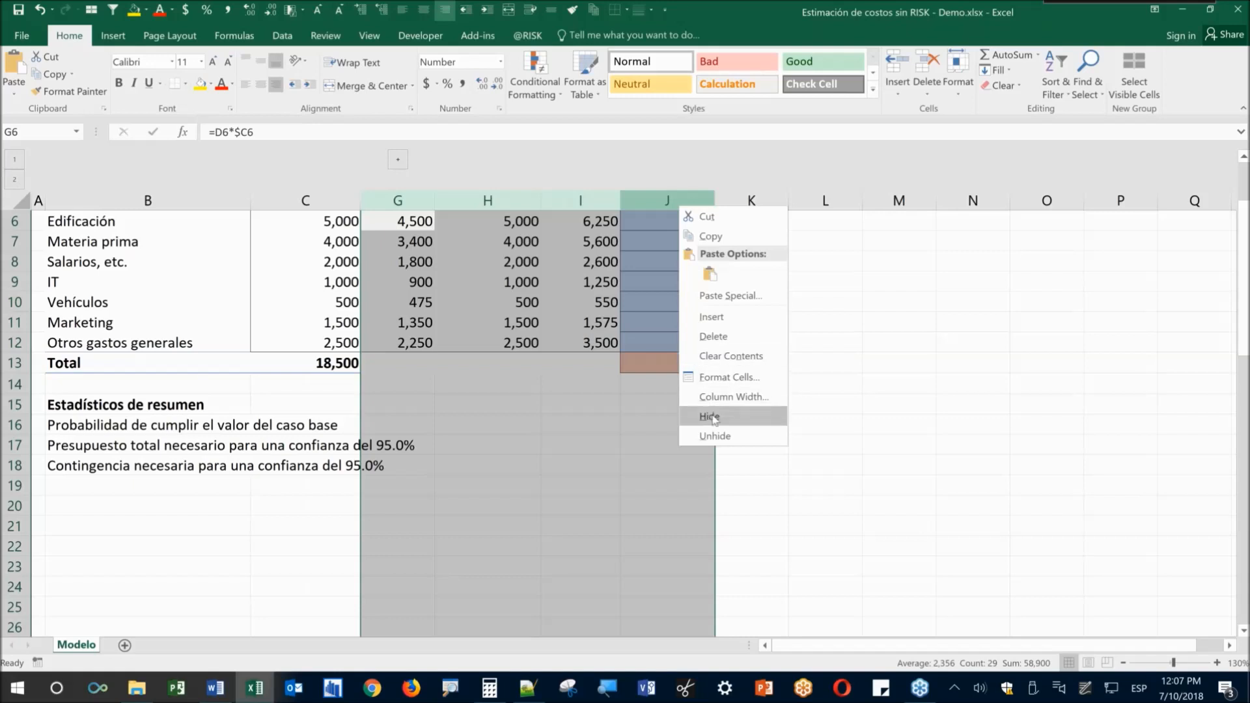
# Hide the simulation columns G–J and review the base-case cost items and values
pyautogui.click(485, 508)
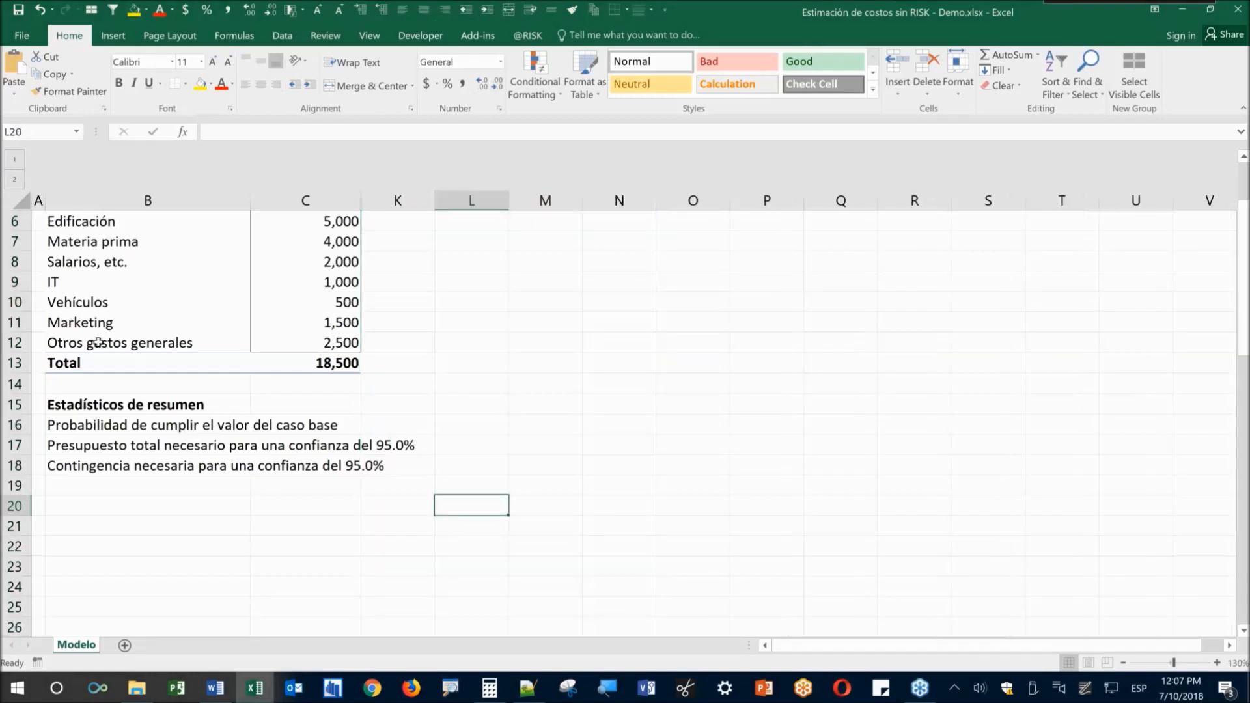
pyautogui.scroll(1, 98, 340)
pyautogui.scroll(2, 98, 340)
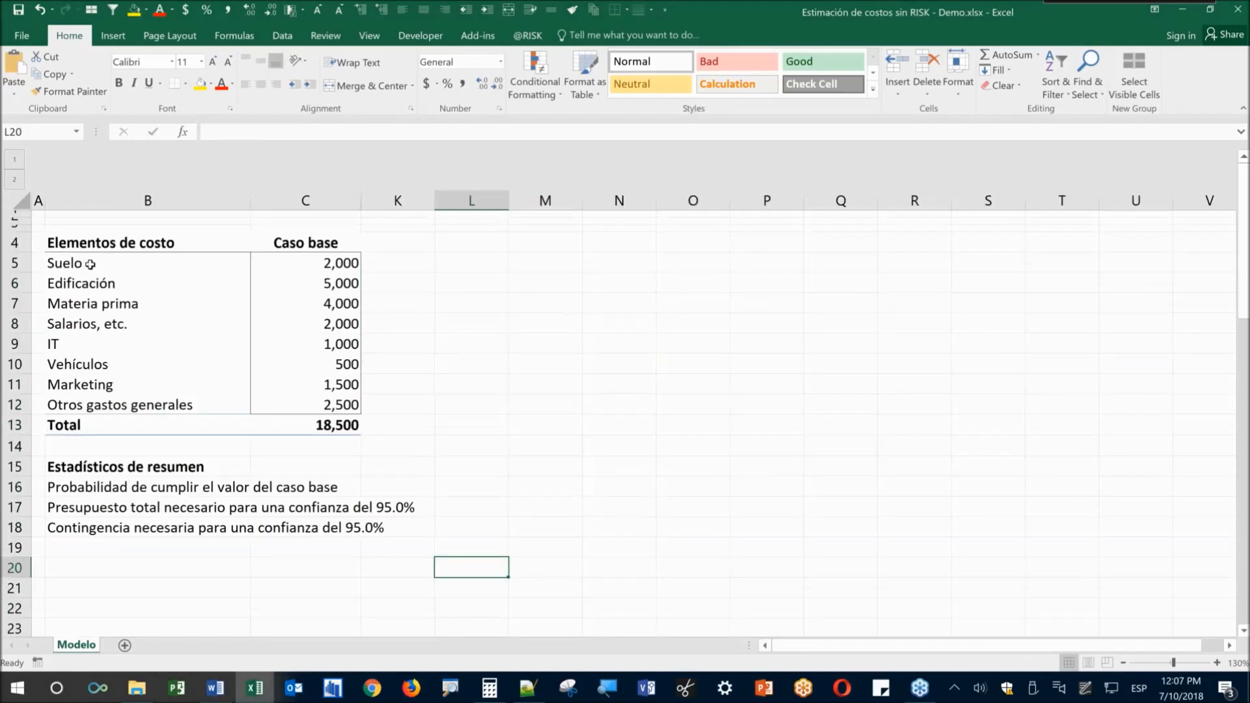
pyautogui.moveTo(90, 263); pyautogui.dragTo(260, 412)
pyautogui.click(375, 507)
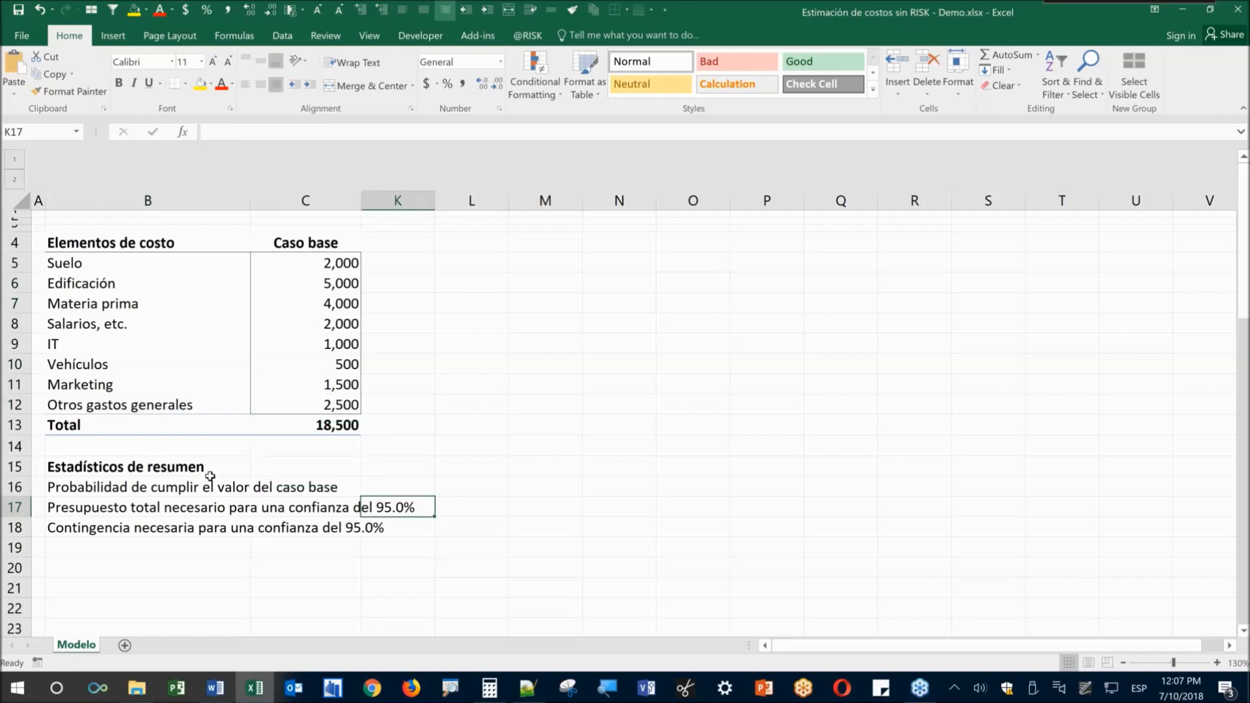
# Hide the summary-statistics rows 15–18 so only the base-case cost table remains
pyautogui.moveTo(14, 467)
pyautogui.mouseDown()
pyautogui.moveTo(15, 535)
pyautogui.moveTo(19, 470)
pyautogui.mouseUp()
pyautogui.rightClick(18, 530)
pyautogui.click(28, 521)
pyautogui.click(32, 508)
pyautogui.rightClick(19, 470)
pyautogui.click(49, 446)
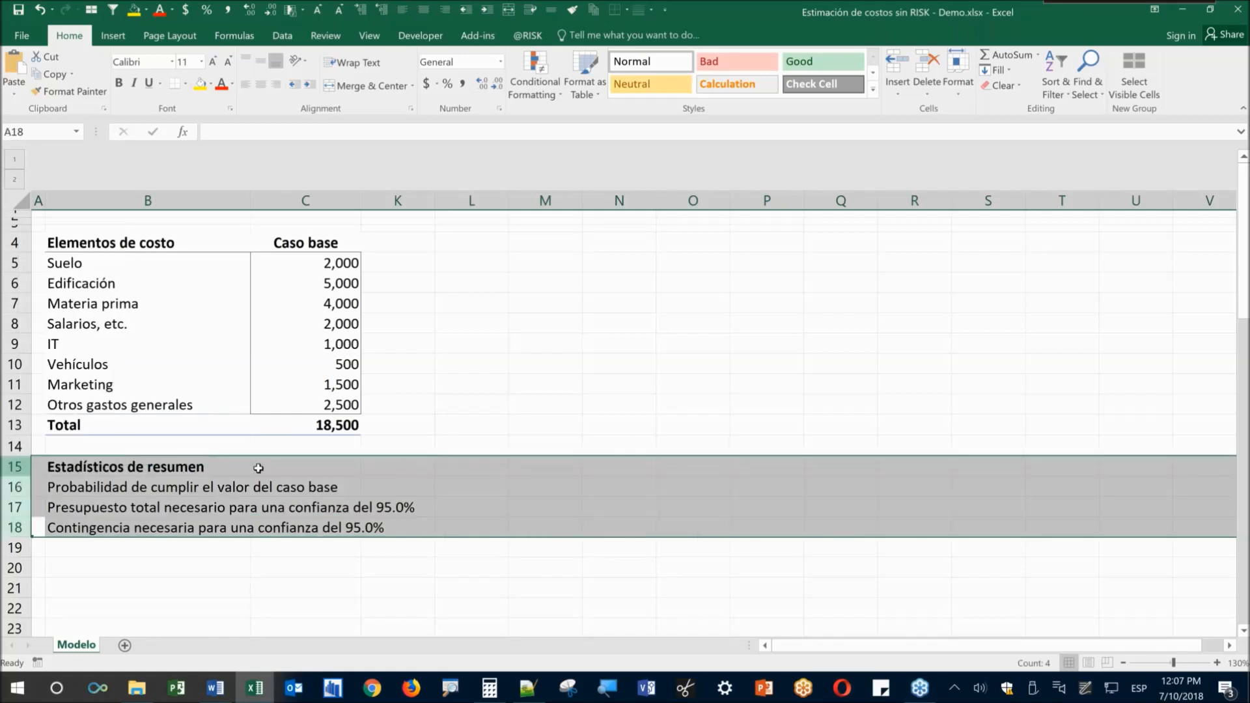
pyautogui.scroll(1, 294, 496)
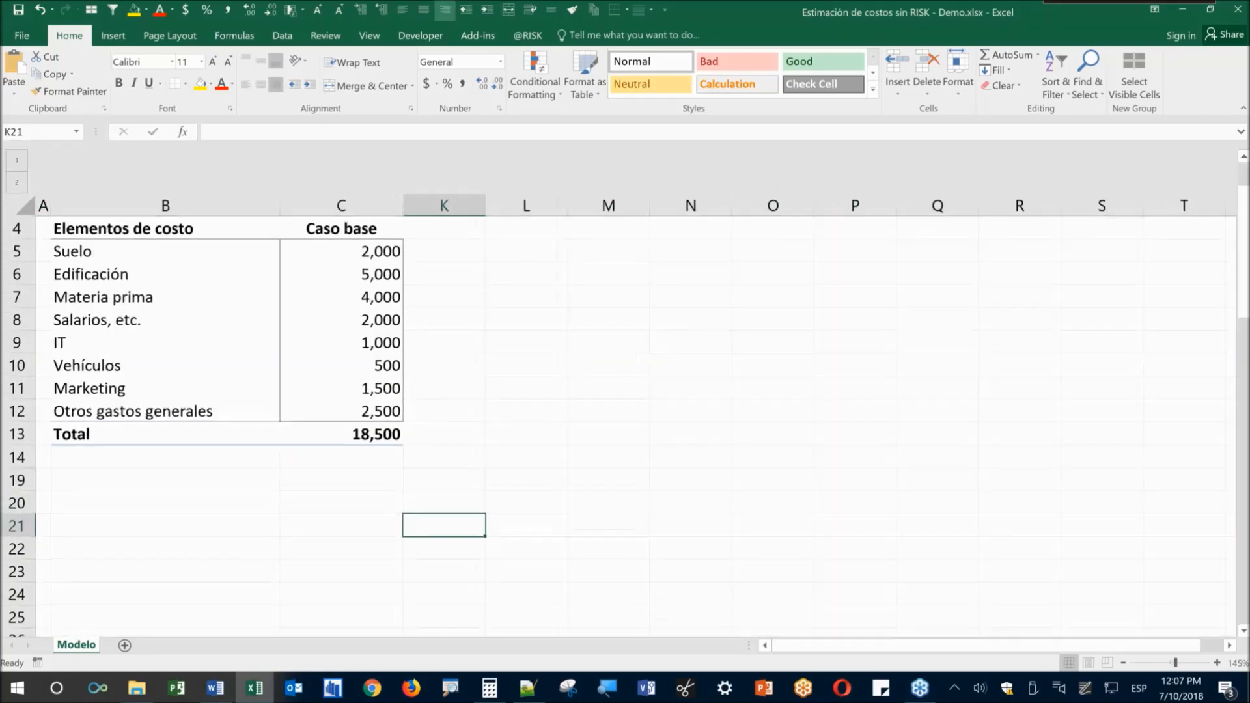
pyautogui.scroll(2, 303, 302)
pyautogui.moveTo(383, 302); pyautogui.dragTo(410, 494)
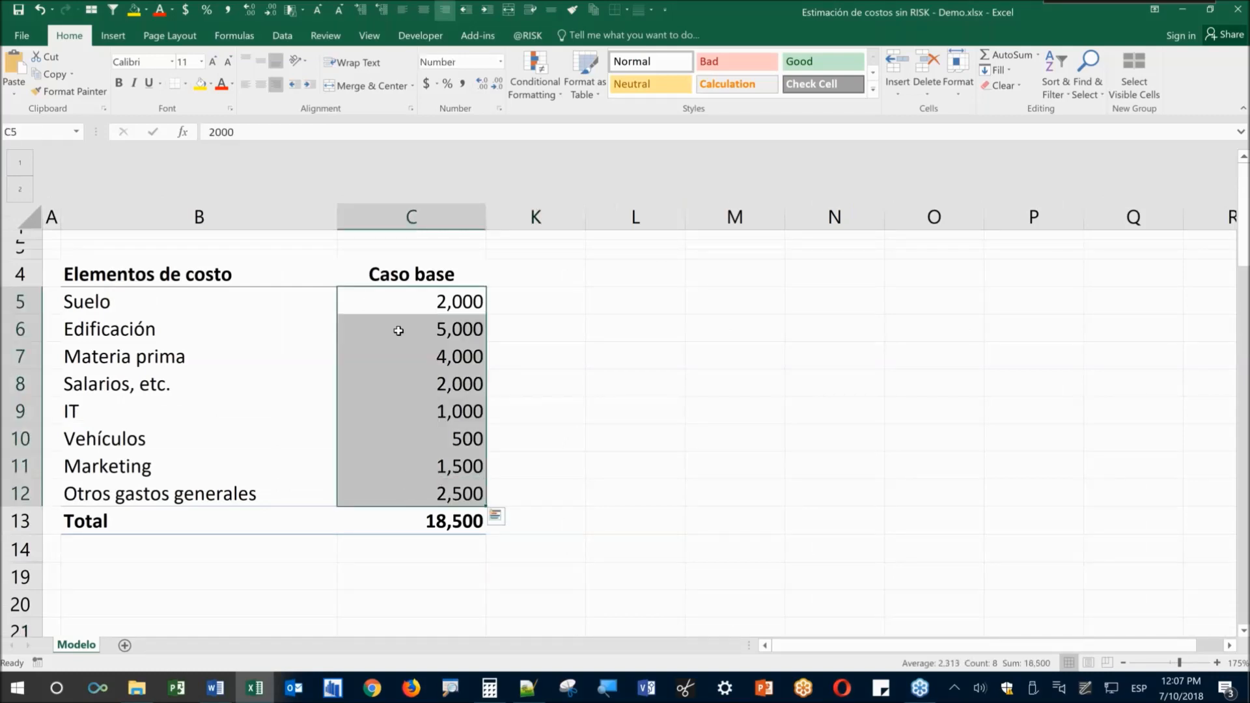
pyautogui.moveTo(399, 300); pyautogui.dragTo(433, 495)
pyautogui.click(432, 524)
pyautogui.click(437, 307)
pyautogui.moveTo(437, 339); pyautogui.dragTo(443, 475)
pyautogui.click(400, 308)
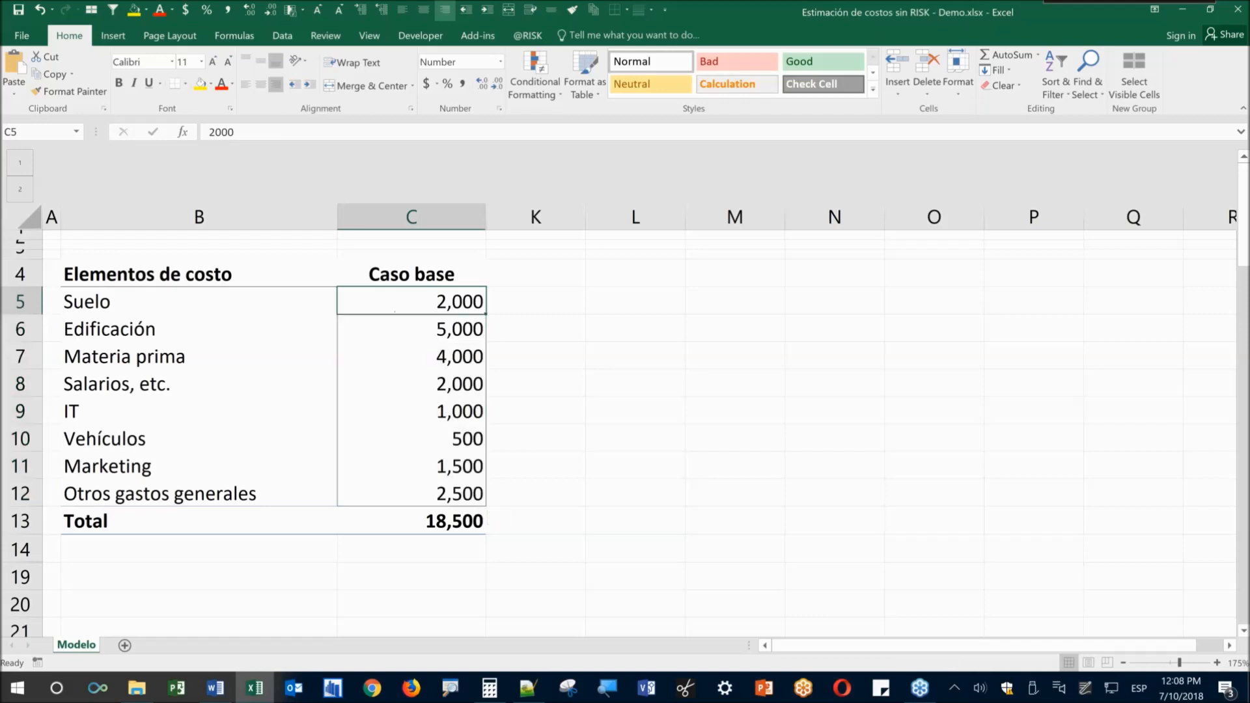
pyautogui.click(415, 340)
pyautogui.click(418, 357)
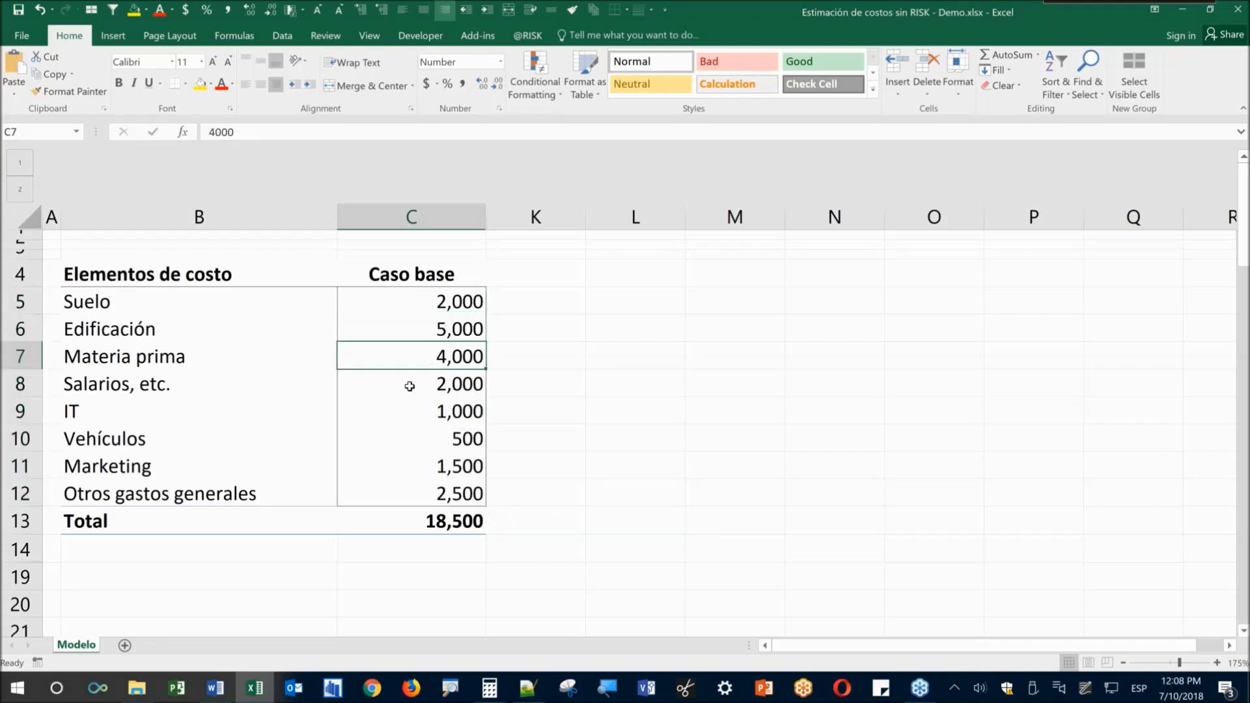
pyautogui.click(410, 385)
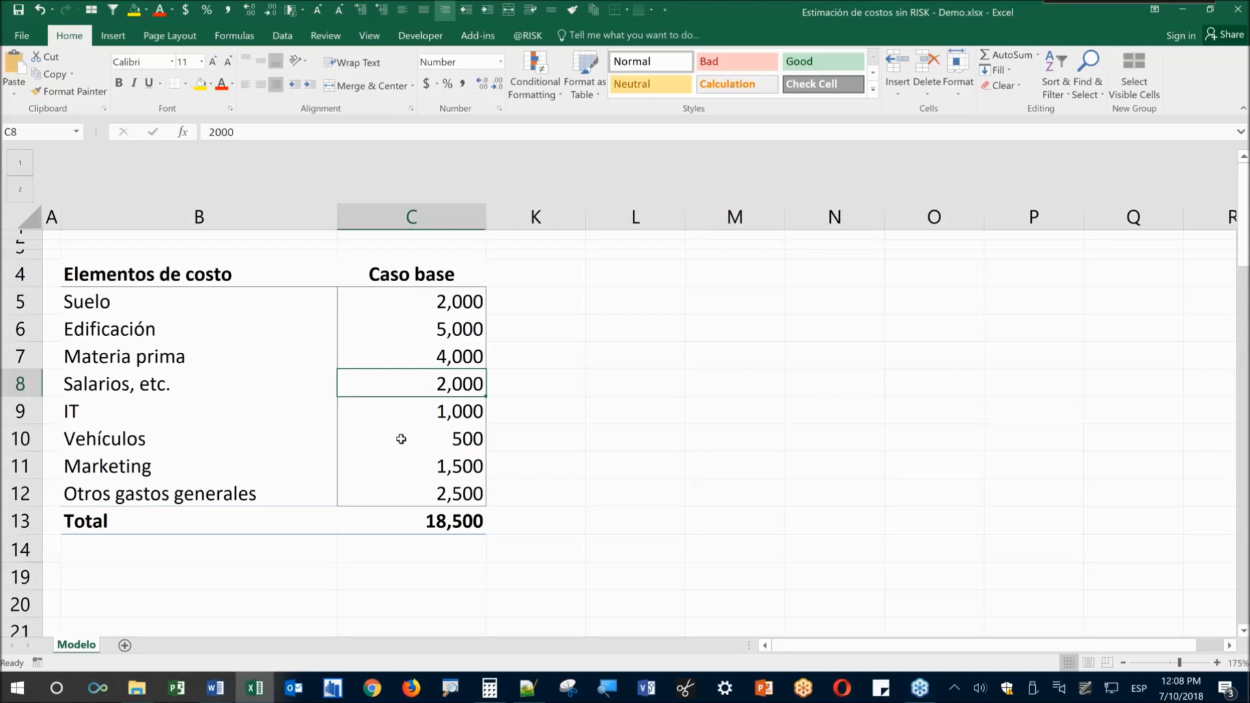
pyautogui.hotkey('ctrl', 'Down')
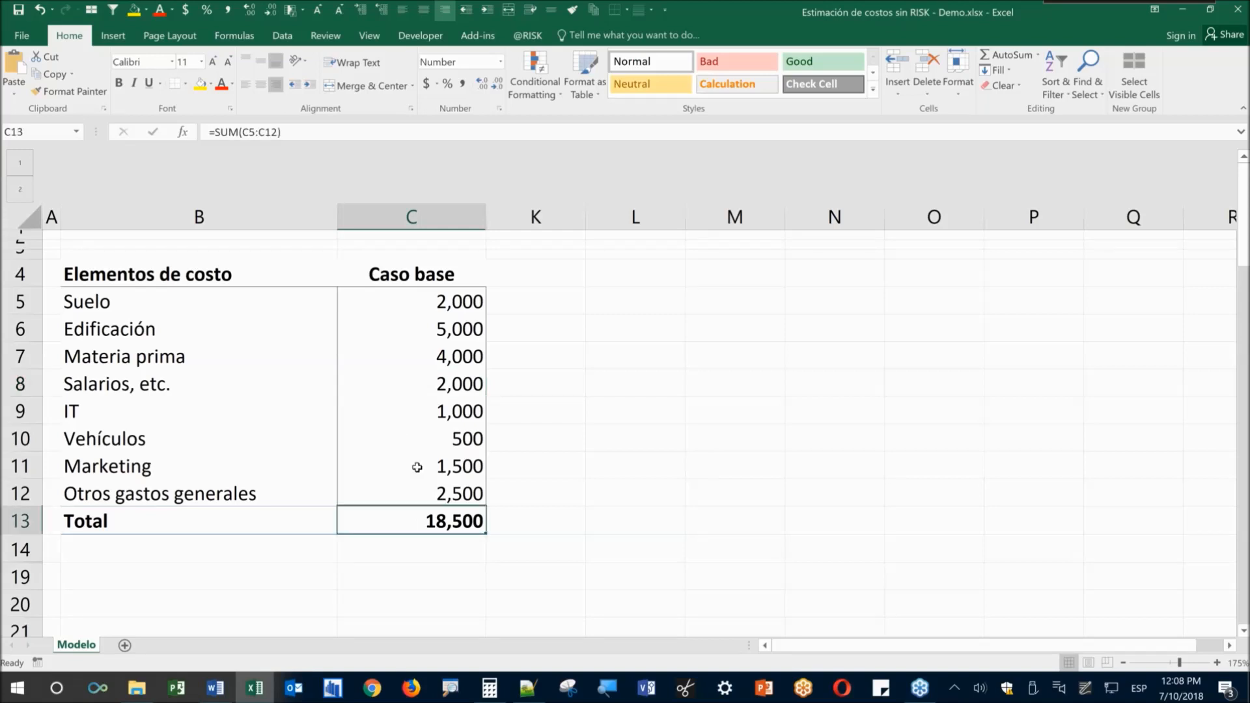
pyautogui.moveTo(424, 302); pyautogui.dragTo(410, 495)
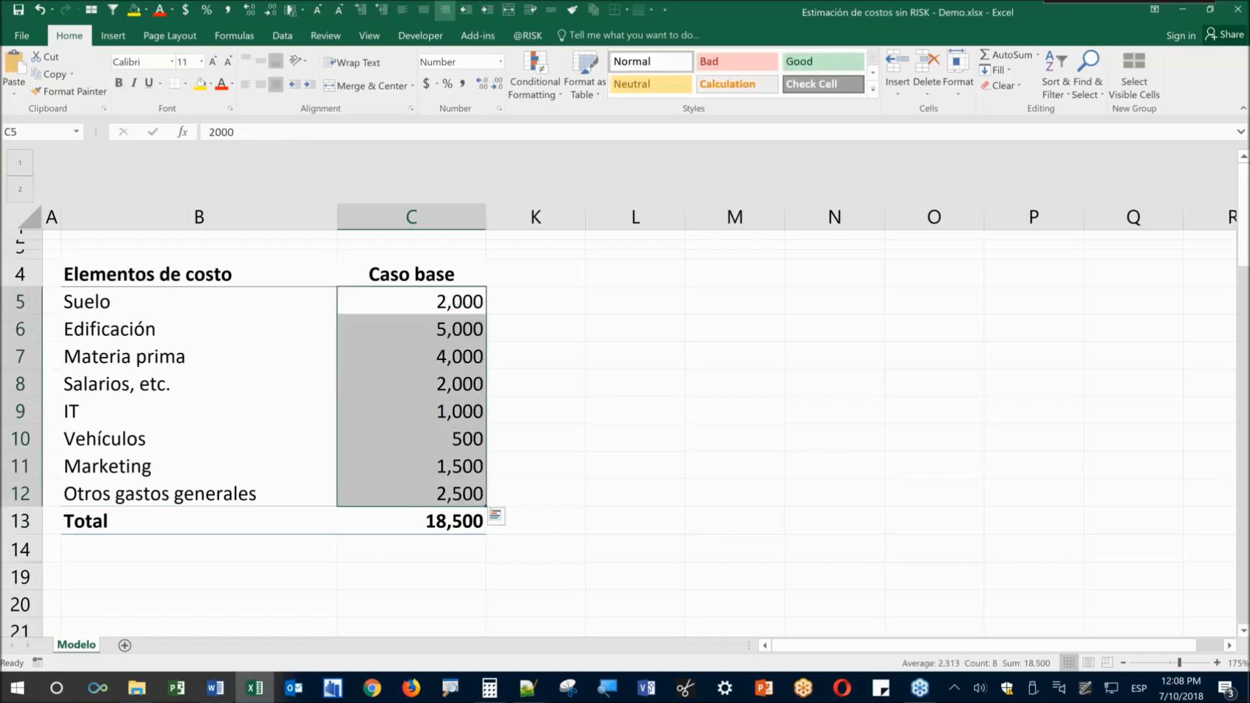
pyautogui.click(425, 529)
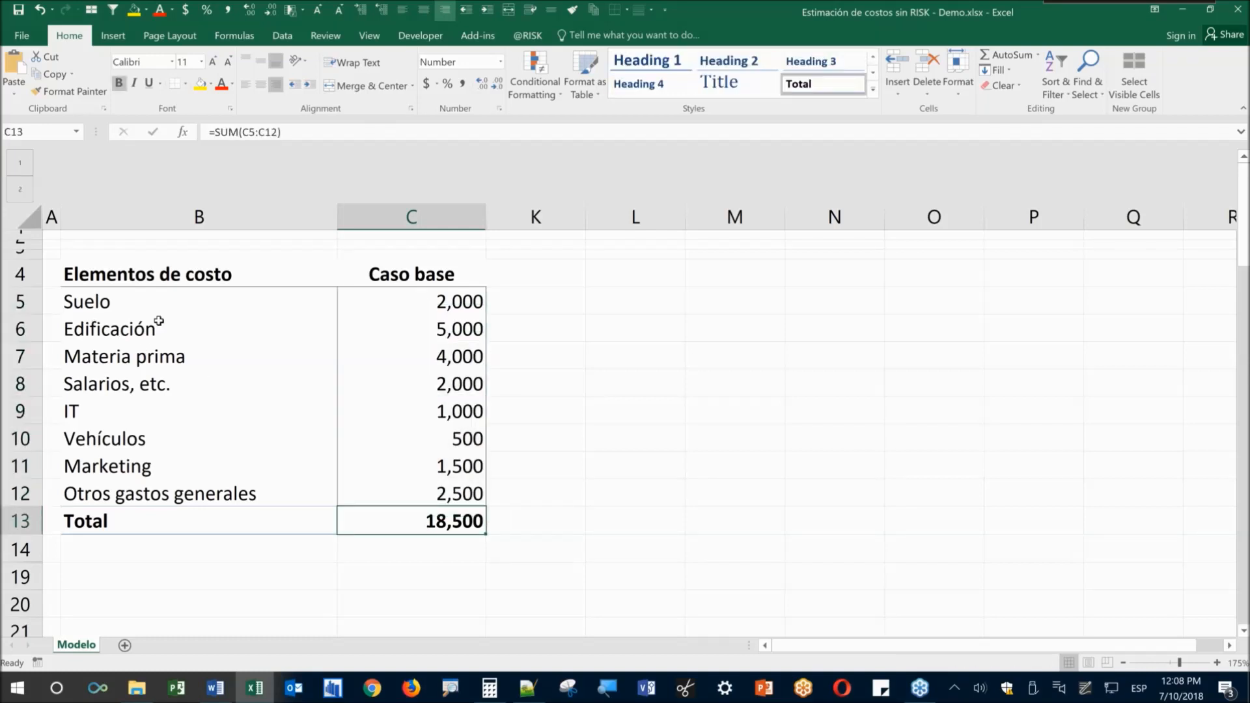
pyautogui.moveTo(134, 306); pyautogui.dragTo(136, 359)
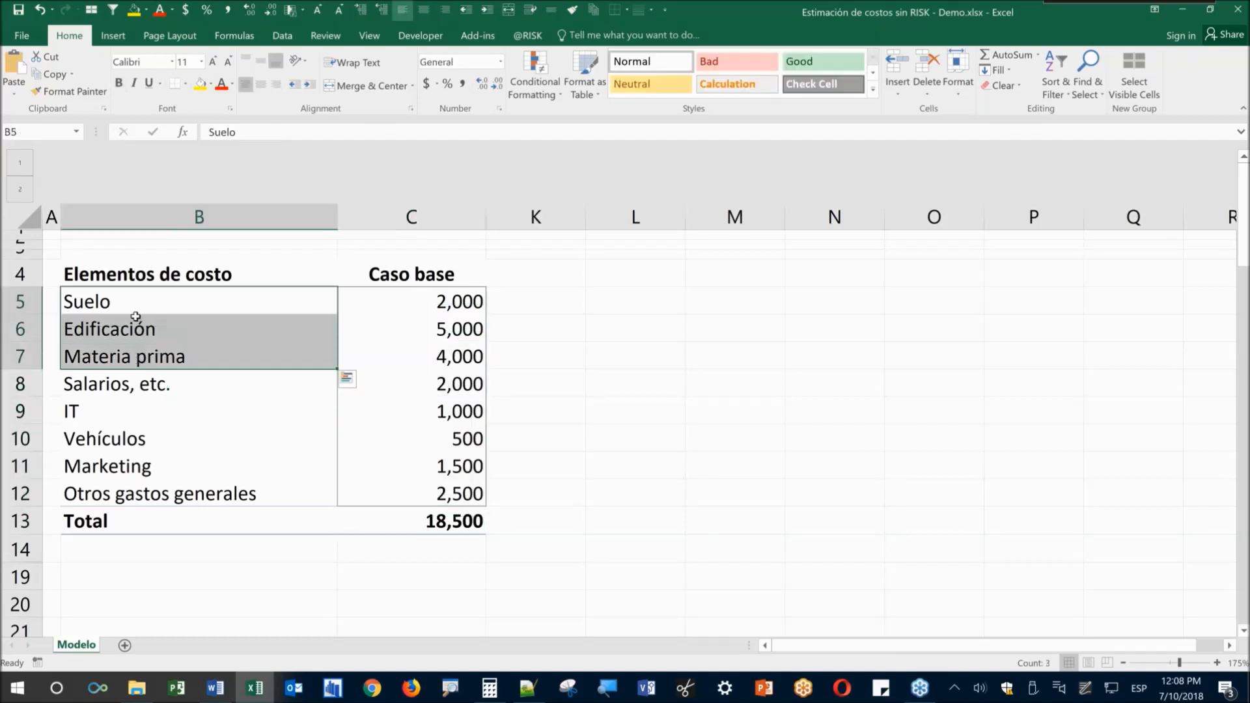
pyautogui.click(86, 407)
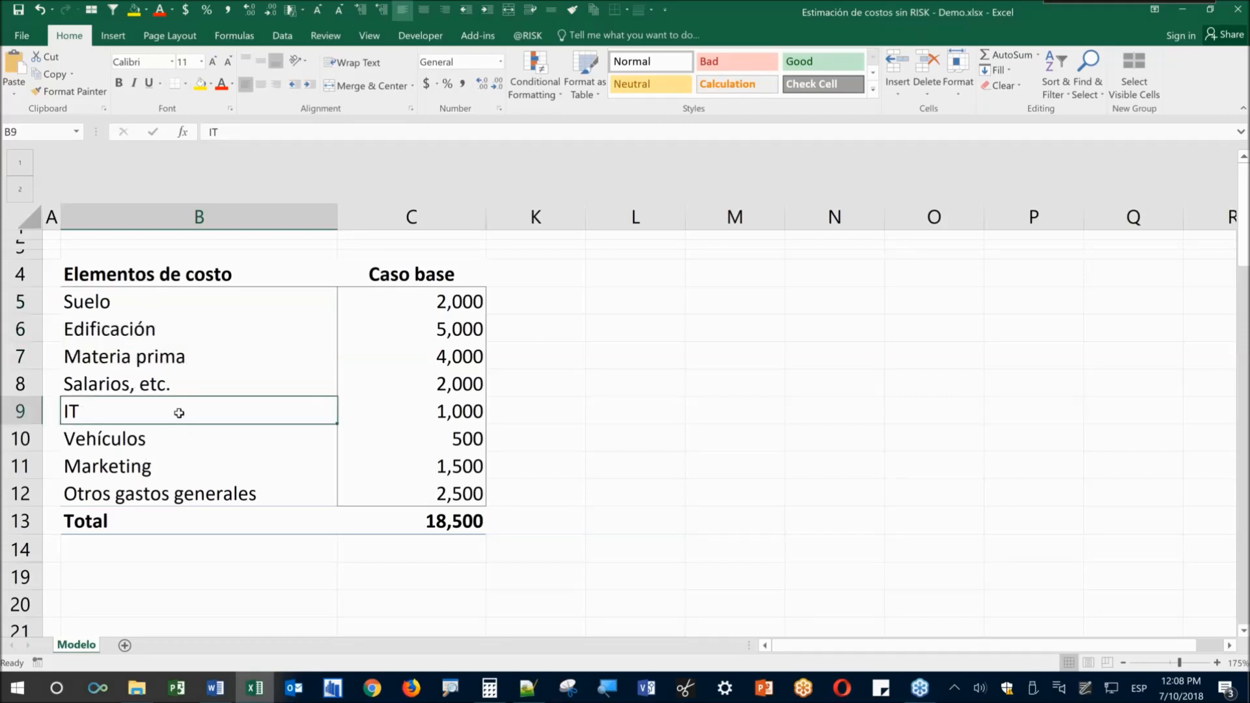
pyautogui.click(168, 446)
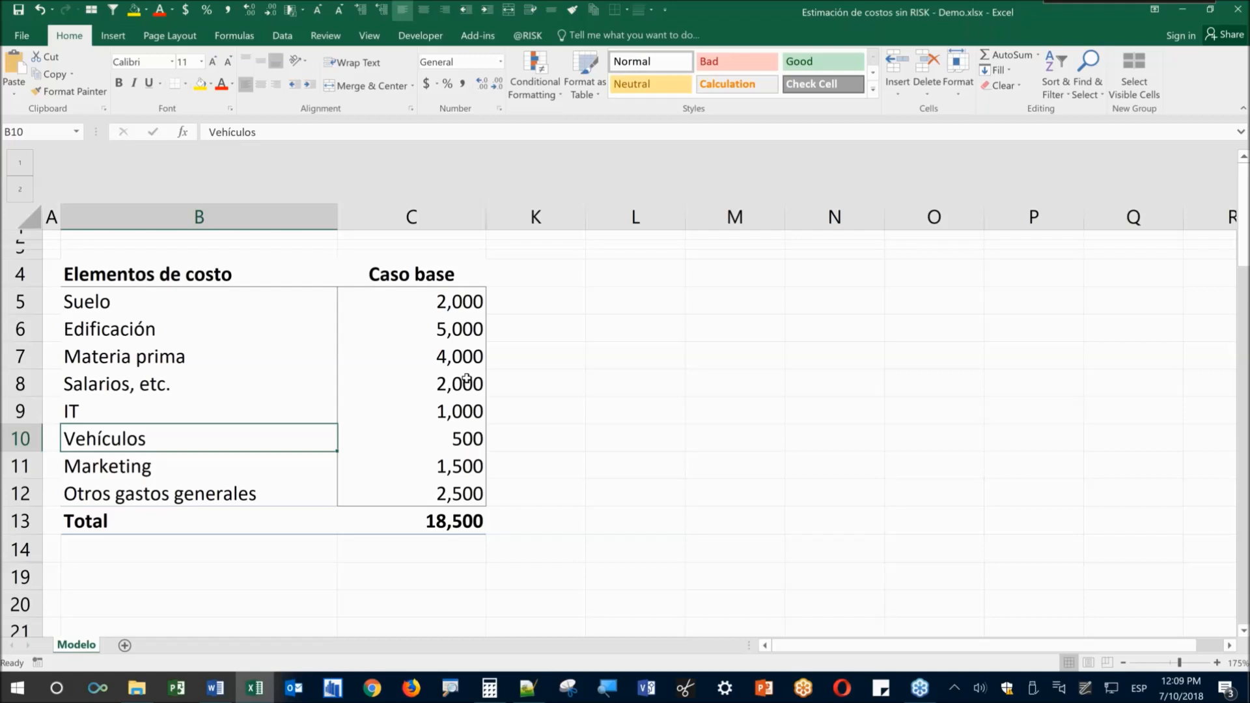
pyautogui.click(442, 290)
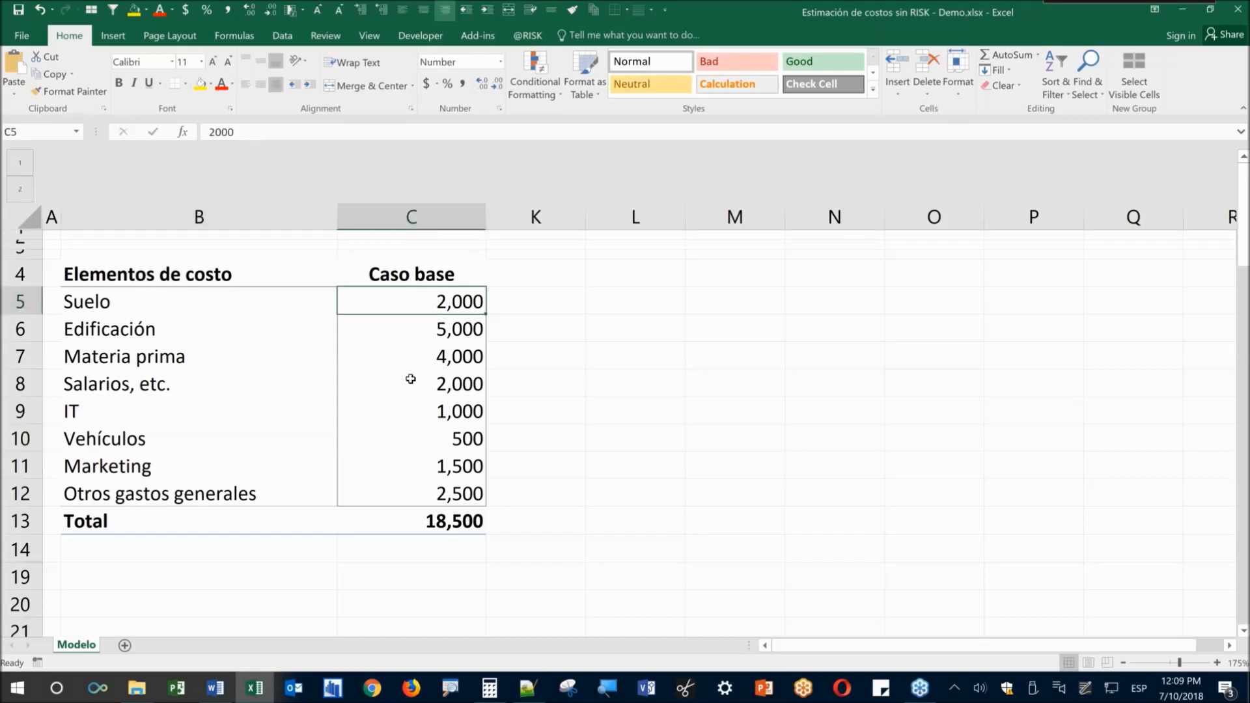
# Step through the Edificación, Salarios and Vehículos base values, then start a Windows Ink screen sketch
pyautogui.click(436, 333)
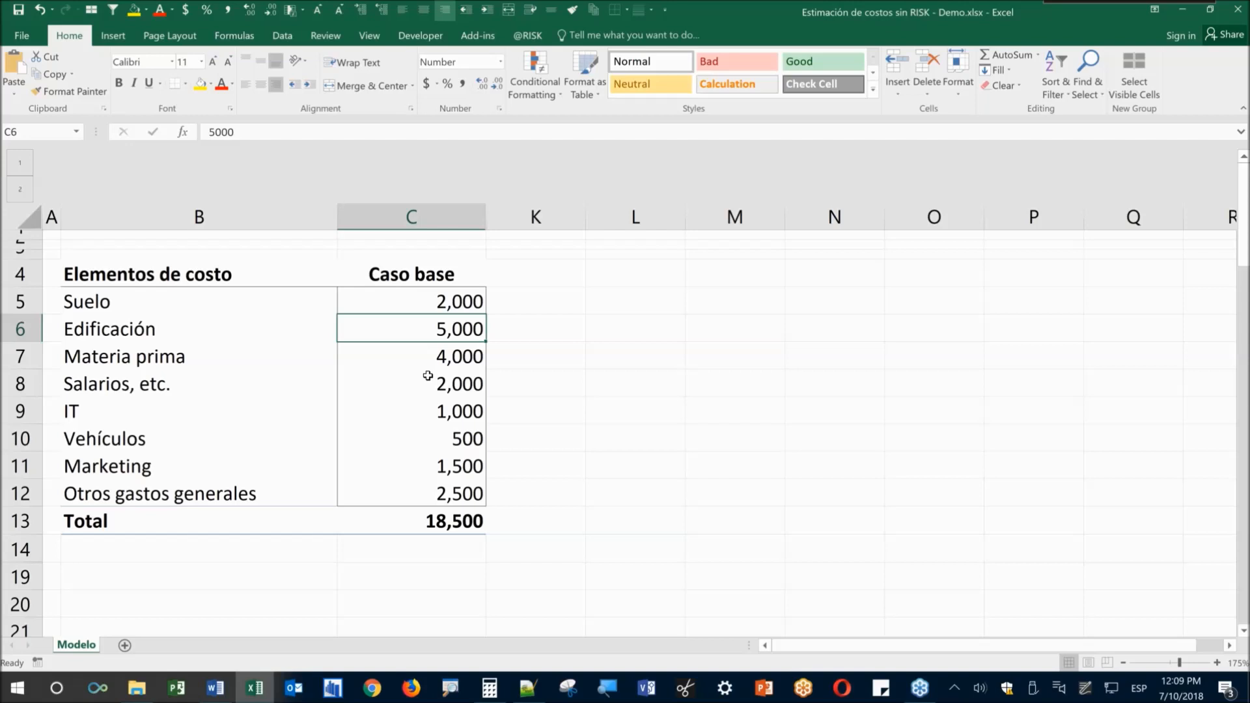
pyautogui.click(428, 378)
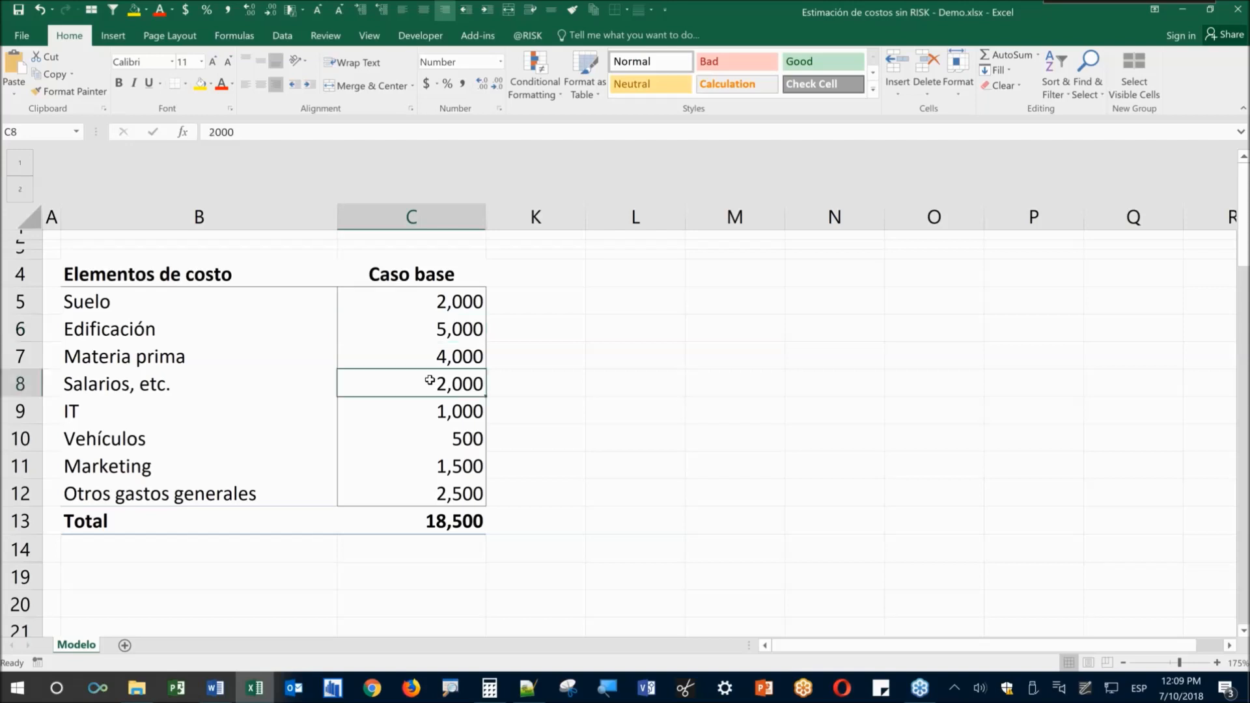
pyautogui.click(413, 440)
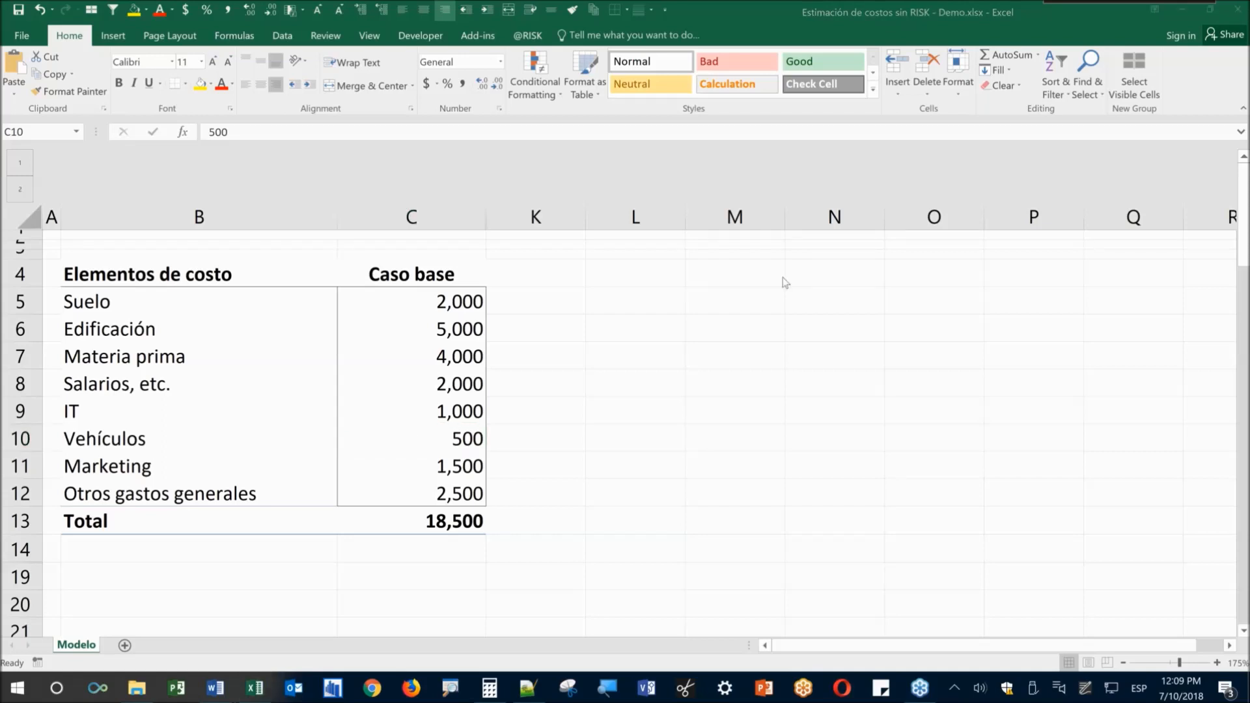
pyautogui.press('super+w')
pyautogui.click(998, 416)
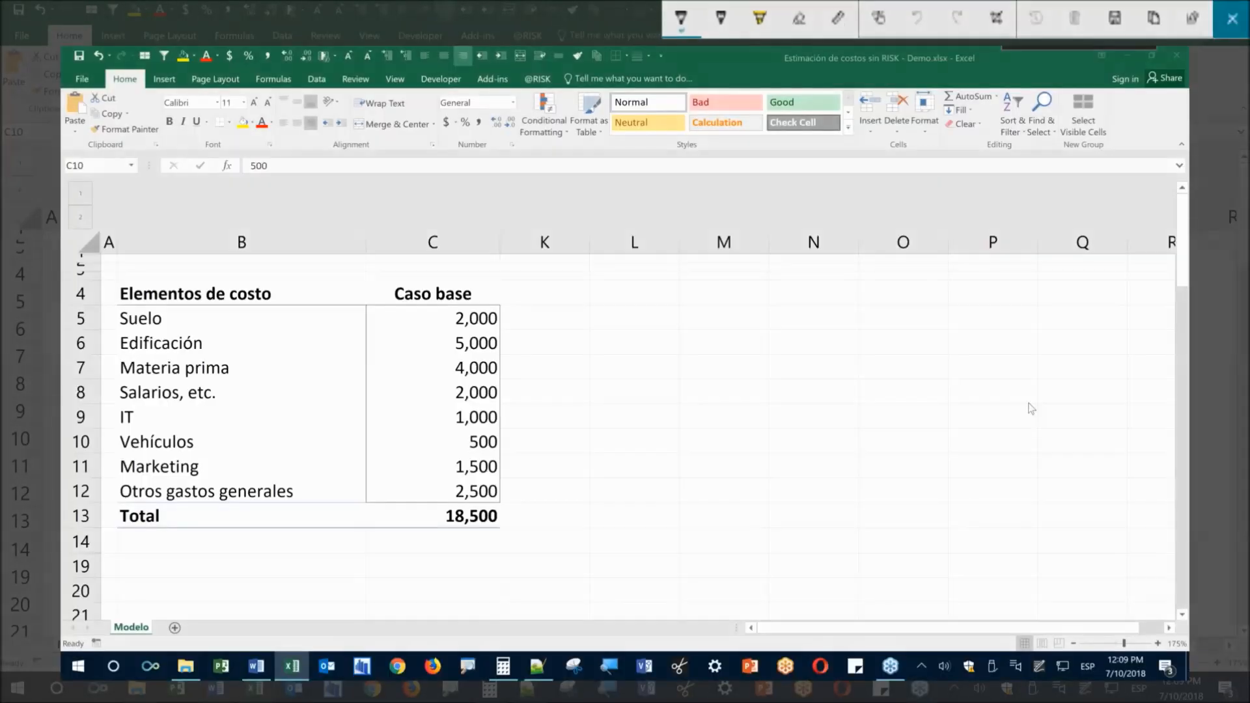
# Draw a green axis with a base-value tick and label it Suelo 2,000
pyautogui.moveTo(558, 492); pyautogui.dragTo(945, 469)
pyautogui.moveTo(742, 448); pyautogui.dragTo(741, 510)
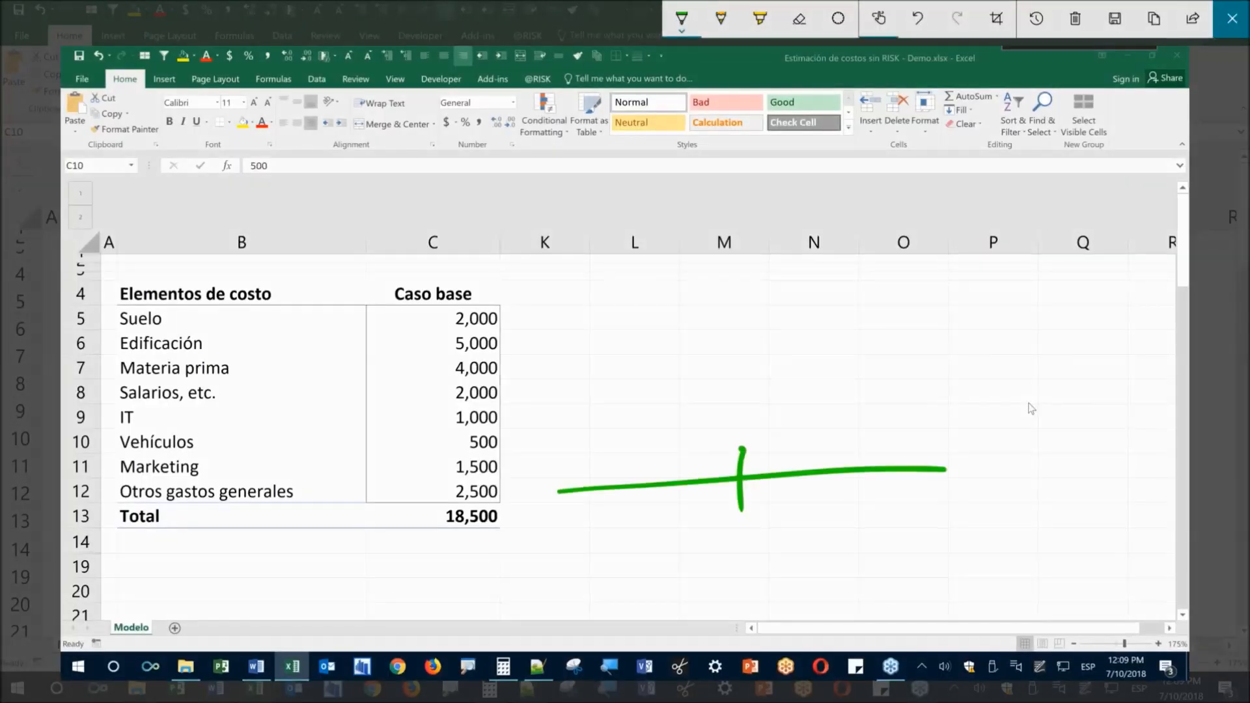
pyautogui.moveTo(582, 565); pyautogui.dragTo(695, 577)
pyautogui.moveTo(703, 521)
pyautogui.mouseDown()
pyautogui.moveTo(723, 521)
pyautogui.moveTo(755, 557)
pyautogui.moveTo(819, 514)
pyautogui.moveTo(802, 536)
pyautogui.mouseUp()
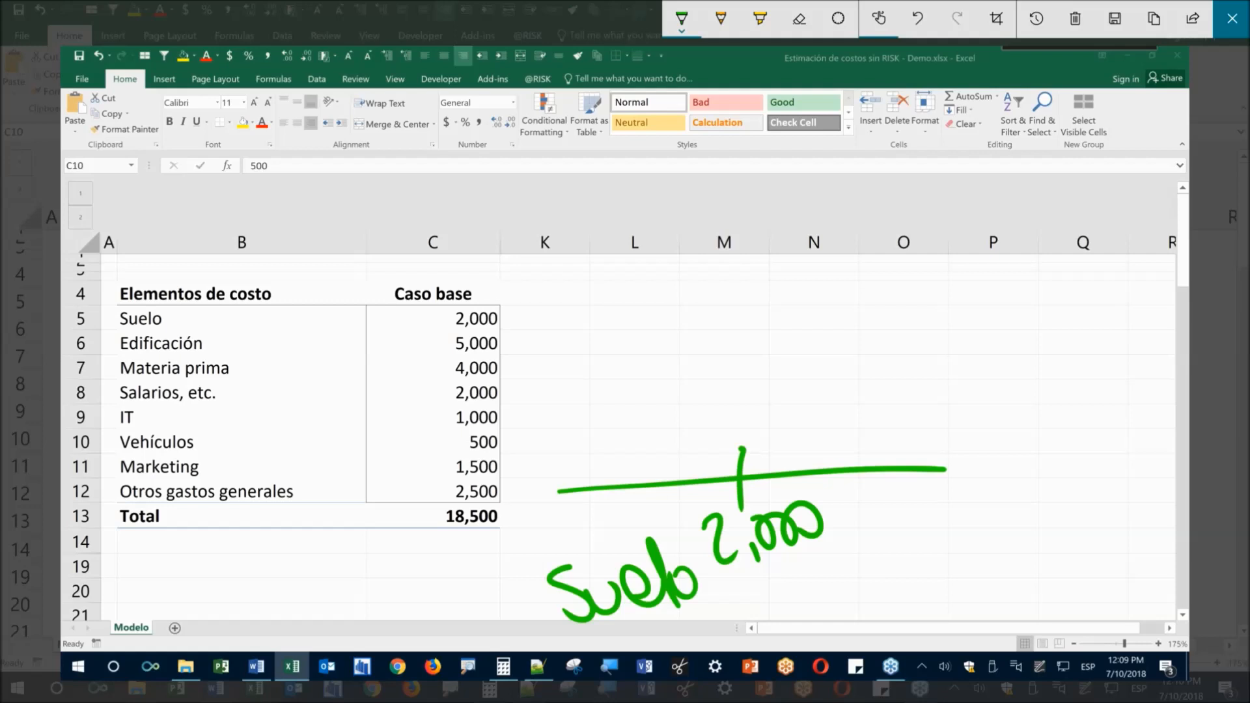
pyautogui.moveTo(744, 479); pyautogui.dragTo(753, 487)
# Switch the pen to red-orange, draw a range bracket above the axis, and close the sketch
pyautogui.click(682, 19)
pyautogui.click(618, 144)
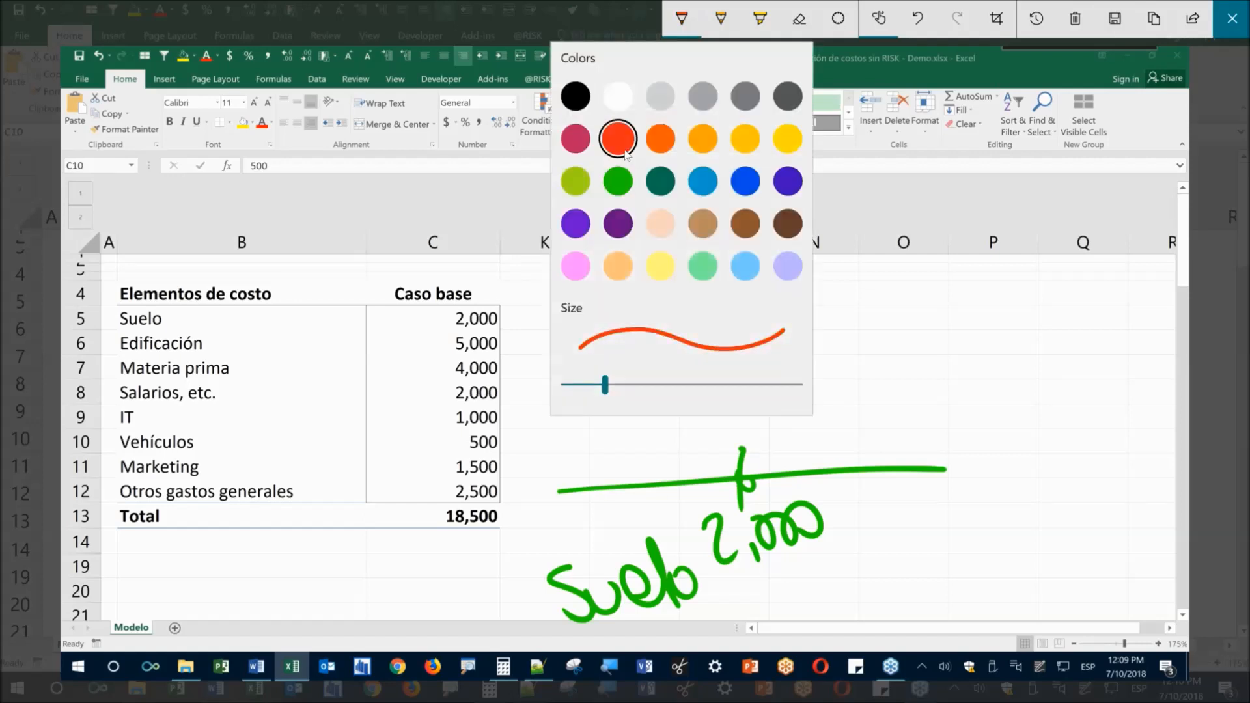
pyautogui.click(594, 419)
pyautogui.moveTo(592, 420)
pyautogui.mouseDown()
pyautogui.moveTo(599, 459)
pyautogui.moveTo(869, 404)
pyautogui.mouseUp()
pyautogui.moveTo(863, 376); pyautogui.dragTo(876, 438)
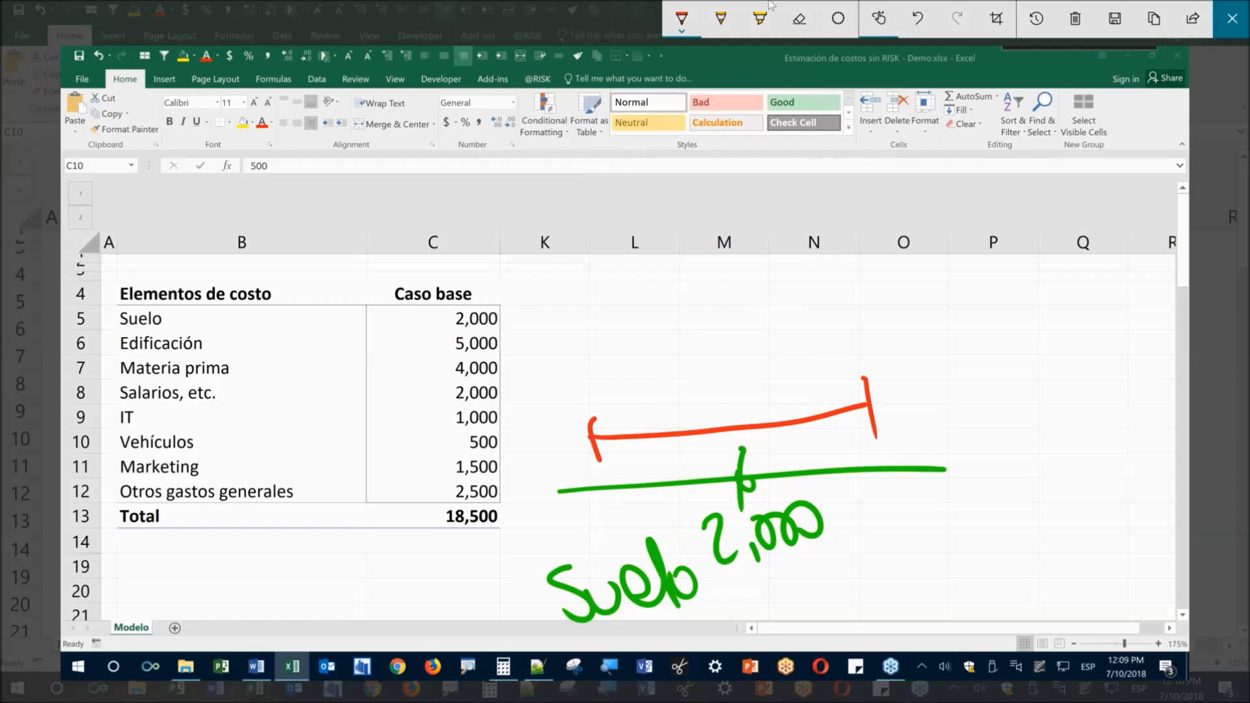
pyautogui.press('Escape')
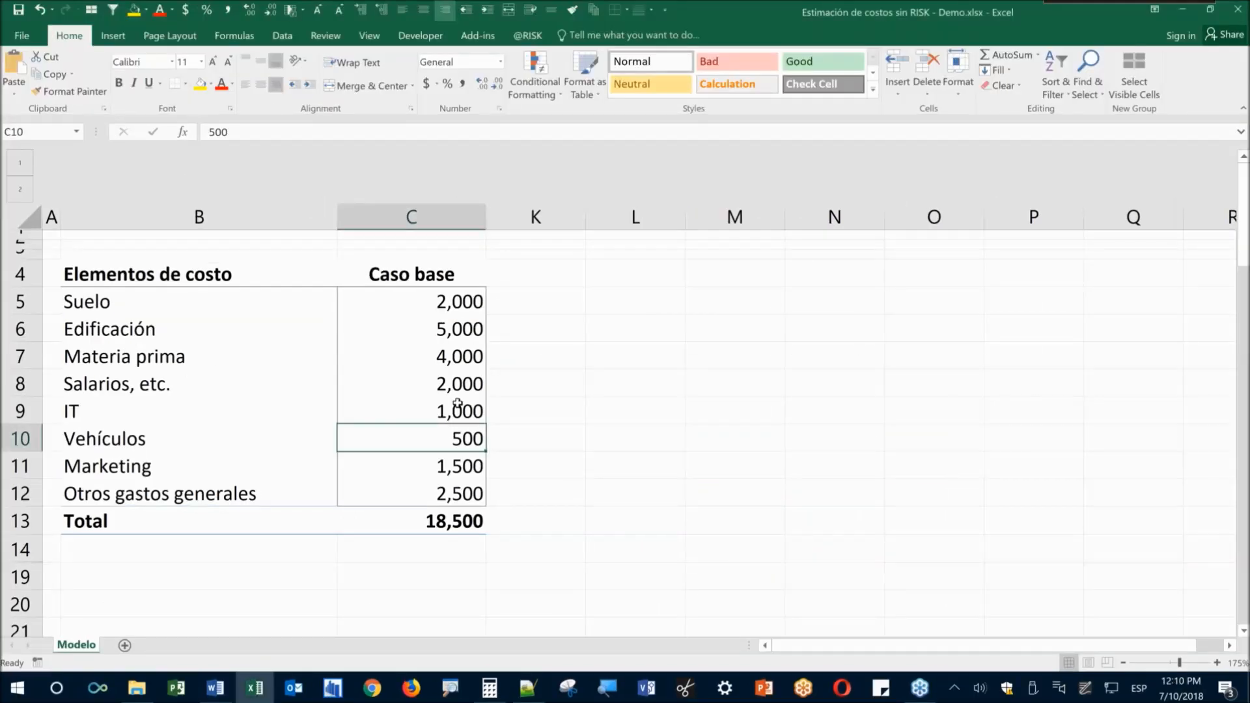
# From cell K10, start a new screen sketch and draw a red range line labelled 2K
pyautogui.click(537, 440)
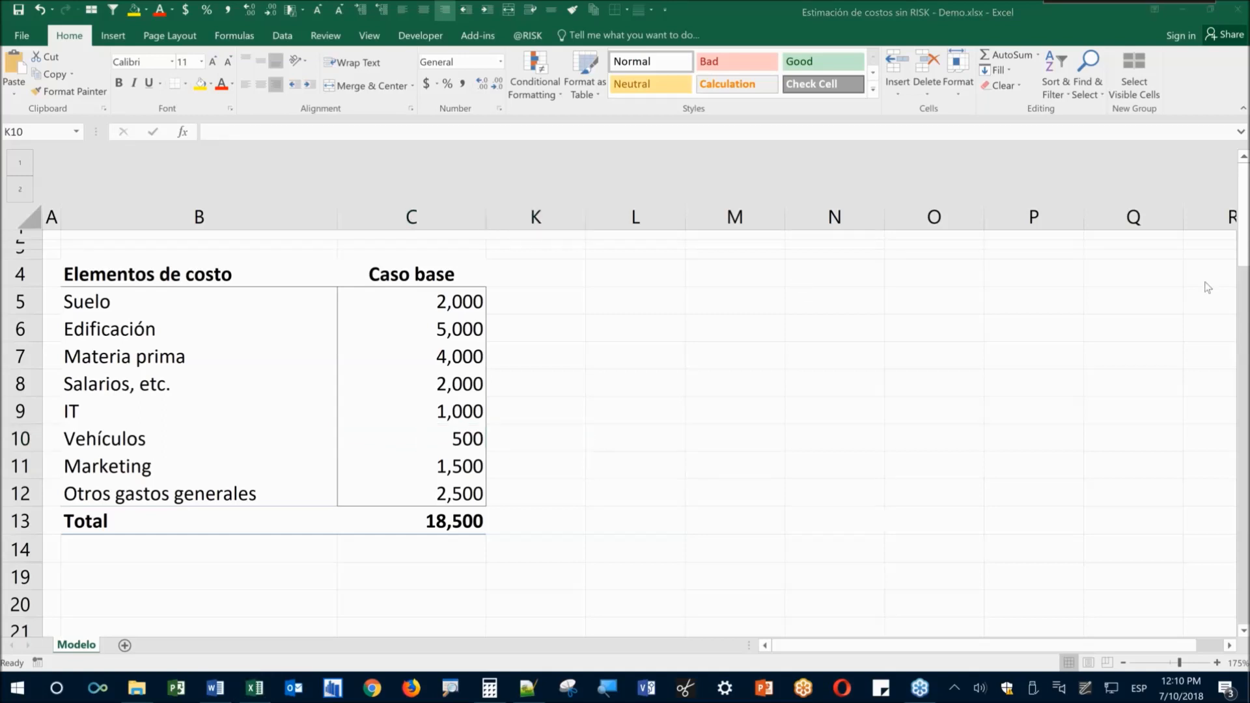
pyautogui.press('super+w')
pyautogui.click(1130, 400)
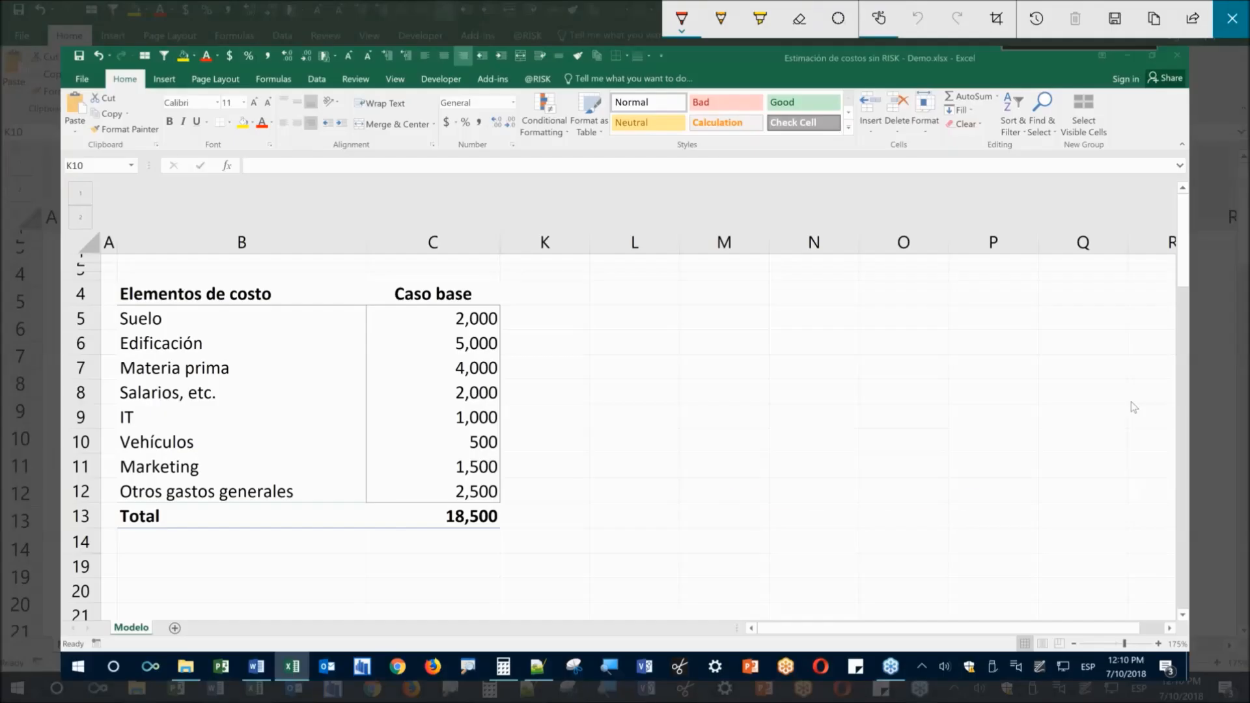
pyautogui.moveTo(572, 493); pyautogui.dragTo(983, 496)
pyautogui.moveTo(775, 456); pyautogui.dragTo(775, 514)
pyautogui.moveTo(706, 548)
pyautogui.mouseDown()
pyautogui.moveTo(729, 538)
pyautogui.moveTo(752, 562)
pyautogui.mouseUp()
pyautogui.moveTo(749, 531)
pyautogui.mouseDown()
pyautogui.moveTo(764, 561)
pyautogui.moveTo(797, 554)
pyautogui.mouseUp()
# Circle the Suelo value 2,000, write its 2,000–2,500 range, and connect it to the line
pyautogui.moveTo(438, 301)
pyautogui.mouseDown()
pyautogui.moveTo(451, 295)
pyautogui.moveTo(430, 316)
pyautogui.moveTo(440, 274)
pyautogui.mouseUp()
pyautogui.moveTo(639, 410)
pyautogui.mouseDown()
pyautogui.moveTo(642, 448)
pyautogui.moveTo(735, 429)
pyautogui.moveTo(721, 438)
pyautogui.mouseUp()
pyautogui.moveTo(762, 430)
pyautogui.mouseDown()
pyautogui.moveTo(824, 414)
pyautogui.moveTo(840, 431)
pyautogui.mouseUp()
pyautogui.moveTo(870, 435); pyautogui.dragTo(871, 444)
pyautogui.moveTo(872, 400); pyautogui.dragTo(893, 438)
pyautogui.moveTo(874, 401)
pyautogui.mouseDown()
pyautogui.moveTo(922, 400)
pyautogui.moveTo(933, 424)
pyautogui.mouseUp()
pyautogui.moveTo(581, 471); pyautogui.dragTo(589, 521)
pyautogui.moveTo(977, 479); pyautogui.dragTo(985, 519)
pyautogui.moveTo(525, 301)
pyautogui.mouseDown()
pyautogui.moveTo(598, 303)
pyautogui.moveTo(607, 414)
pyautogui.mouseUp()
pyautogui.moveTo(414, 335)
pyautogui.mouseDown()
pyautogui.moveTo(423, 346)
pyautogui.moveTo(664, 222)
pyautogui.moveTo(719, 239)
pyautogui.mouseUp()
# Draw a second red range line with end and middle ticks, labelled 4.5 and 7
pyautogui.click(702, 189)
pyautogui.moveTo(709, 210); pyautogui.dragTo(1014, 223)
pyautogui.moveTo(995, 181); pyautogui.dragTo(989, 252)
pyautogui.moveTo(833, 154); pyautogui.dragTo(845, 225)
pyautogui.moveTo(824, 245); pyautogui.dragTo(849, 293)
pyautogui.moveTo(837, 239); pyautogui.dragTo(846, 234)
pyautogui.moveTo(715, 257)
pyautogui.mouseDown()
pyautogui.moveTo(709, 302)
pyautogui.moveTo(725, 292)
pyautogui.mouseUp()
pyautogui.moveTo(724, 265)
pyautogui.mouseDown()
pyautogui.moveTo(733, 321)
pyautogui.moveTo(784, 286)
pyautogui.moveTo(769, 247)
pyautogui.mouseUp()
pyautogui.click(750, 298)
pyautogui.moveTo(949, 255); pyautogui.dragTo(987, 291)
pyautogui.moveTo(982, 276); pyautogui.dragTo(999, 274)
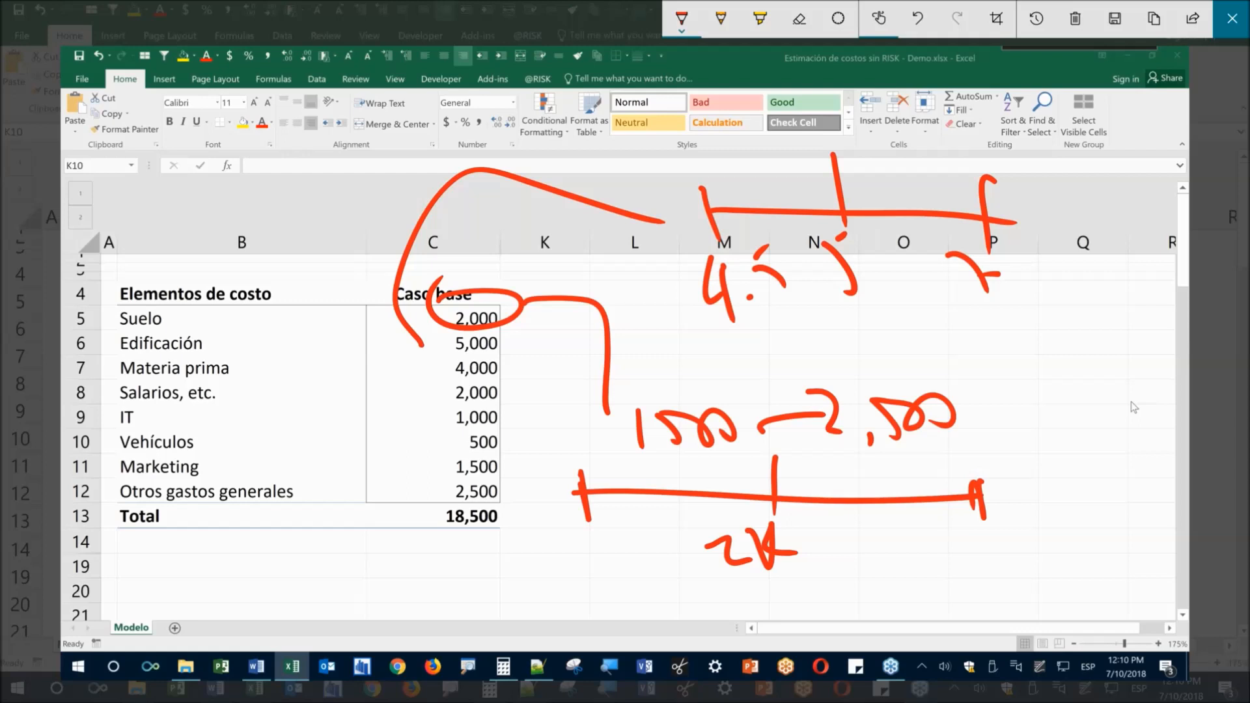
# Mark crosses on points of the lower and upper range lines
pyautogui.moveTo(640, 477); pyautogui.dragTo(661, 465)
pyautogui.moveTo(665, 464); pyautogui.dragTo(622, 515)
pyautogui.moveTo(623, 467); pyautogui.dragTo(663, 529)
pyautogui.moveTo(954, 189); pyautogui.dragTo(912, 229)
pyautogui.moveTo(884, 171); pyautogui.dragTo(975, 260)
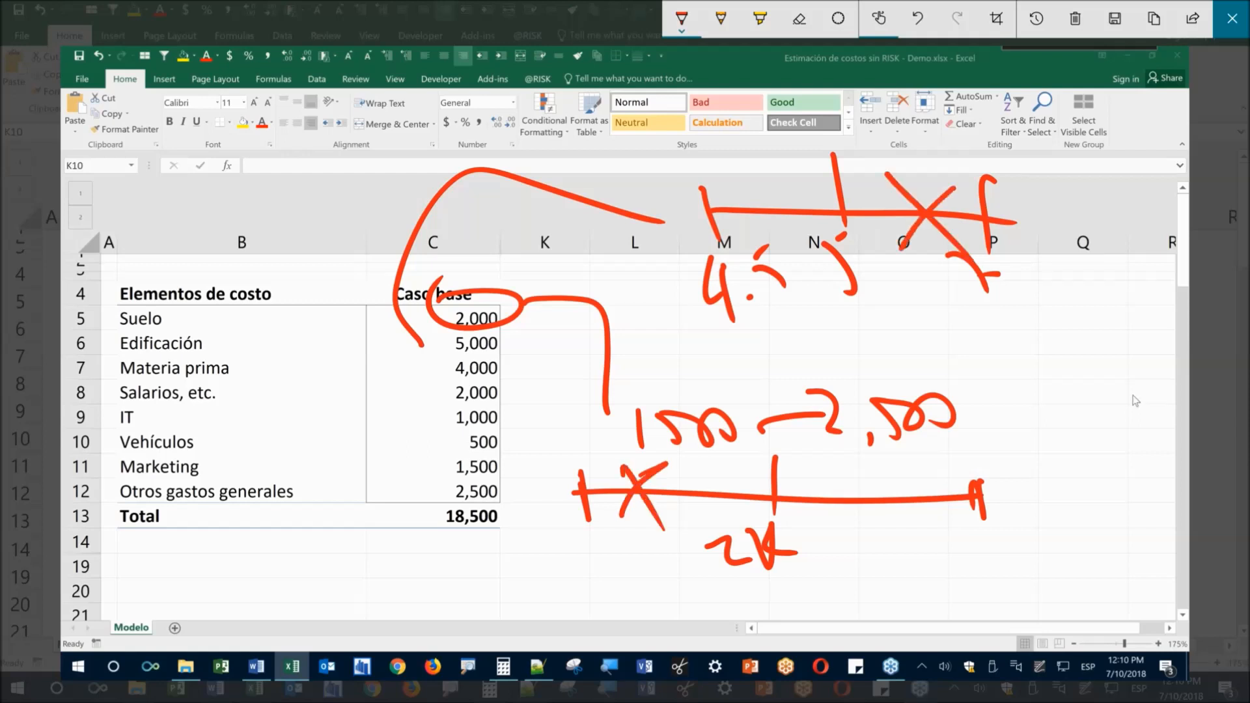
# Switch the pen to blue and circle the Suelo and Edificación items
pyautogui.click(673, 33)
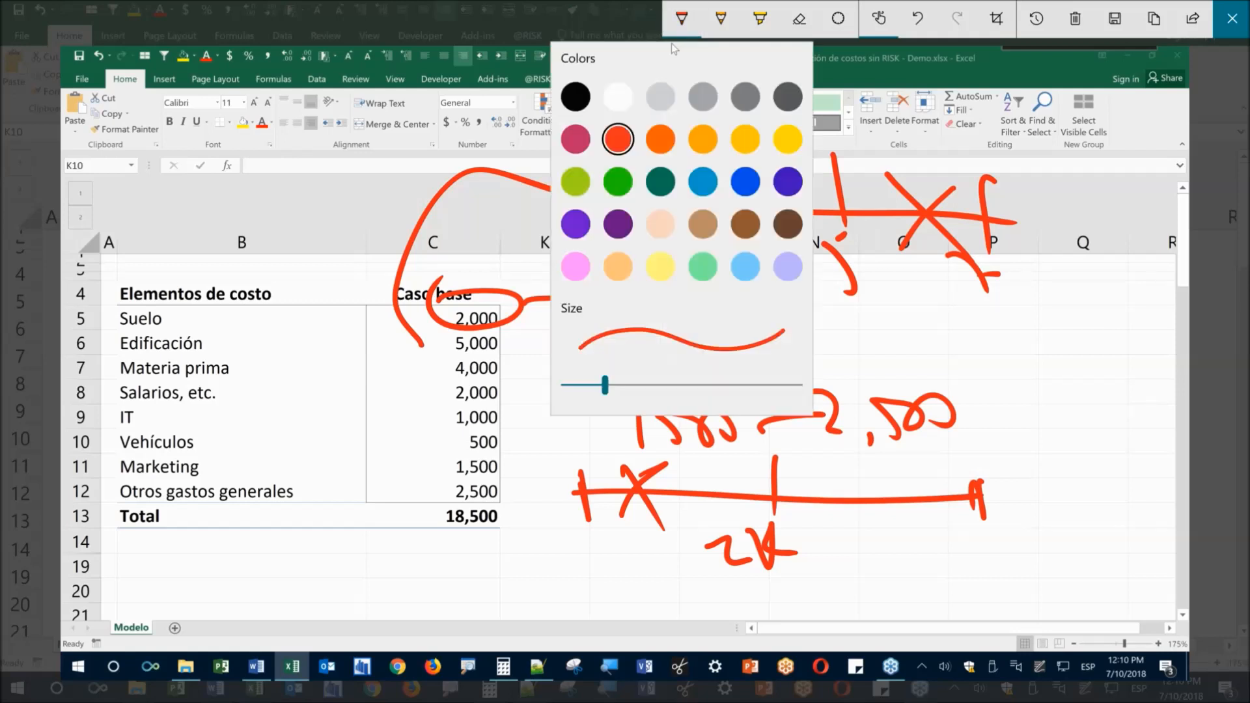
pyautogui.click(702, 181)
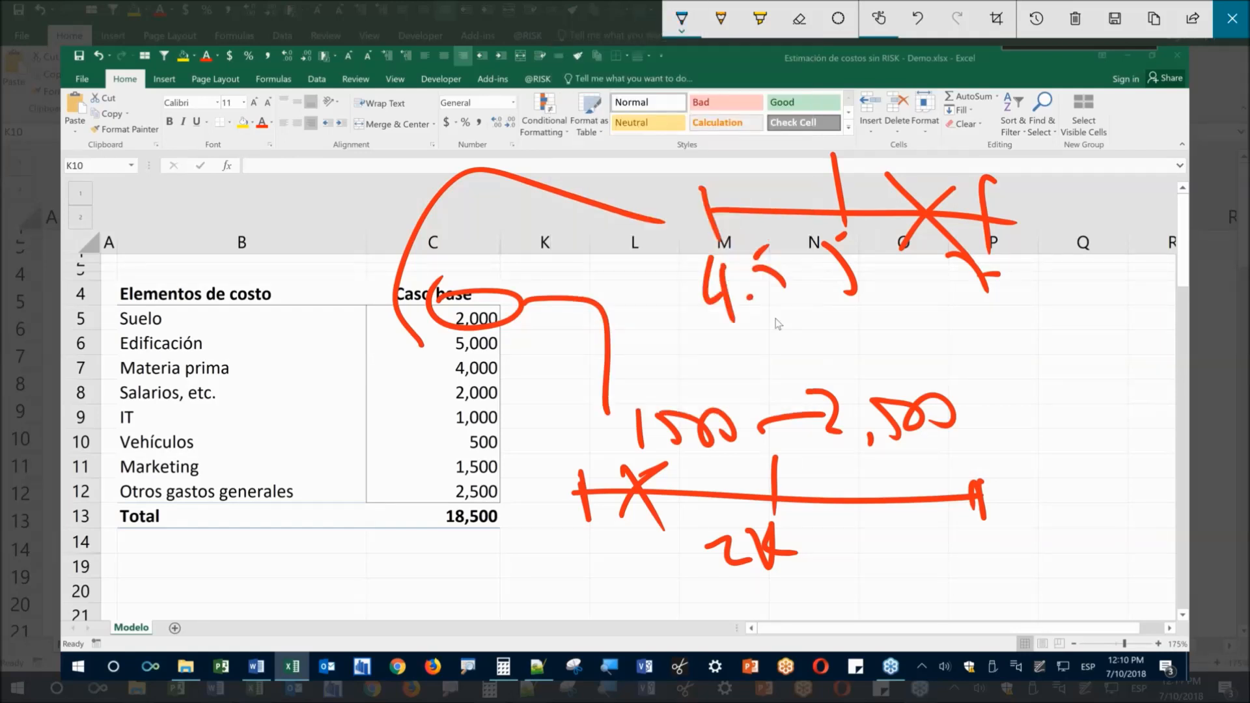
pyautogui.moveTo(107, 310); pyautogui.dragTo(155, 300)
pyautogui.moveTo(171, 305)
pyautogui.mouseDown()
pyautogui.moveTo(116, 326)
pyautogui.moveTo(124, 333)
pyautogui.mouseUp()
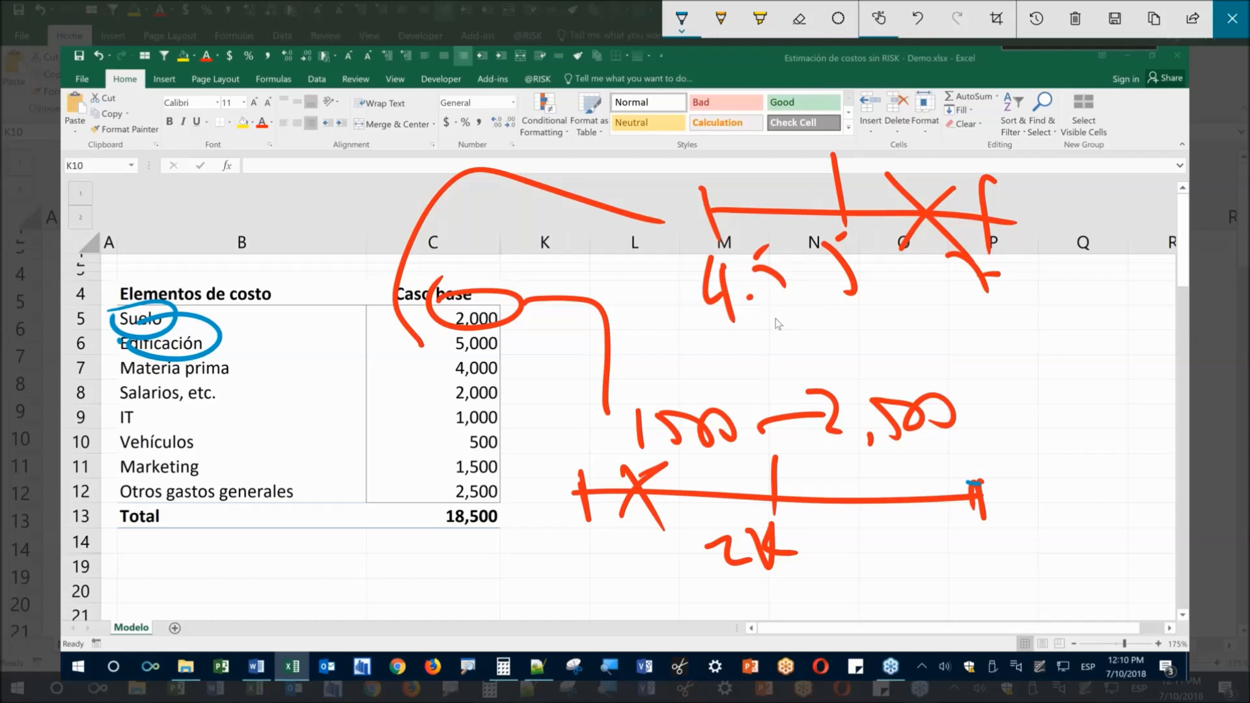
# Draw blue bell curves over both ranges and circle Materia prima, Salarios, IT and Vehículos
pyautogui.moveTo(975, 483)
pyautogui.mouseDown()
pyautogui.moveTo(699, 308)
pyautogui.moveTo(570, 502)
pyautogui.mouseUp()
pyautogui.moveTo(709, 208)
pyautogui.mouseDown()
pyautogui.moveTo(861, 93)
pyautogui.moveTo(952, 149)
pyautogui.moveTo(1006, 228)
pyautogui.mouseUp()
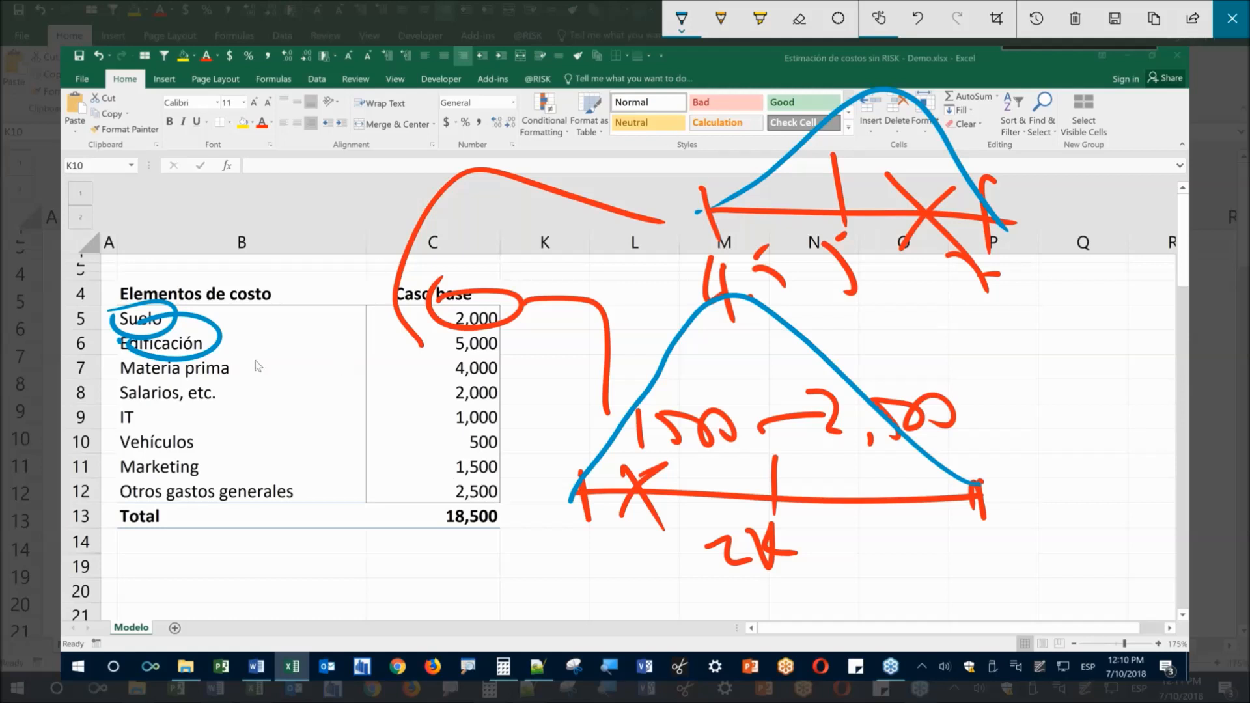
pyautogui.moveTo(115, 366)
pyautogui.mouseDown()
pyautogui.moveTo(149, 363)
pyautogui.moveTo(154, 398)
pyautogui.moveTo(134, 369)
pyautogui.mouseUp()
pyautogui.moveTo(114, 393)
pyautogui.mouseDown()
pyautogui.moveTo(124, 399)
pyautogui.moveTo(115, 391)
pyautogui.mouseUp()
pyautogui.moveTo(117, 425)
pyautogui.mouseDown()
pyautogui.moveTo(193, 448)
pyautogui.moveTo(139, 452)
pyautogui.mouseUp()
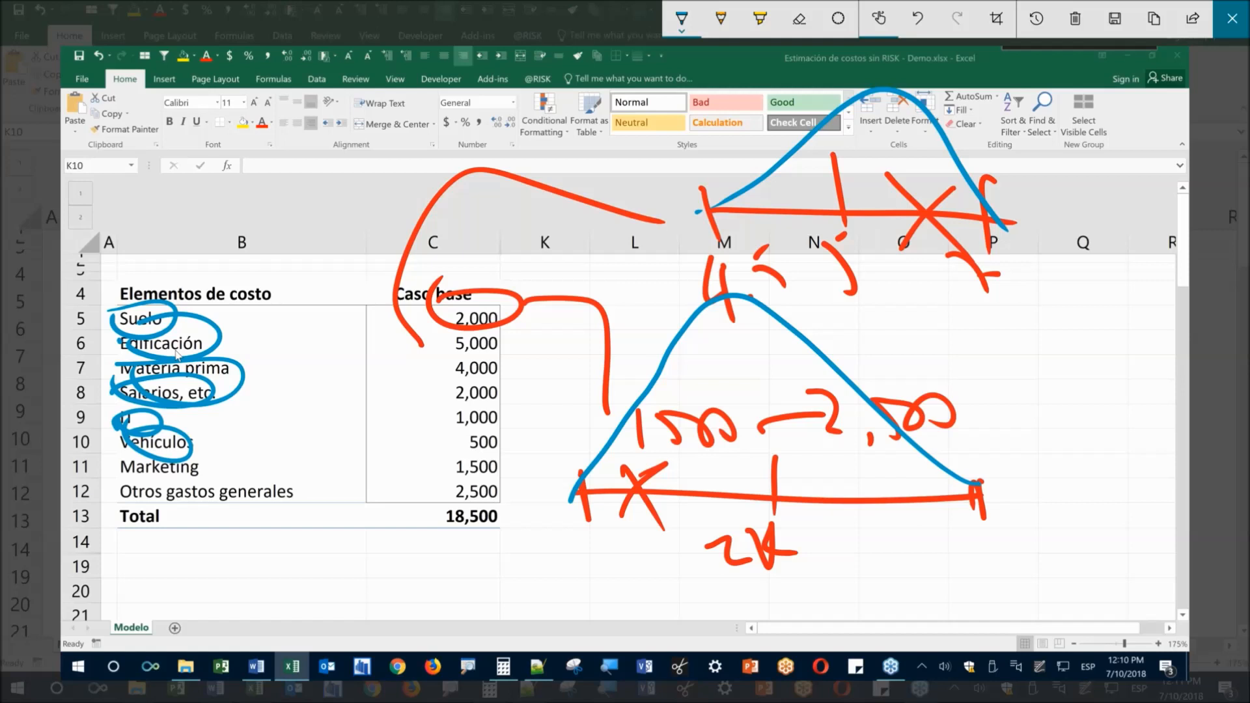
pyautogui.moveTo(586, 490); pyautogui.dragTo(591, 477)
pyautogui.moveTo(602, 542)
pyautogui.mouseDown()
pyautogui.moveTo(671, 496)
pyautogui.moveTo(970, 485)
pyautogui.mouseUp()
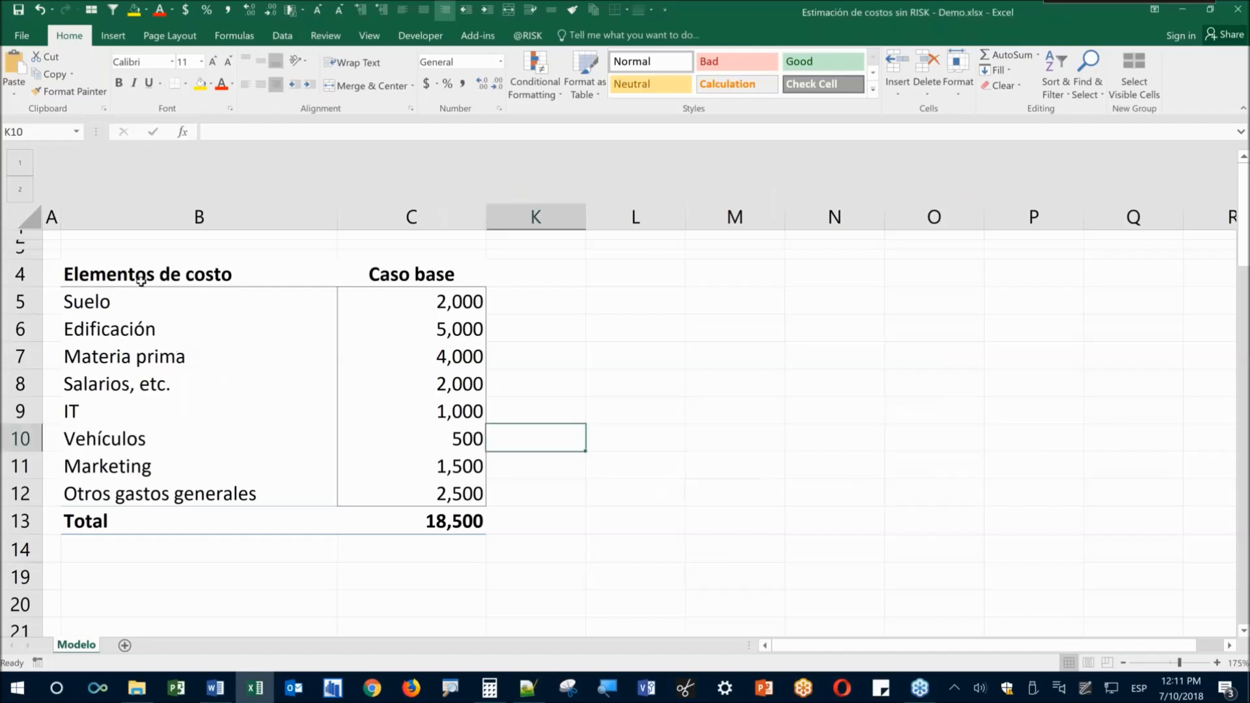
pyautogui.click(215, 689)
pyautogui.scroll(-15, 435, 480)
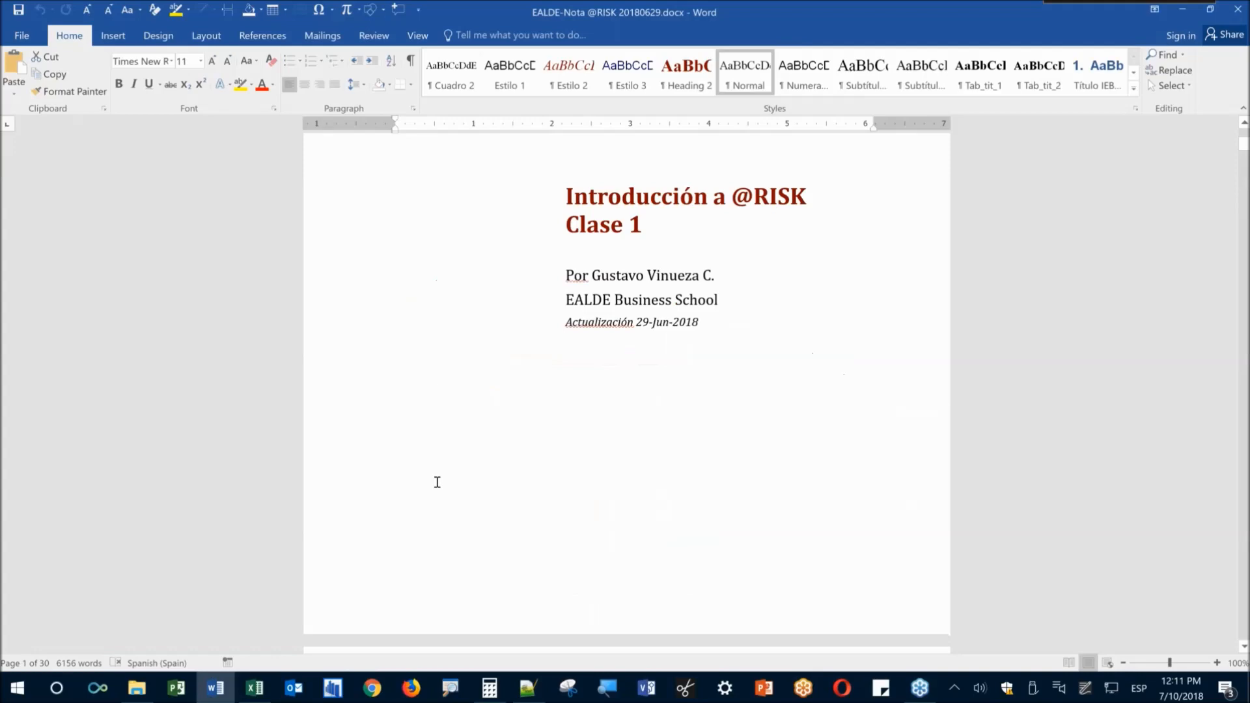
pyautogui.scroll(-2, 471, 478)
pyautogui.hotkey('ctrl', 'g')
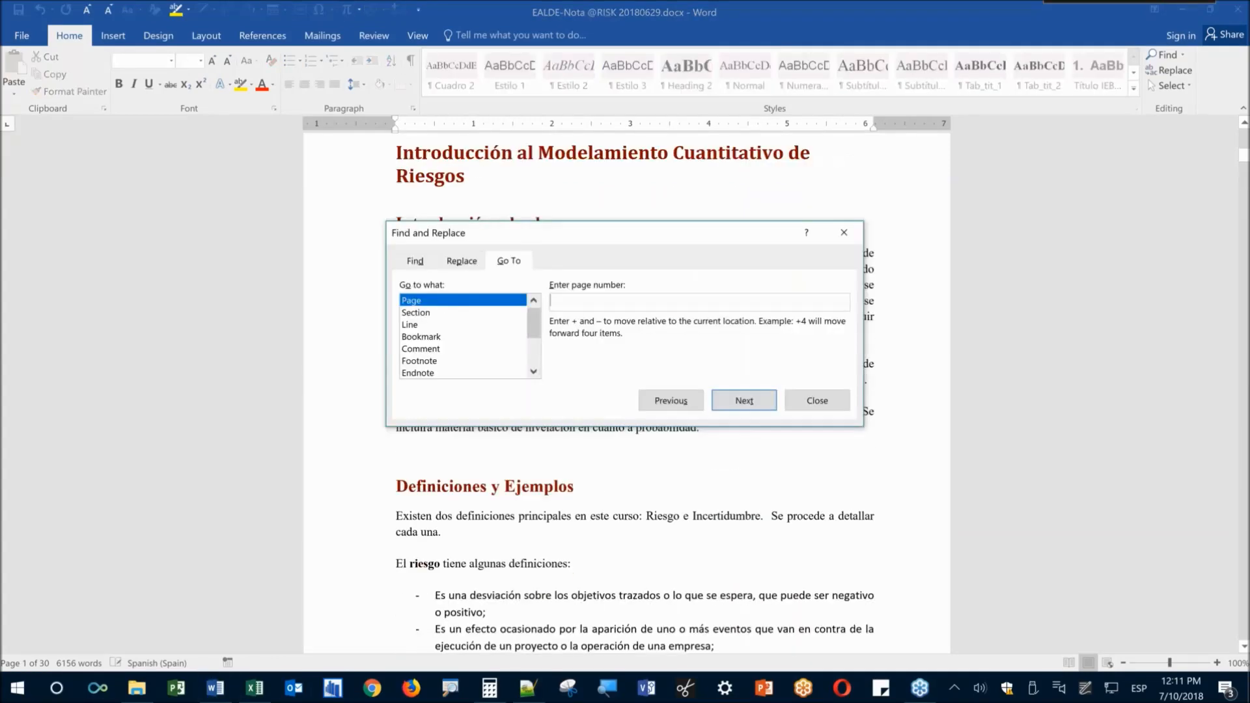
pyautogui.write('8')
pyautogui.press('Return')
pyautogui.press('Escape')
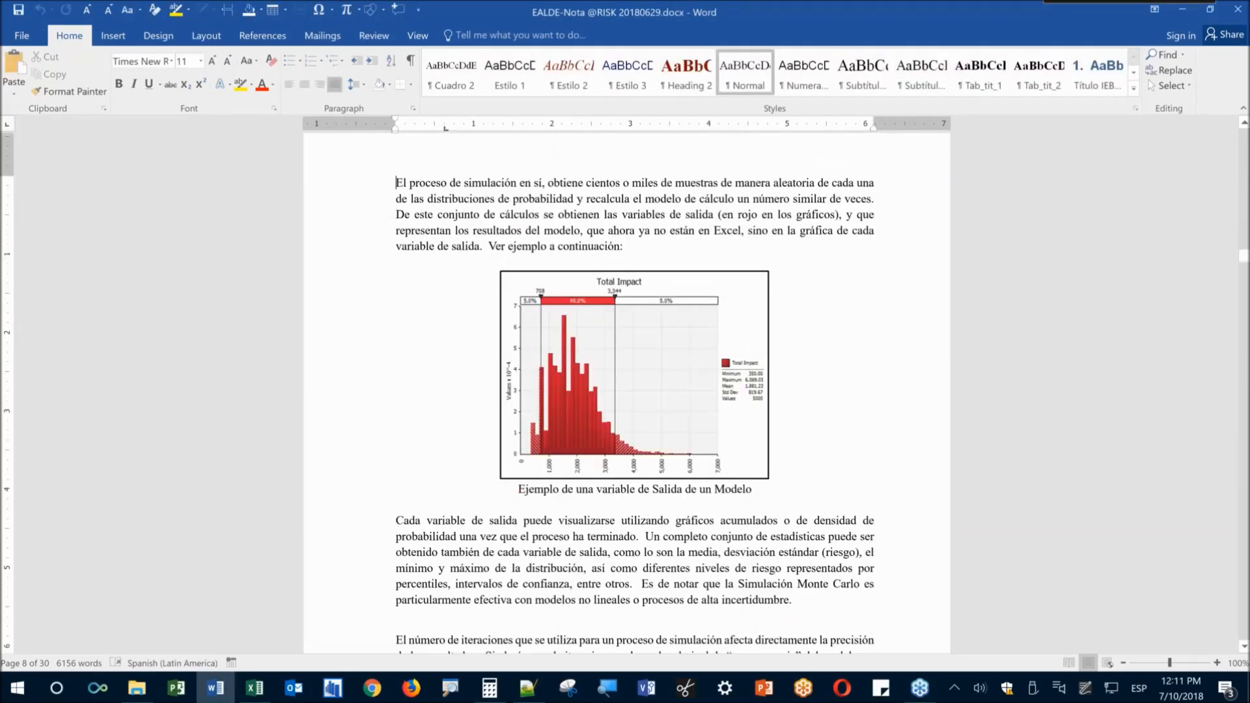
pyautogui.scroll(15, 535, 472)
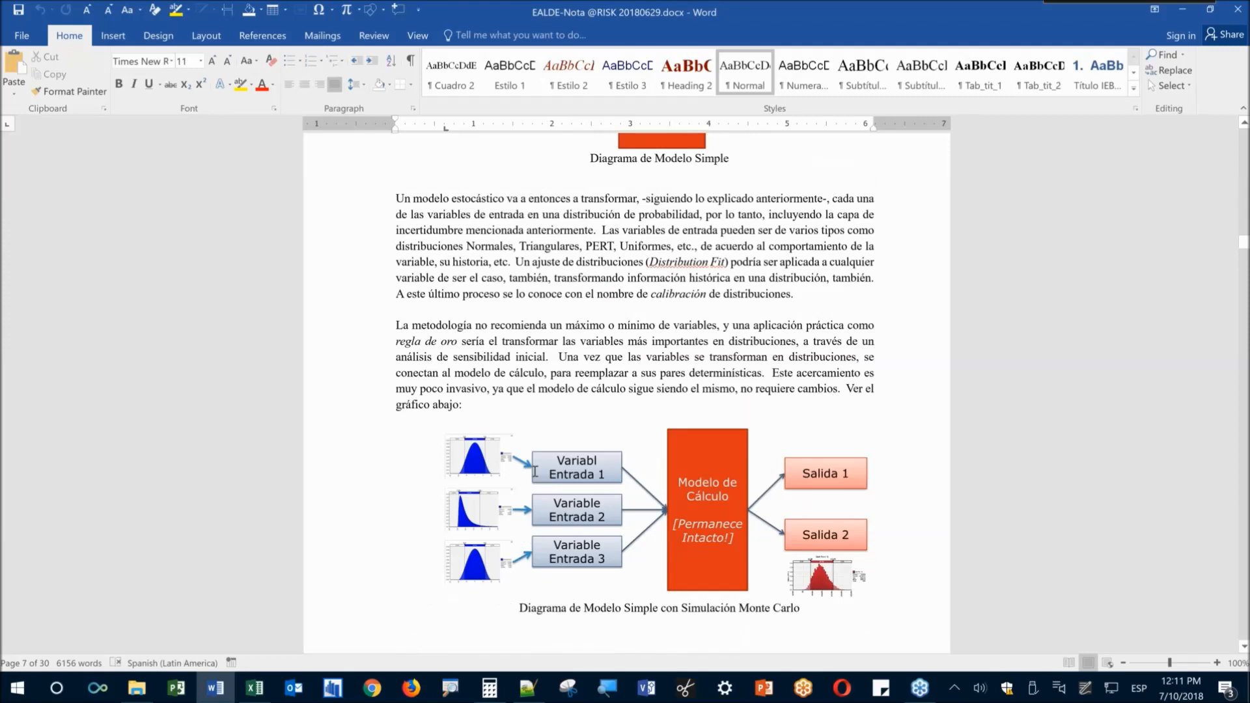
pyautogui.scroll(5, 535, 471)
pyautogui.scroll(-2, 582, 485)
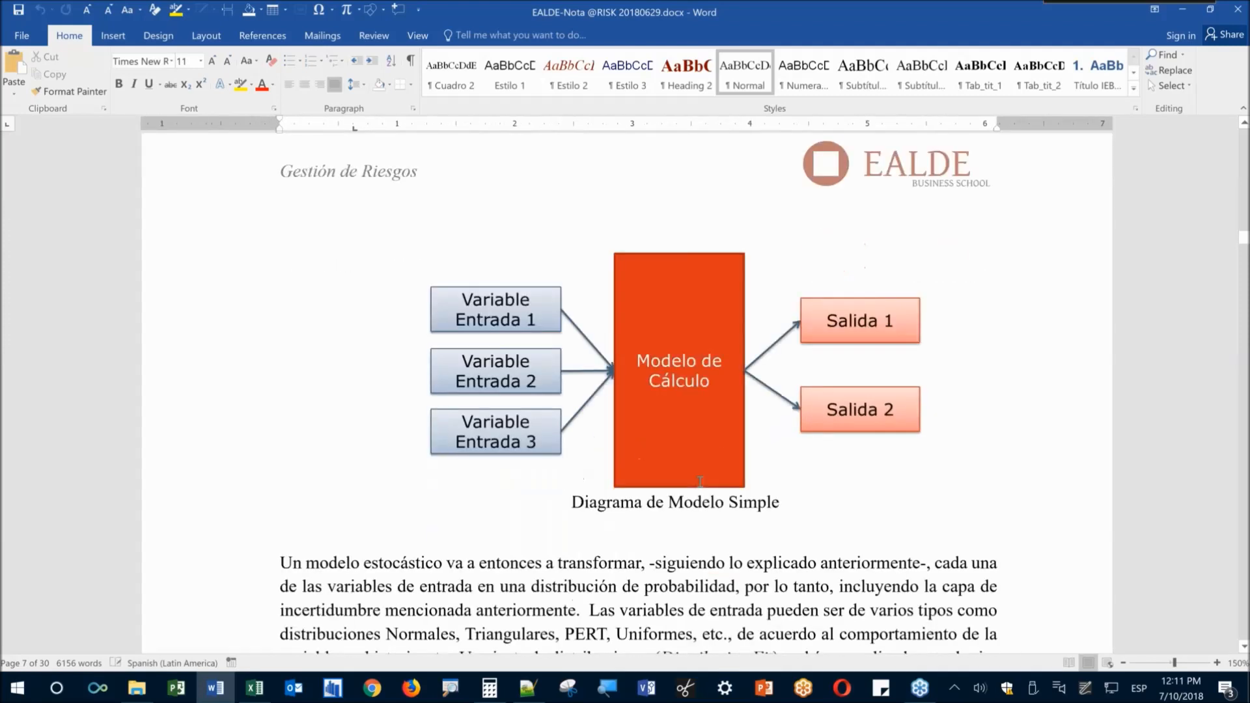
pyautogui.scroll(-1, 520, 428)
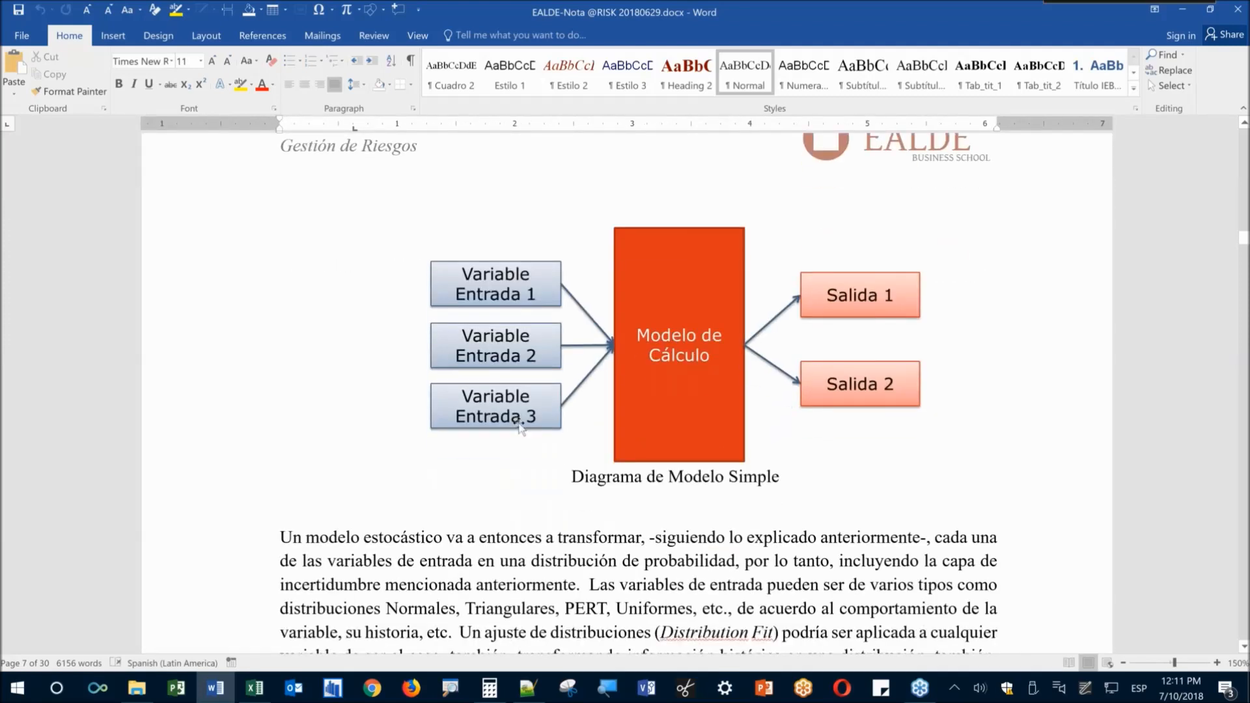
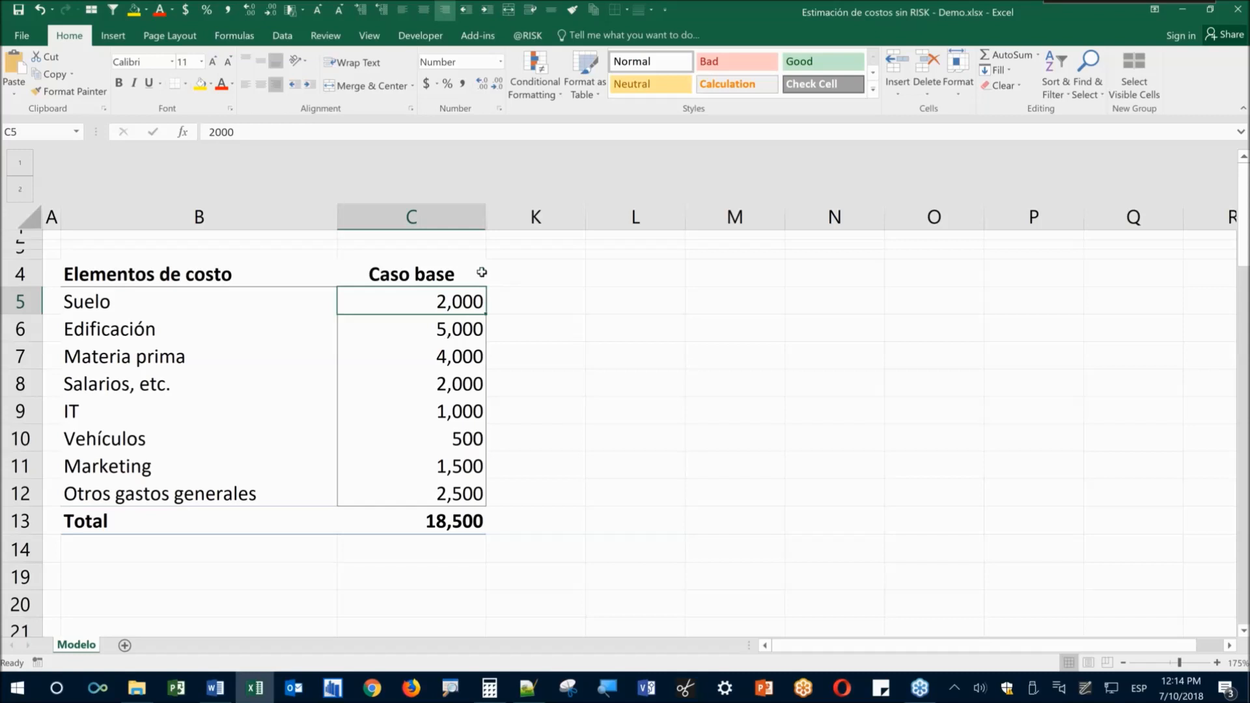
# Check the Suelo and Edificación base costs, then unhide the hidden columns between C and K
pyautogui.click(237, 331)
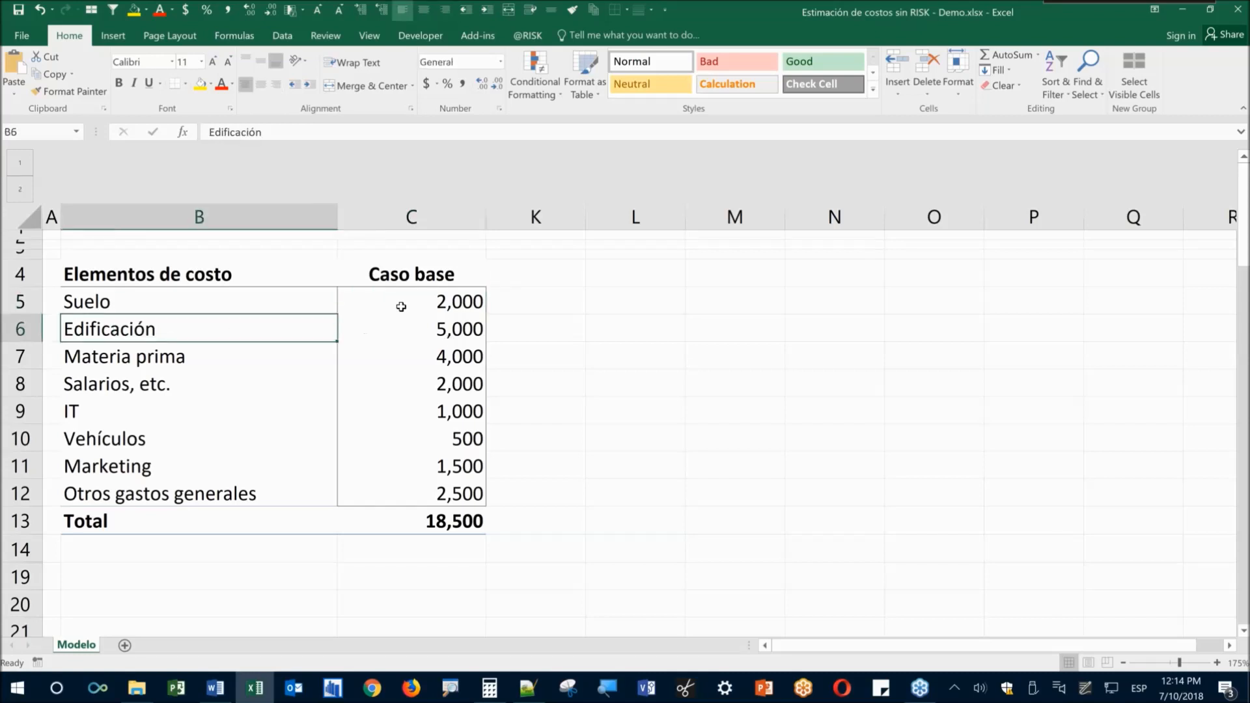
pyautogui.click(403, 327)
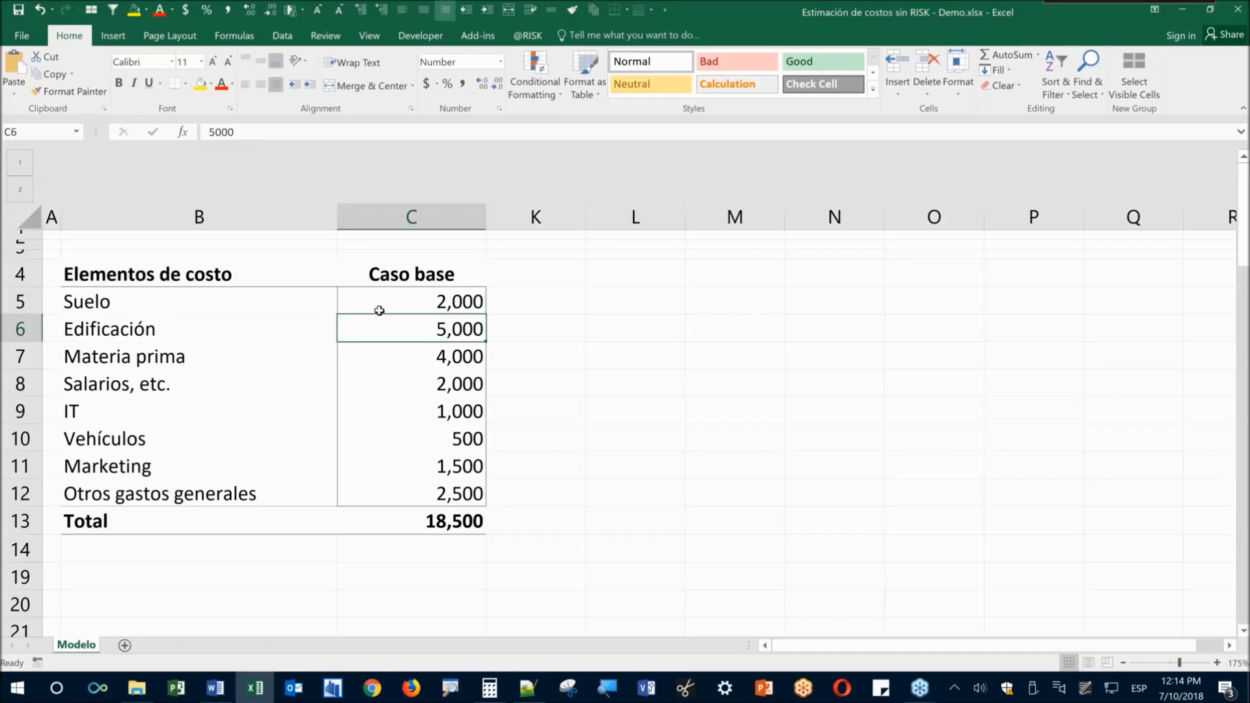
pyautogui.click(410, 303)
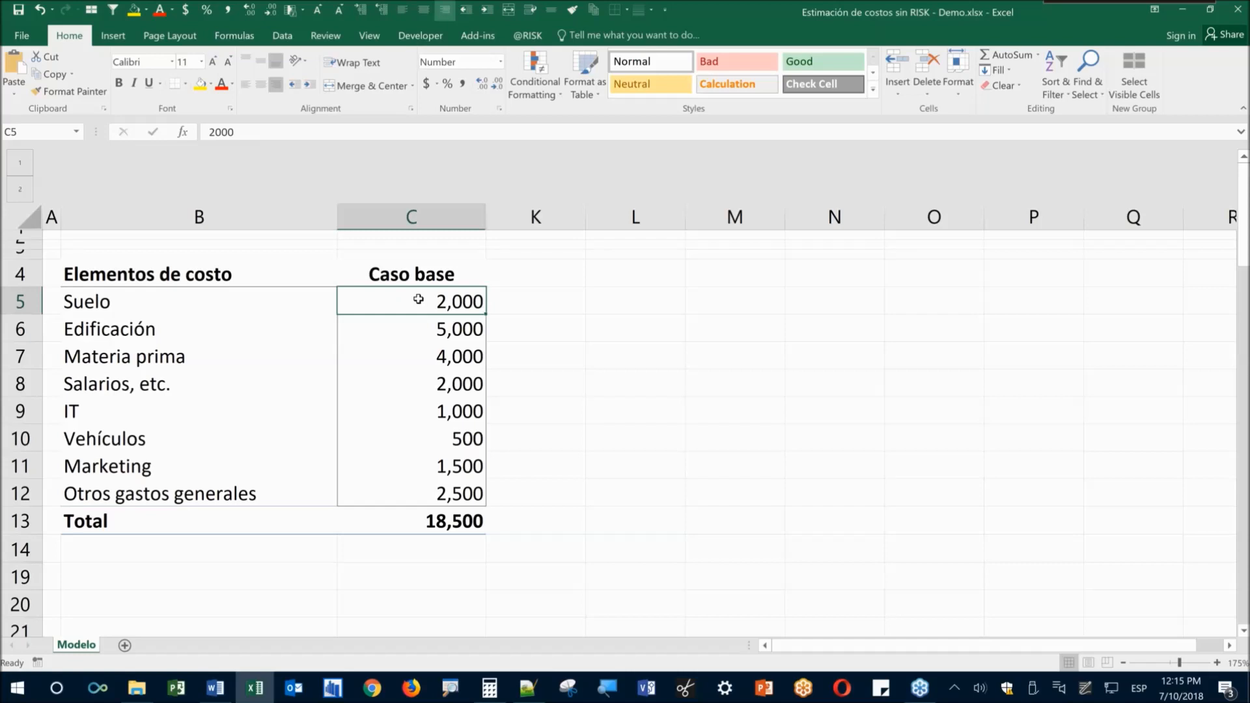
pyautogui.click(500, 217)
pyautogui.keyDown('shift'); pyautogui.click(461, 218); pyautogui.keyUp('shift')
pyautogui.rightClick(460, 218)
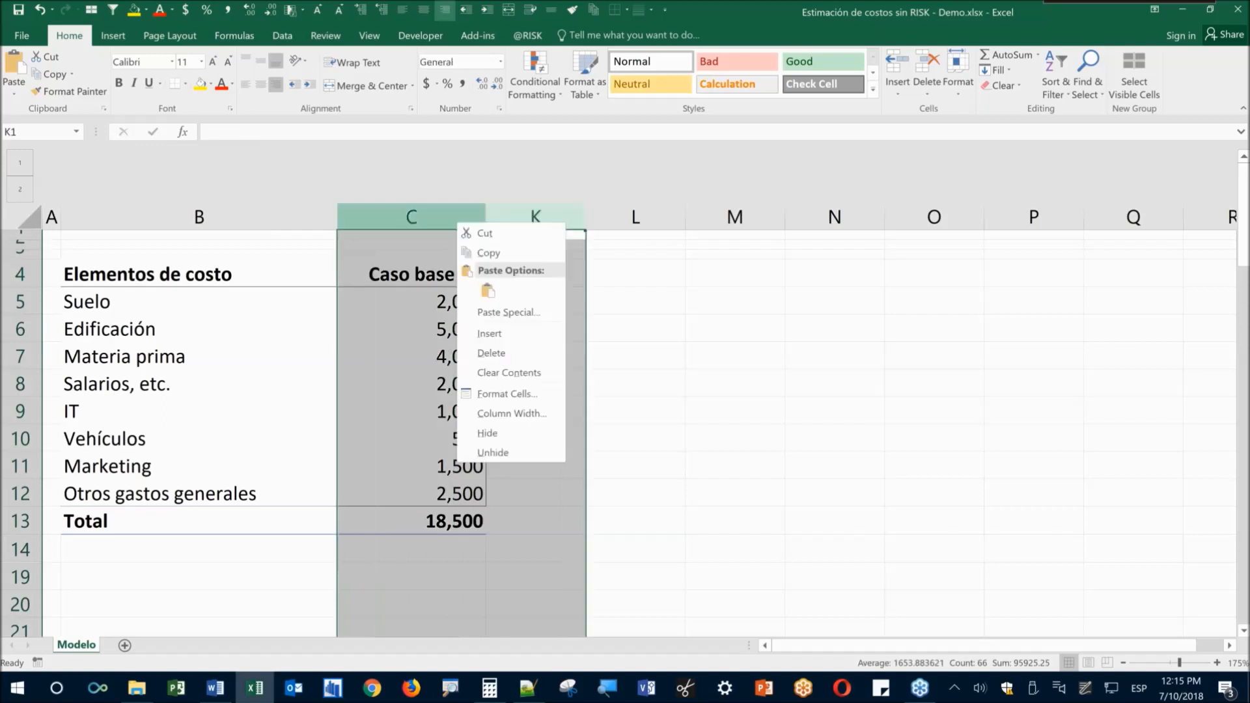
pyautogui.click(492, 452)
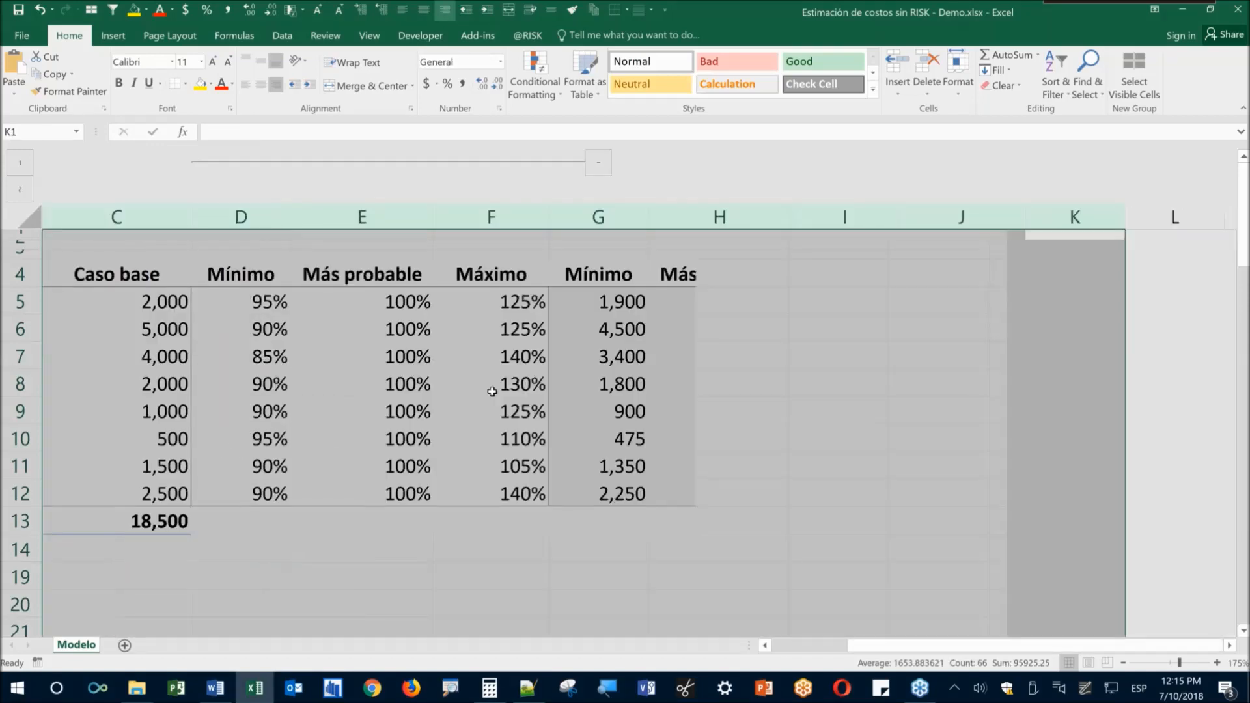
# Collapse the percentage columns D–F and scroll back left to Caso base
pyautogui.click(492, 391)
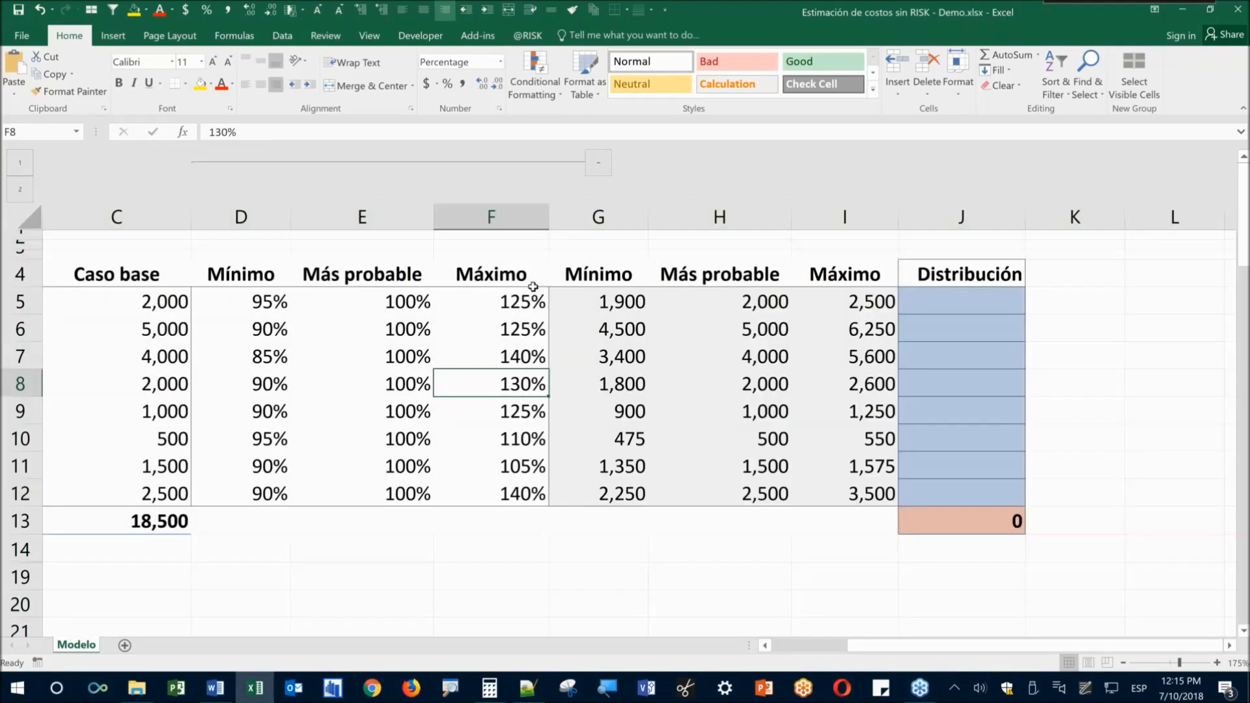
pyautogui.click(599, 163)
pyautogui.click(160, 305)
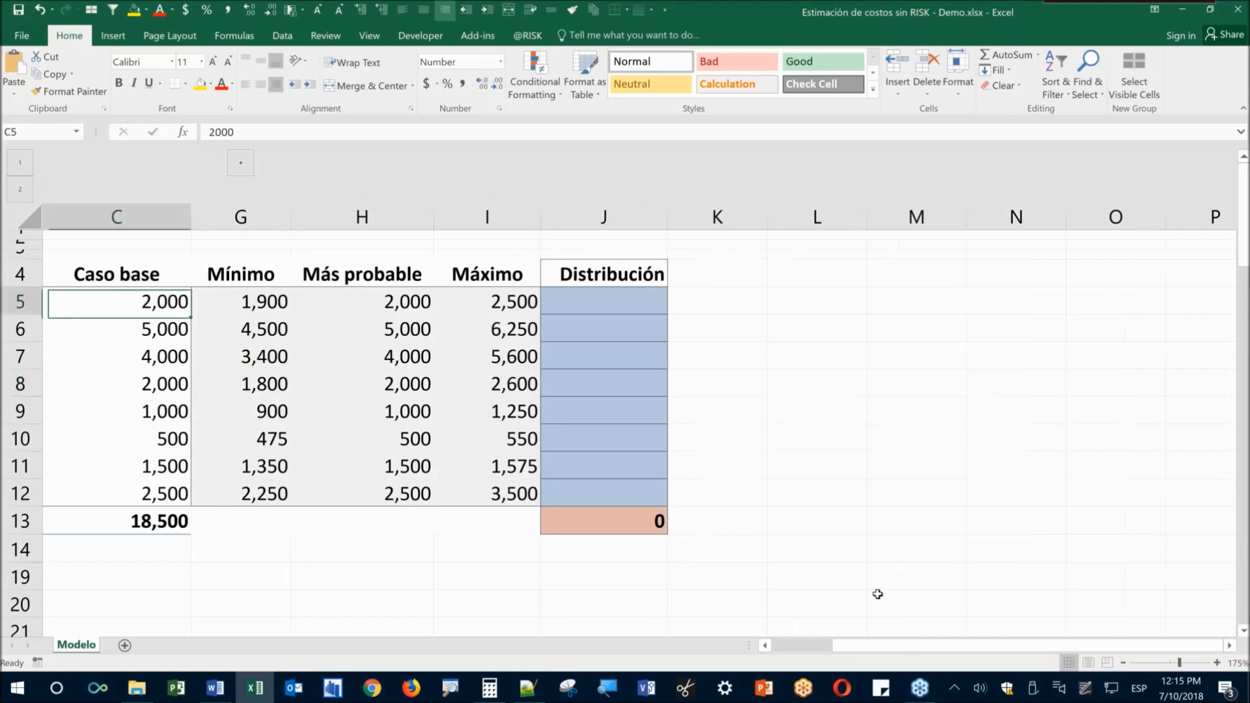
pyautogui.moveTo(816, 650); pyautogui.dragTo(808, 649)
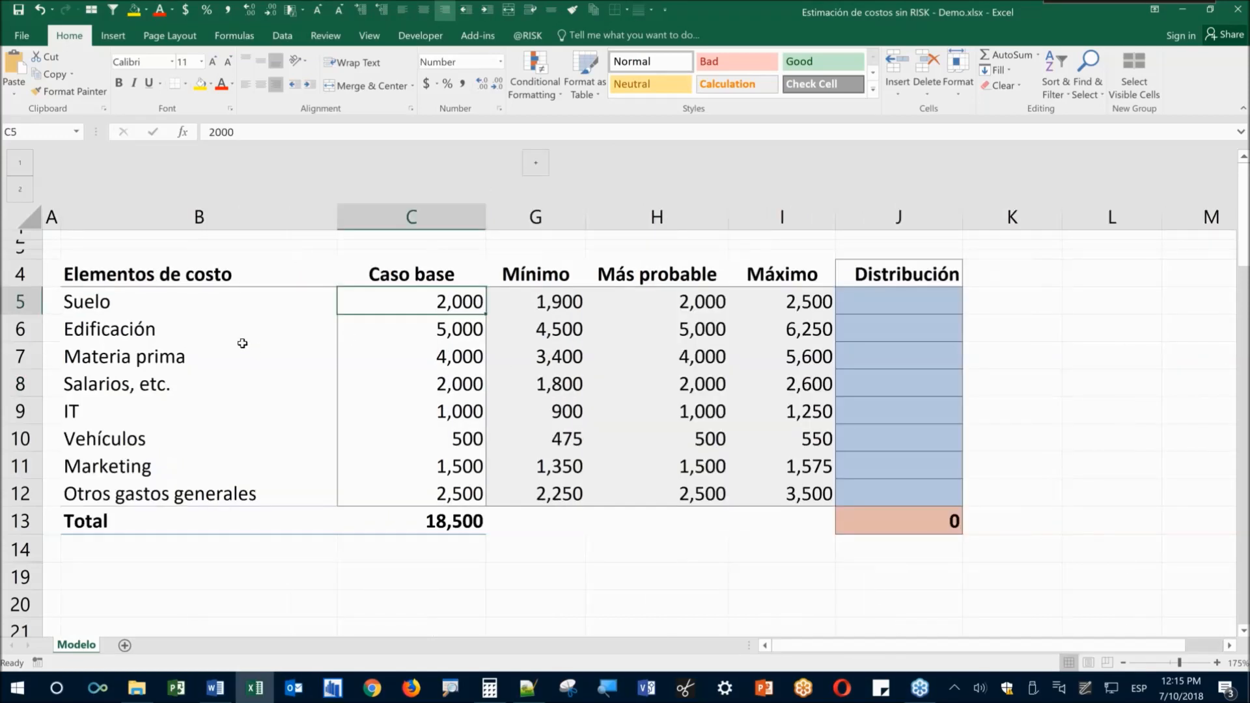
pyautogui.click(521, 304)
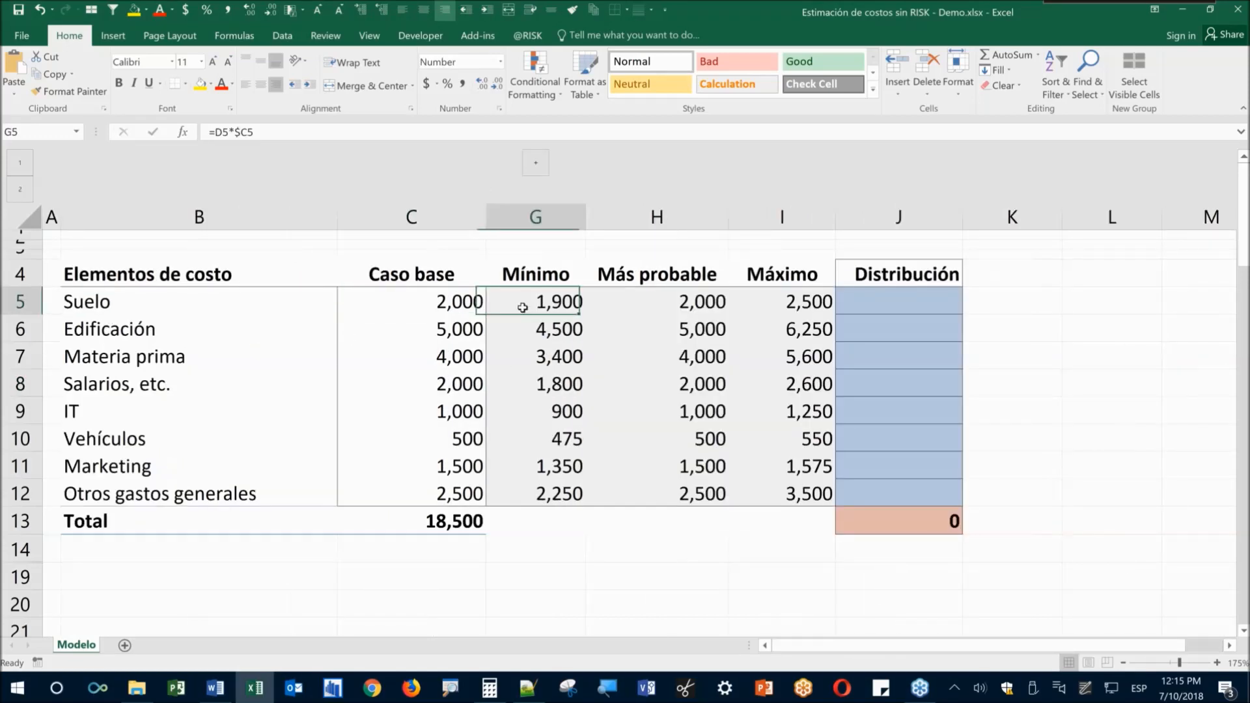
pyautogui.click(819, 306)
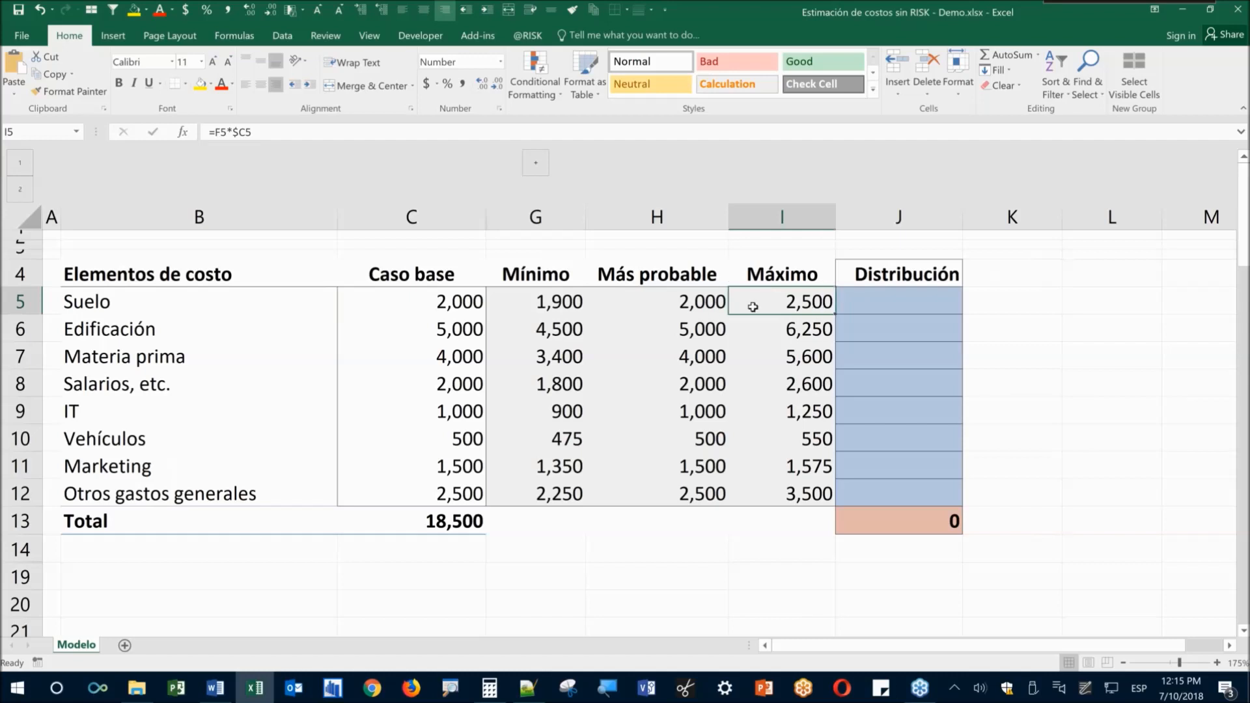
pyautogui.click(547, 334)
pyautogui.press('Right')
pyautogui.press('Right')
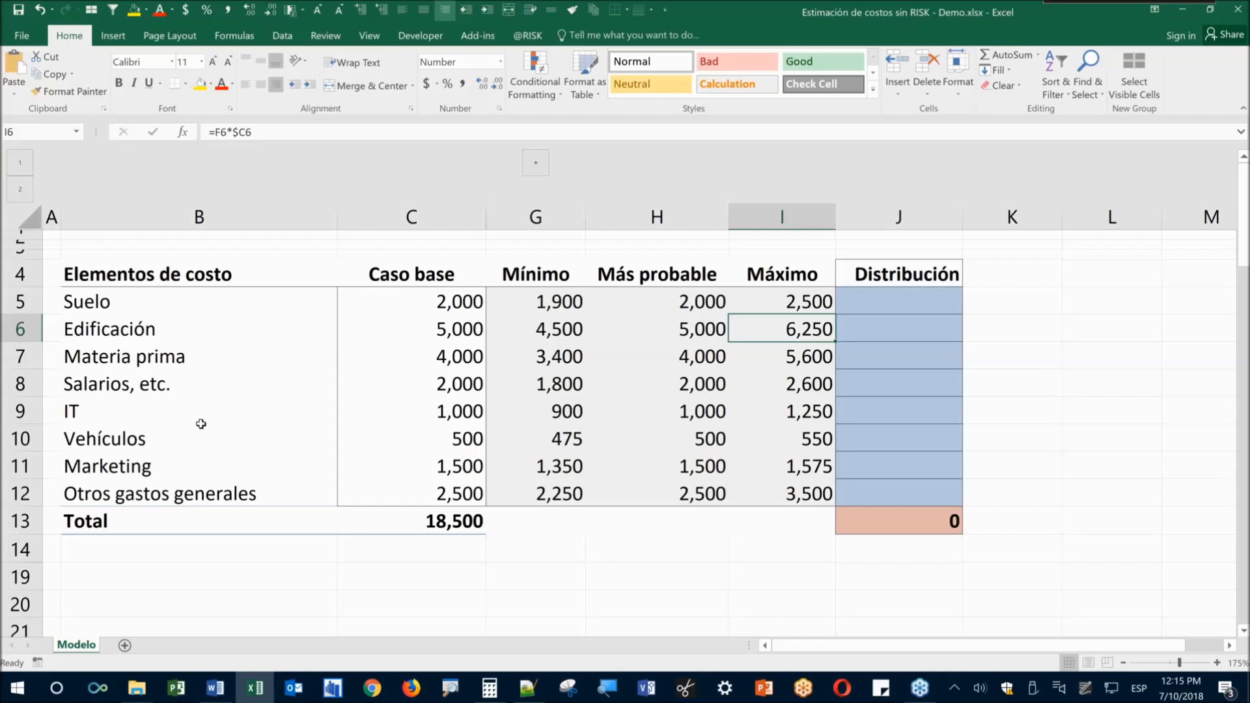
pyautogui.click(184, 410)
pyautogui.click(547, 414)
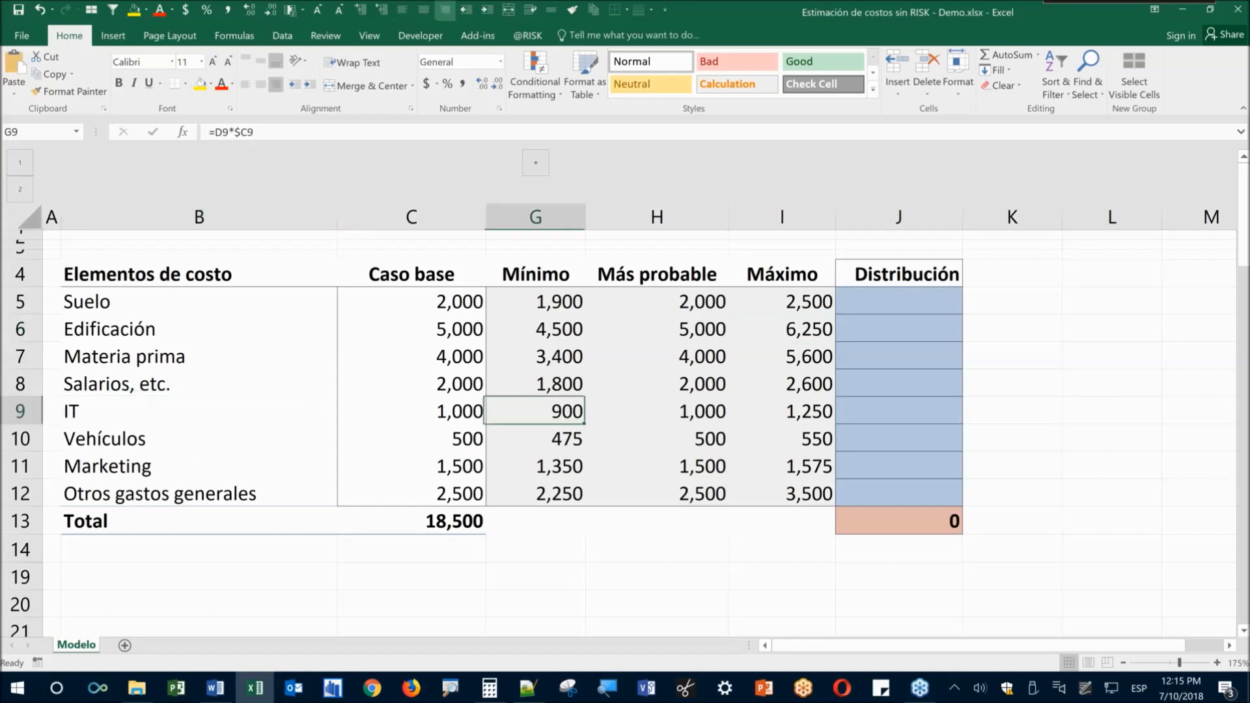
pyautogui.press('Right')
pyautogui.press('Right')
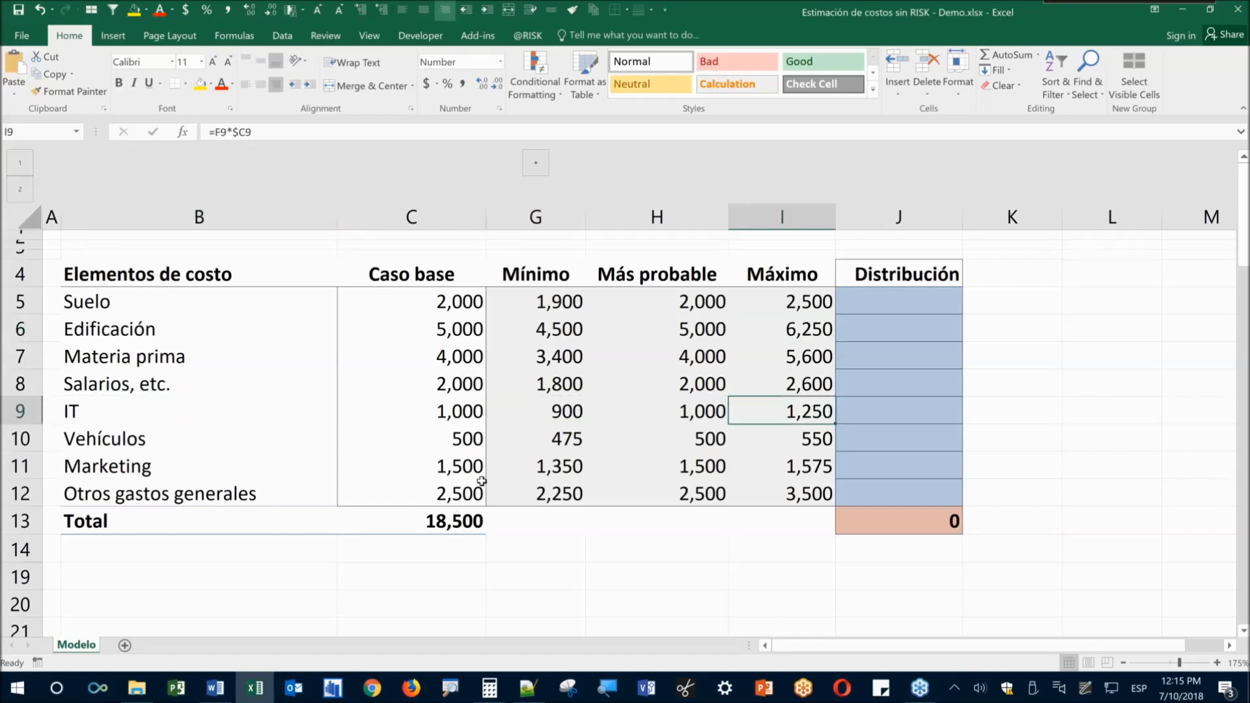
pyautogui.click(541, 468)
pyautogui.press('Right')
pyautogui.press('Right')
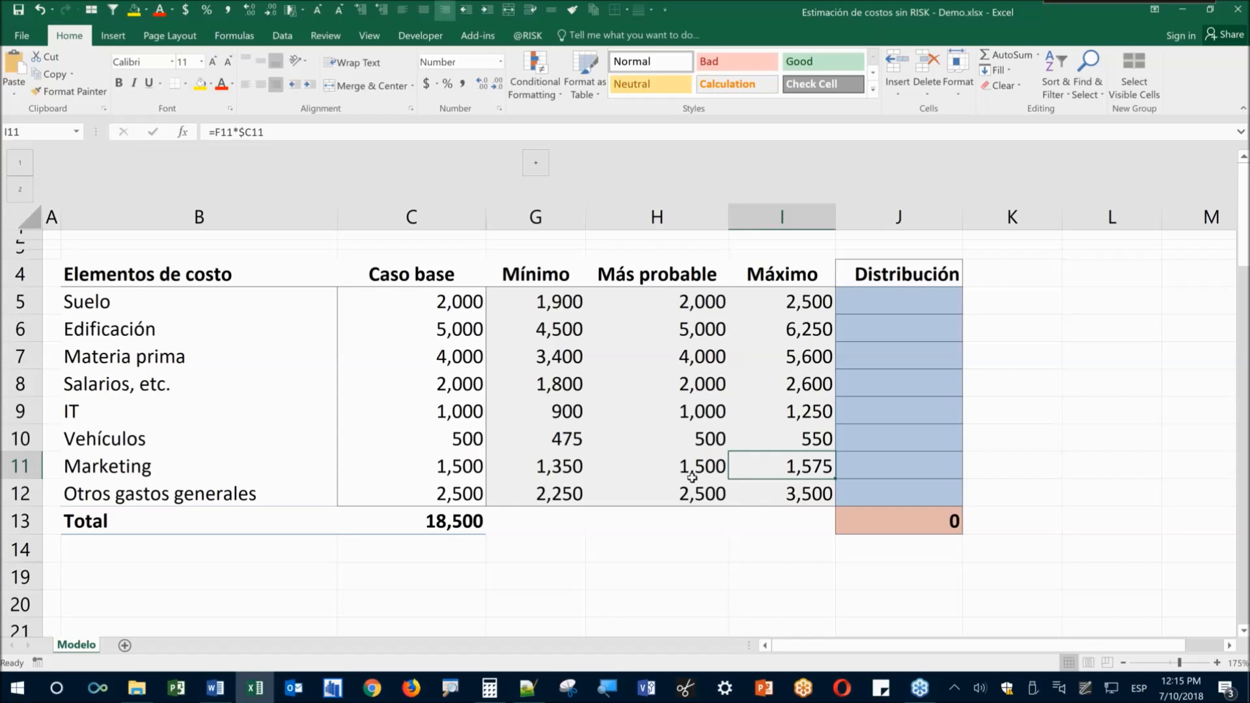
pyautogui.moveTo(558, 267); pyautogui.dragTo(788, 276)
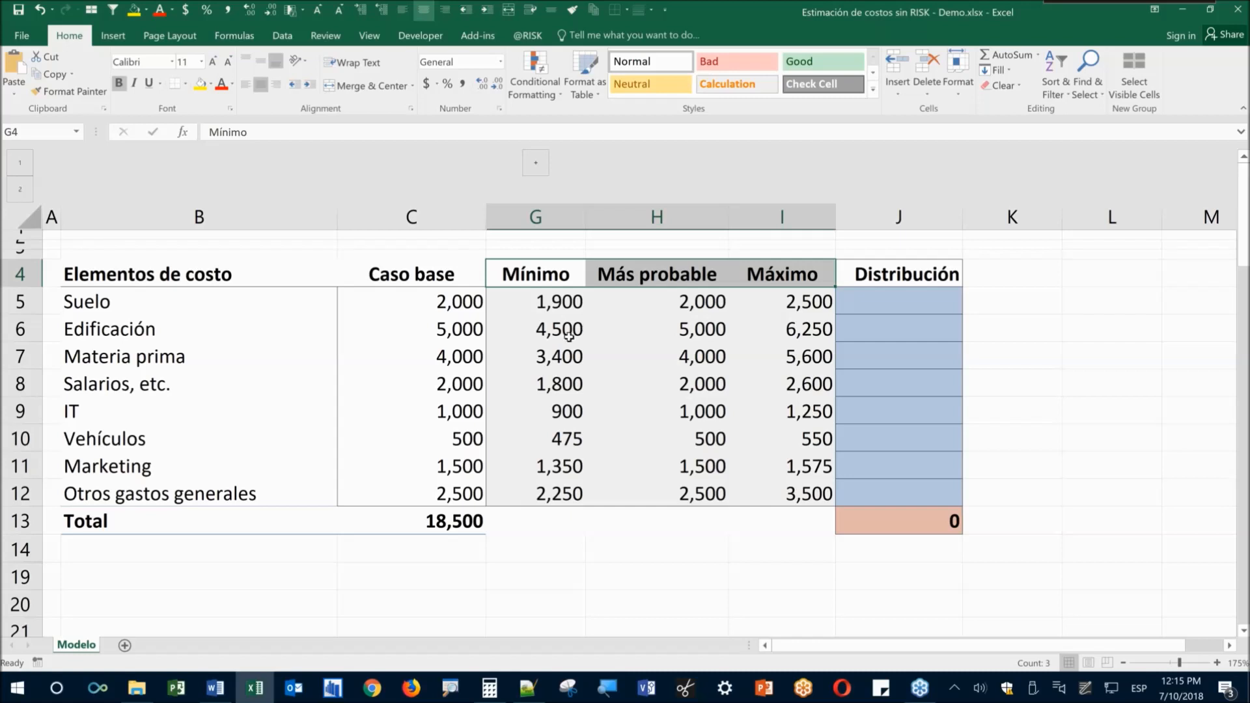
# Copy the base-case SUM total into G13:I13, giving 16,575, 18,500 and 23,825
pyautogui.click(435, 521)
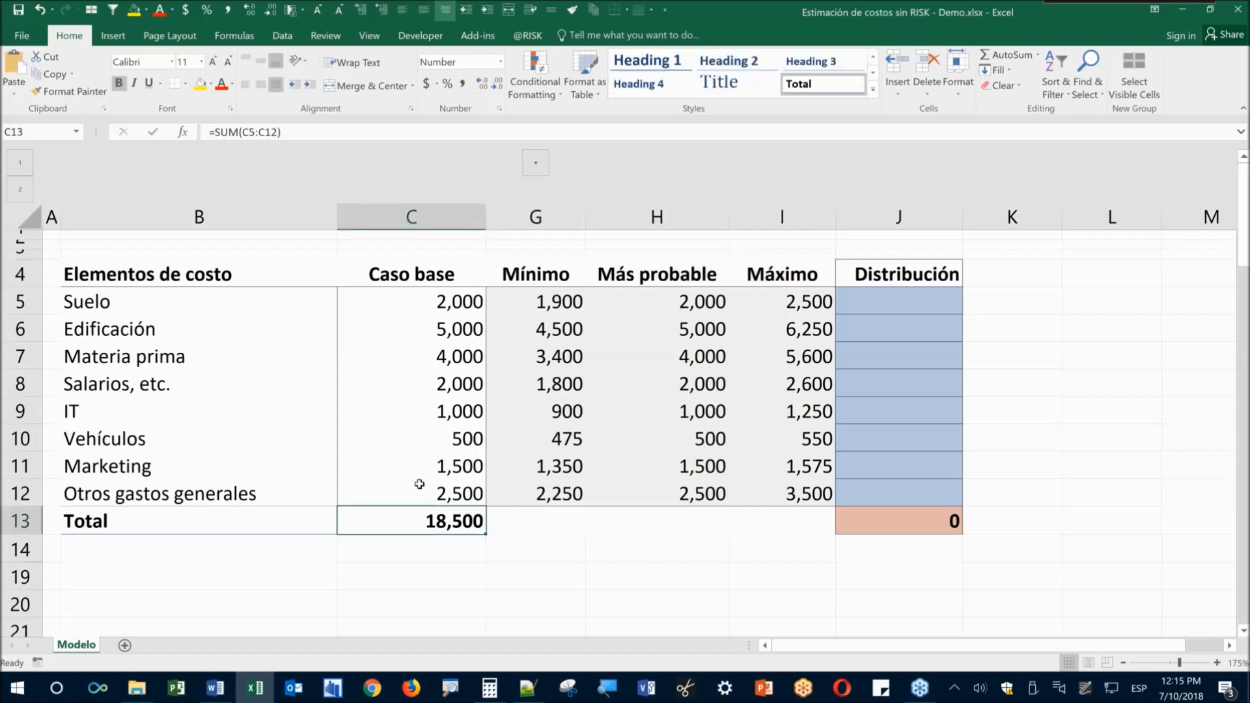
pyautogui.press('F2')
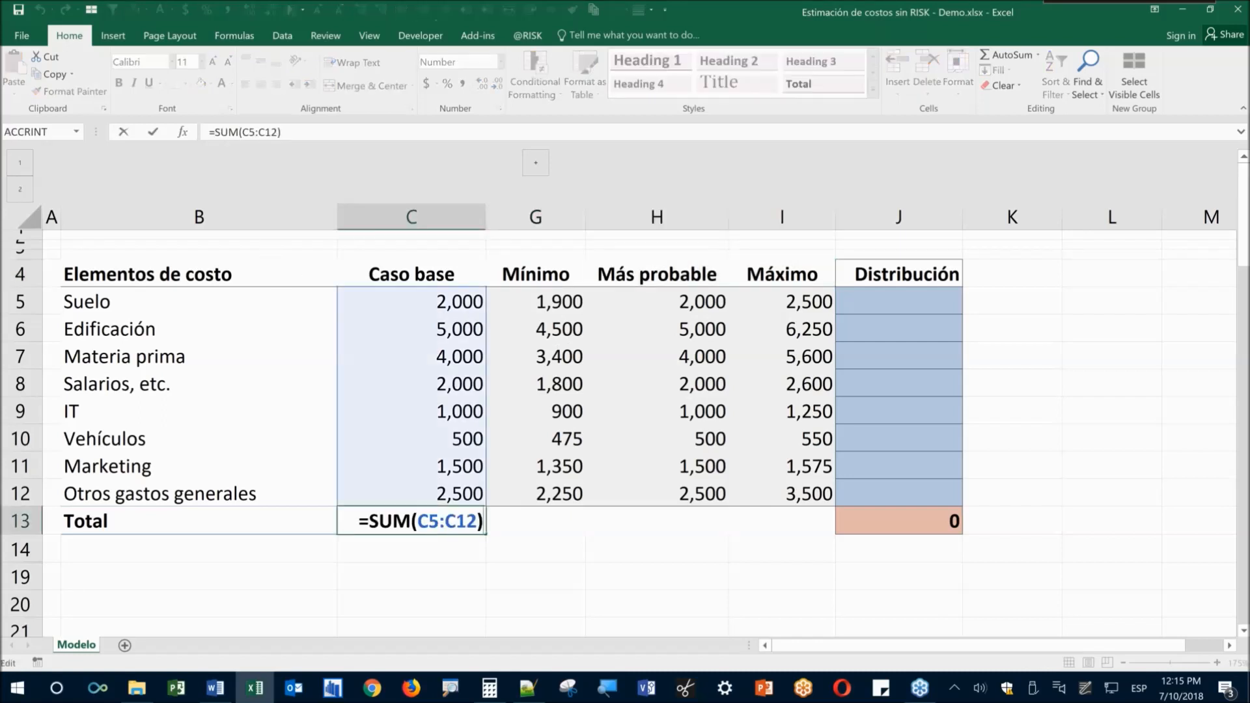
pyautogui.press('Escape')
pyautogui.hotkey('ctrl', 'c')
pyautogui.press('Right')
pyautogui.hotkey('shift', 'Right')
pyautogui.hotkey('shift', 'Right')
pyautogui.hotkey('ctrl', 'v')
pyautogui.press('Escape')
pyautogui.press('Left')
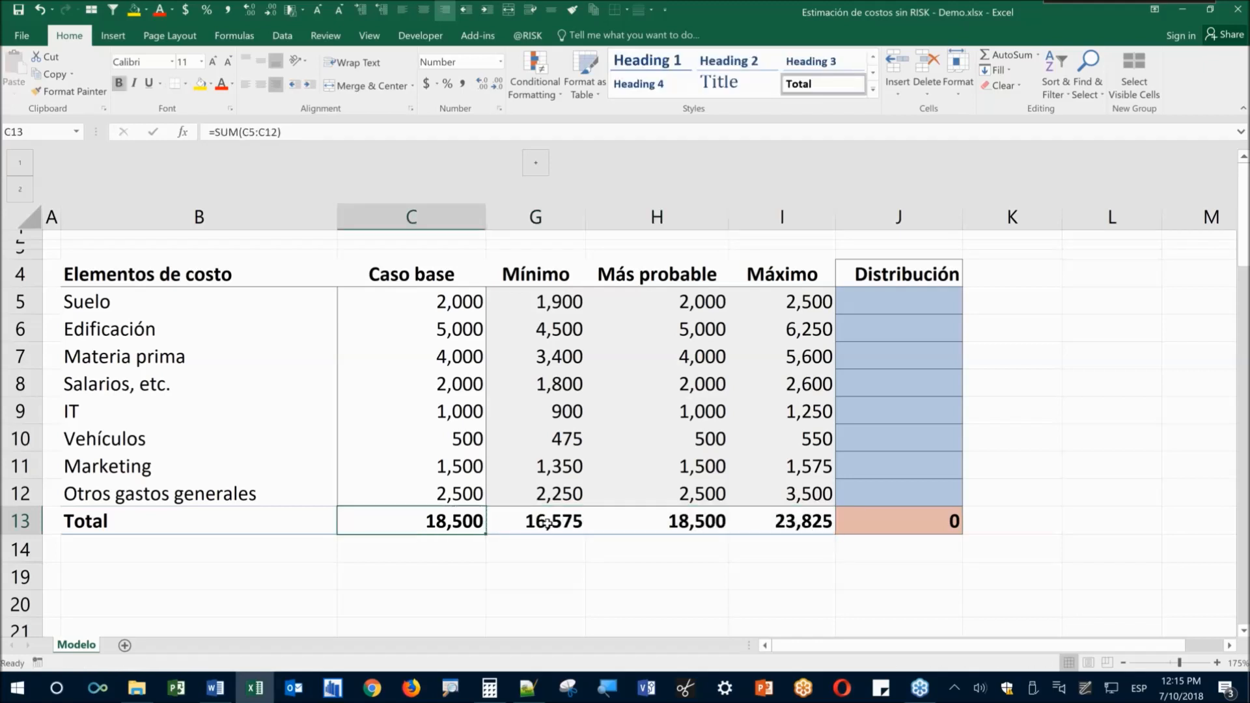
# Shade the Mínimo total 16,575 and Máximo total 23,825 yellow
pyautogui.click(547, 523)
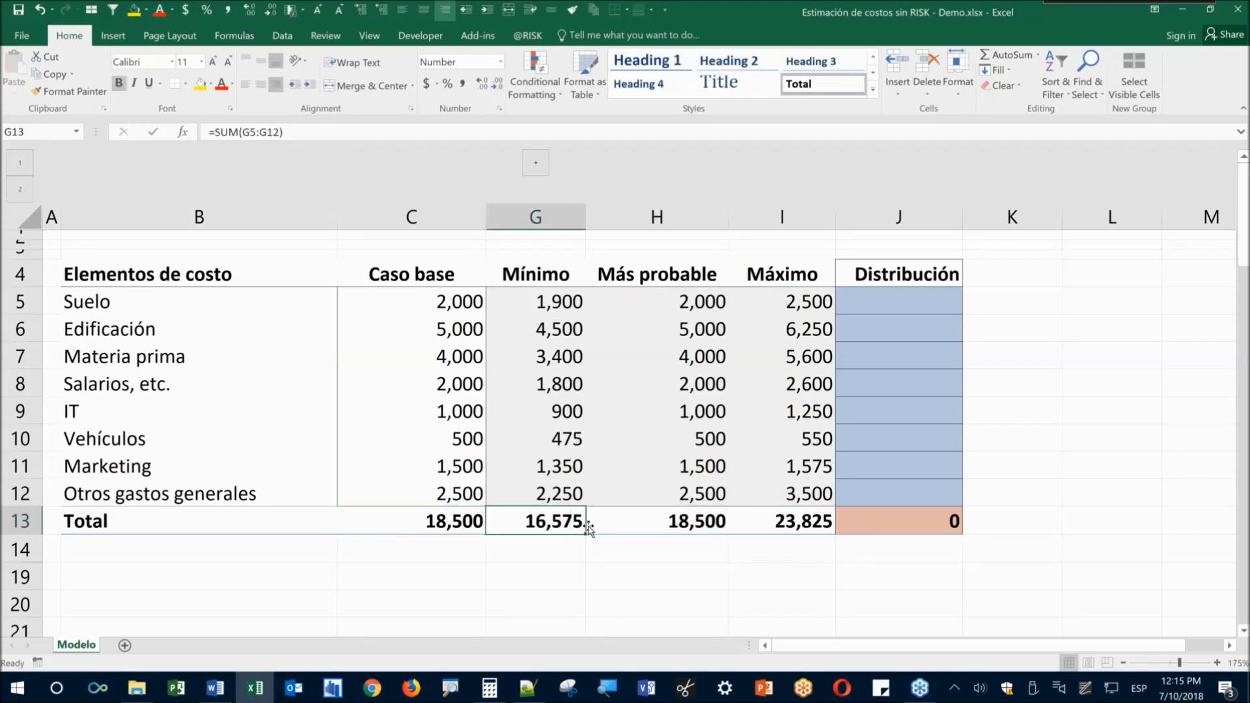
pyautogui.click(201, 87)
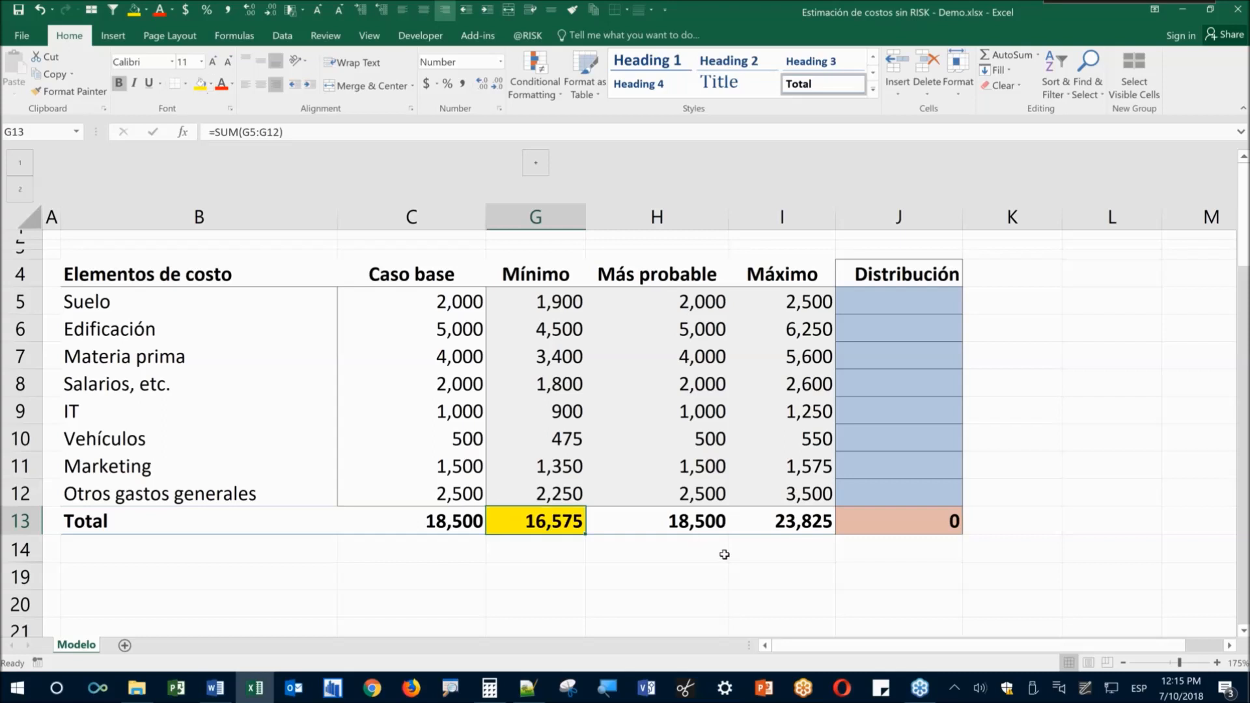
pyautogui.click(765, 524)
pyautogui.click(203, 86)
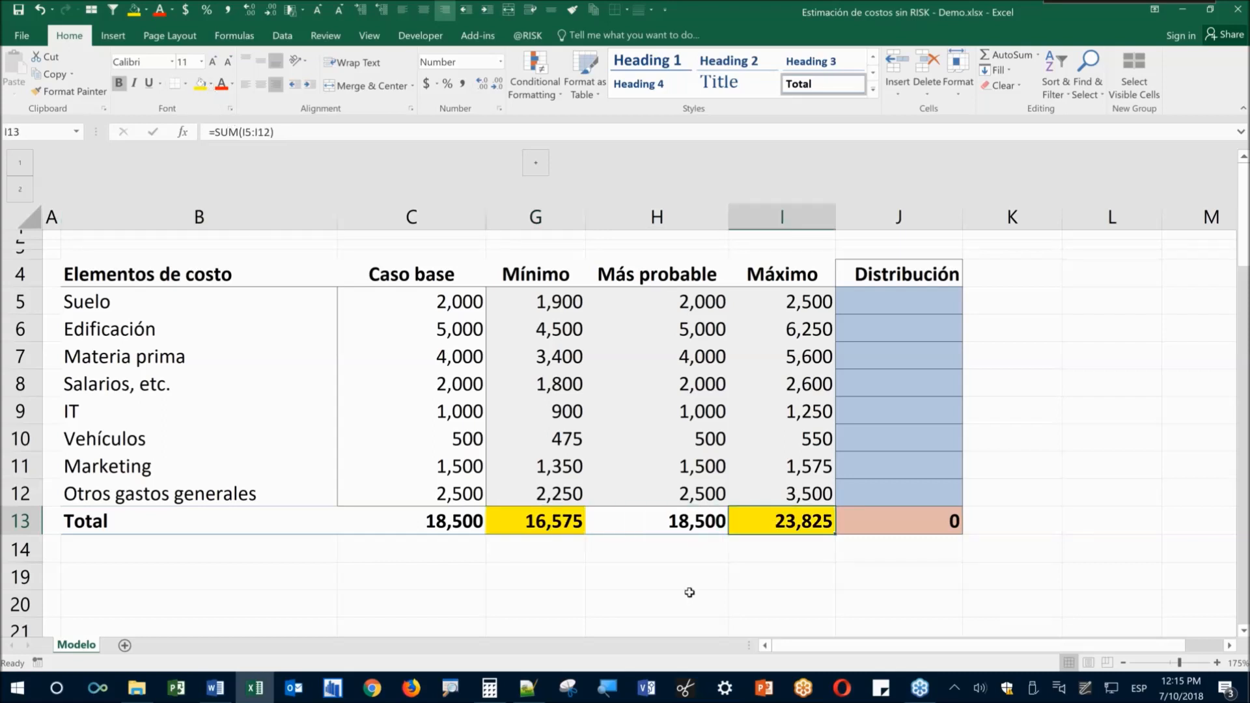
pyautogui.click(597, 573)
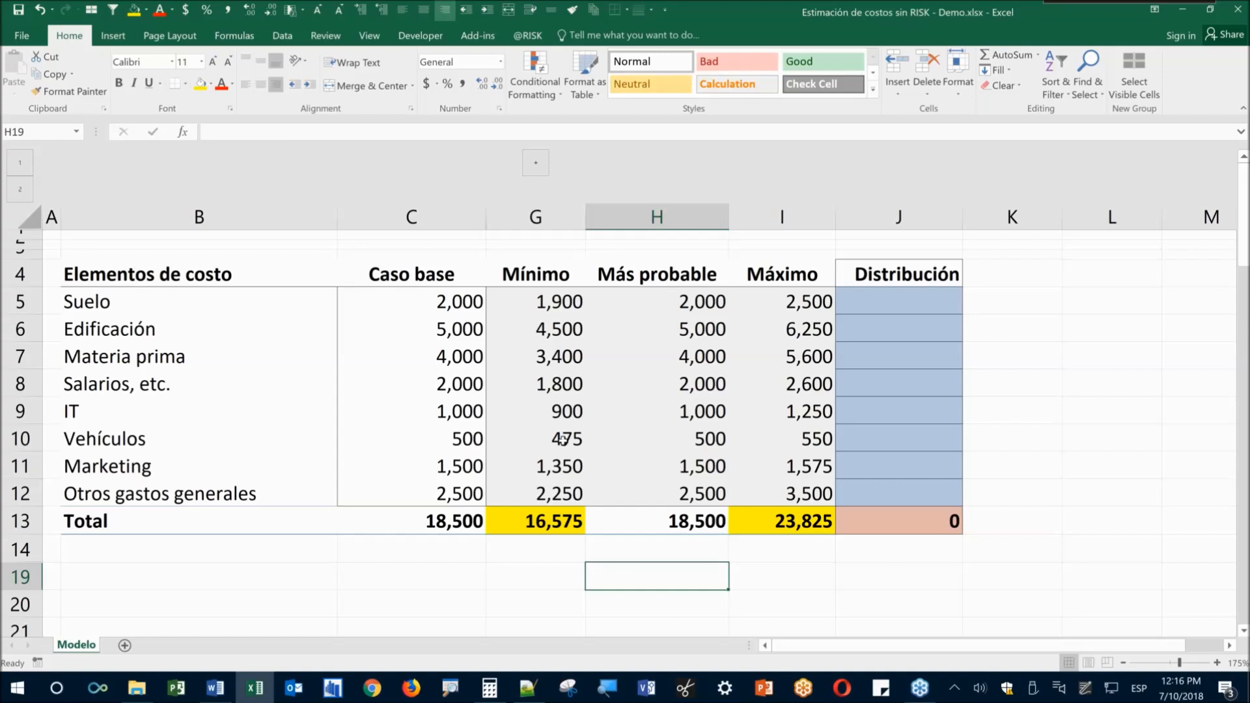
pyautogui.moveTo(532, 304); pyautogui.dragTo(561, 494)
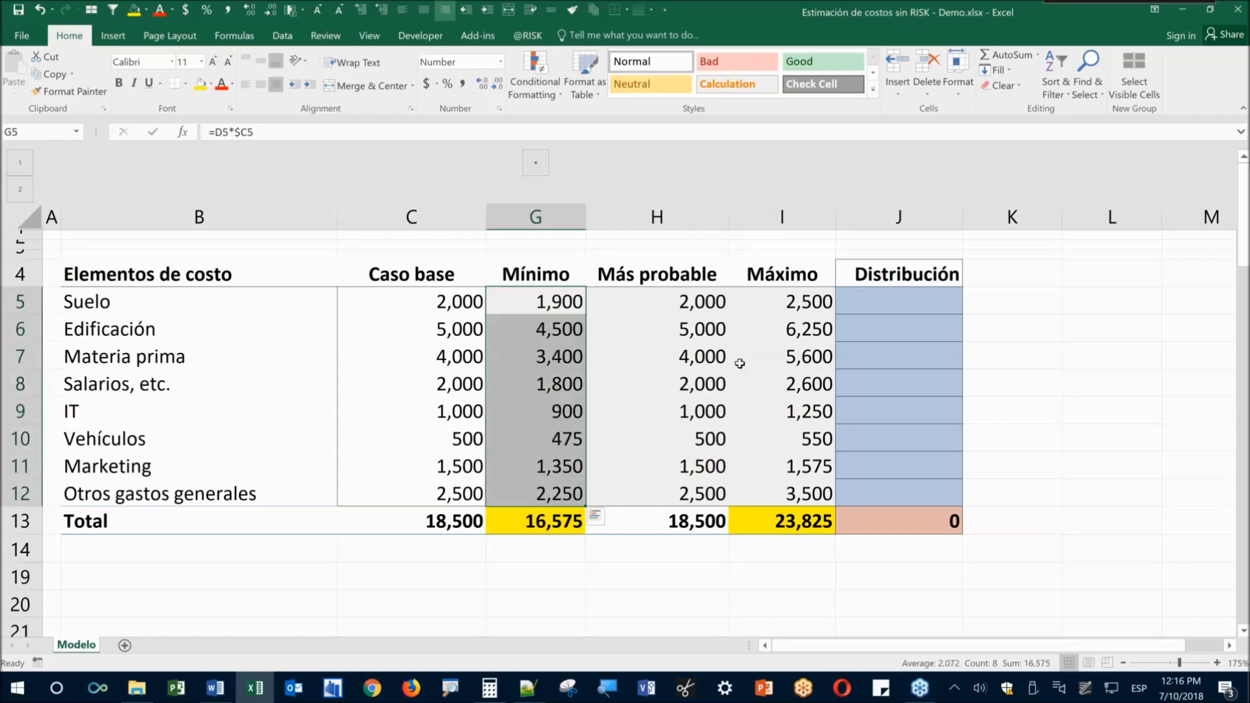
pyautogui.moveTo(781, 309); pyautogui.dragTo(784, 466)
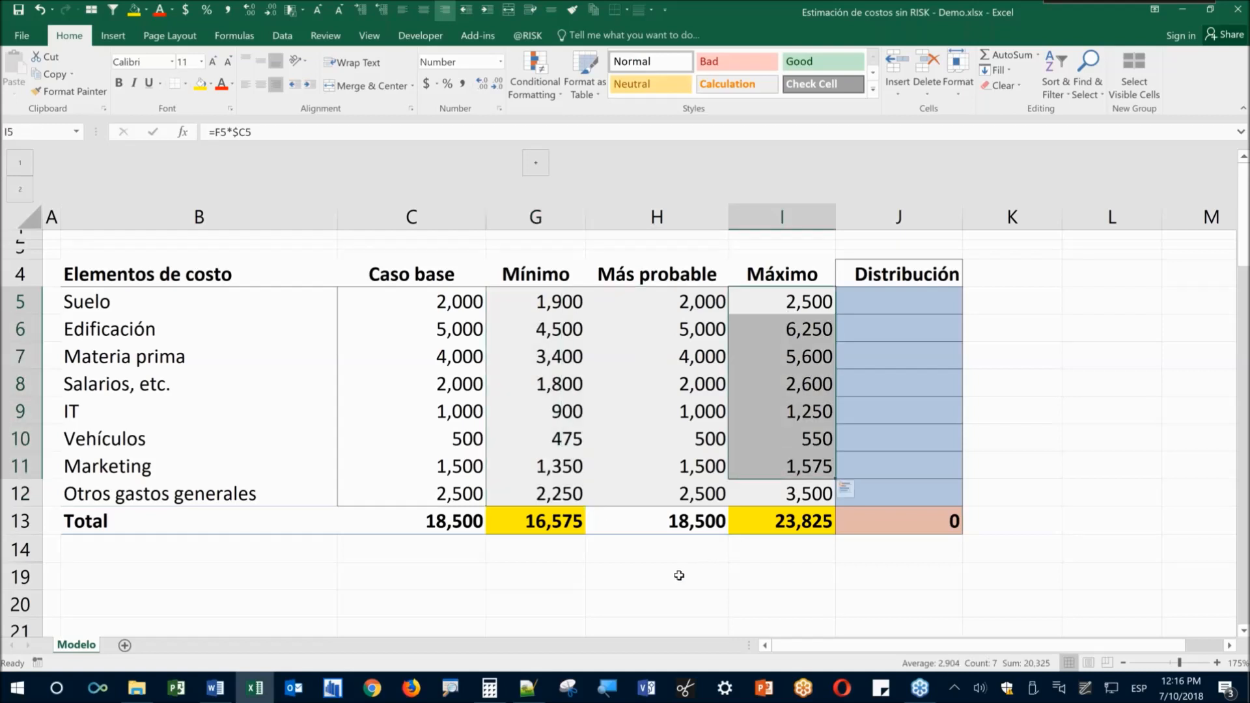
pyautogui.click(580, 582)
pyautogui.click(545, 525)
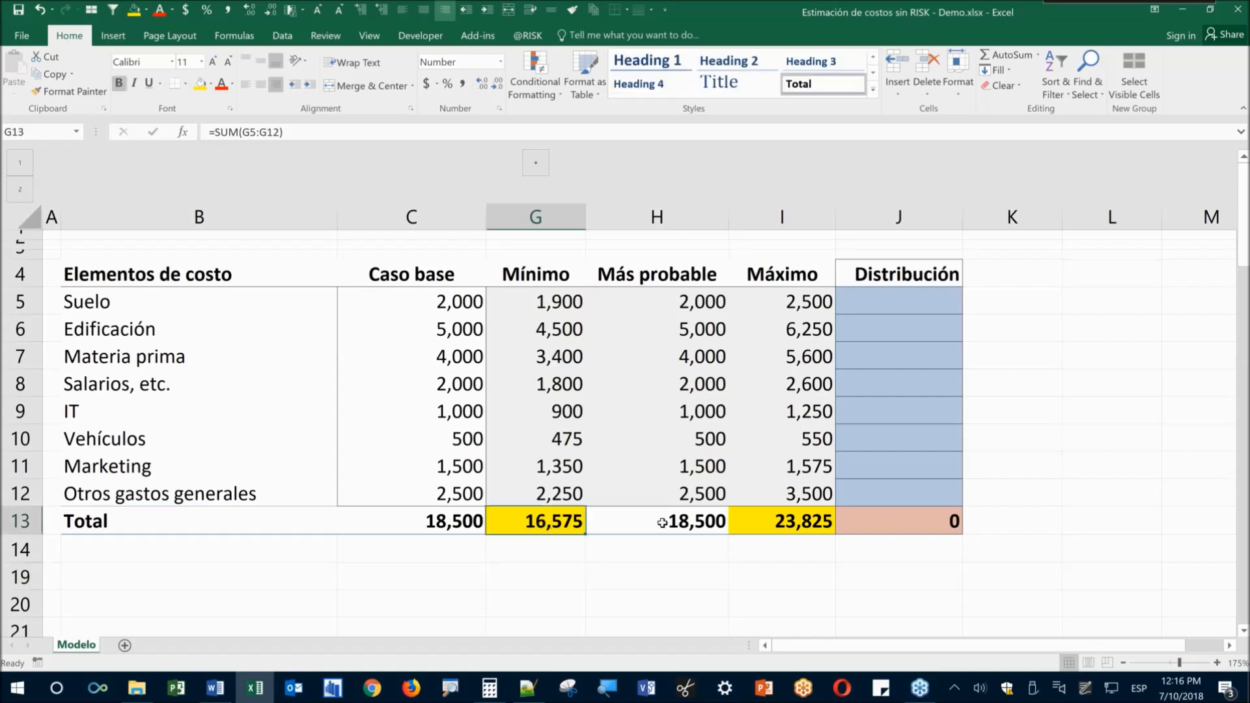
pyautogui.click(770, 527)
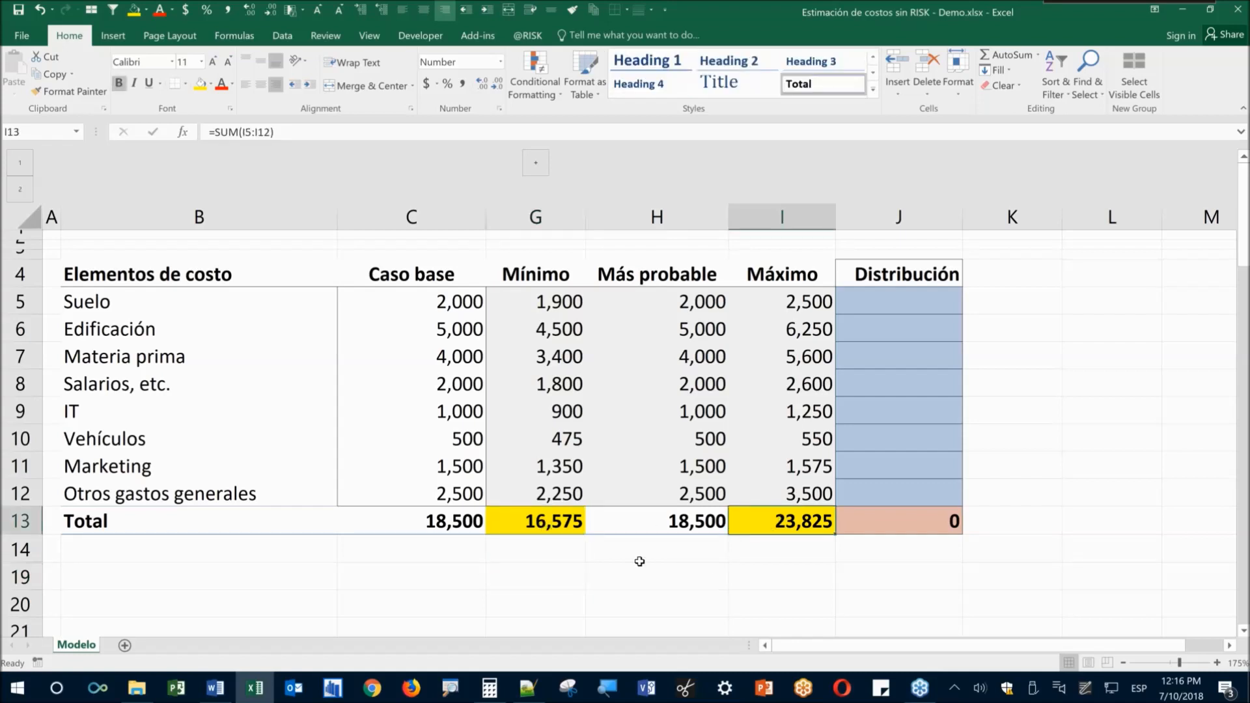
pyautogui.press('super')
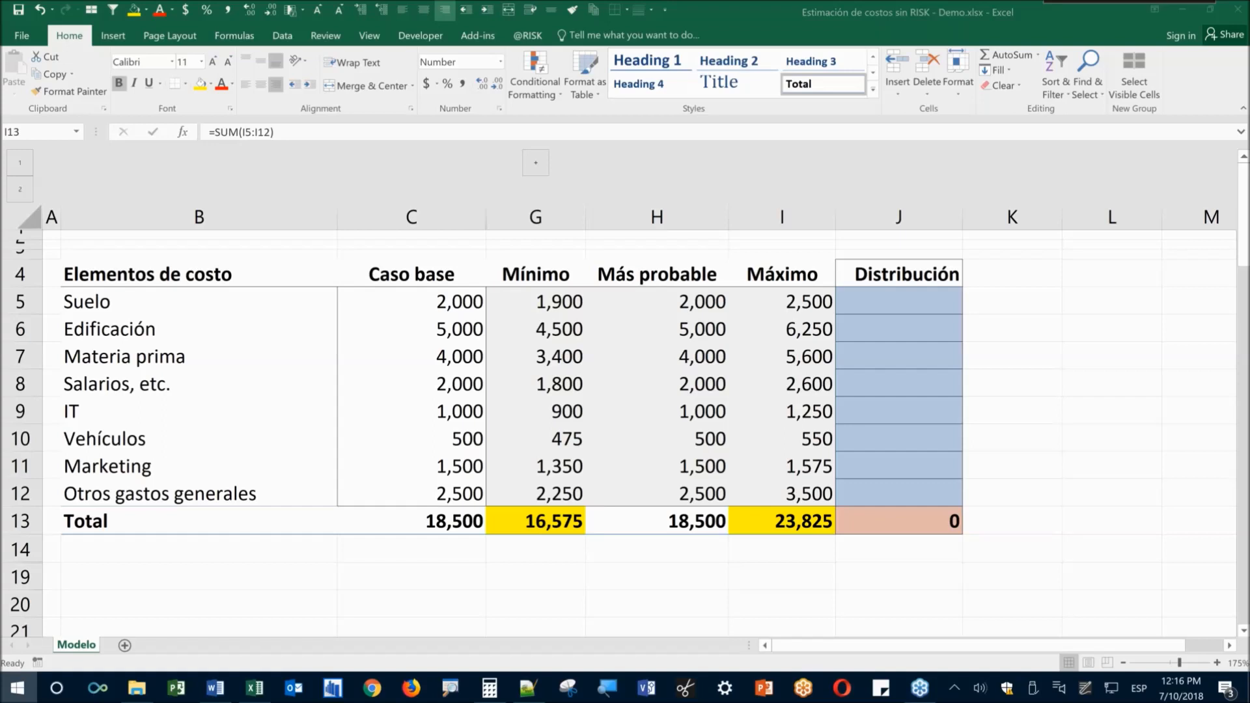
pyautogui.write('zoomi')
pyautogui.press('Return')
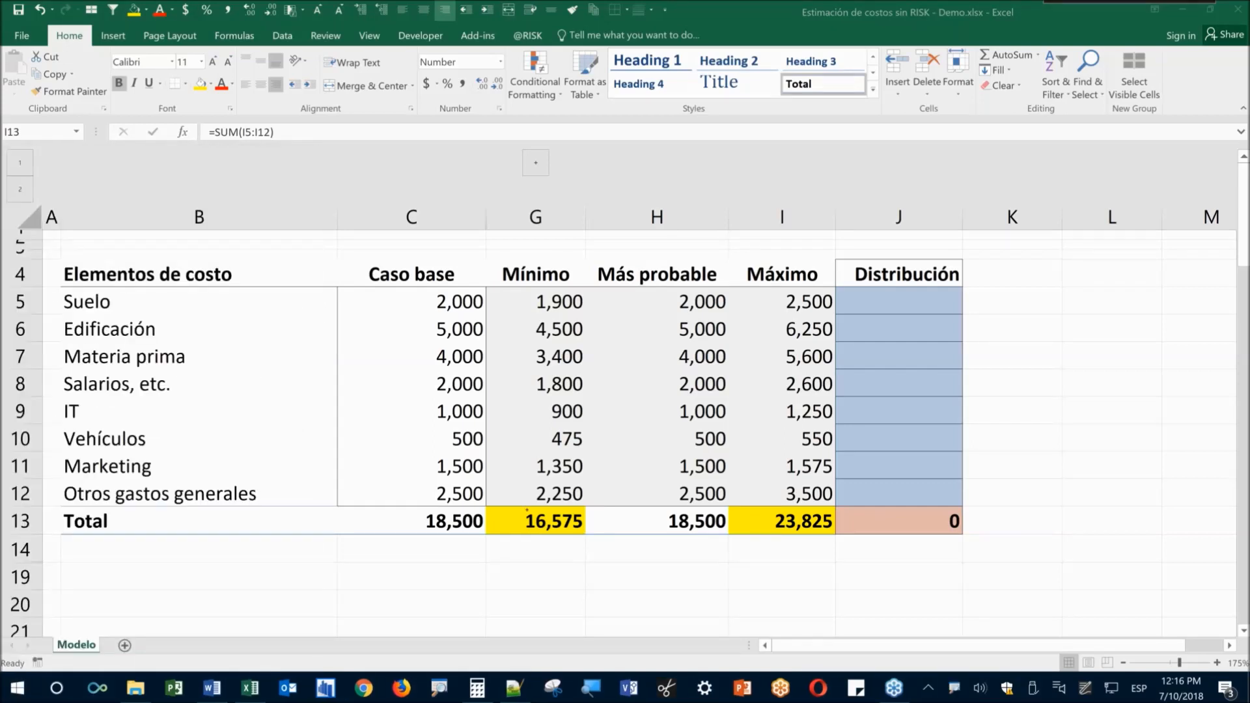
pyautogui.moveTo(495, 502)
pyautogui.mouseDown()
pyautogui.moveTo(541, 543)
pyautogui.moveTo(839, 545)
pyautogui.mouseUp()
pyautogui.scroll(5, 762, 597)
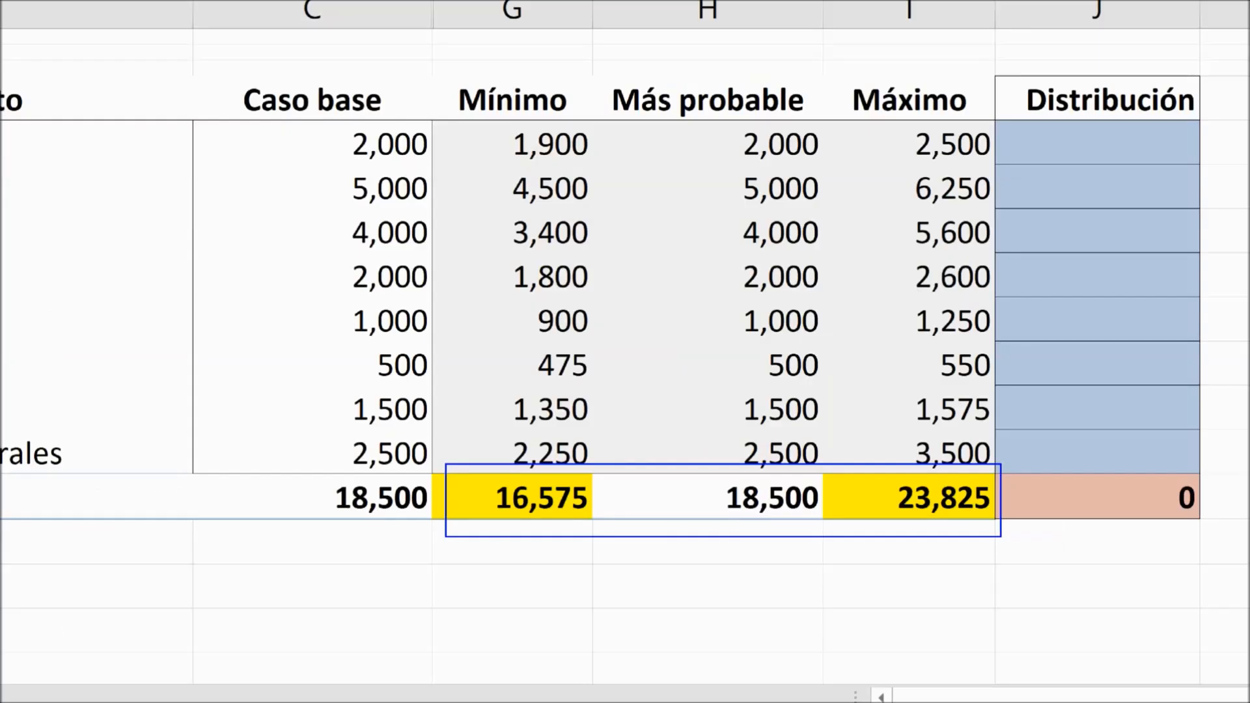
pyautogui.scroll(2, 574, 559)
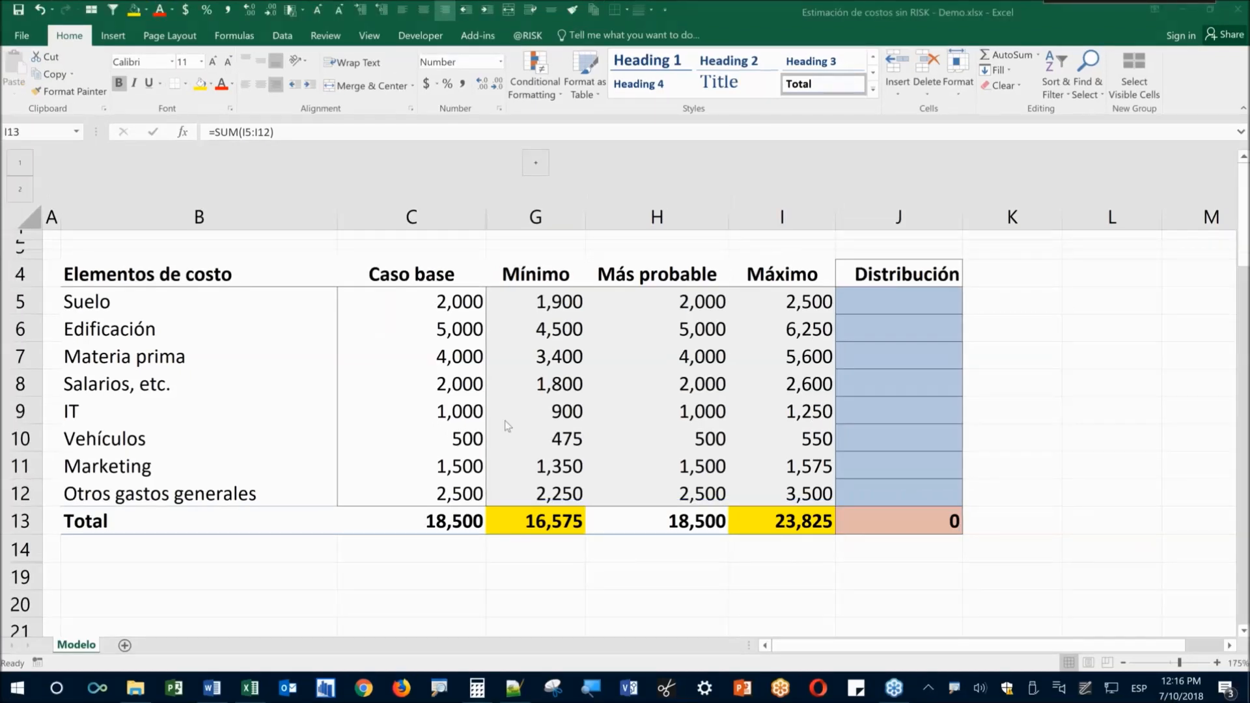
pyautogui.moveTo(110, 307); pyautogui.dragTo(186, 486)
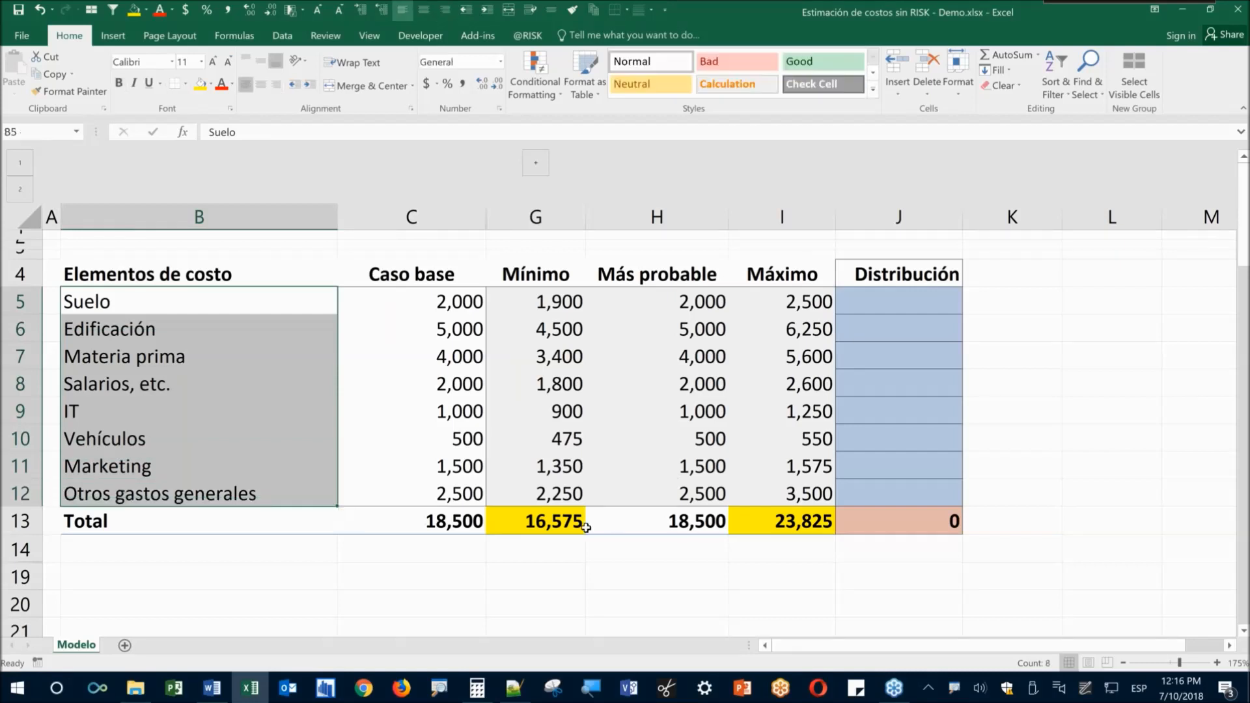
pyautogui.moveTo(896, 301); pyautogui.dragTo(900, 498)
pyautogui.click(762, 582)
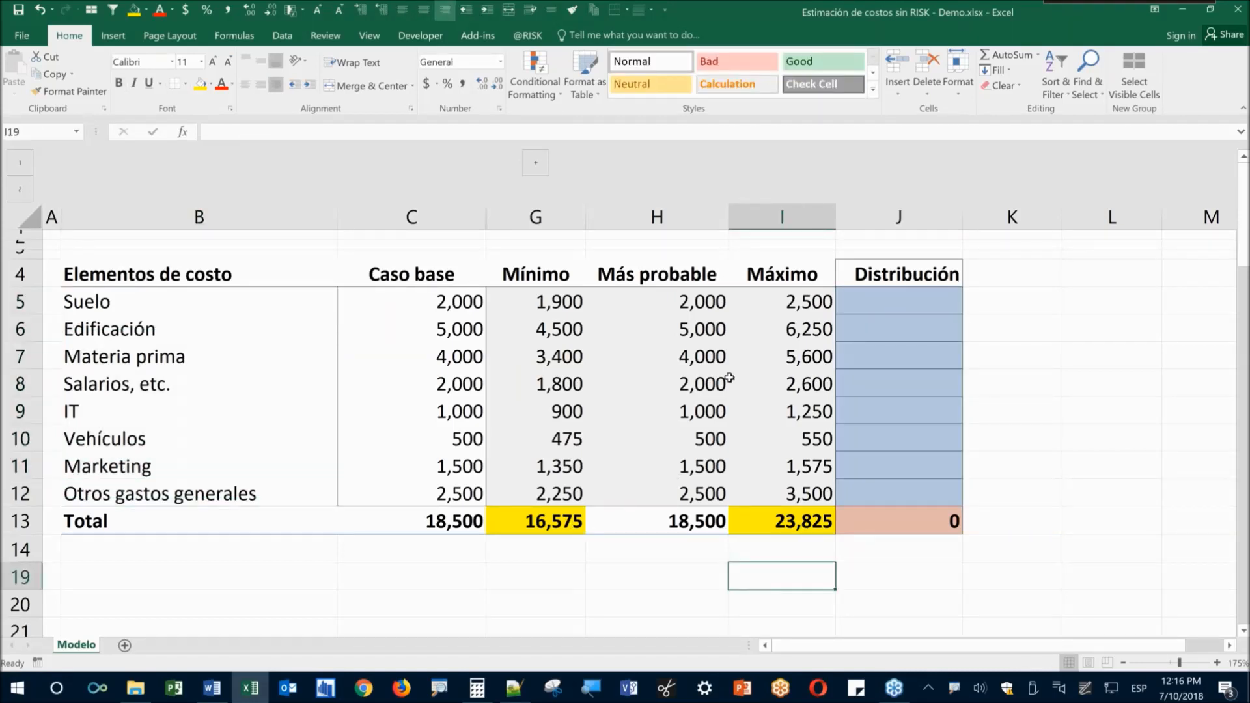
pyautogui.click(531, 36)
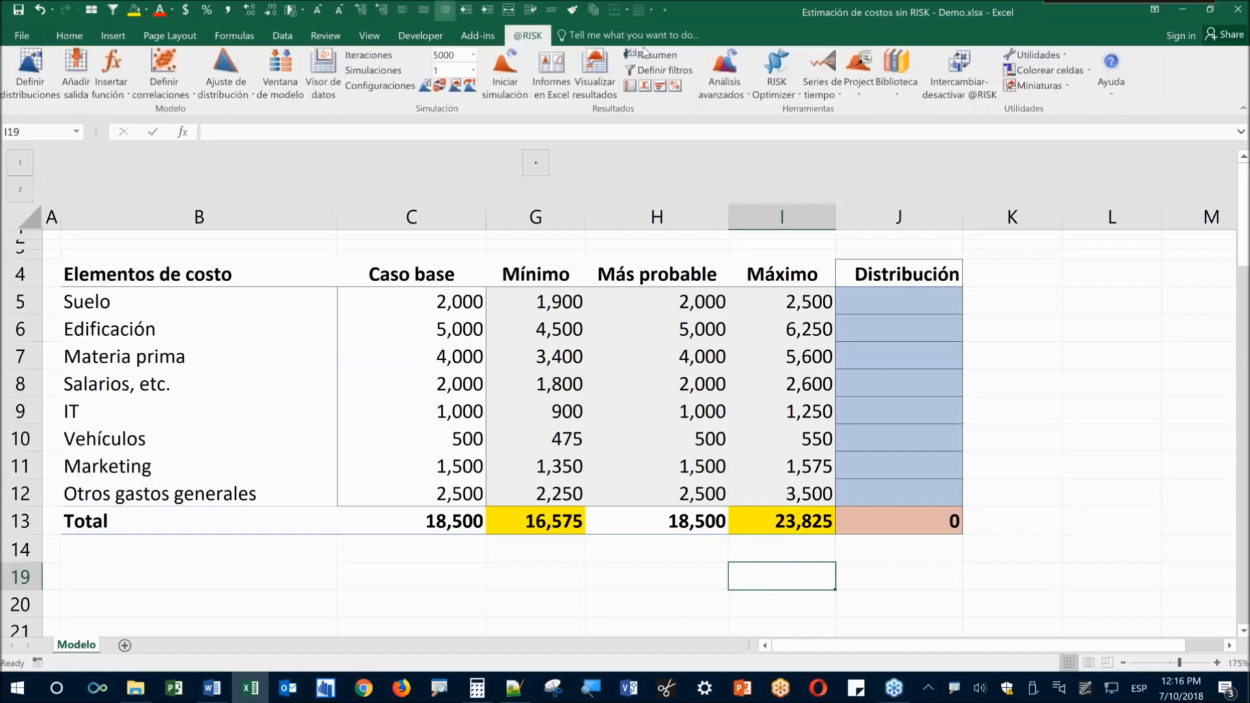
pyautogui.click(1035, 55)
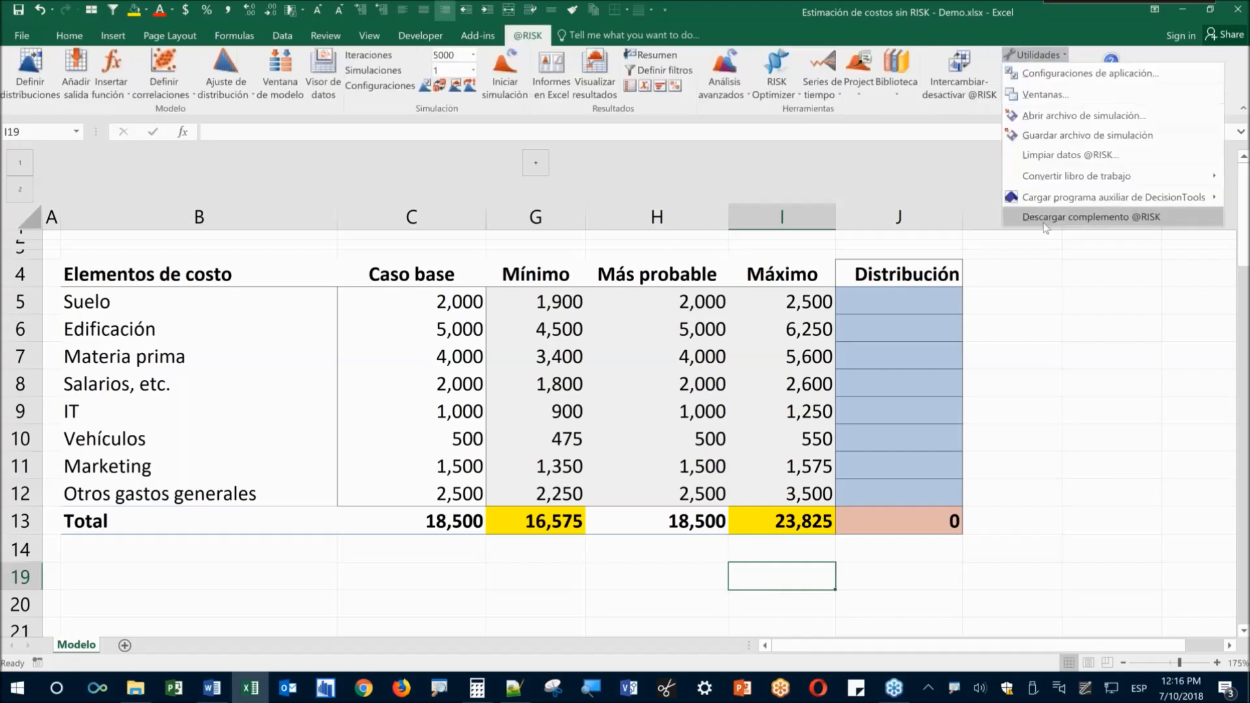
pyautogui.click(1094, 223)
pyautogui.click(596, 394)
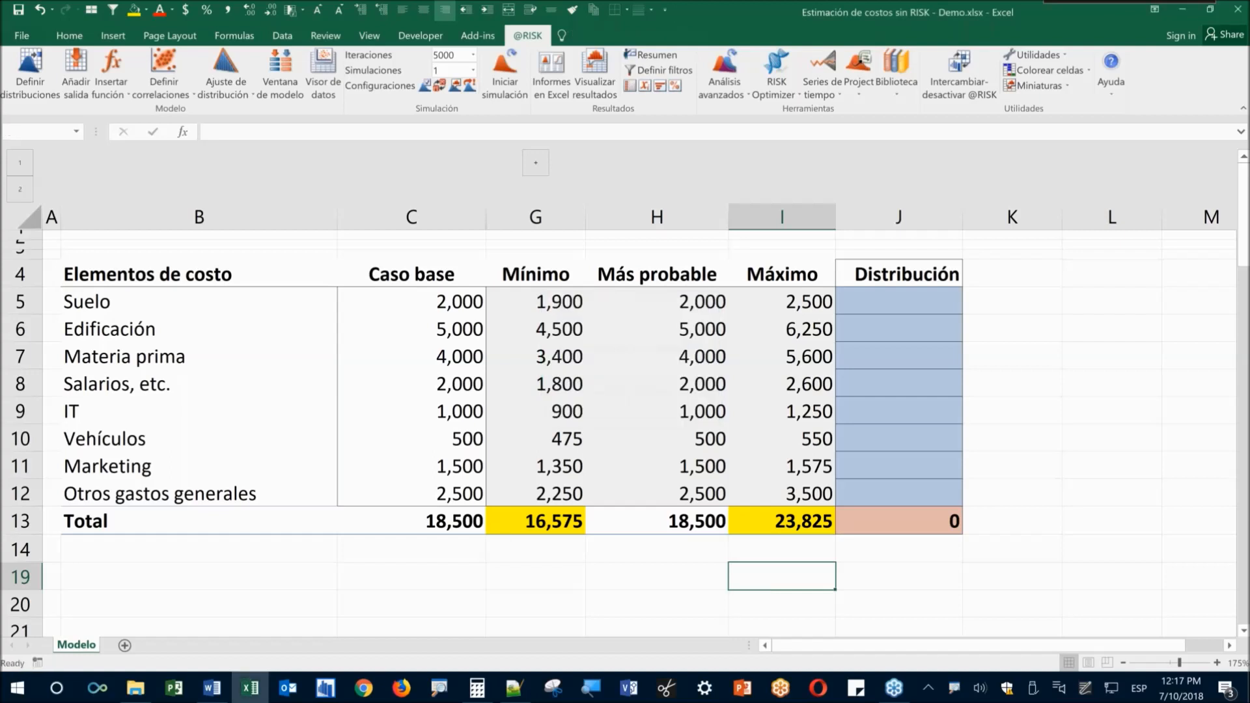
pyautogui.click(441, 577)
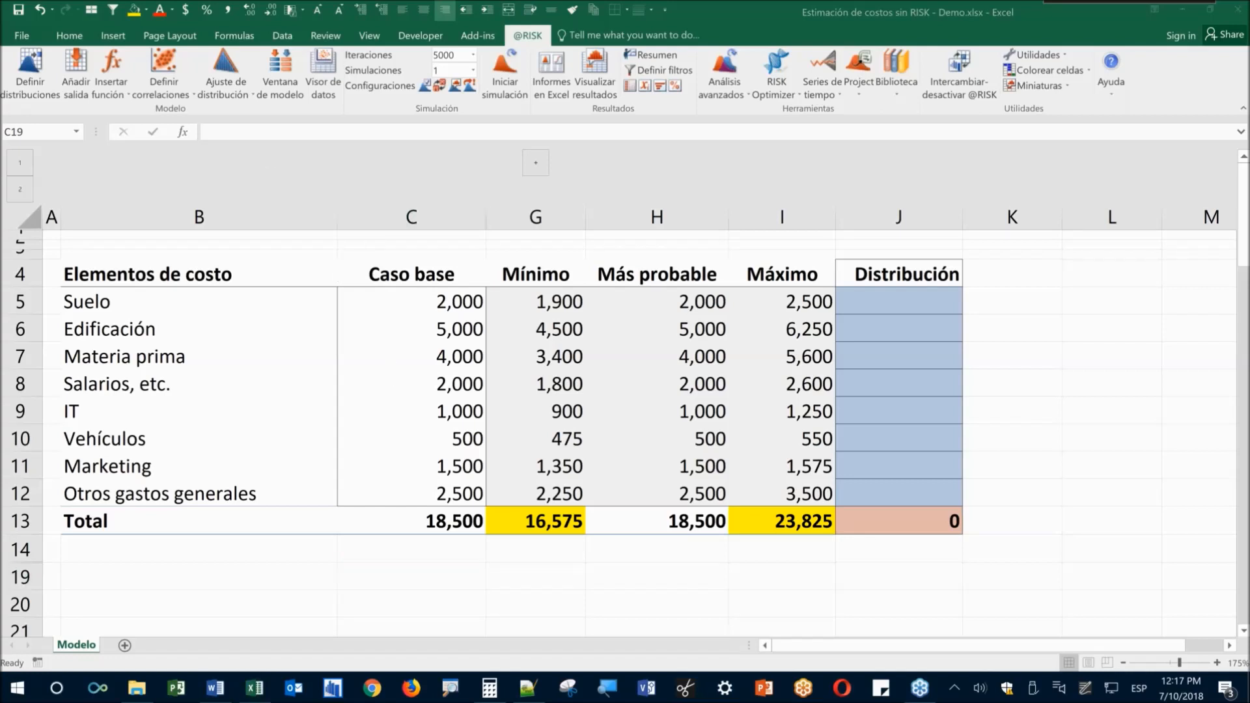
# Review the maximum formulas for Materia prima and Salarios in column I
pyautogui.click(215, 245)
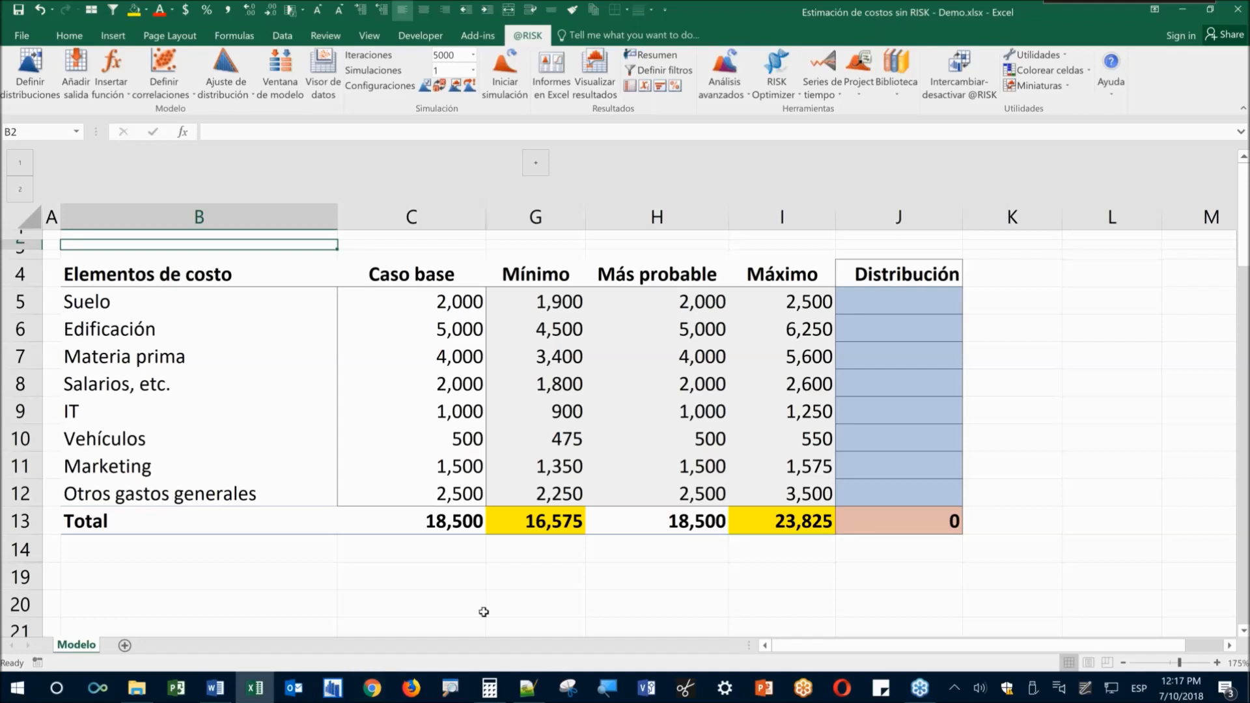
pyautogui.click(497, 568)
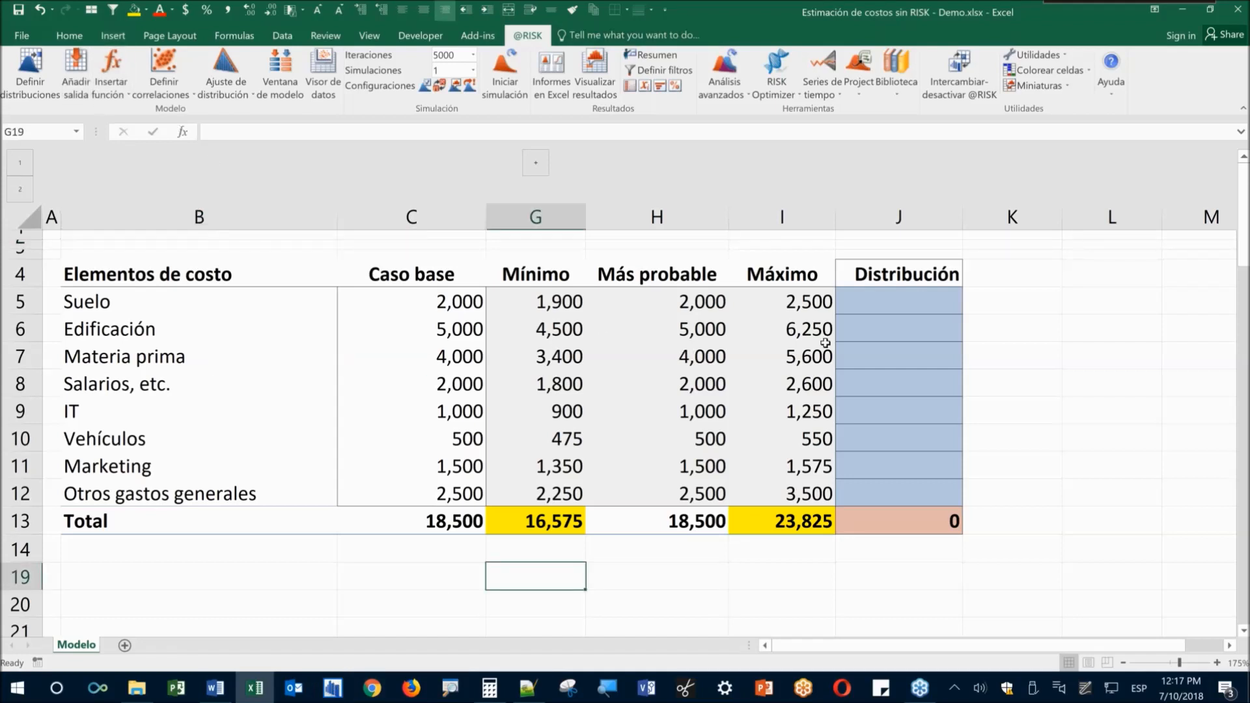
pyautogui.click(831, 366)
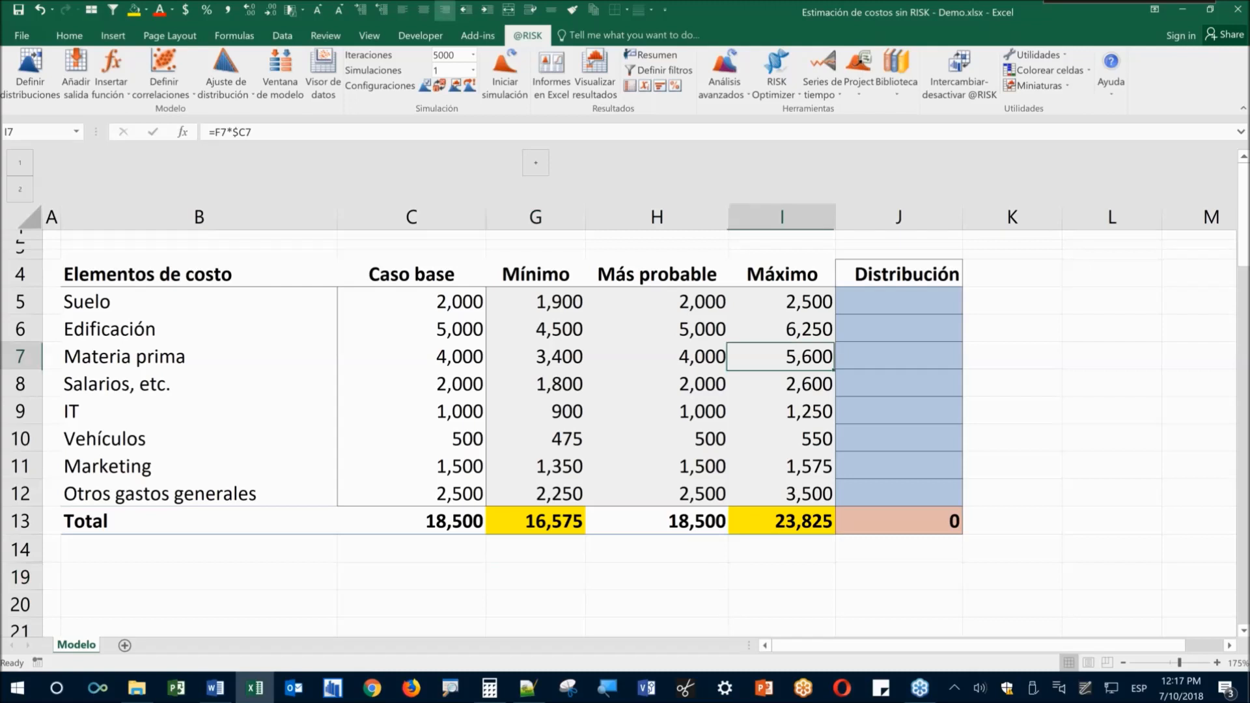
pyautogui.click(814, 409)
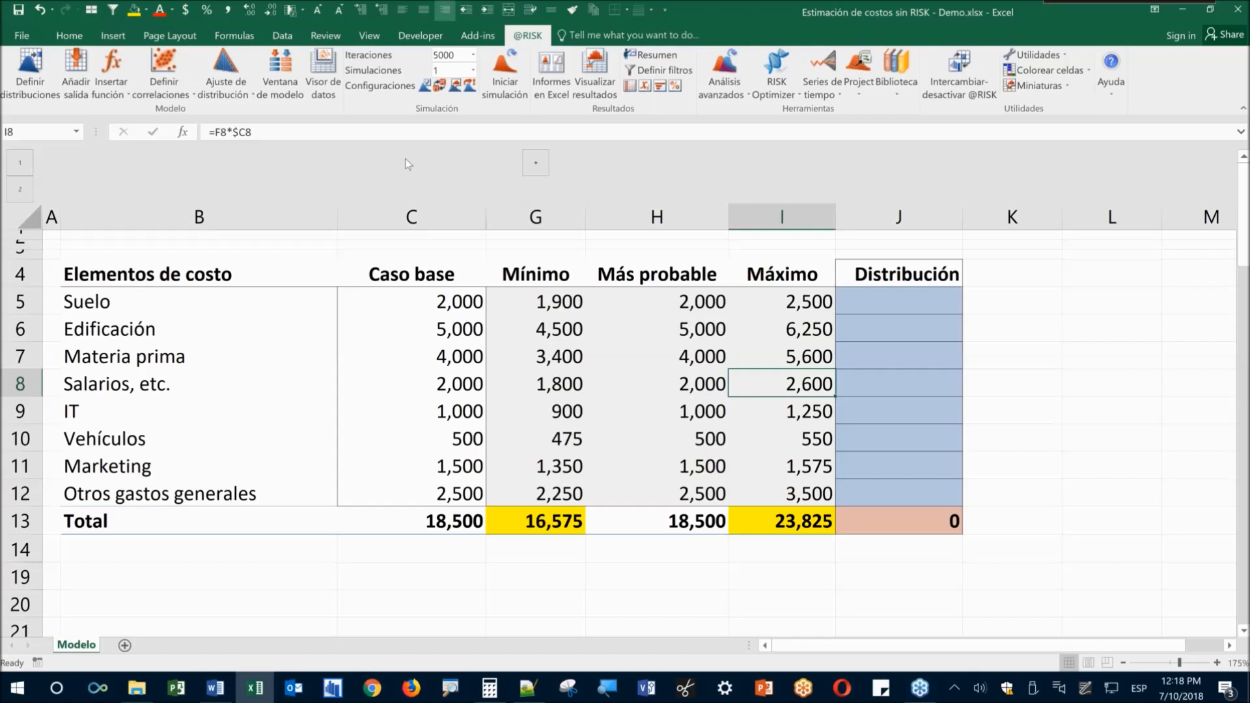
pyautogui.click(37, 89)
pyautogui.moveTo(3, 46)
pyautogui.mouseDown()
pyautogui.moveTo(92, 109)
pyautogui.moveTo(111, 164)
pyautogui.mouseUp()
pyautogui.moveTo(55, 134); pyautogui.dragTo(109, 128)
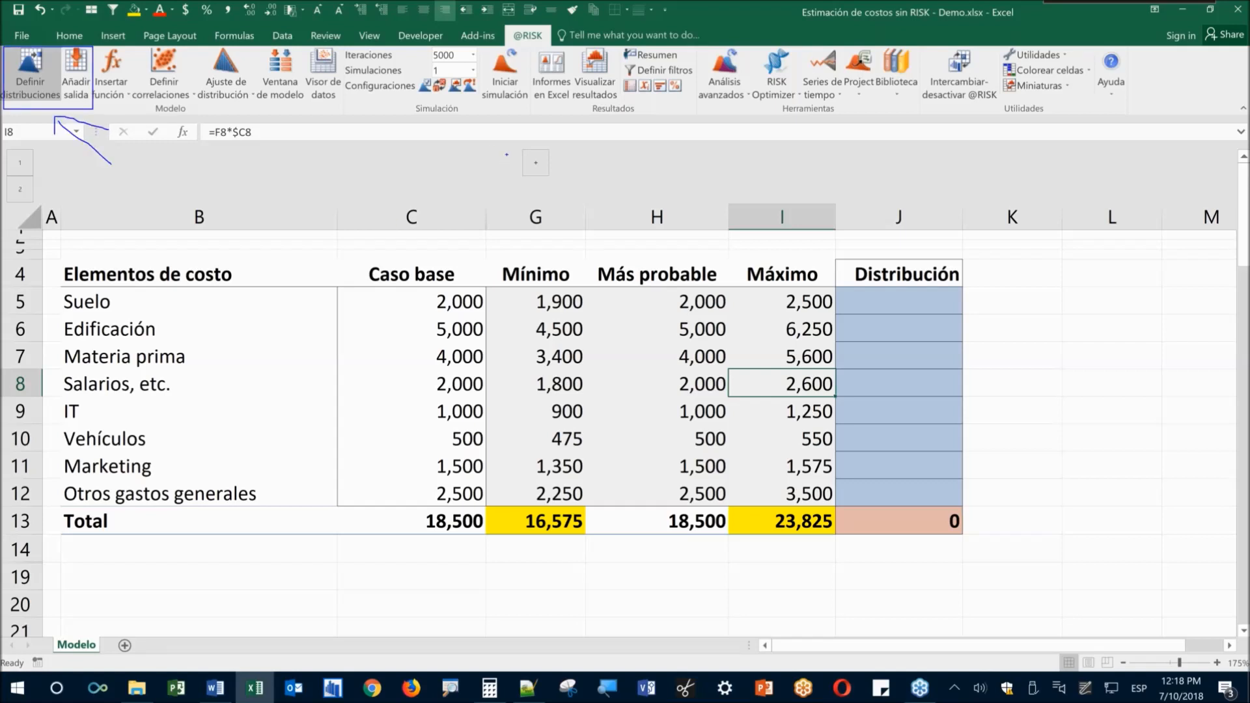
pyautogui.moveTo(403, 50)
pyautogui.mouseDown()
pyautogui.moveTo(504, 111)
pyautogui.moveTo(535, 106)
pyautogui.mouseUp()
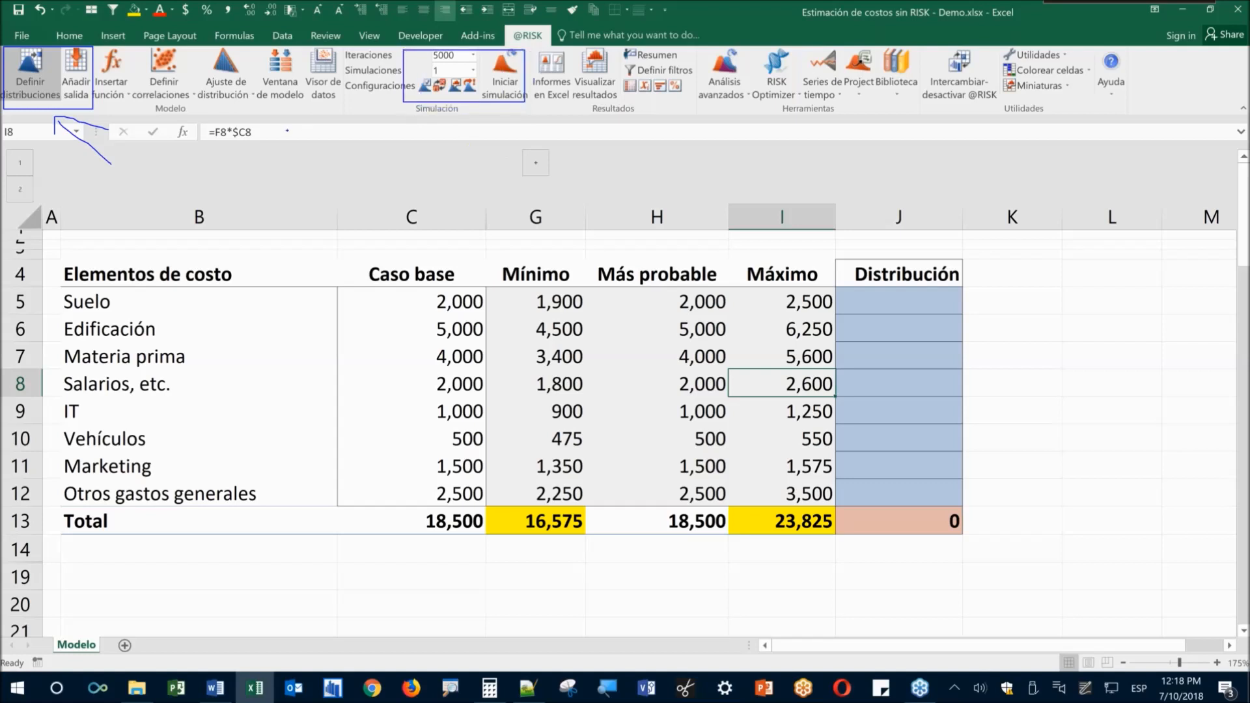
pyautogui.press('Escape')
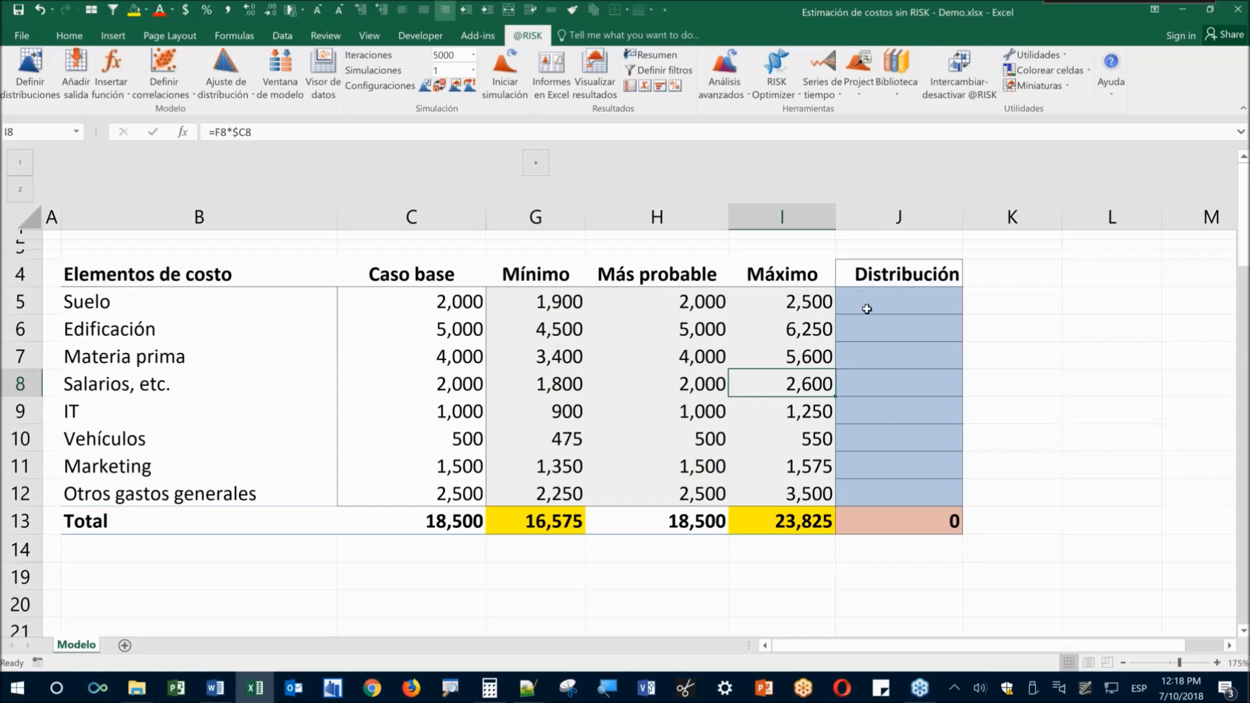
pyautogui.click(868, 308)
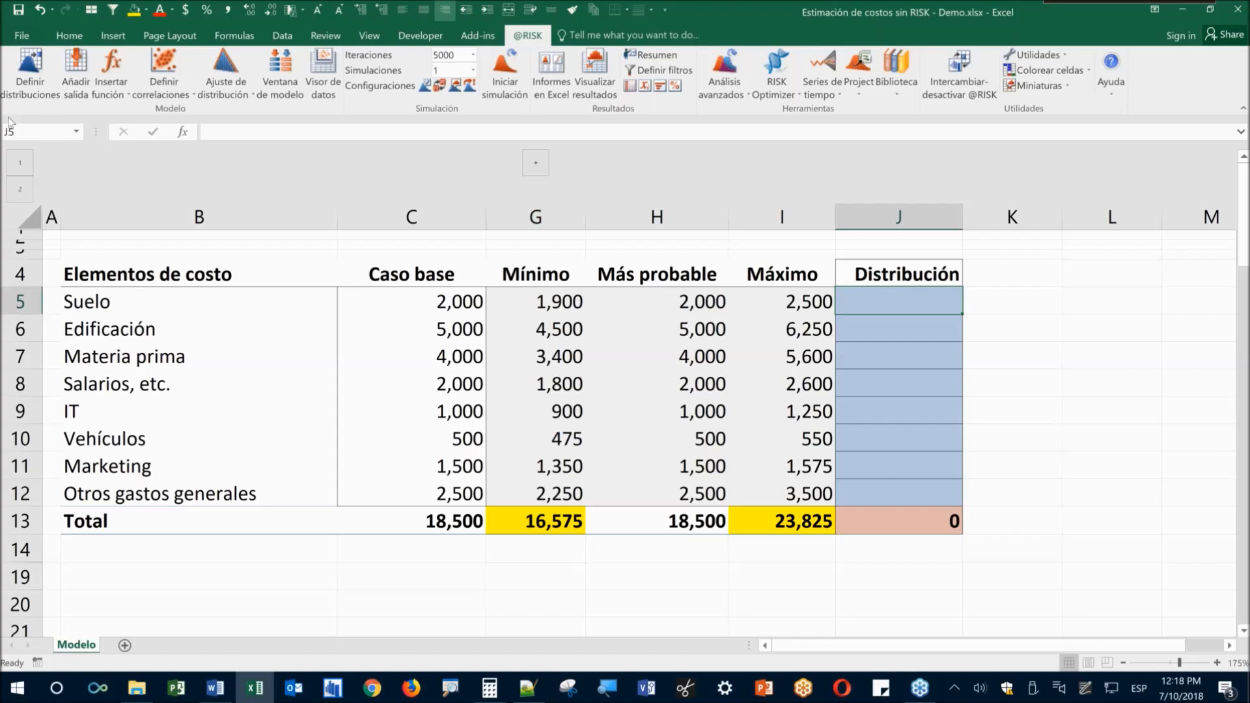
pyautogui.click(37, 89)
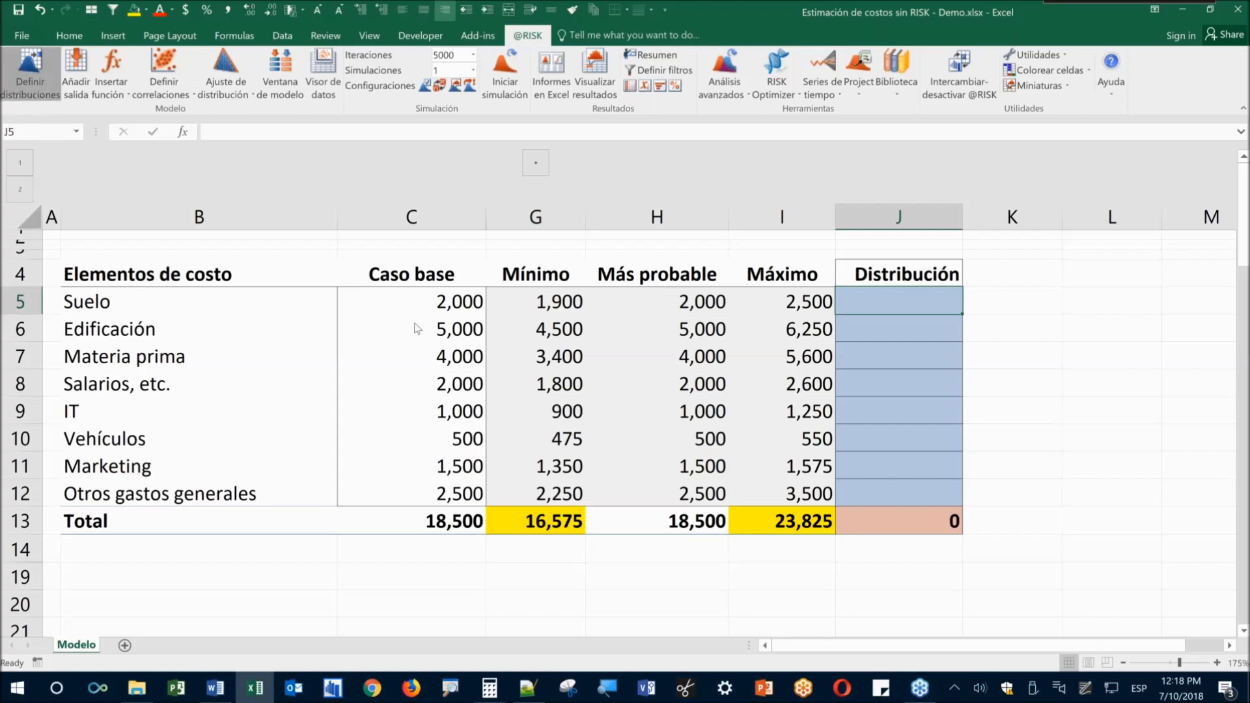
pyautogui.click(803, 367)
pyautogui.click(902, 298)
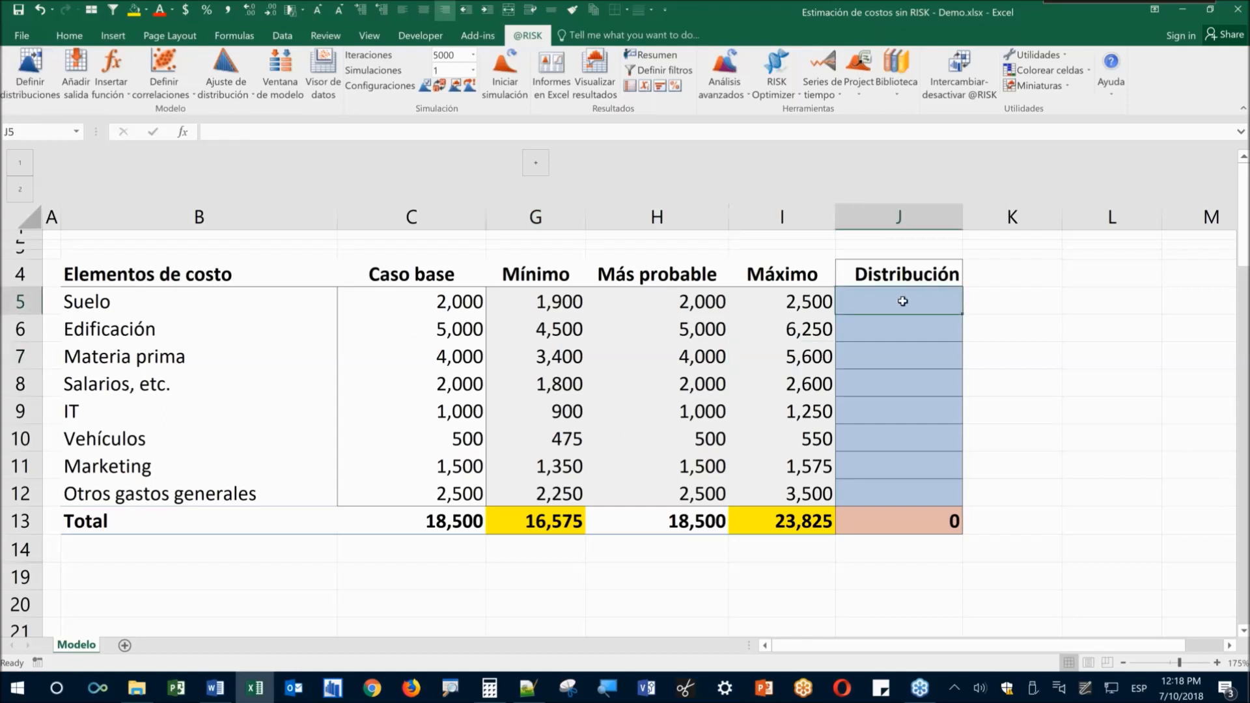
pyautogui.click(41, 84)
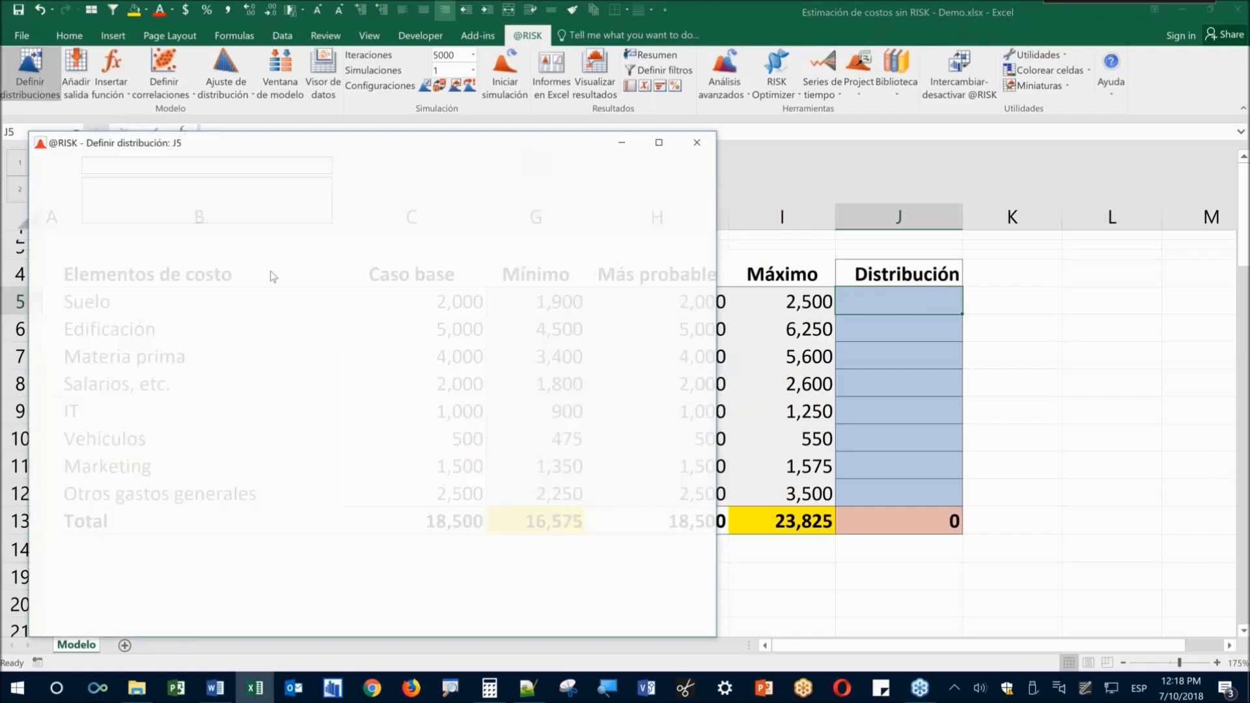
pyautogui.doubleClick(231, 345)
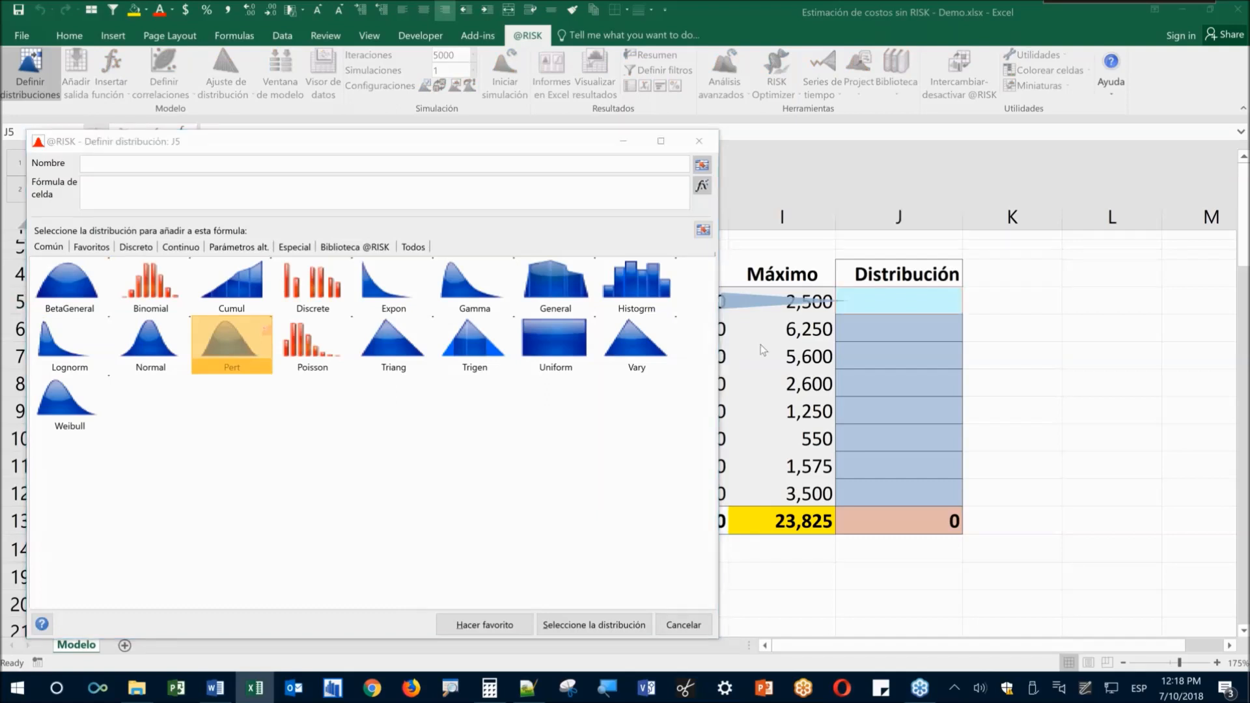
# Handwrite 'PERT' on screen, then confirm Pert as J5's distribution
pyautogui.press('super+w')
pyautogui.click(1121, 433)
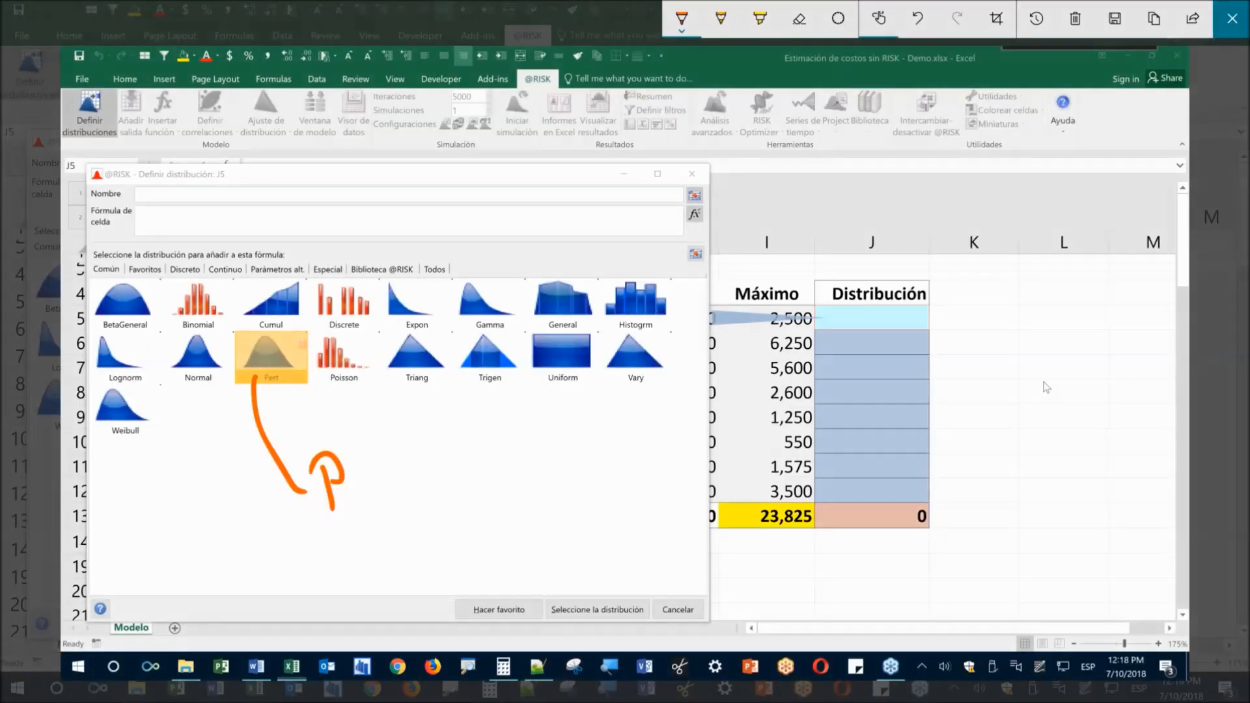
pyautogui.moveTo(360, 448); pyautogui.dragTo(390, 479)
pyautogui.moveTo(400, 438); pyautogui.dragTo(426, 458)
pyautogui.moveTo(428, 415); pyautogui.dragTo(458, 448)
pyautogui.moveTo(401, 416); pyautogui.dragTo(440, 398)
pyautogui.click(397, 506)
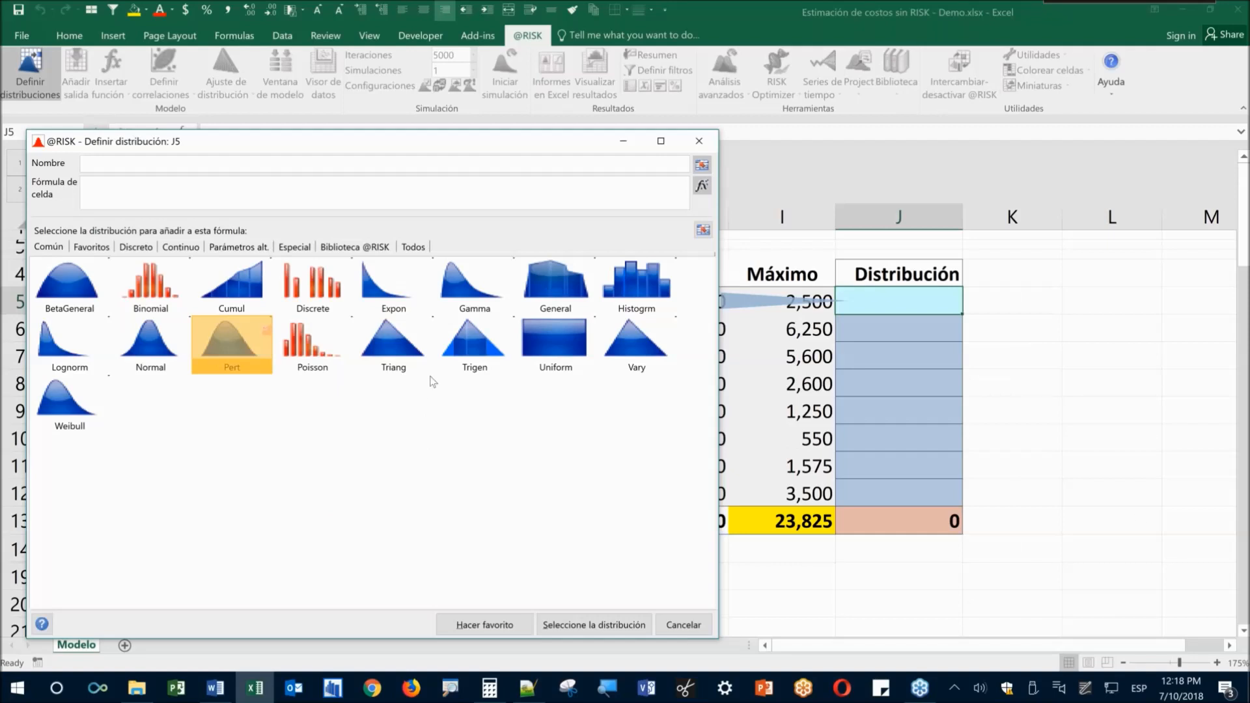
pyautogui.click(605, 627)
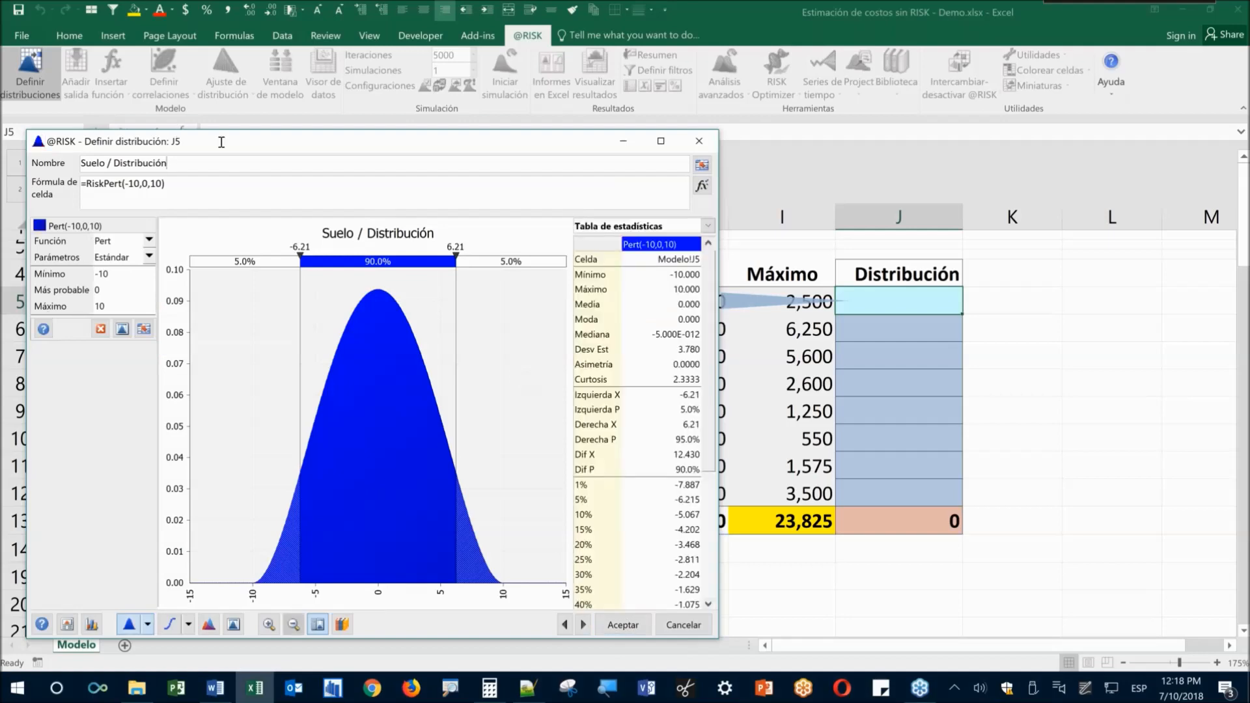
# Reference G5, H5 and I5 as the Pert's minimum, most likely and maximum, giving 1,900–2,500
pyautogui.moveTo(264, 149); pyautogui.dragTo(600, 168)
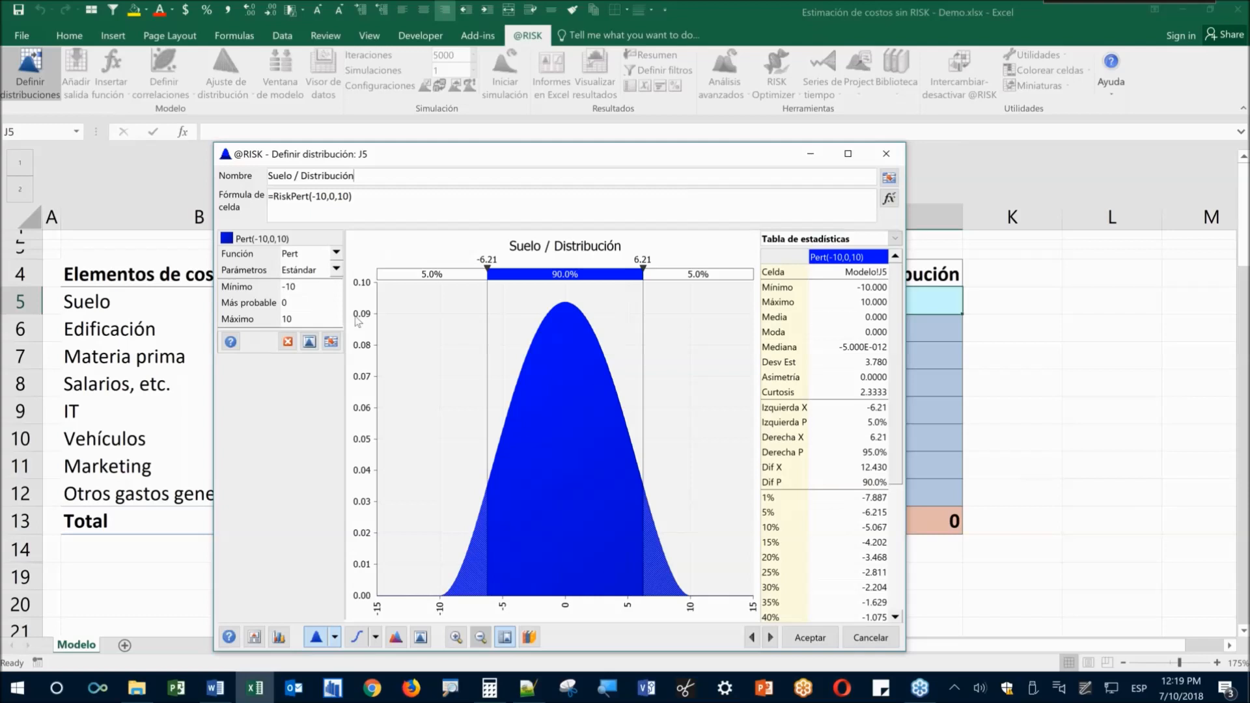
pyautogui.moveTo(465, 160); pyautogui.dragTo(662, 166)
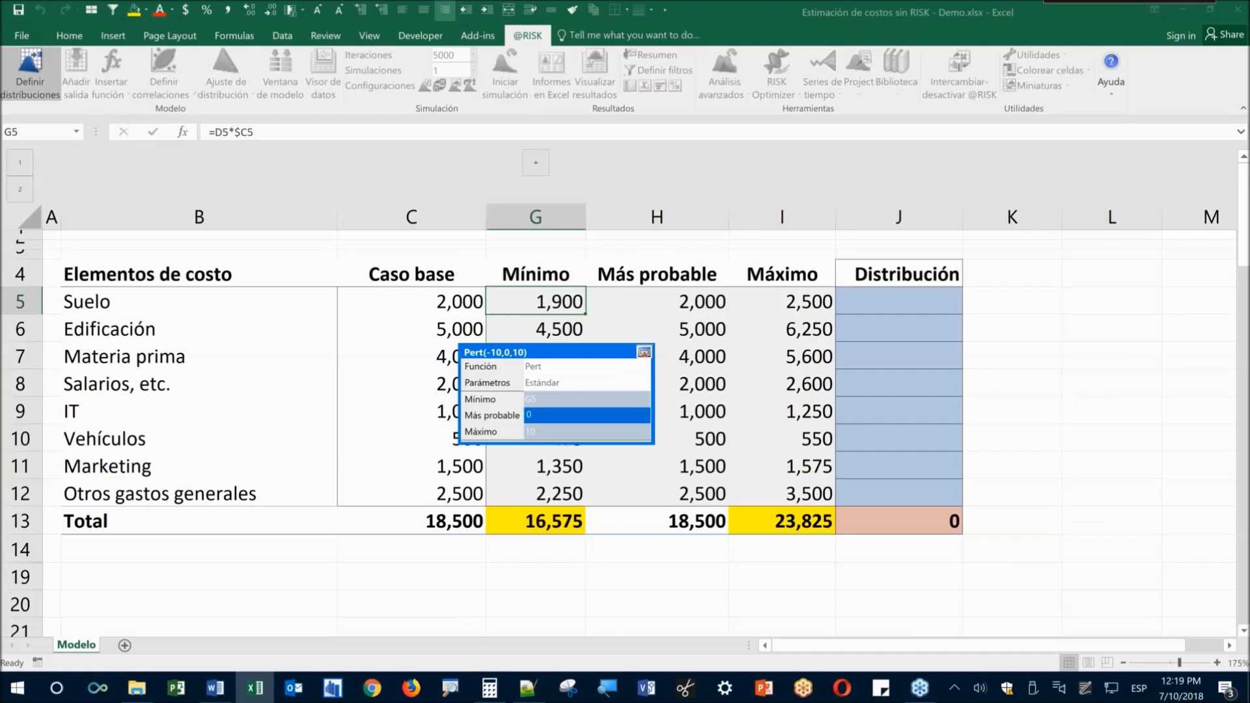
pyautogui.click(657, 301)
pyautogui.click(781, 302)
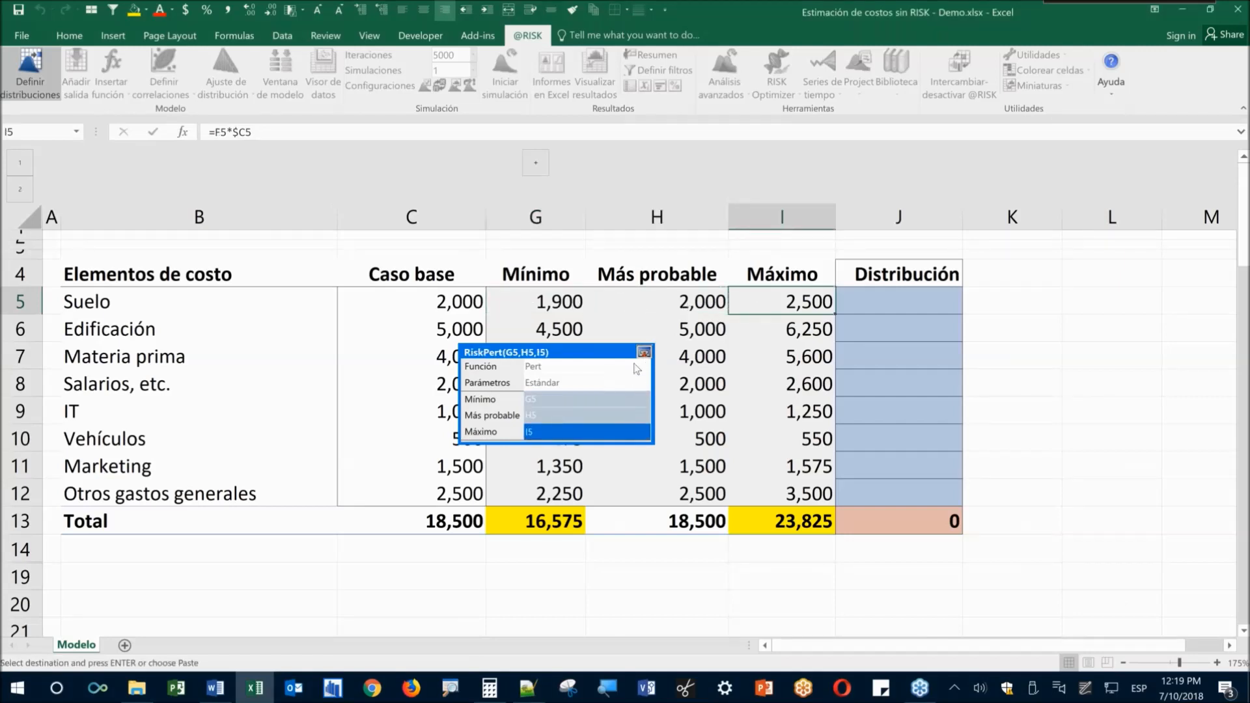
pyautogui.click(644, 352)
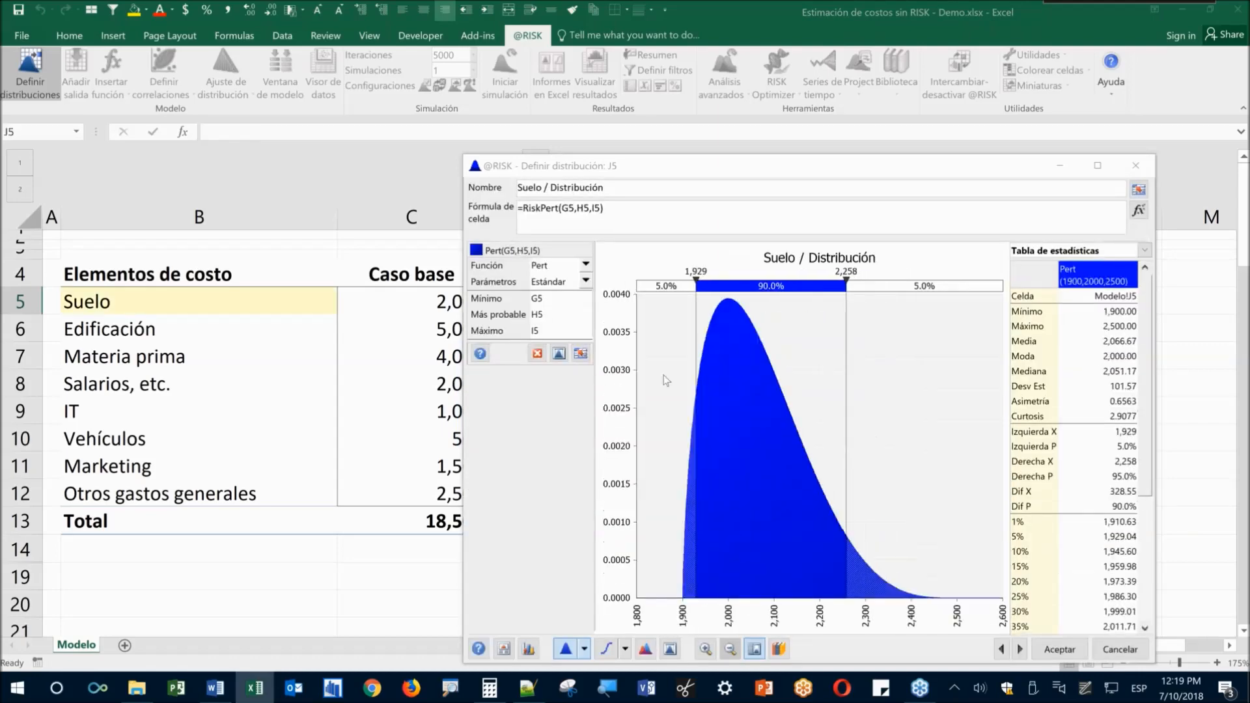
# Accept the Pert(1900,2000,2500) so J5 holds =RiskPert(G5,H5,I5) showing 2,067
pyautogui.moveTo(750, 171); pyautogui.dragTo(709, 46)
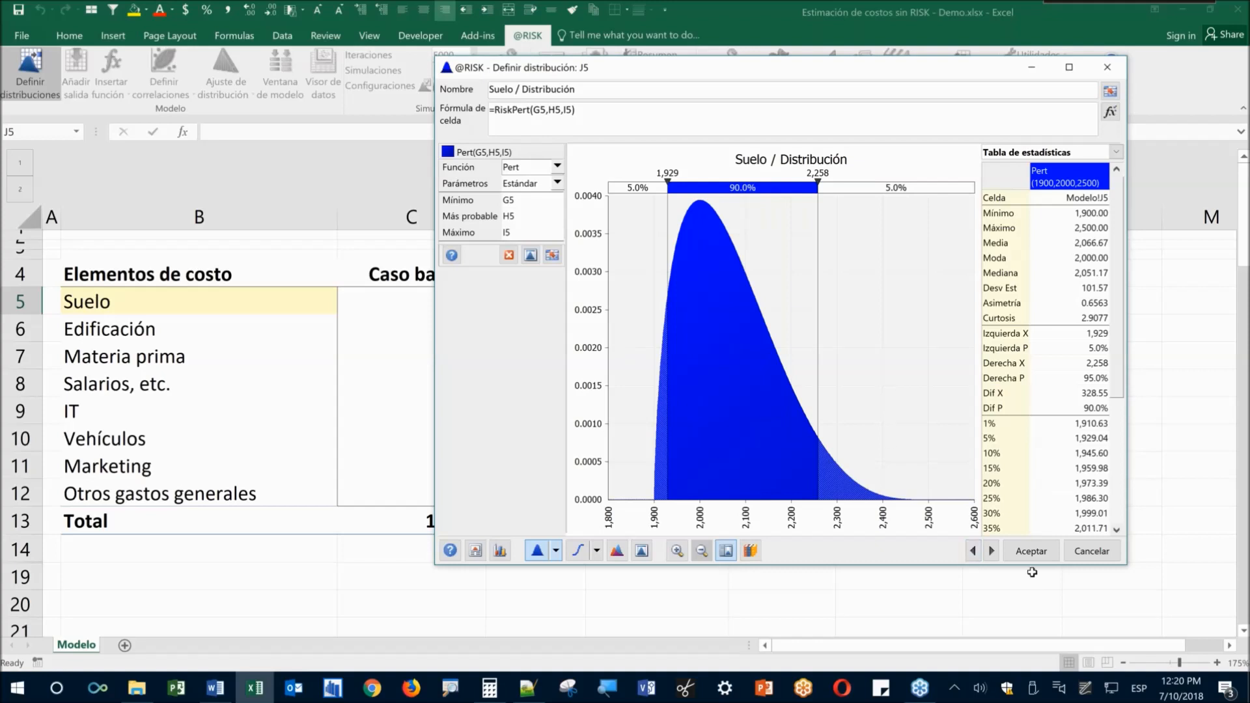
pyautogui.click(1032, 551)
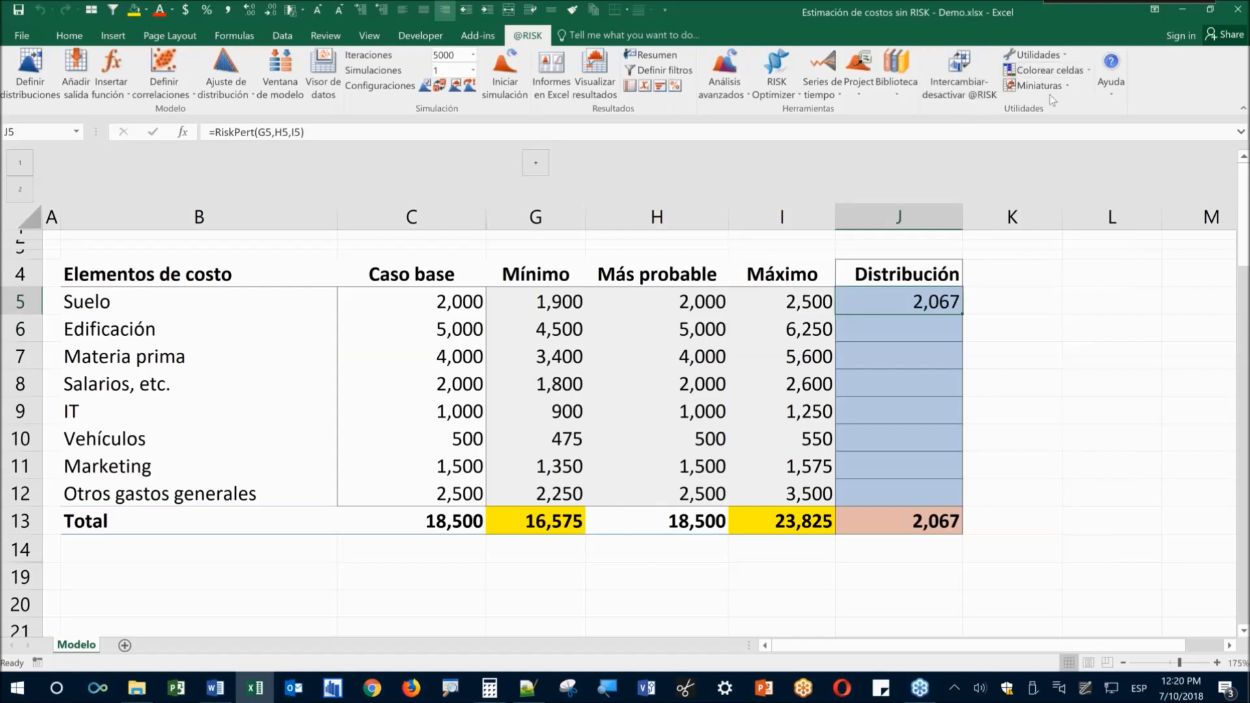
pyautogui.click(1056, 73)
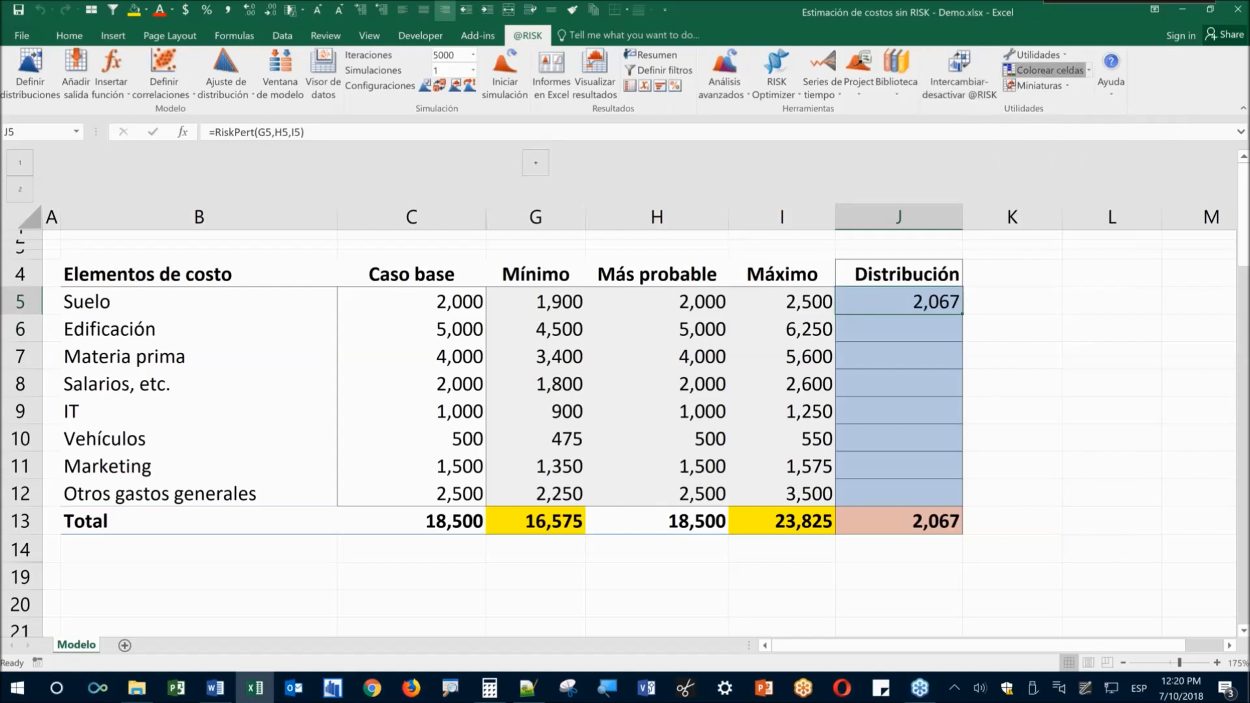
pyautogui.click(915, 334)
pyautogui.click(874, 304)
pyautogui.click(866, 324)
pyautogui.click(878, 306)
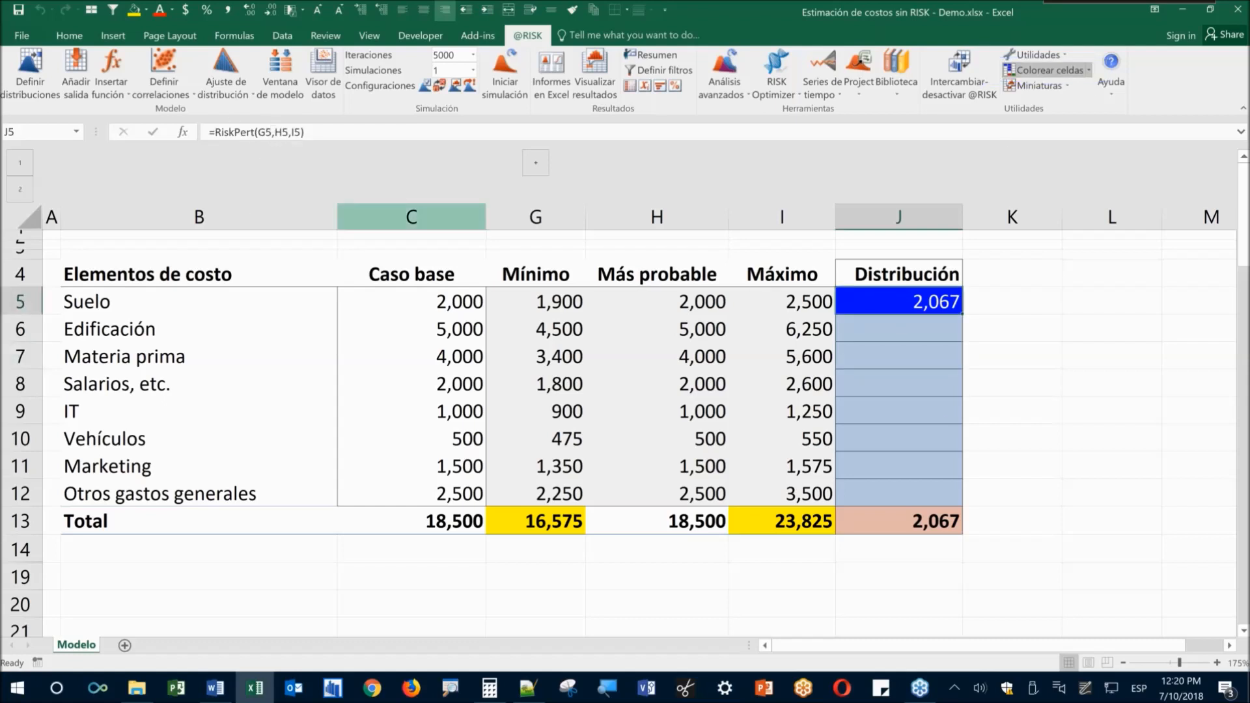
pyautogui.press('F2')
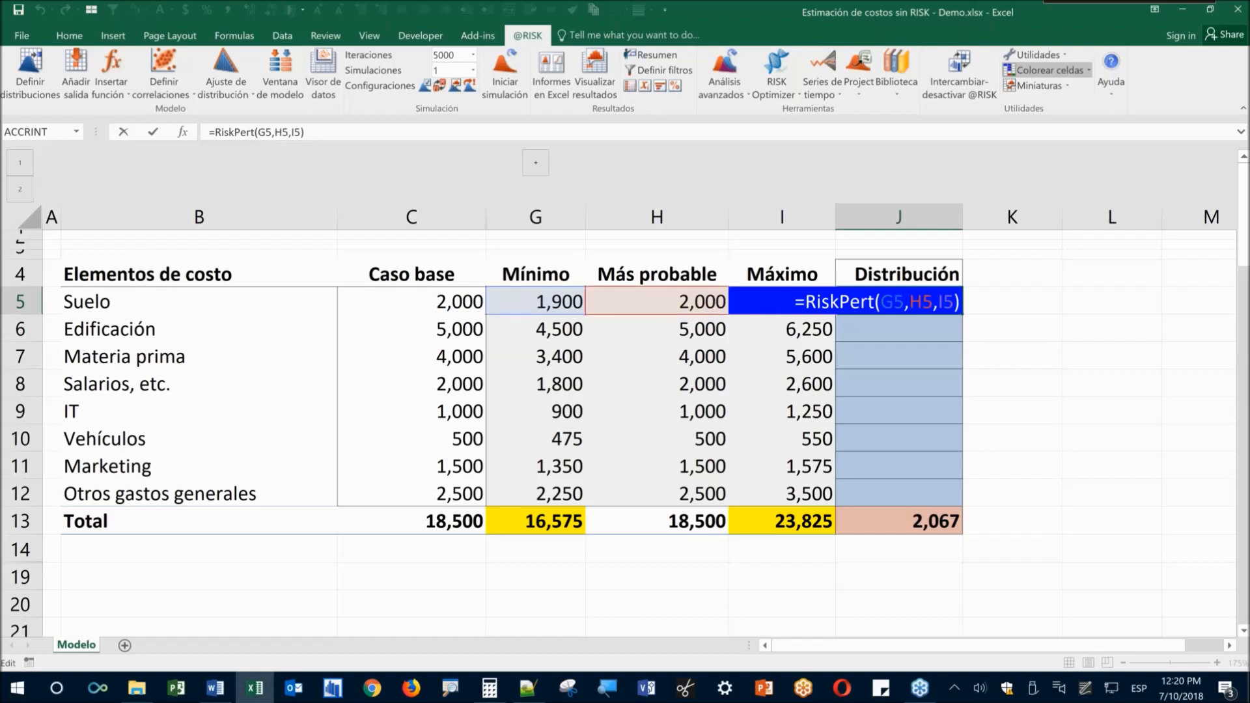
pyautogui.press('Escape')
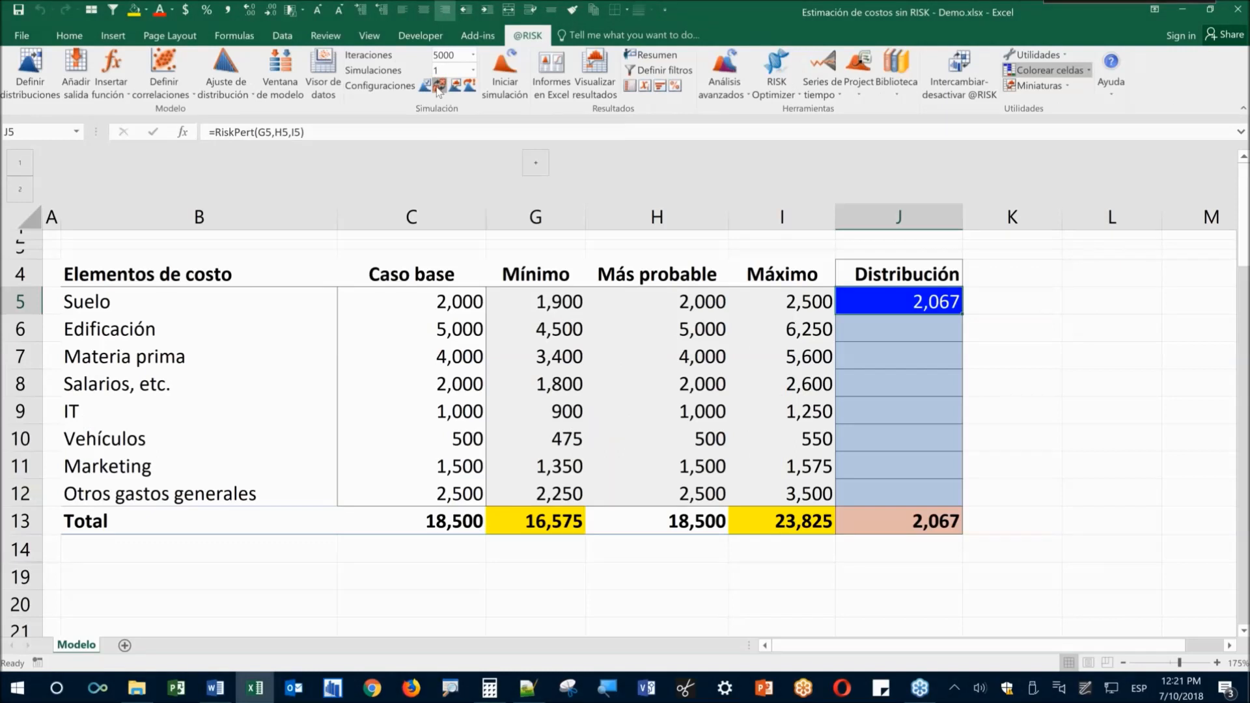
# Switch to random sampling and recalculate with F9 so J5 draws new Suelo values
pyautogui.click(438, 87)
pyautogui.press('F9')
pyautogui.press('F9')
pyautogui.press('F9')
pyautogui.press('F9')
pyautogui.press('F9')
pyautogui.press('F9')
pyautogui.press('F9')
pyautogui.press('F9')
pyautogui.press('F9')
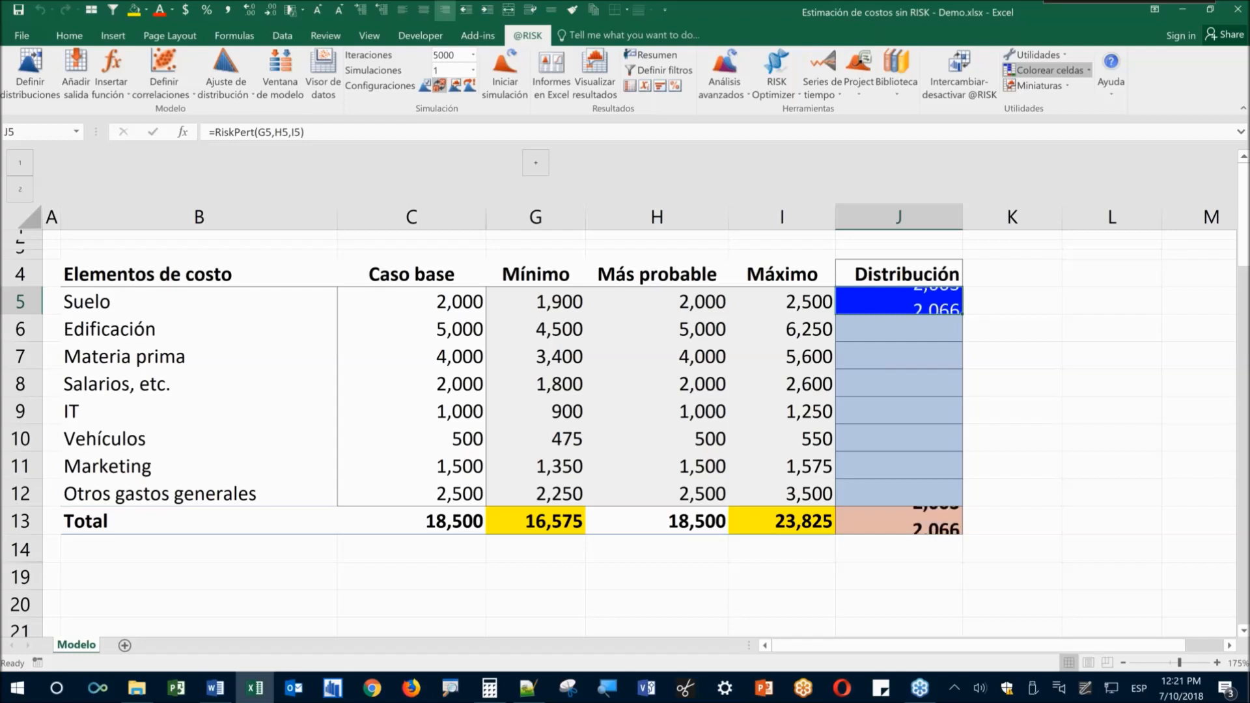
pyautogui.press('F9')
pyautogui.press('F9')
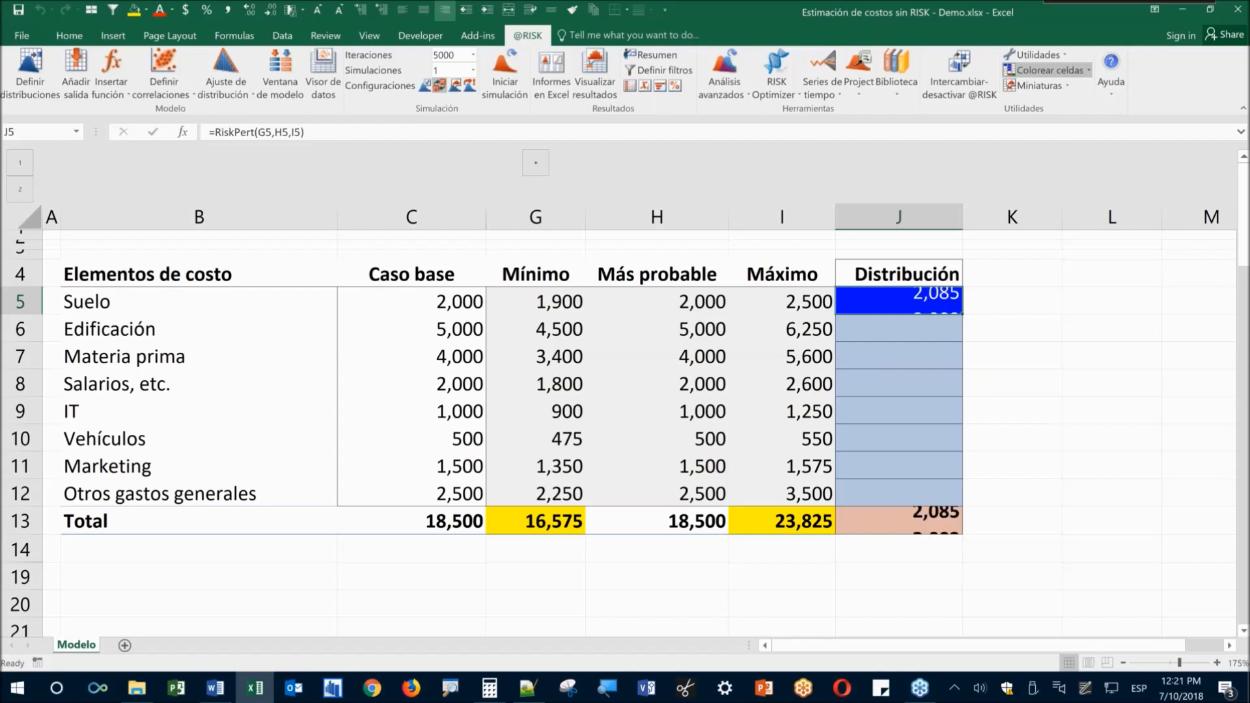
pyautogui.press('F9')
pyautogui.press('F9')
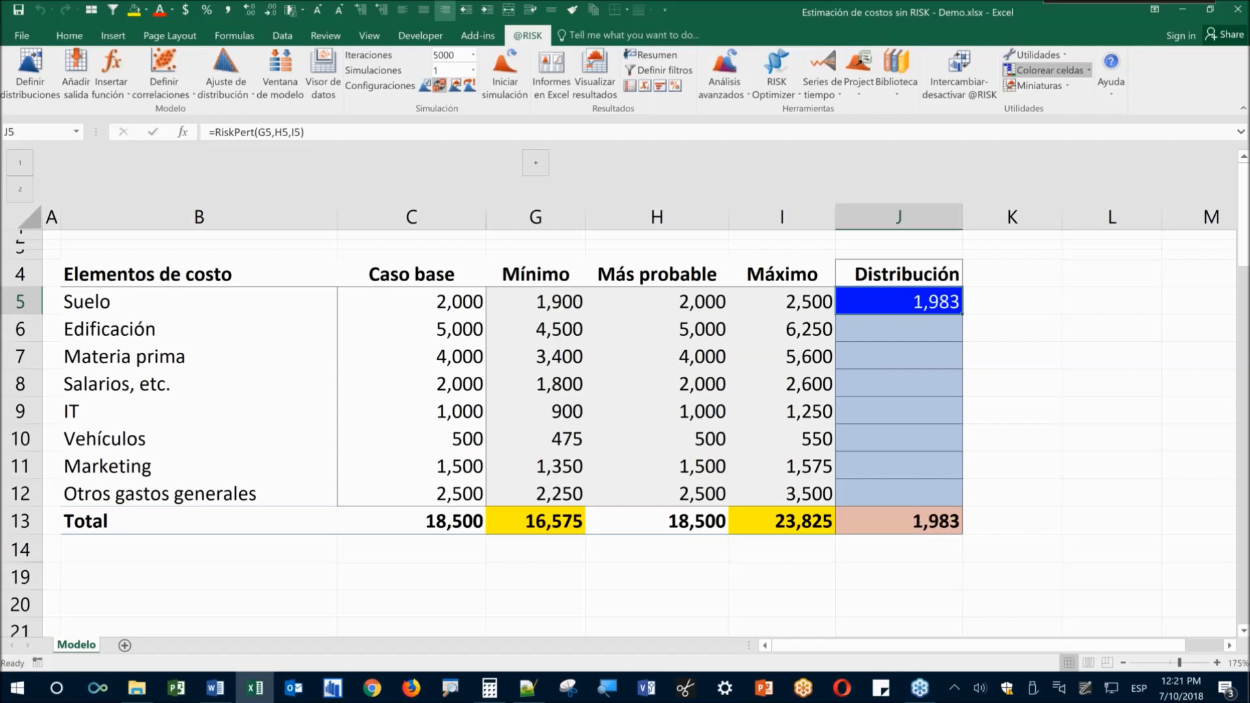
pyautogui.click(39, 96)
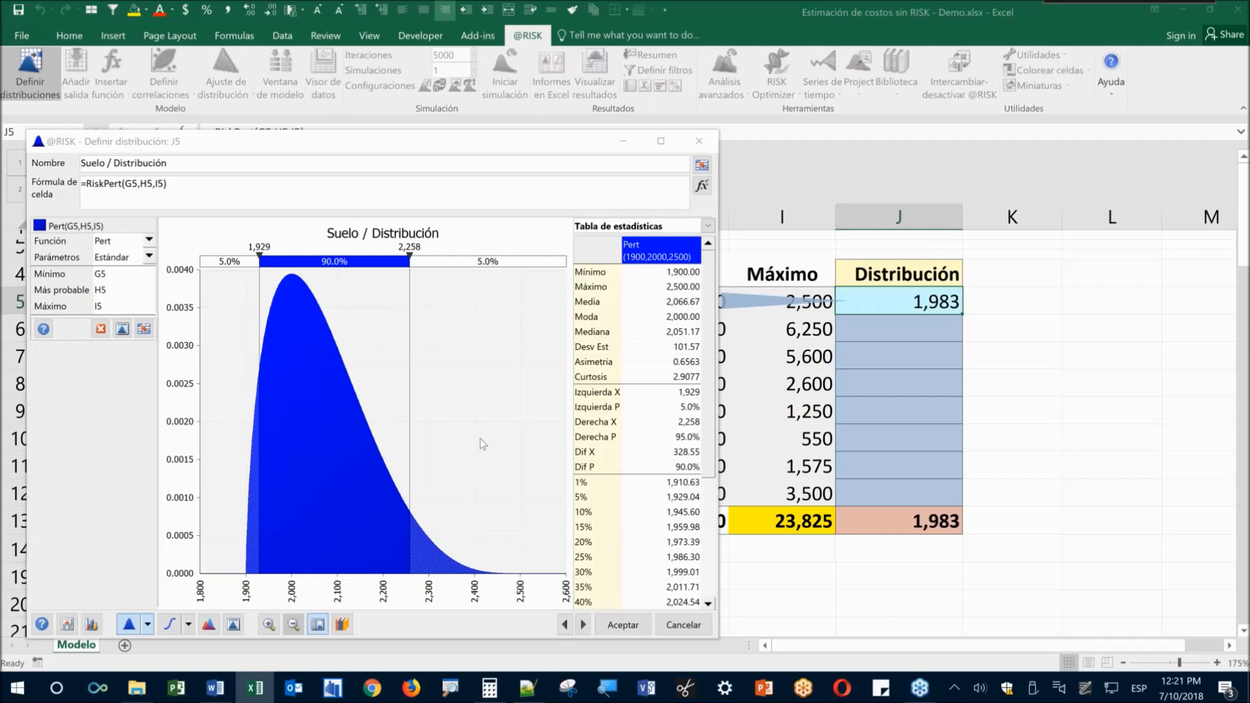
pyautogui.click(683, 624)
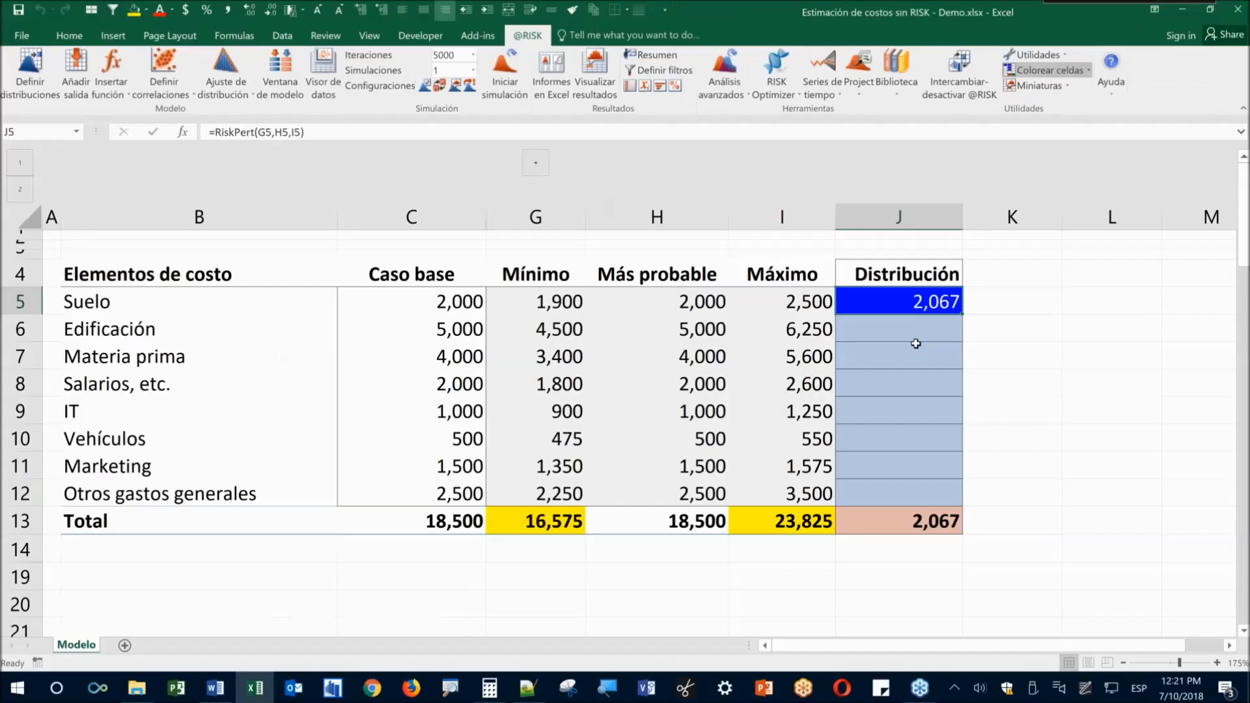
pyautogui.click(1208, 511)
pyautogui.click(1211, 427)
# Fill J5's RiskPert formula down to J12 for all eight cost items
pyautogui.press('F2')
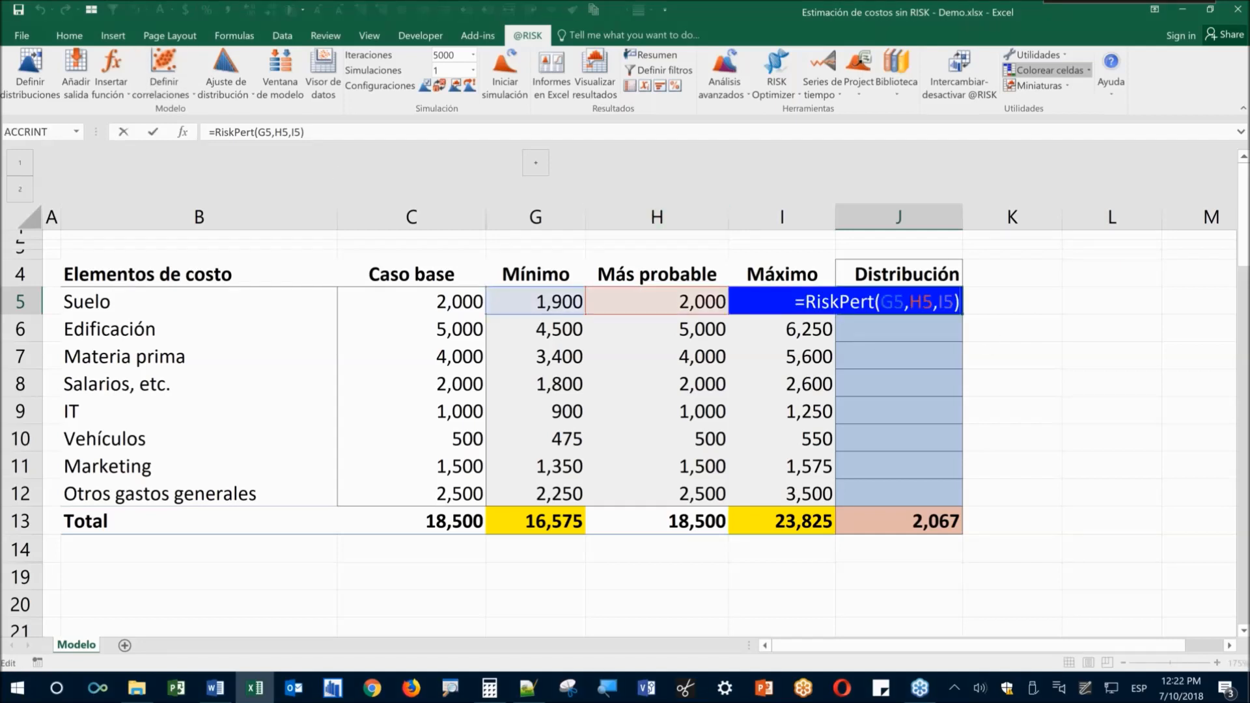
pyautogui.press('Escape')
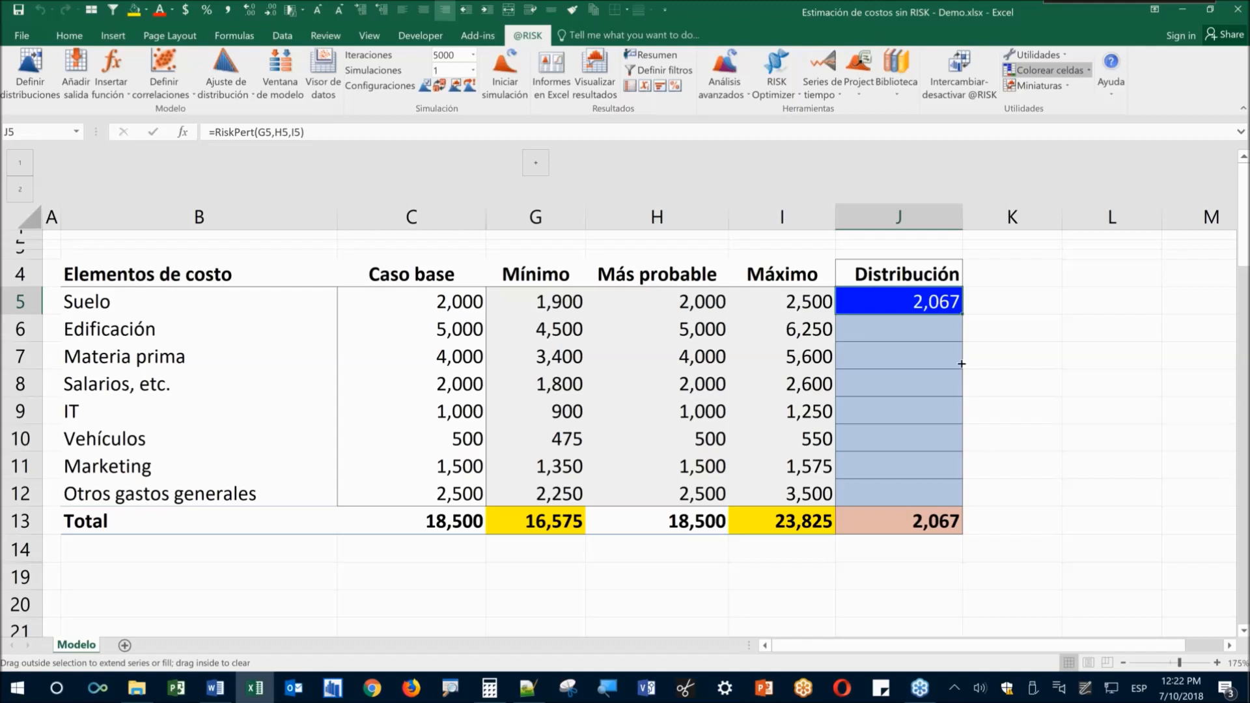
pyautogui.moveTo(962, 364); pyautogui.dragTo(930, 408)
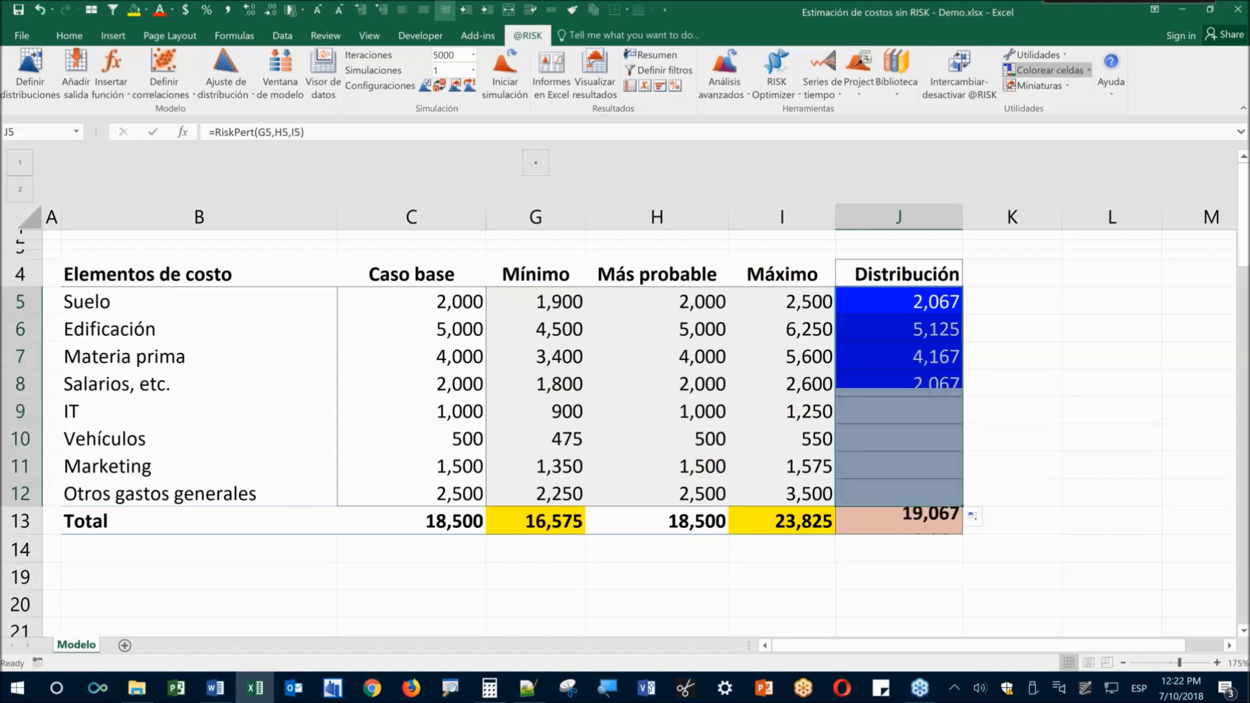
pyautogui.click(891, 526)
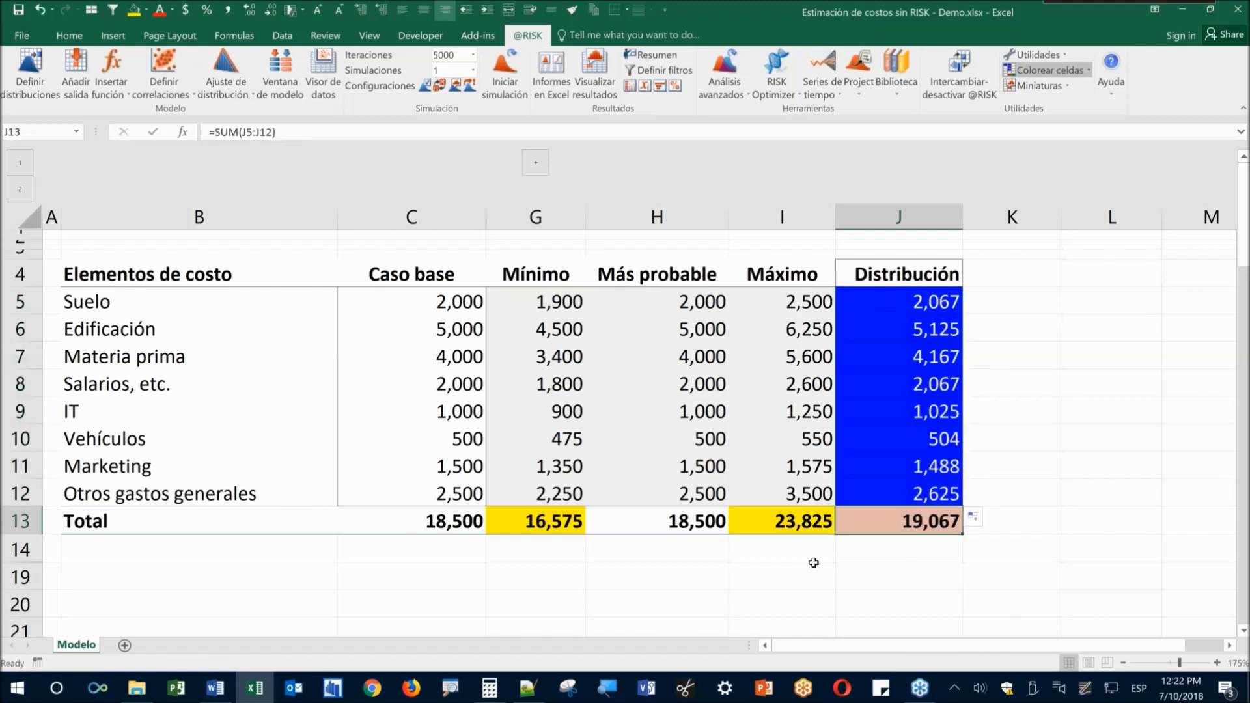
# Step through the RiskPert formulas in J6 to J12 to verify each references its row
pyautogui.click(884, 335)
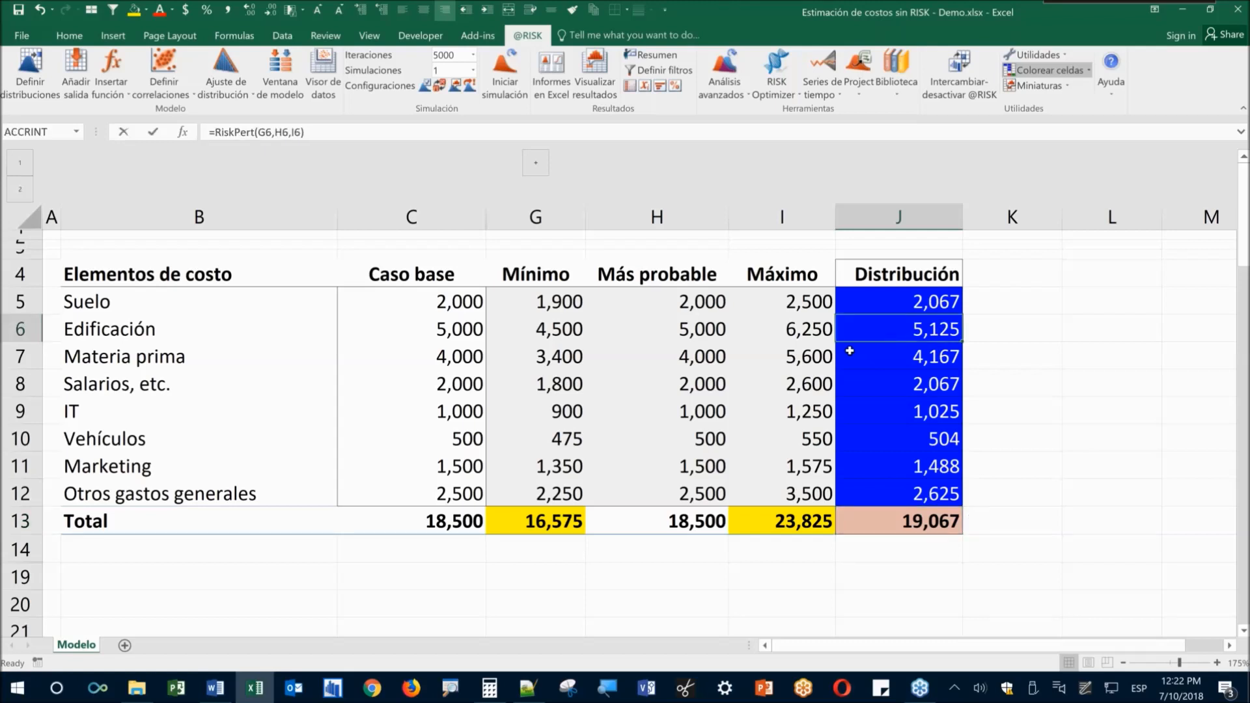
pyautogui.press('Down')
pyautogui.press('F2')
pyautogui.press('Escape')
pyautogui.press('Down')
pyautogui.press('F2')
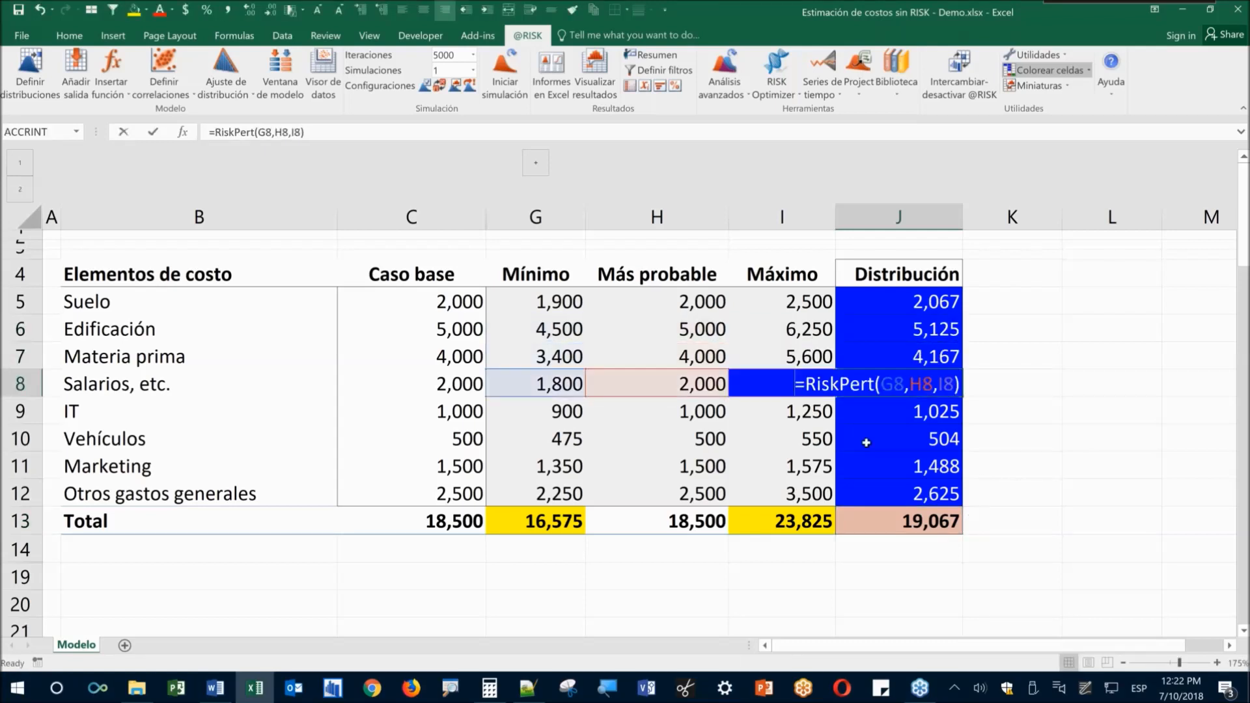
pyautogui.press('Escape')
pyautogui.press('Down')
pyautogui.press('F2')
pyautogui.press('Escape')
pyautogui.press('Down')
pyautogui.press('F2')
pyautogui.press('Escape')
pyautogui.press('Down')
pyautogui.press('F2')
pyautogui.press('Escape')
pyautogui.press('Down')
pyautogui.press('F2')
# Check that J5:J12 sum to the Distribución total of 19,067 in J13
pyautogui.click(911, 298)
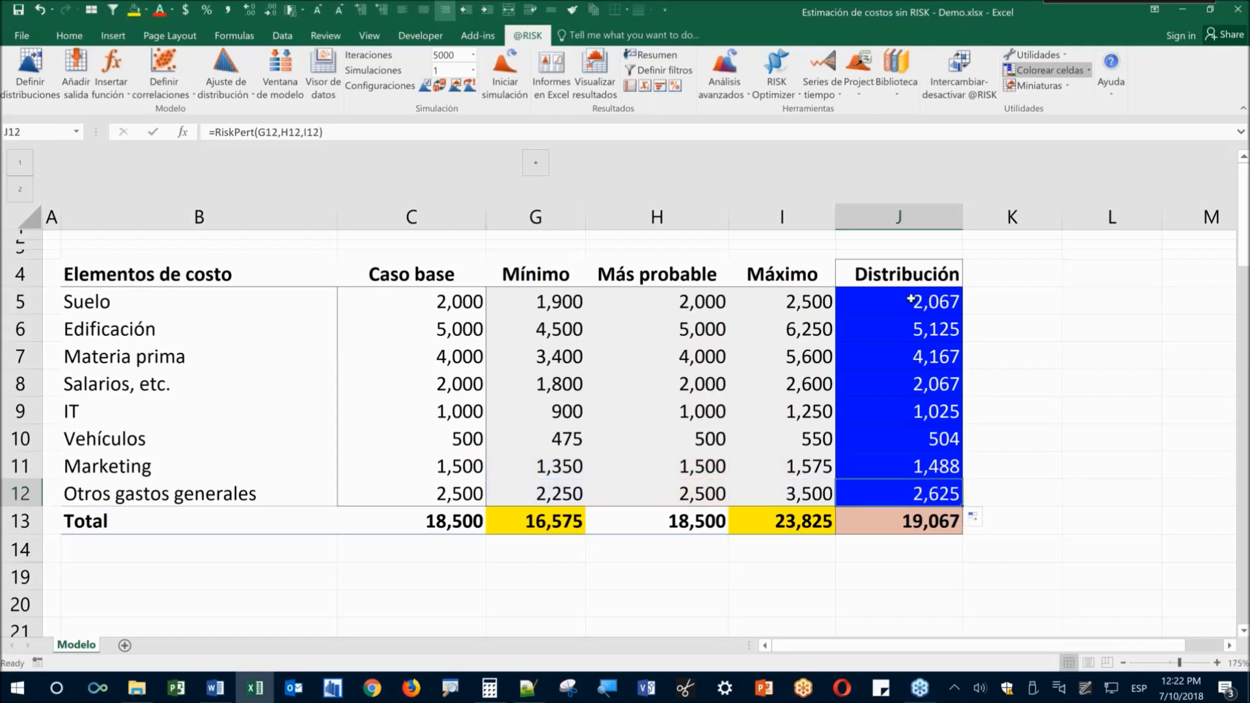
pyautogui.moveTo(905, 391); pyautogui.dragTo(882, 495)
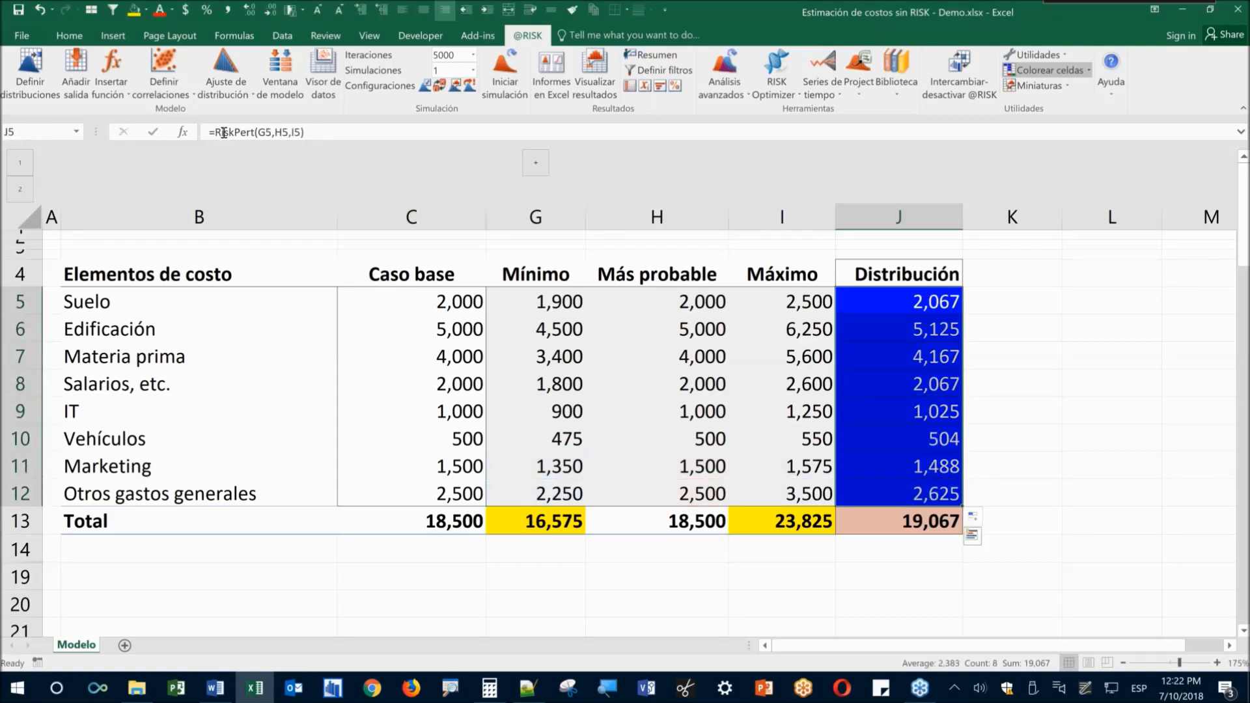
pyautogui.click(863, 300)
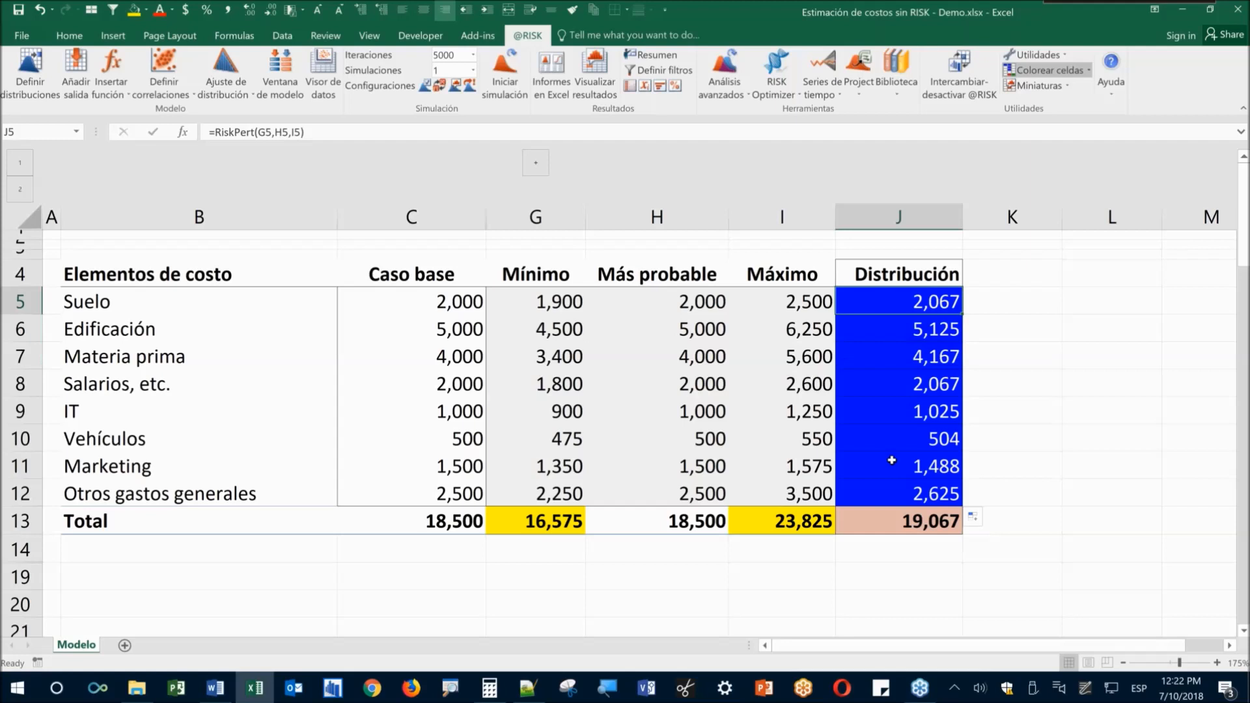
pyautogui.click(911, 521)
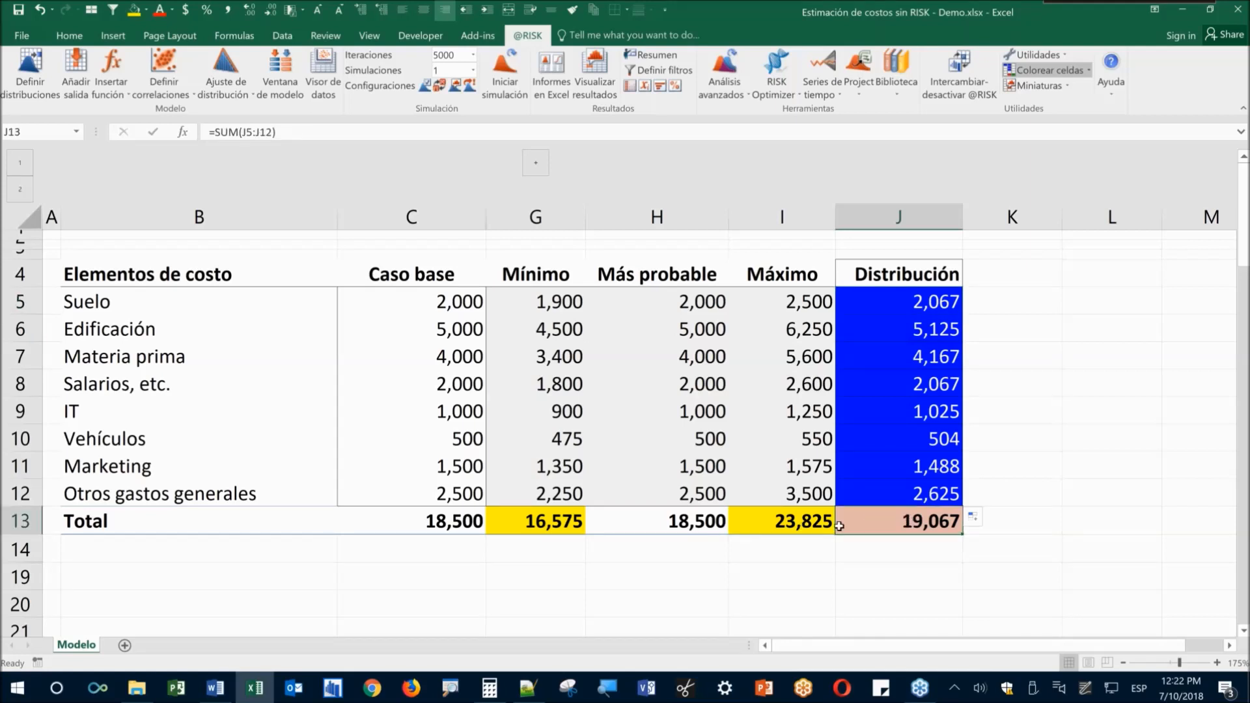
pyautogui.click(859, 573)
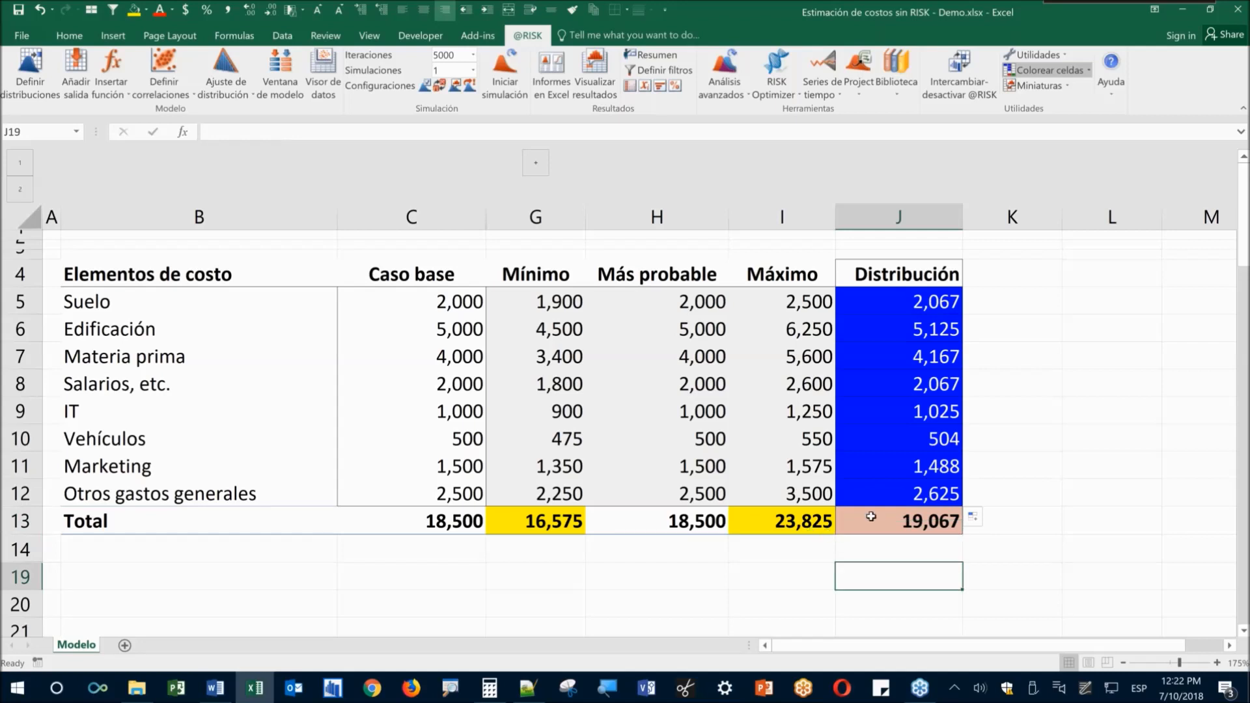
pyautogui.click(901, 501)
pyautogui.click(887, 522)
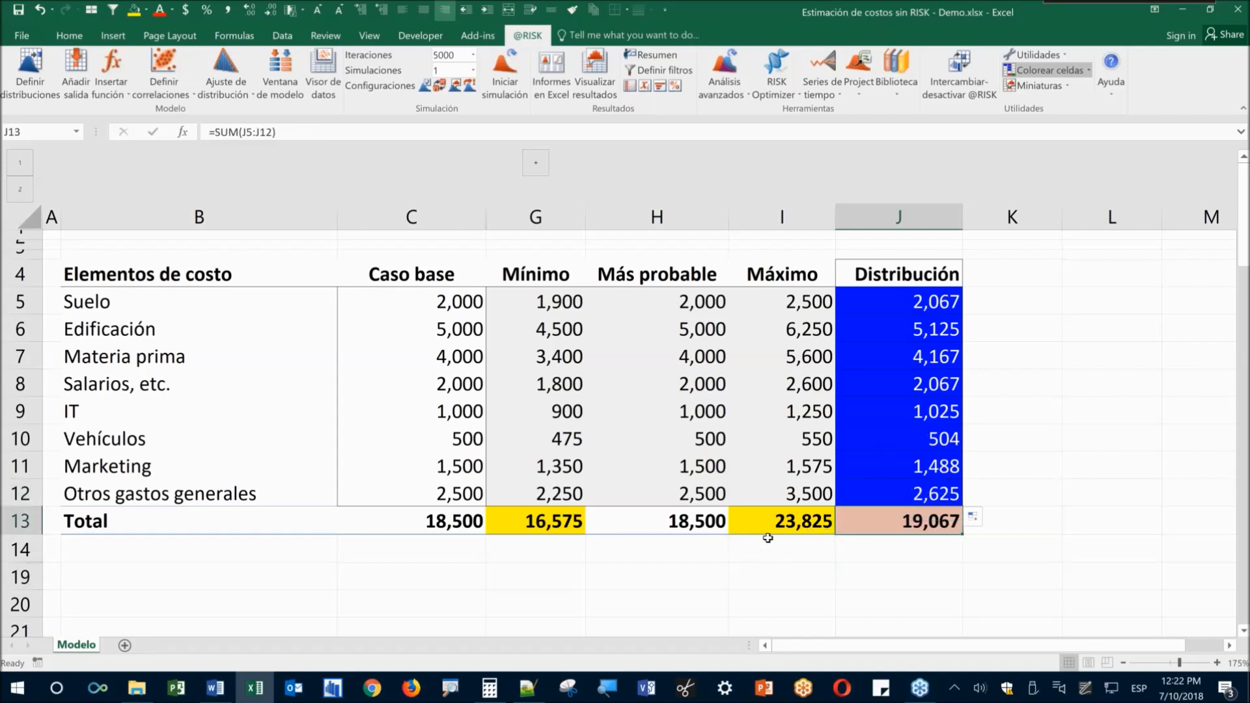
pyautogui.click(674, 524)
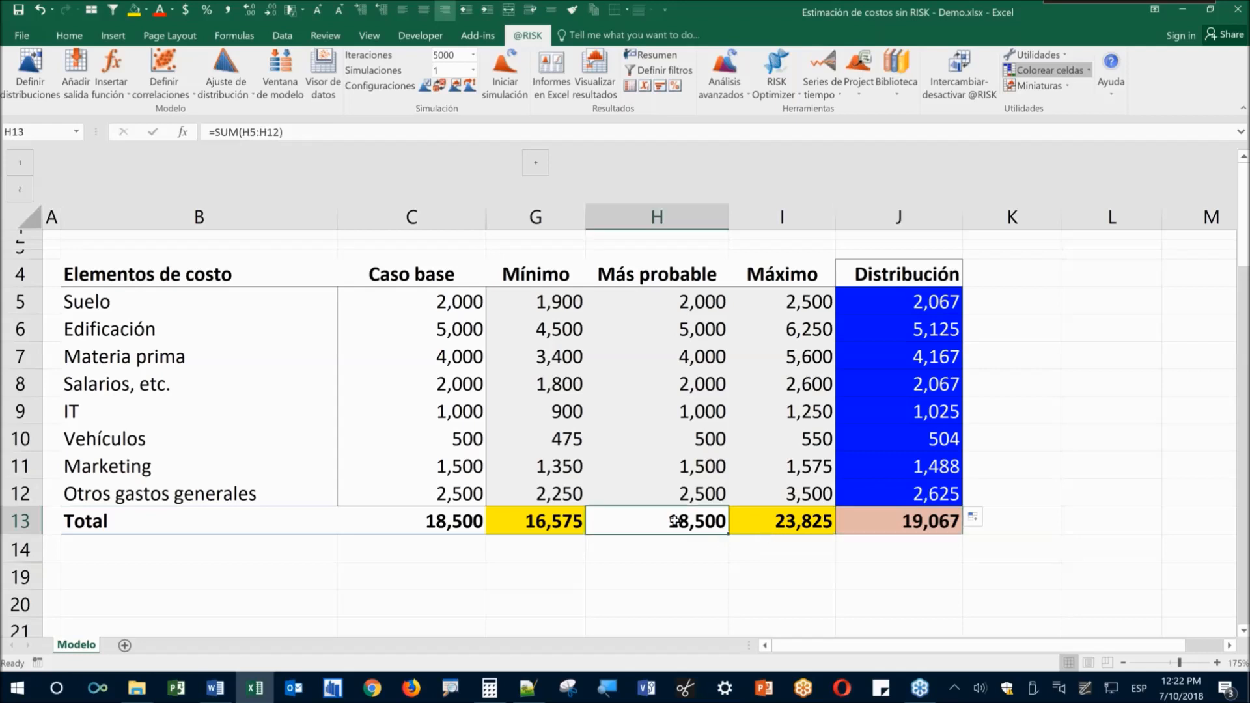
pyautogui.click(933, 526)
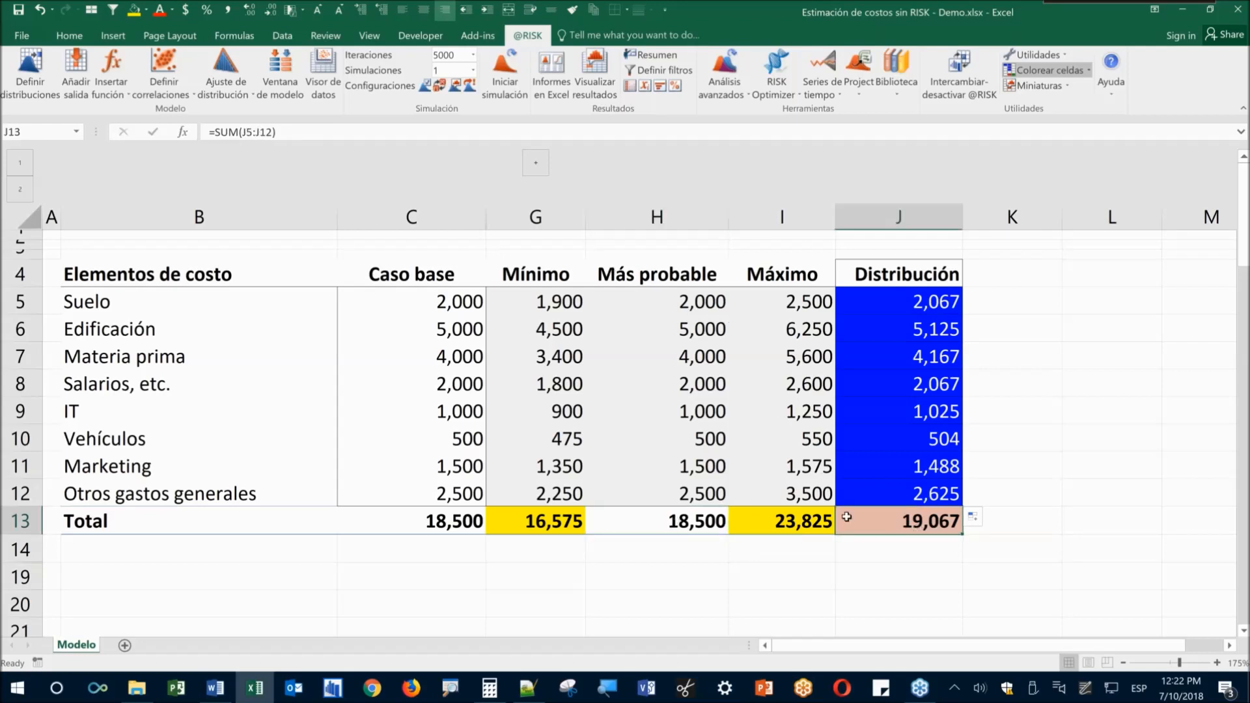
pyautogui.moveTo(701, 545)
pyautogui.mouseDown()
pyautogui.moveTo(879, 567)
pyautogui.moveTo(887, 554)
pyautogui.moveTo(888, 585)
pyautogui.mouseUp()
pyautogui.moveTo(878, 305); pyautogui.dragTo(885, 329)
pyautogui.moveTo(890, 413); pyautogui.dragTo(930, 489)
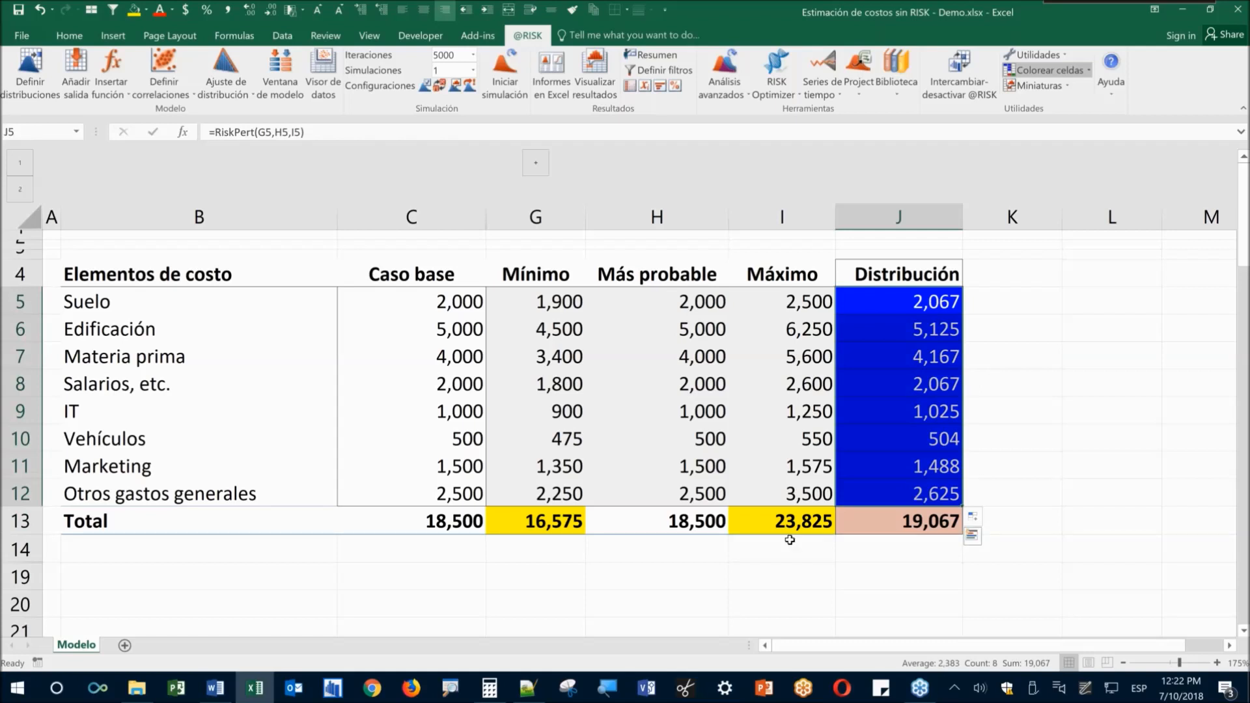
pyautogui.click(659, 529)
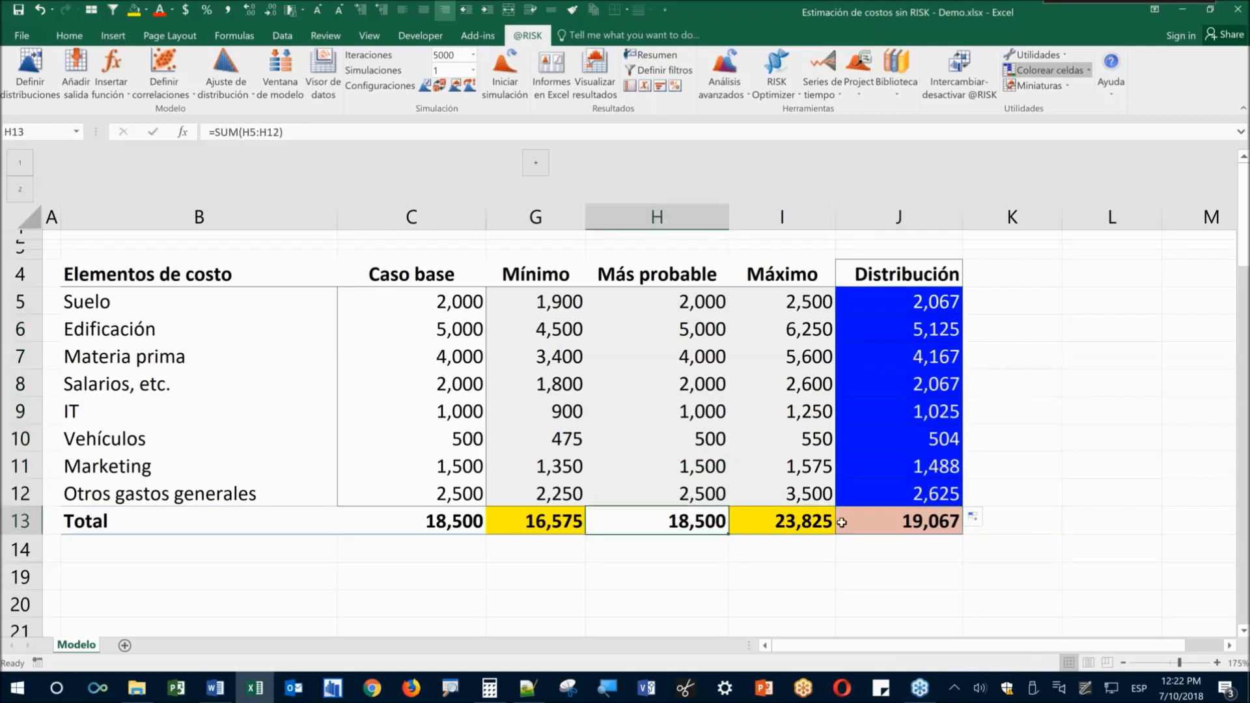
pyautogui.click(905, 517)
pyautogui.click(693, 526)
pyautogui.moveTo(544, 297); pyautogui.dragTo(754, 502)
pyautogui.click(664, 522)
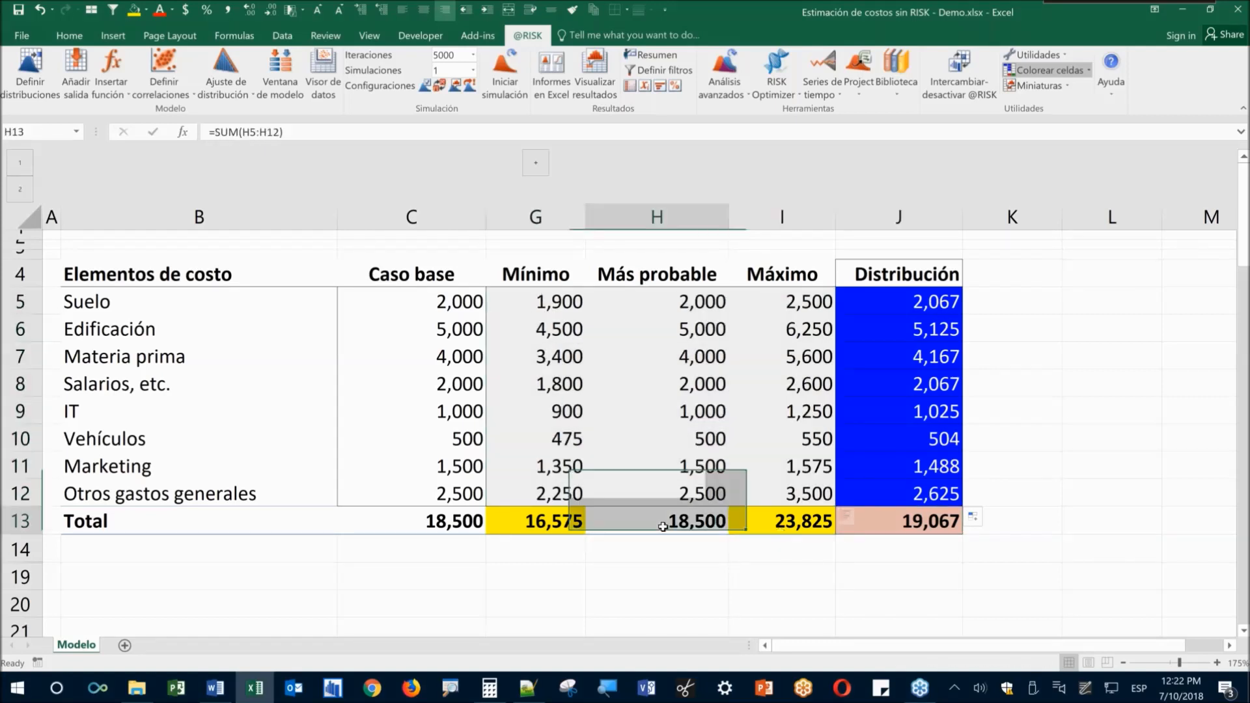
pyautogui.click(676, 582)
pyautogui.click(674, 524)
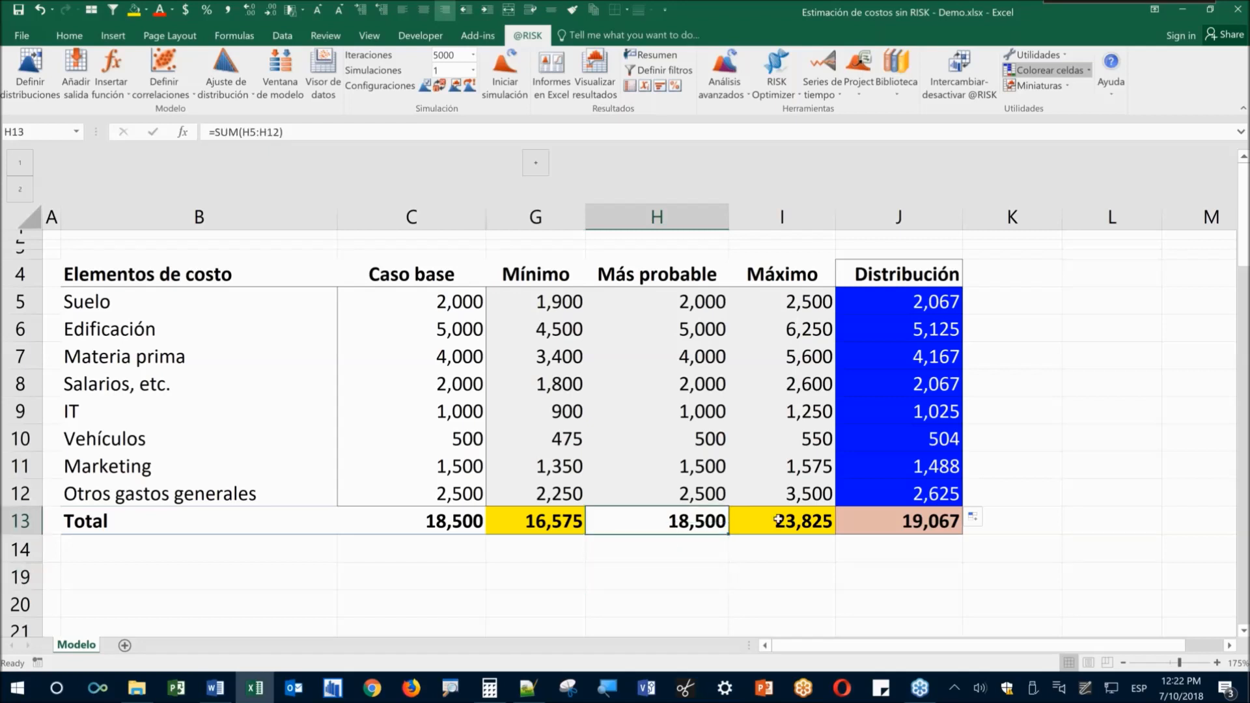
pyautogui.click(869, 523)
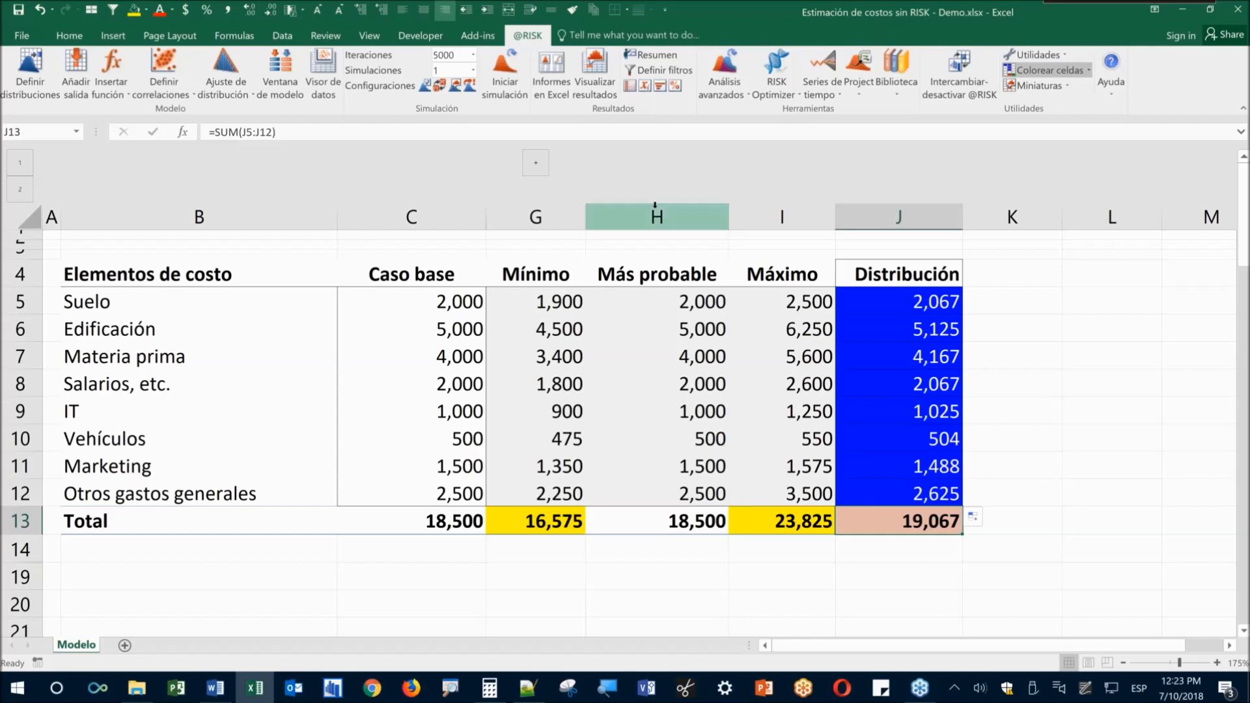
pyautogui.click(441, 86)
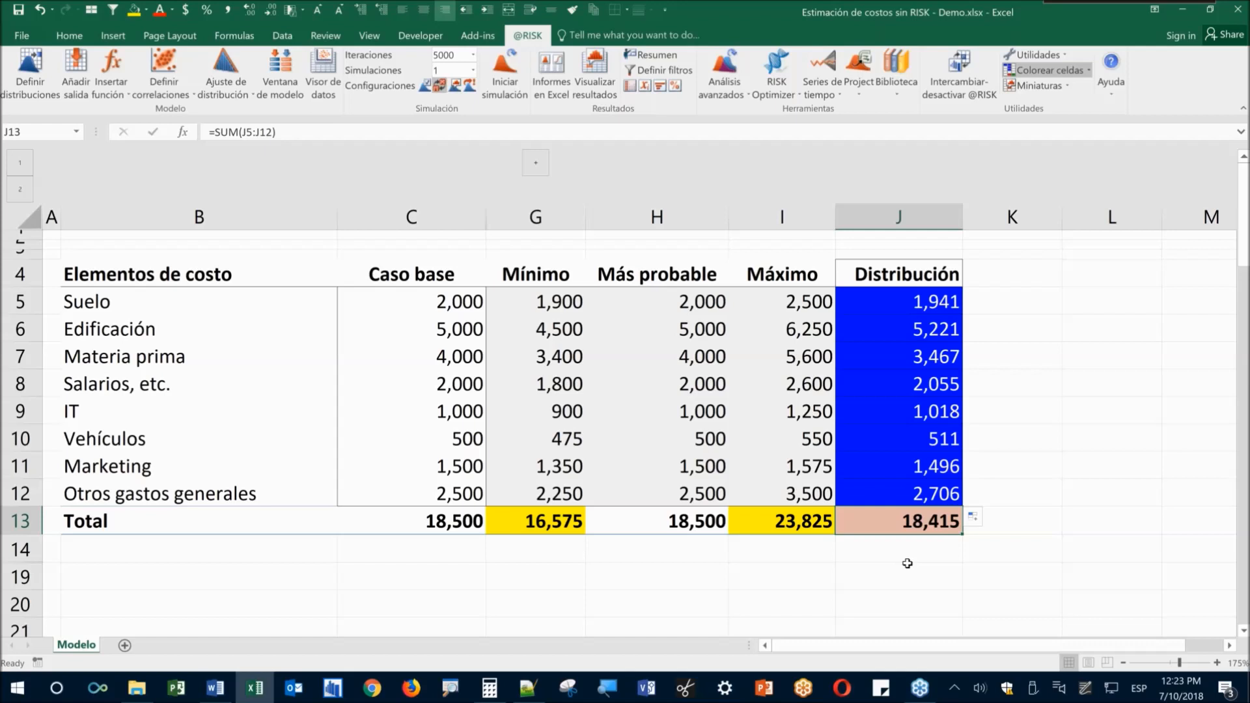
pyautogui.moveTo(922, 309); pyautogui.dragTo(923, 495)
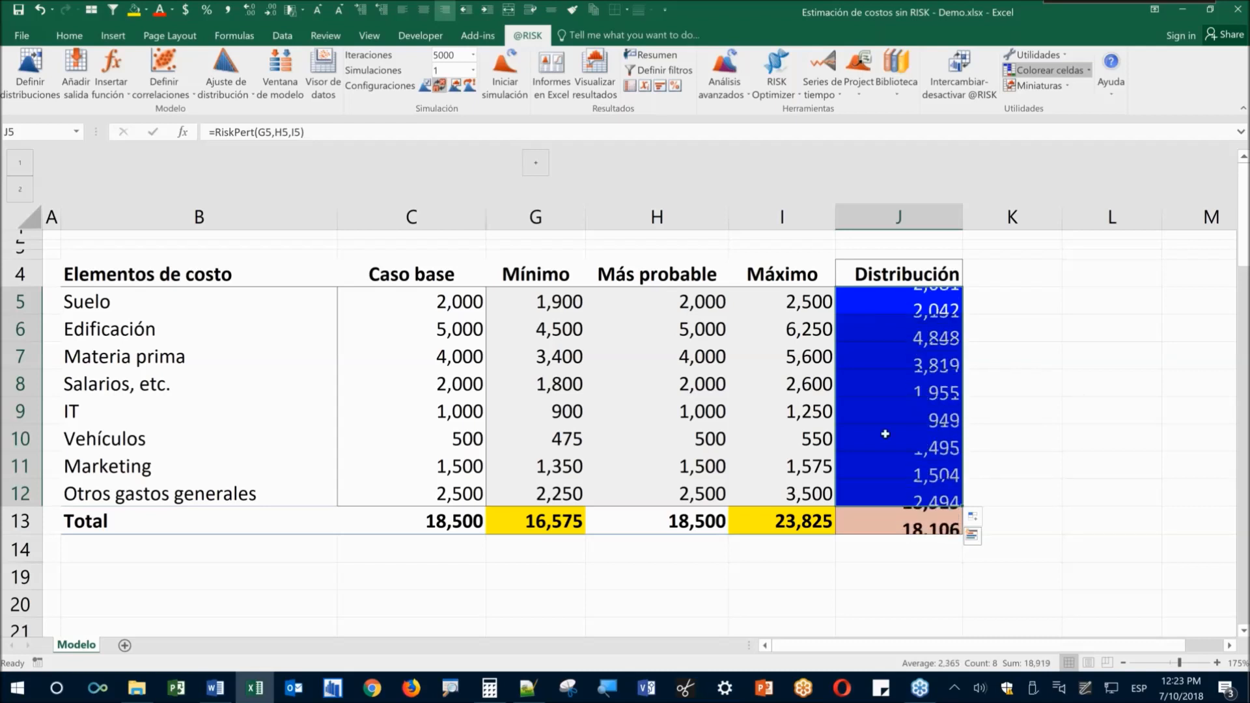
pyautogui.click(881, 525)
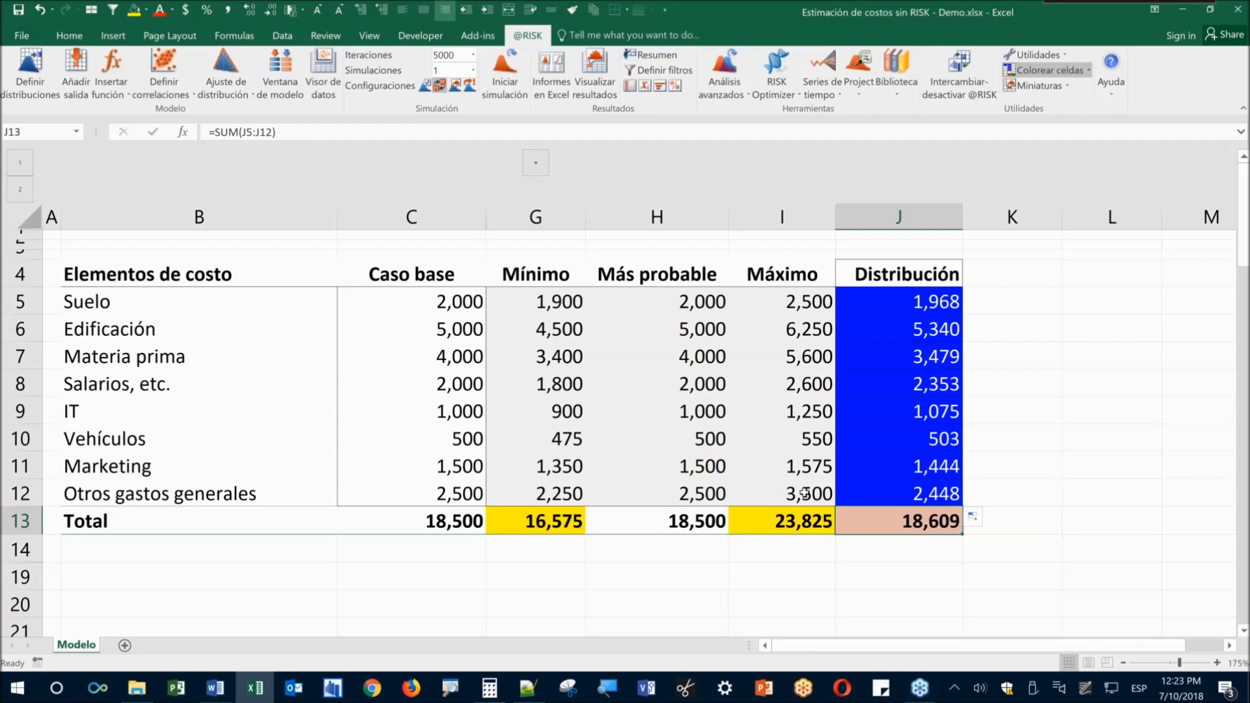
pyautogui.click(441, 85)
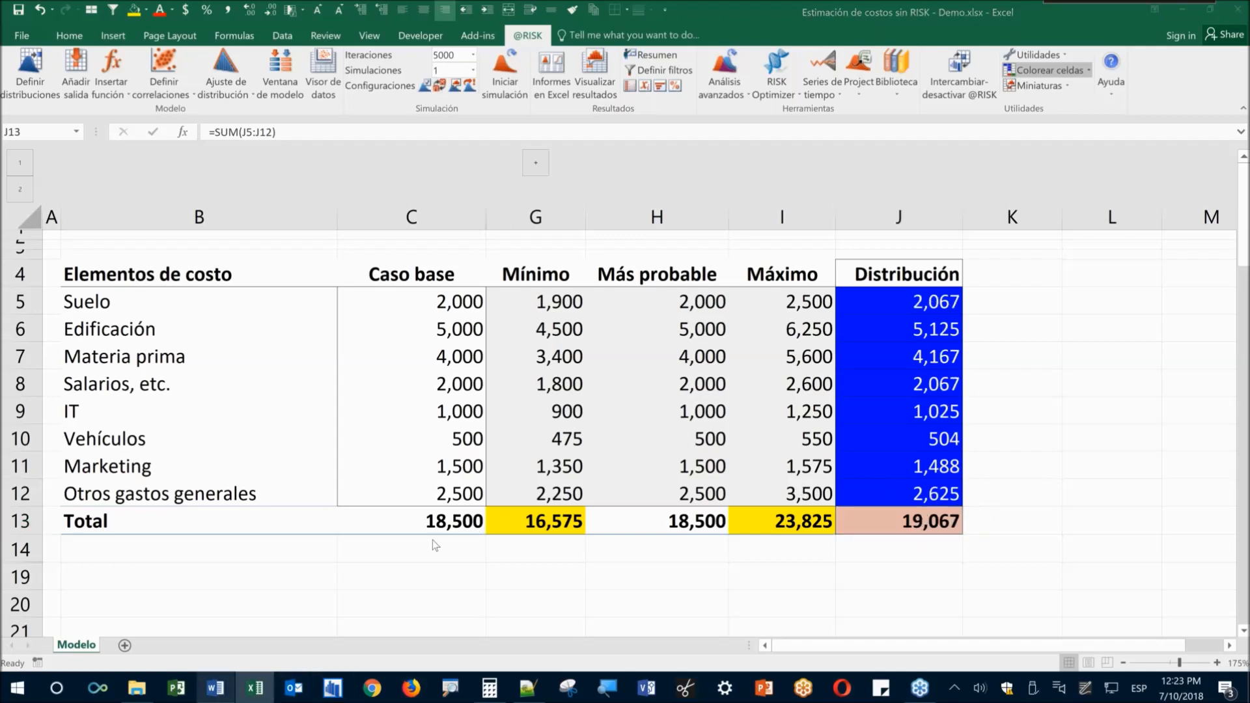
pyautogui.hotkey('alt', 'Tab')
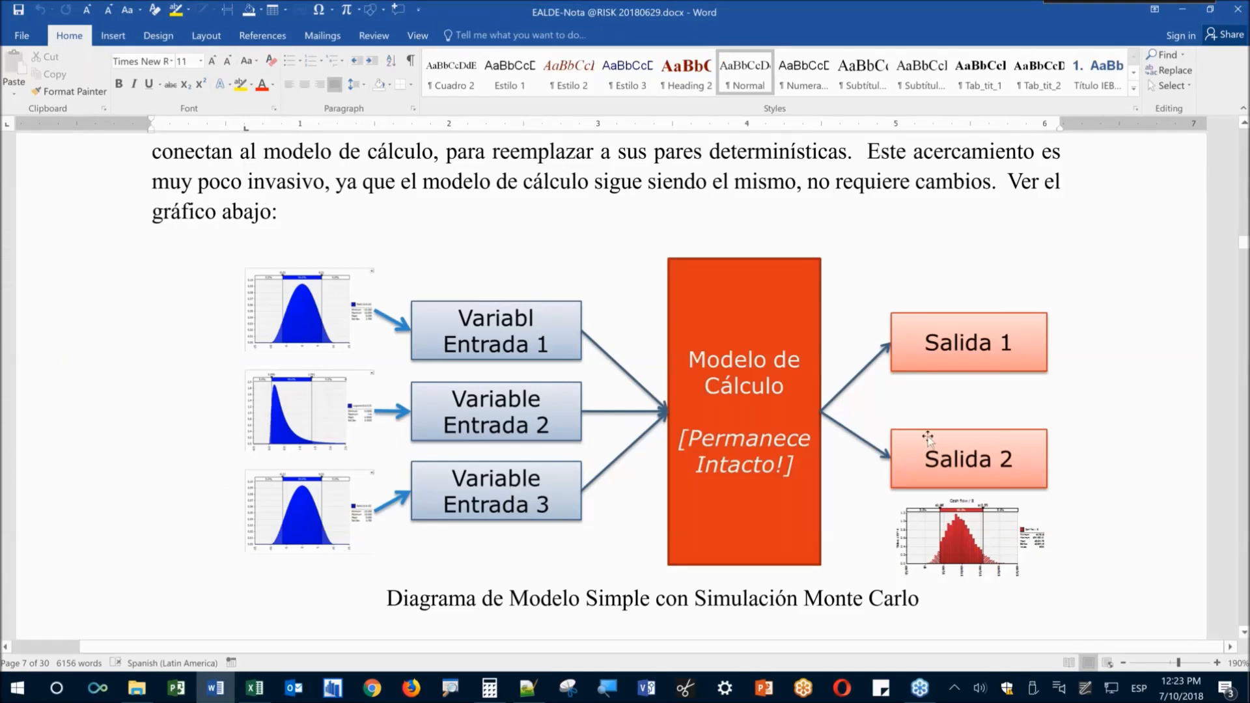
pyautogui.click(1183, 14)
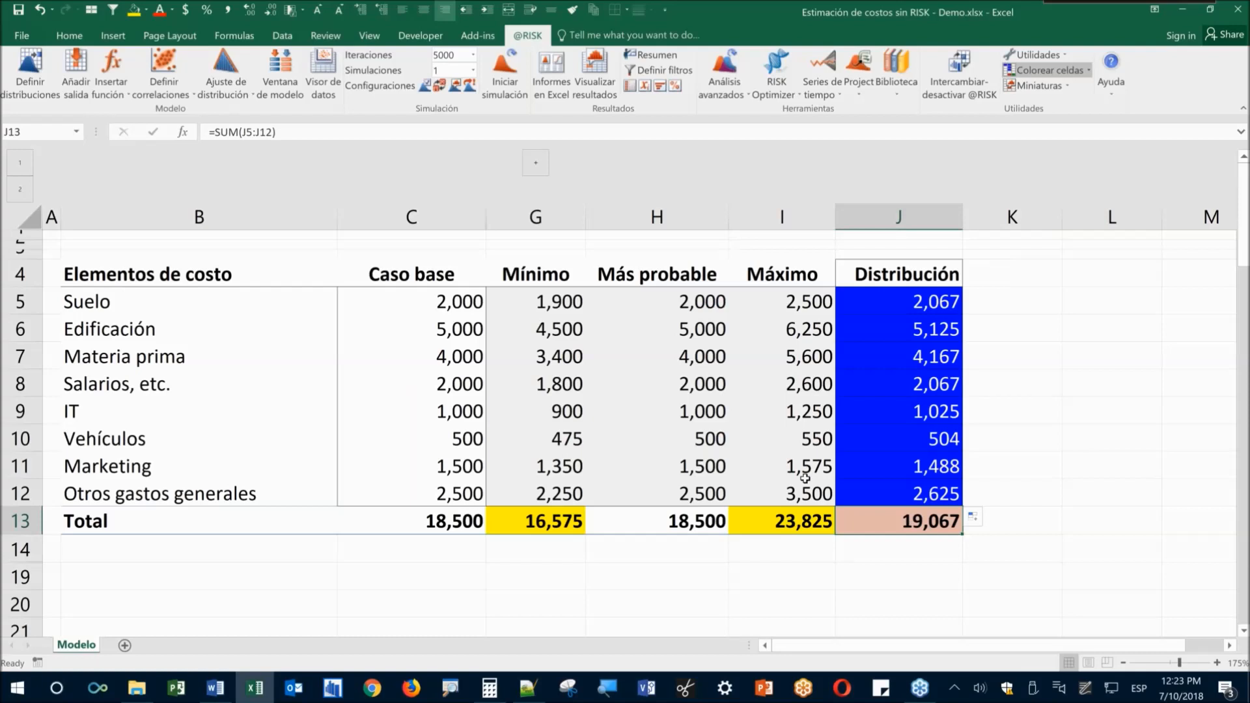
pyautogui.click(76, 78)
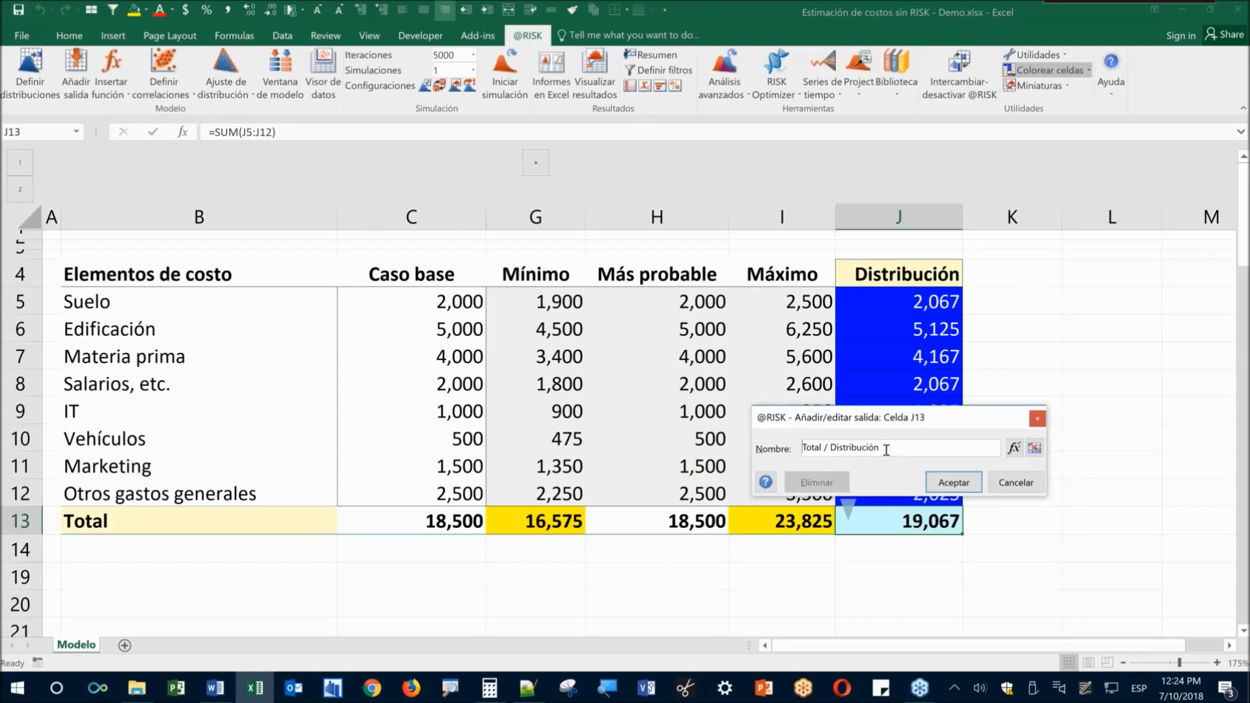
pyautogui.hotkey('ctrl', 'a')
pyautogui.write('Costo Total')
pyautogui.click(970, 485)
pyautogui.click(897, 595)
pyautogui.click(899, 523)
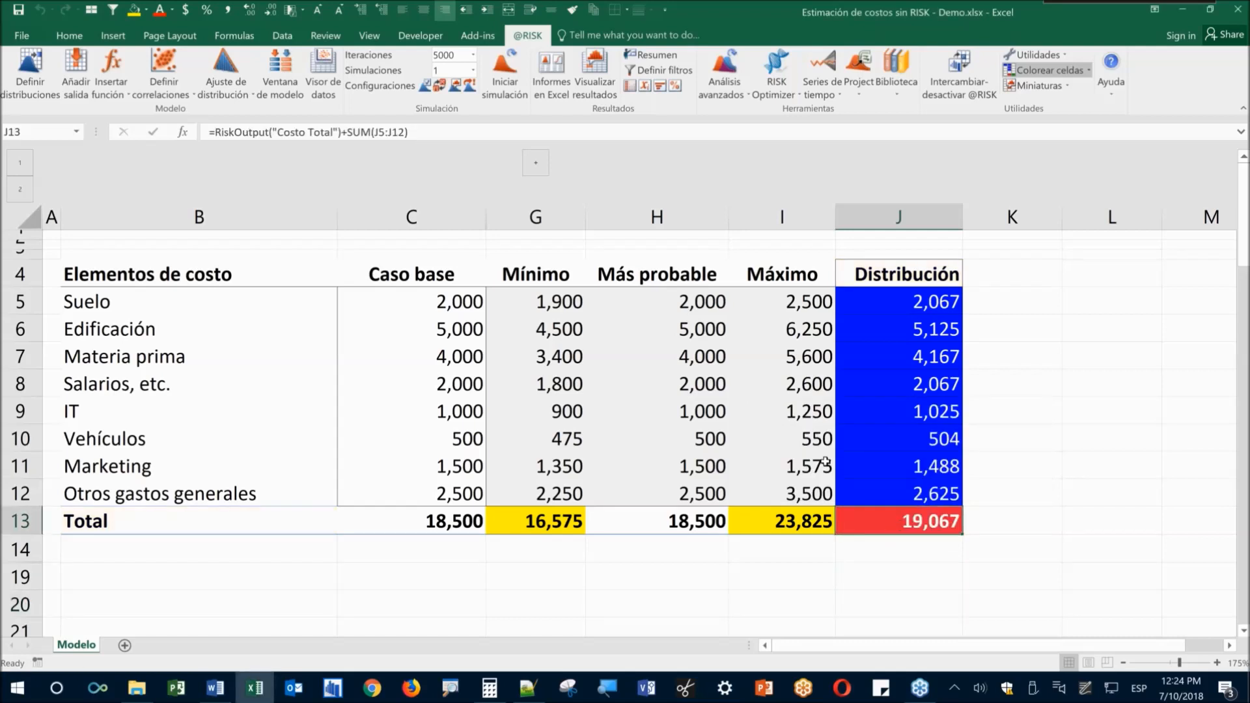
pyautogui.click(565, 480)
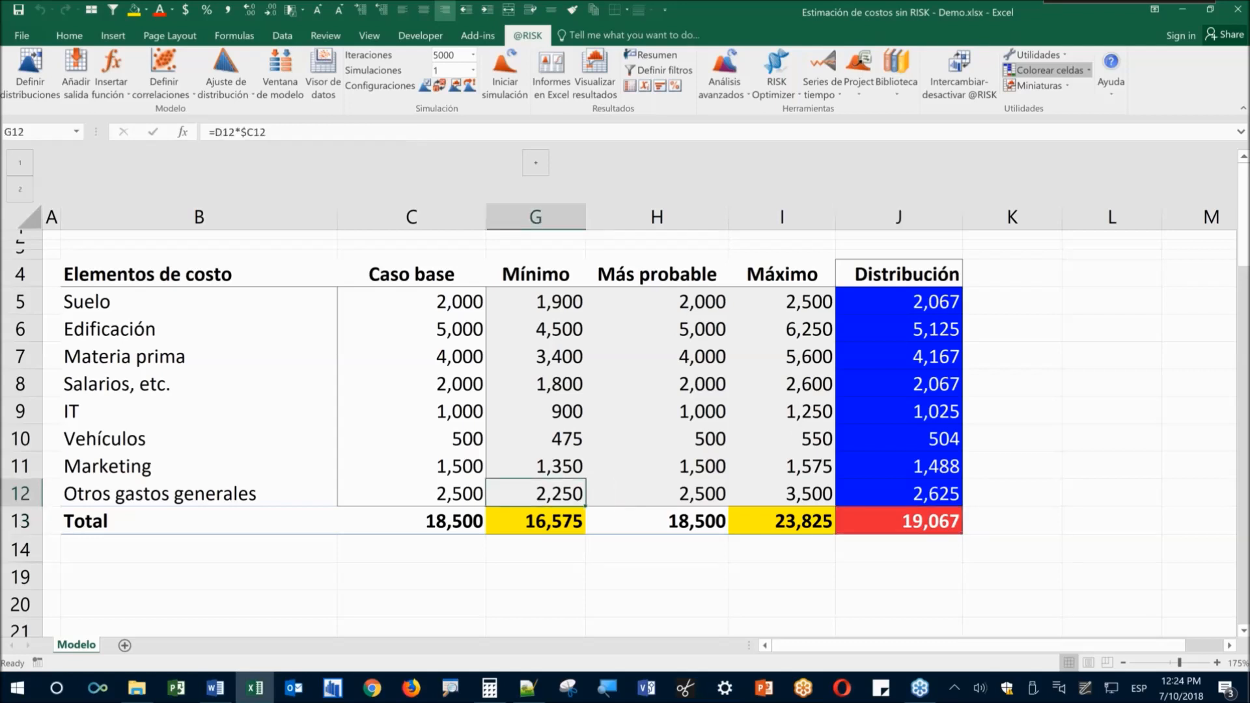
# Scroll down the cost sheet and inspect the Costo Total formula in J13
pyautogui.scroll(-1, 512, 391)
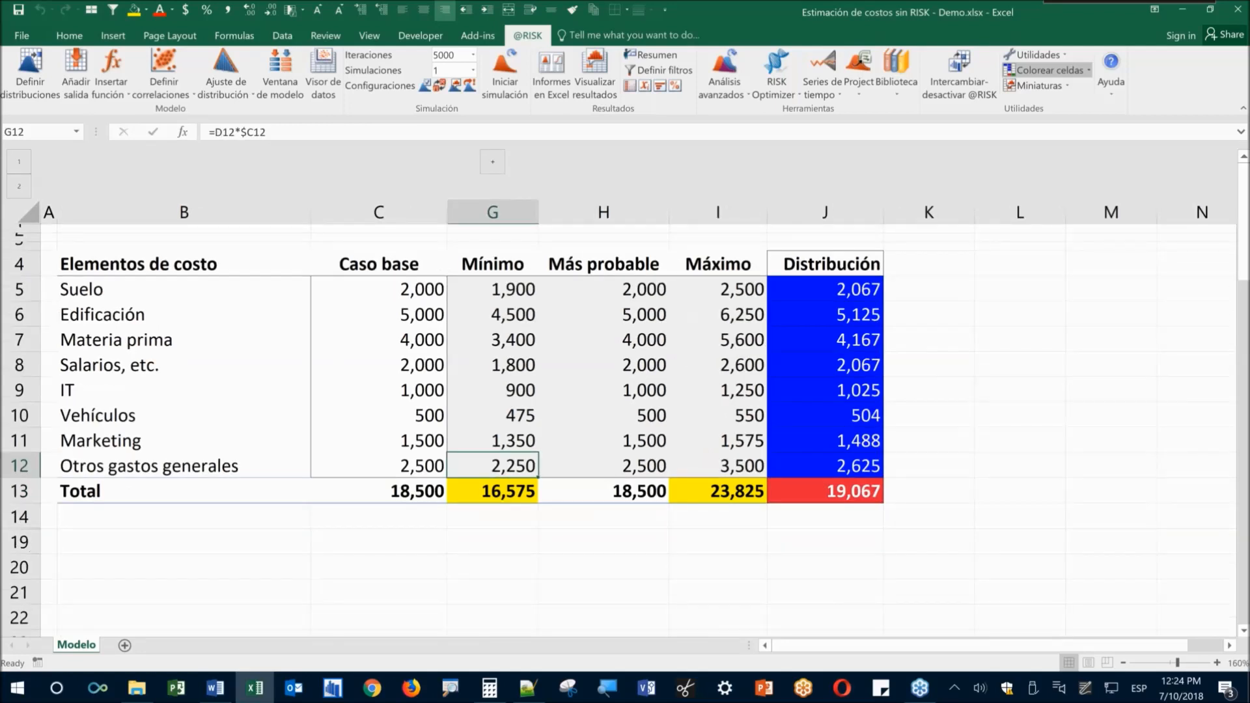
pyautogui.scroll(-1, 890, 387)
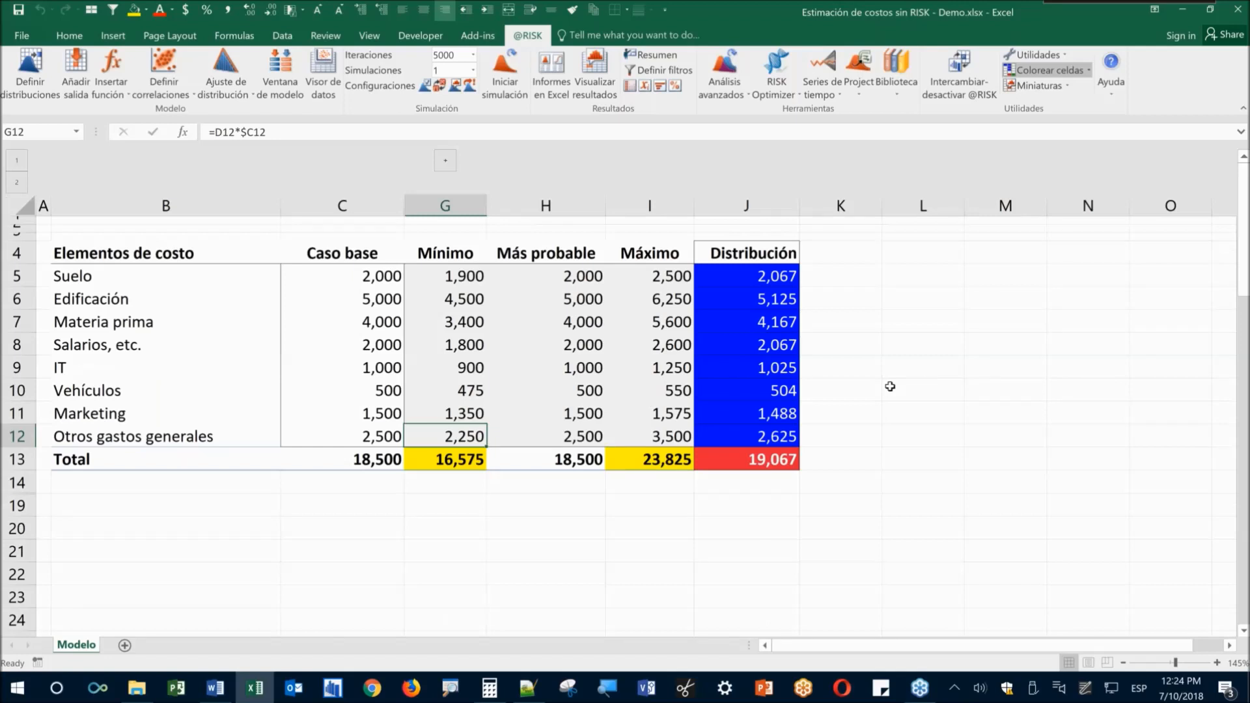
pyautogui.click(745, 528)
pyautogui.click(740, 459)
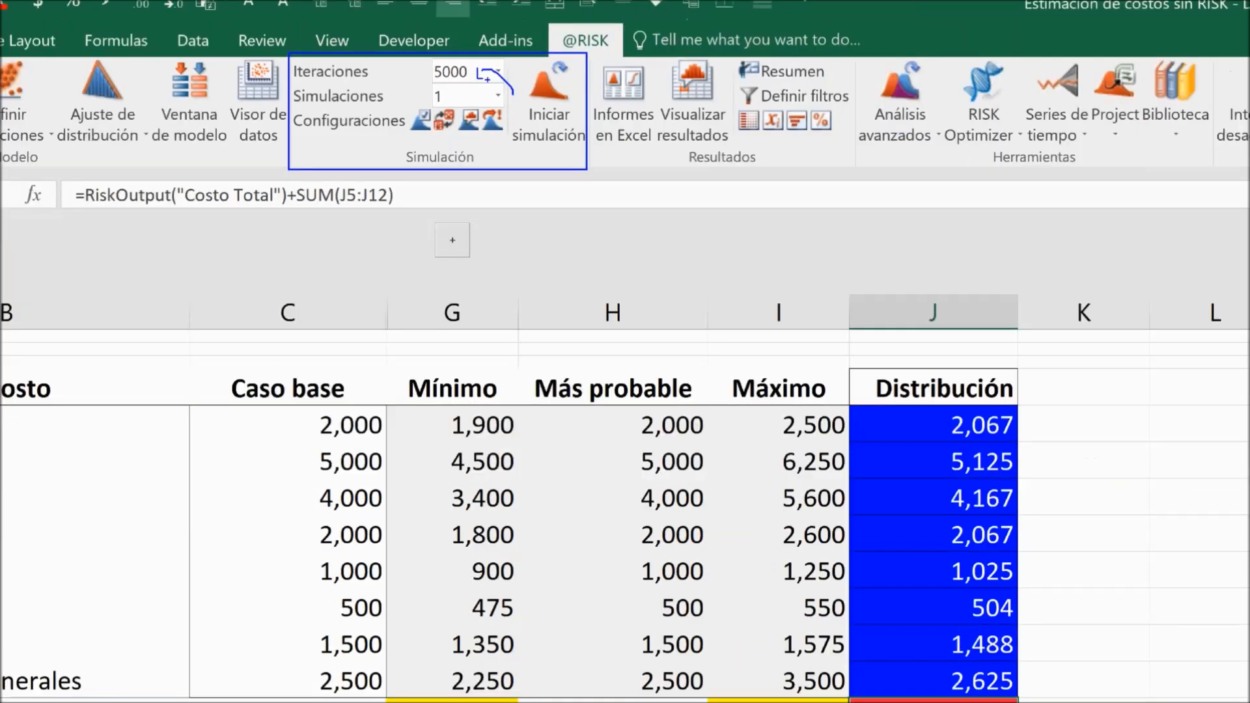
pyautogui.click(498, 72)
pyautogui.click(448, 144)
pyautogui.click(547, 527)
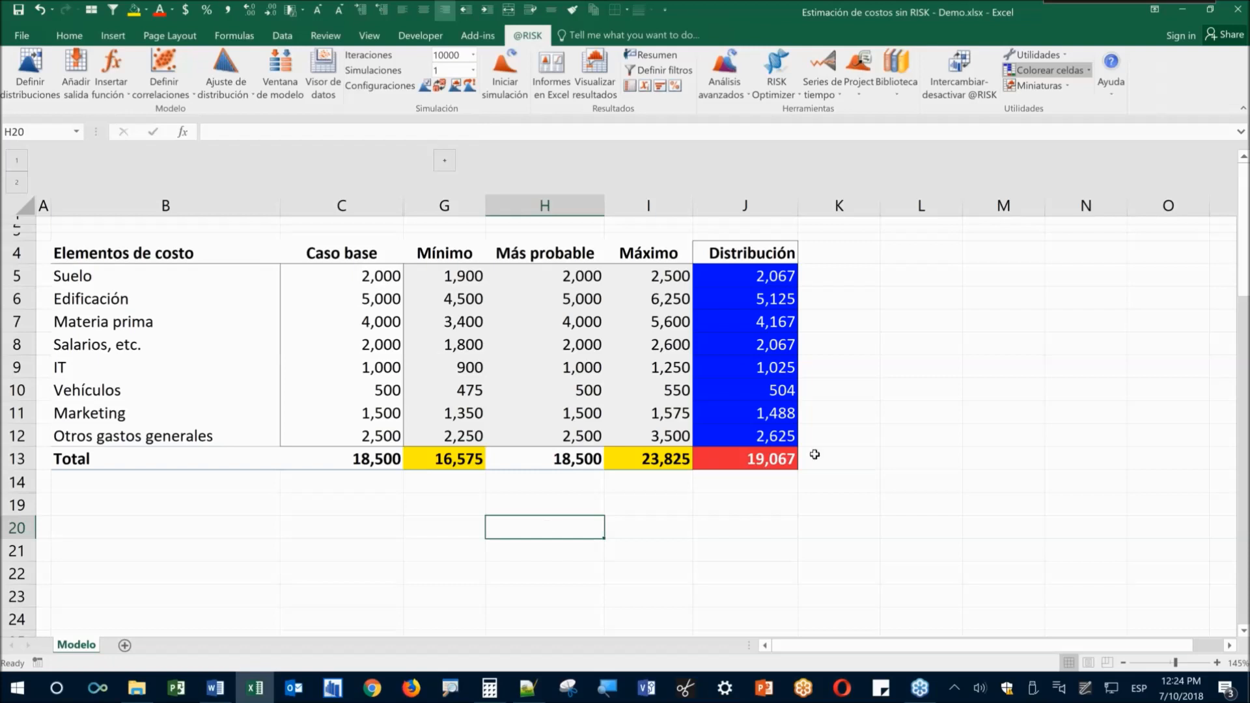
pyautogui.click(746, 498)
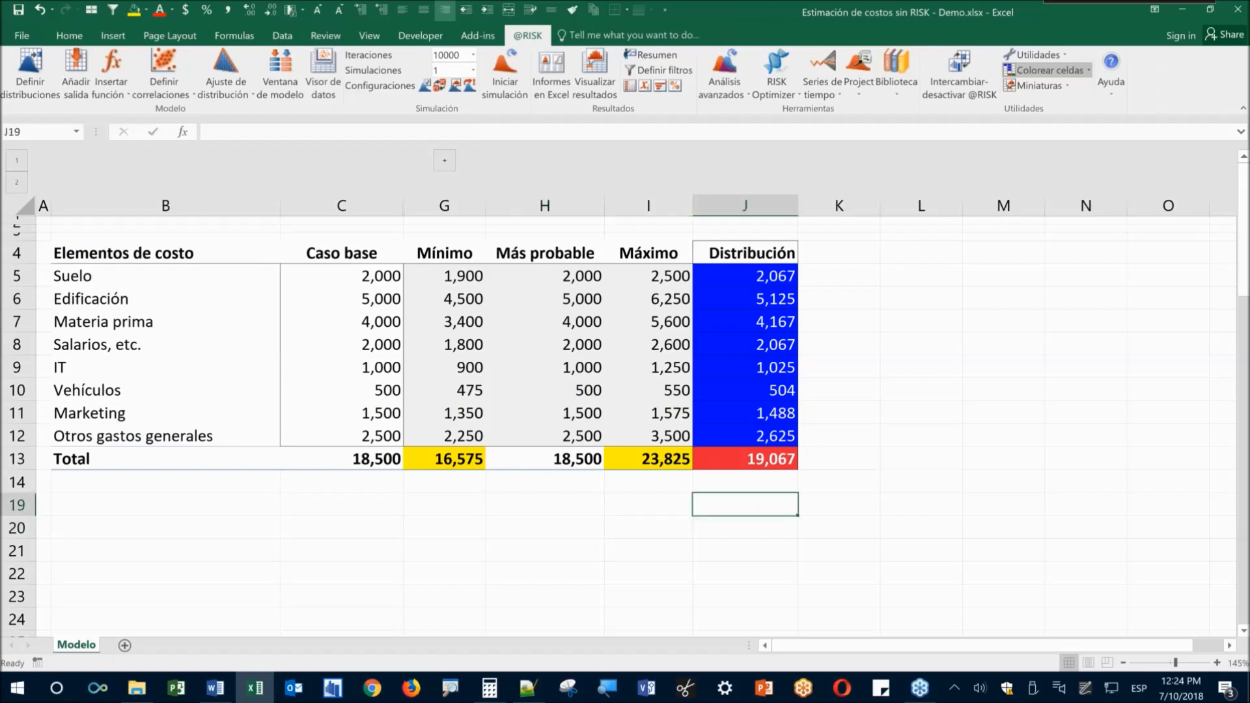
pyautogui.click(754, 460)
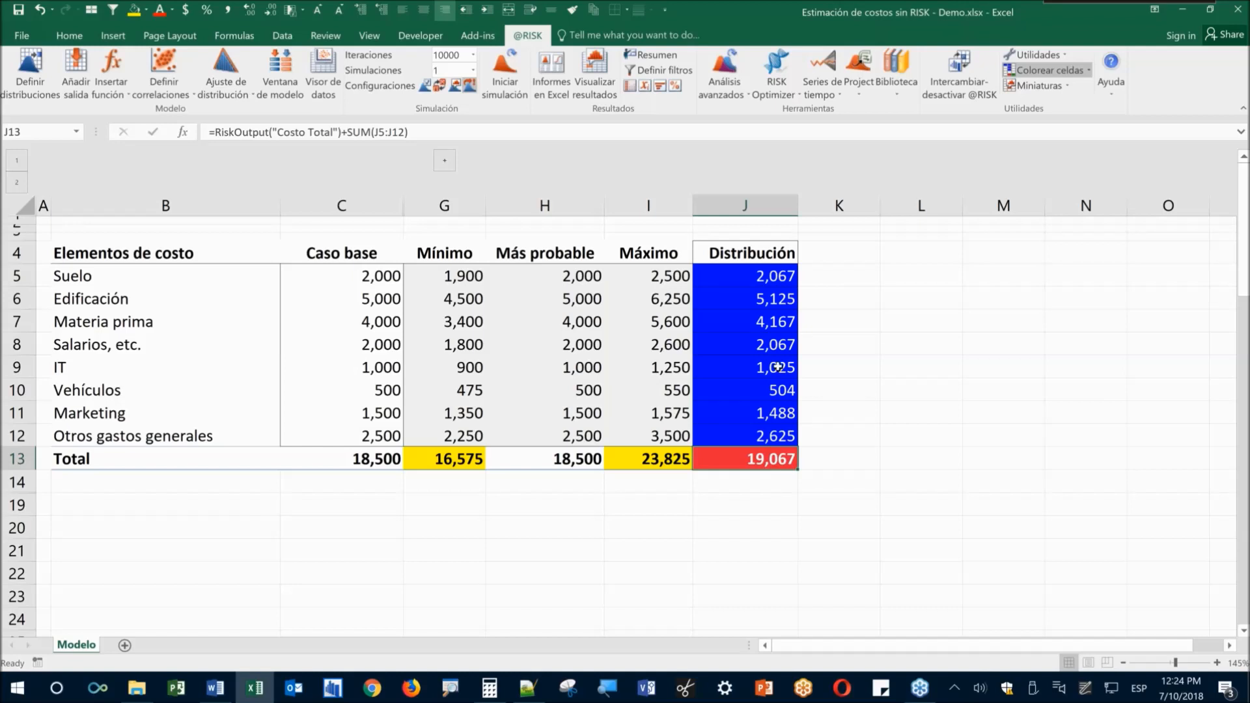
pyautogui.click(758, 548)
pyautogui.click(760, 460)
pyautogui.click(499, 95)
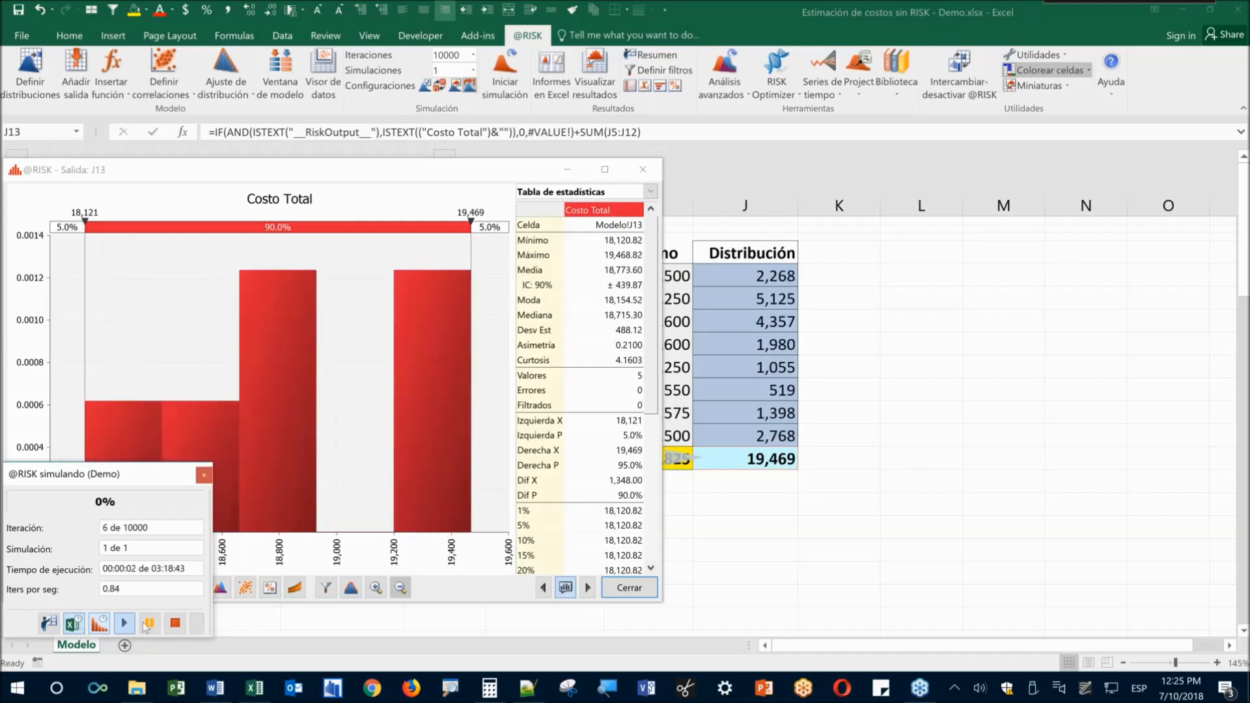
pyautogui.click(146, 626)
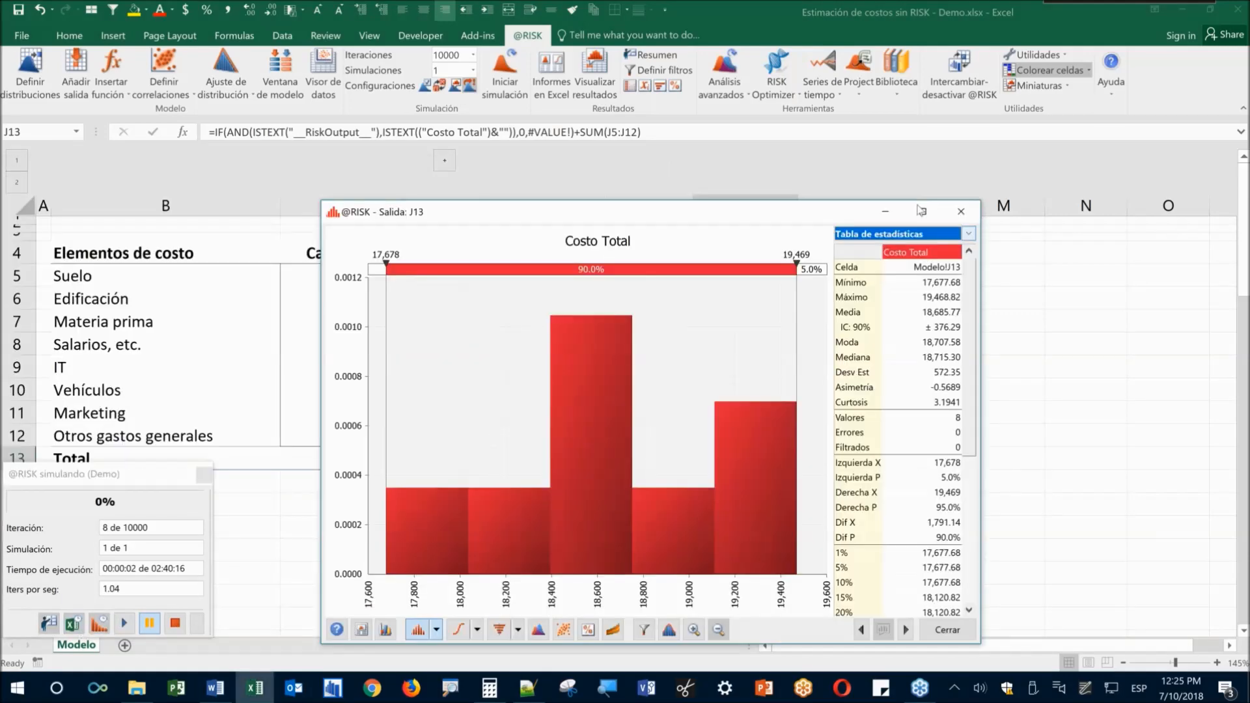
# Shrink and move the results window off the cost columns, then resume the simulation
pyautogui.moveTo(560, 212); pyautogui.dragTo(949, 157)
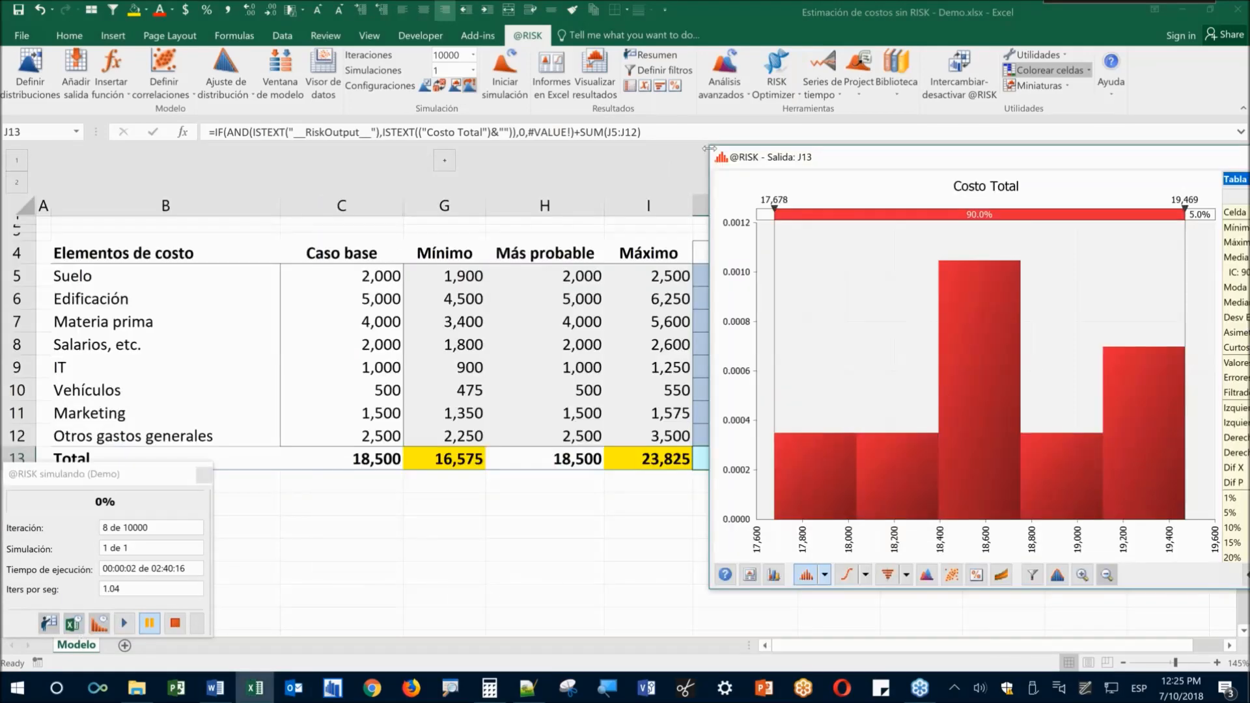
pyautogui.moveTo(710, 149); pyautogui.dragTo(712, 149)
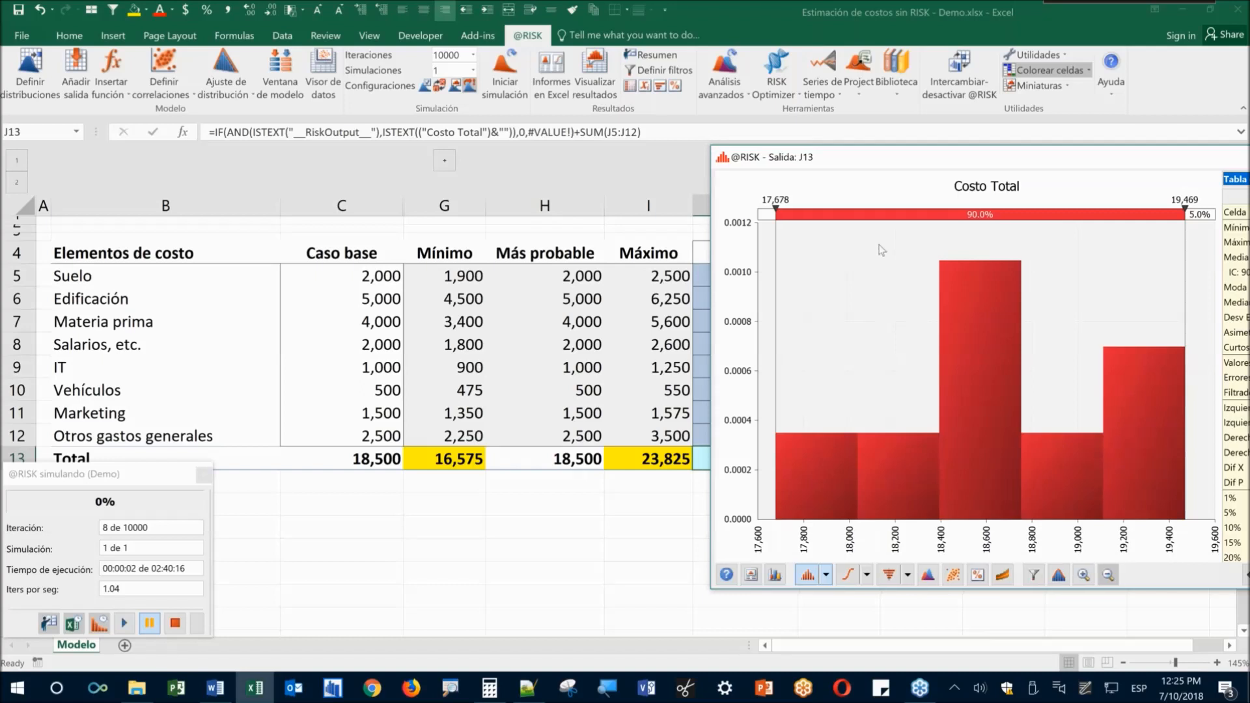
pyautogui.moveTo(879, 244); pyautogui.dragTo(888, 248)
pyautogui.moveTo(977, 255); pyautogui.dragTo(920, 139)
pyautogui.click(125, 624)
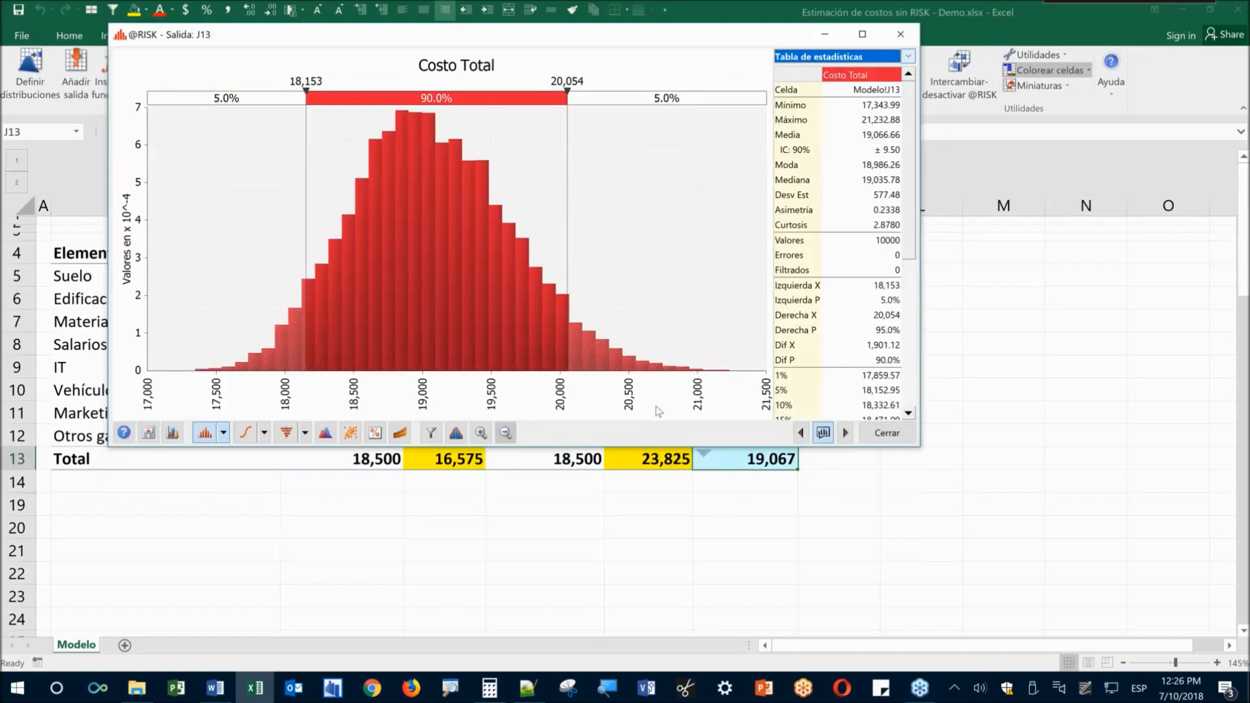
# Move the finished Costo Total histogram window down to uncover the ribbon
pyautogui.moveTo(512, 41); pyautogui.dragTo(572, 133)
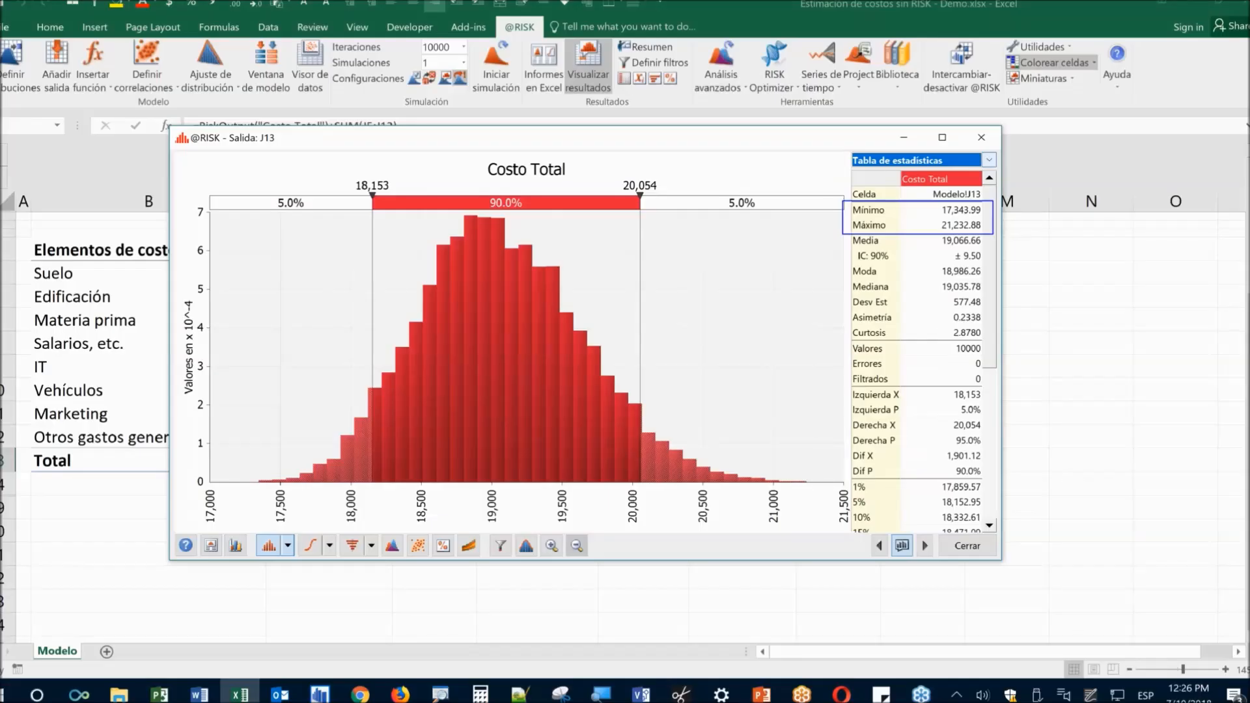
# Add custom marker X1 labelled 'Original = 18500' to the Costo Total histogram via Chart Options
pyautogui.rightClick(691, 311)
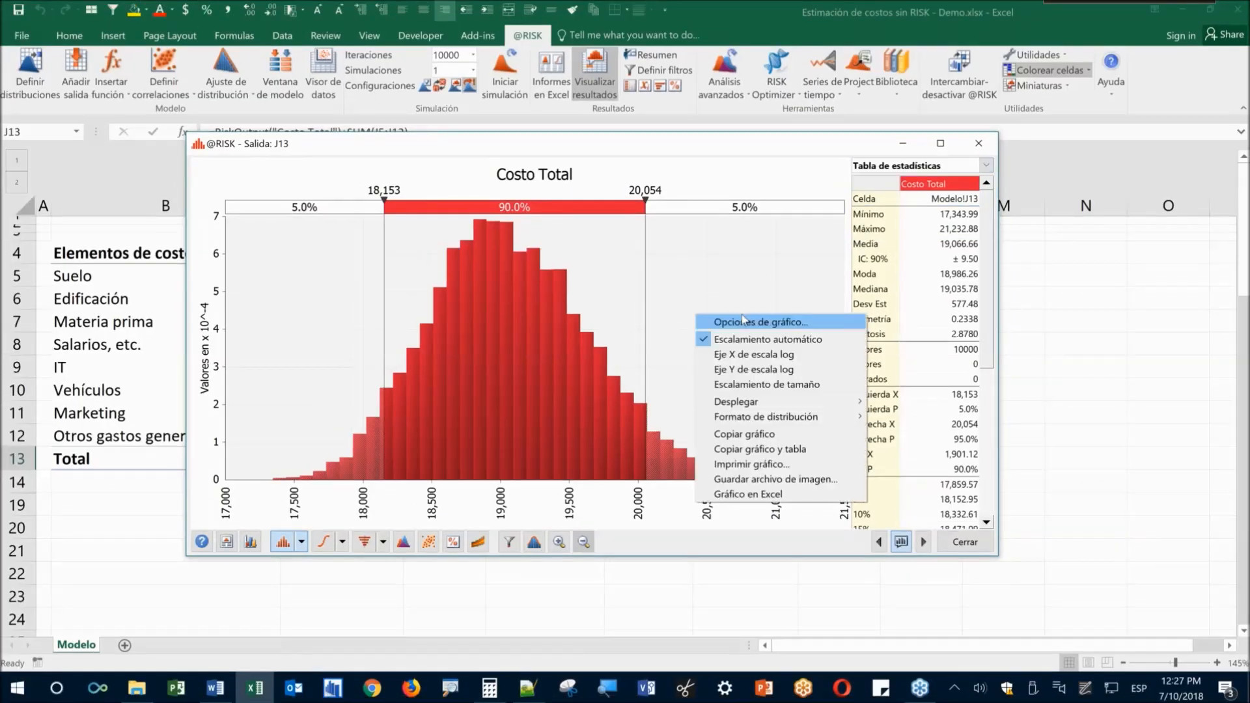
pyautogui.click(735, 322)
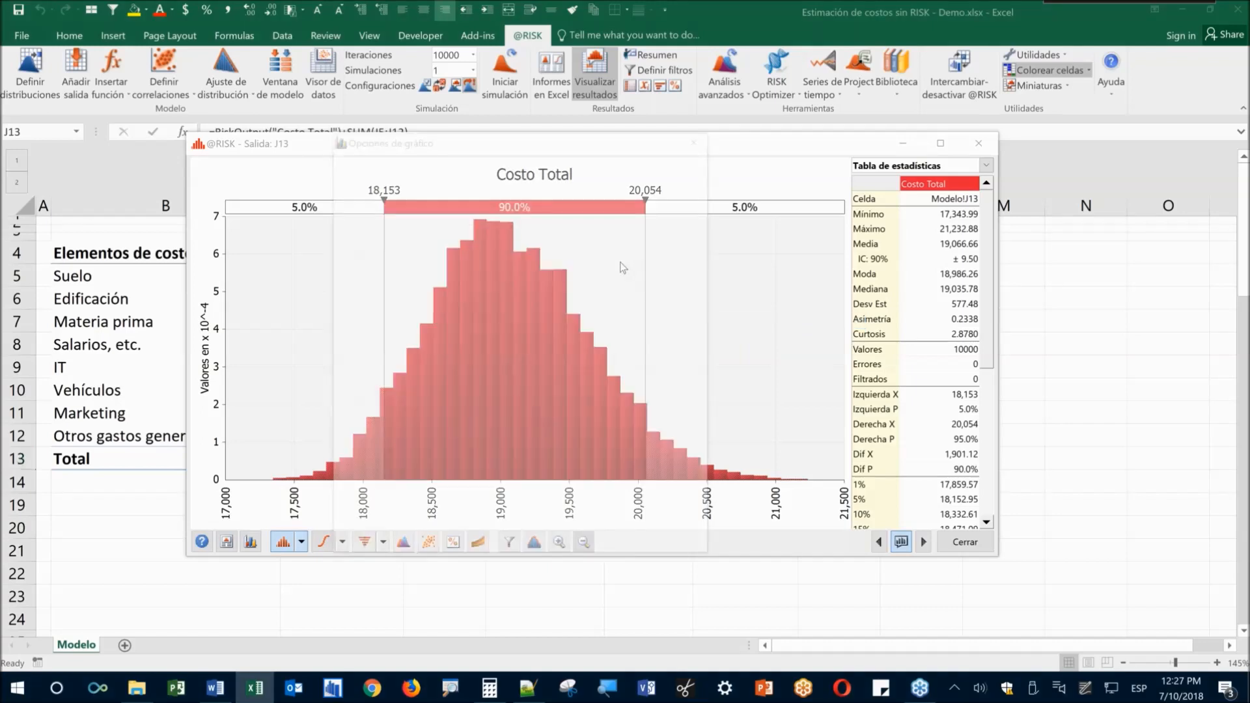
pyautogui.click(609, 155)
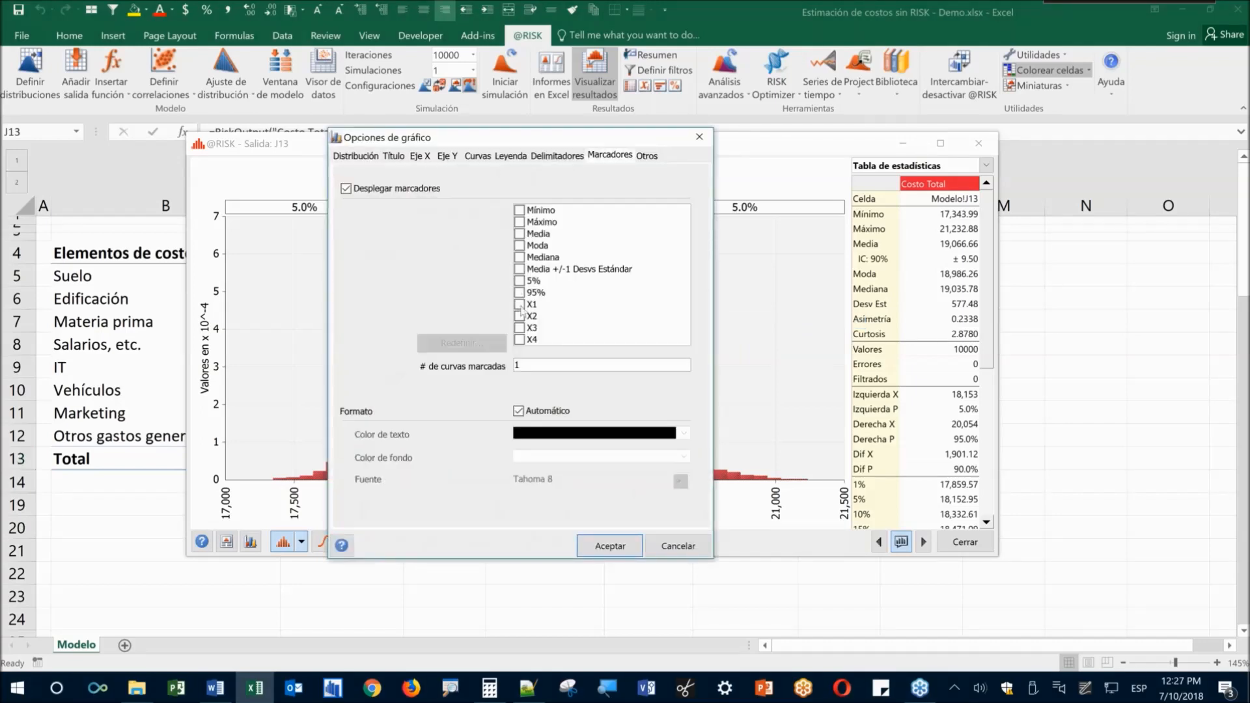
pyautogui.click(519, 304)
pyautogui.click(469, 344)
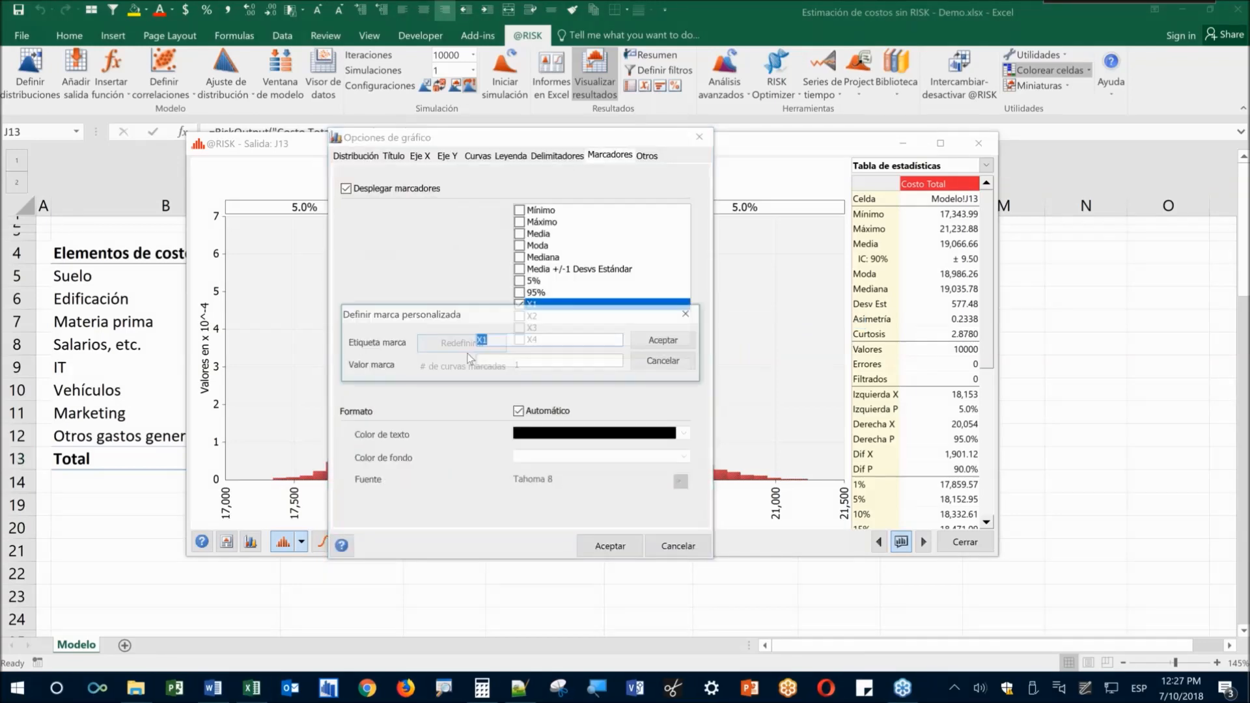
pyautogui.write('Original = ')
pyautogui.write('1850')
pyautogui.write('0')
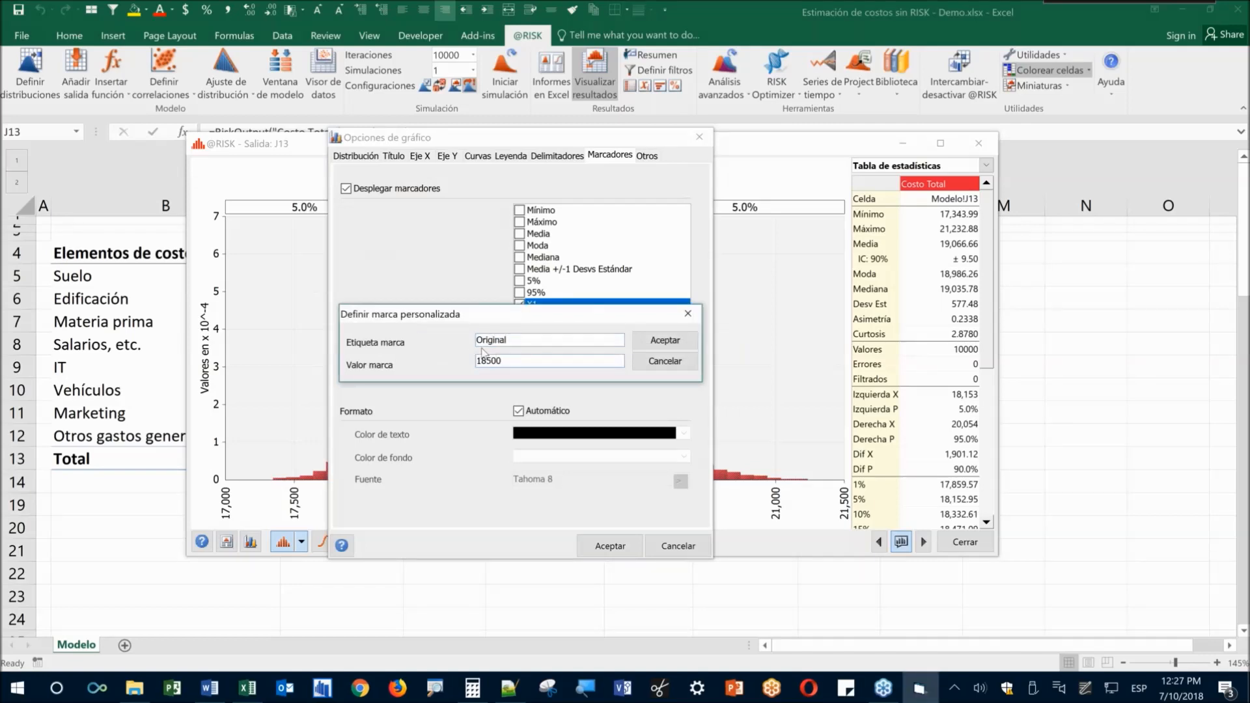
pyautogui.click(664, 340)
pyautogui.click(606, 545)
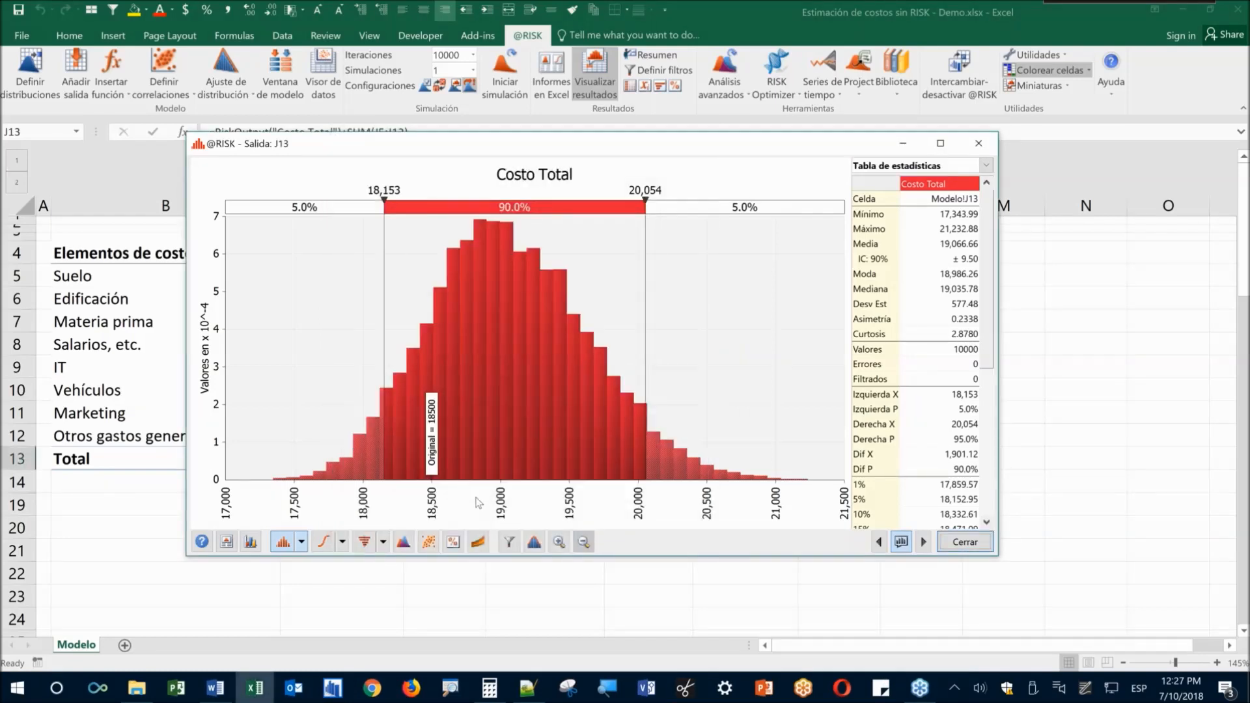
pyautogui.click(385, 190)
# Put the left delimiter at 18,500, ink-mark the left tail, and open Windows Ink Workspace
pyautogui.write('18,5')
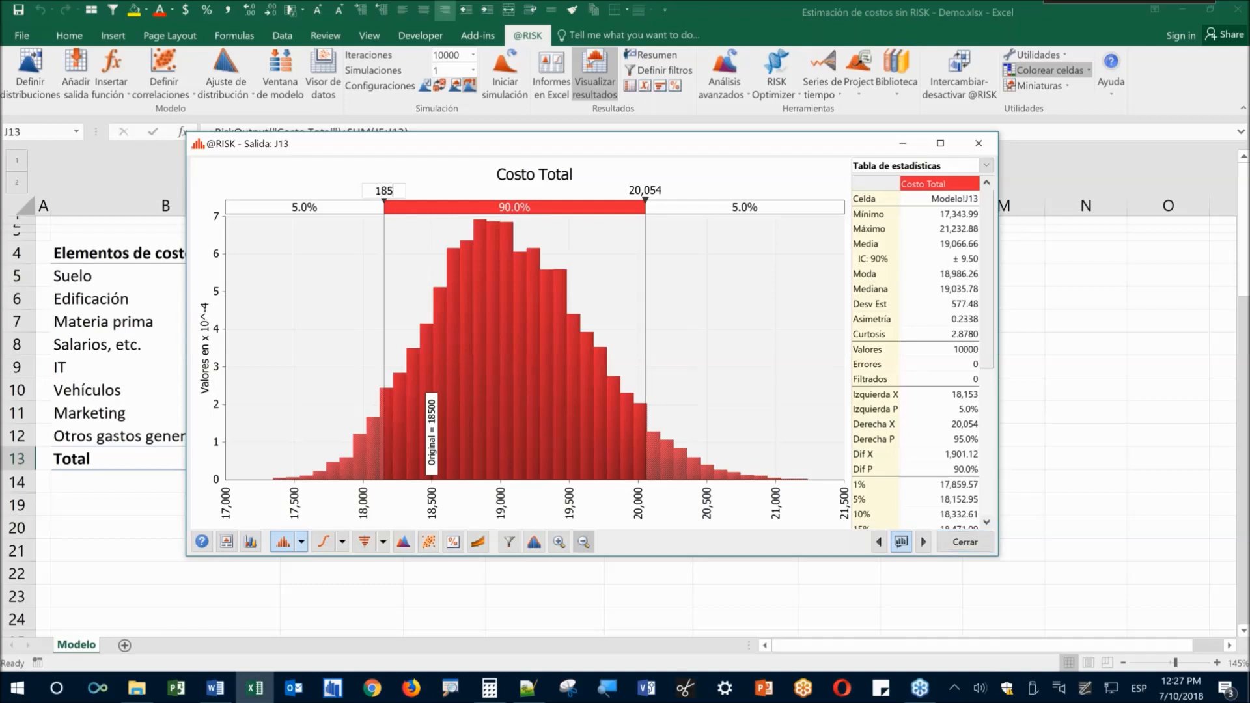
pyautogui.write('00')
pyautogui.press('Return')
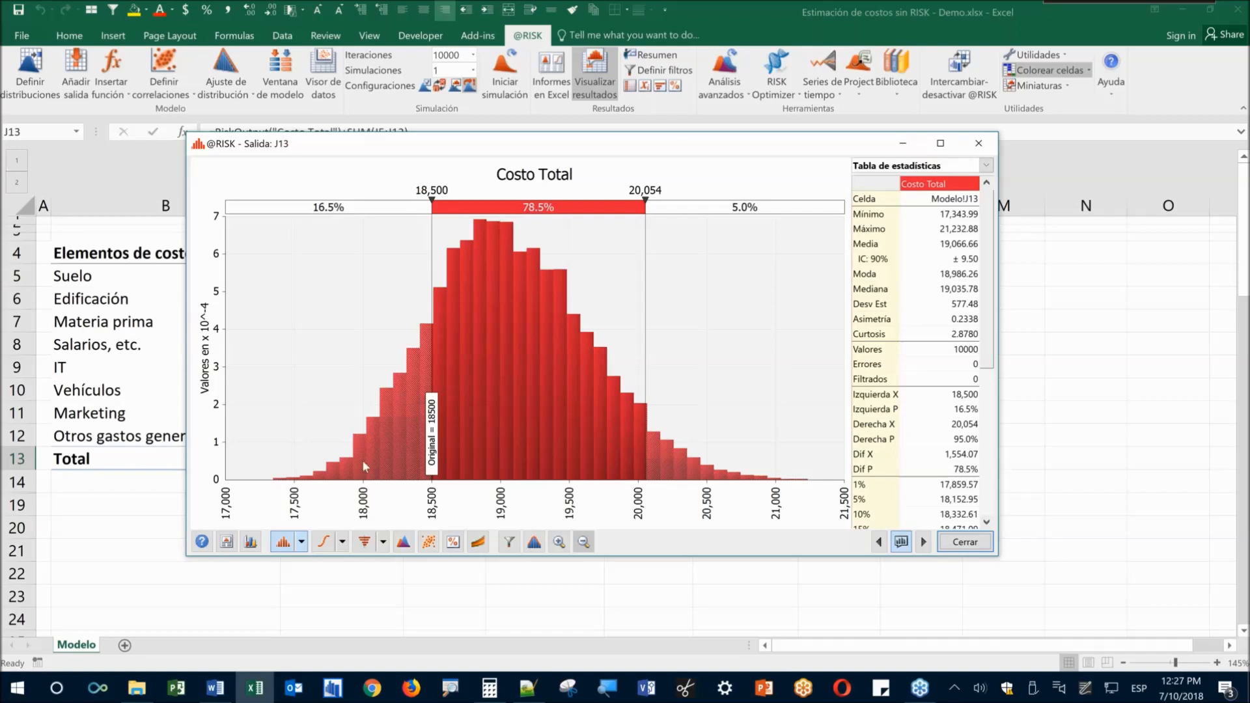
pyautogui.moveTo(317, 473)
pyautogui.mouseDown()
pyautogui.moveTo(389, 413)
pyautogui.moveTo(420, 328)
pyautogui.moveTo(417, 471)
pyautogui.moveTo(338, 480)
pyautogui.mouseUp()
pyautogui.moveTo(416, 452)
pyautogui.mouseDown()
pyautogui.moveTo(400, 474)
pyautogui.moveTo(347, 476)
pyautogui.mouseUp()
pyautogui.moveTo(299, 262)
pyautogui.mouseDown()
pyautogui.moveTo(343, 361)
pyautogui.moveTo(357, 338)
pyautogui.moveTo(317, 367)
pyautogui.mouseUp()
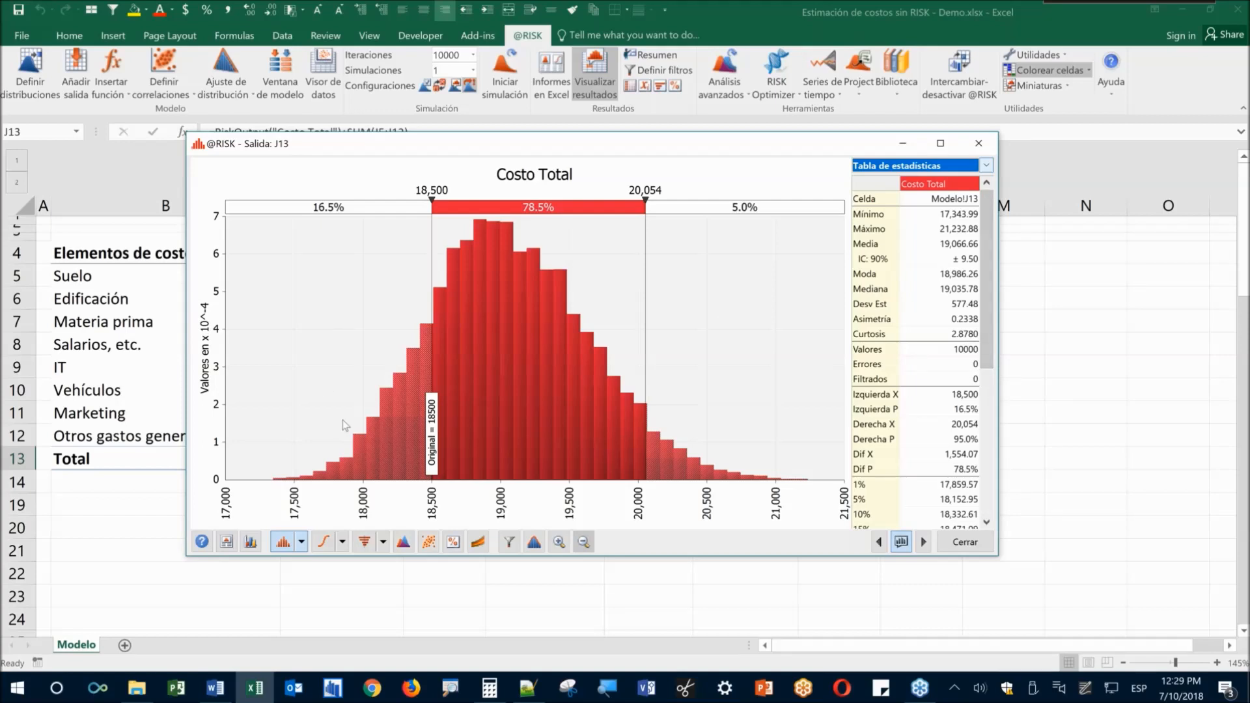
pyautogui.press('super+w')
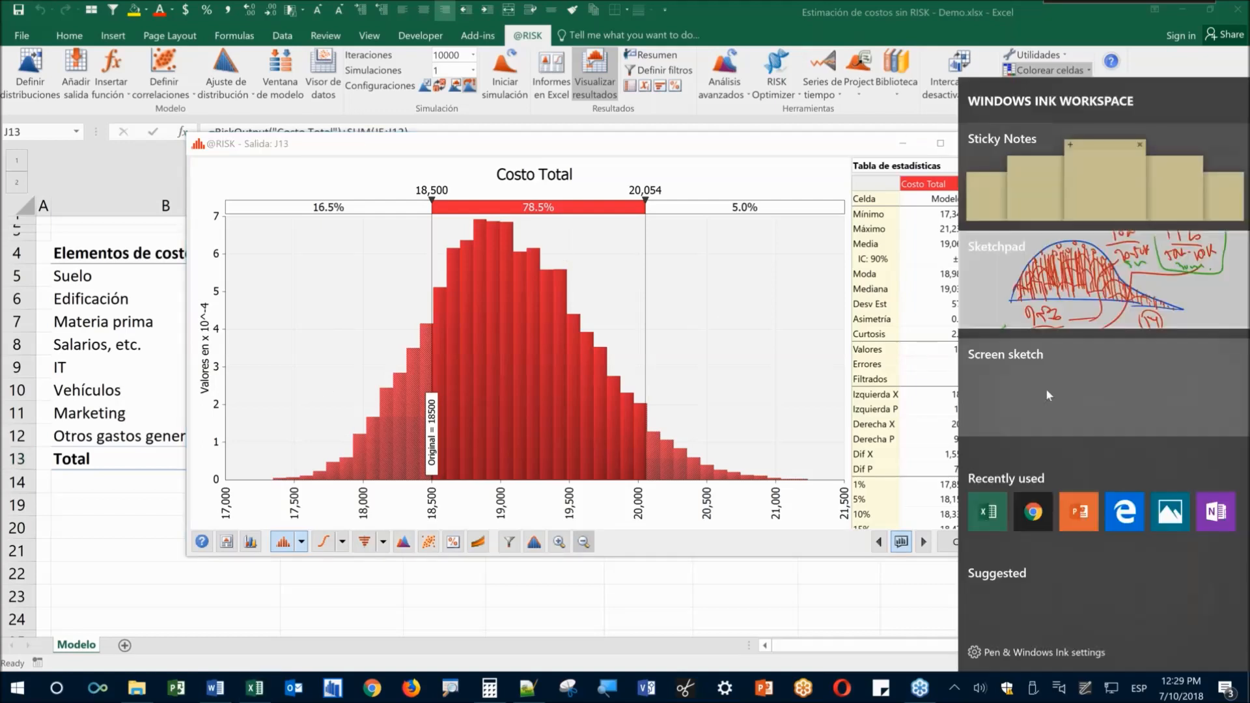
# Sketch an outline by the statistics table and an arrow at Valores, then close
pyautogui.click(1047, 390)
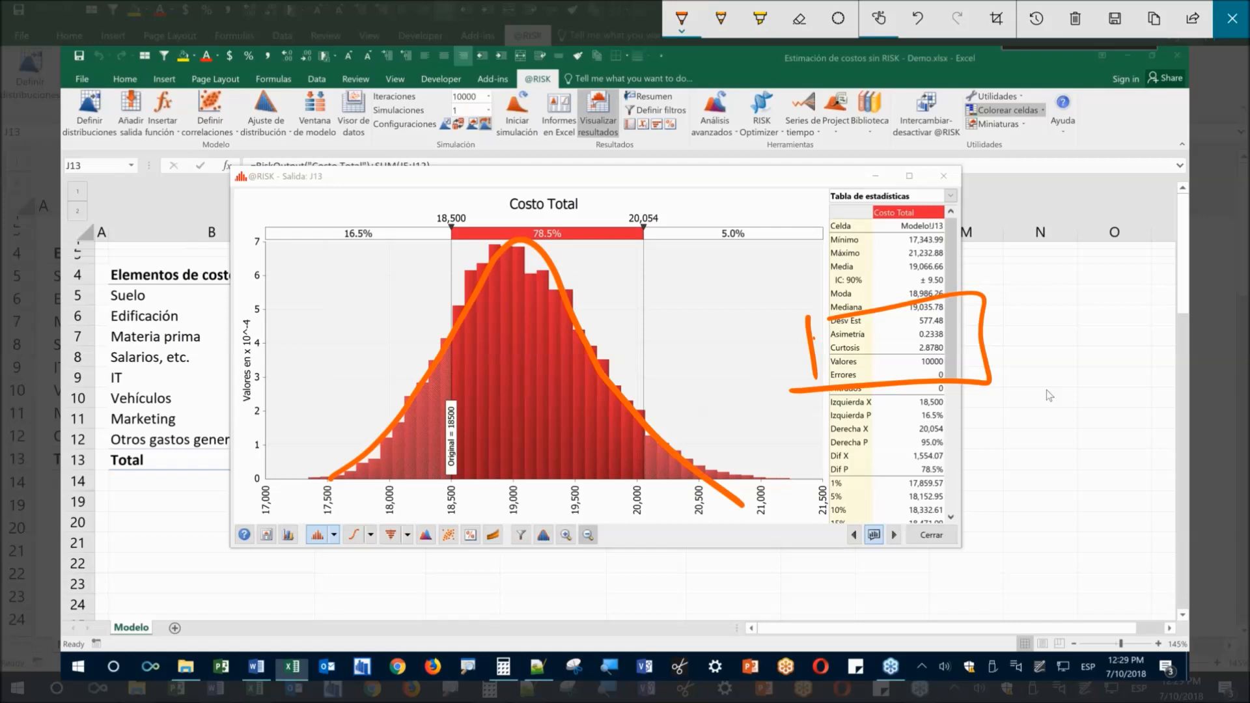
pyautogui.moveTo(990, 383); pyautogui.dragTo(1058, 456)
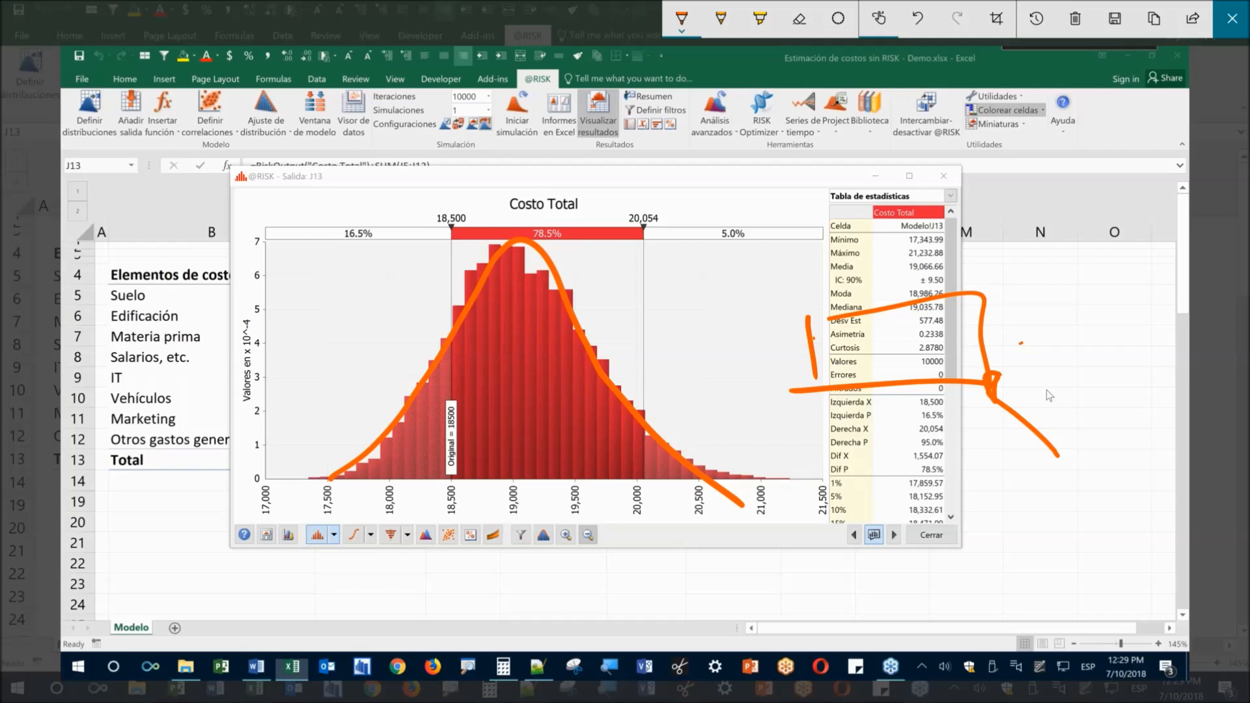
pyautogui.moveTo(1021, 344)
pyautogui.mouseDown()
pyautogui.moveTo(960, 366)
pyautogui.moveTo(940, 360)
pyautogui.mouseUp()
pyautogui.click(1232, 18)
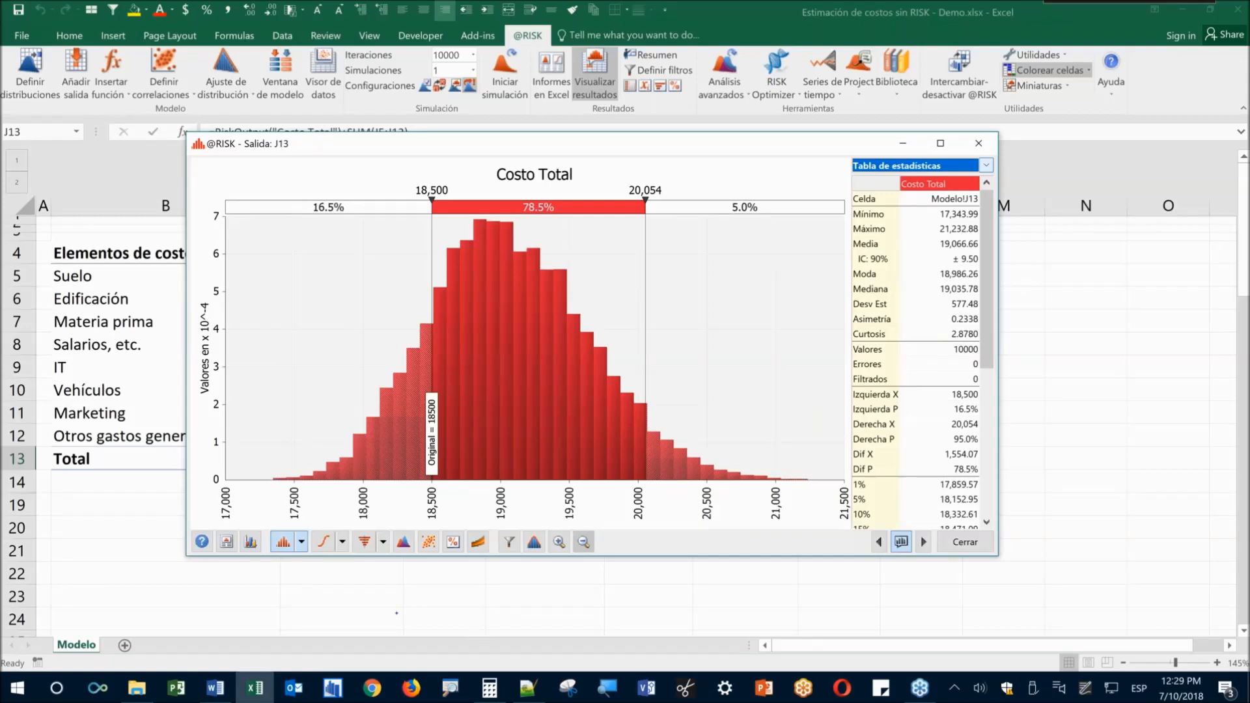
pyautogui.moveTo(818, 677)
pyautogui.mouseDown()
pyautogui.moveTo(1010, 578)
pyautogui.moveTo(723, 365)
pyautogui.mouseUp()
pyautogui.moveTo(670, 406)
pyautogui.mouseDown()
pyautogui.moveTo(650, 422)
pyautogui.moveTo(783, 497)
pyautogui.mouseUp()
pyautogui.moveTo(780, 454); pyautogui.dragTo(699, 478)
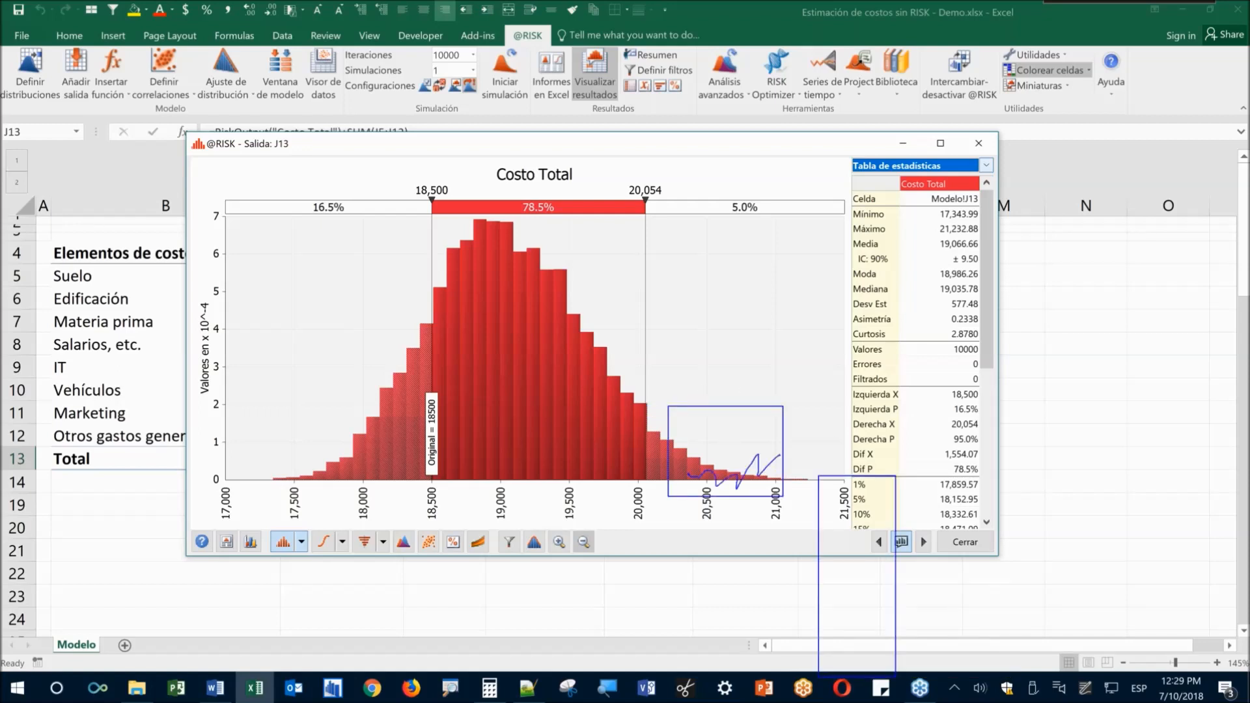
pyautogui.press('Escape')
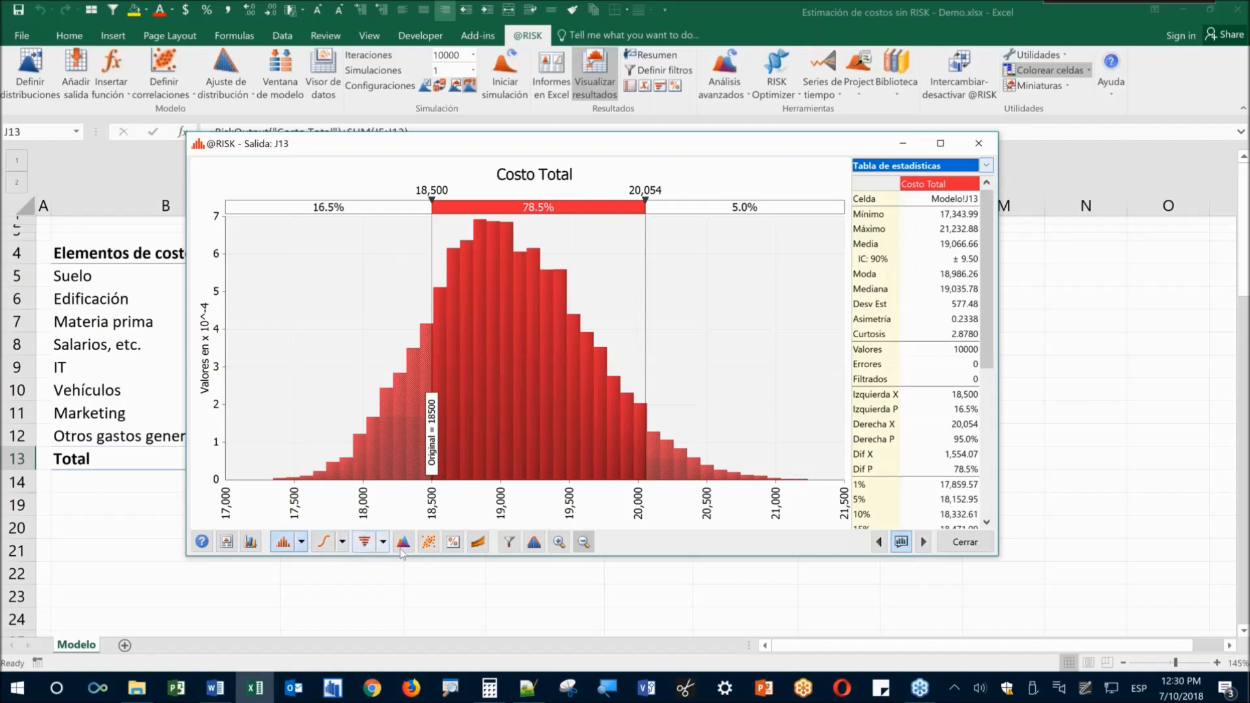
pyautogui.click(323, 542)
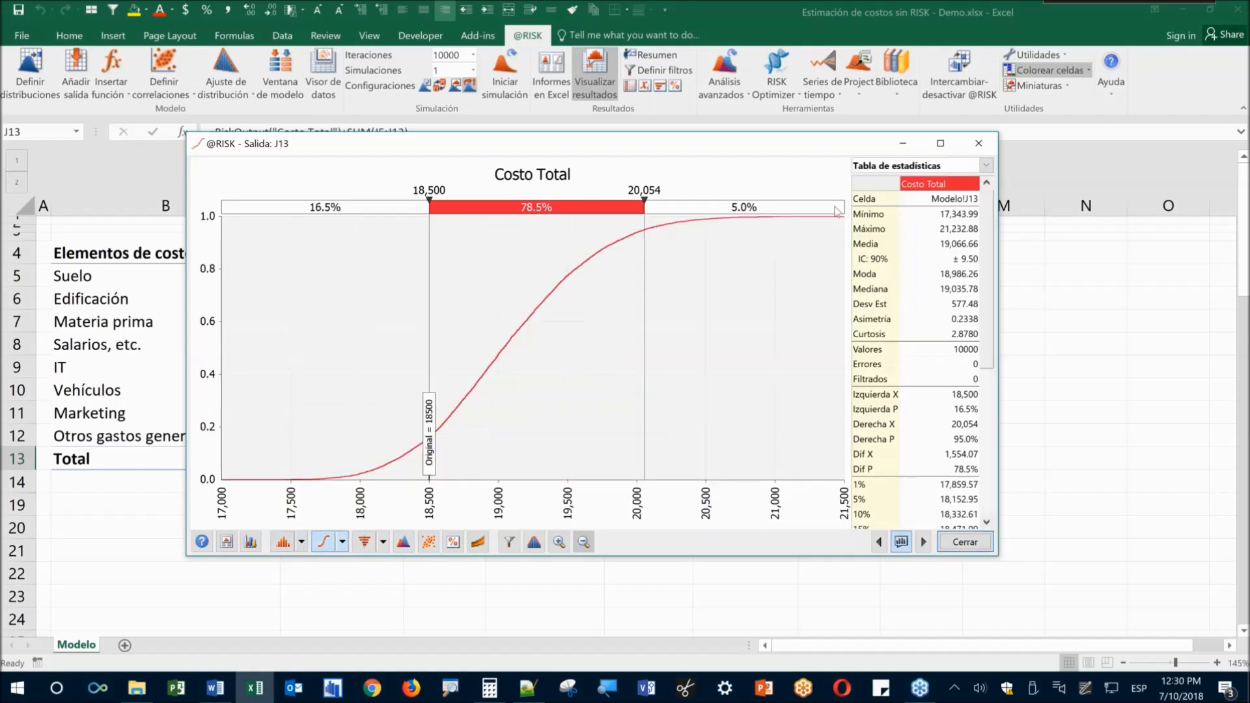
pyautogui.click(342, 542)
pyautogui.click(390, 575)
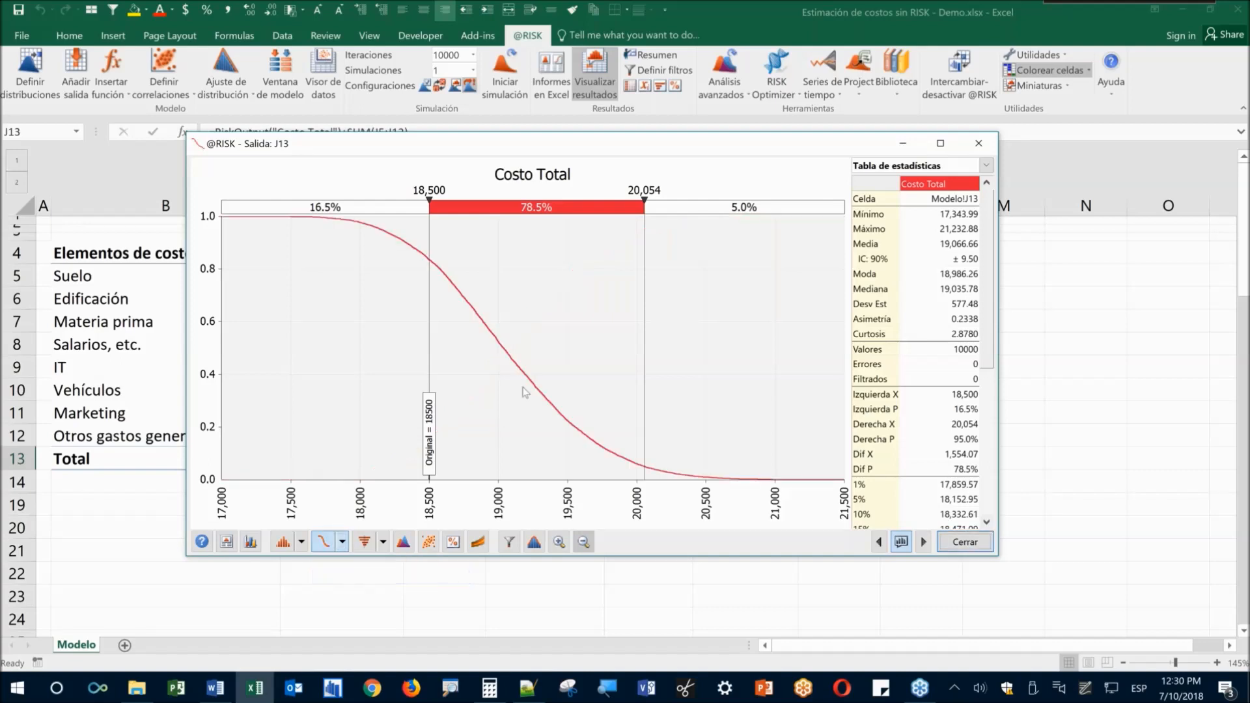
pyautogui.click(302, 542)
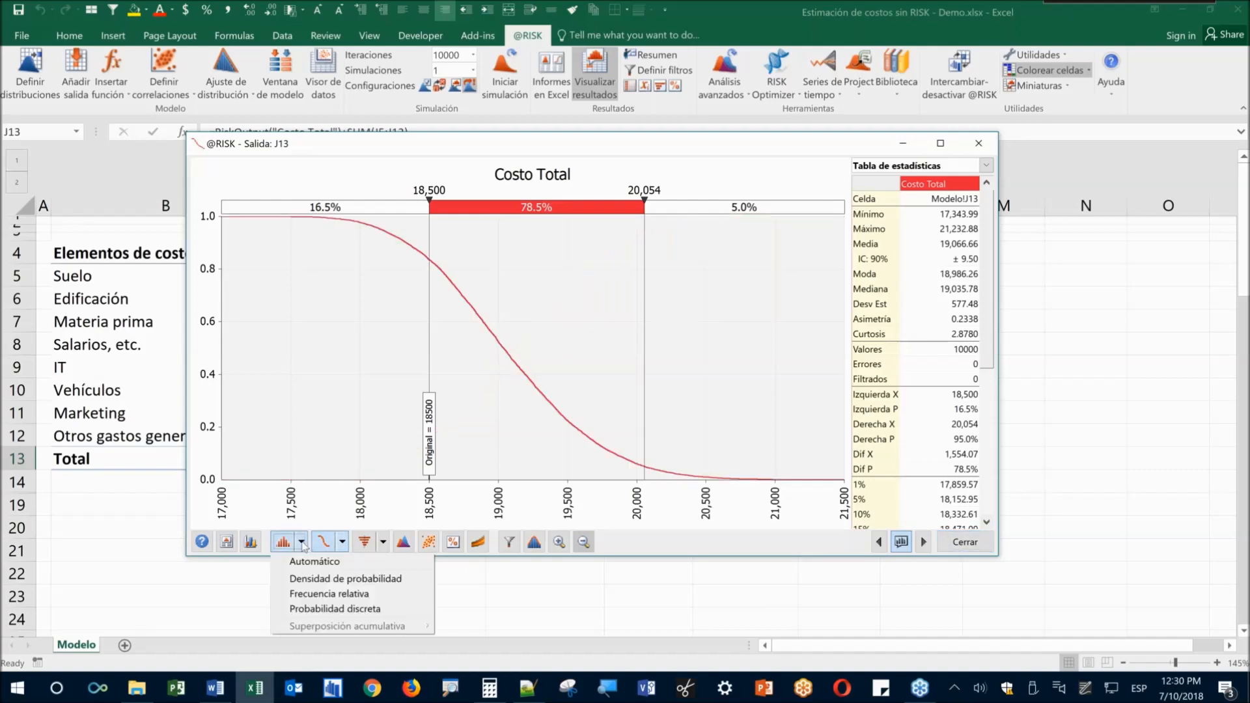
pyautogui.click(300, 578)
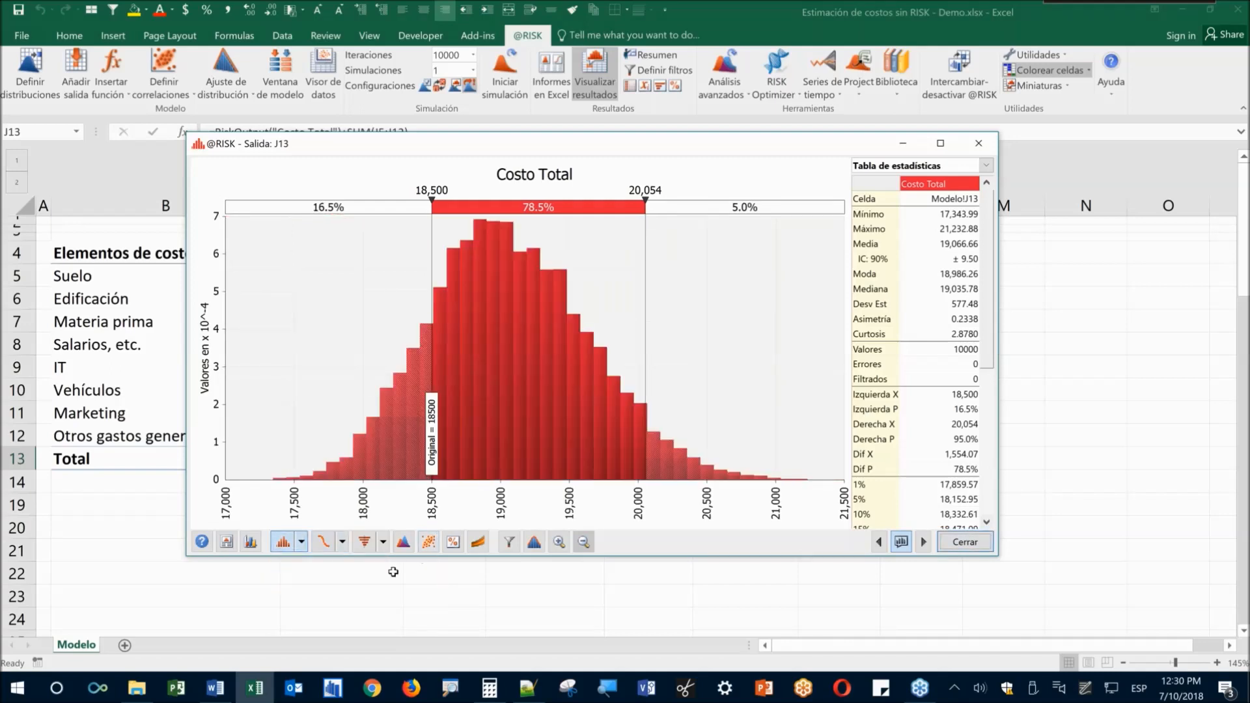
pyautogui.click(383, 542)
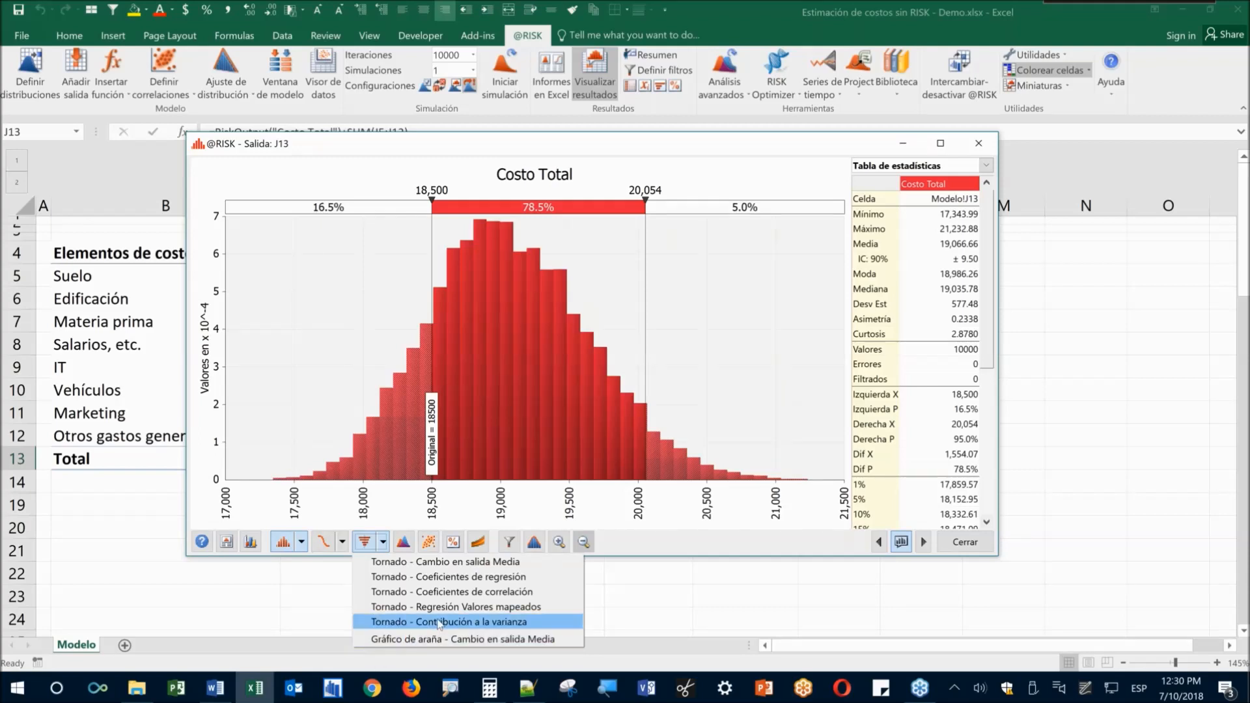
# Show Costo Total as a contribution-to-variance tornado and ink-box the top three contributors
pyautogui.click(440, 622)
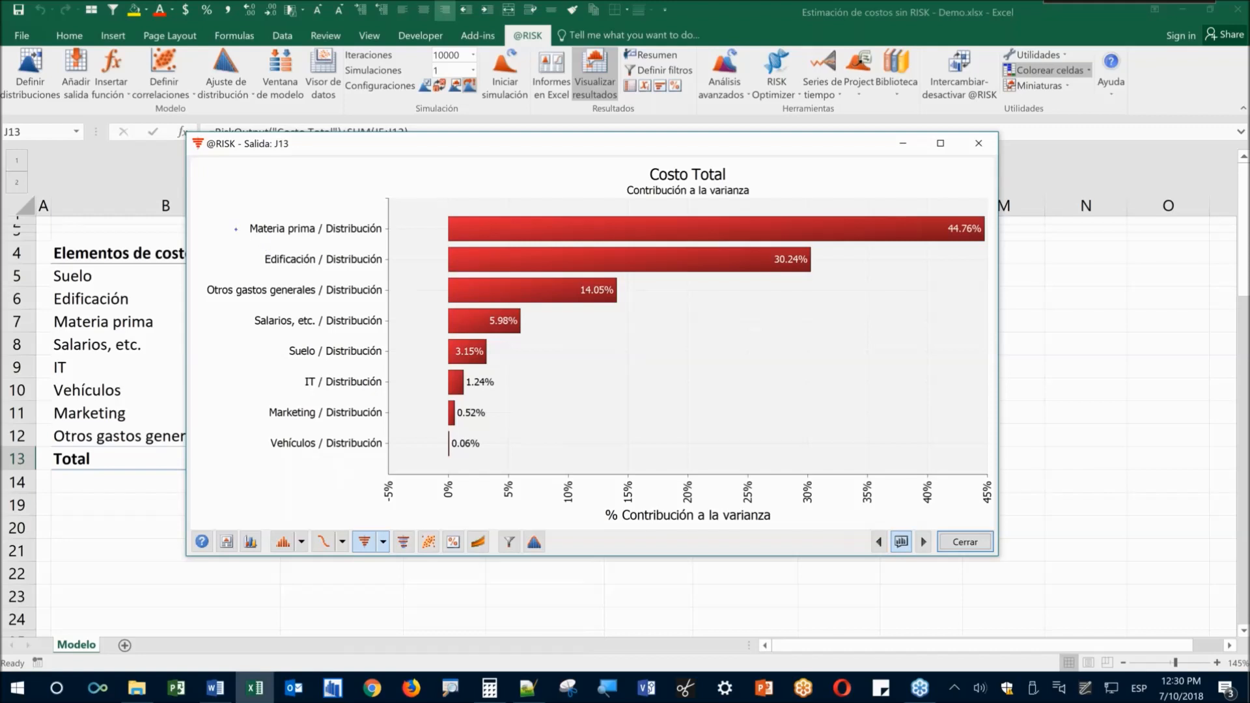
pyautogui.moveTo(187, 207); pyautogui.dragTo(1004, 296)
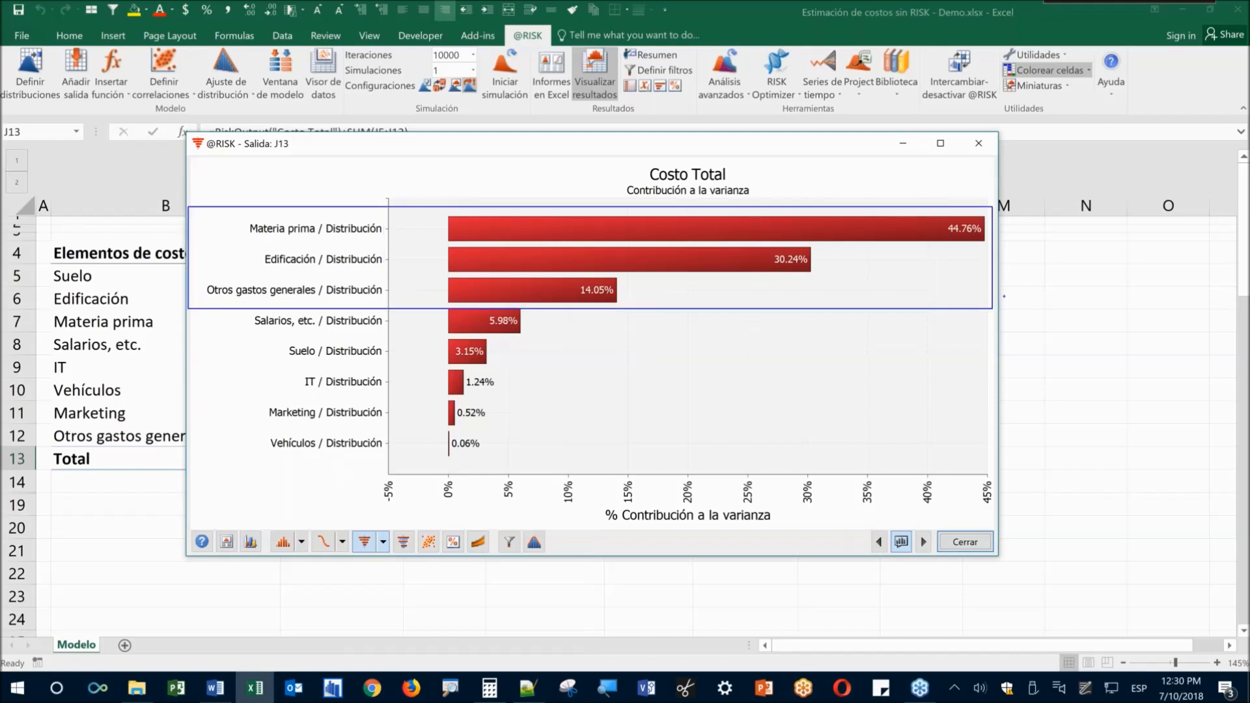
pyautogui.moveTo(922, 277); pyautogui.dragTo(955, 344)
pyautogui.moveTo(920, 282); pyautogui.dragTo(975, 290)
pyautogui.press('Escape')
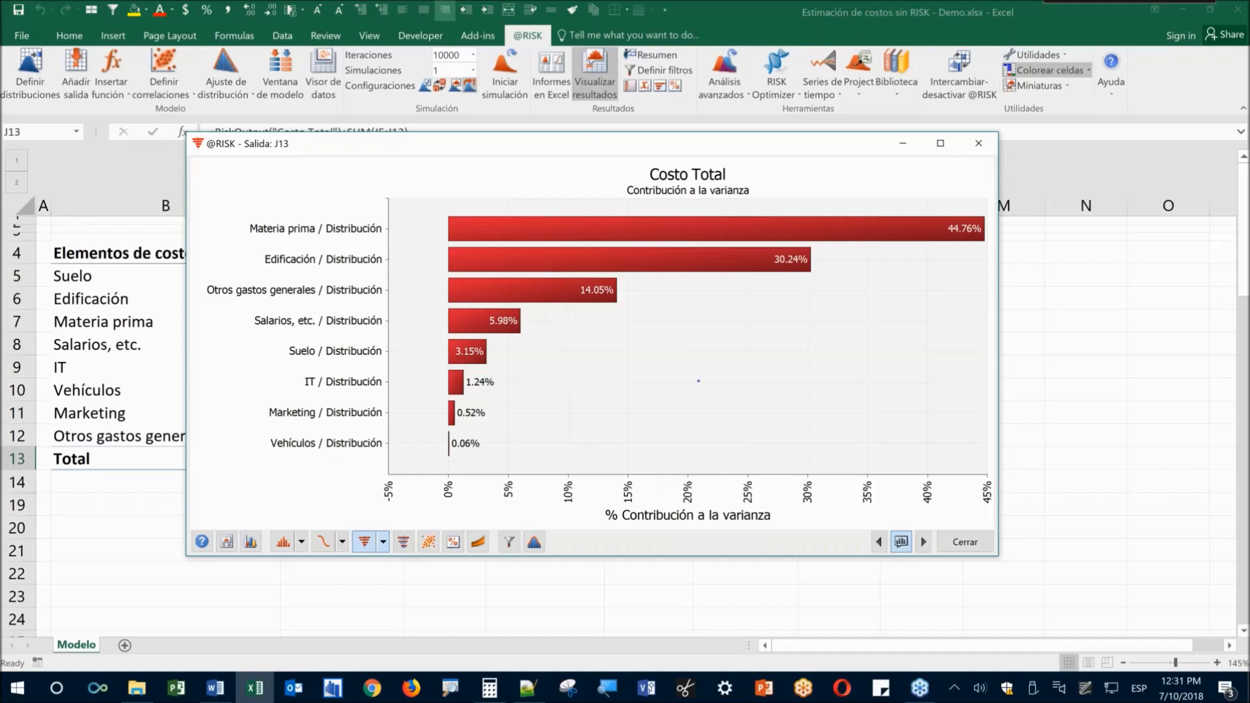
# Annotate 'PERT (min, mp, max)' and 'AltPert(lower, mean, upper, %)' on screen, then clear it
pyautogui.write('PERT (m')
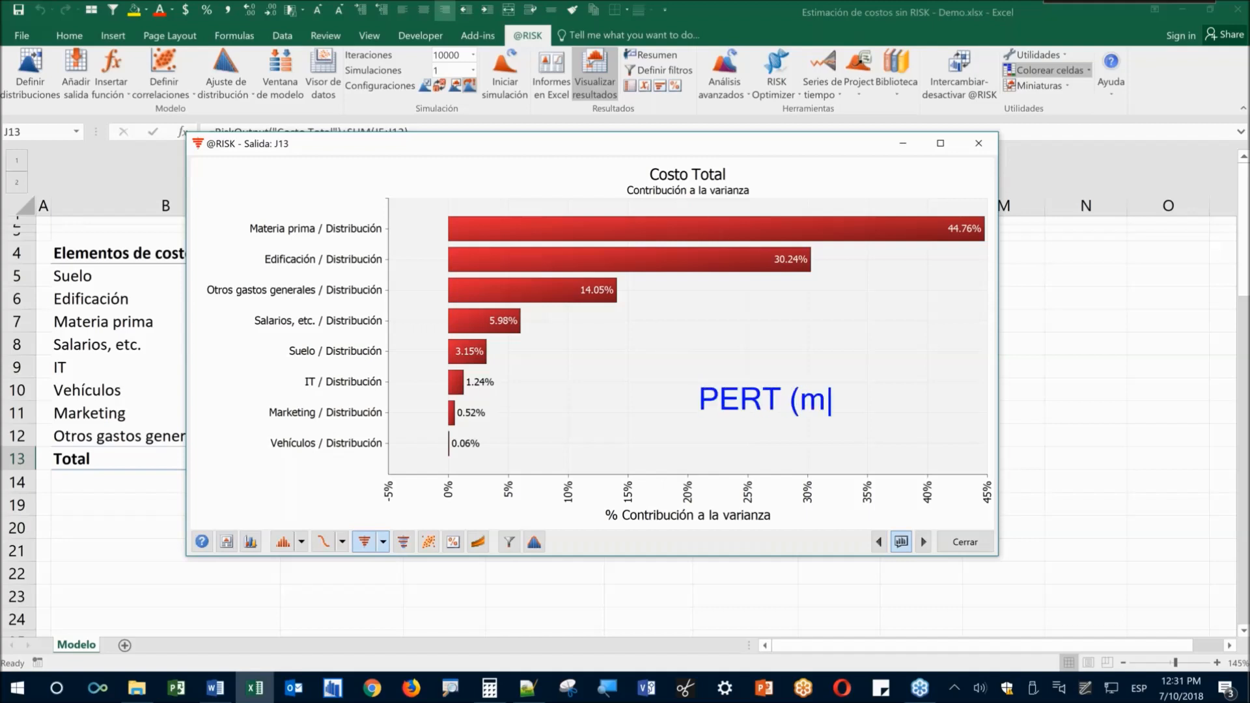
pyautogui.write('in, mp, max)')
pyautogui.press('Return')
pyautogui.write('AltPert(')
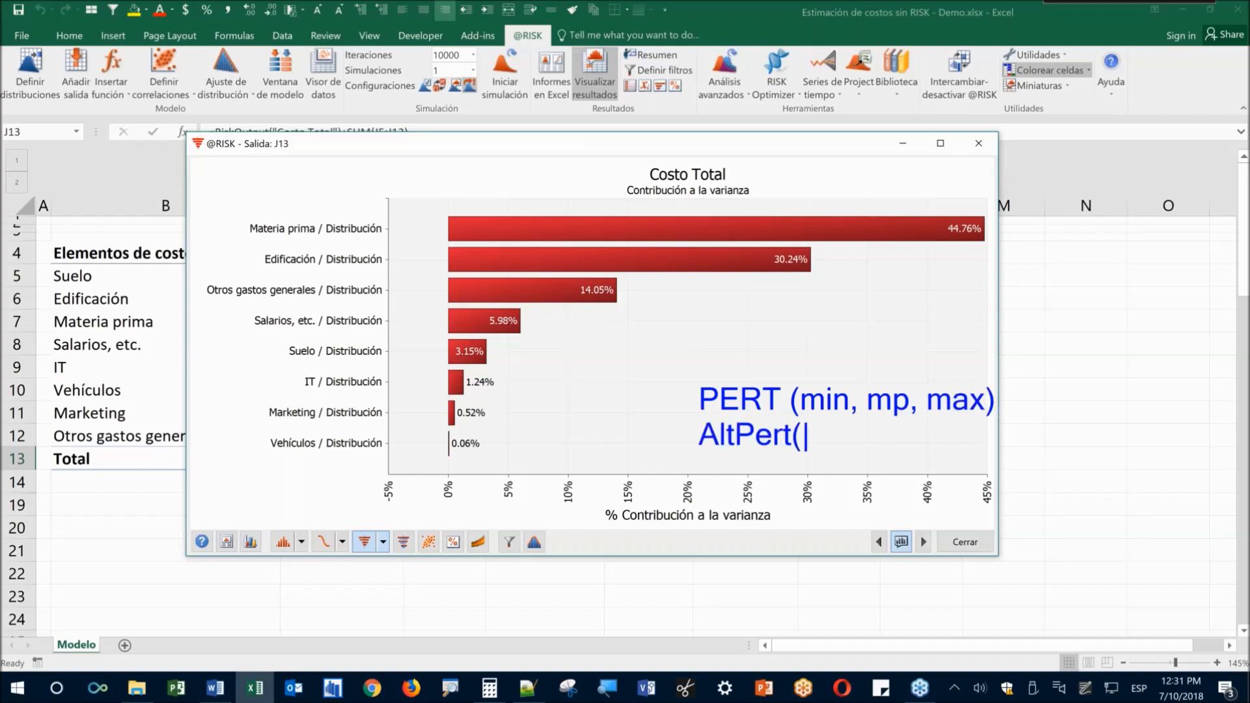
pyautogui.write('lower, me')
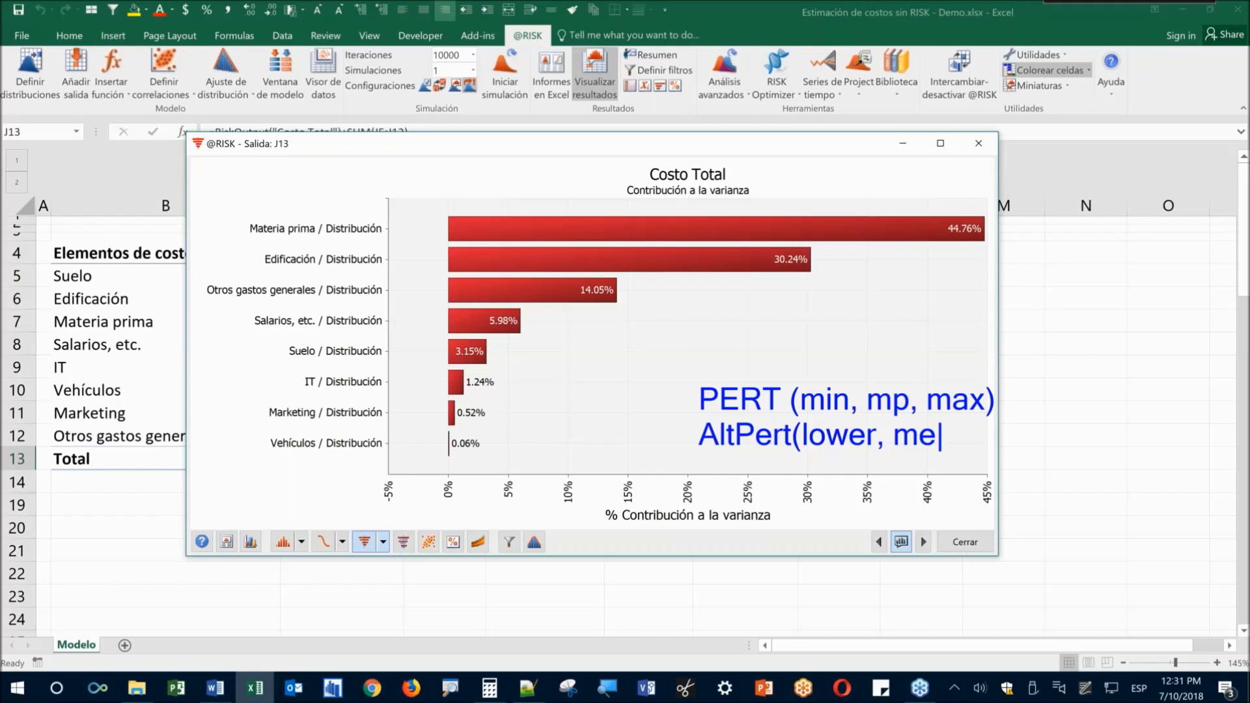
pyautogui.write('an, u')
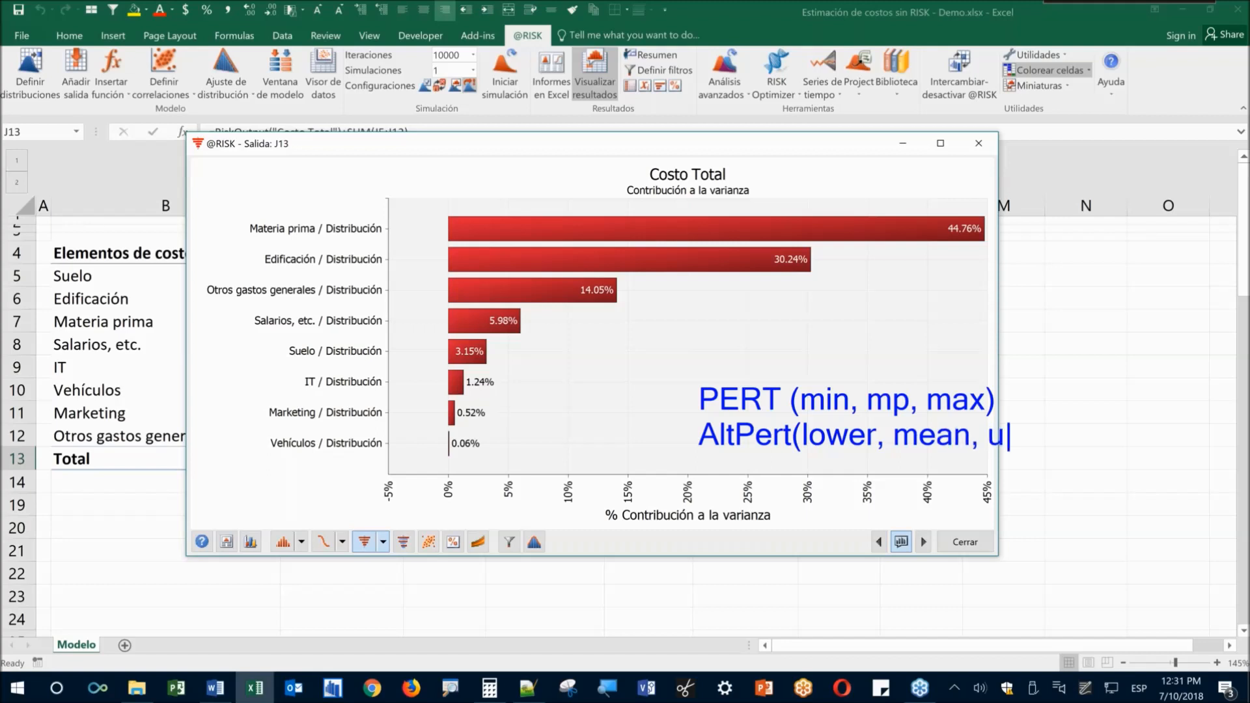
pyautogui.write('pper, %)')
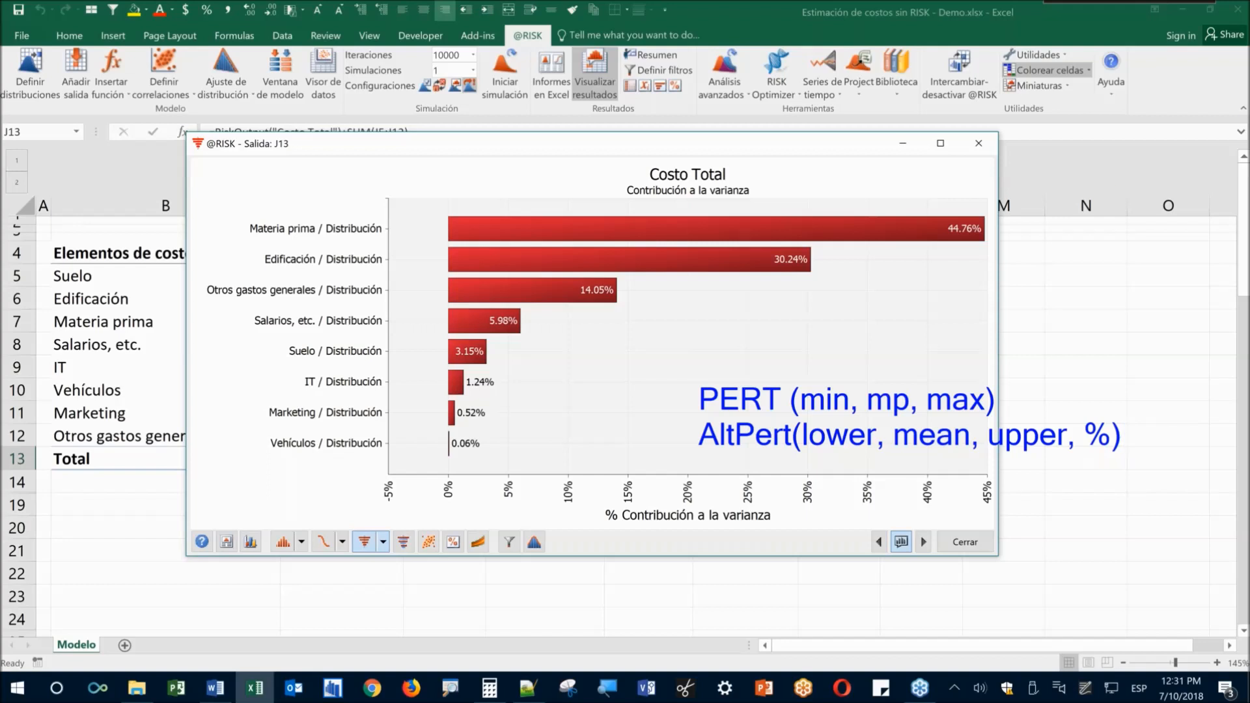
pyautogui.press('Escape')
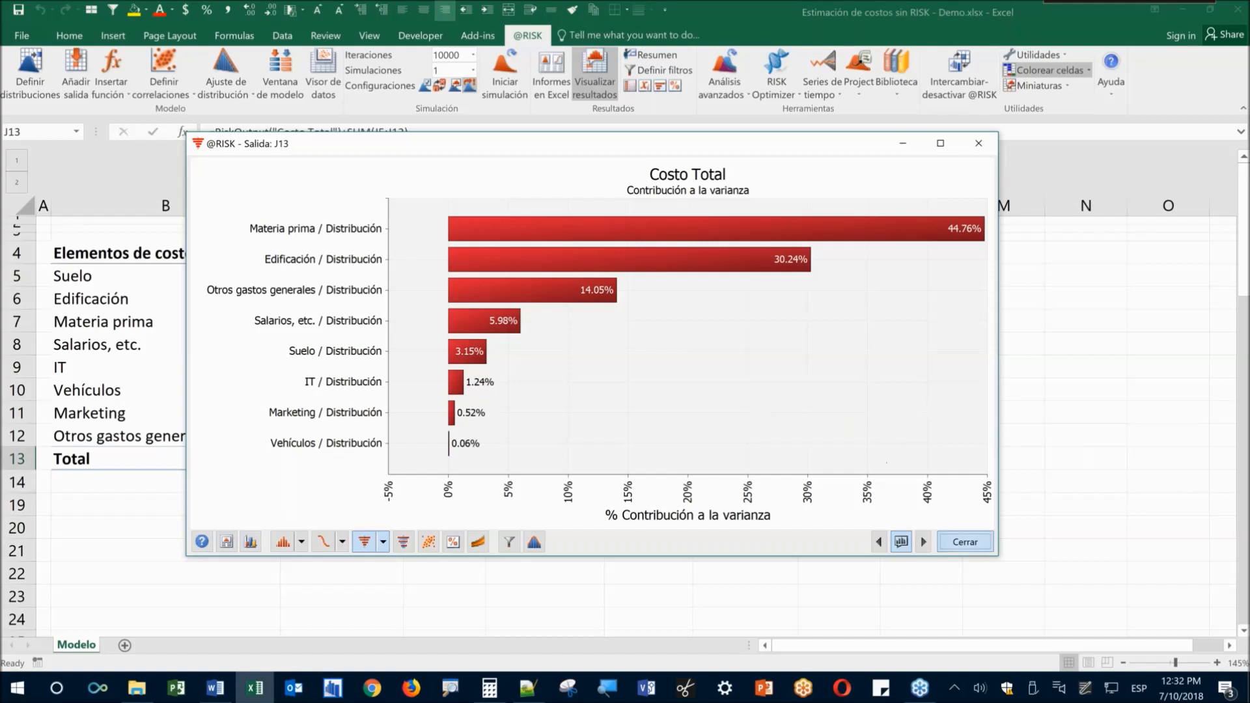
# Close the results, review the cost table, and reopen the simulation results for J13
pyautogui.click(962, 541)
pyautogui.click(381, 437)
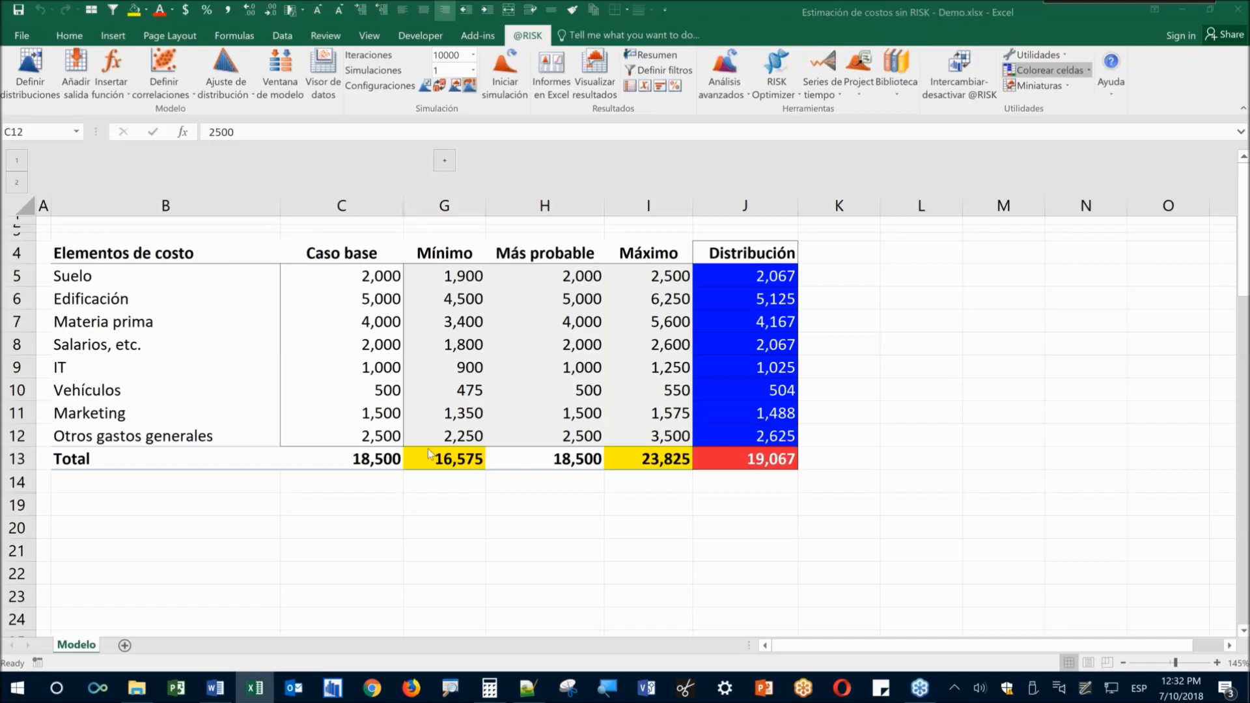
pyautogui.click(669, 507)
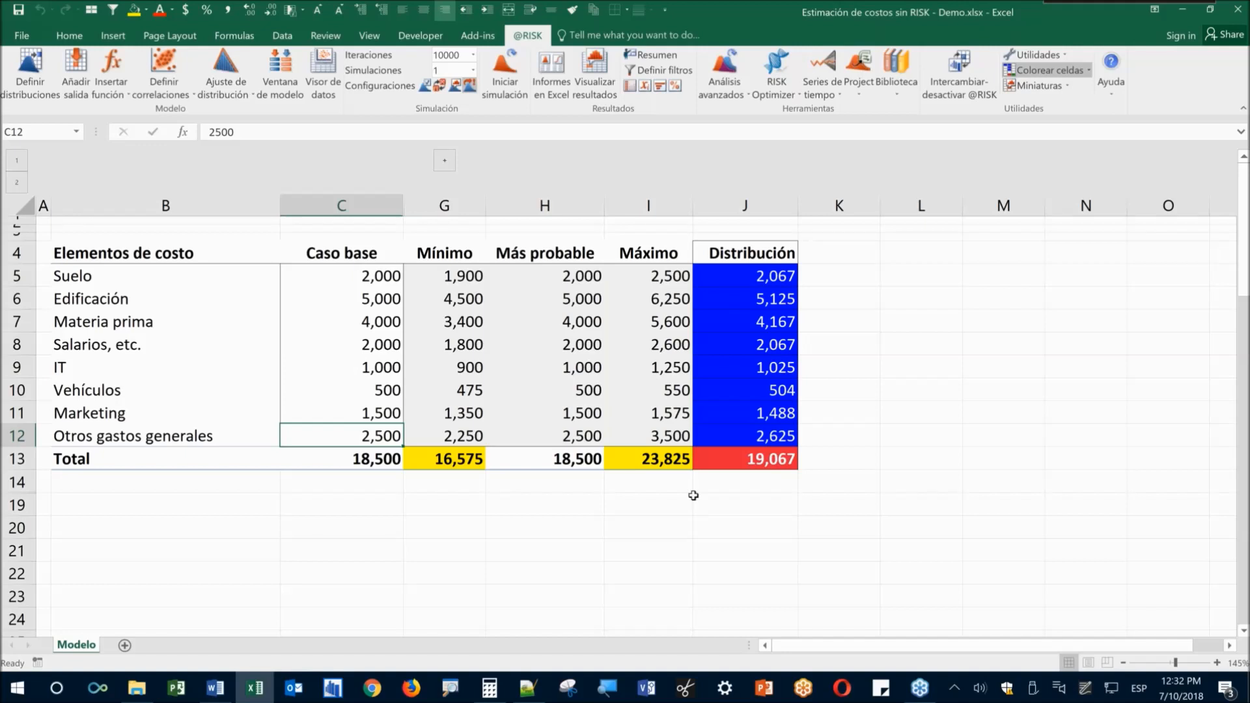
pyautogui.click(719, 464)
pyautogui.click(582, 93)
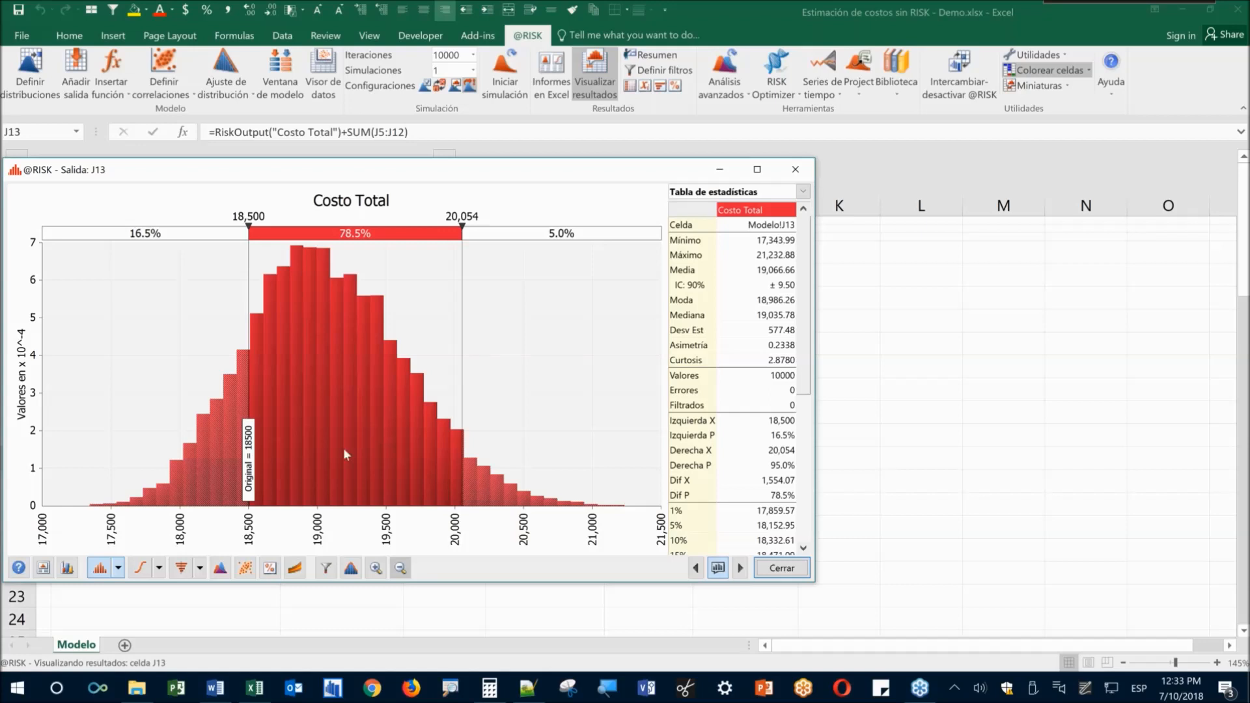
# View the Costo Total contribution-to-variance tornado, then close the results window
pyautogui.click(200, 575)
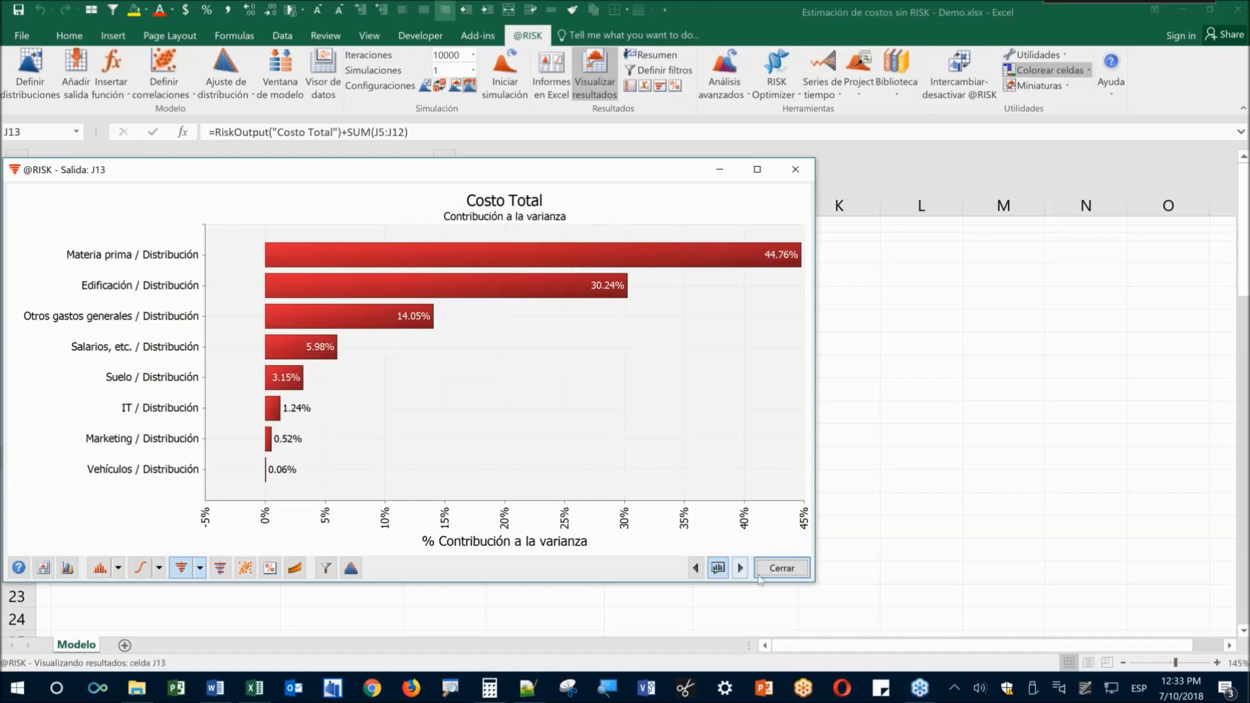
pyautogui.click(782, 571)
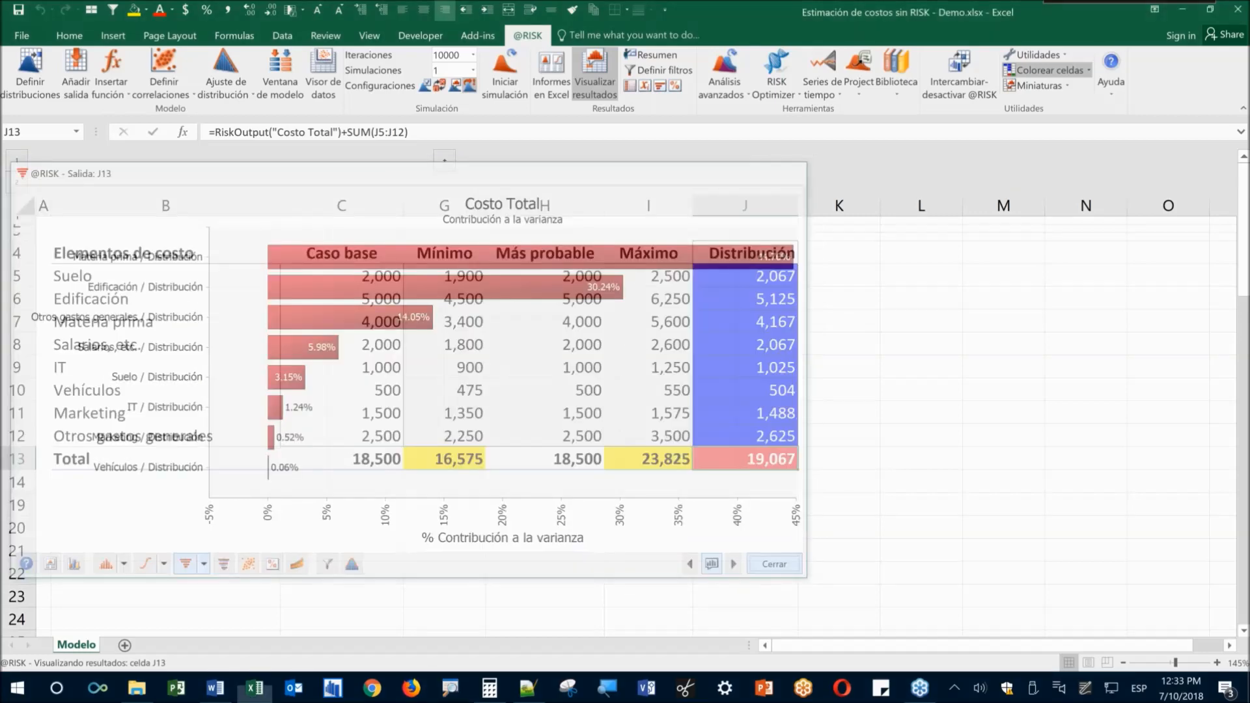
# Replace Materia prima's G7:I7 values with 3000, 3500 and 4000
pyautogui.click(352, 322)
pyautogui.moveTo(649, 322); pyautogui.dragTo(459, 322)
pyautogui.click(544, 367)
pyautogui.click(466, 324)
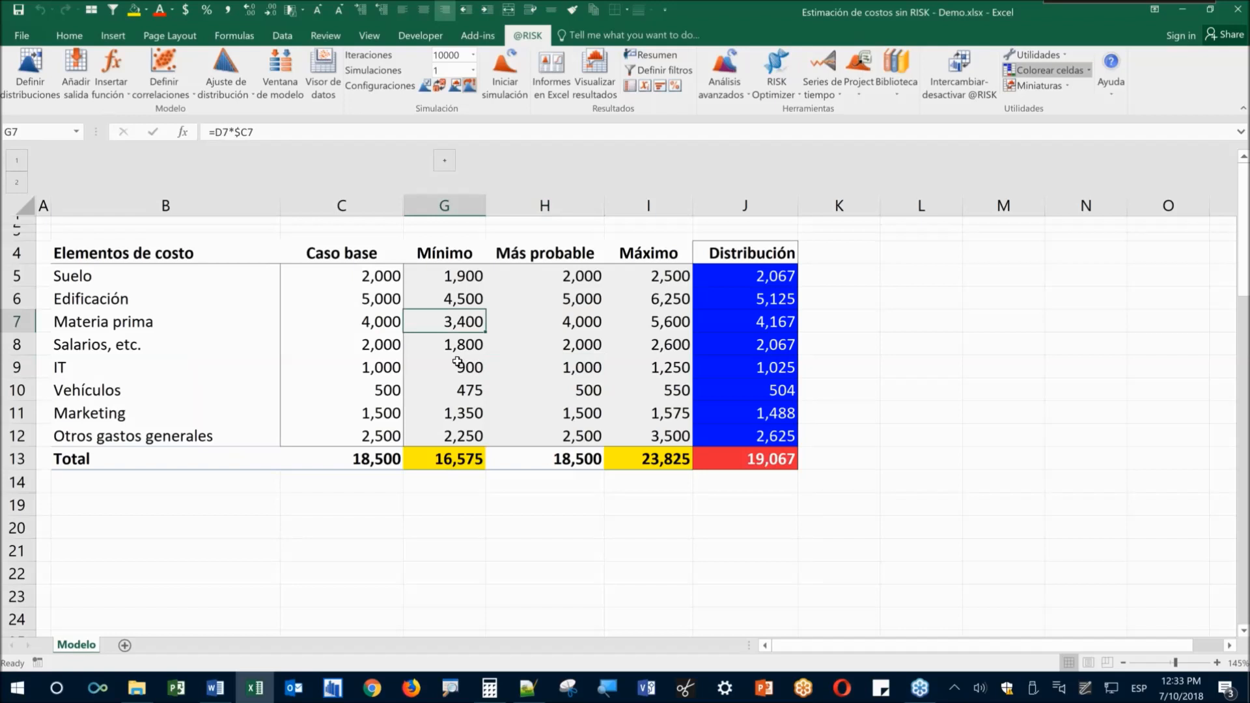
pyautogui.press('F2')
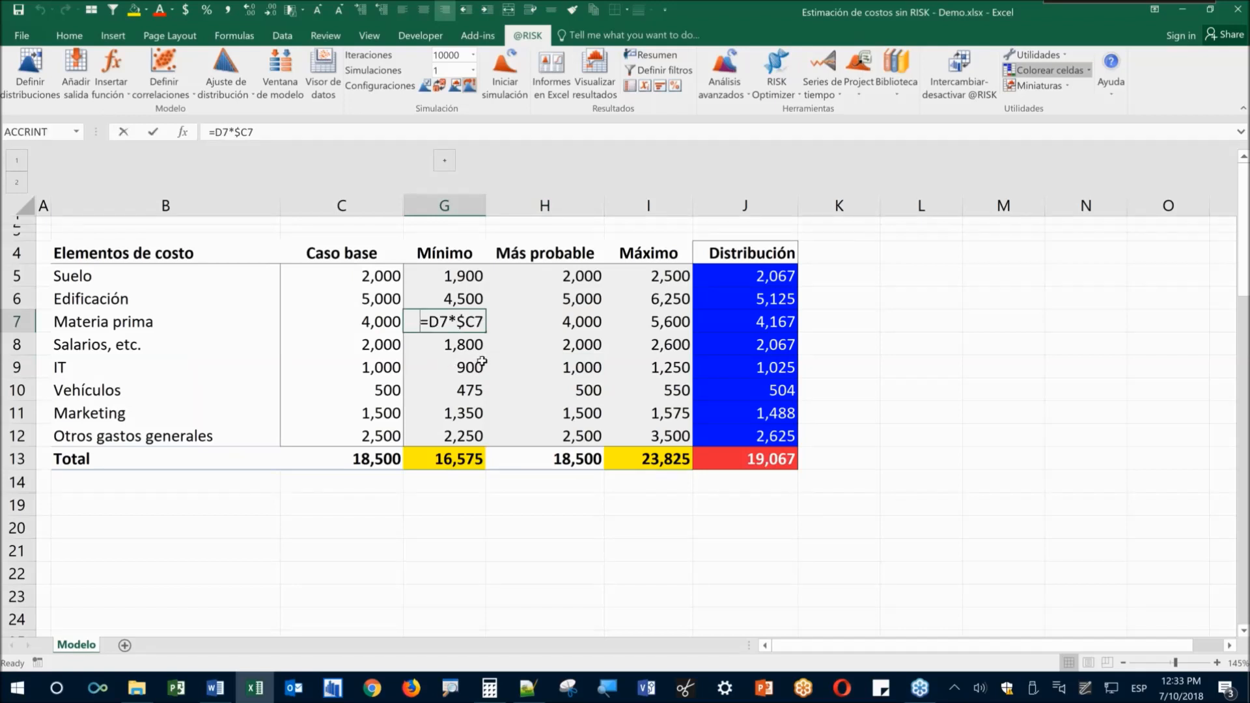
pyautogui.press('Escape')
pyautogui.write('3000')
pyautogui.press('Tab')
pyautogui.press('F2')
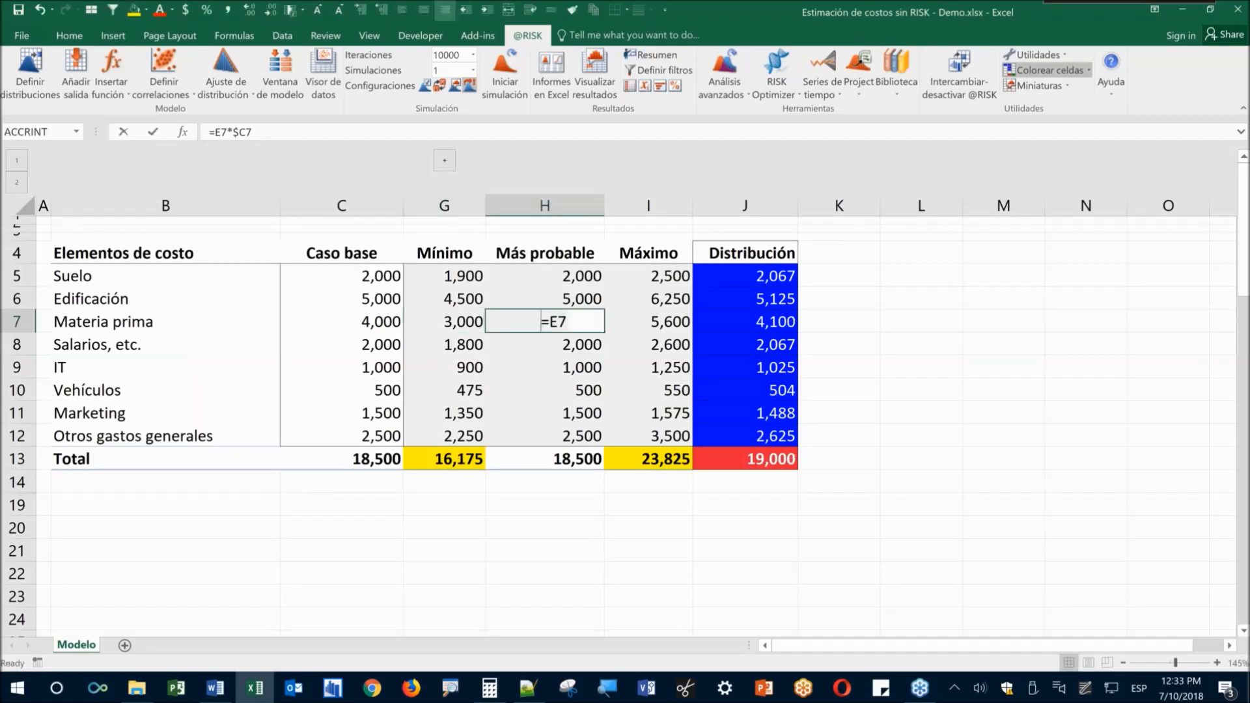
pyautogui.press('Escape')
pyautogui.write('3500')
pyautogui.press('Tab')
pyautogui.write('4000')
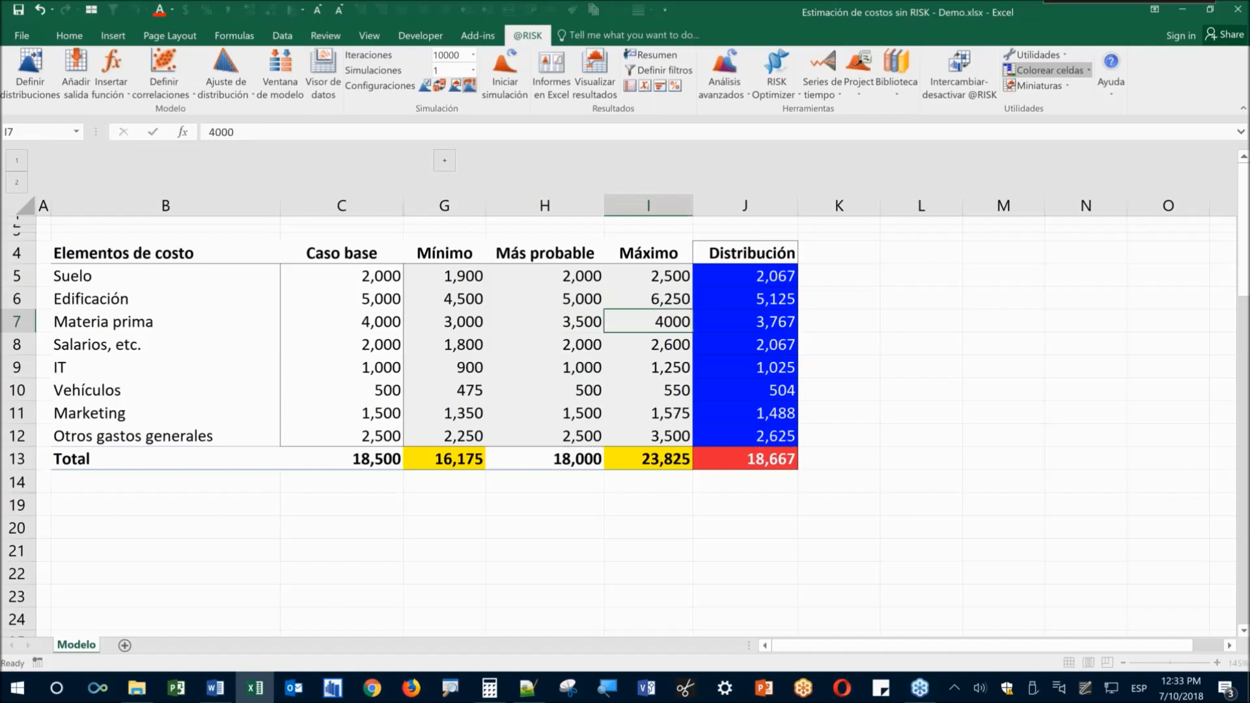
pyautogui.press('Return')
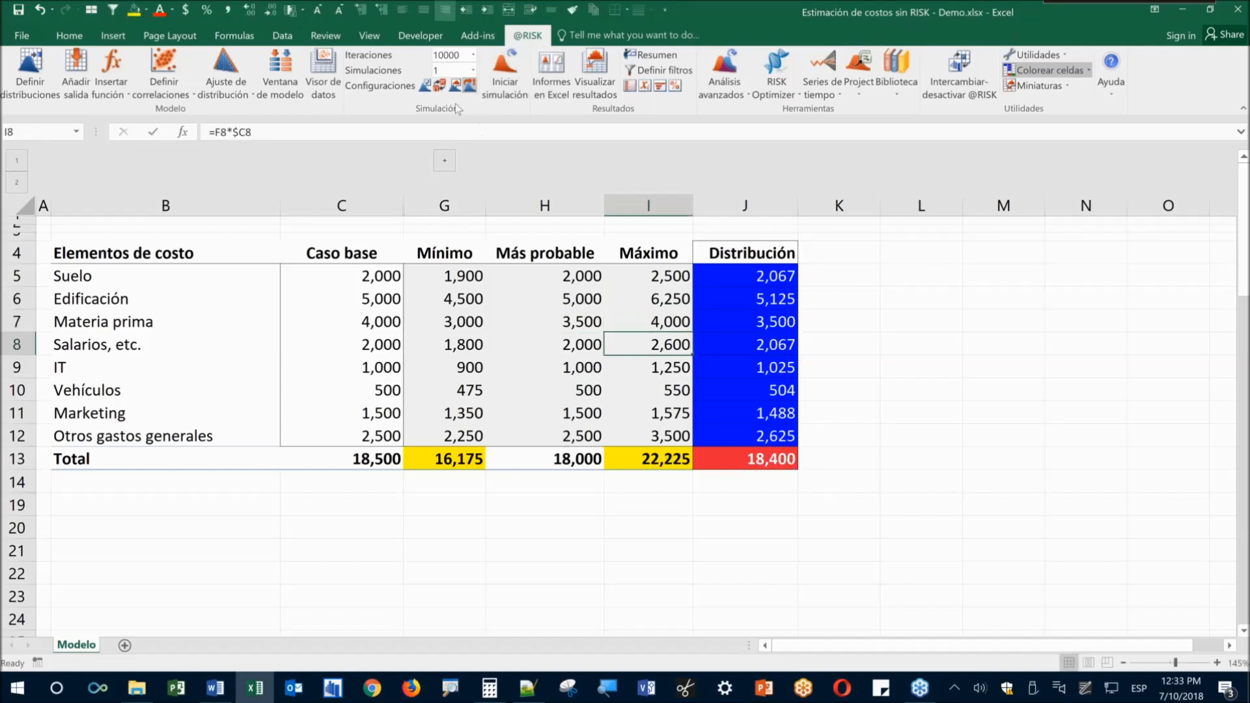
# Run a 1000-iteration simulation, view the J13 Costo Total results, then close them
pyautogui.click(450, 56)
pyautogui.write('1000')
pyautogui.click(505, 68)
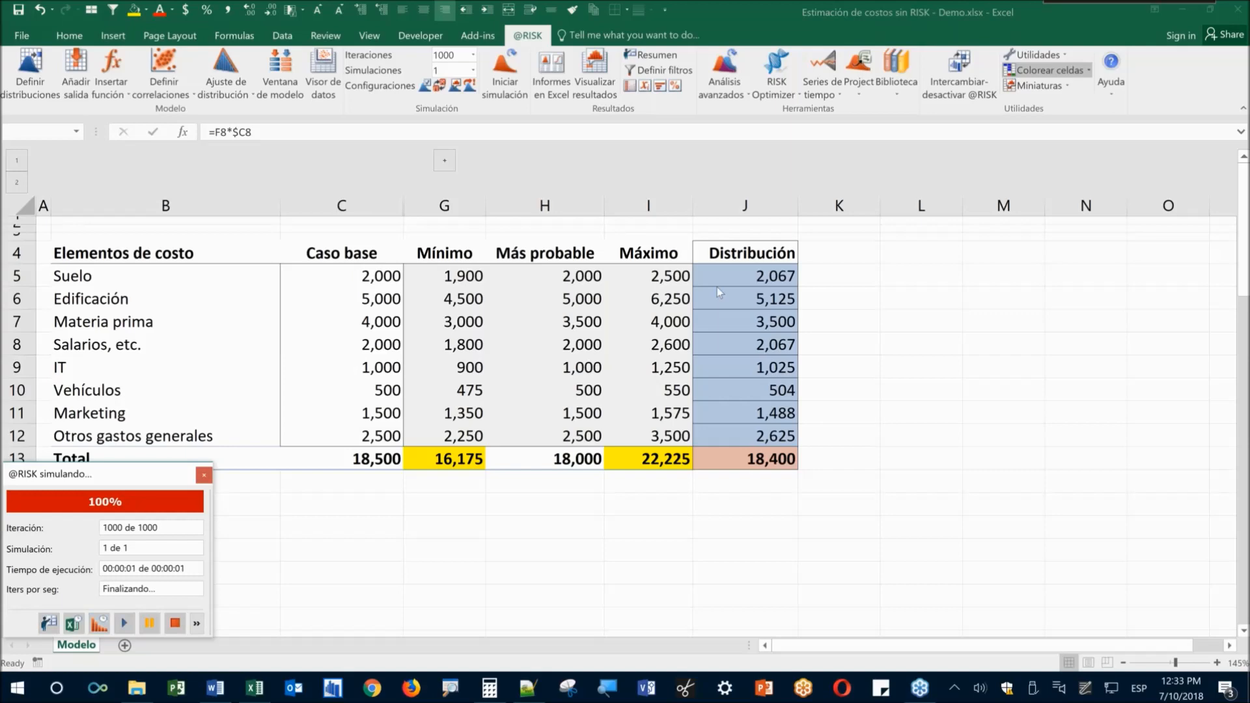
pyautogui.click(732, 465)
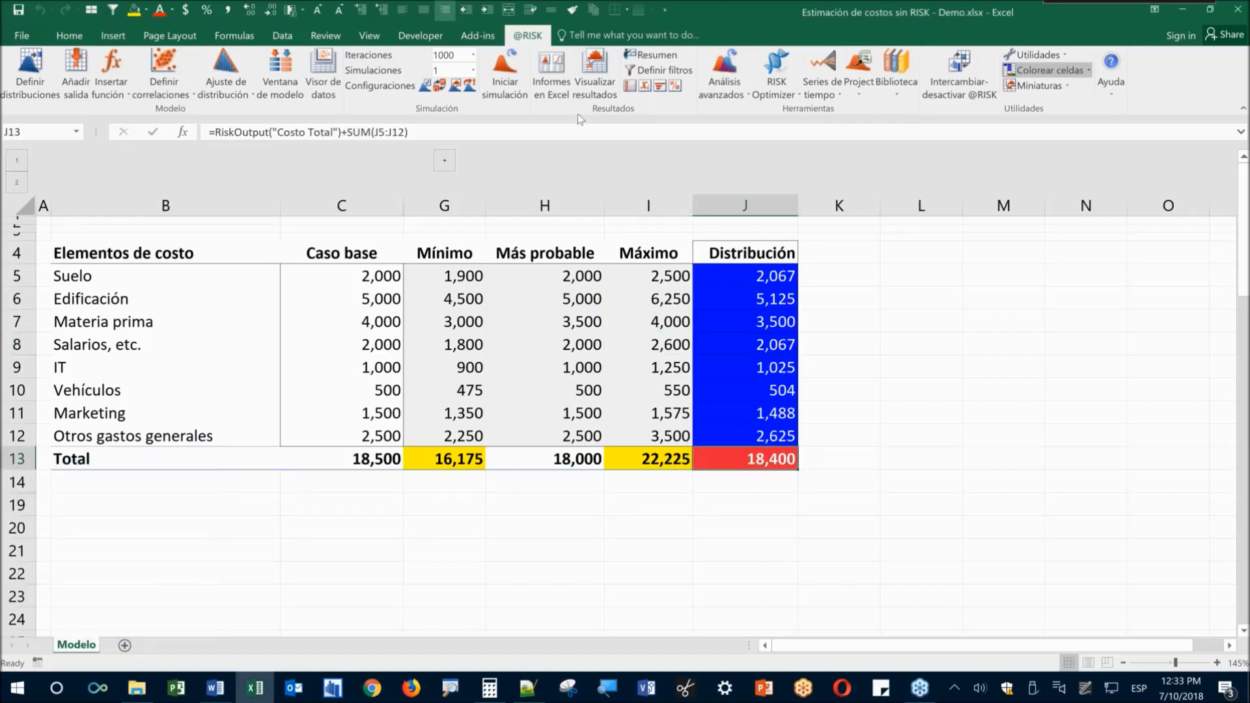
pyautogui.click(594, 69)
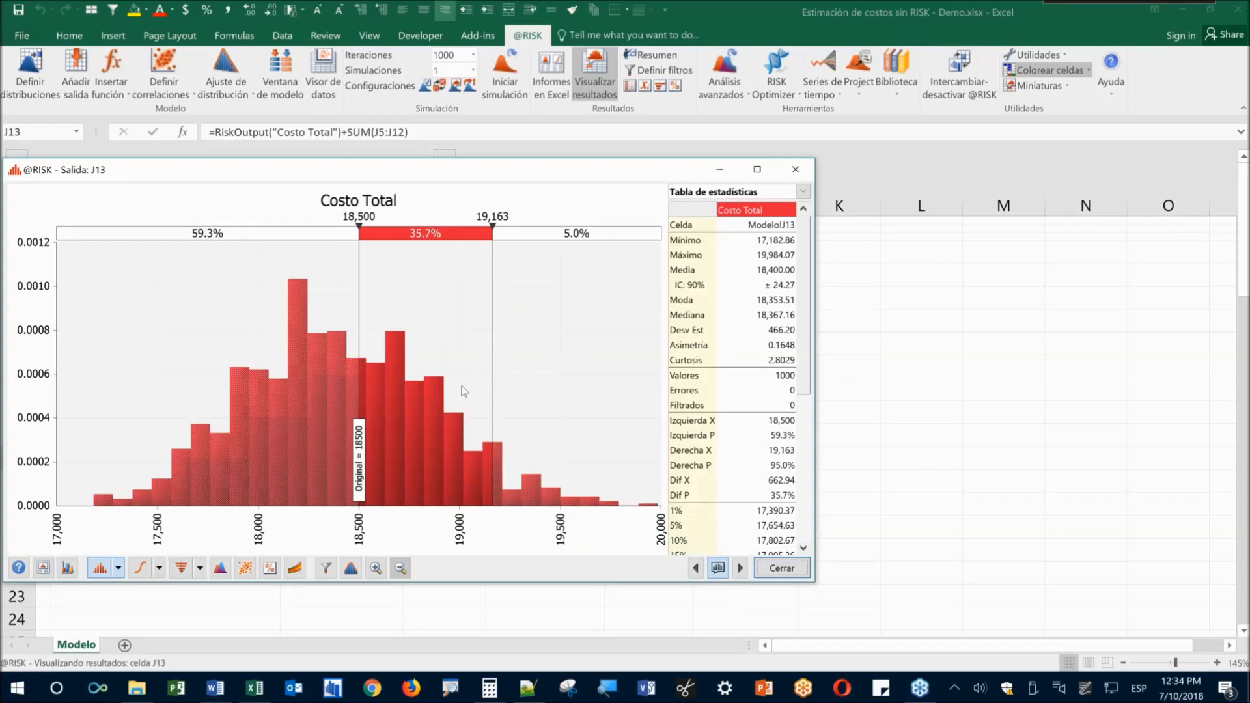
pyautogui.click(757, 566)
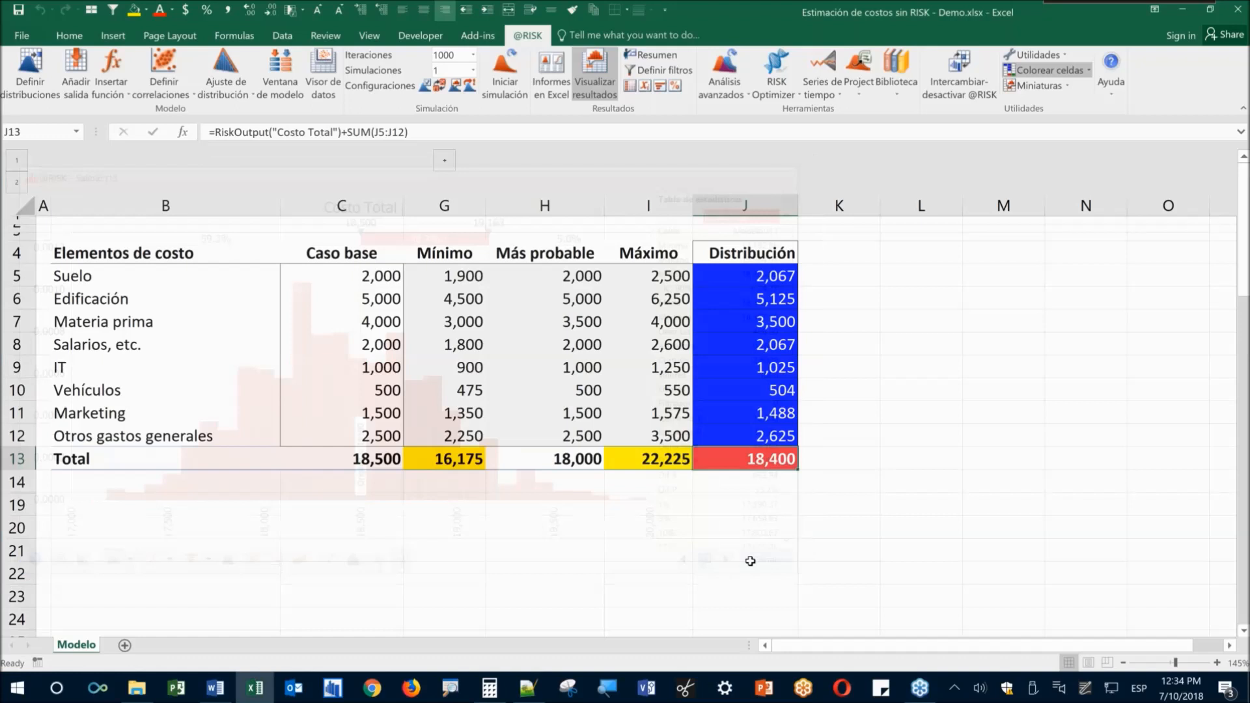
# Select the Materia prima label cells and its minimum-to-maximum values
pyautogui.click(494, 391)
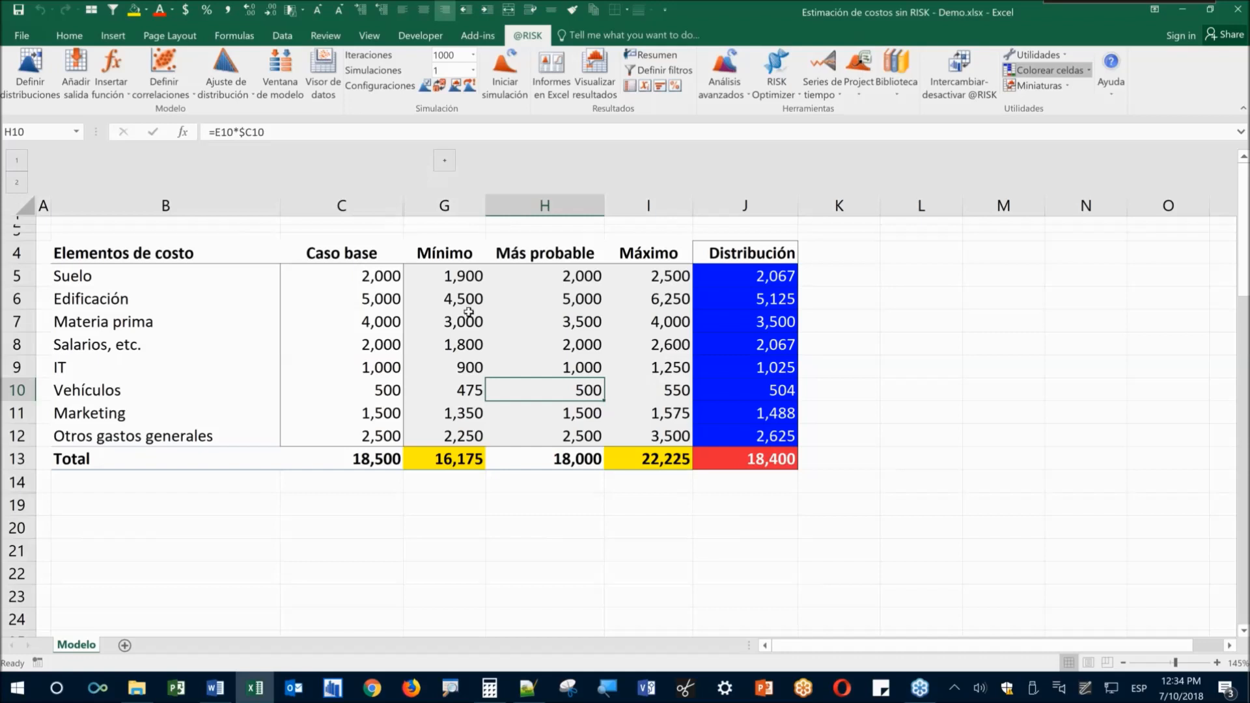
pyautogui.moveTo(155, 315); pyautogui.dragTo(658, 325)
pyautogui.click(466, 368)
pyautogui.moveTo(456, 322); pyautogui.dragTo(663, 320)
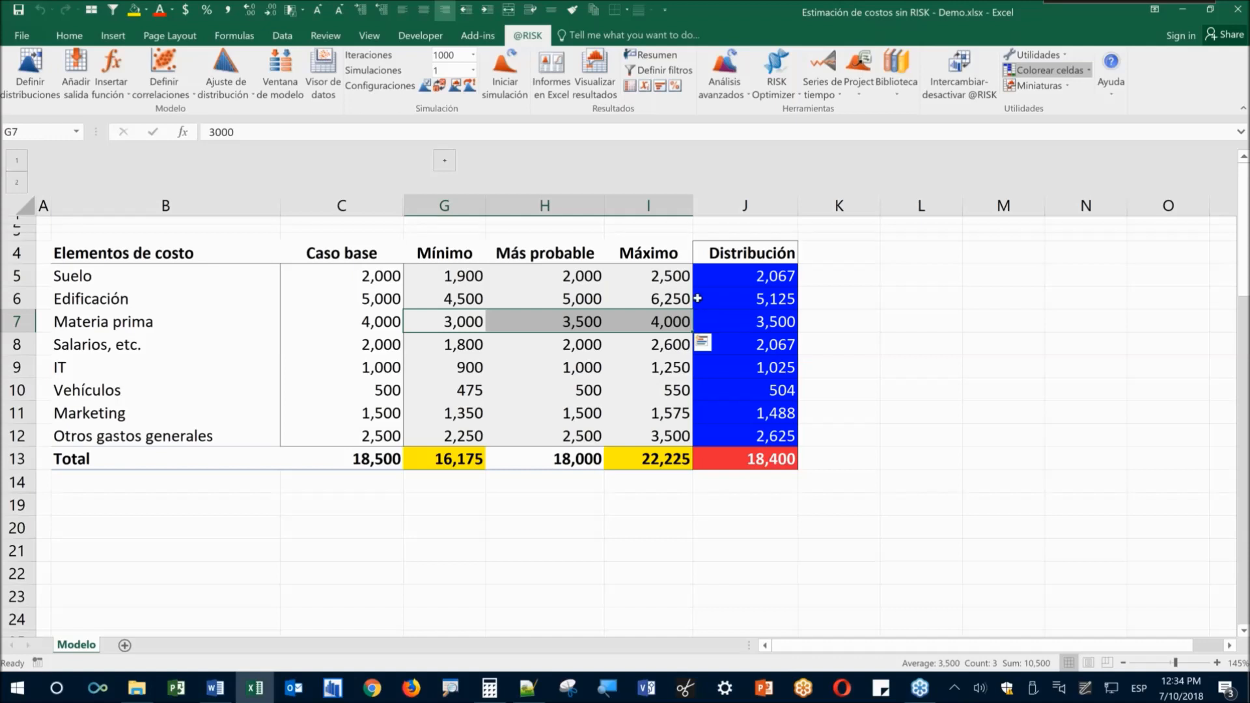
# Close the Demo workbook without saving changes
pyautogui.click(490, 549)
pyautogui.hotkey('ctrl', 'w')
pyautogui.press('n')
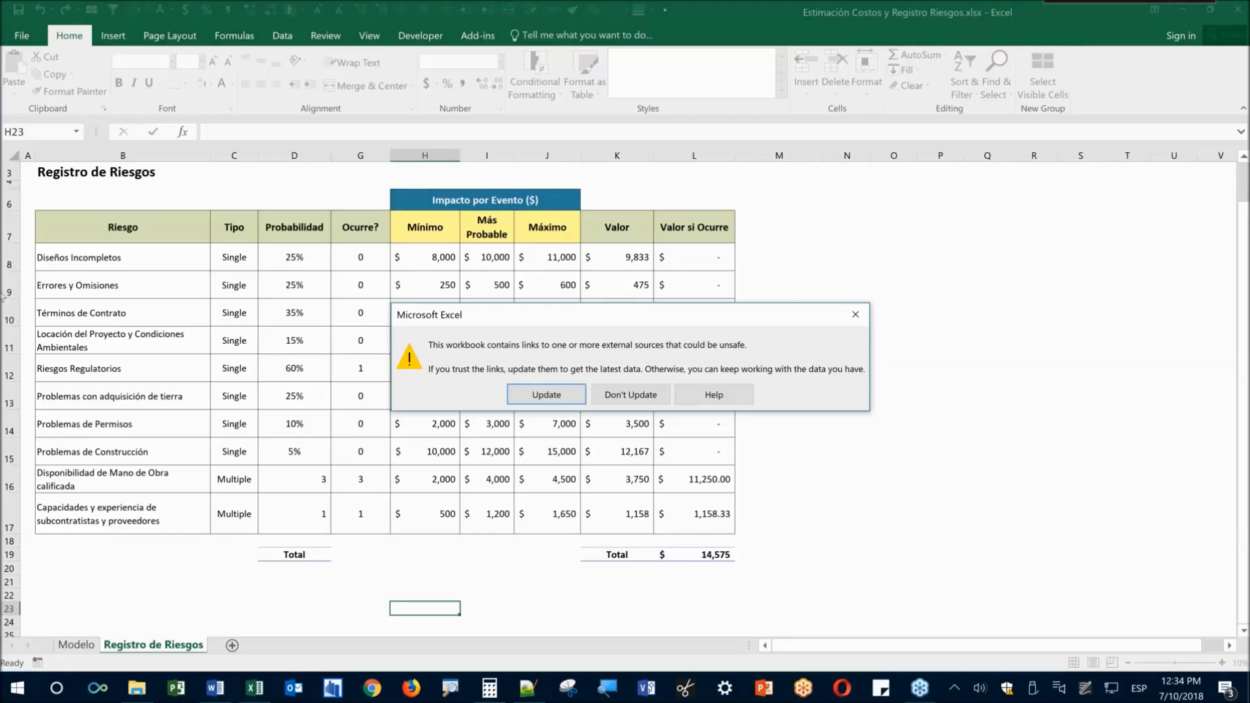
# Skip updating external links, then save the workbook into the 2018 Riesgo@RISK Demo folder
pyautogui.click(631, 394)
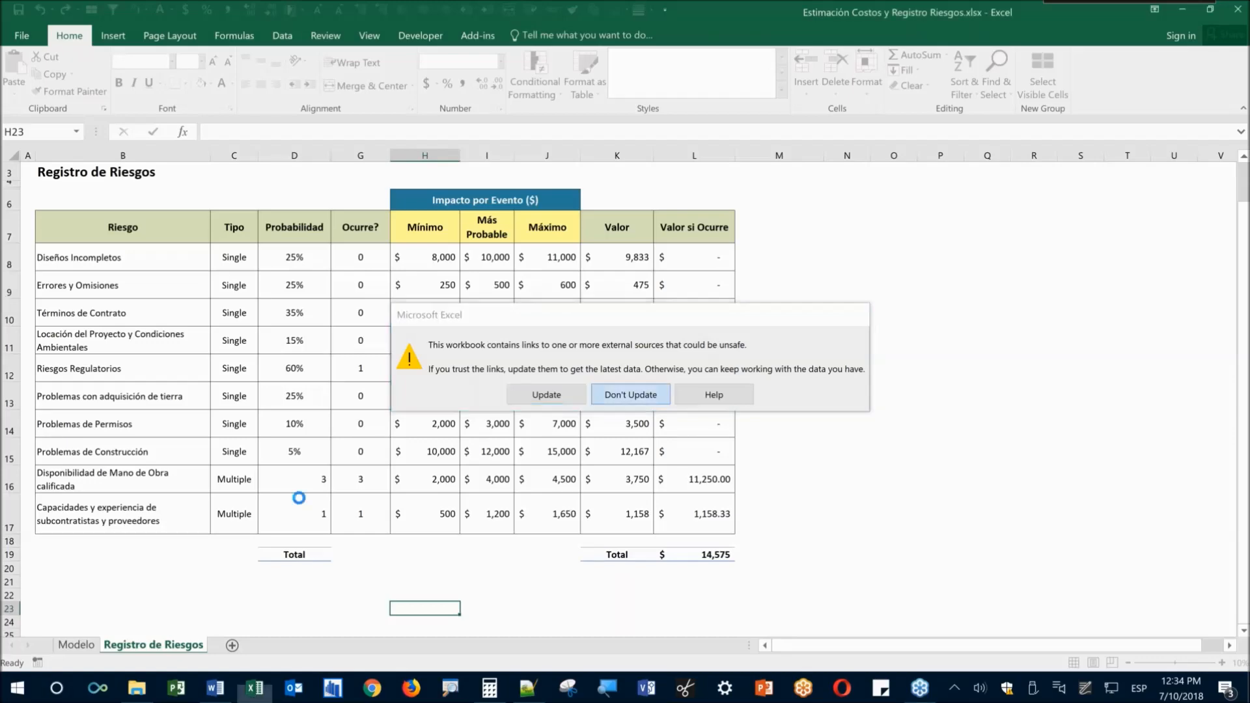
pyautogui.click(75, 645)
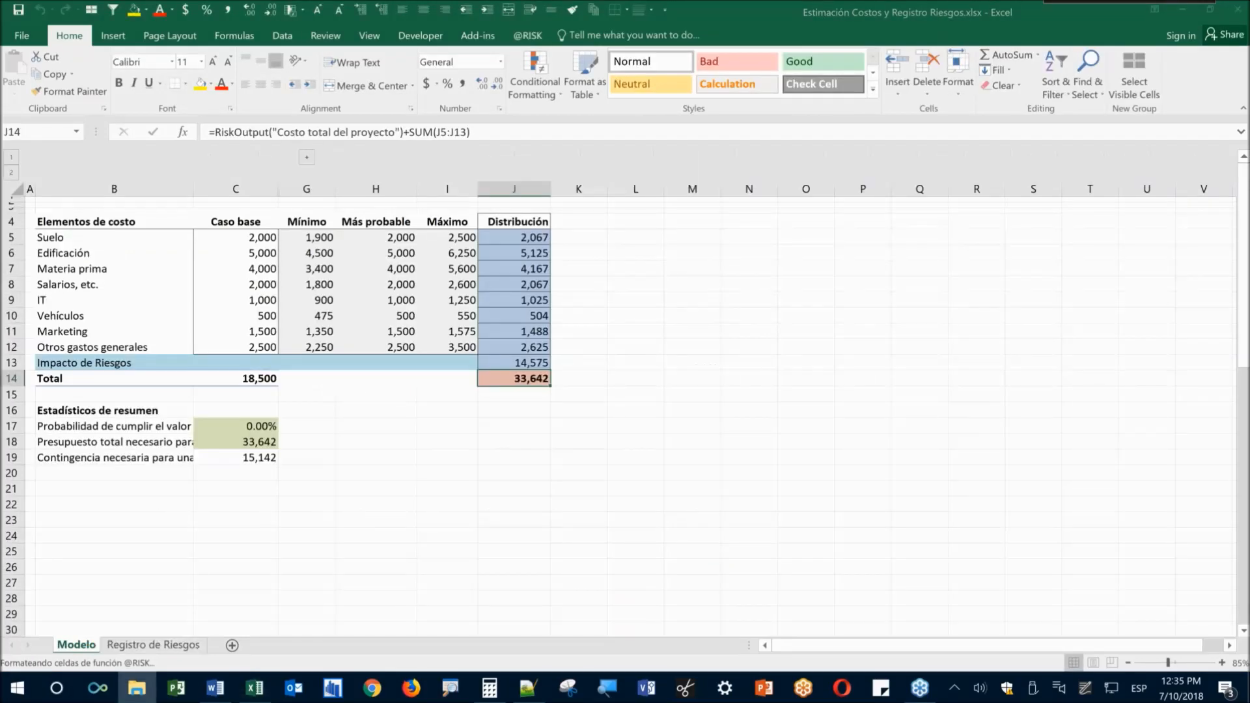
pyautogui.click(26, 36)
pyautogui.click(42, 174)
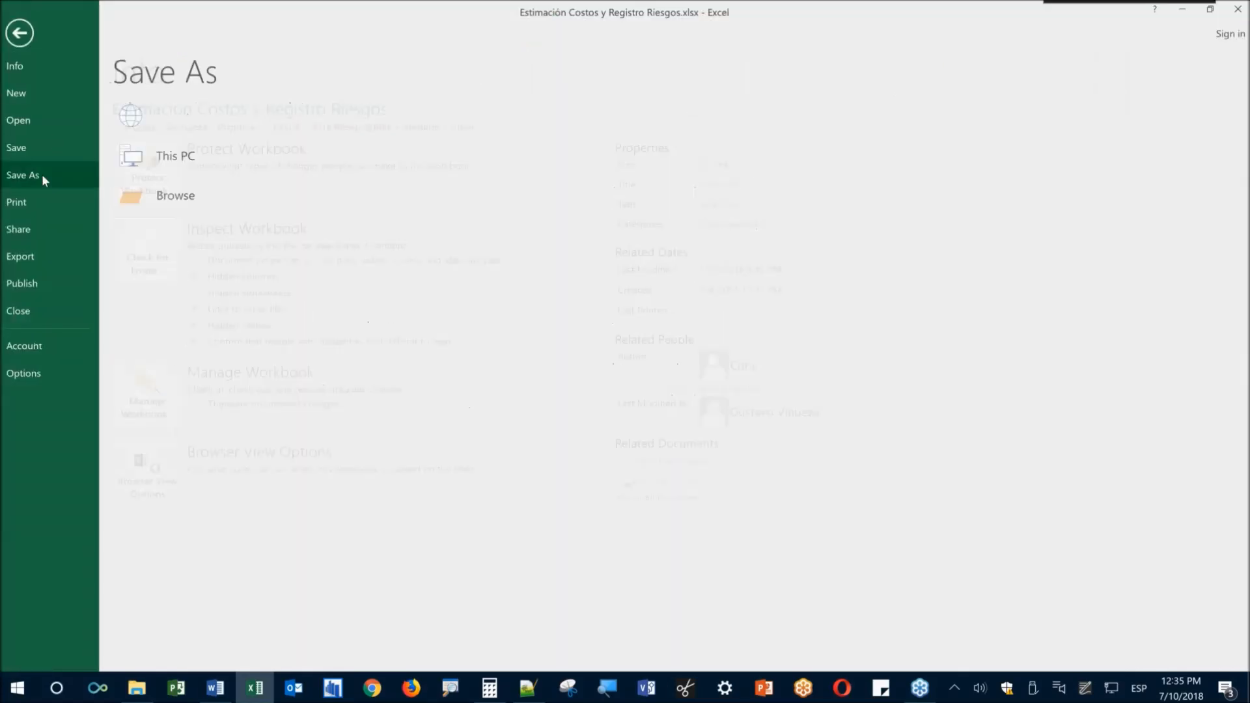
pyautogui.click(362, 154)
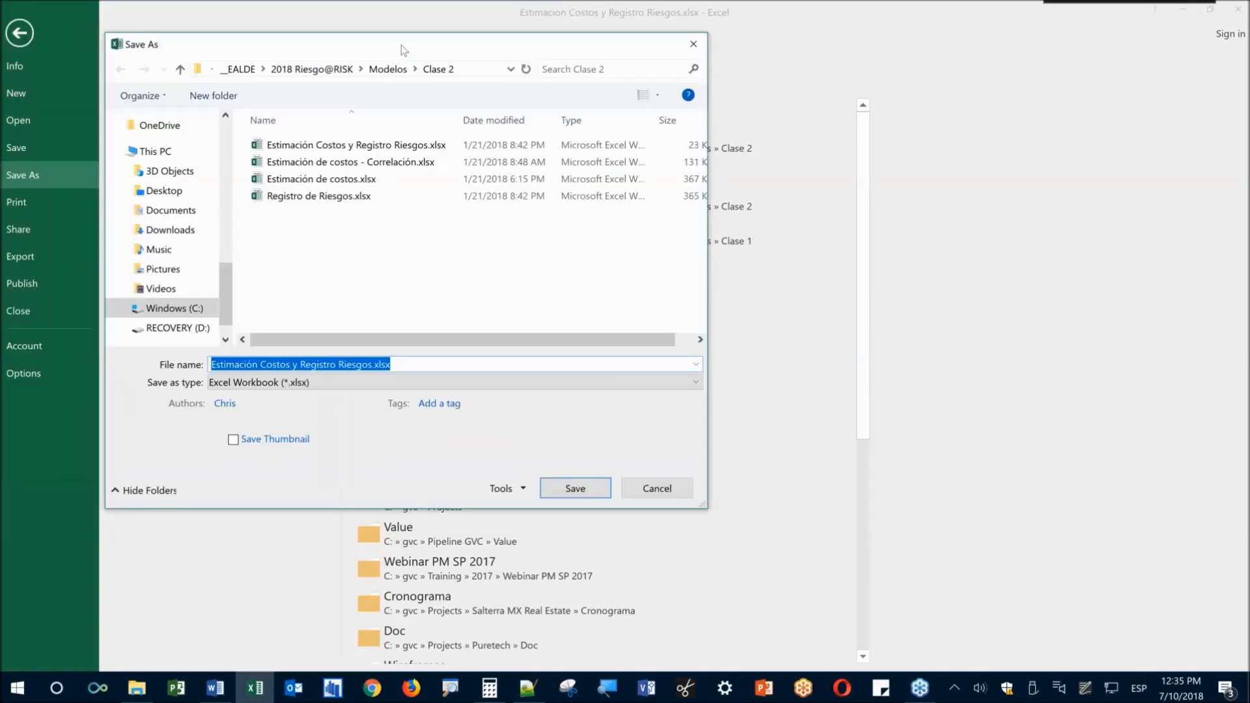
pyautogui.click(312, 69)
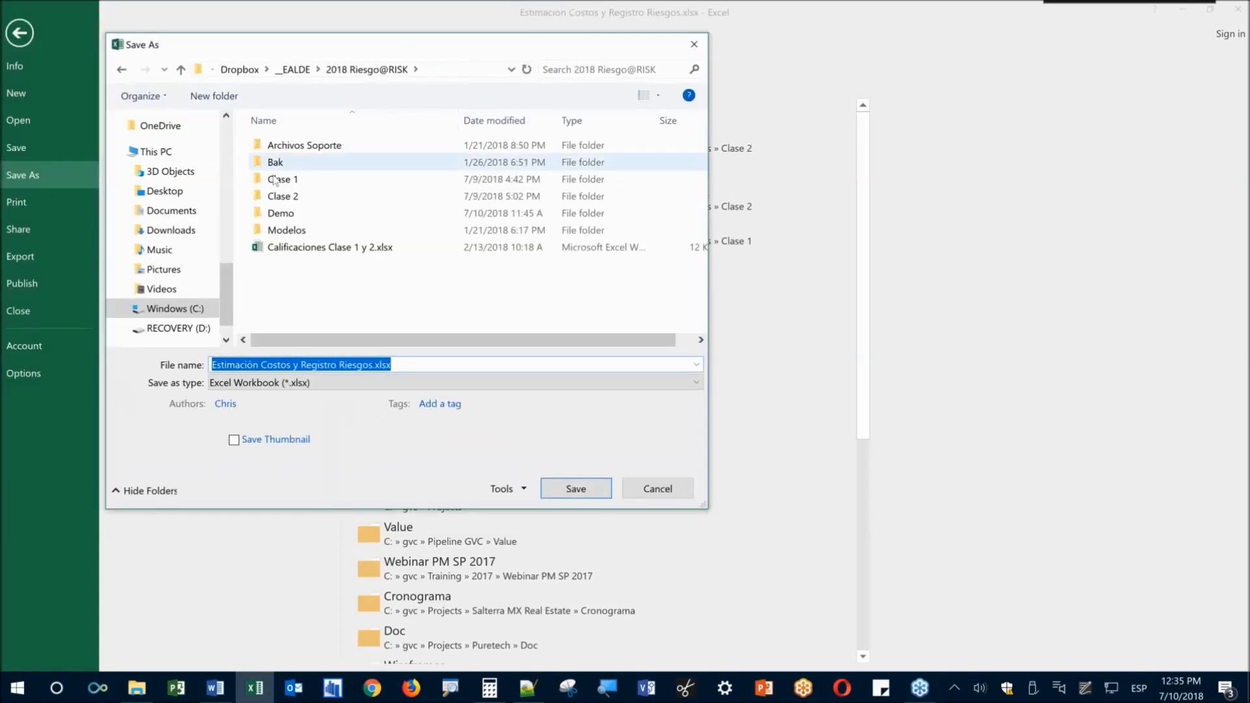
pyautogui.doubleClick(276, 215)
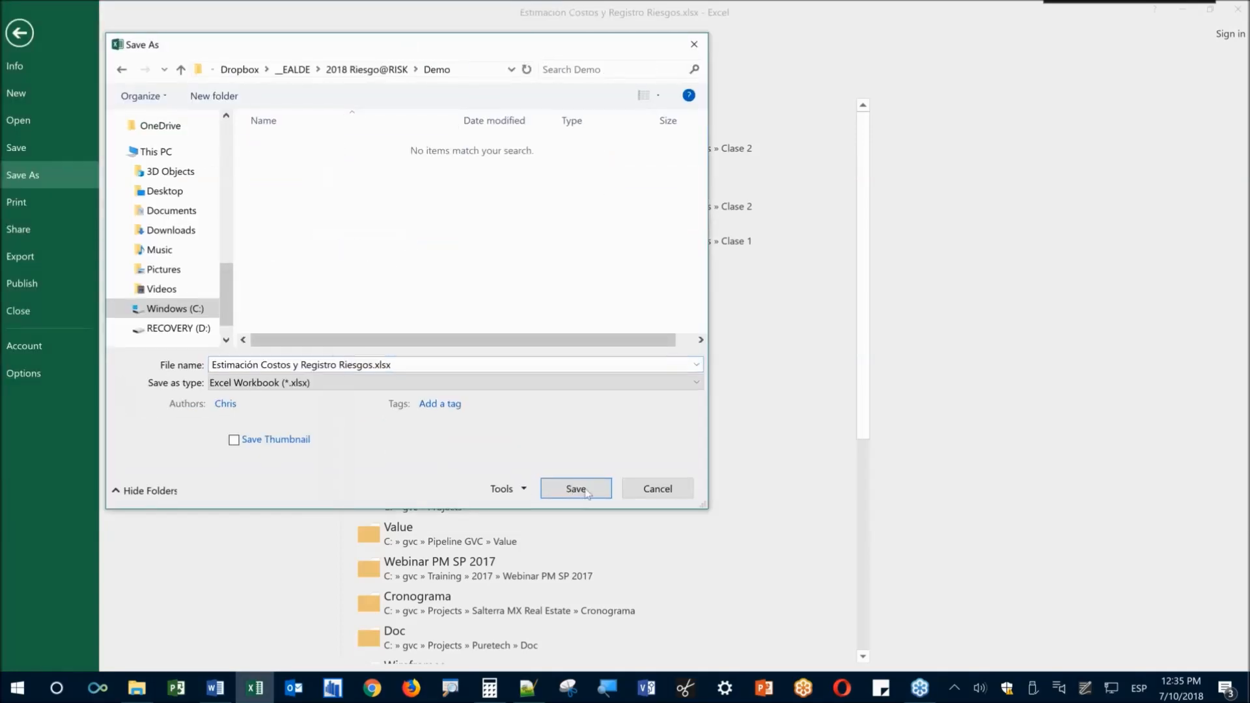
pyautogui.press('Return')
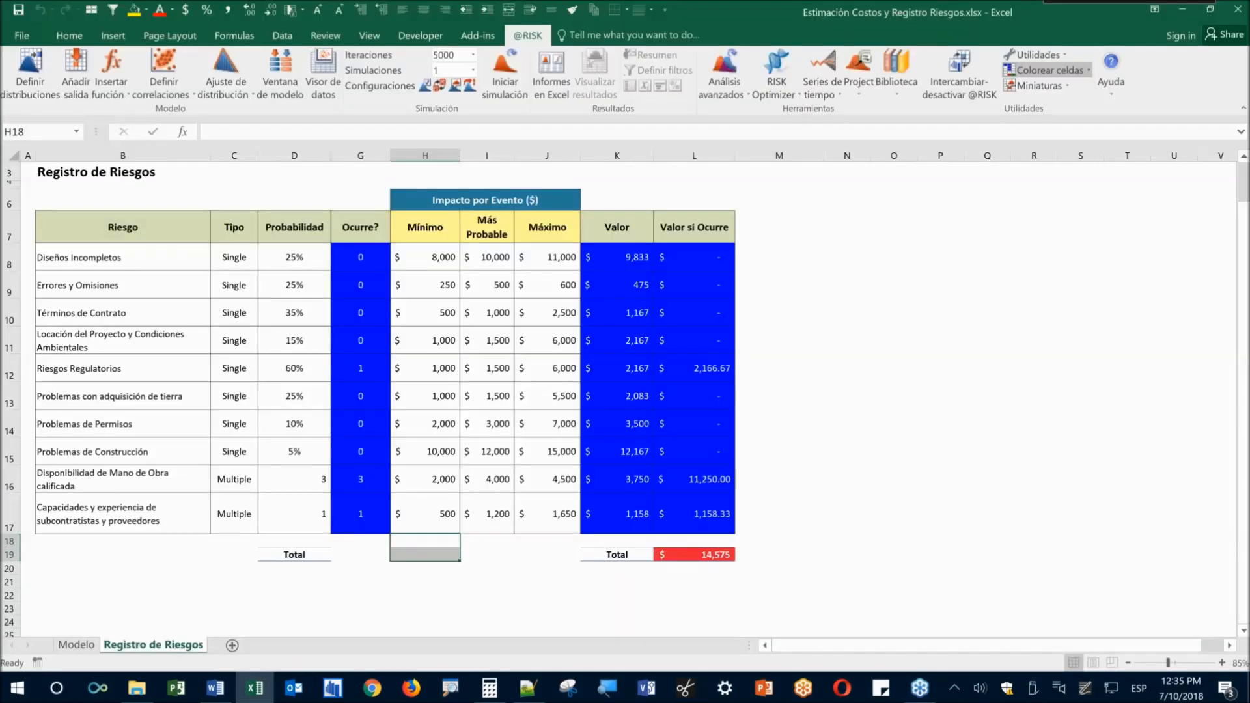
pyautogui.click(842, 389)
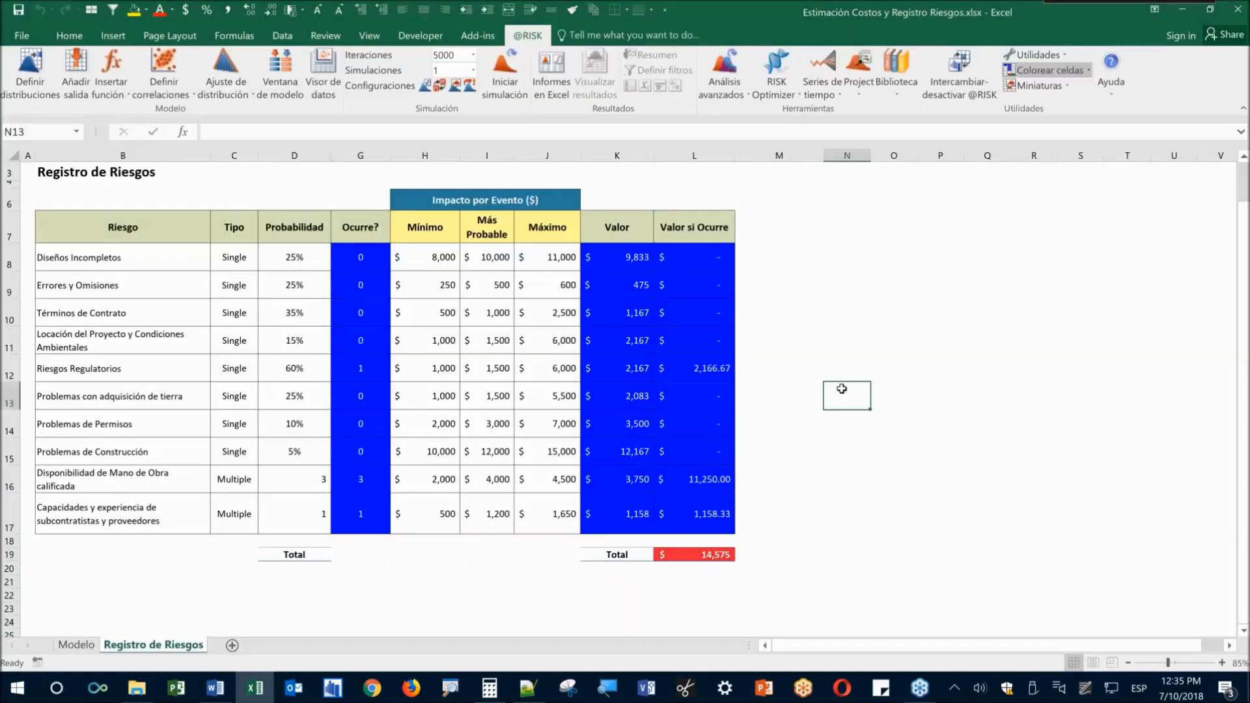
pyautogui.click(885, 344)
pyautogui.keyDown('ctrl'); pyautogui.scroll(1, 808, 342); pyautogui.keyUp('ctrl')
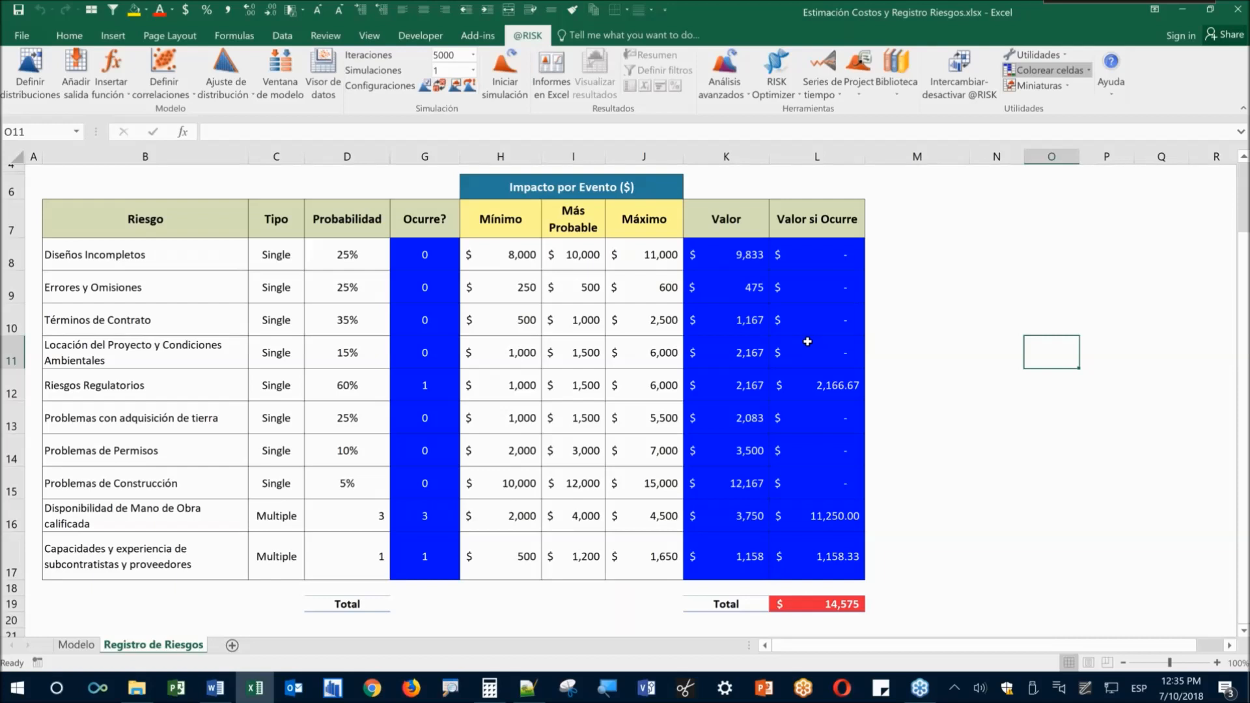
pyautogui.click(884, 391)
pyautogui.click(936, 335)
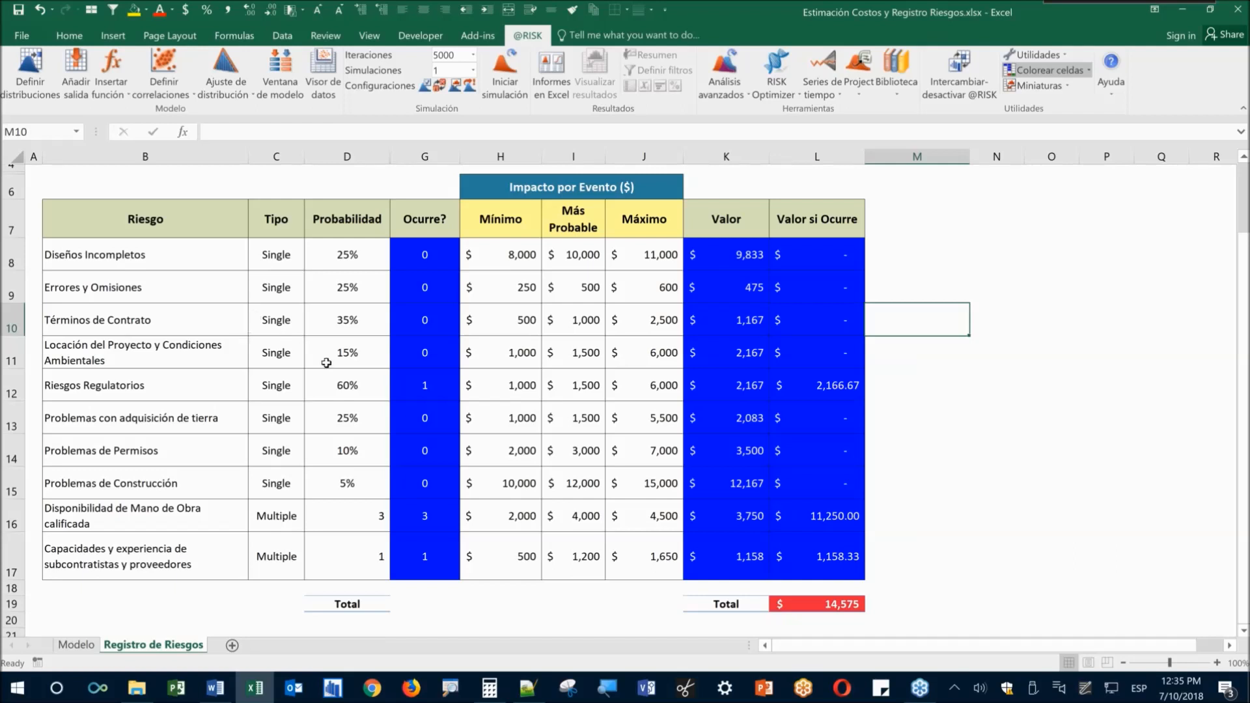
pyautogui.write('t')
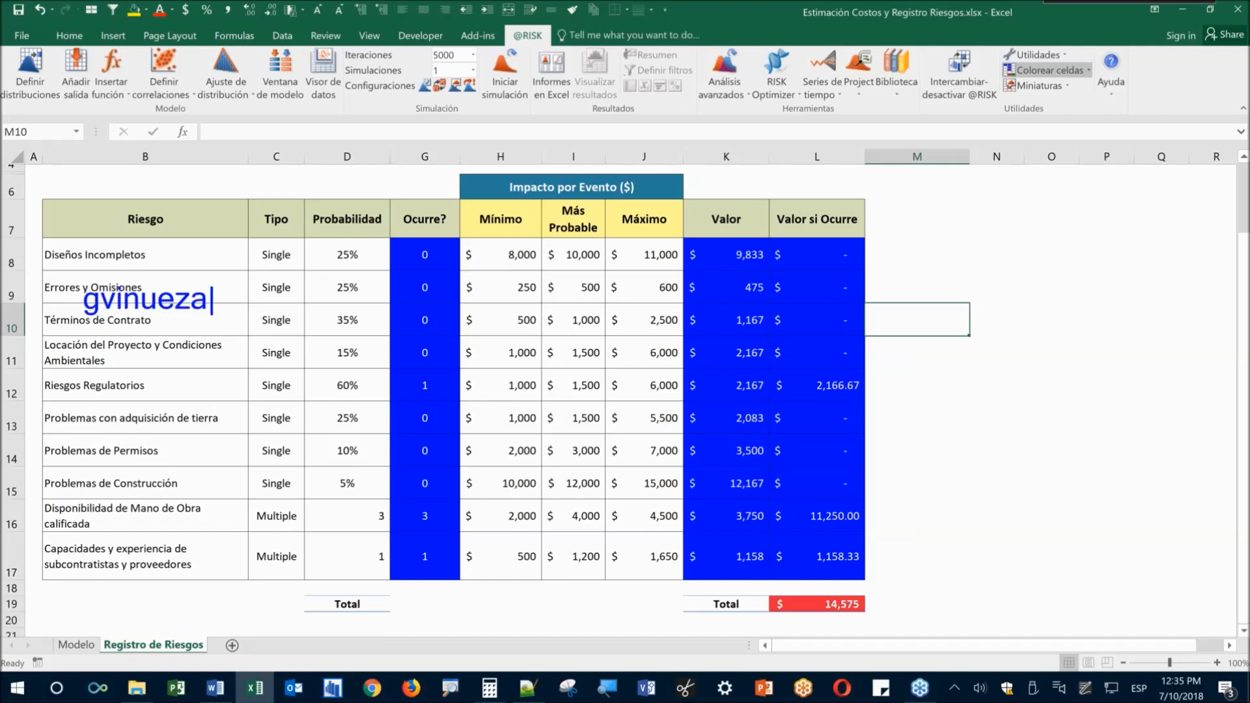
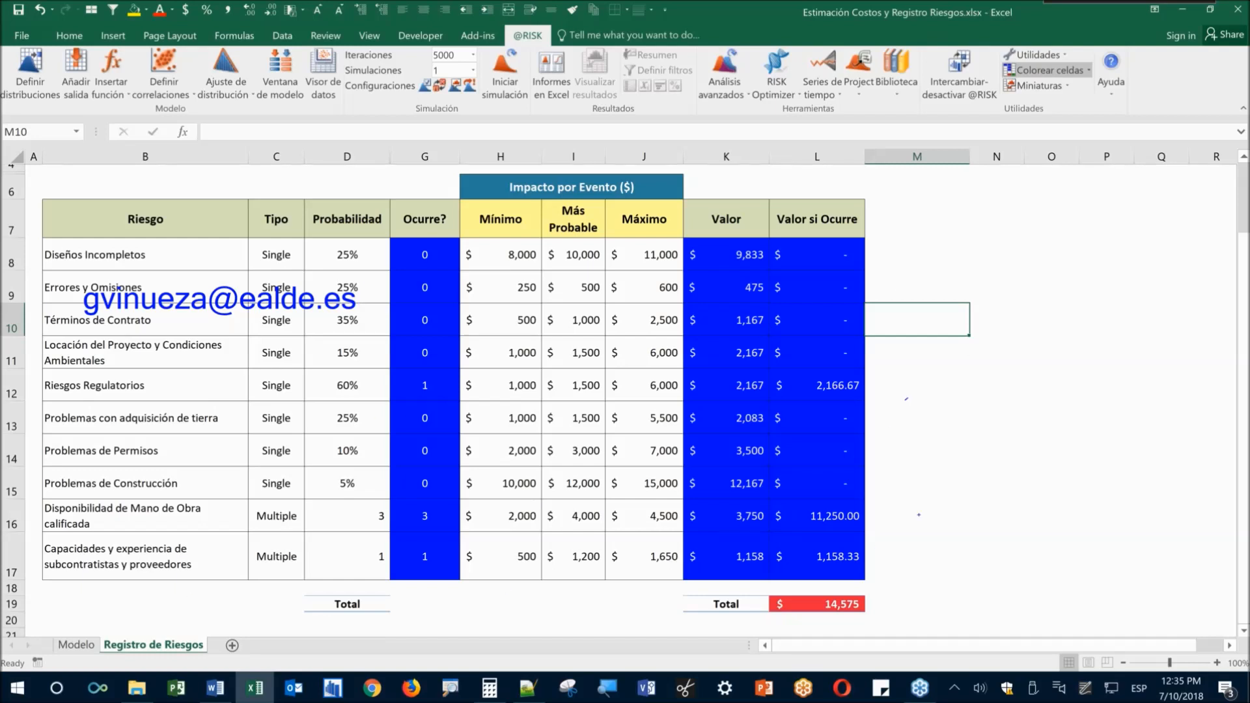
pyautogui.scroll(-2, 273, 476)
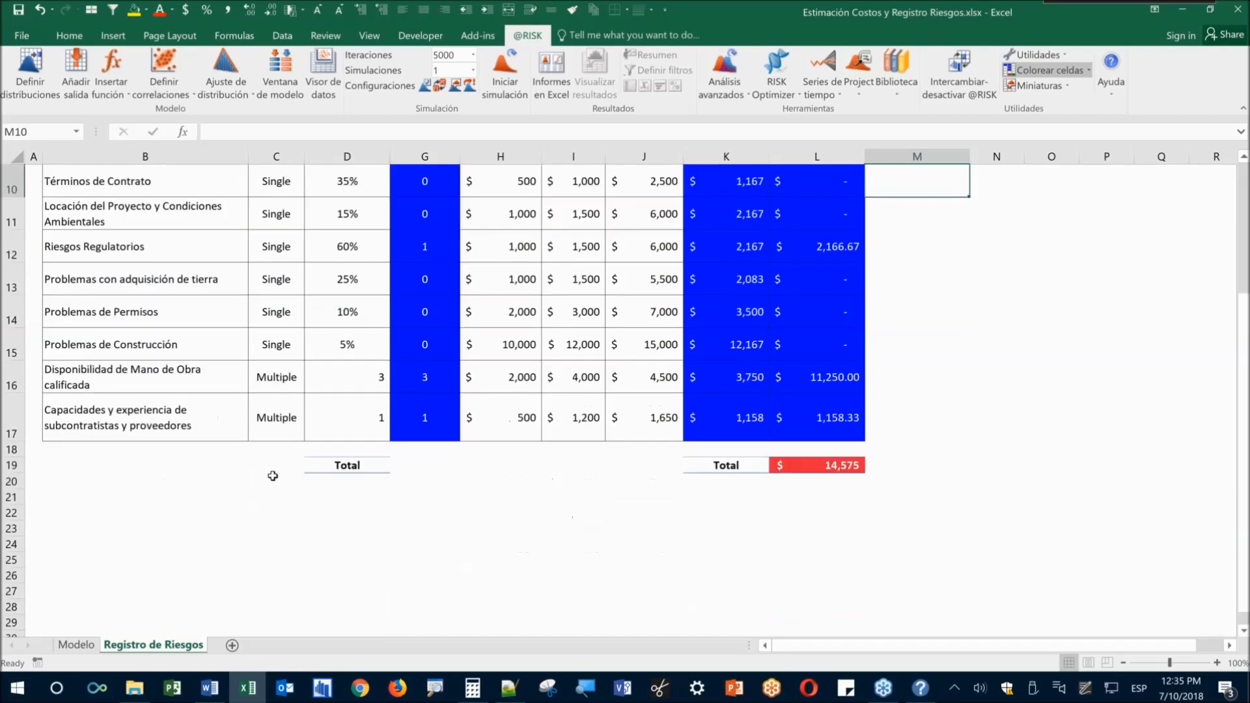
pyautogui.scroll(-2, 273, 476)
# Enter a contact e-mail address in C24, set it to font size 40, then delete it
pyautogui.click(265, 352)
pyautogui.hotkey('ctrl', 'Return')
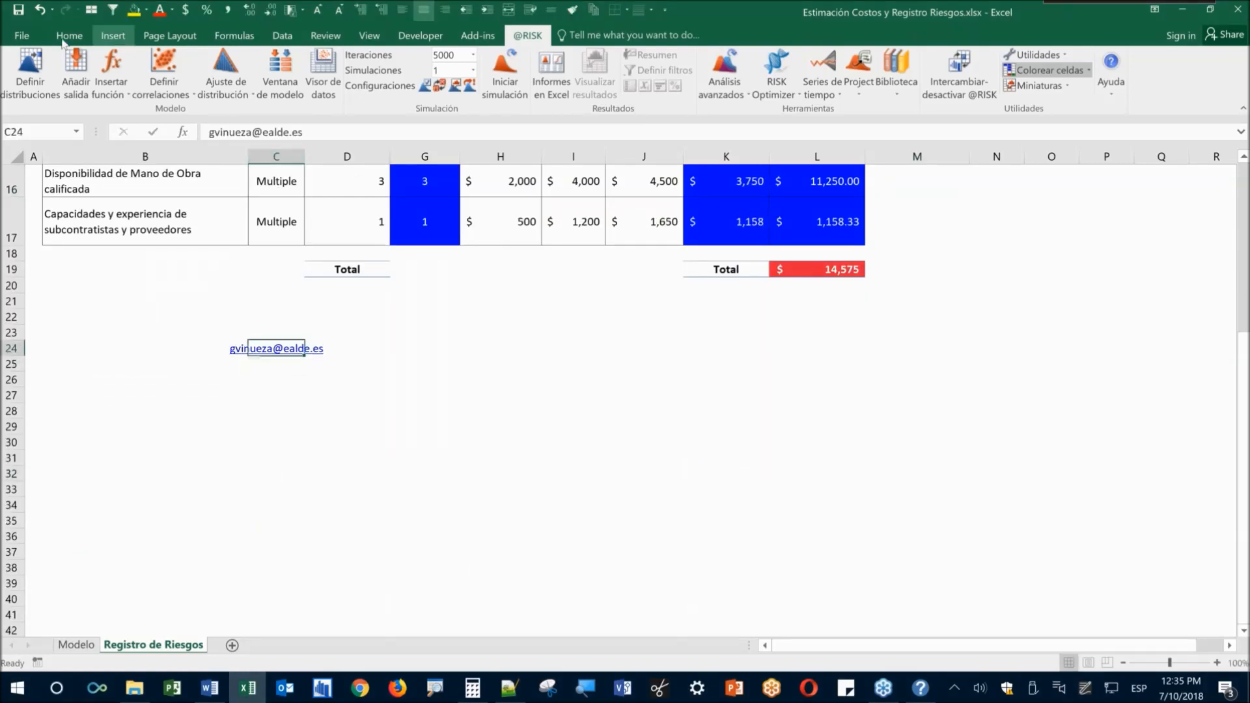
pyautogui.click(66, 37)
pyautogui.click(184, 61)
pyautogui.write('40')
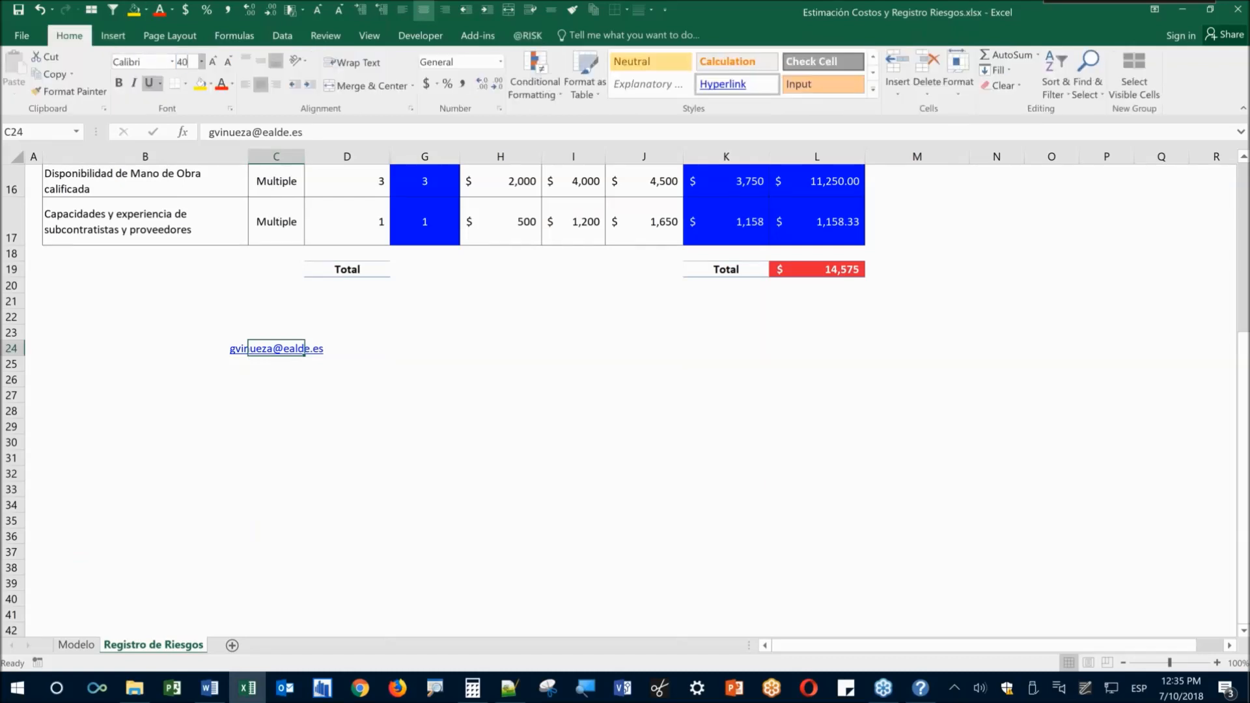
pyautogui.press('Return')
pyautogui.click(290, 435)
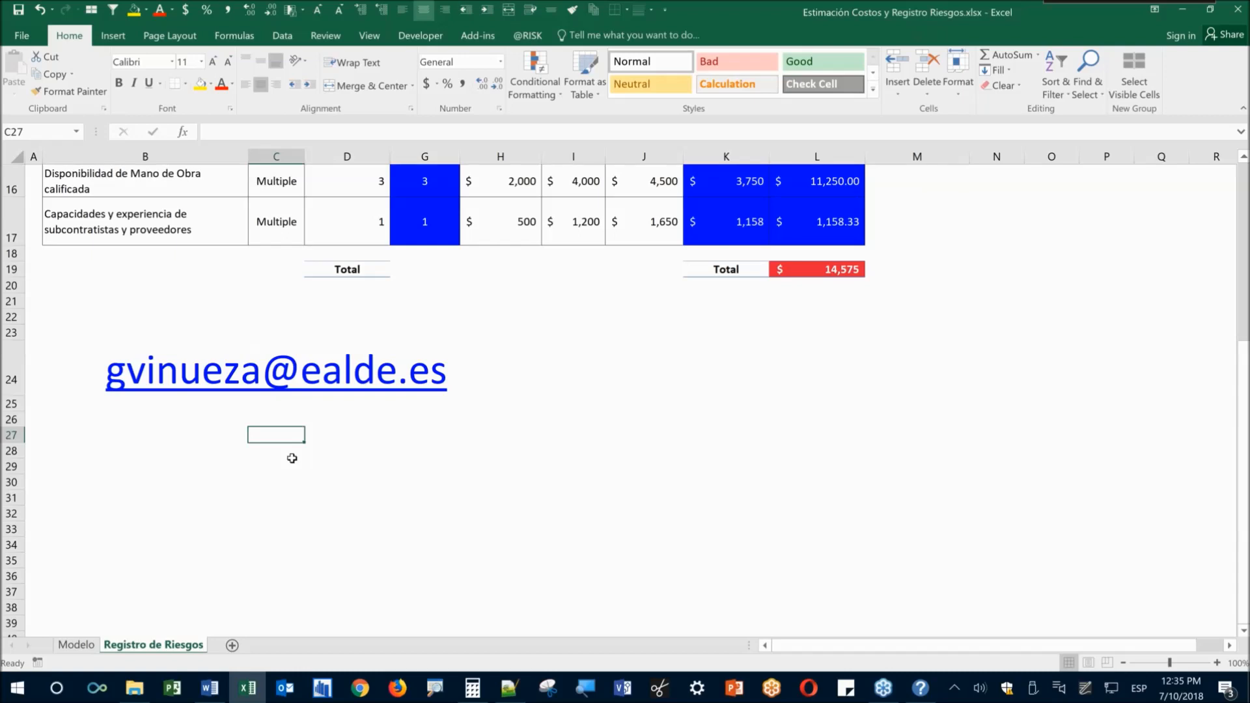
pyautogui.press('Up')
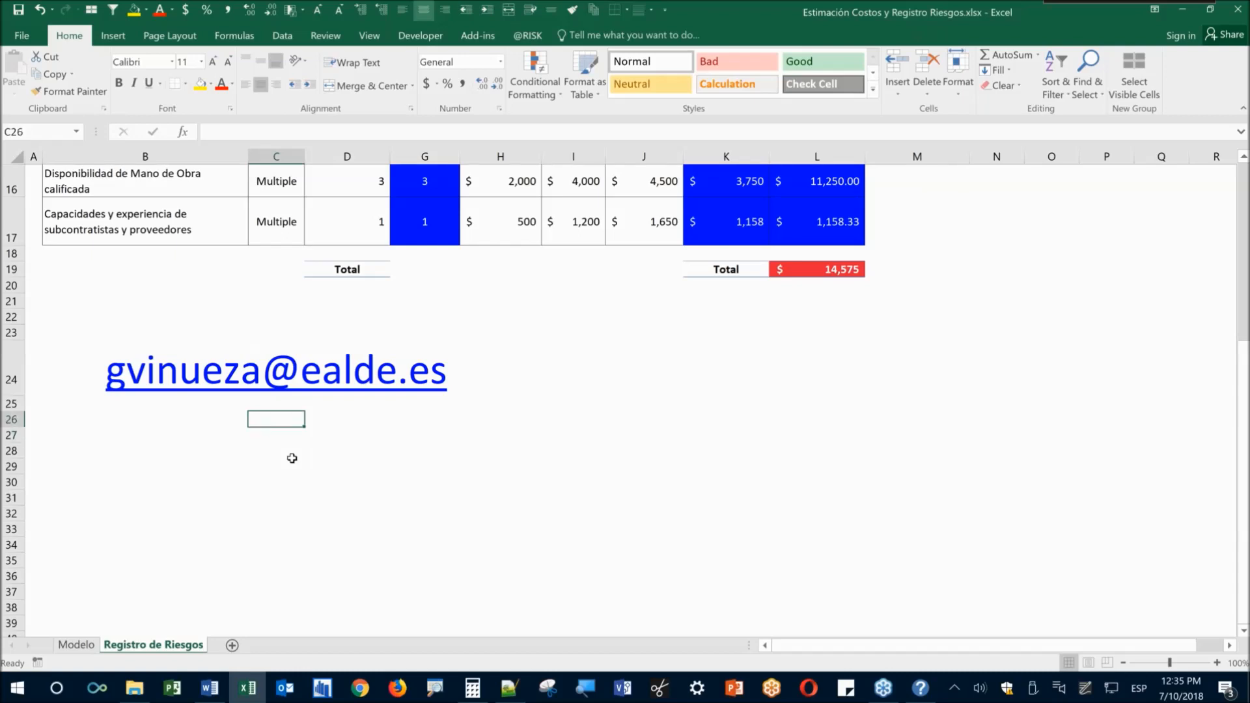
pyautogui.press('Up')
pyautogui.press('Up')
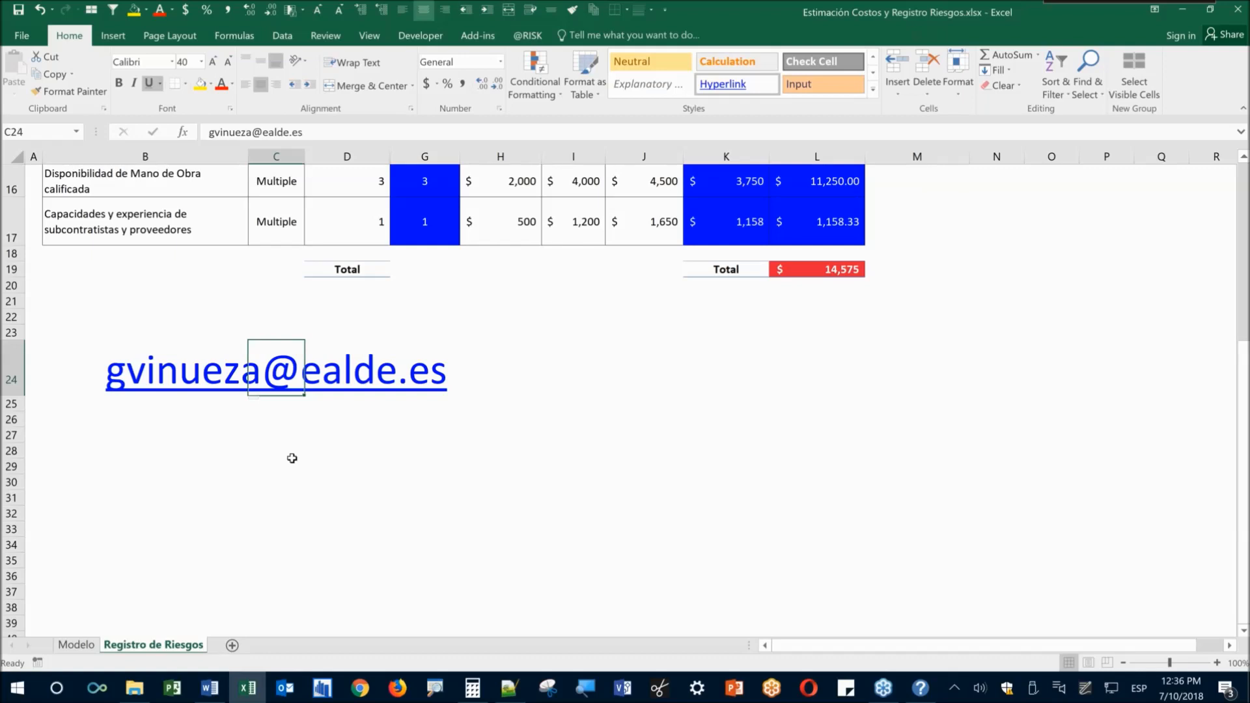
pyautogui.press('Delete')
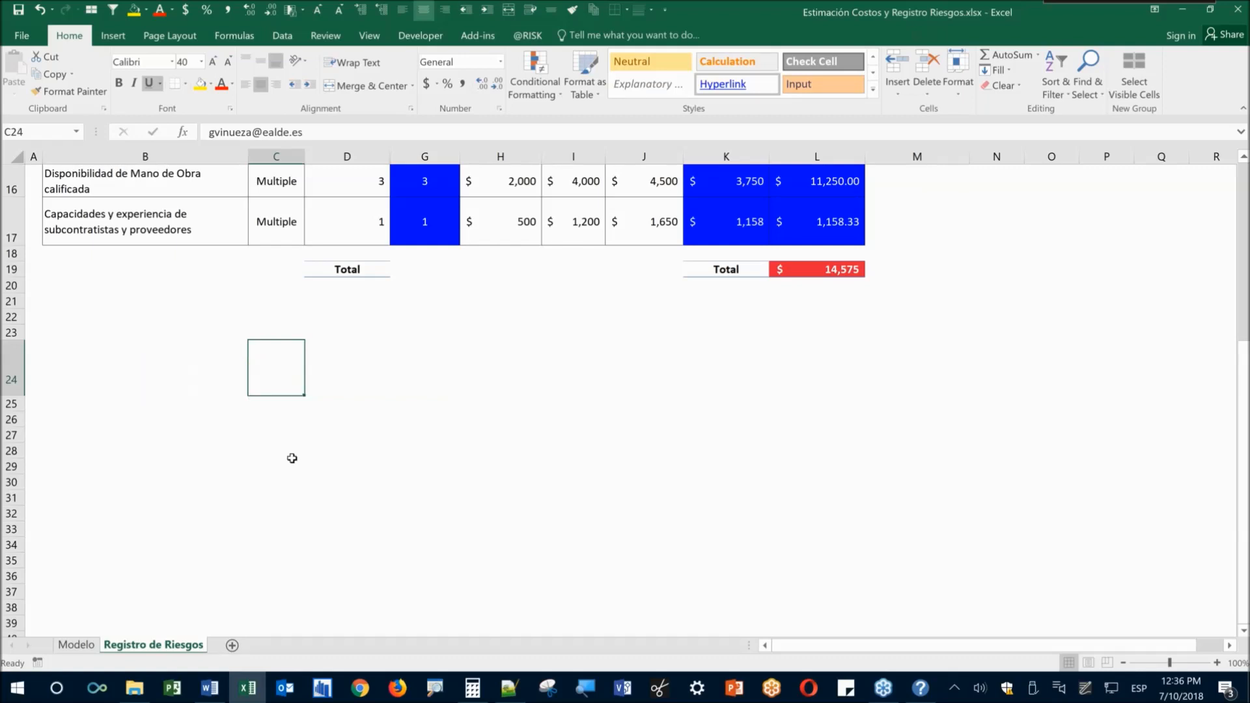
# Return to Excel's Modelo sheet and select total cost cell J14 to view its formula
pyautogui.click(134, 688)
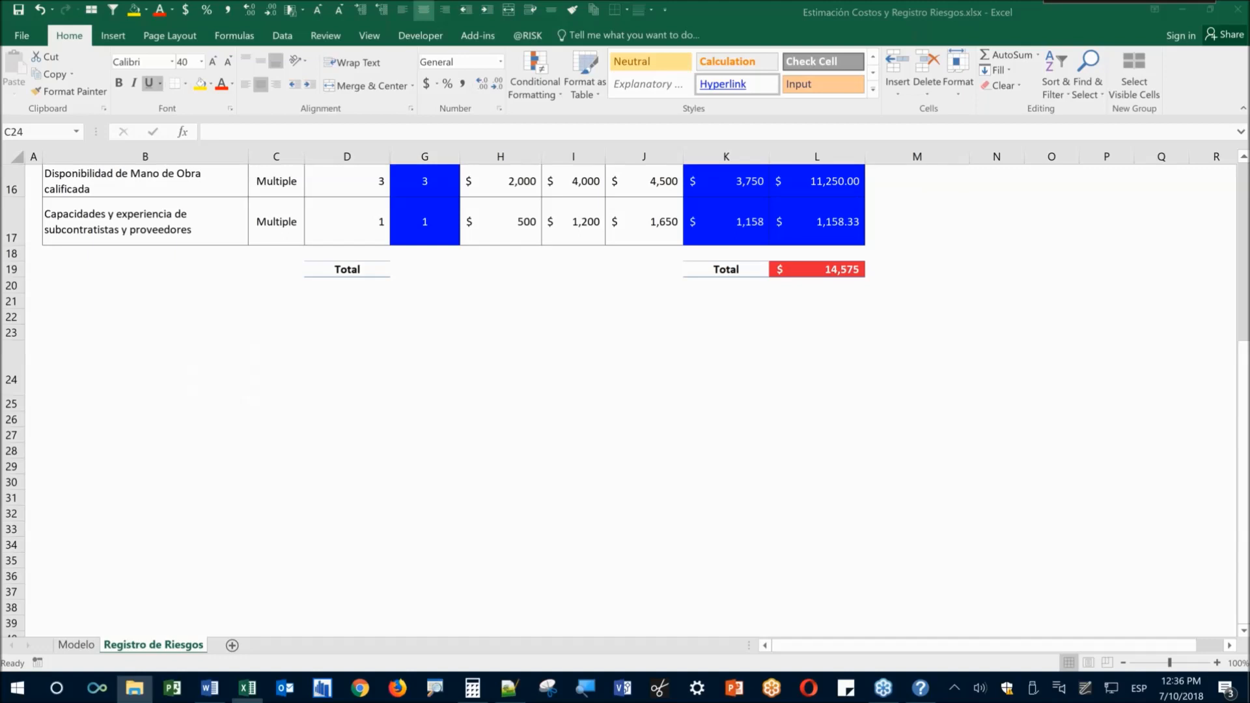
pyautogui.hotkey('alt', 'Tab')
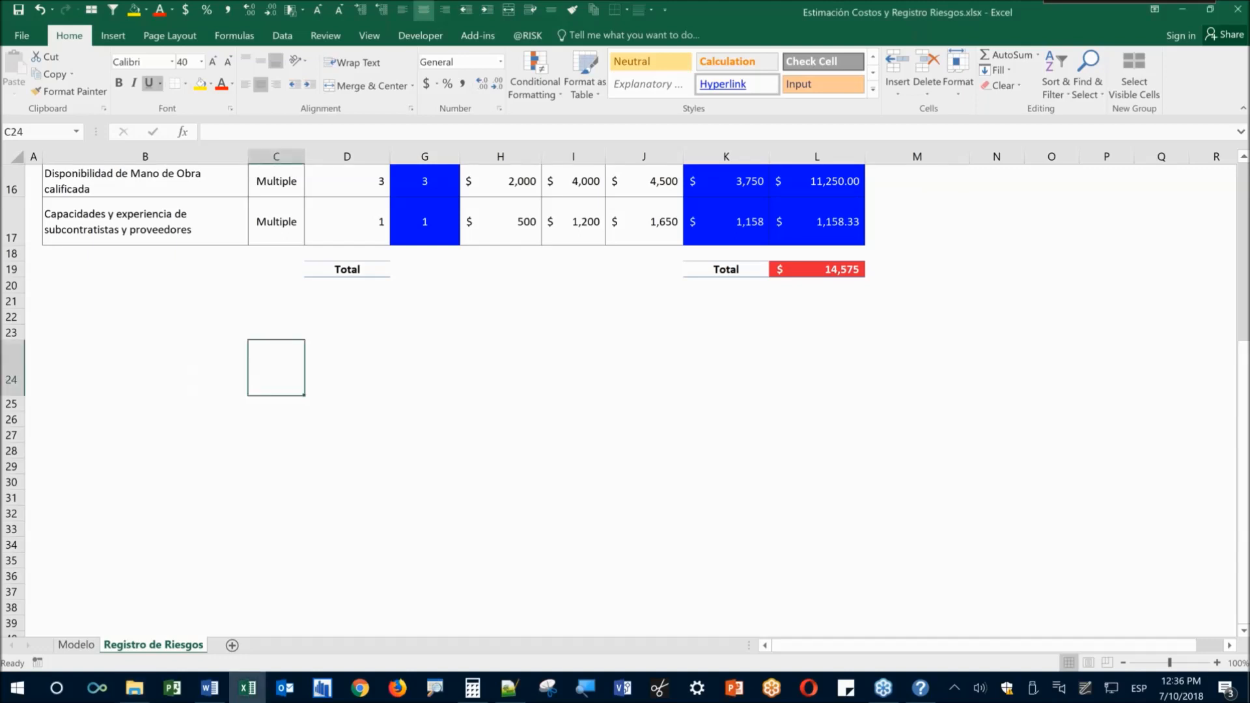
pyautogui.hotkey('alt', 'Tab')
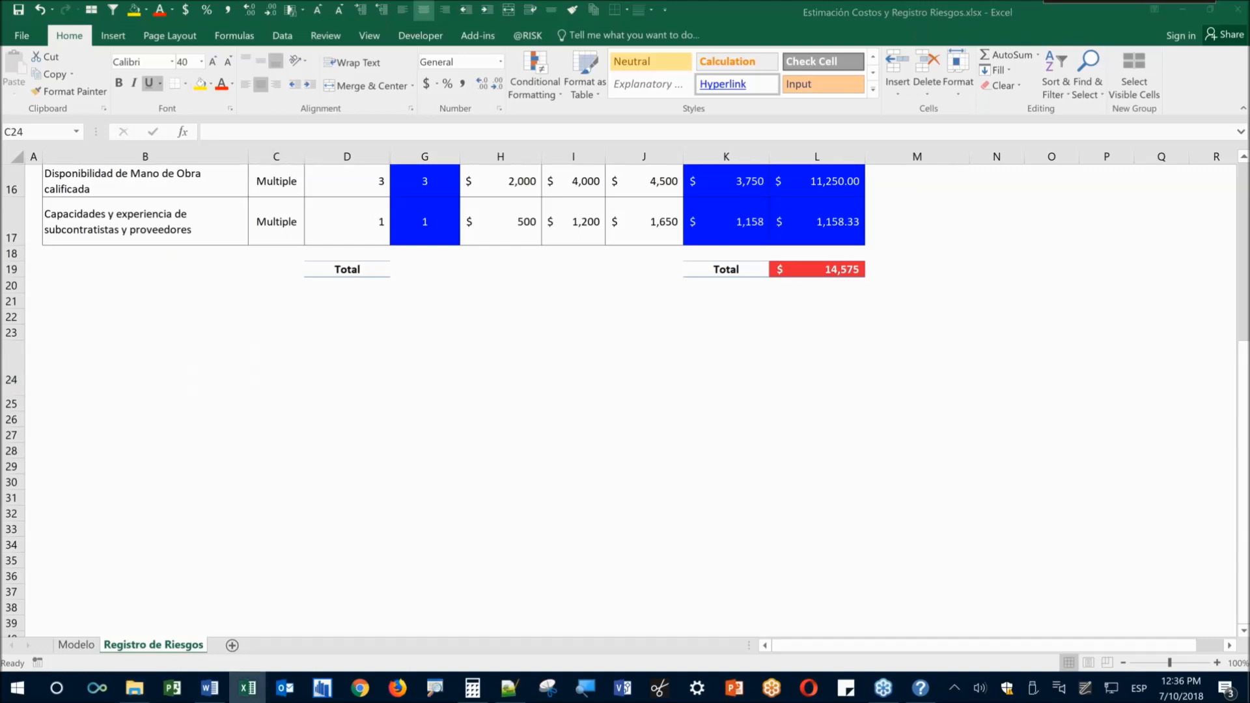
pyautogui.hotkey('alt', 'Tab')
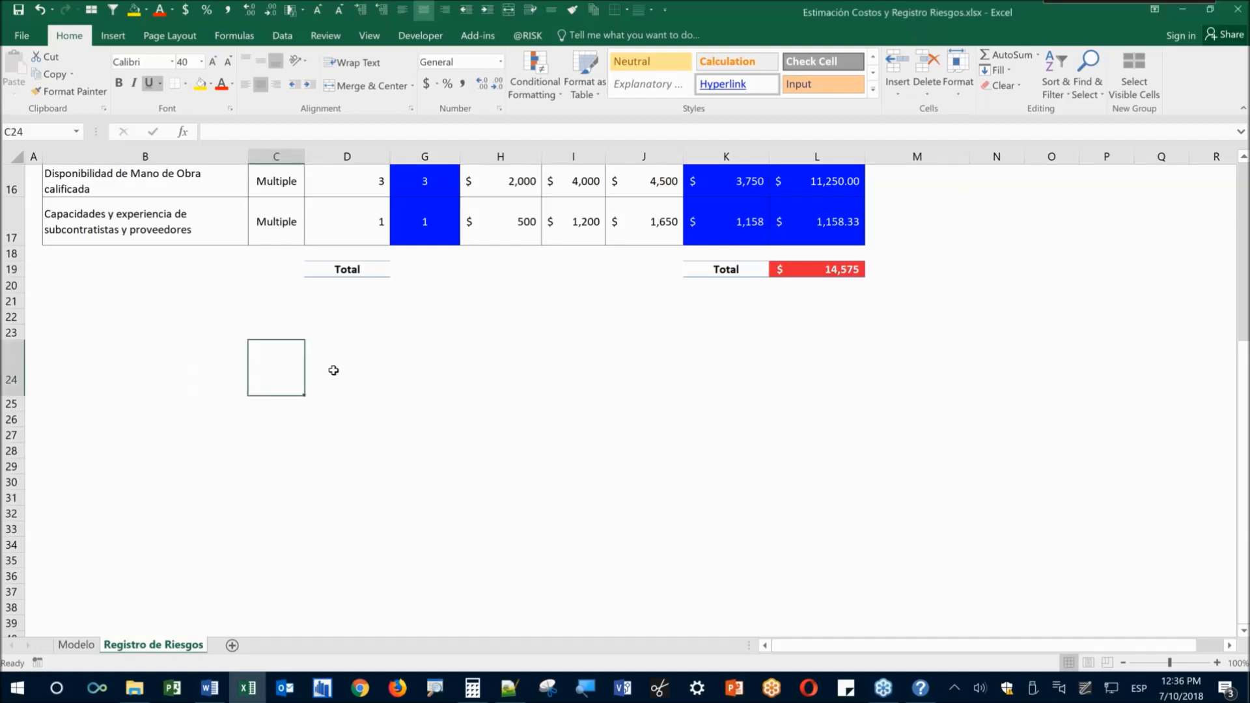
pyautogui.scroll(5, 332, 368)
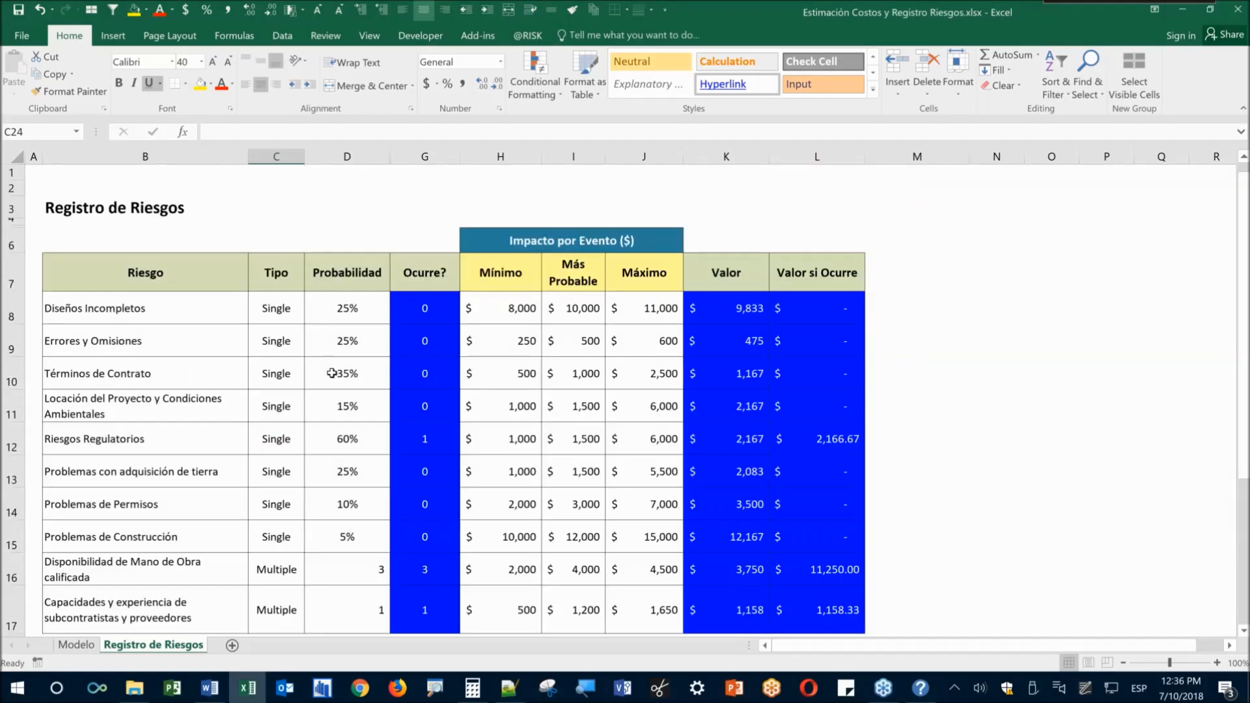
pyautogui.click(91, 647)
pyautogui.click(518, 520)
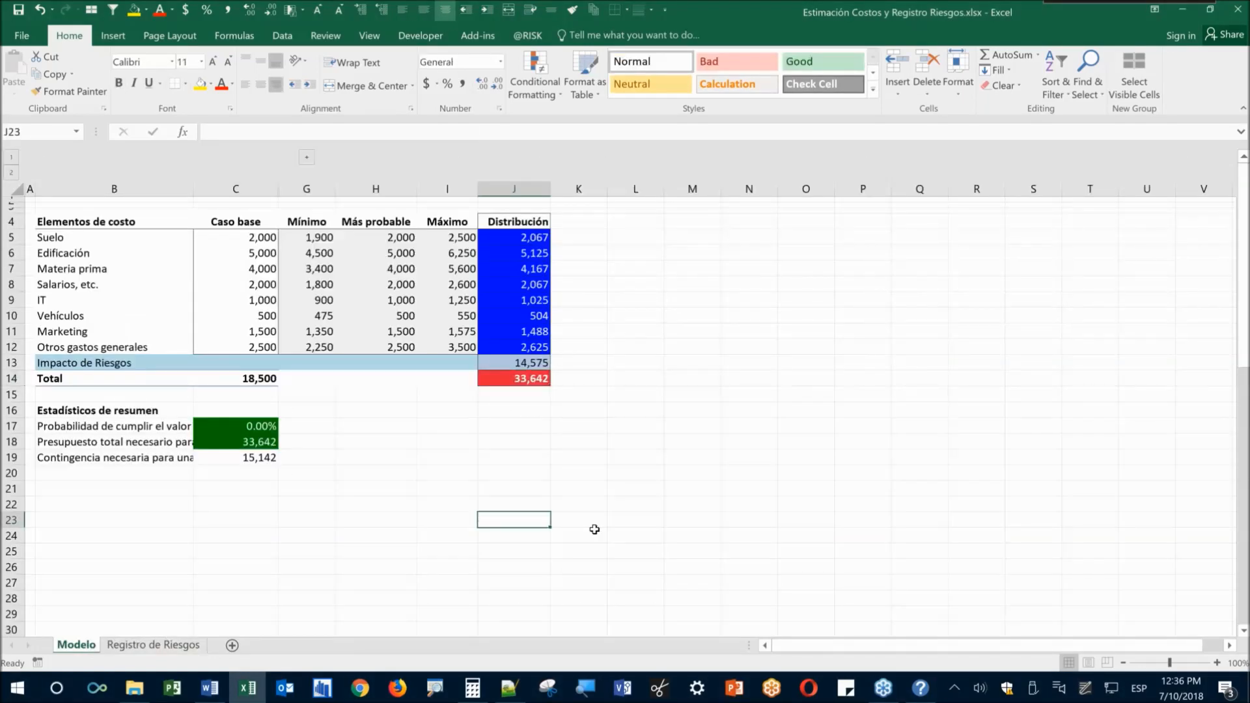
pyautogui.click(527, 380)
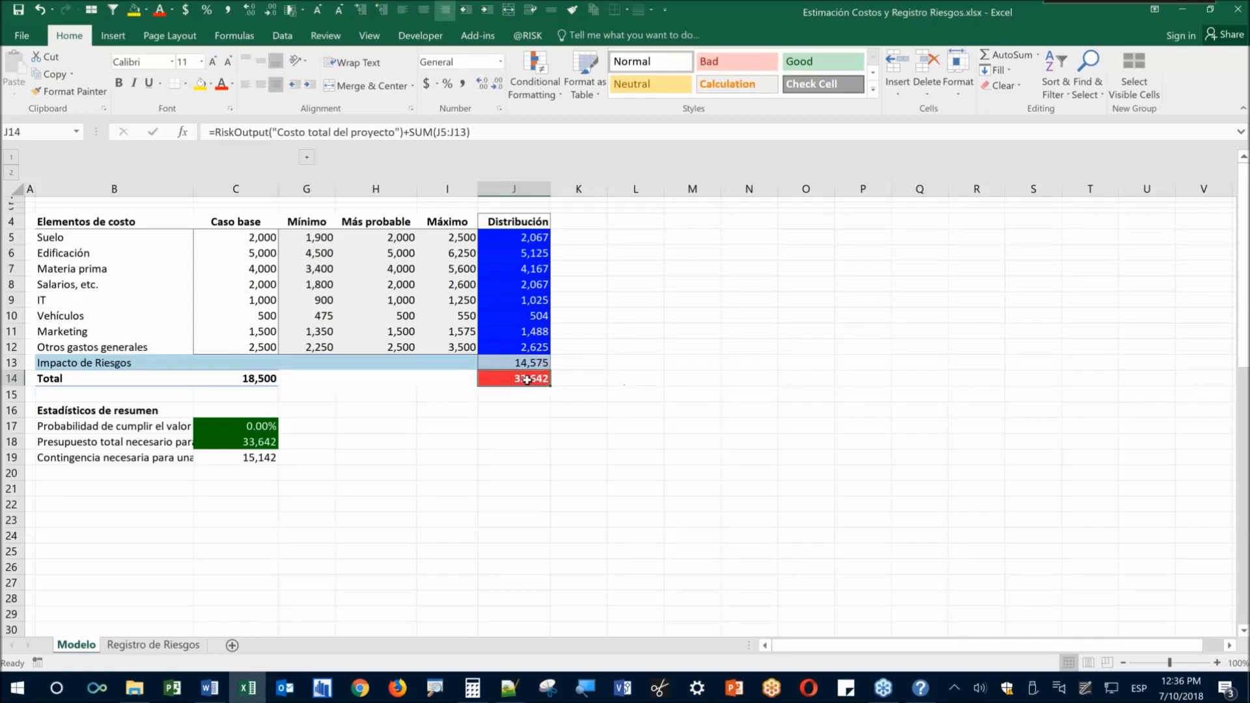
pyautogui.click(527, 35)
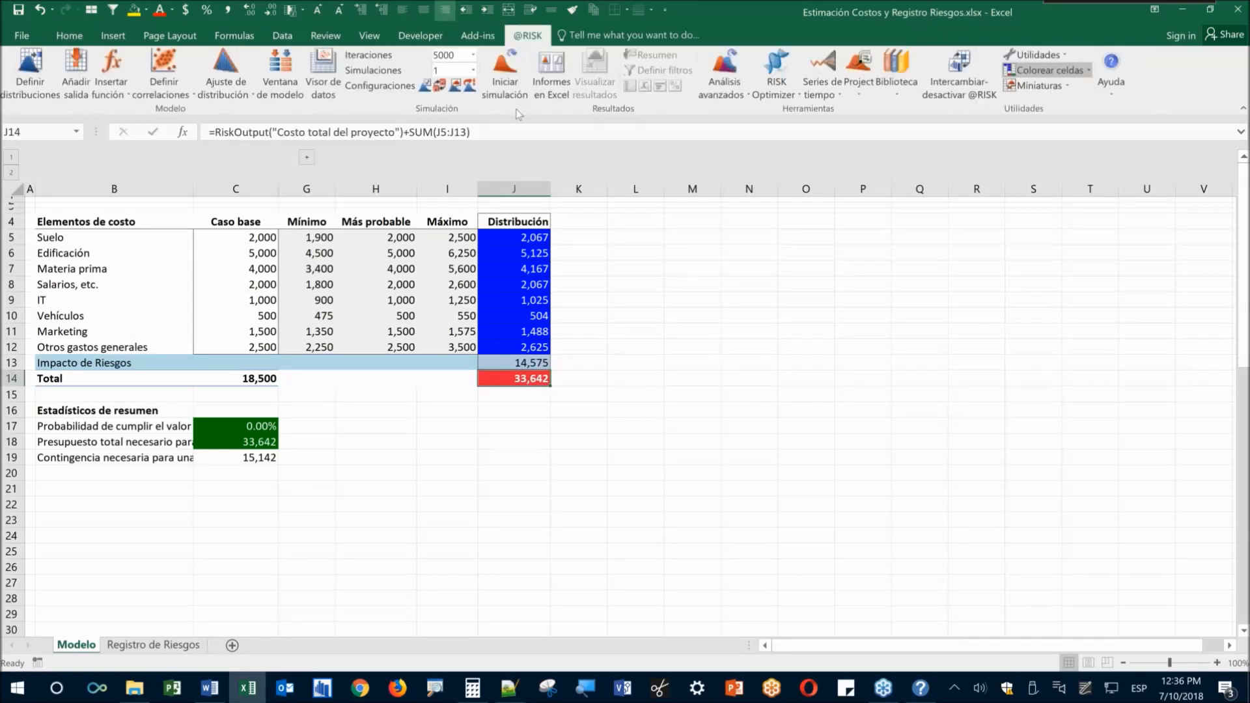
pyautogui.click(450, 54)
pyautogui.write('500')
pyautogui.click(505, 75)
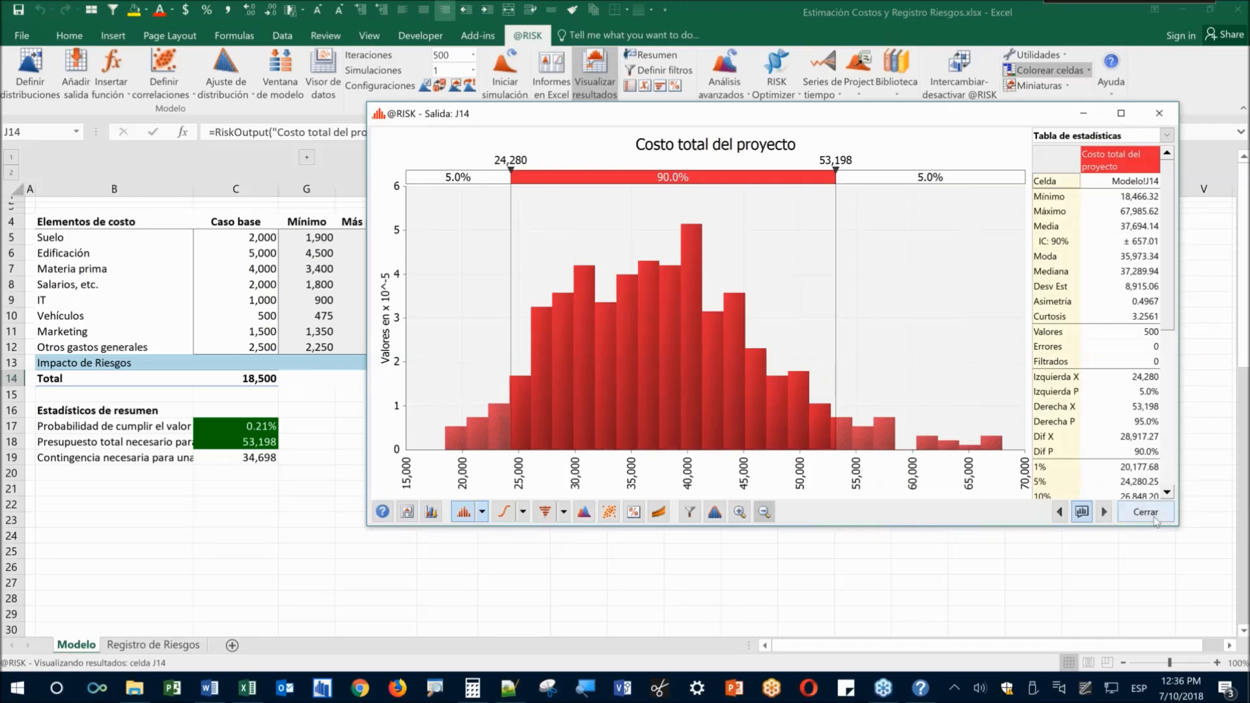
pyautogui.click(449, 56)
pyautogui.write('5000')
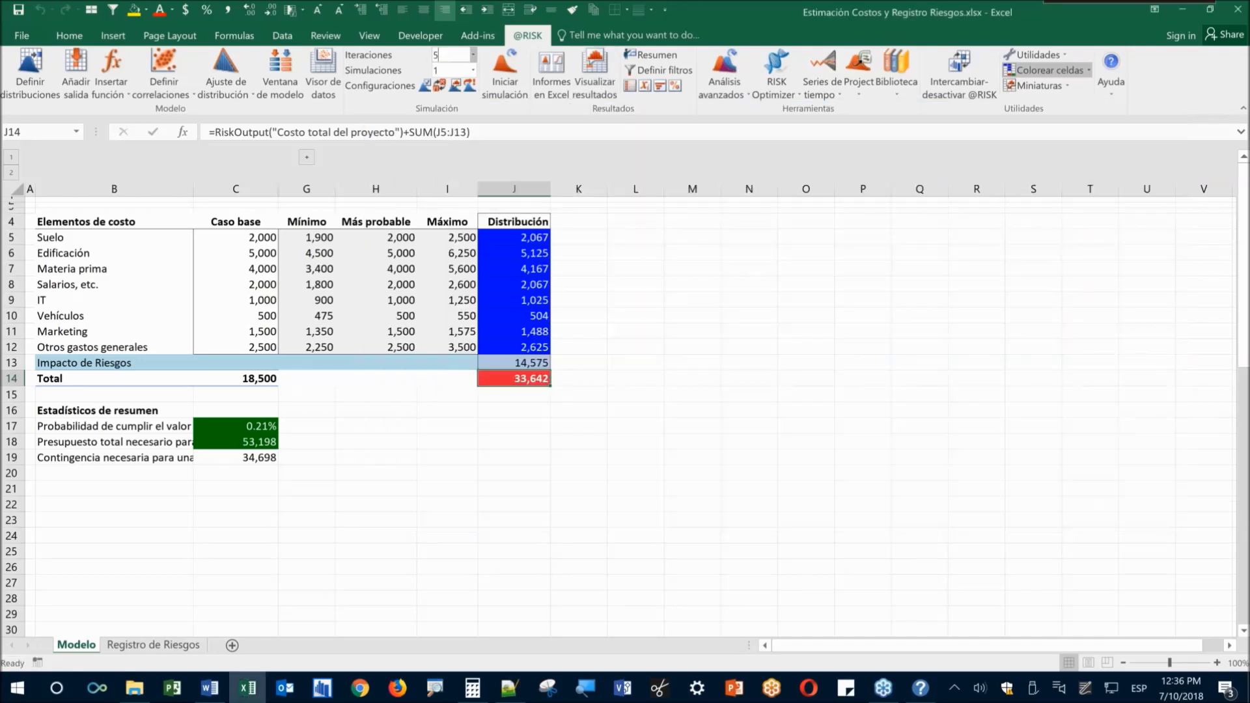
# Run the 5000-iteration simulation and view the J14 total project cost histogram
pyautogui.click(493, 96)
pyautogui.click(594, 71)
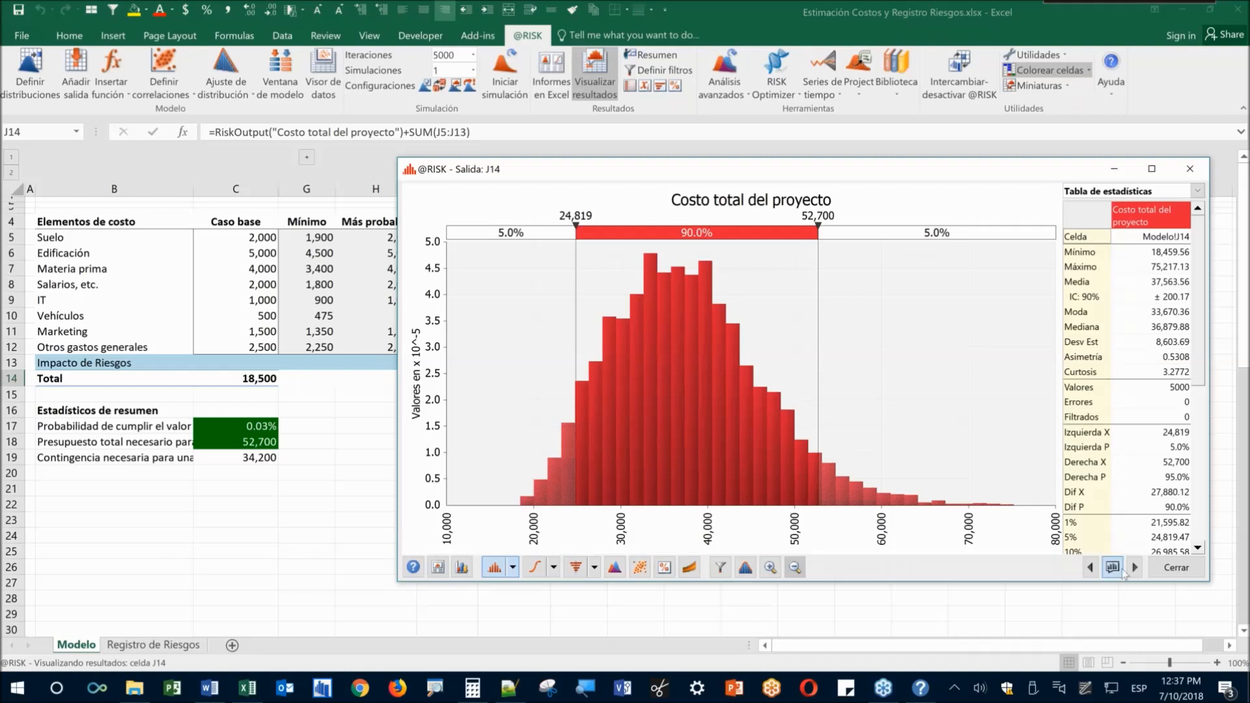
pyautogui.moveTo(1113, 568)
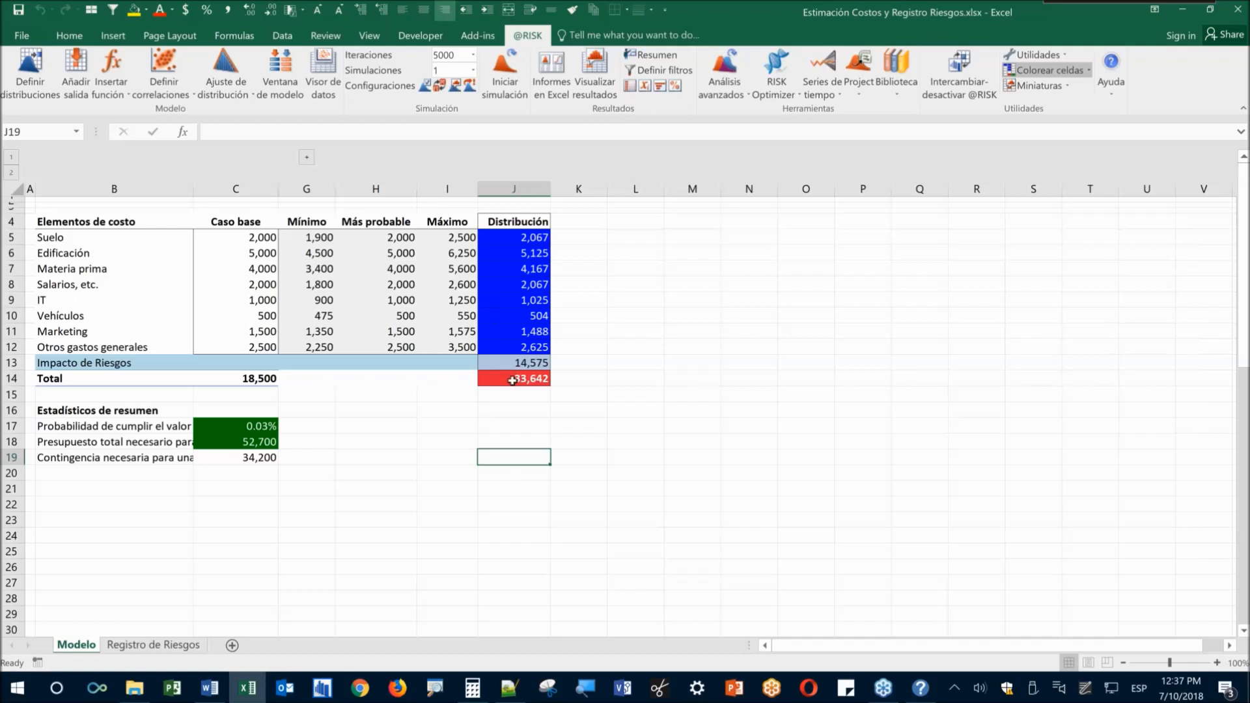
# Delete the J13 risk impact and re-simulate with 1000 iterations
pyautogui.click(243, 426)
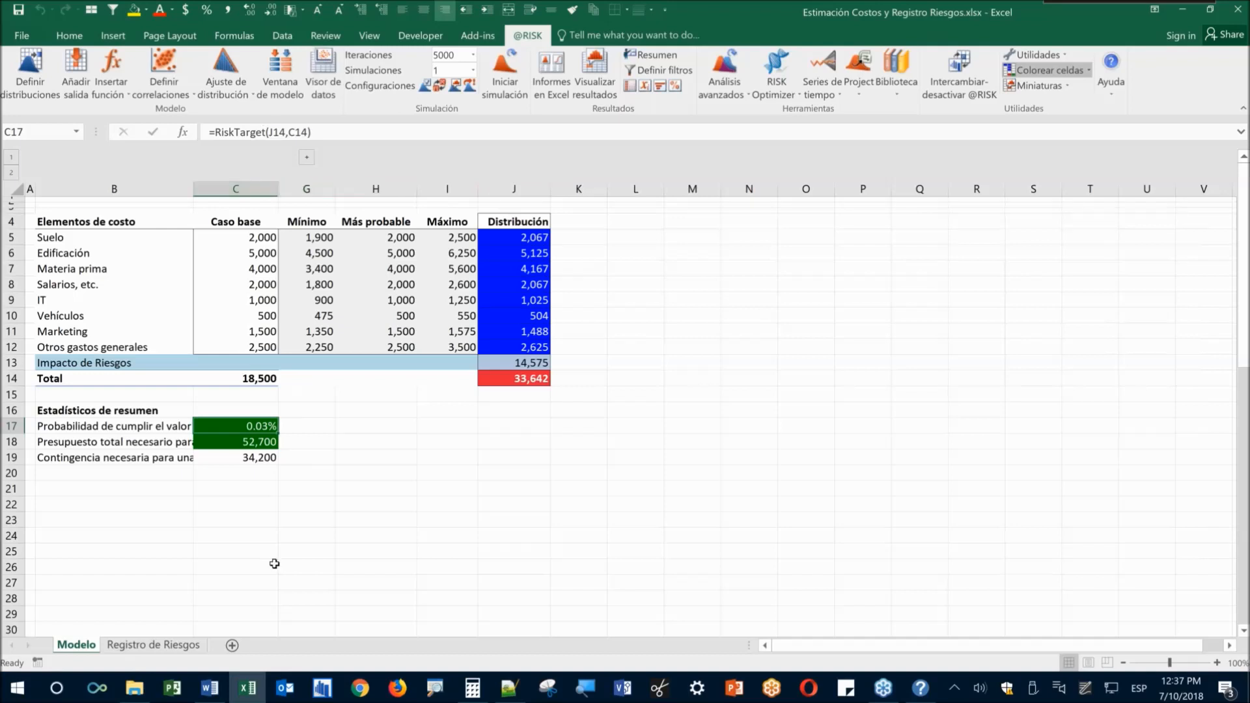
pyautogui.click(514, 365)
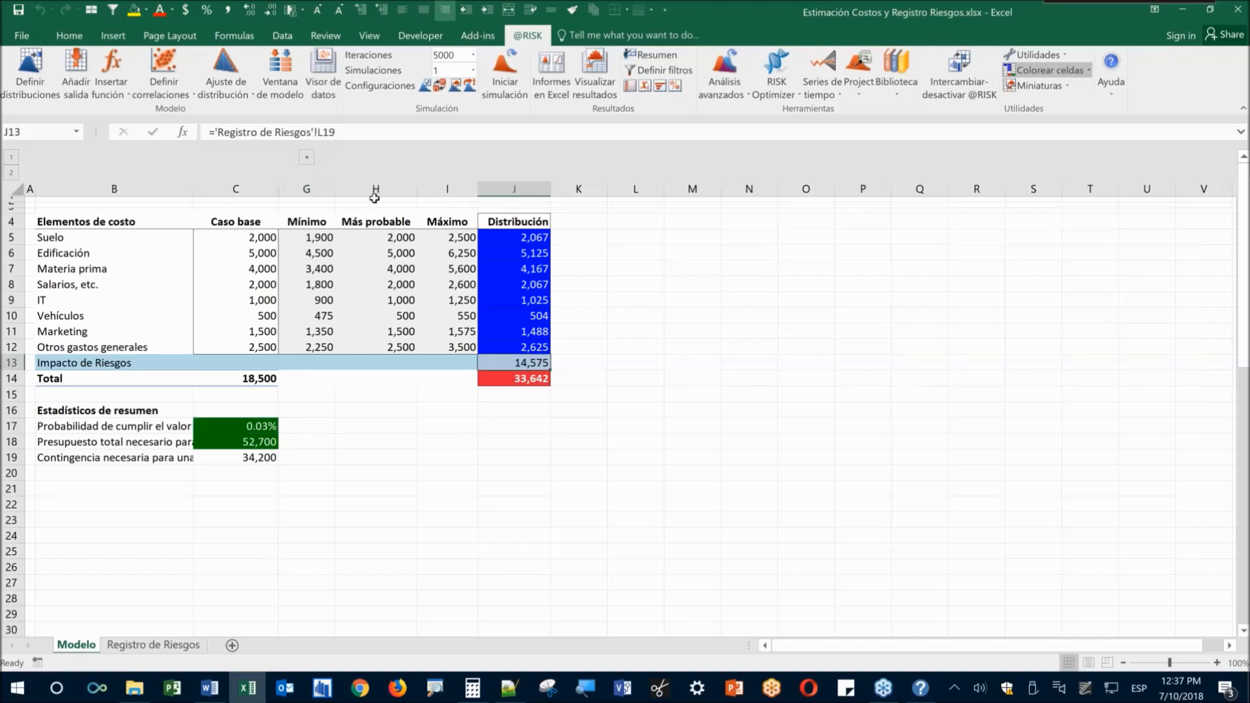
pyautogui.press('Delete')
pyautogui.click(450, 55)
pyautogui.write('1000')
pyautogui.click(505, 71)
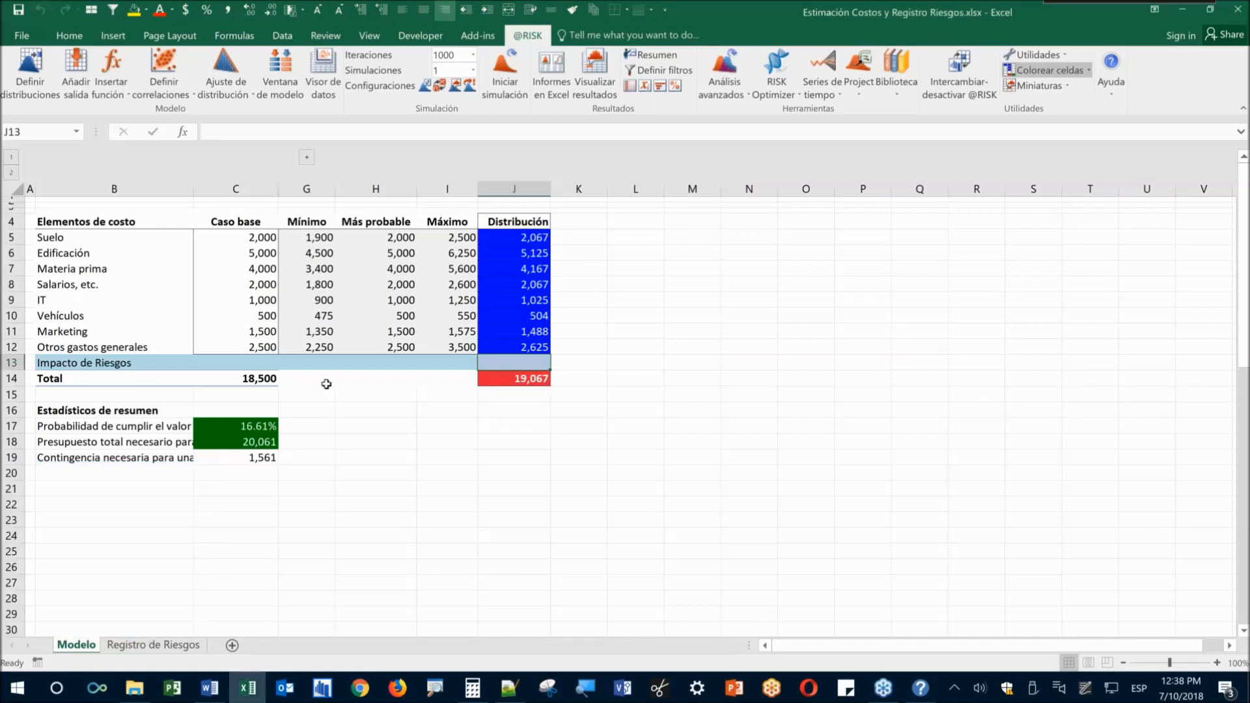
# Check C17's RiskTarget formula and display the results histogram for total cost J14
pyautogui.click(228, 428)
pyautogui.scroll(1, 188, 416)
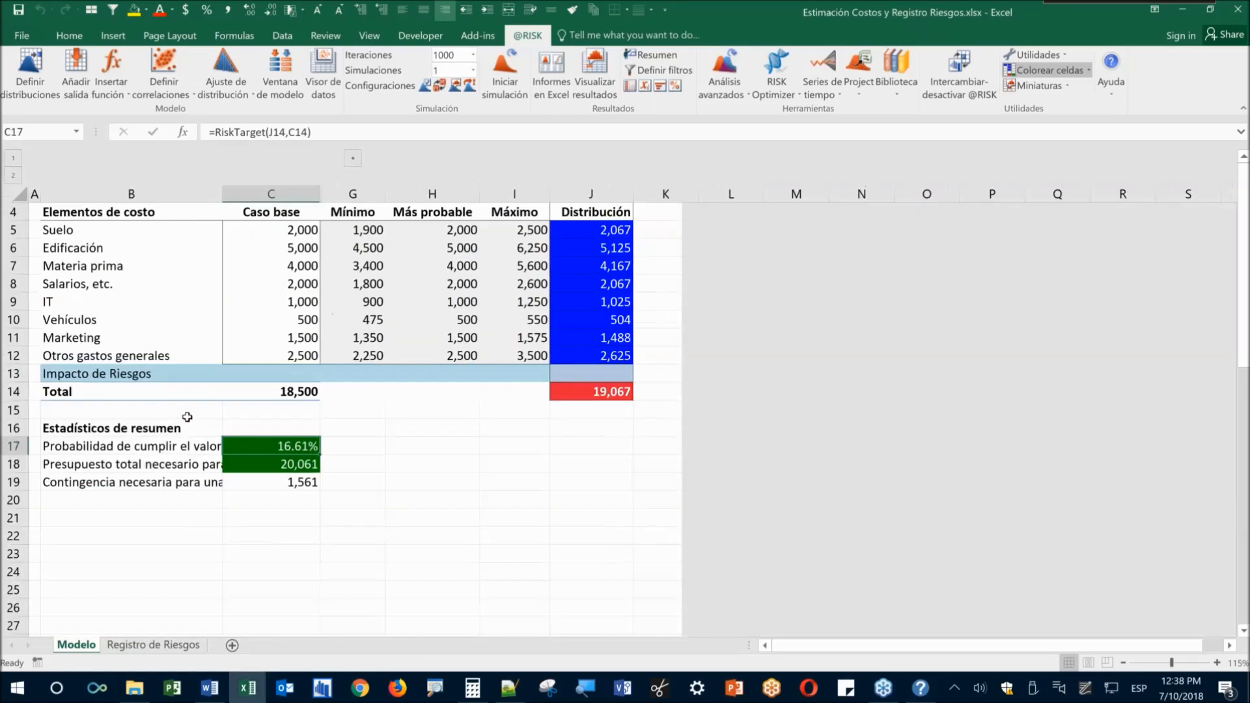
pyautogui.scroll(1, 187, 417)
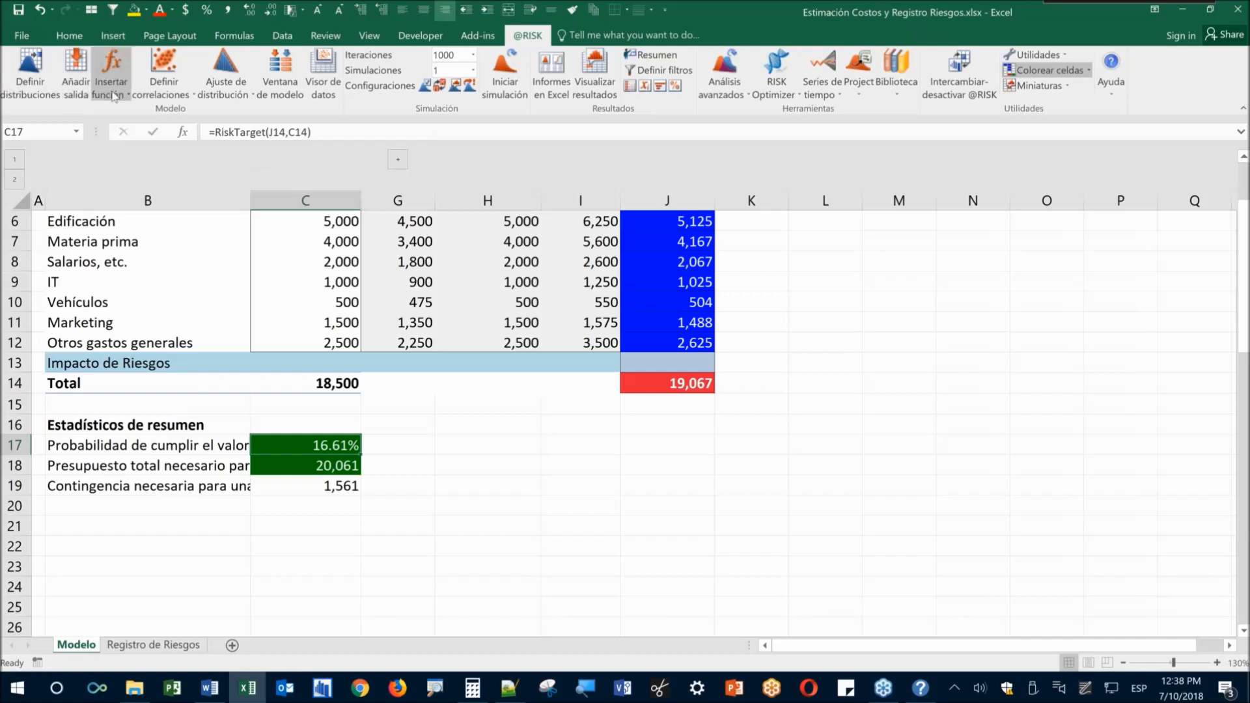
pyautogui.click(108, 73)
pyautogui.click(537, 396)
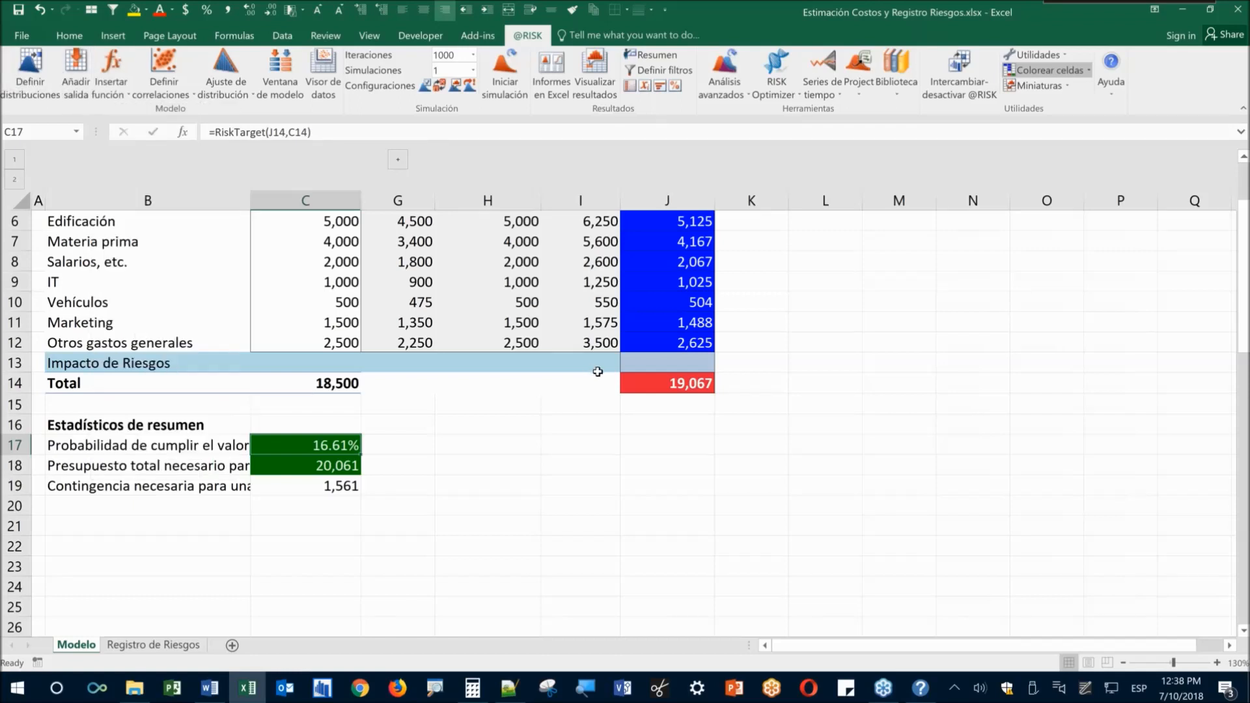
pyautogui.click(649, 390)
pyautogui.click(595, 72)
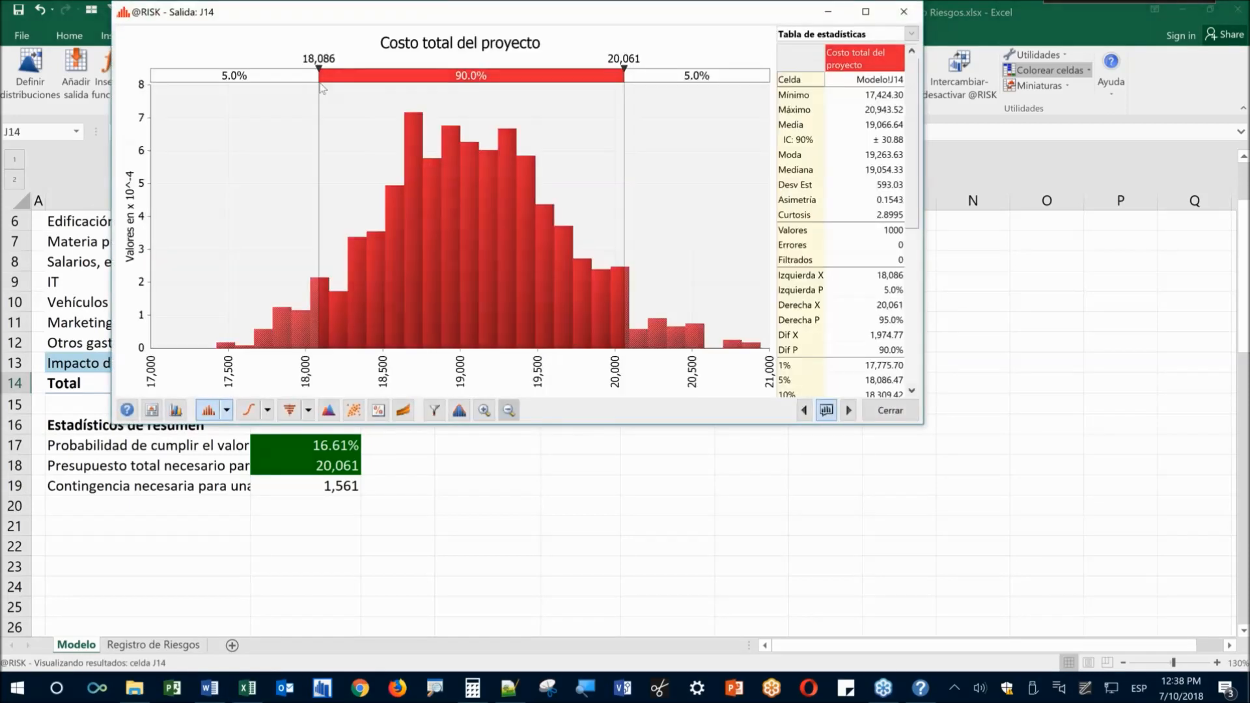
# Set the histogram's left delimiter to 18,500
pyautogui.click(318, 60)
pyautogui.write('18500')
pyautogui.press('Return')
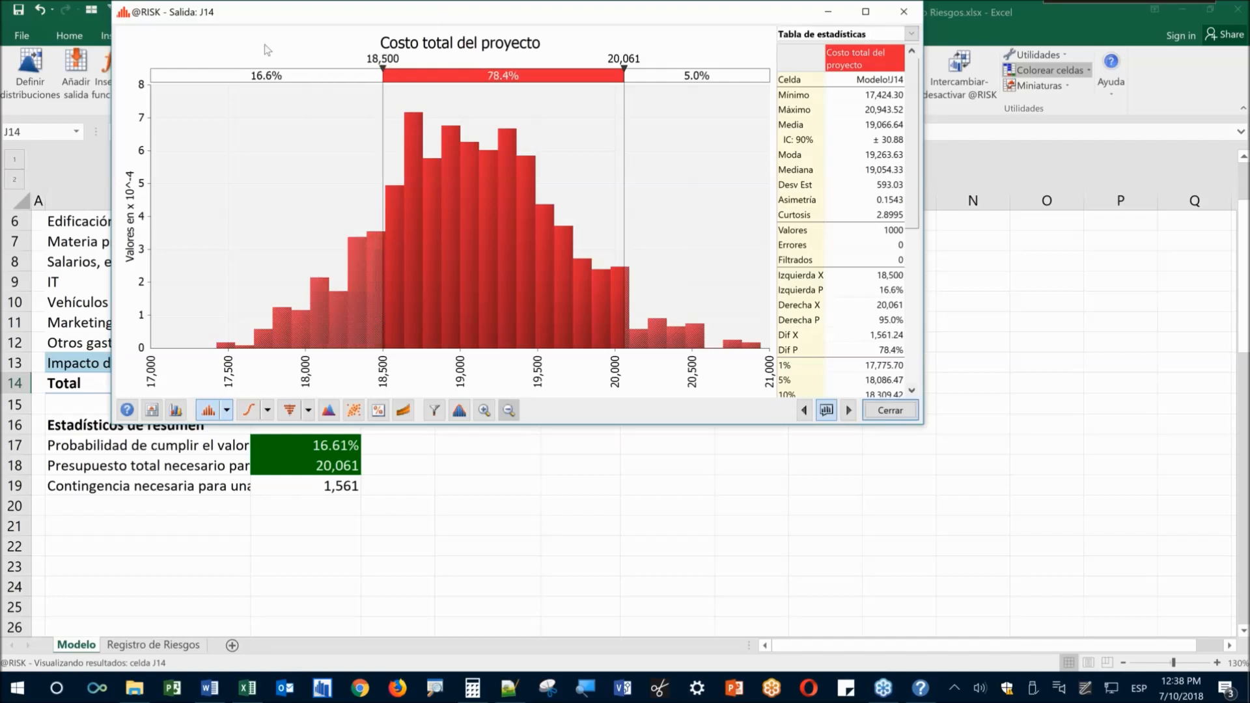
# Annotate the 16.6% share as RiskTarget and the 20,061 budget as RiskPercentile, then clear the ink
pyautogui.moveTo(240, 57); pyautogui.dragTo(311, 92)
pyautogui.moveTo(283, 95)
pyautogui.mouseDown()
pyautogui.moveTo(321, 182)
pyautogui.moveTo(358, 393)
pyautogui.moveTo(326, 430)
pyautogui.mouseUp()
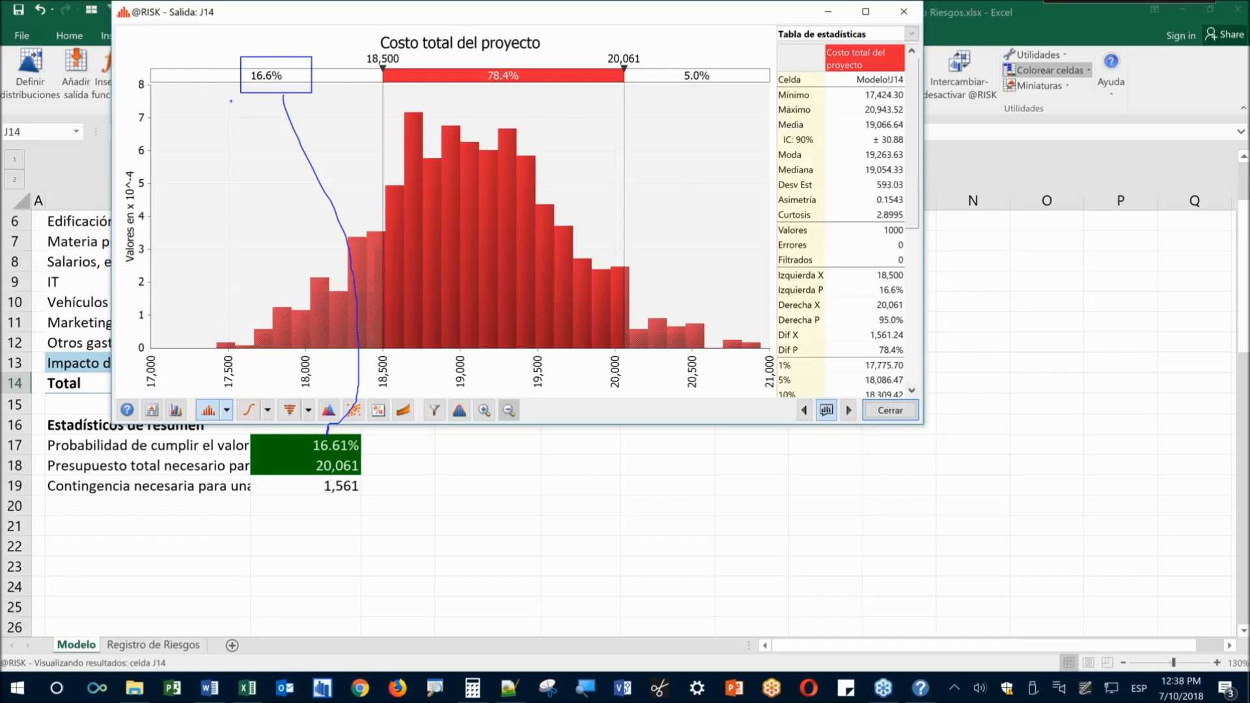
pyautogui.write('tRiskTarf')
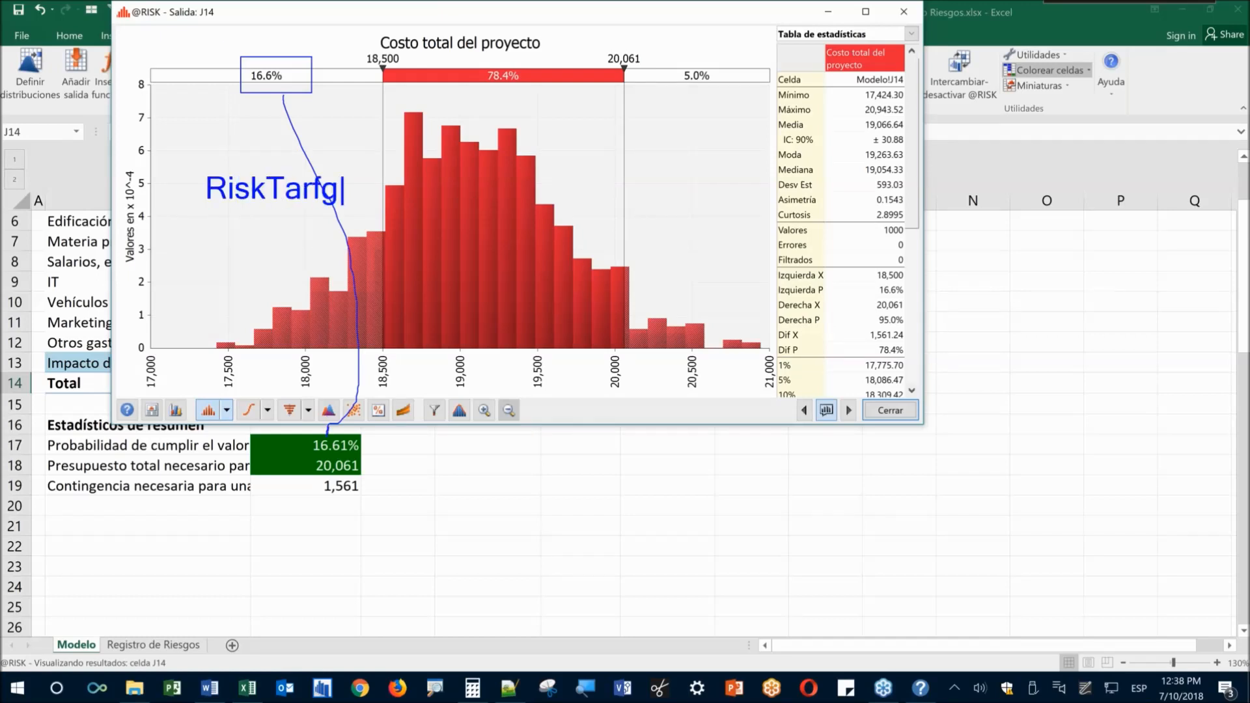
pyautogui.press('BackSpace')
pyautogui.write('get')
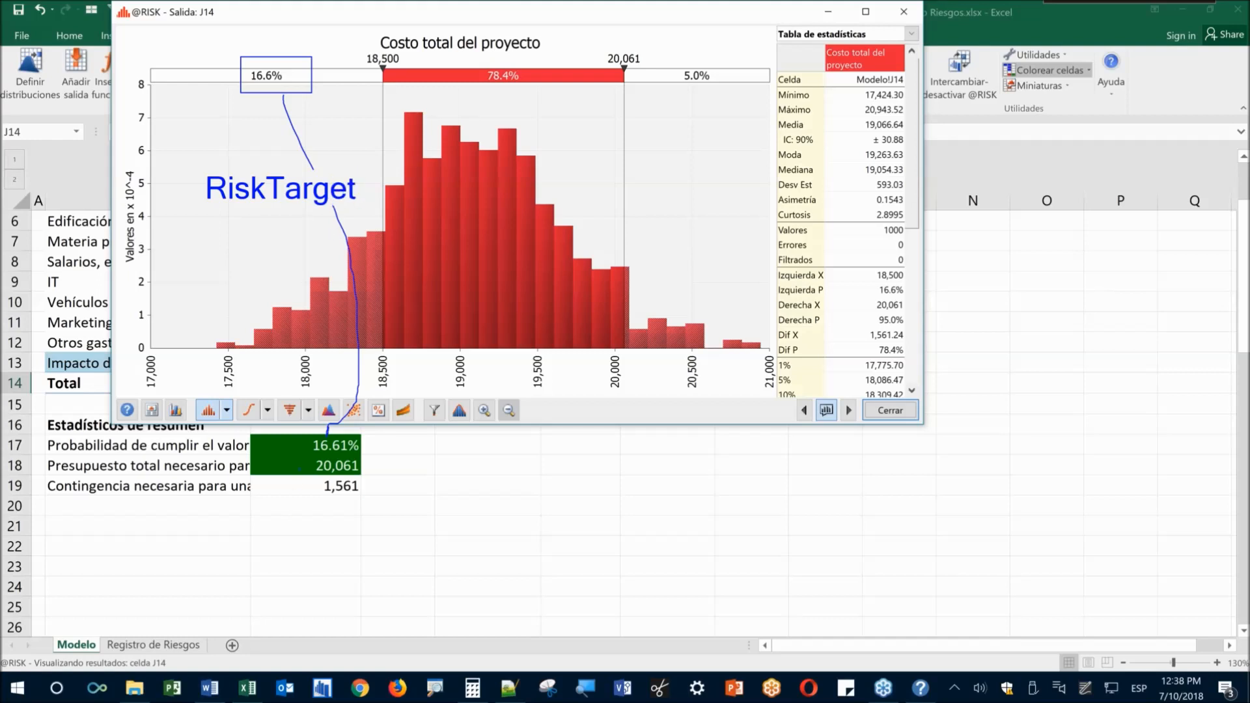
pyautogui.moveTo(306, 455); pyautogui.dragTo(362, 477)
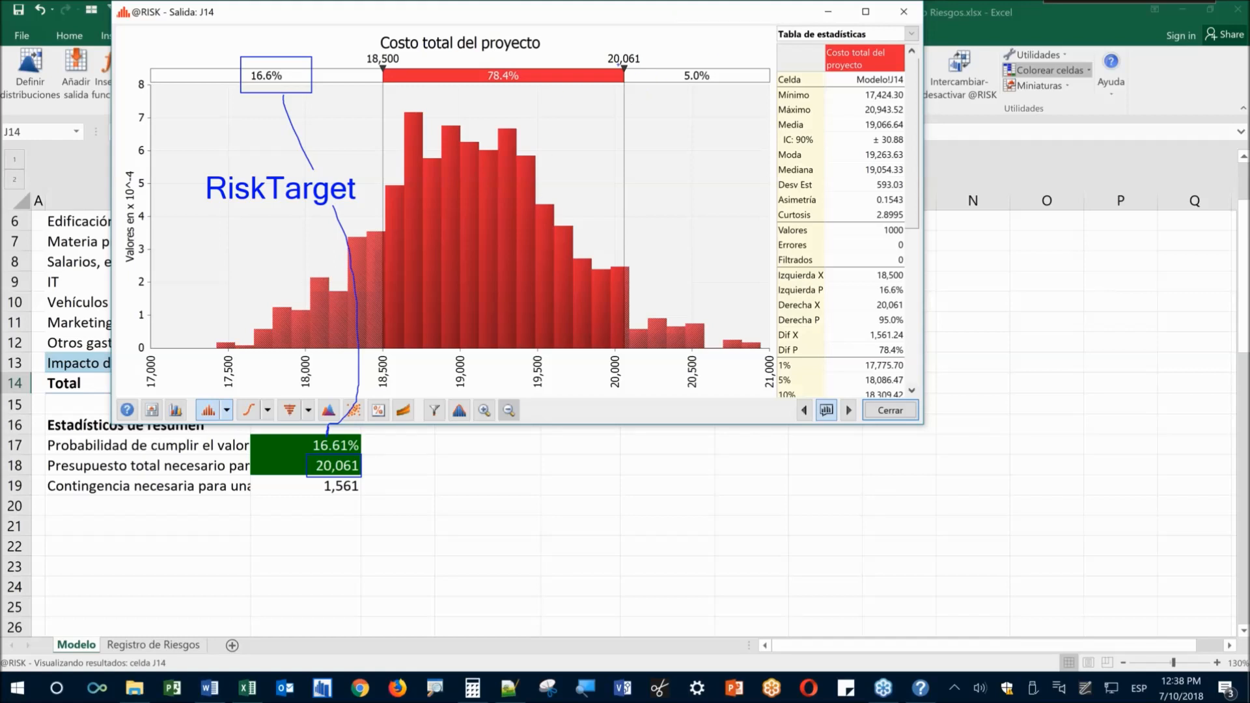
pyautogui.moveTo(600, 48)
pyautogui.mouseDown()
pyautogui.moveTo(647, 73)
pyautogui.moveTo(592, 326)
pyautogui.moveTo(429, 456)
pyautogui.moveTo(396, 460)
pyautogui.moveTo(420, 475)
pyautogui.mouseUp()
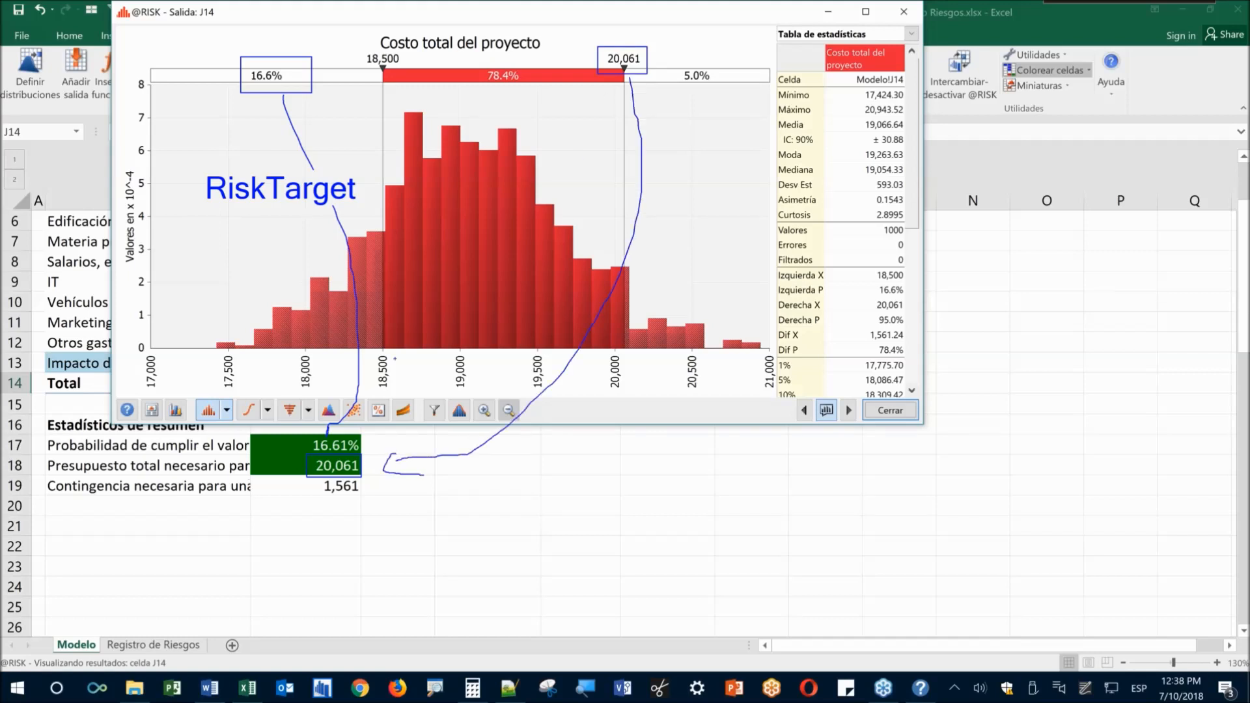
pyautogui.write('tRiskPercentile')
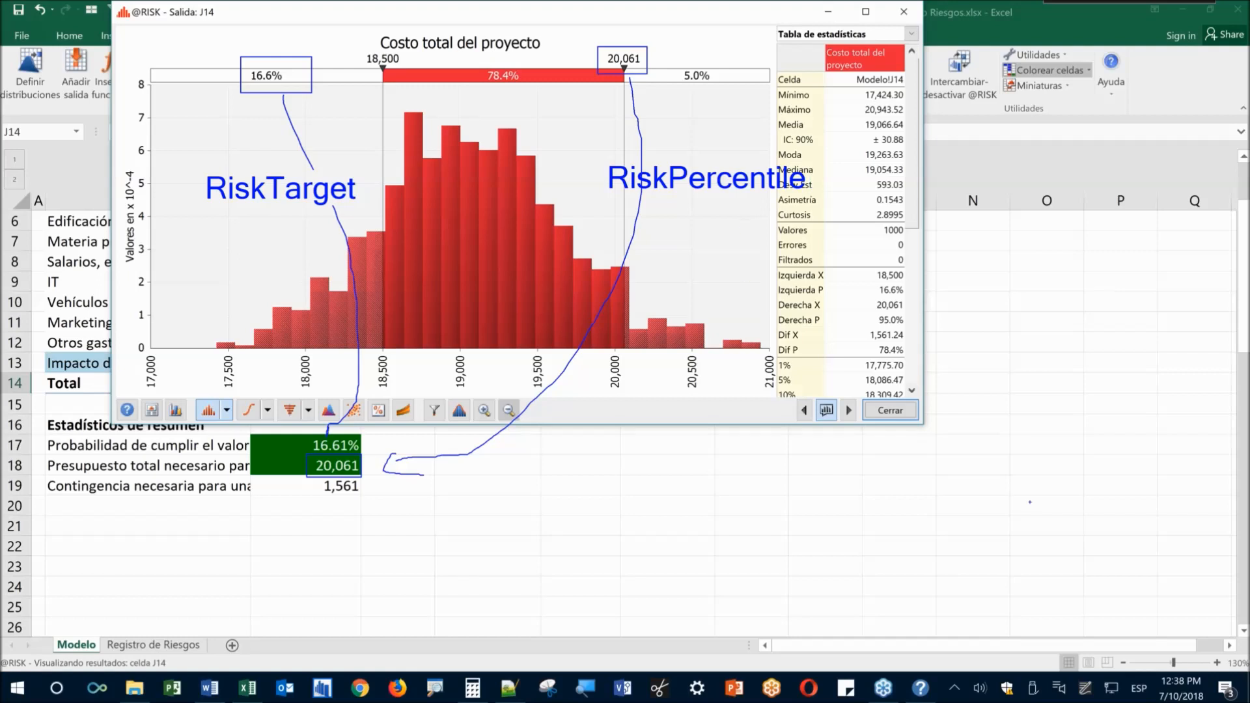
pyautogui.press('Escape')
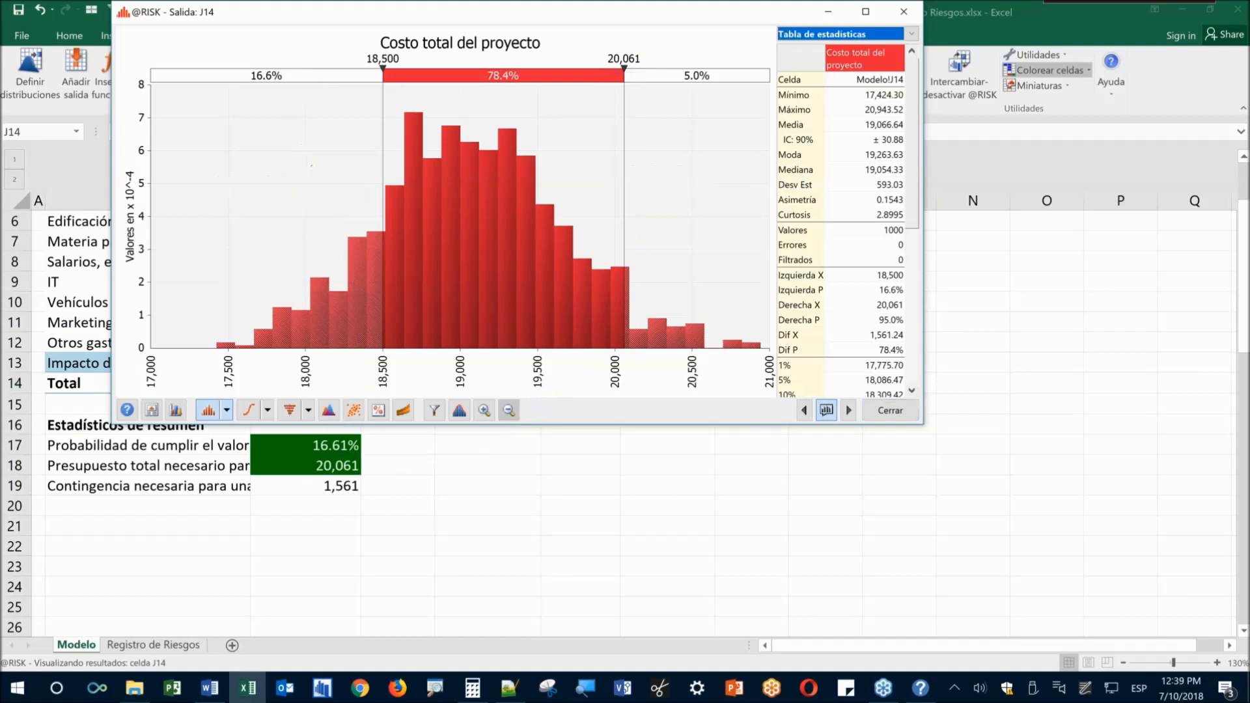
pyautogui.click(895, 417)
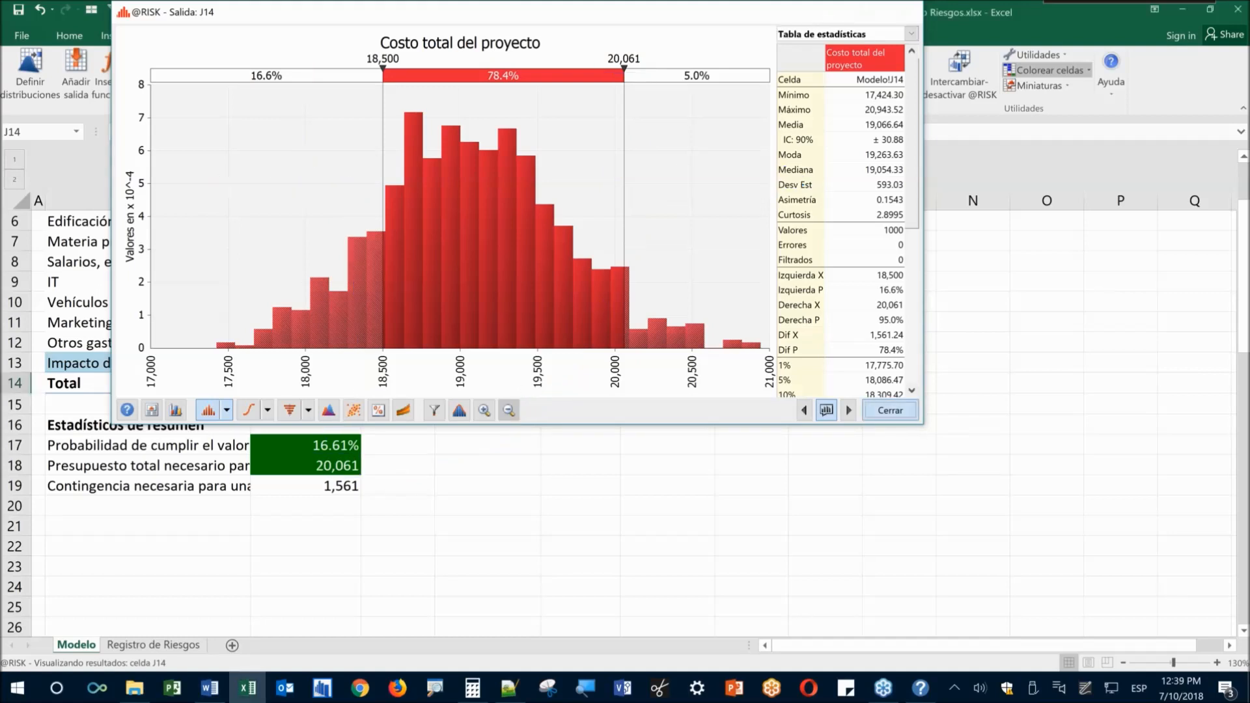
# Widen column B for full labels and inspect the C18 RiskPercentile and C19 contingency formulas
pyautogui.moveTo(250, 201); pyautogui.dragTo(423, 203)
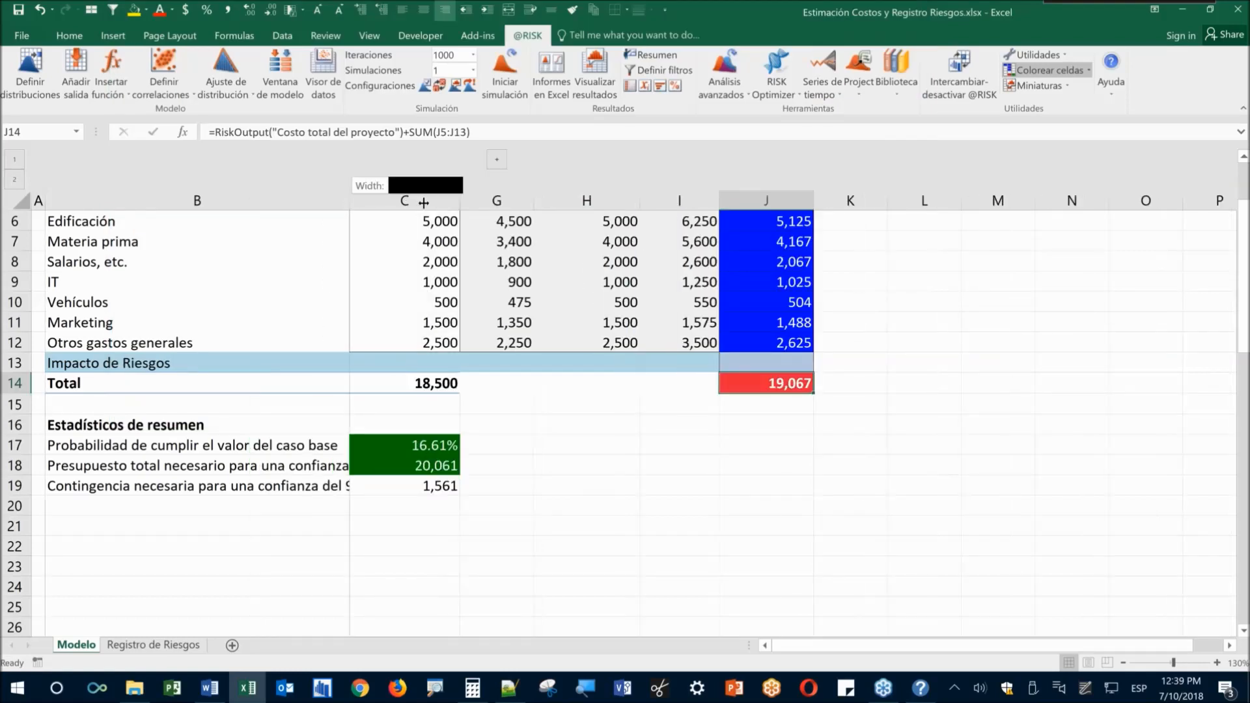
pyautogui.click(316, 547)
pyautogui.click(133, 467)
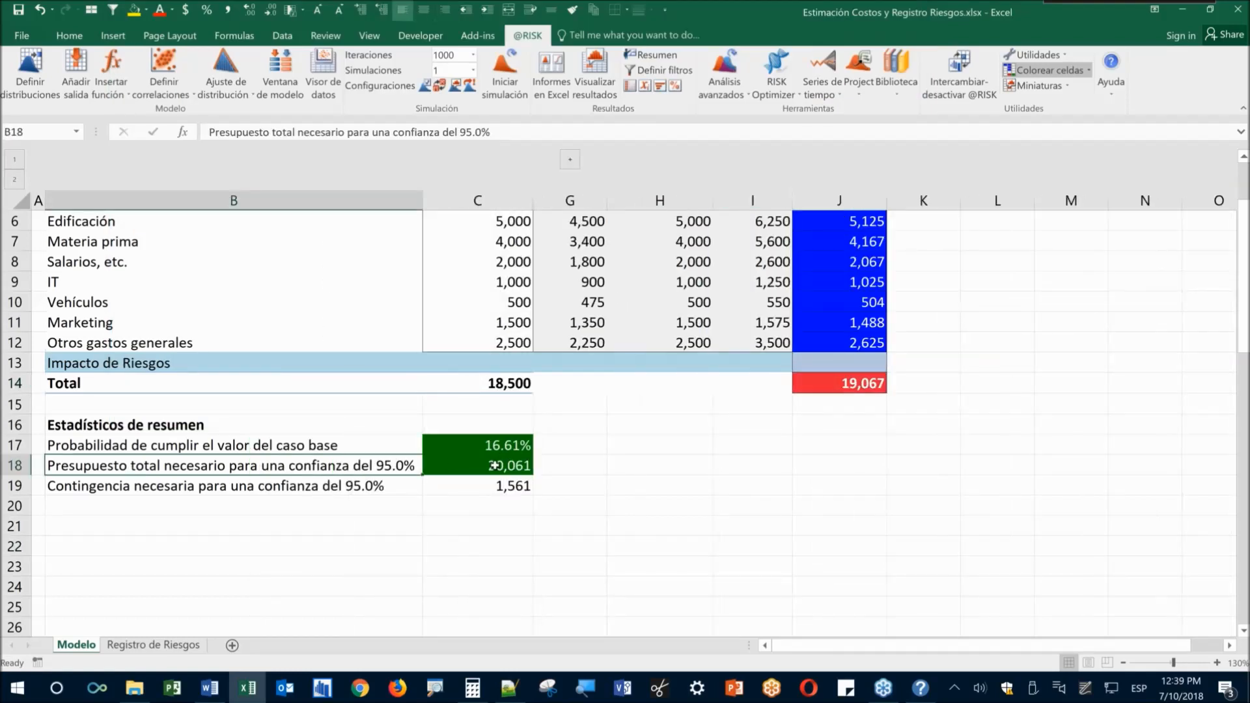
pyautogui.click(495, 465)
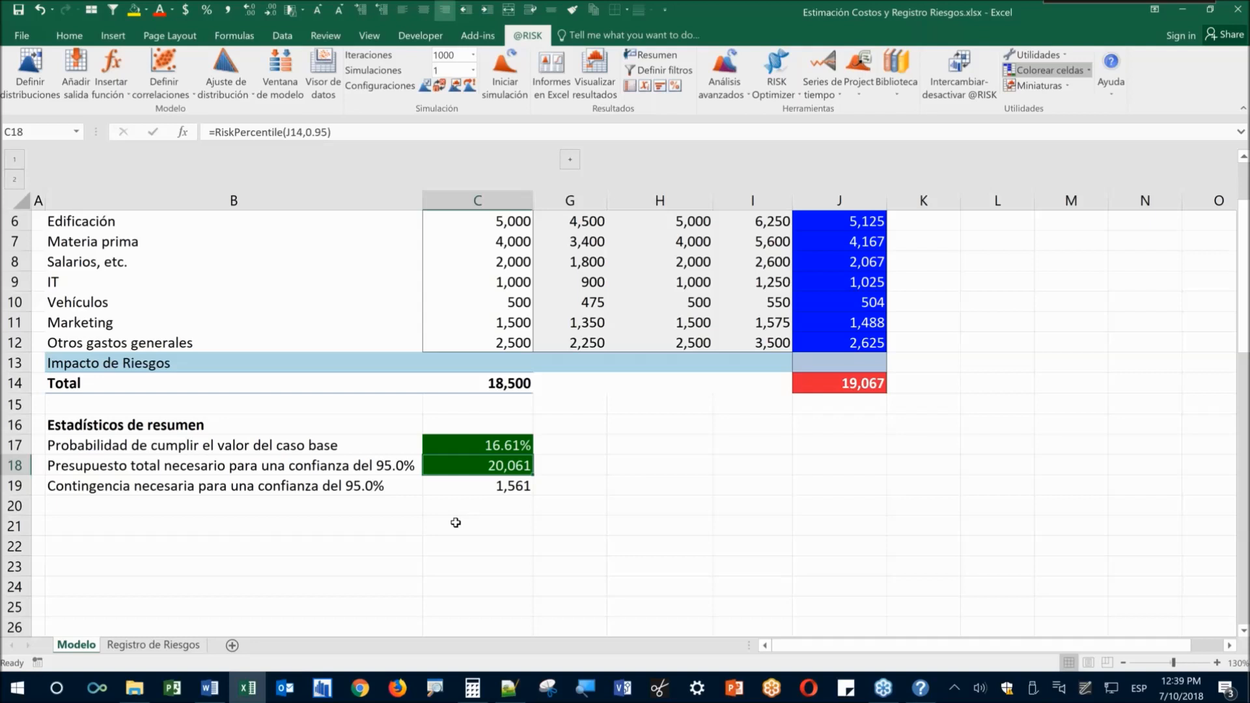
pyautogui.click(469, 487)
pyautogui.click(476, 466)
pyautogui.click(293, 586)
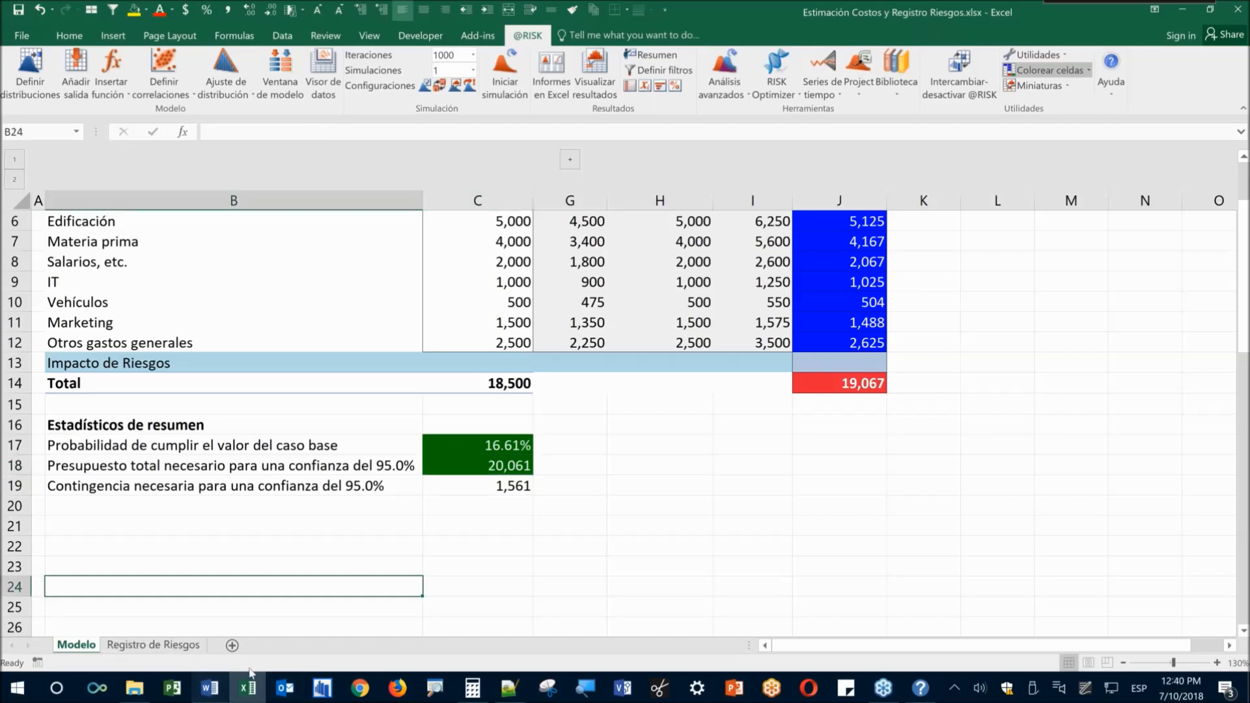
# Scroll the Word notes to the uncertainty-versus-risk-events triangle diagram and start a Screen sketch
pyautogui.click(210, 688)
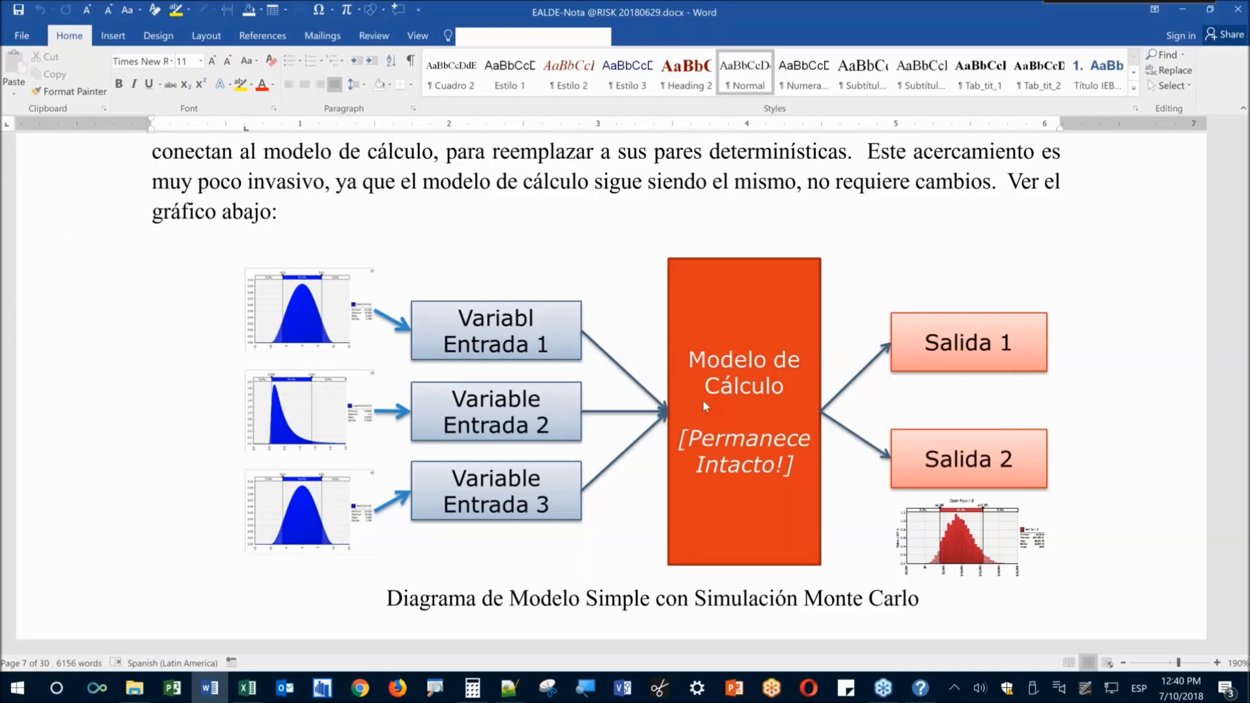
pyautogui.scroll(10, 702, 400)
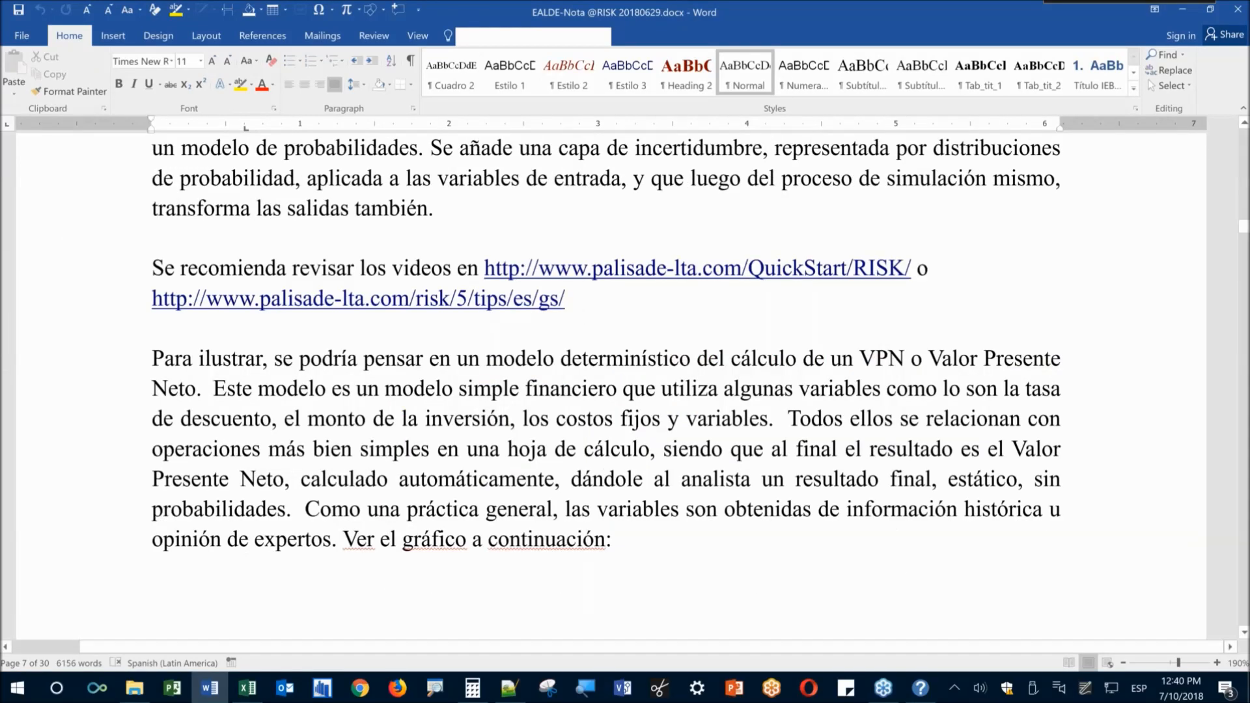
pyautogui.scroll(10, 606, 384)
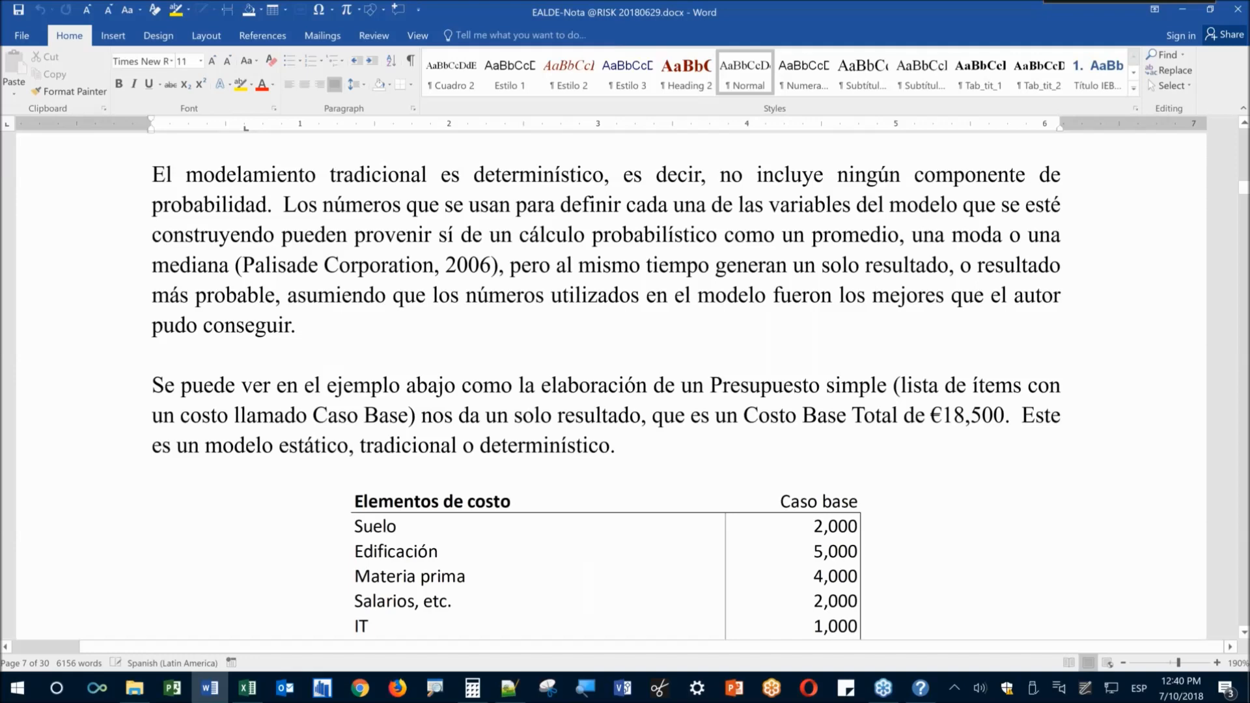
pyautogui.scroll(-2, 605, 387)
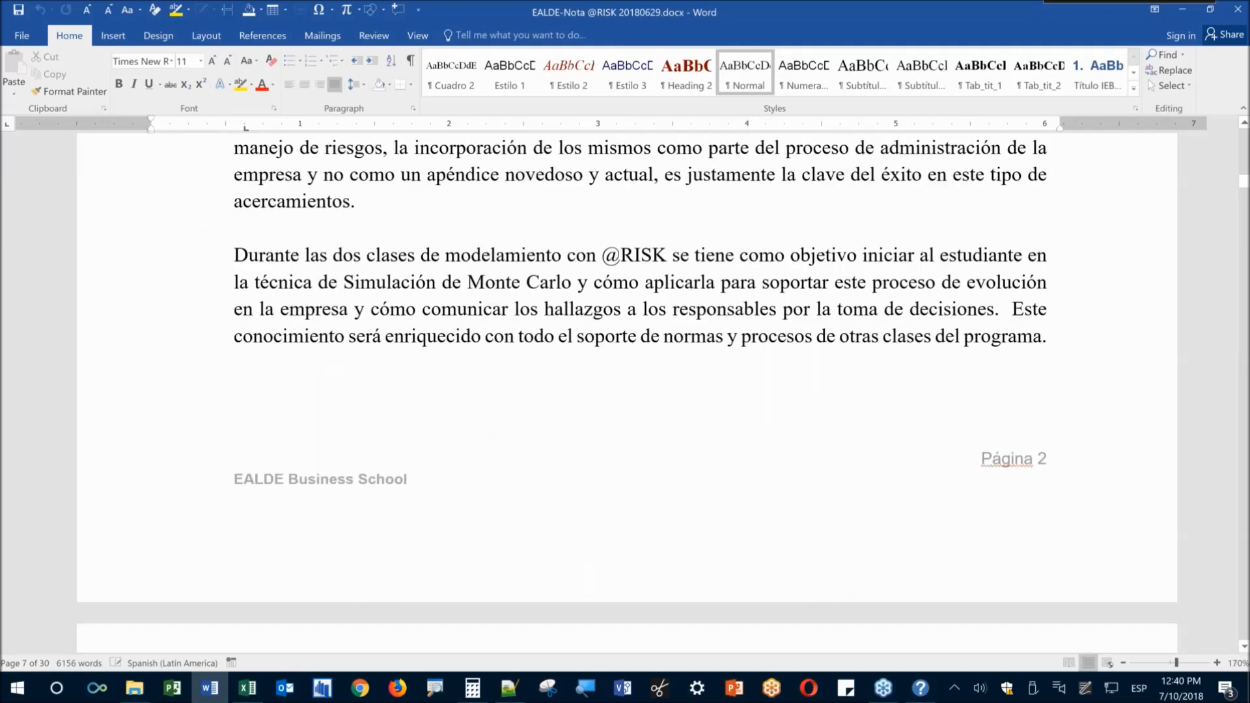
pyautogui.press('pagedown')
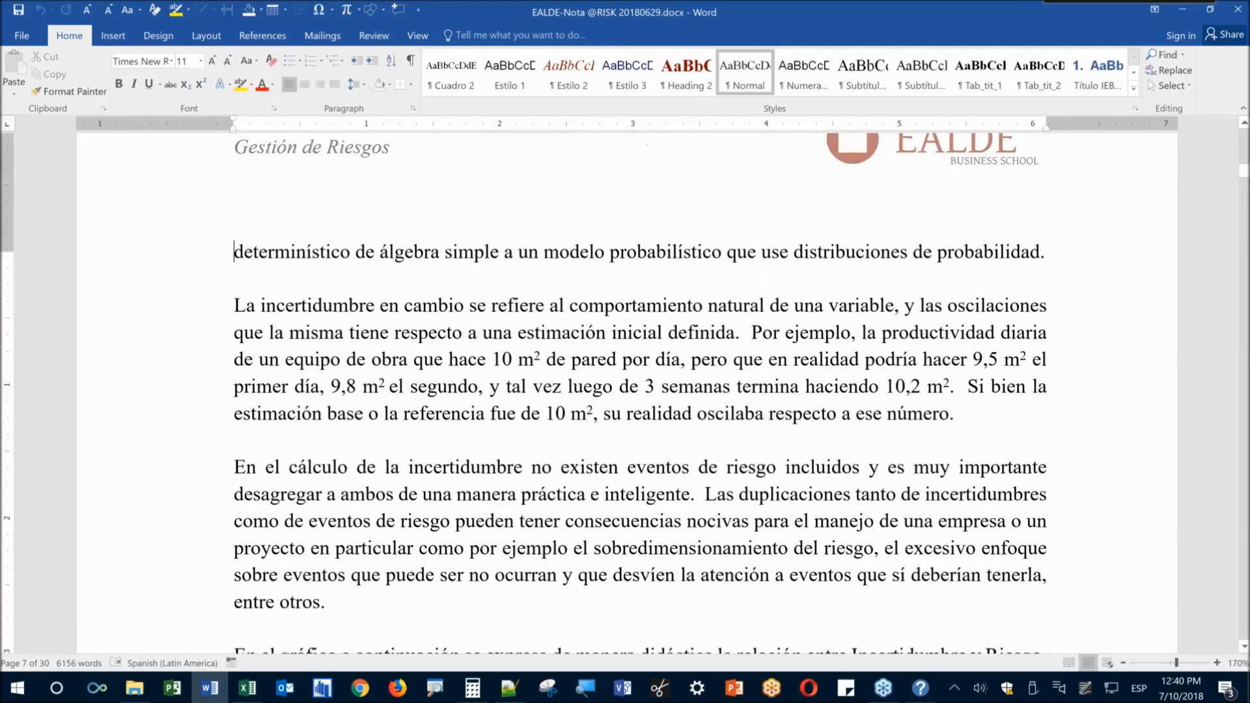
pyautogui.scroll(-5, 693, 482)
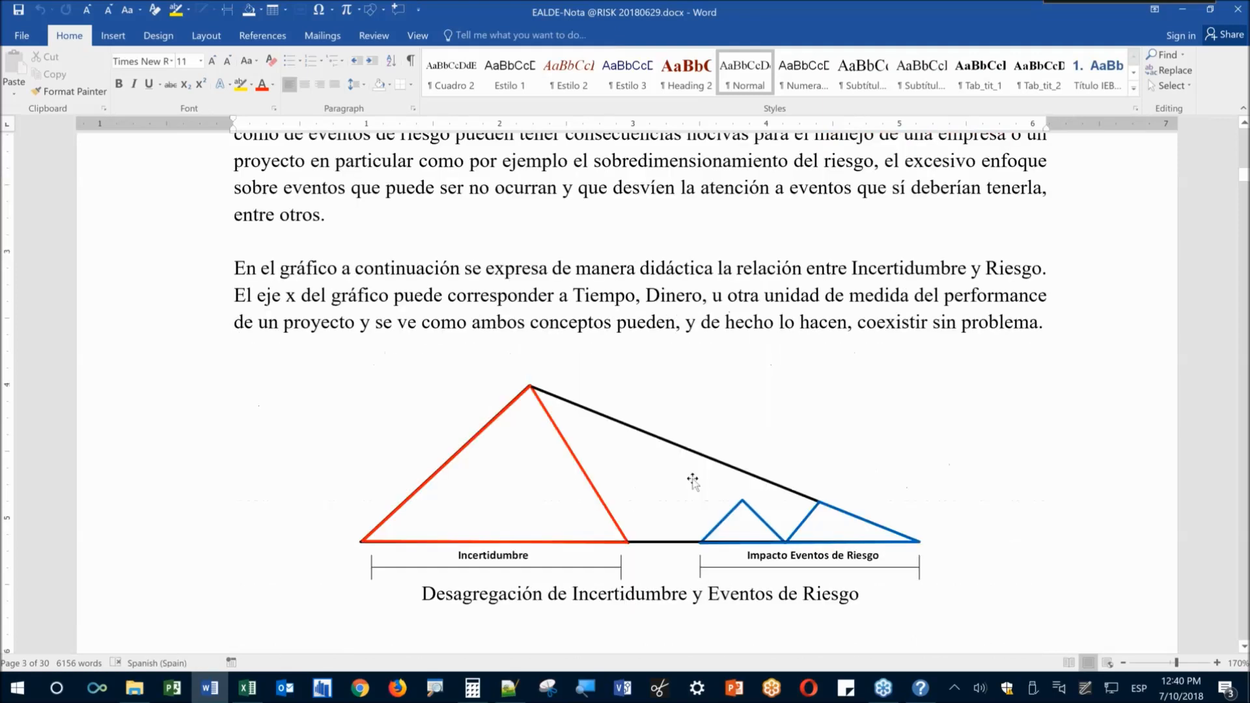
pyautogui.click(1085, 689)
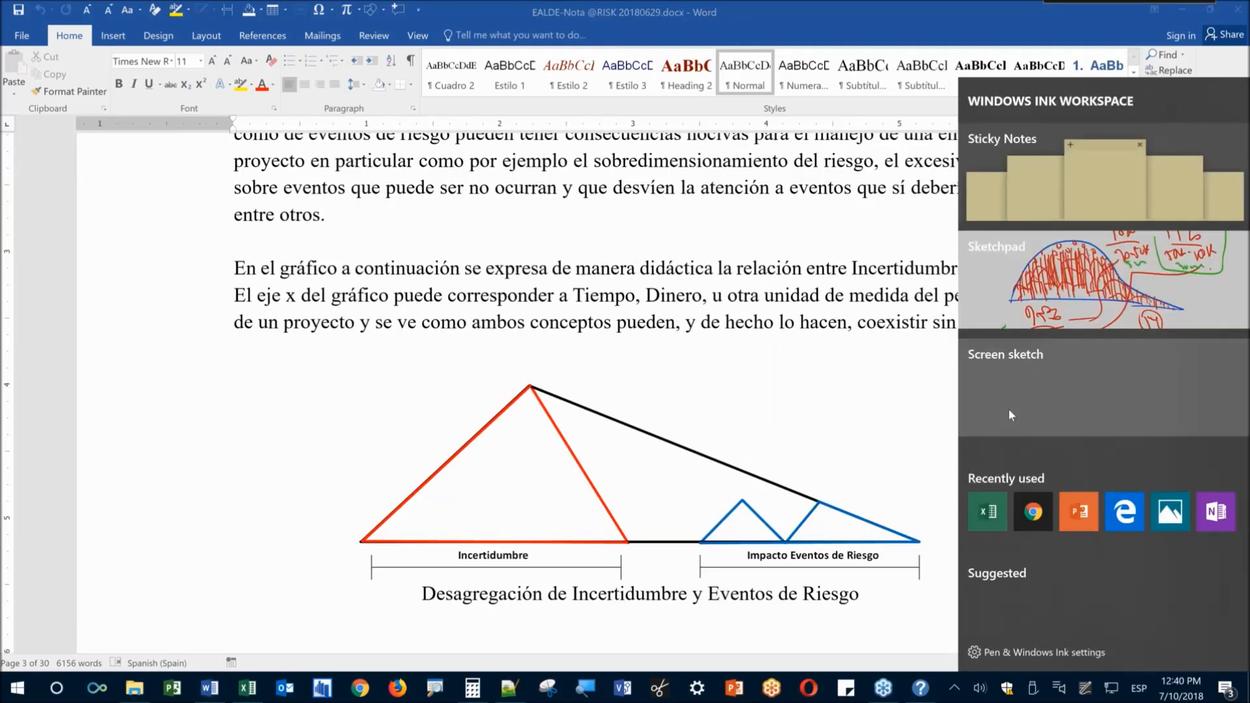
pyautogui.click(1009, 414)
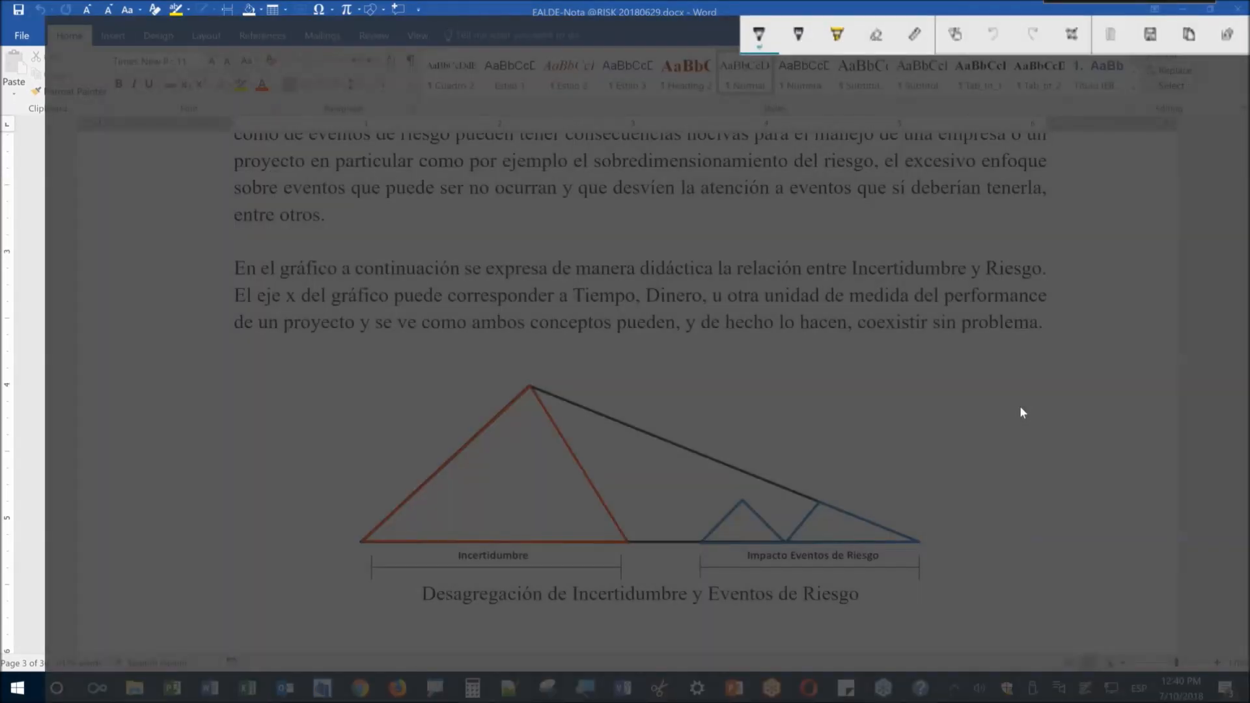
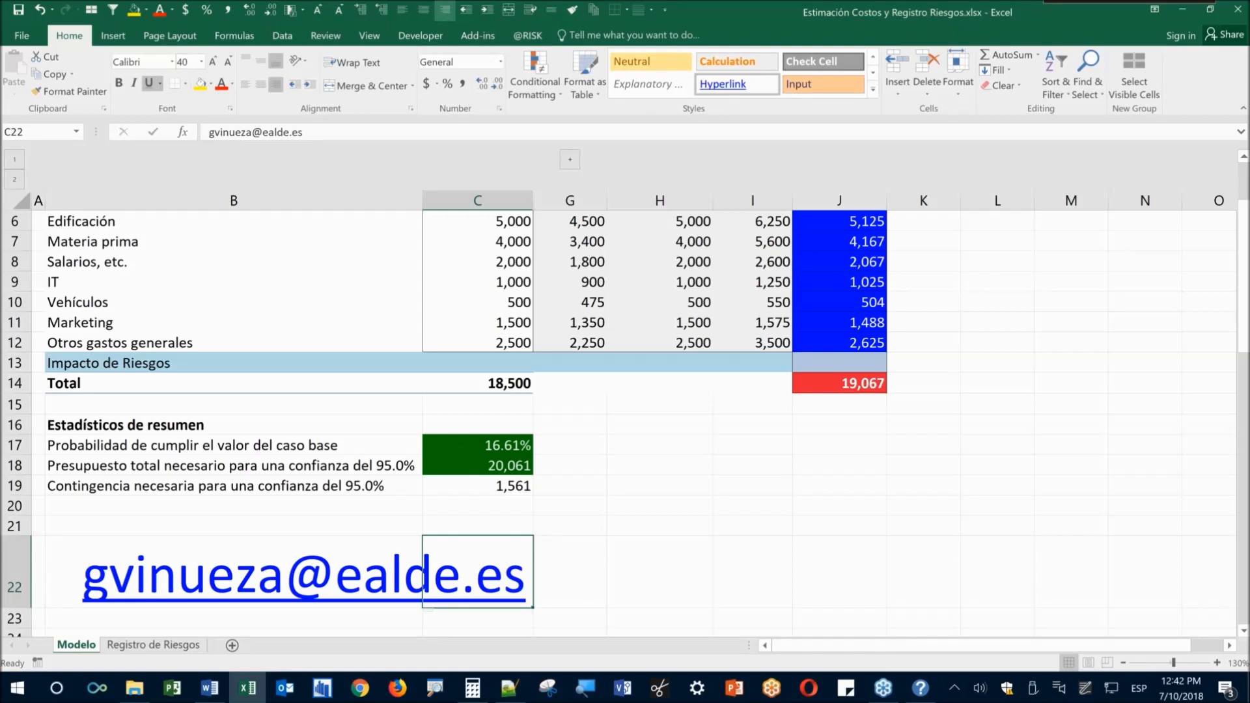
# Delete the contact e-mail in C22, shrink row 22 to height 18, and open Registro de Riesgos
pyautogui.scroll(1, 466, 339)
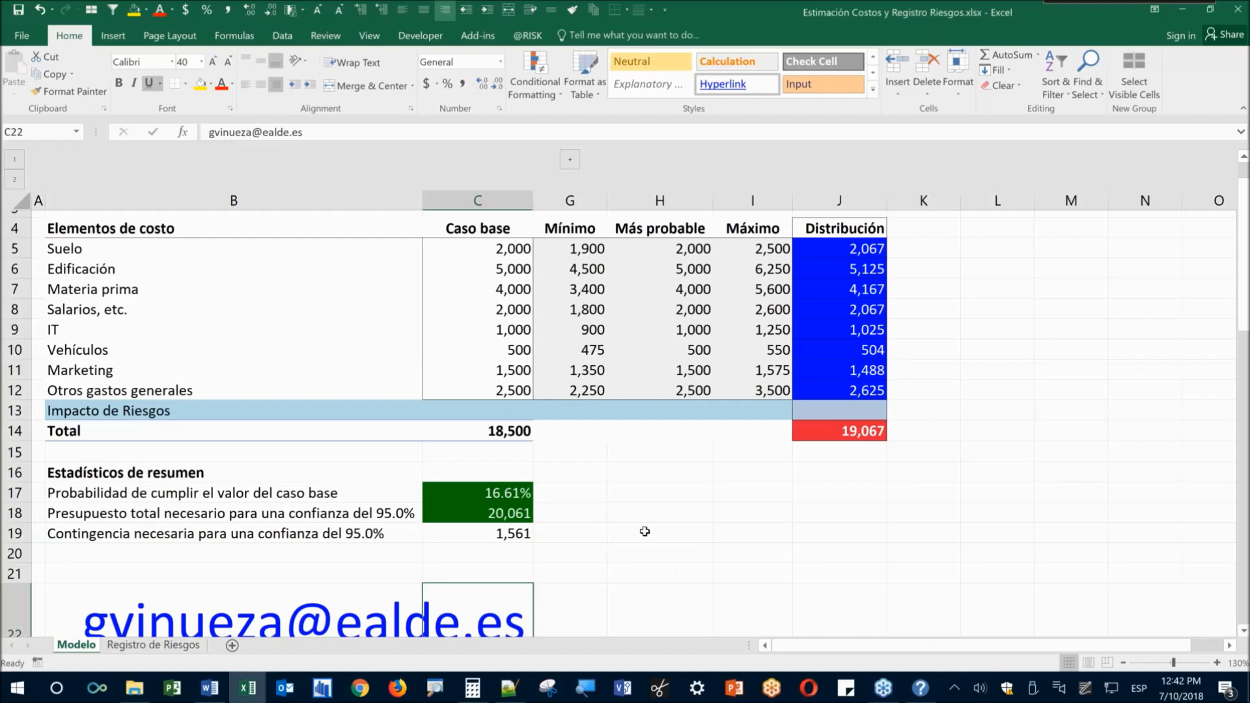
pyautogui.scroll(-2, 625, 534)
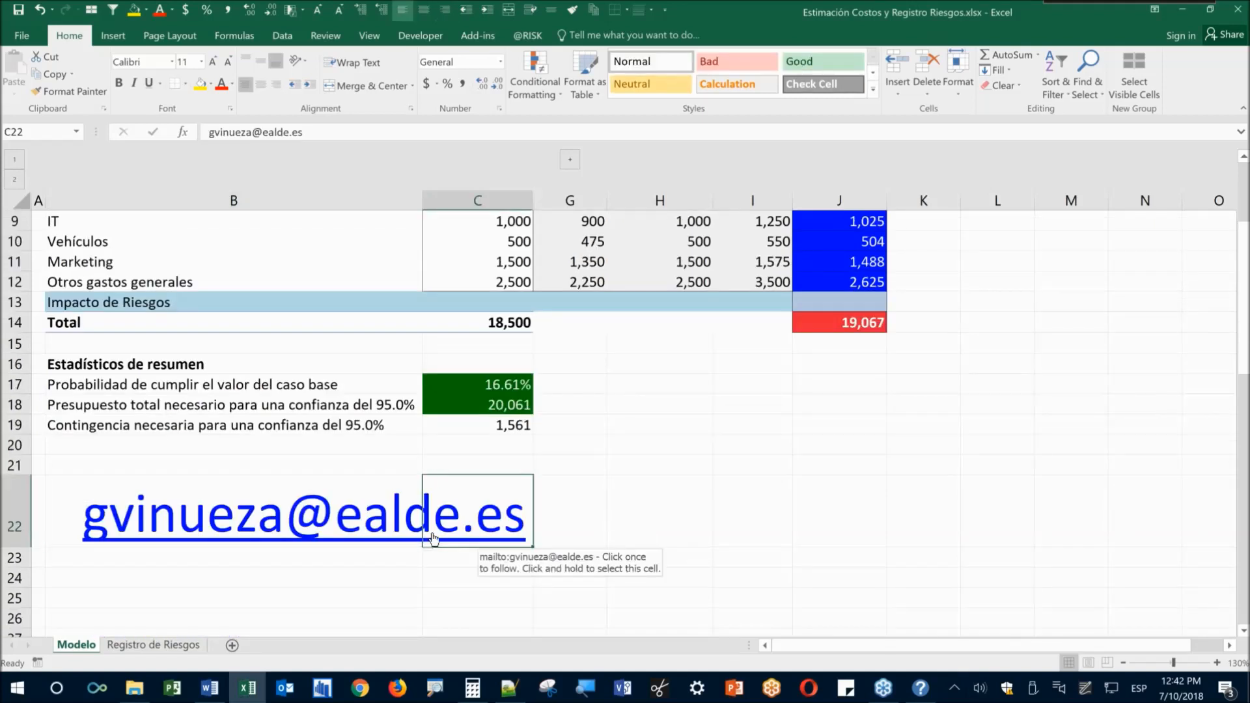
pyautogui.press('Delete')
pyautogui.moveTo(16, 547); pyautogui.dragTo(15, 503)
pyautogui.click(162, 490)
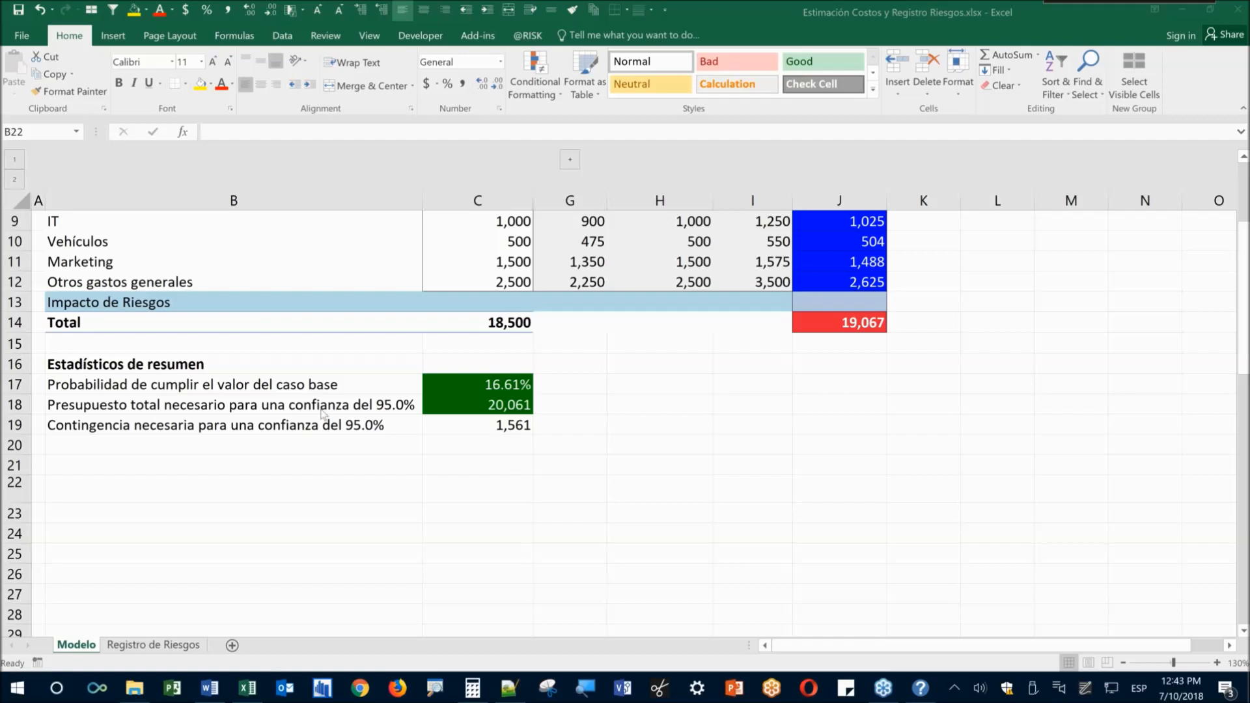
pyautogui.click(186, 519)
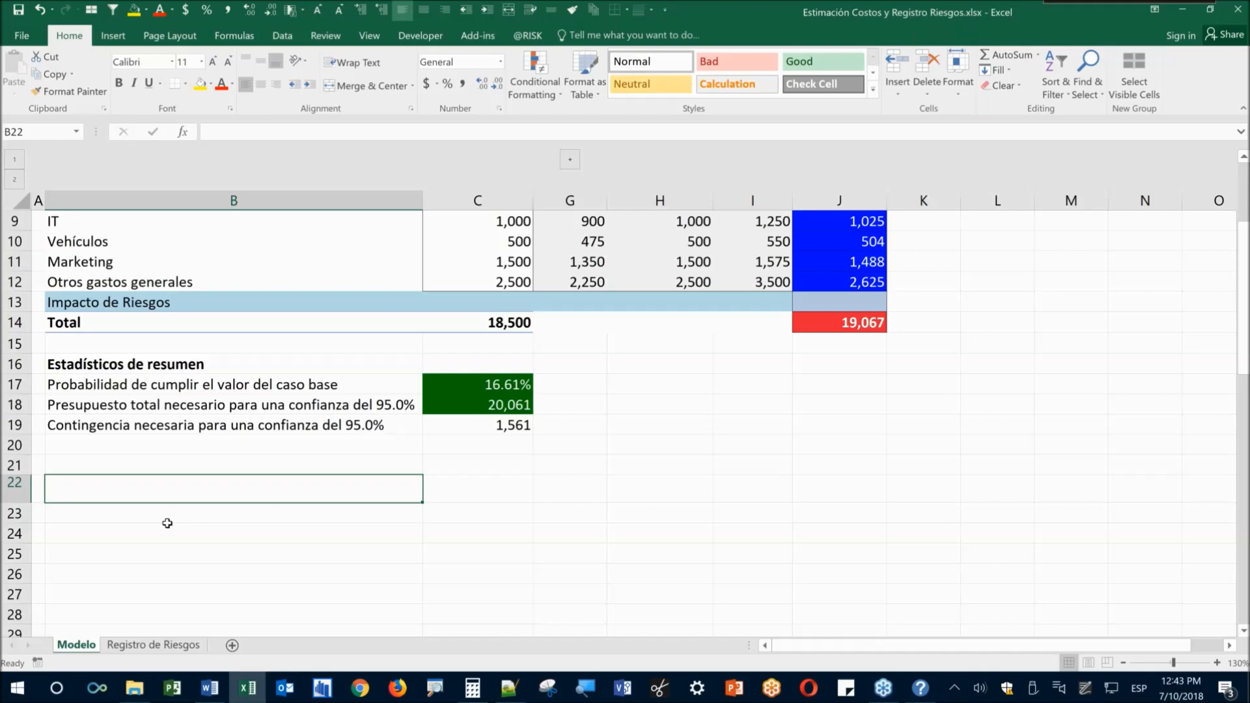
pyautogui.click(171, 646)
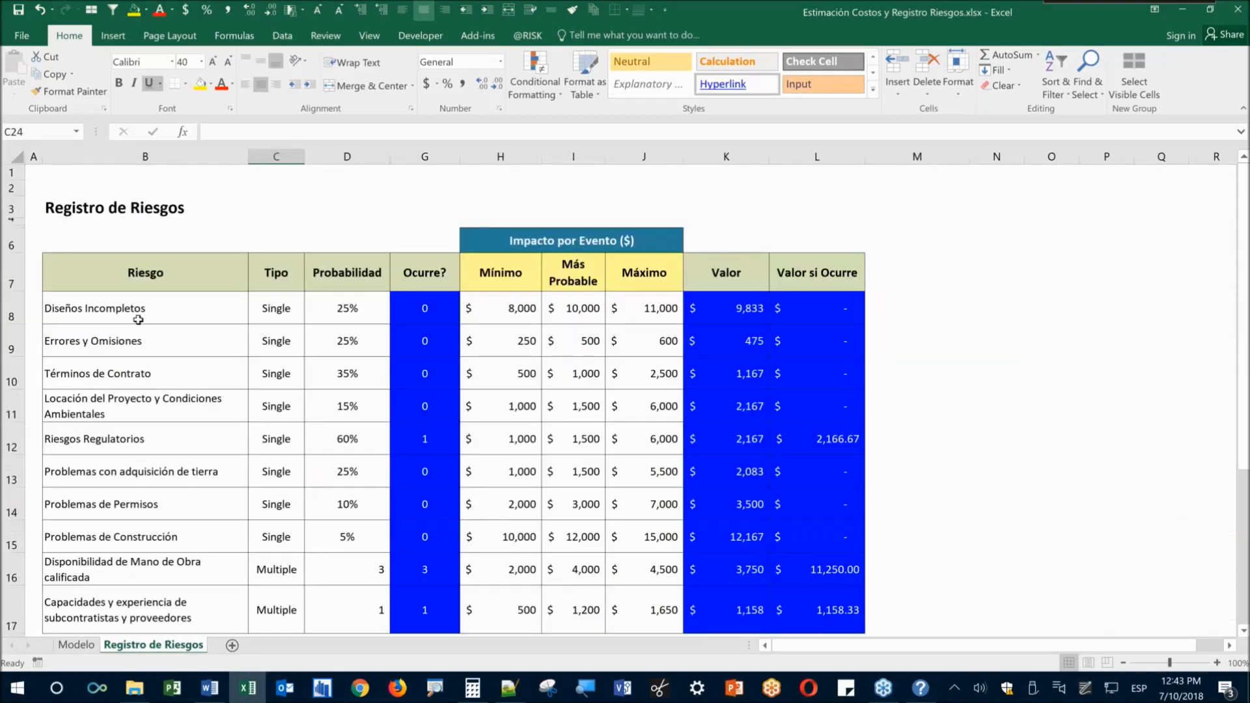
# Walk through the risk names in B8:B17, from Diseños Incompletos down to the last risk and back
pyautogui.click(138, 320)
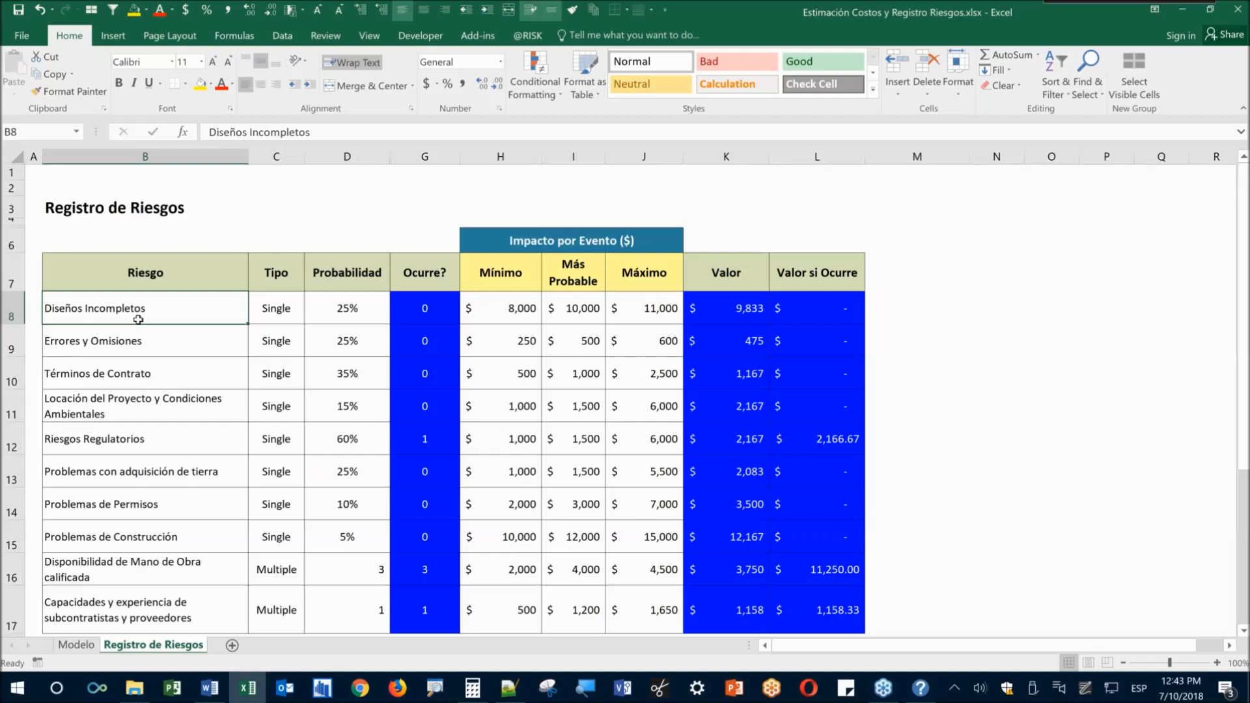
pyautogui.hotkey('ctrl', 'shift', 'Down')
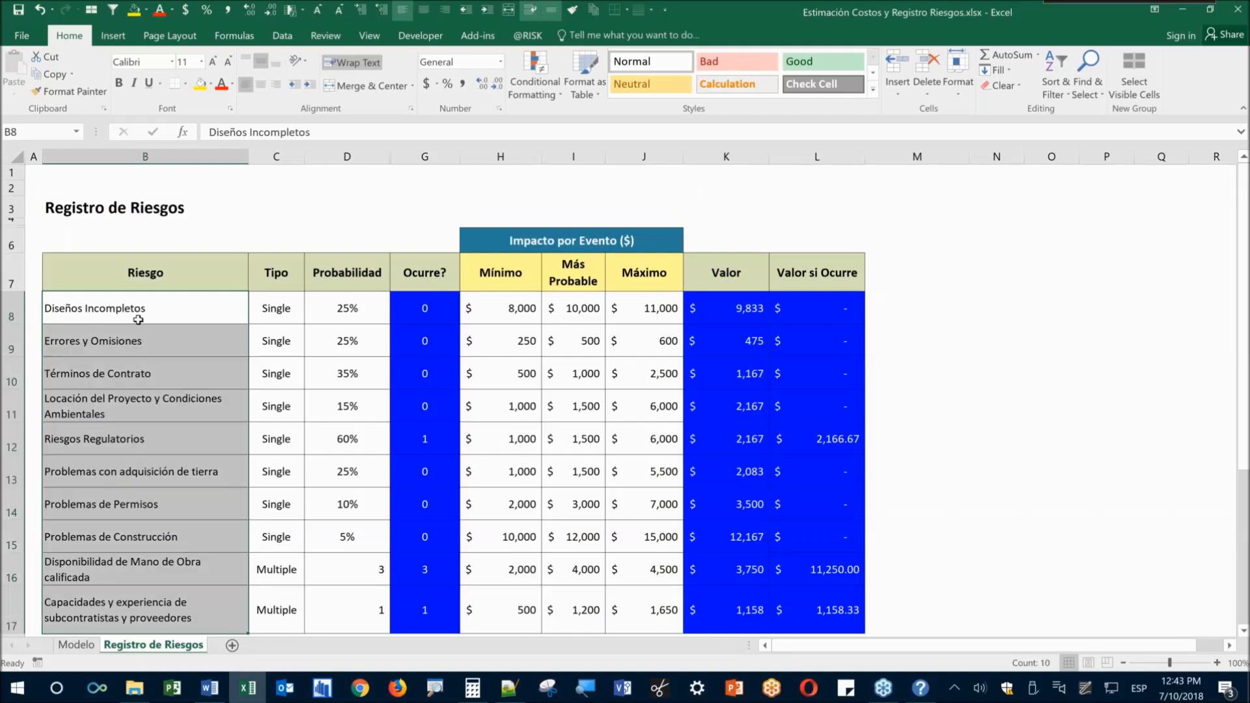
pyautogui.press('Down')
pyautogui.press('Up')
pyautogui.press('Down')
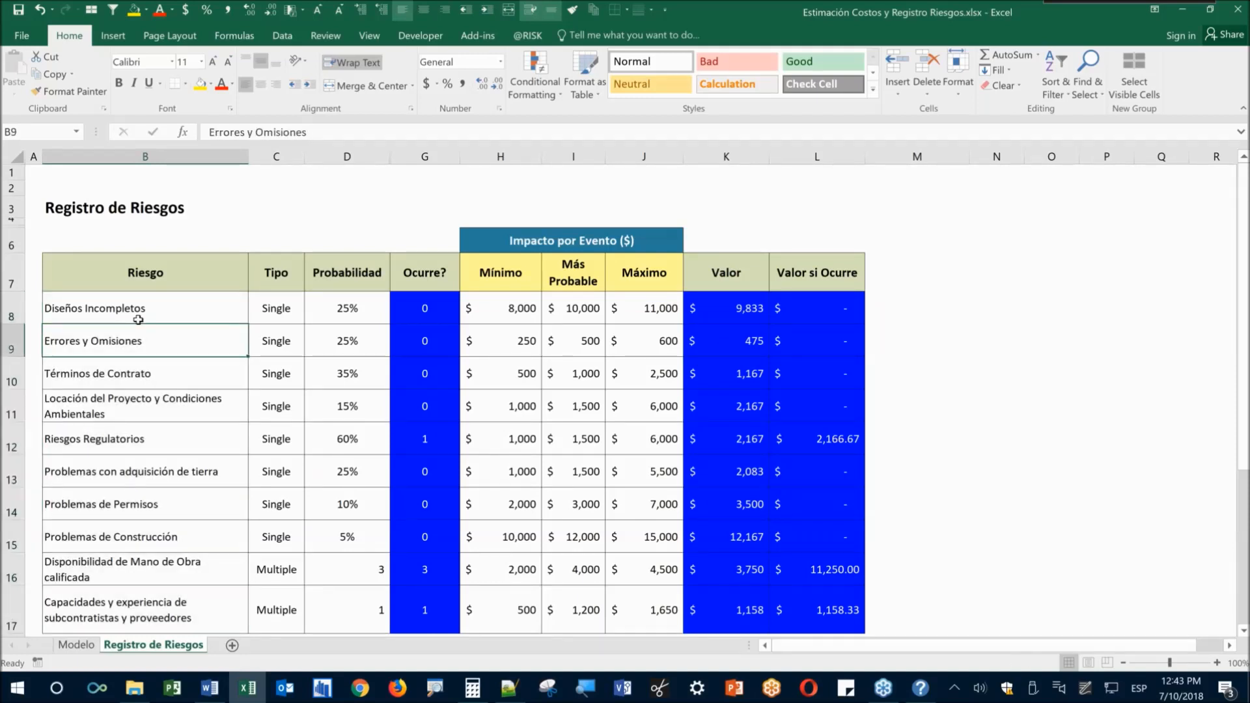
pyautogui.press('Down')
pyautogui.press('Down')
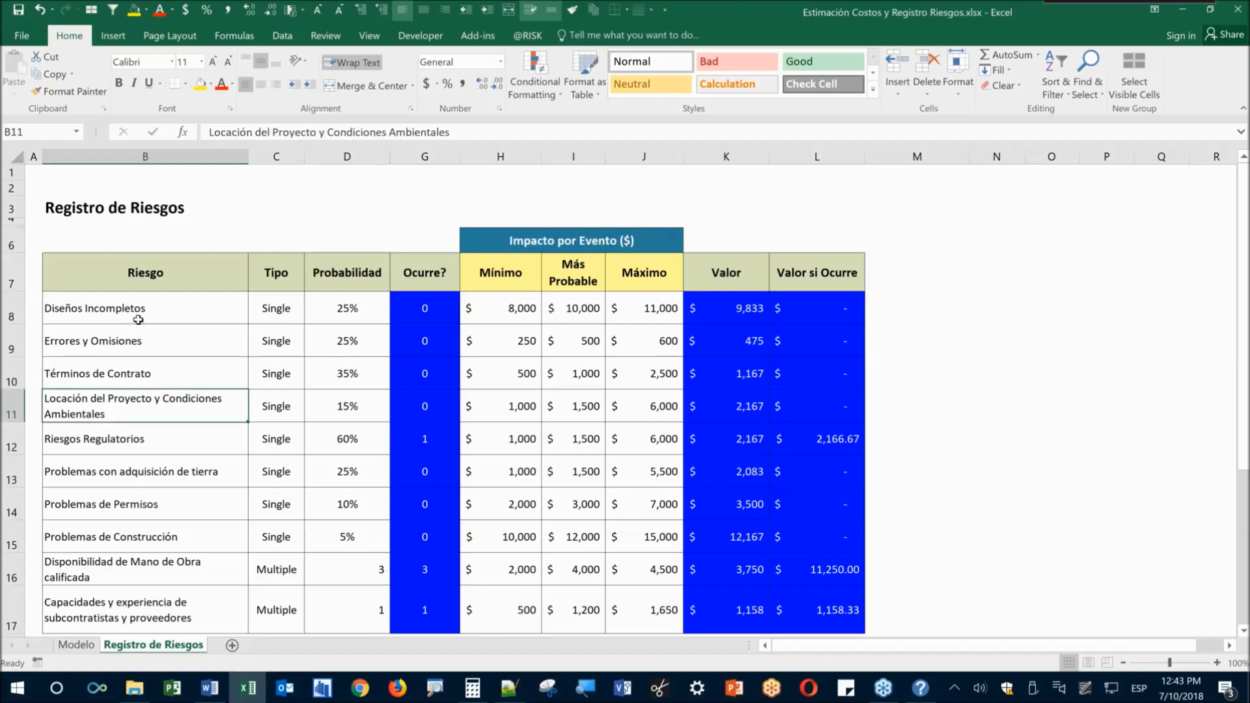
pyautogui.press('Down')
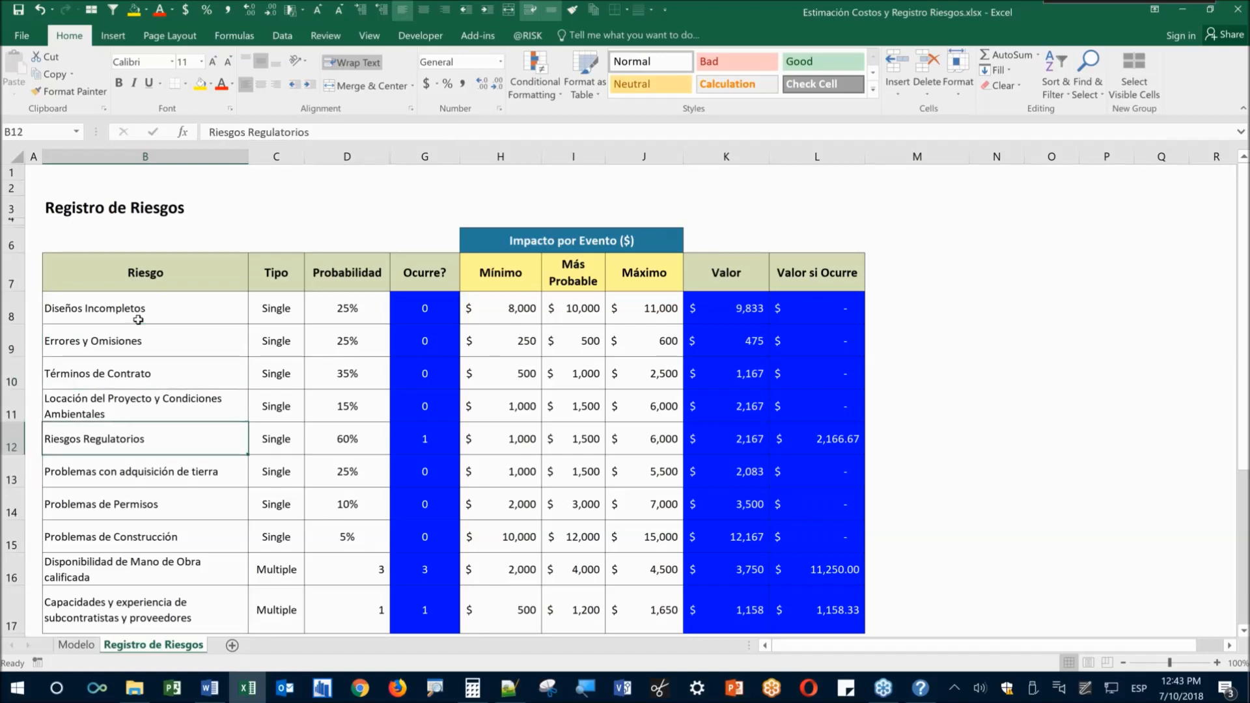
pyautogui.press('Down')
pyautogui.press('Down')
pyautogui.press('Down')
pyautogui.scroll(-1, 176, 354)
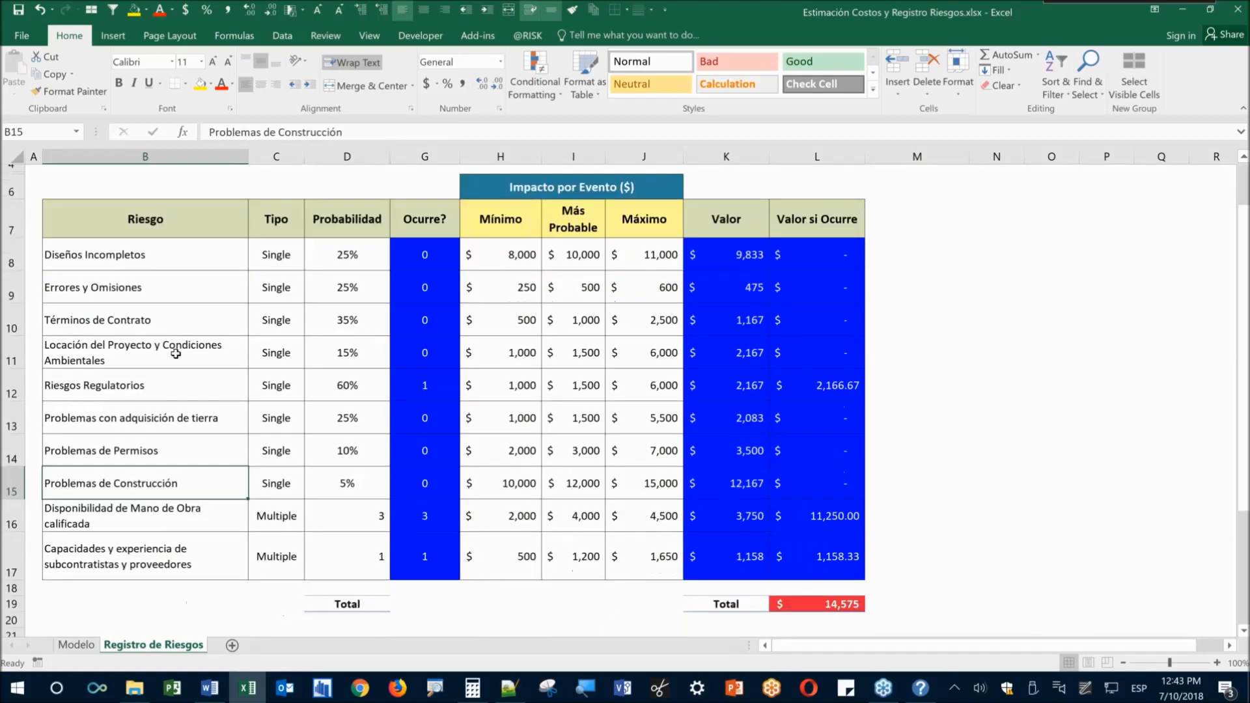
pyautogui.press('Down')
pyautogui.press('Down')
pyautogui.scroll(-1, 160, 353)
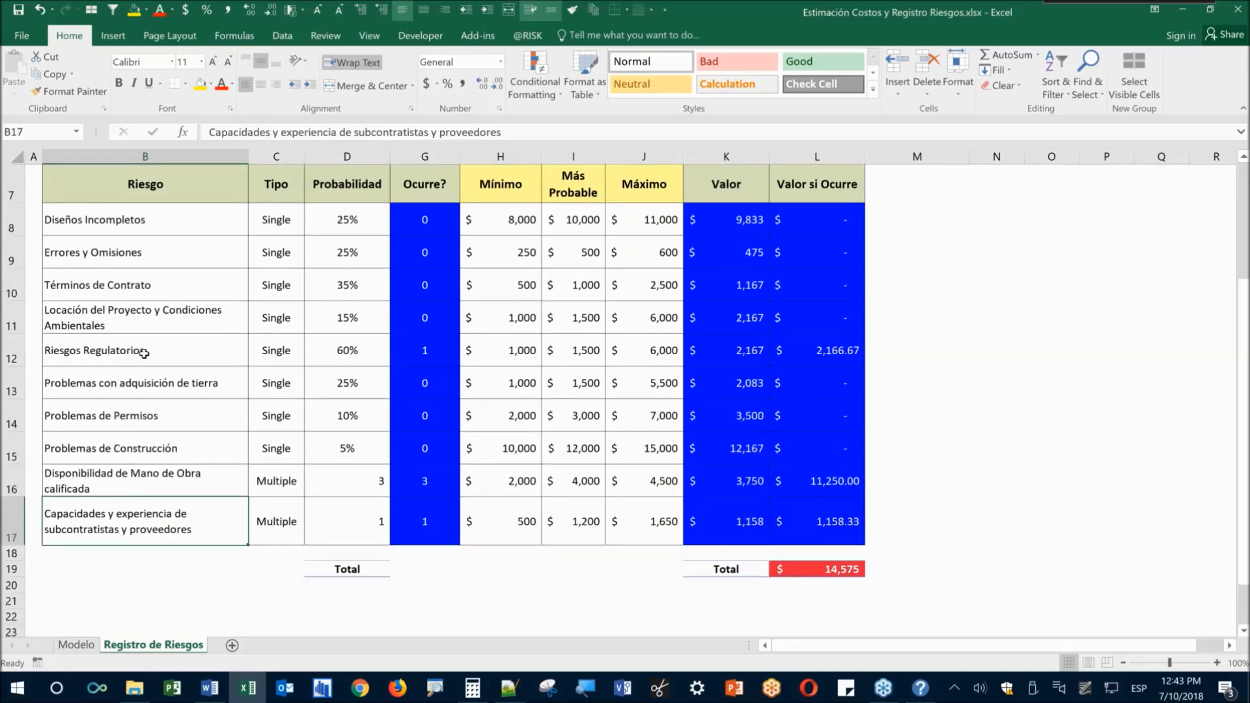
pyautogui.hotkey('ctrl', 'shift', 'Up')
pyautogui.click(178, 262)
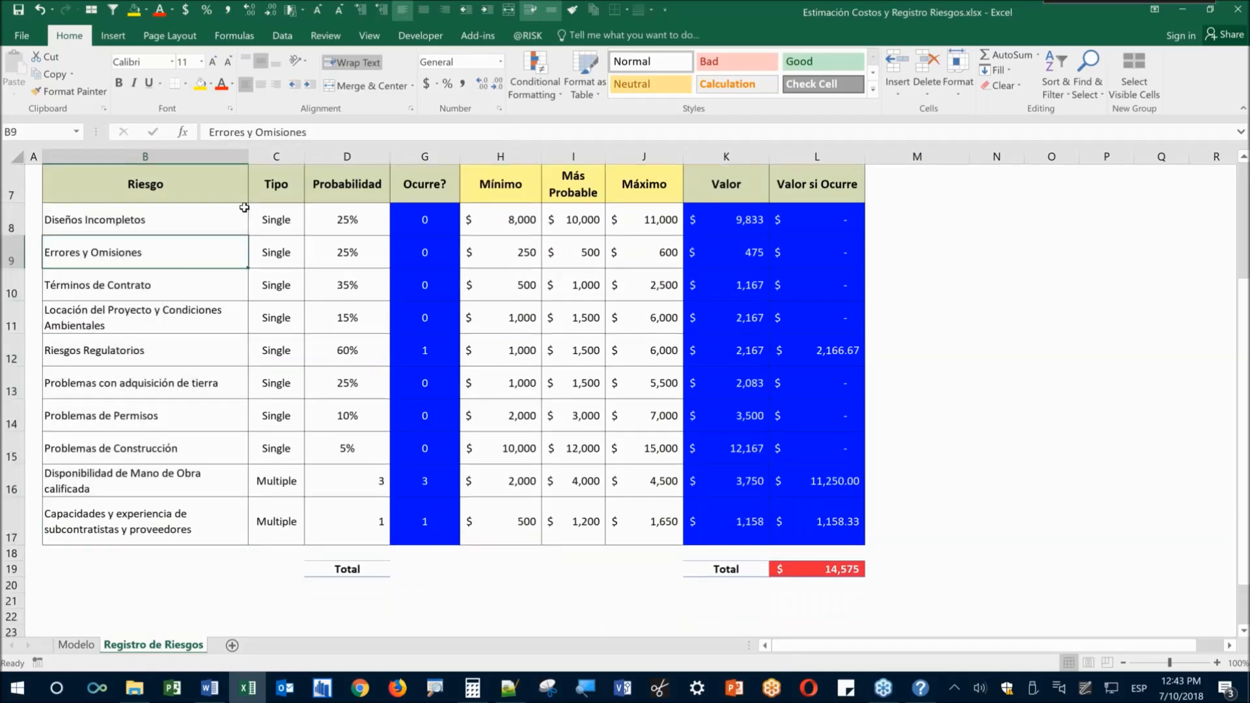
pyautogui.click(208, 226)
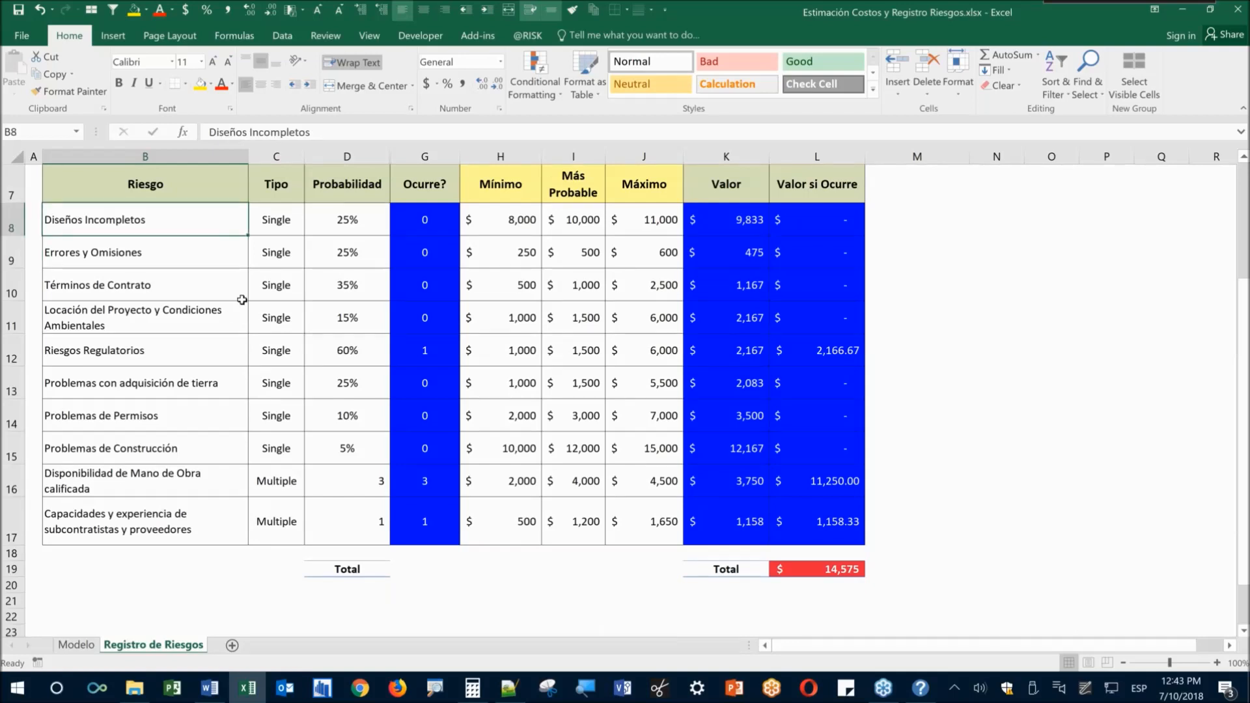
pyautogui.scroll(2, 241, 299)
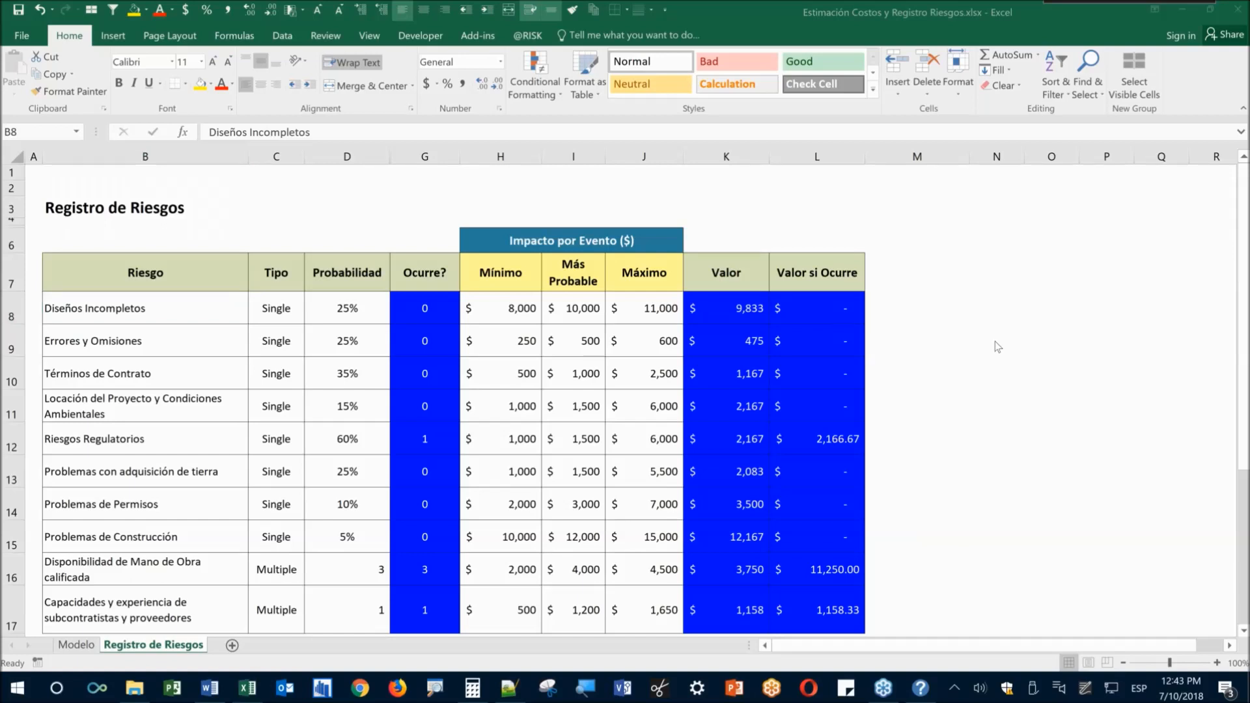
# Select an empty cell beside the table and start a Windows Ink Screen sketch
pyautogui.click(1016, 379)
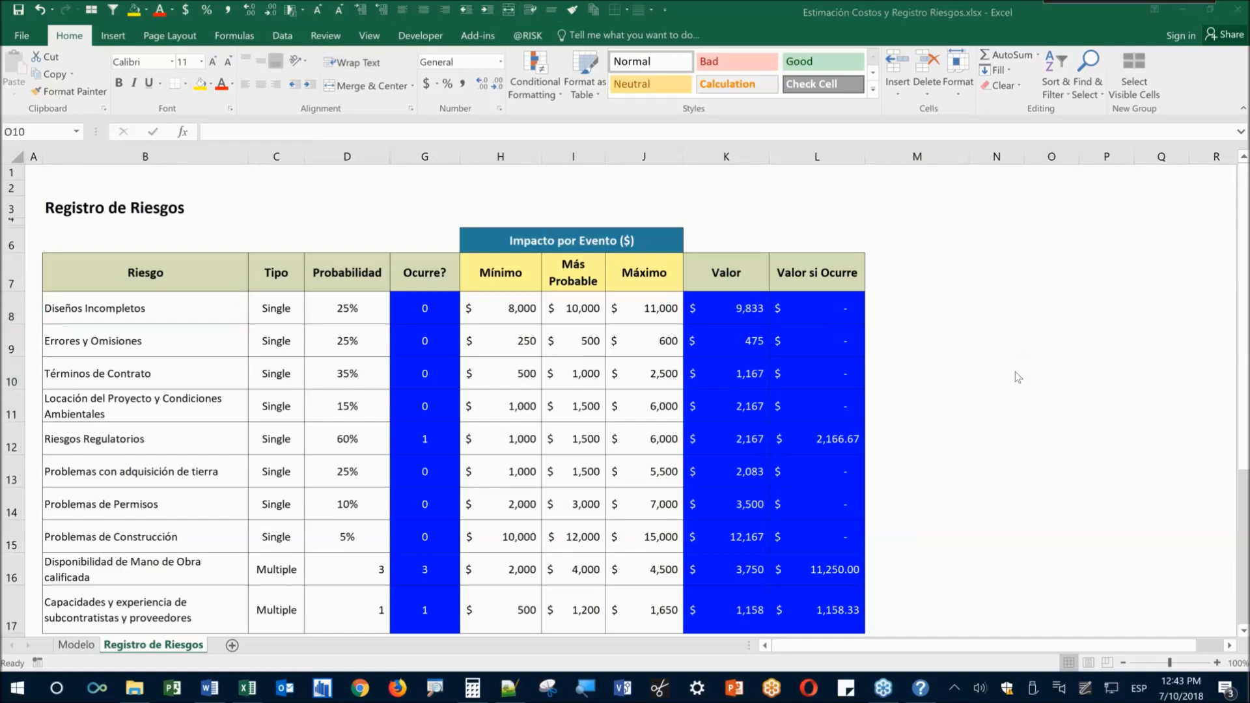
pyautogui.press('super+w')
pyautogui.click(1024, 389)
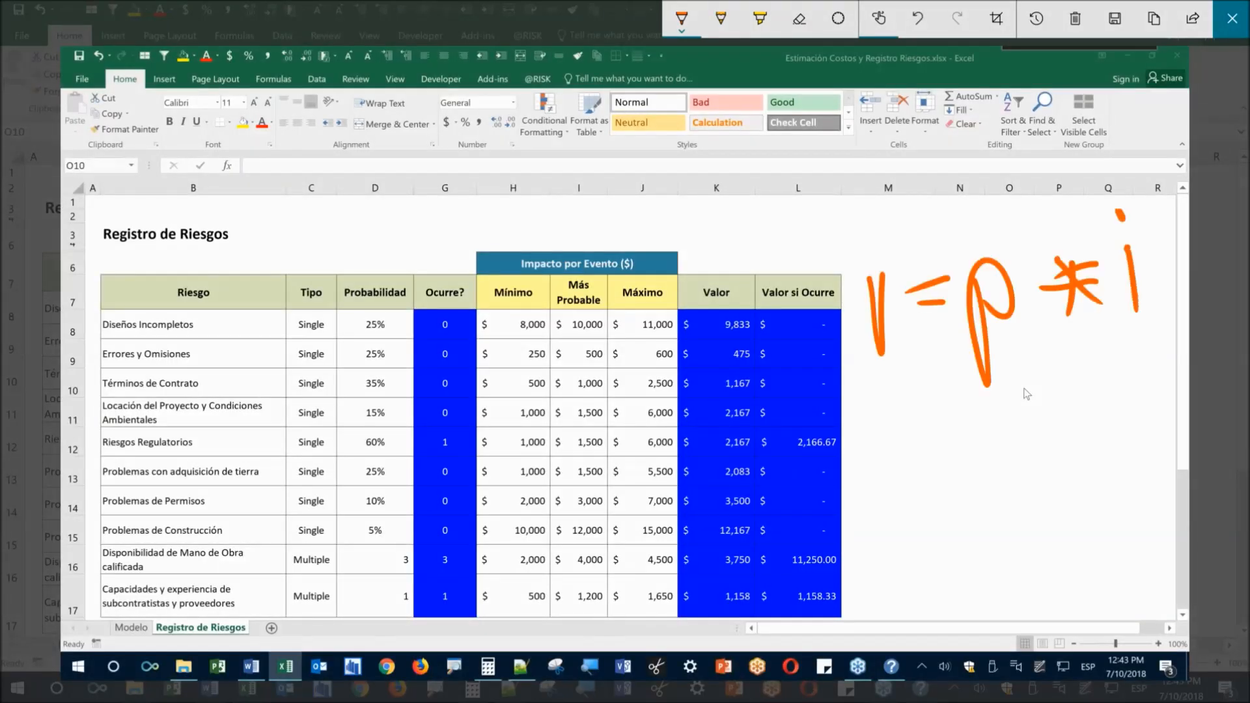
# Circle the Probabilidad and Impacto por Evento headers in orange ink
pyautogui.moveTo(349, 279)
pyautogui.mouseDown()
pyautogui.moveTo(392, 362)
pyautogui.moveTo(373, 254)
pyautogui.mouseUp()
pyautogui.moveTo(402, 297)
pyautogui.mouseDown()
pyautogui.moveTo(885, 333)
pyautogui.moveTo(980, 256)
pyautogui.mouseUp()
pyautogui.moveTo(523, 239)
pyautogui.mouseDown()
pyautogui.moveTo(611, 233)
pyautogui.moveTo(622, 311)
pyautogui.moveTo(538, 255)
pyautogui.mouseUp()
pyautogui.moveTo(659, 275)
pyautogui.mouseDown()
pyautogui.moveTo(717, 352)
pyautogui.moveTo(1123, 352)
pyautogui.mouseUp()
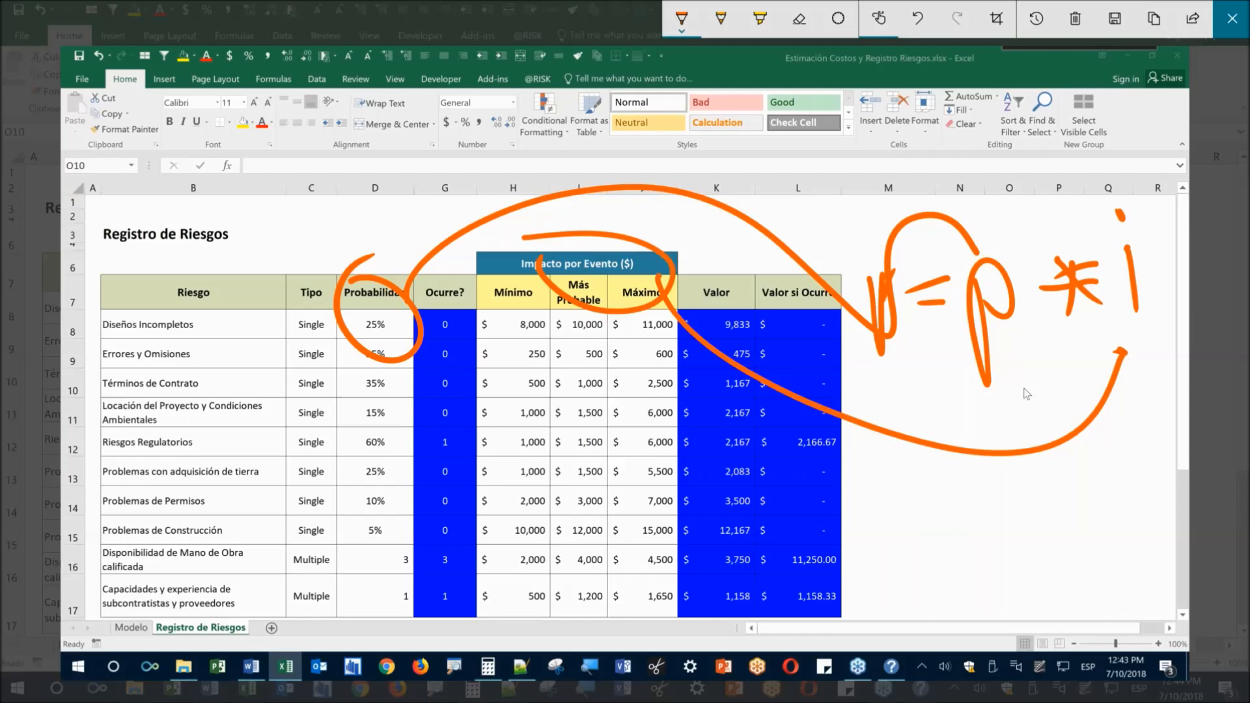
# Enclose the v=p*i formula in ink and handwrite Concepto beneath it
pyautogui.moveTo(1029, 202); pyautogui.dragTo(1108, 184)
pyautogui.moveTo(1100, 186); pyautogui.dragTo(1079, 395)
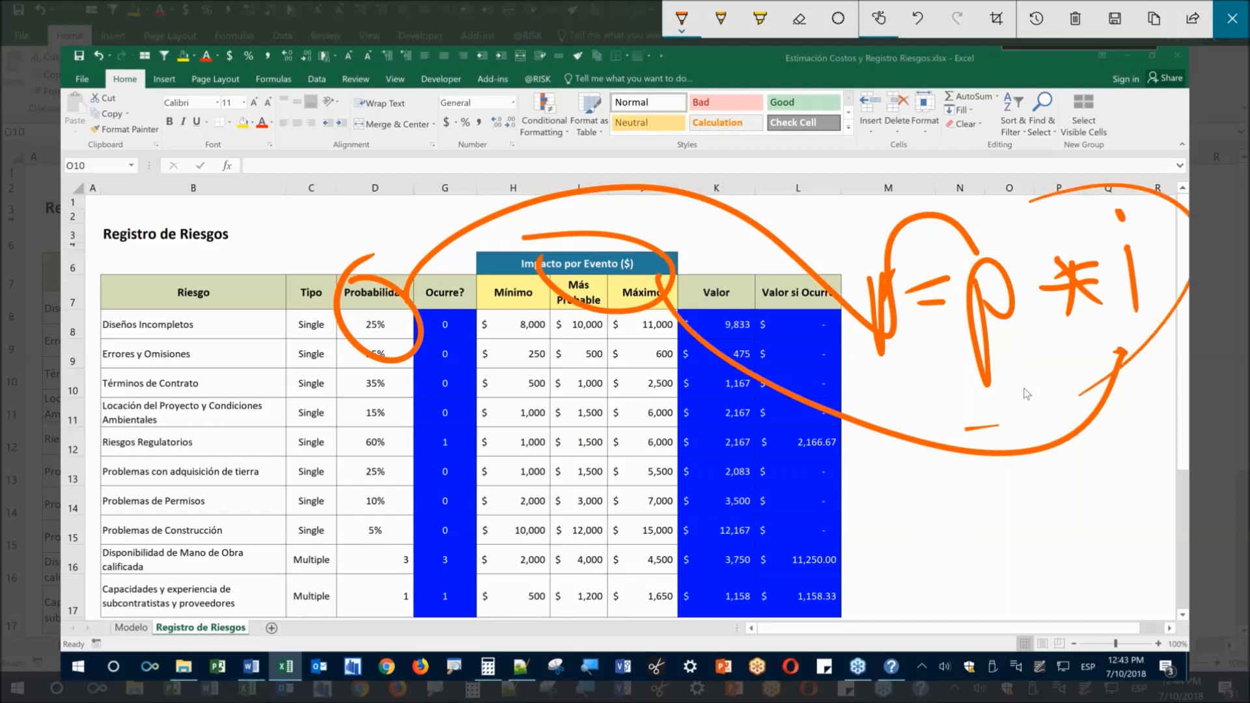
pyautogui.moveTo(928, 204); pyautogui.dragTo(998, 427)
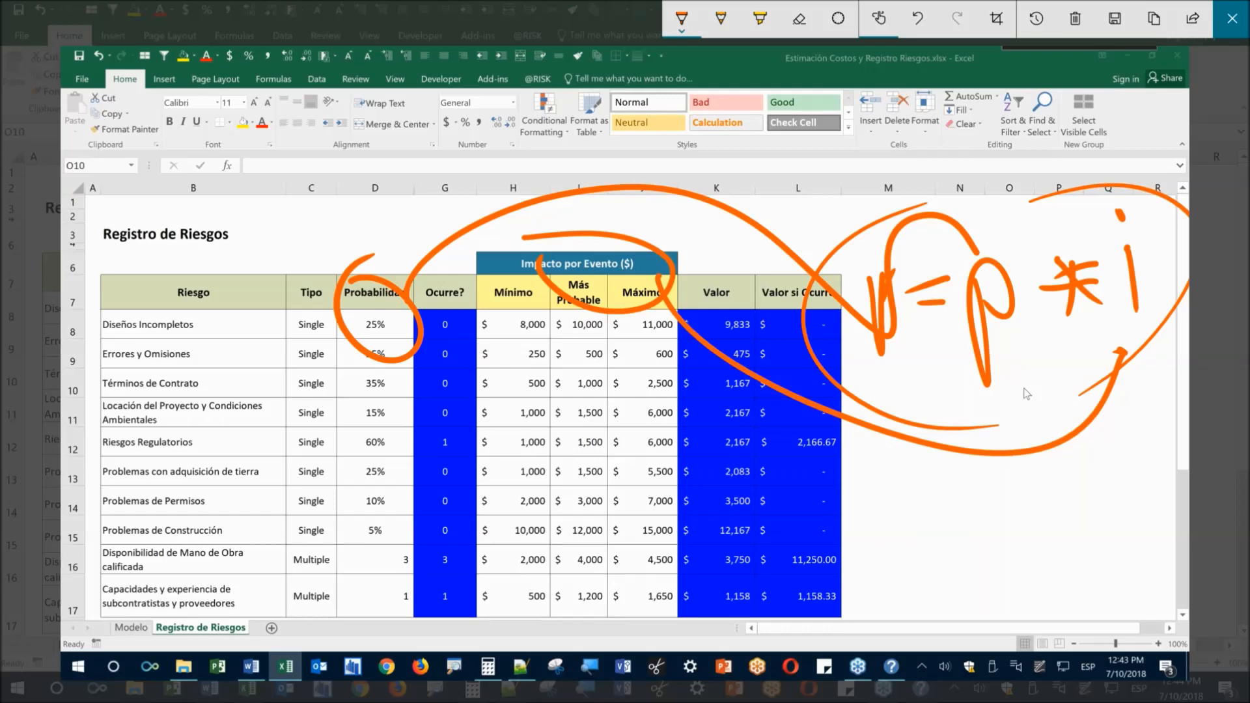
pyautogui.moveTo(865, 512); pyautogui.dragTo(915, 528)
pyautogui.moveTo(915, 518)
pyautogui.mouseDown()
pyautogui.moveTo(954, 547)
pyautogui.moveTo(1028, 508)
pyautogui.moveTo(1085, 544)
pyautogui.mouseUp()
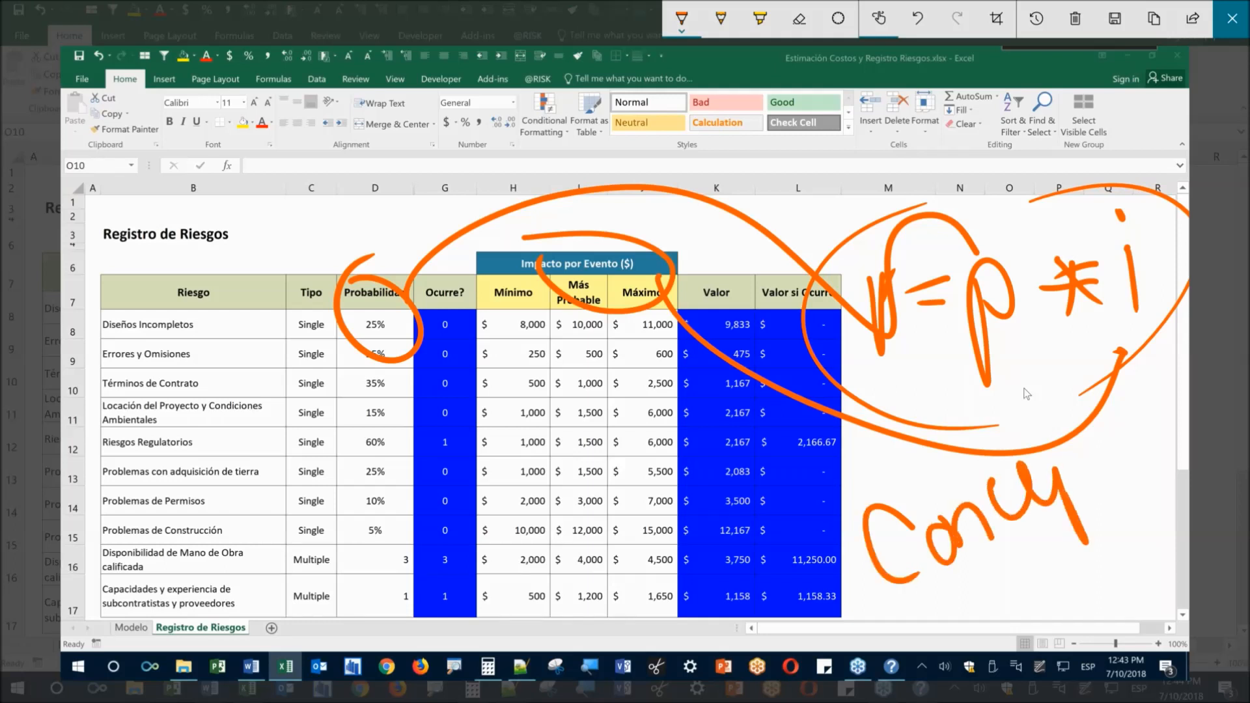
pyautogui.moveTo(1062, 495); pyautogui.dragTo(1107, 423)
pyautogui.moveTo(1063, 459); pyautogui.dragTo(1106, 448)
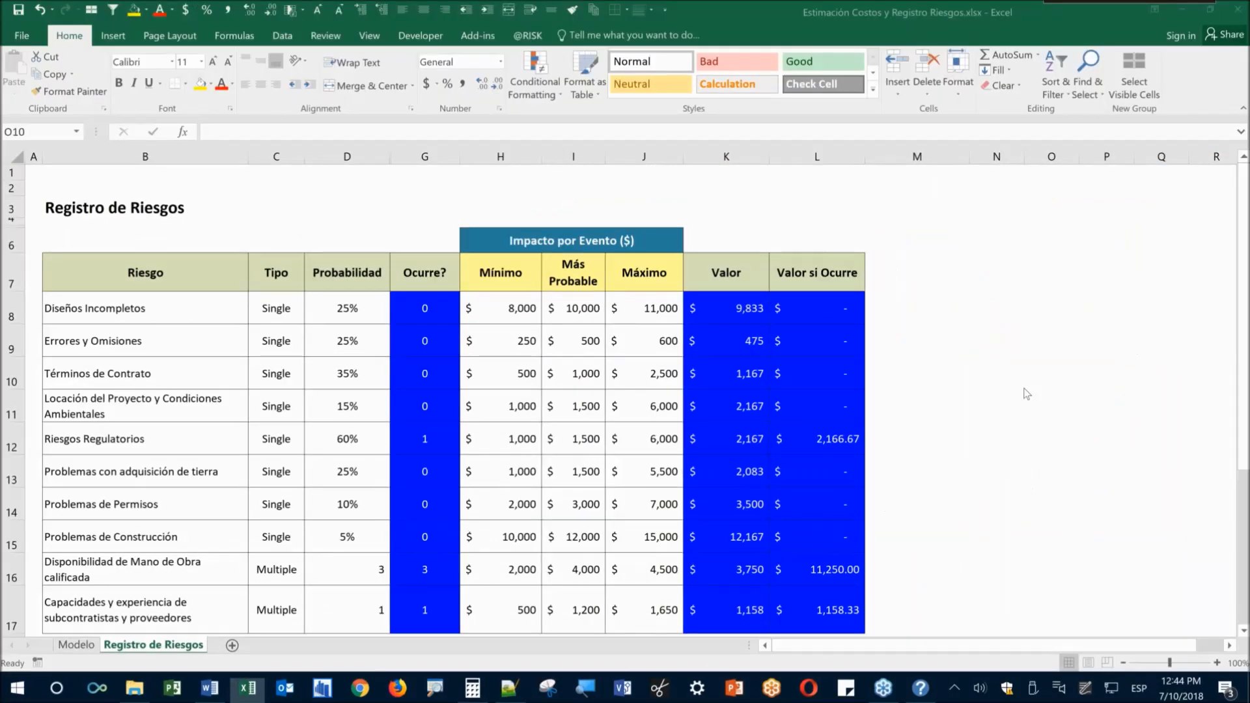
# Leave the first sketch and start a fresh Screen sketch over the risk register
pyautogui.click(1027, 388)
pyautogui.press('super+w')
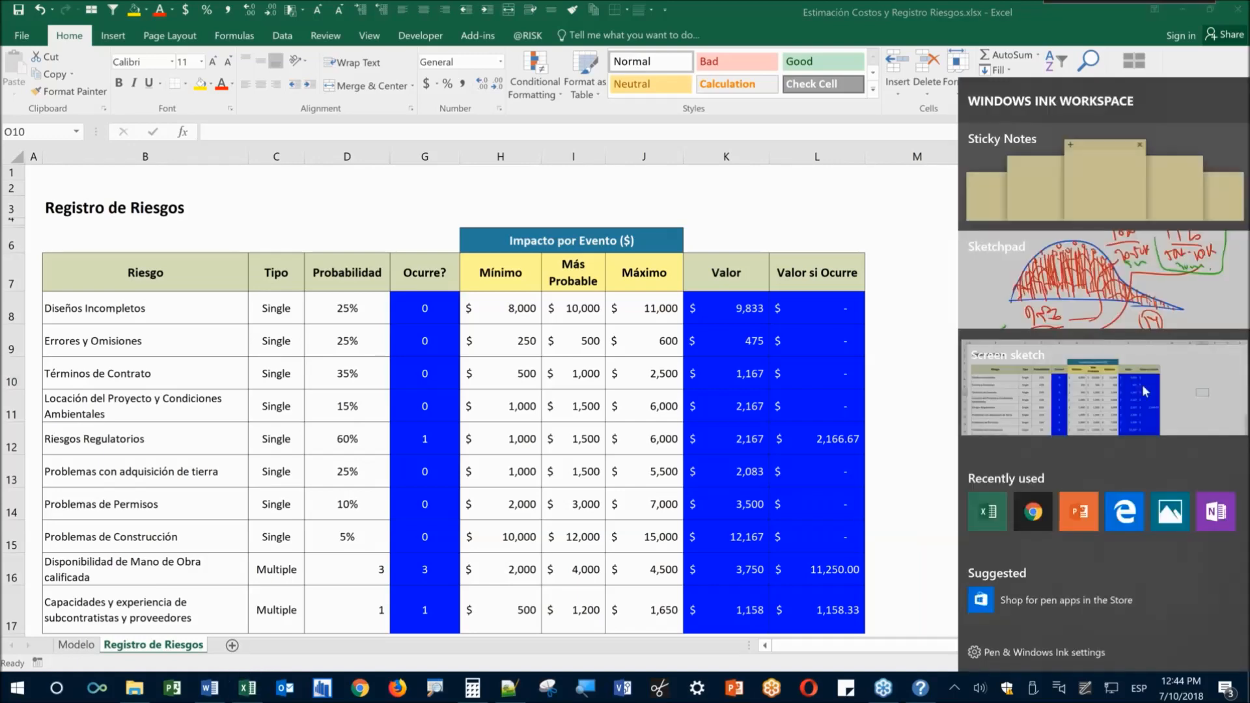
pyautogui.click(1143, 384)
# Handwrite 1000, underline it, write 10% below, and arrow down to $10
pyautogui.moveTo(884, 154); pyautogui.dragTo(896, 212)
pyautogui.moveTo(915, 163); pyautogui.dragTo(912, 167)
pyautogui.moveTo(953, 162)
pyautogui.mouseDown()
pyautogui.moveTo(967, 195)
pyautogui.moveTo(949, 164)
pyautogui.mouseUp()
pyautogui.moveTo(977, 163); pyautogui.dragTo(975, 166)
pyautogui.moveTo(1020, 220); pyautogui.dragTo(839, 249)
pyautogui.moveTo(915, 228)
pyautogui.mouseDown()
pyautogui.moveTo(926, 276)
pyautogui.moveTo(901, 288)
pyautogui.moveTo(918, 330)
pyautogui.mouseUp()
pyautogui.moveTo(935, 288)
pyautogui.mouseDown()
pyautogui.moveTo(931, 323)
pyautogui.moveTo(934, 286)
pyautogui.mouseUp()
pyautogui.moveTo(935, 274)
pyautogui.mouseDown()
pyautogui.moveTo(955, 259)
pyautogui.moveTo(965, 301)
pyautogui.mouseUp()
pyautogui.moveTo(922, 345)
pyautogui.mouseDown()
pyautogui.moveTo(943, 426)
pyautogui.moveTo(952, 411)
pyautogui.mouseUp()
pyautogui.click(910, 459)
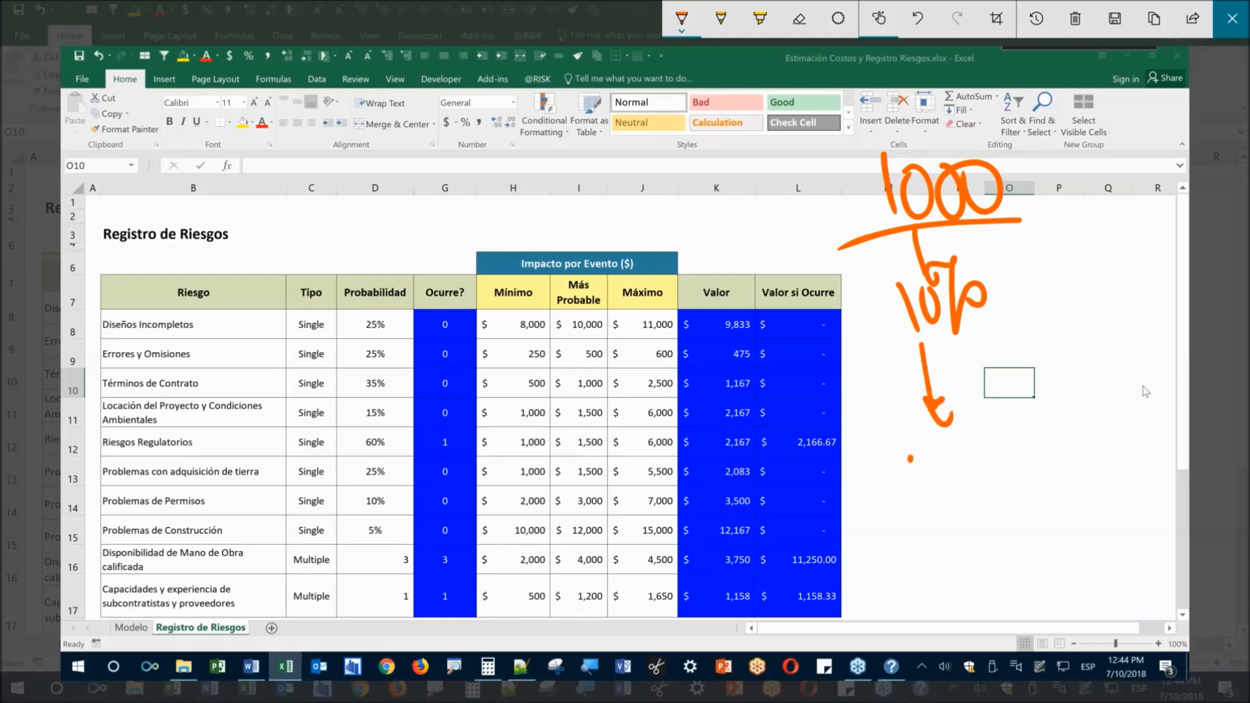
pyautogui.moveTo(910, 459); pyautogui.dragTo(922, 505)
pyautogui.moveTo(937, 456)
pyautogui.mouseDown()
pyautogui.moveTo(935, 488)
pyautogui.moveTo(957, 479)
pyautogui.mouseUp()
pyautogui.moveTo(876, 535); pyautogui.dragTo(1011, 521)
pyautogui.moveTo(872, 461); pyautogui.dragTo(891, 492)
pyautogui.moveTo(868, 435); pyautogui.dragTo(902, 521)
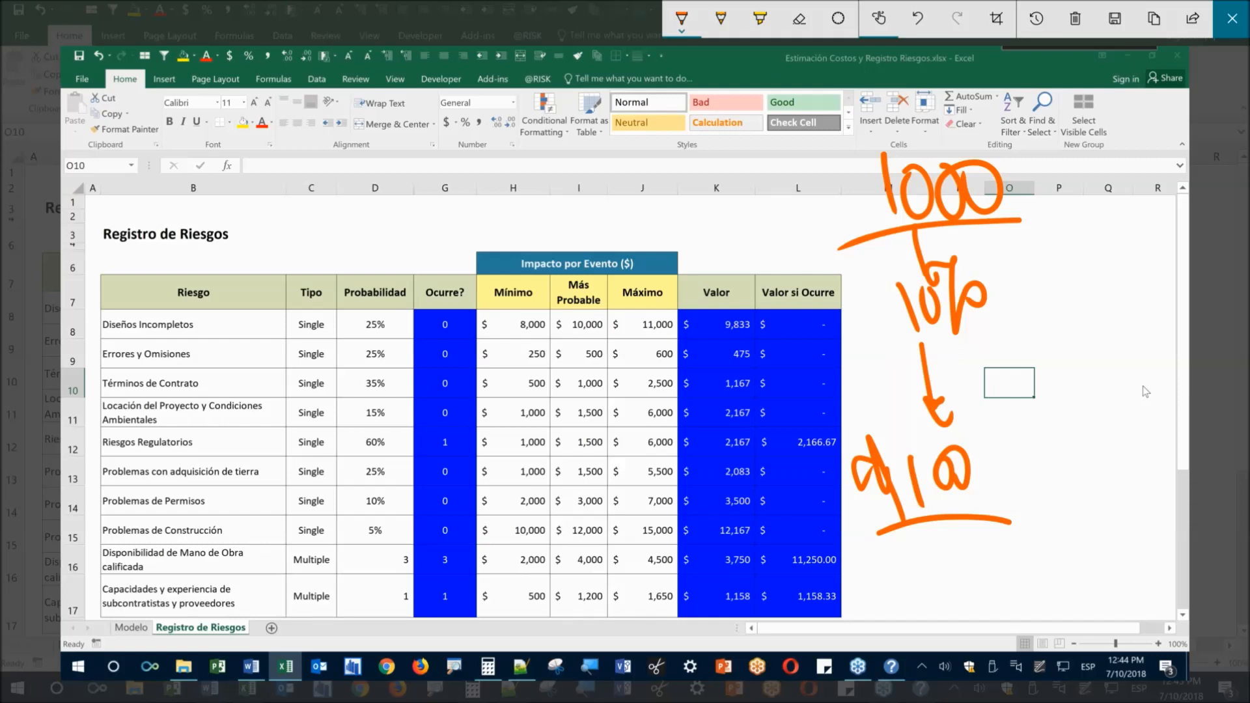
# Add marks beside 1000, label the arrow p, and write the boxed result 90
pyautogui.moveTo(792, 178); pyautogui.dragTo(812, 232)
pyautogui.moveTo(837, 302); pyautogui.dragTo(863, 356)
pyautogui.moveTo(841, 304)
pyautogui.mouseDown()
pyautogui.moveTo(850, 331)
pyautogui.moveTo(833, 324)
pyautogui.mouseUp()
pyautogui.moveTo(773, 156); pyautogui.dragTo(791, 194)
pyautogui.moveTo(840, 259)
pyautogui.mouseDown()
pyautogui.moveTo(832, 290)
pyautogui.moveTo(857, 282)
pyautogui.mouseUp()
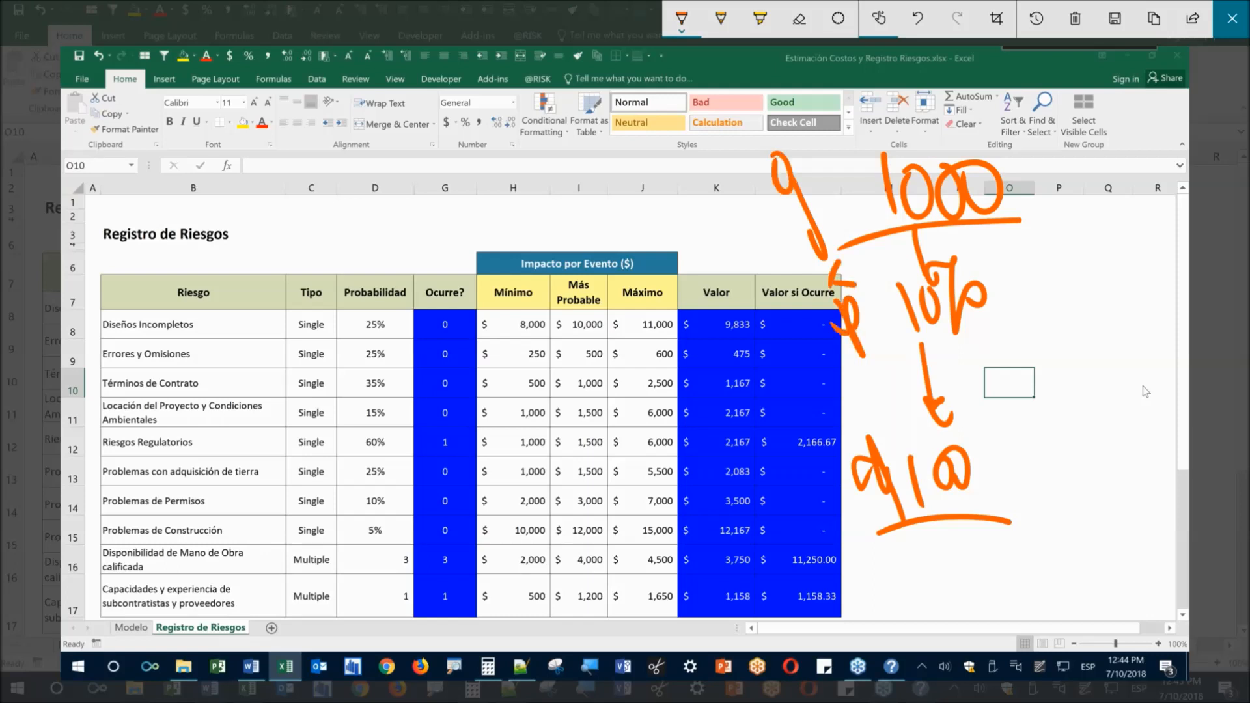
pyautogui.moveTo(998, 466); pyautogui.dragTo(1017, 470)
pyautogui.moveTo(1014, 470); pyautogui.dragTo(1056, 487)
pyautogui.moveTo(1080, 489)
pyautogui.mouseDown()
pyautogui.moveTo(1105, 480)
pyautogui.moveTo(1114, 535)
pyautogui.mouseUp()
pyautogui.moveTo(1146, 462); pyautogui.dragTo(1143, 465)
pyautogui.moveTo(1067, 455)
pyautogui.mouseDown()
pyautogui.moveTo(1034, 530)
pyautogui.moveTo(1089, 439)
pyautogui.mouseUp()
pyautogui.moveTo(1057, 528); pyautogui.dragTo(1089, 523)
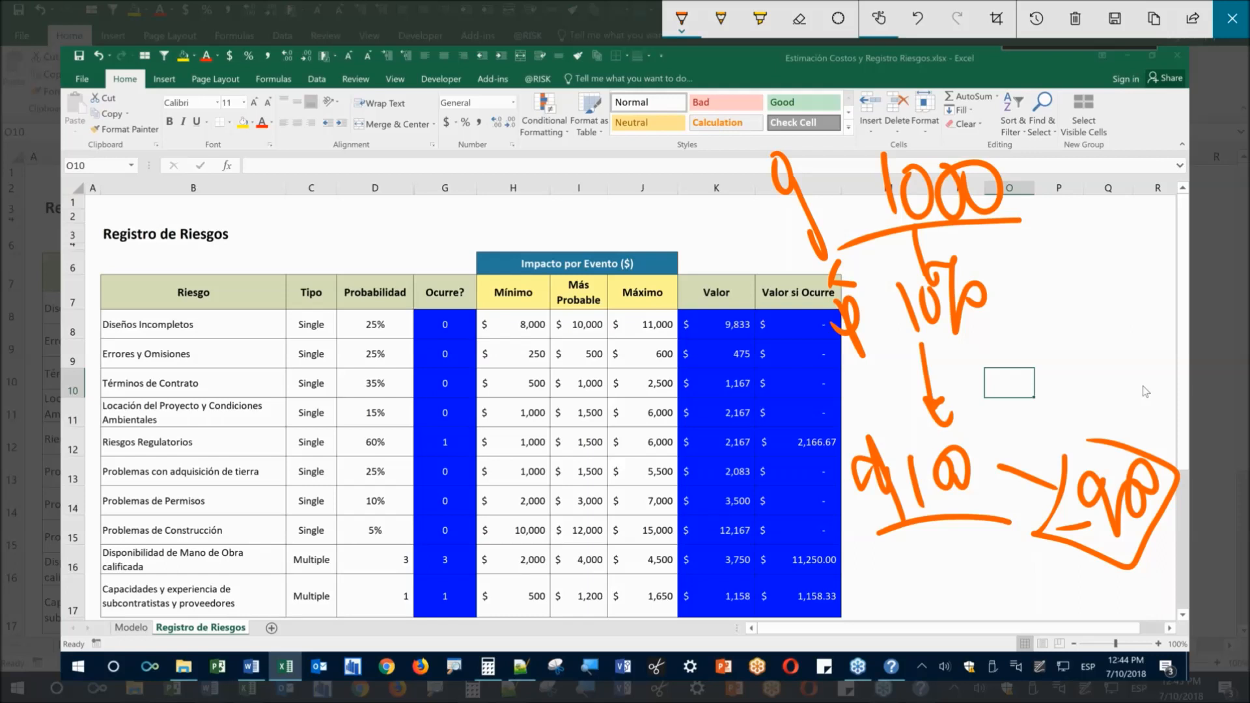
# Ink bars, a curved line, a fraction and a zero, linking them to the boxed 90
pyautogui.click(1049, 226)
pyautogui.moveTo(1063, 309)
pyautogui.mouseDown()
pyautogui.moveTo(1039, 209)
pyautogui.moveTo(1055, 319)
pyautogui.mouseUp()
pyautogui.moveTo(1159, 272)
pyautogui.mouseDown()
pyautogui.moveTo(1161, 300)
pyautogui.moveTo(1149, 267)
pyautogui.mouseUp()
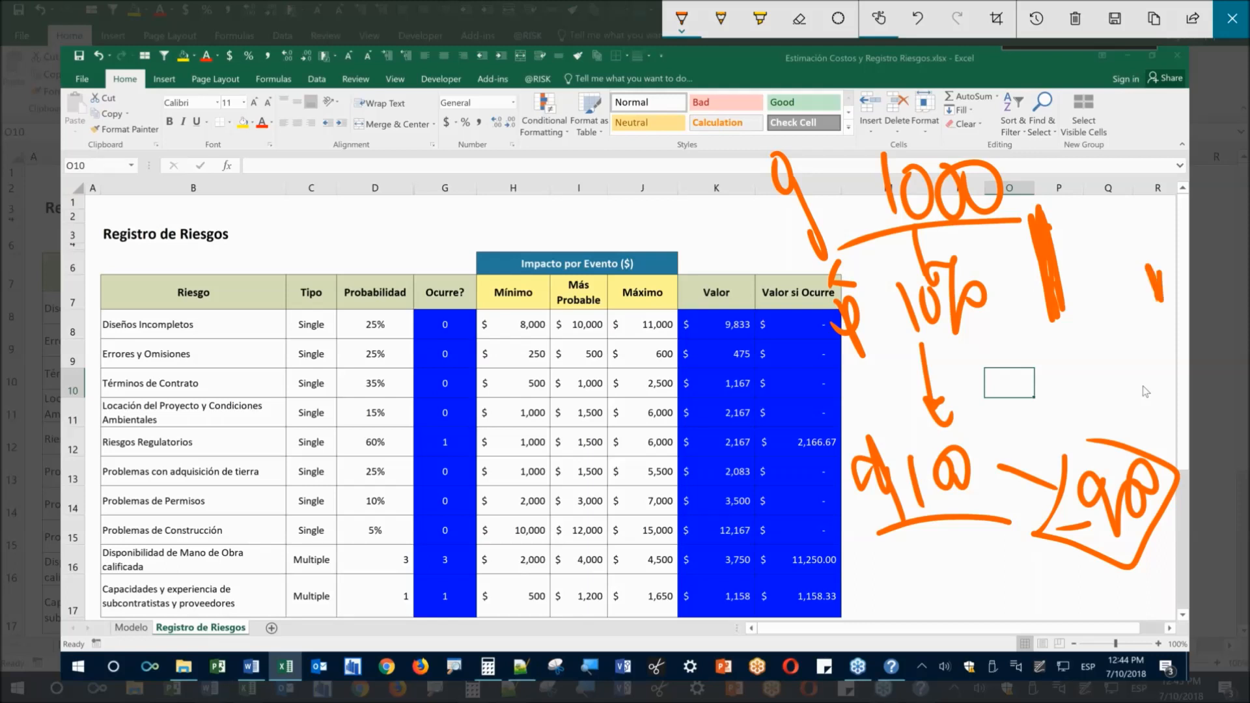
pyautogui.moveTo(1182, 312); pyautogui.dragTo(1006, 343)
pyautogui.moveTo(1141, 210); pyautogui.dragTo(1159, 373)
pyautogui.moveTo(1141, 333)
pyautogui.mouseDown()
pyautogui.moveTo(1132, 368)
pyautogui.moveTo(1159, 352)
pyautogui.moveTo(1182, 368)
pyautogui.mouseUp()
pyautogui.moveTo(1054, 336); pyautogui.dragTo(1065, 360)
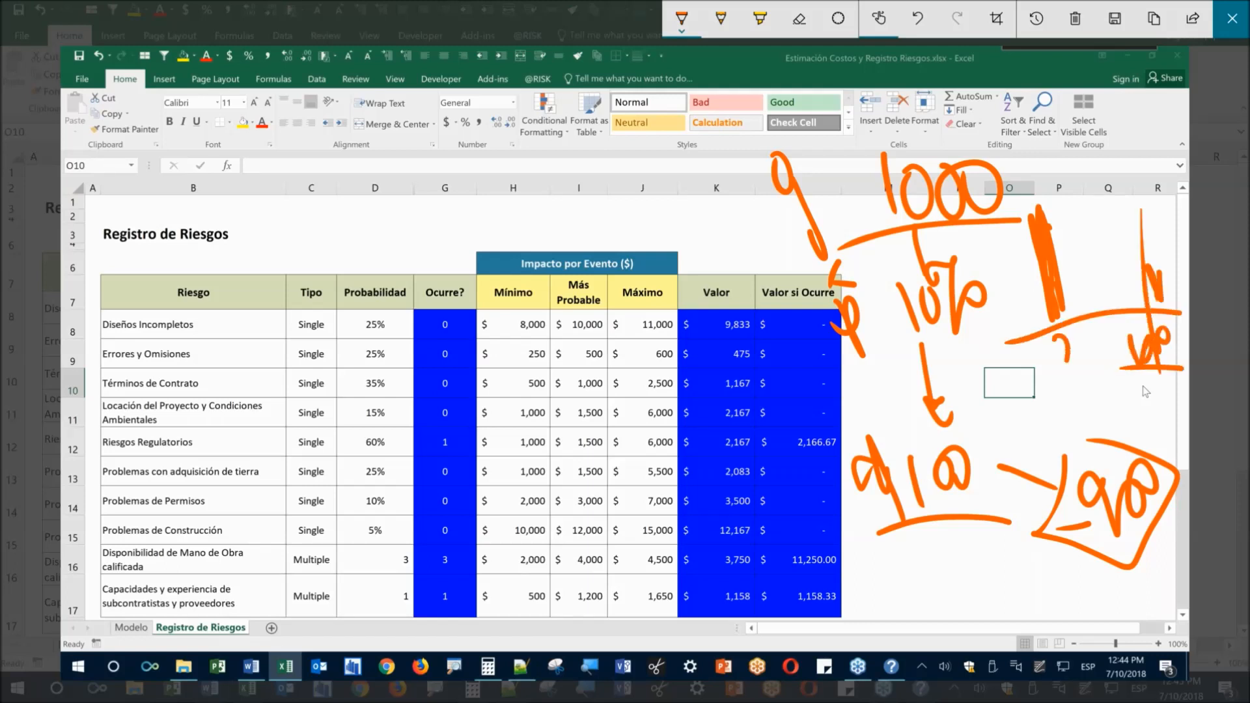
pyautogui.moveTo(1060, 337); pyautogui.dragTo(1053, 344)
pyautogui.moveTo(1071, 326); pyautogui.dragTo(1046, 377)
pyautogui.moveTo(1069, 388); pyautogui.dragTo(1090, 452)
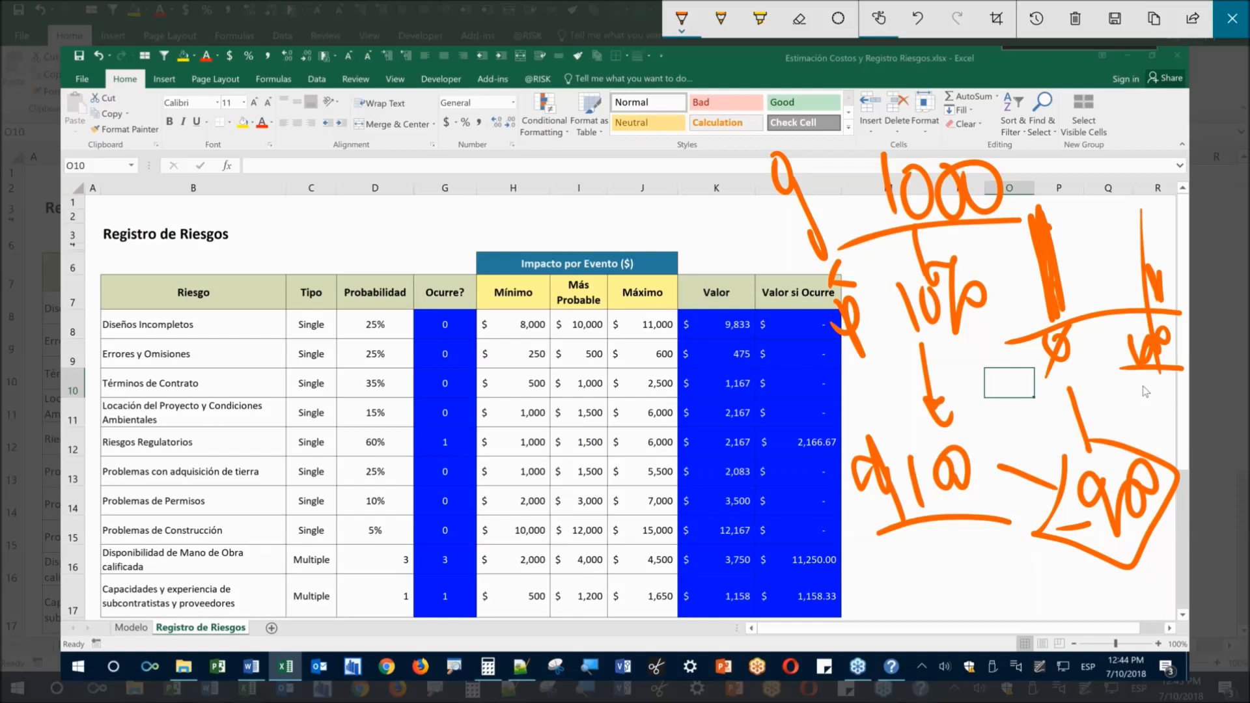
# Mark the Tipo column, tick the 25% probability, and arrow down the Riesgo column
pyautogui.moveTo(1137, 417); pyautogui.dragTo(1148, 442)
pyautogui.moveTo(277, 158); pyautogui.dragTo(293, 210)
pyautogui.moveTo(361, 177); pyautogui.dragTo(379, 210)
pyautogui.moveTo(306, 255); pyautogui.dragTo(339, 387)
pyautogui.moveTo(392, 317); pyautogui.dragTo(405, 319)
pyautogui.moveTo(309, 439)
pyautogui.mouseDown()
pyautogui.moveTo(335, 490)
pyautogui.moveTo(405, 504)
pyautogui.mouseUp()
pyautogui.moveTo(415, 498)
pyautogui.mouseDown()
pyautogui.moveTo(323, 511)
pyautogui.moveTo(282, 498)
pyautogui.mouseUp()
pyautogui.moveTo(438, 369); pyautogui.dragTo(271, 368)
pyautogui.moveTo(402, 216); pyautogui.dragTo(190, 262)
pyautogui.moveTo(193, 305)
pyautogui.mouseDown()
pyautogui.moveTo(182, 448)
pyautogui.moveTo(187, 433)
pyautogui.mouseUp()
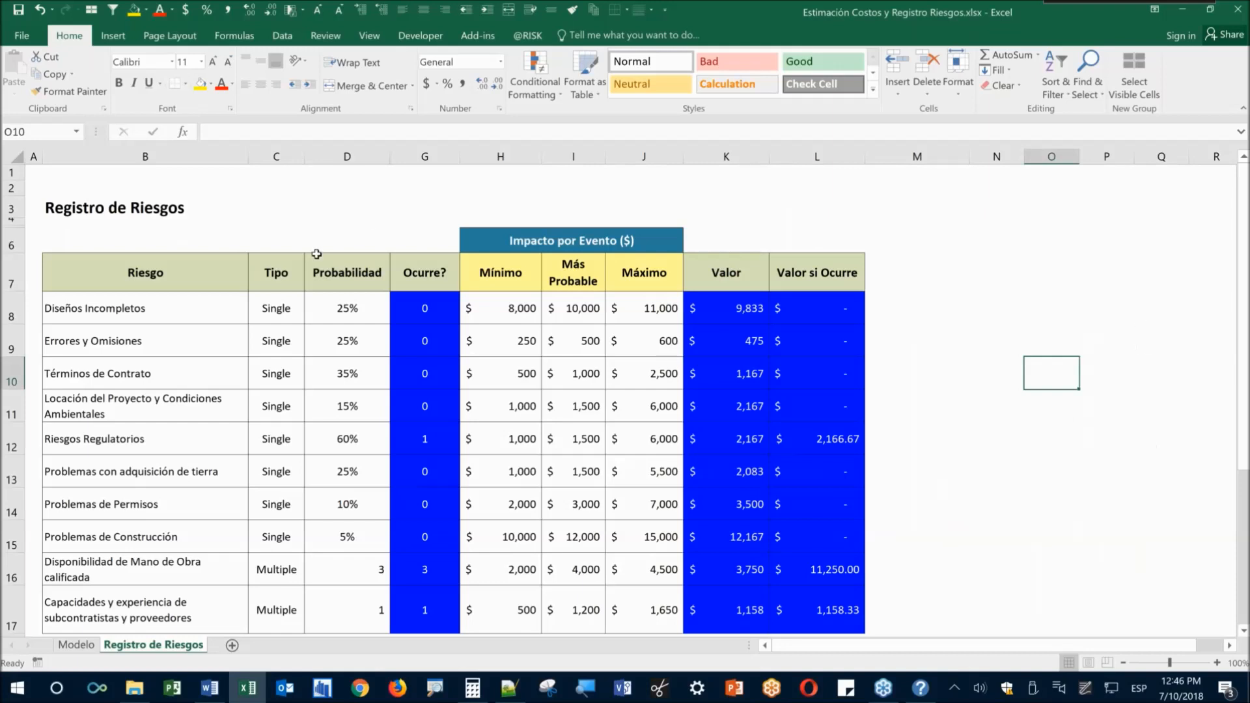
# Inspect the first risk, Diseños Incompletos, its 25% probability and occurrence formula
pyautogui.click(212, 318)
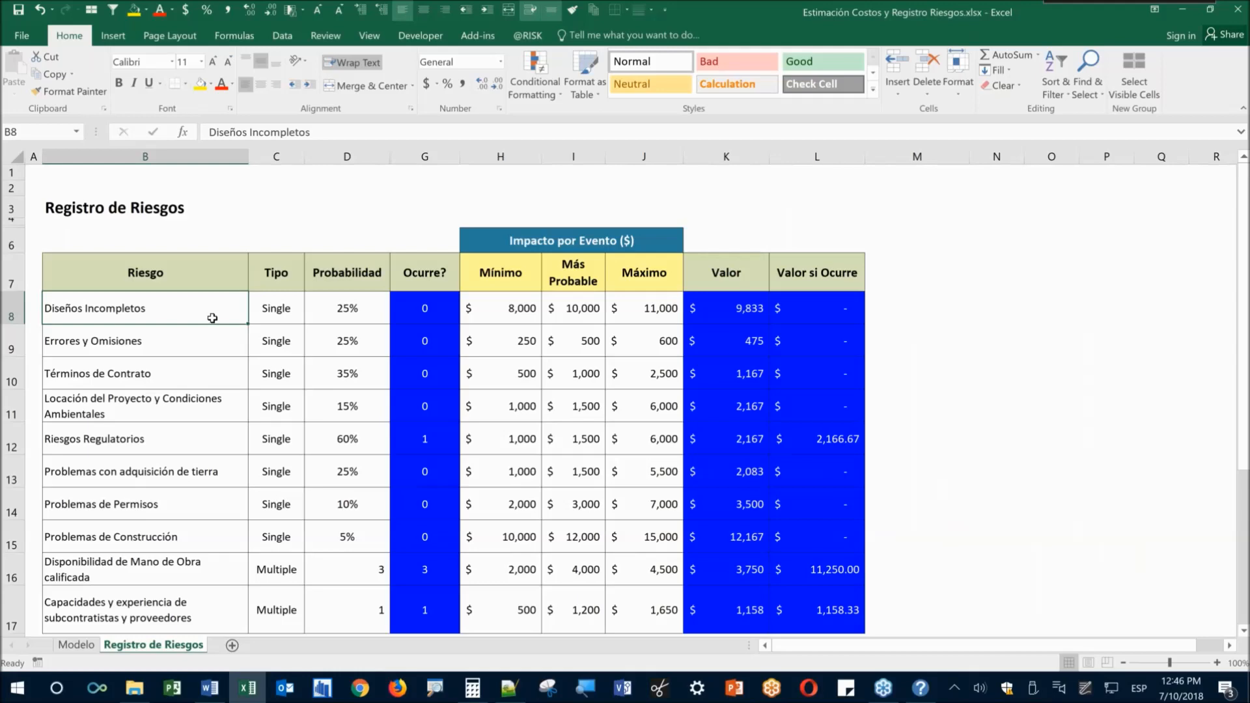
pyautogui.scroll(1, 212, 318)
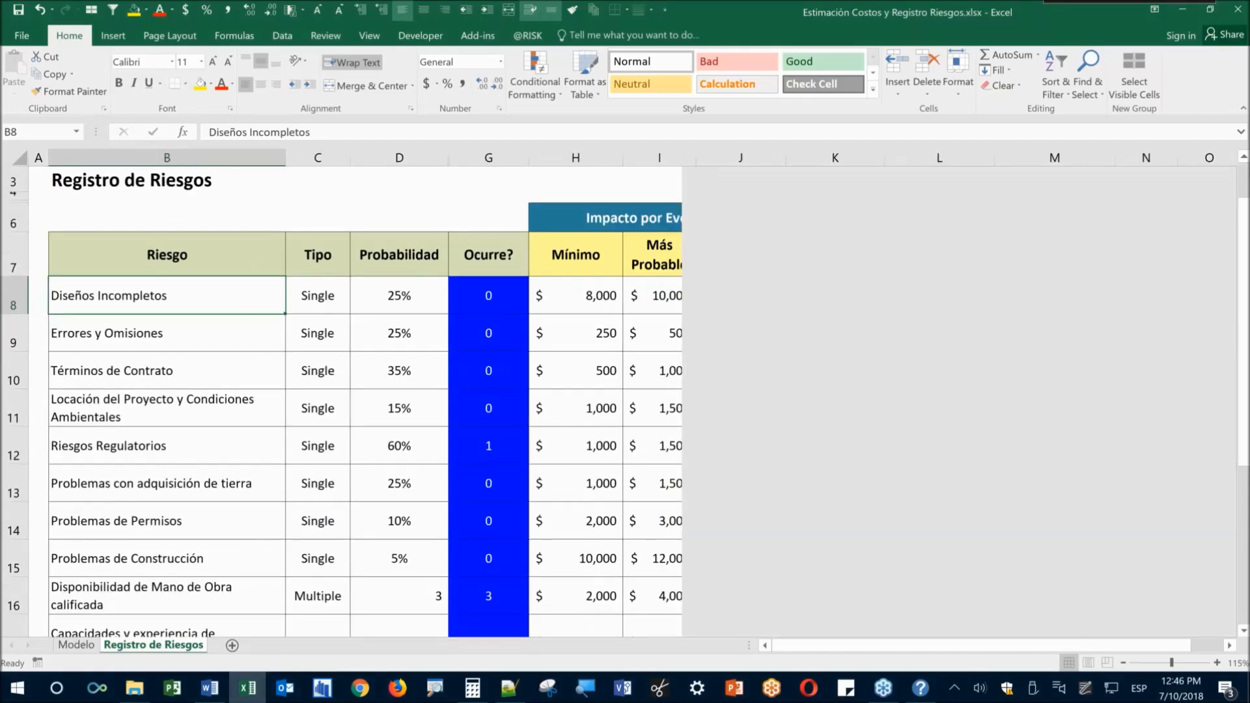
pyautogui.scroll(1, 218, 321)
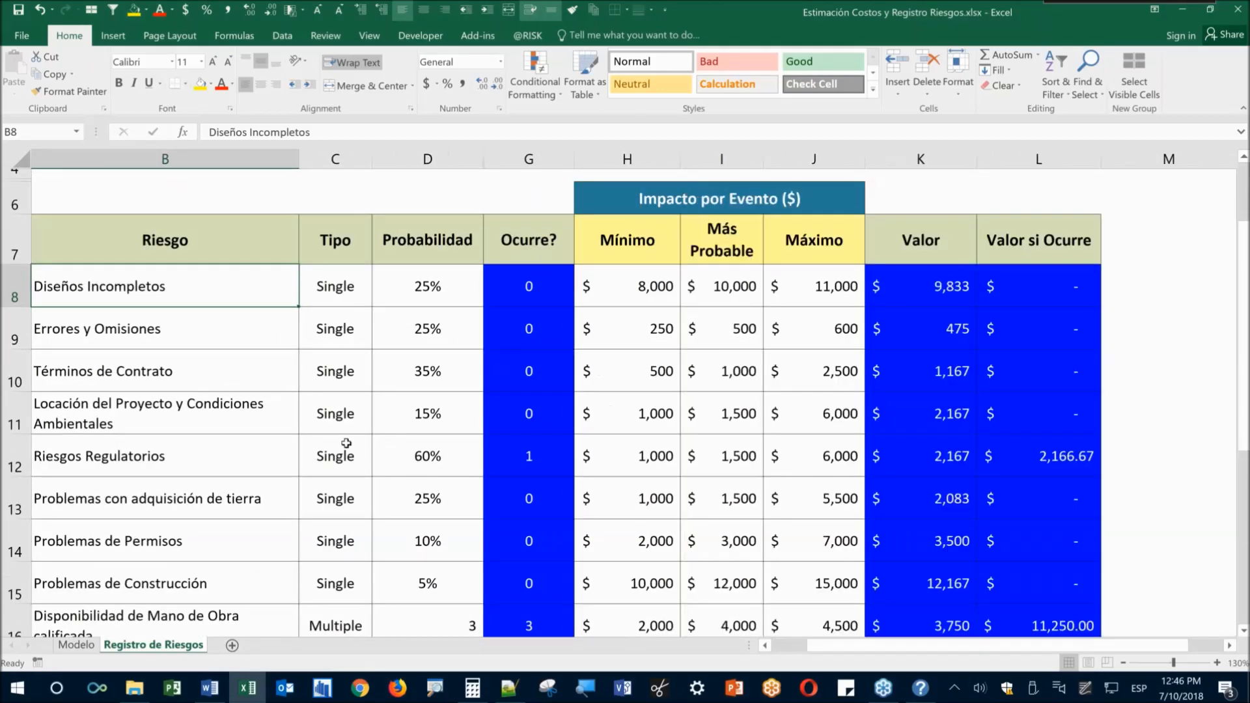
pyautogui.click(430, 291)
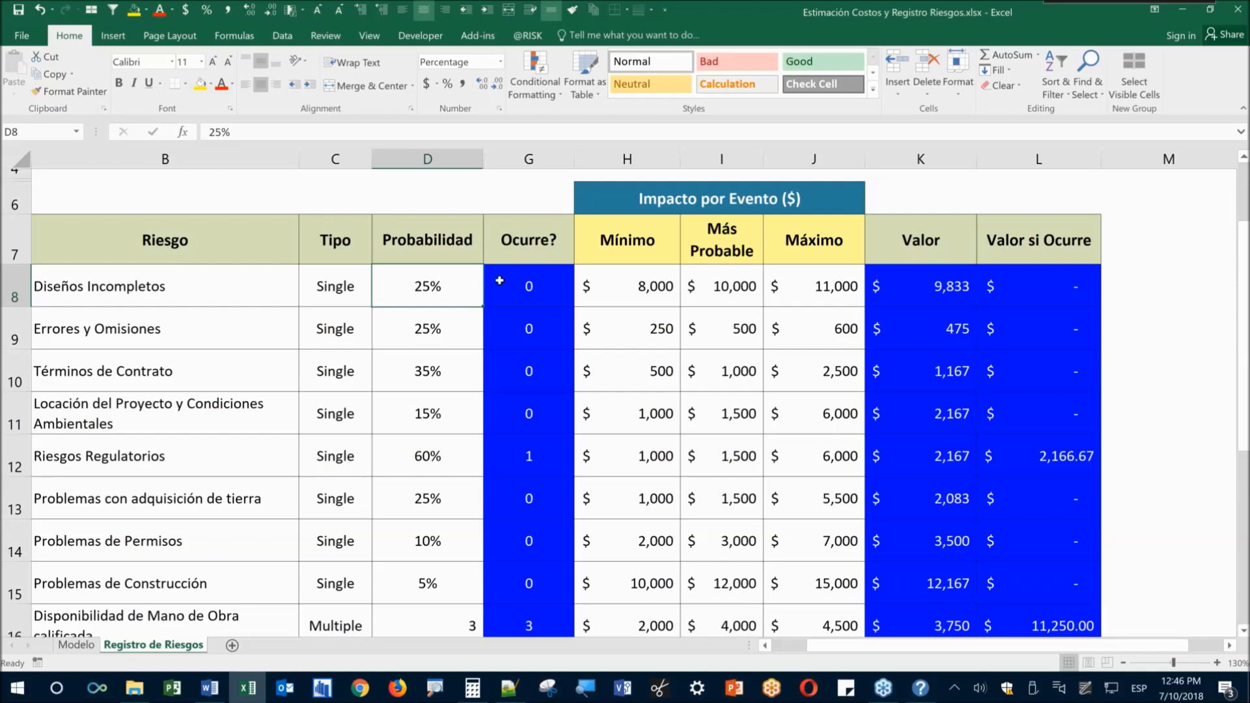
pyautogui.click(495, 280)
pyautogui.click(527, 35)
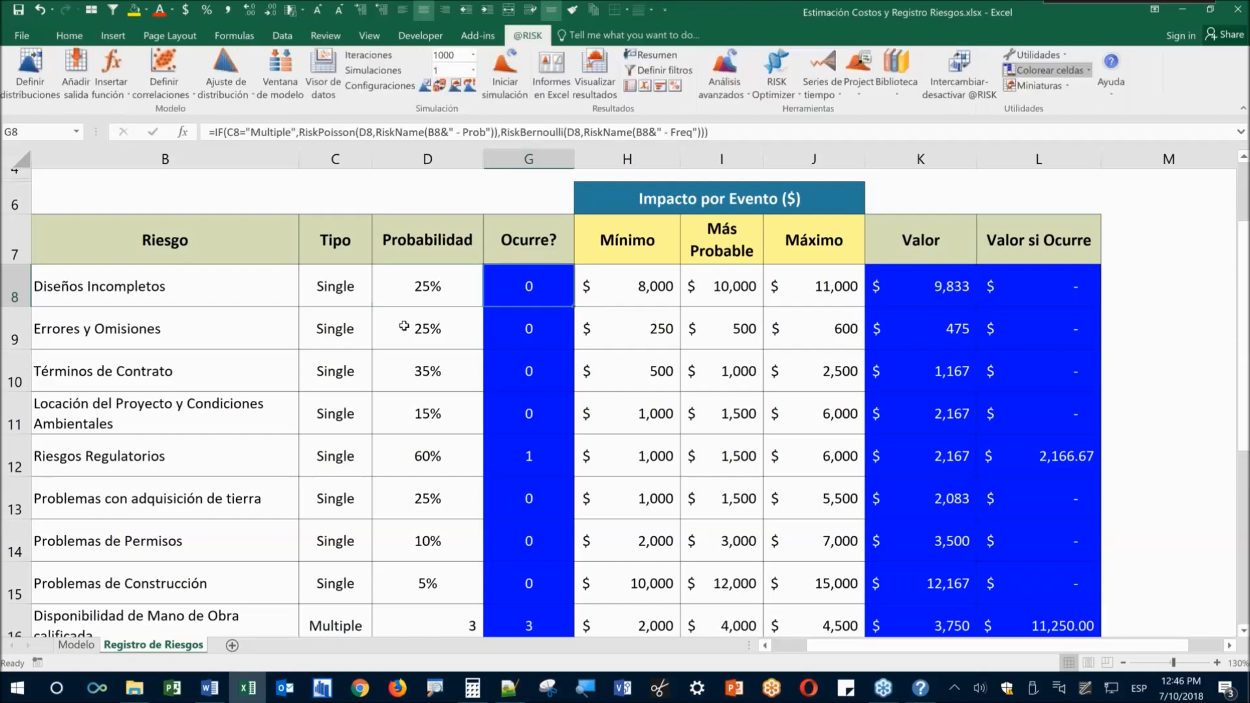
pyautogui.click(416, 205)
pyautogui.click(22, 91)
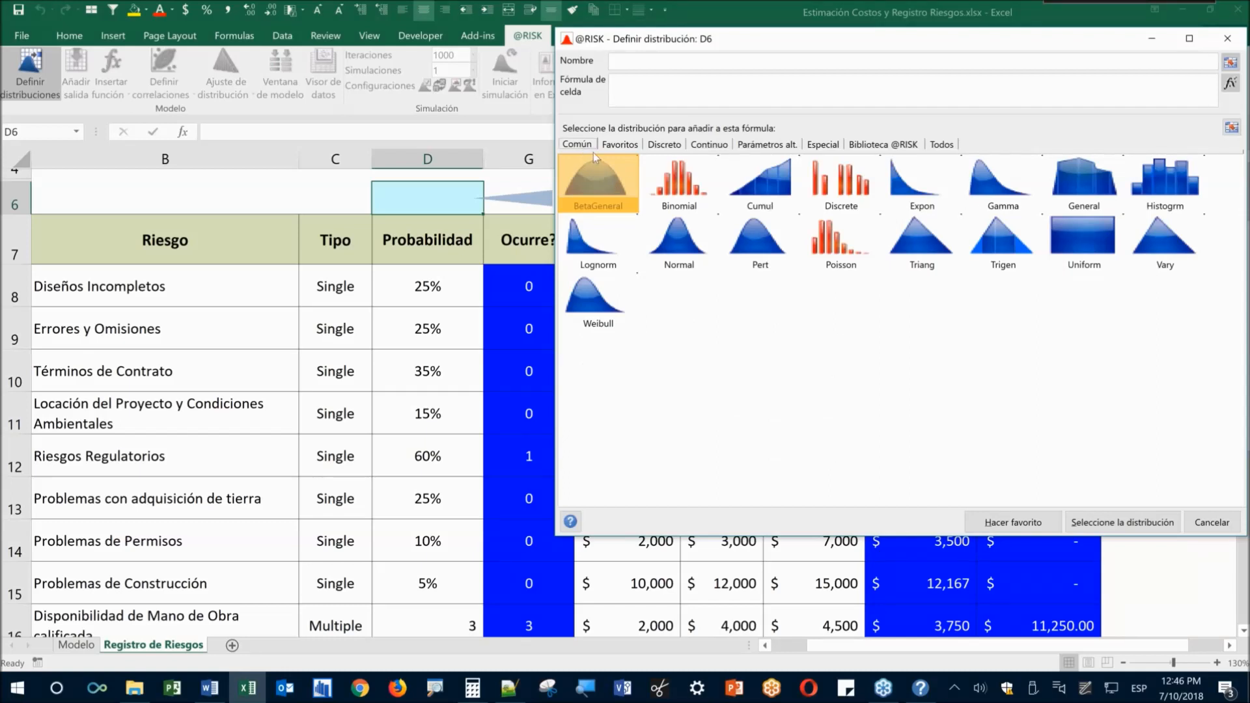
# Preview a discrete Bernoulli distribution with probability p taken from D8
pyautogui.click(664, 145)
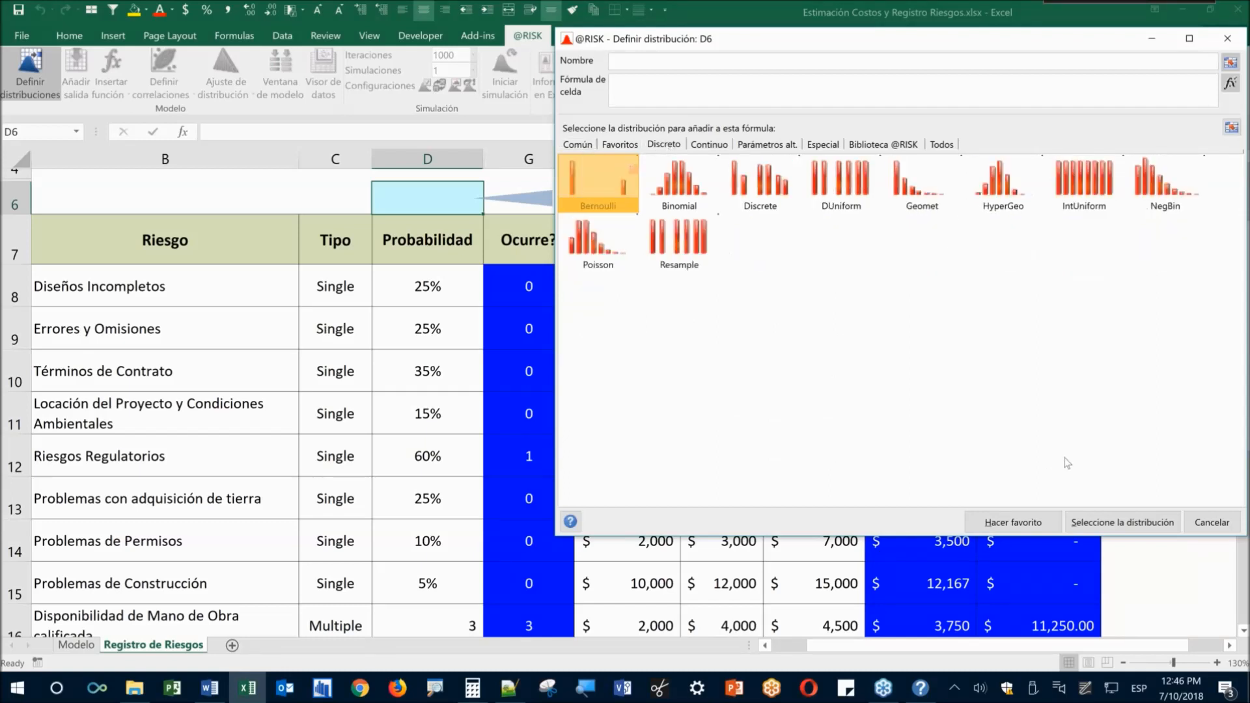
pyautogui.click(1176, 529)
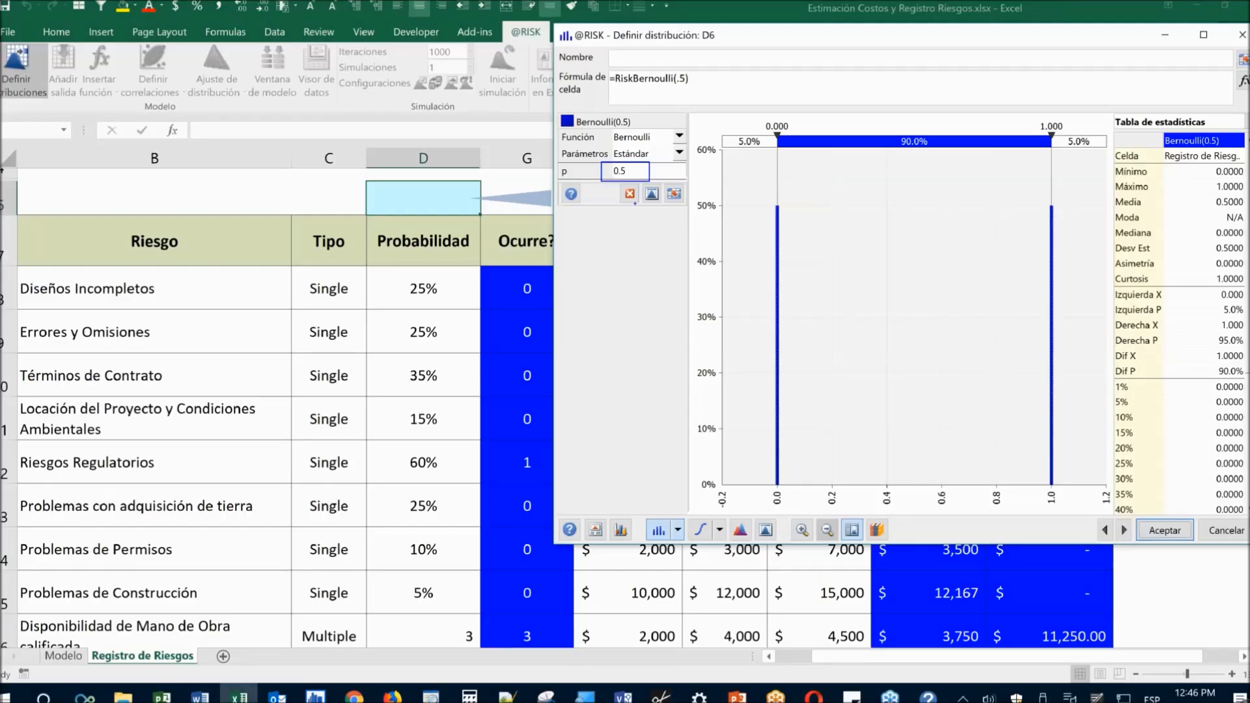
pyautogui.click(424, 288)
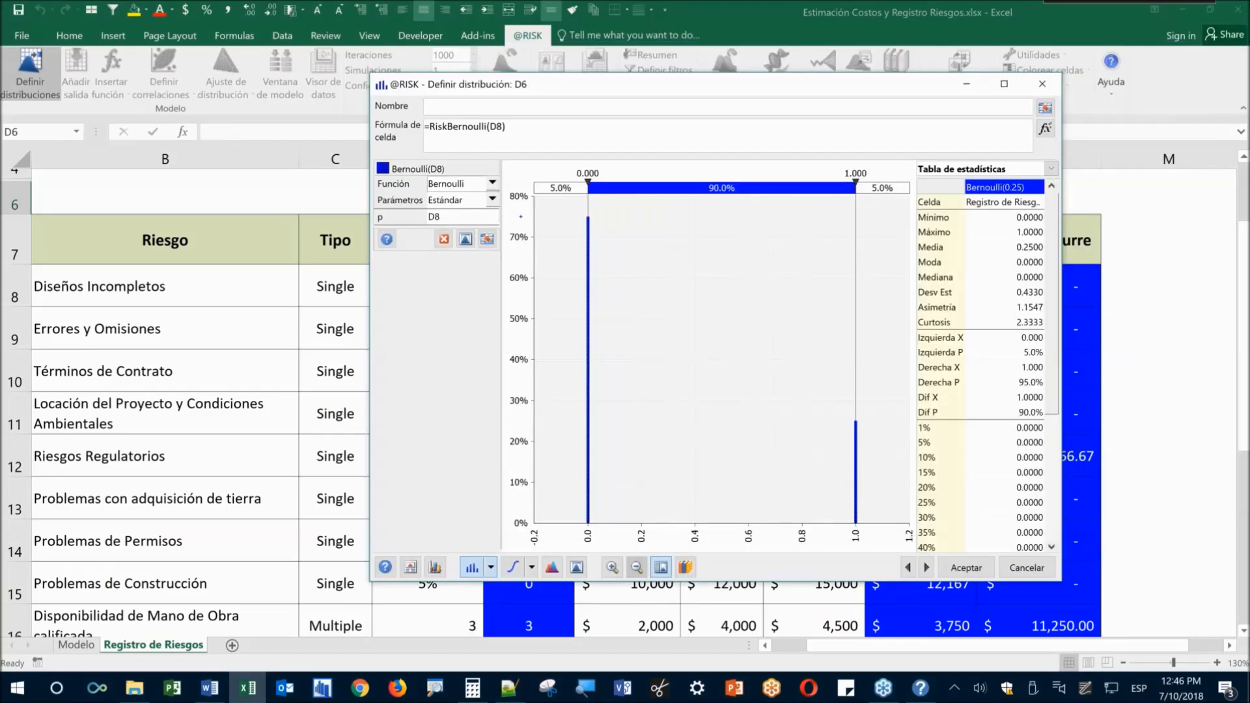
# Annotate the 0 and 1 outcome bars, clear the ink, and close without applying
pyautogui.moveTo(520, 217)
pyautogui.mouseDown()
pyautogui.moveTo(580, 216)
pyautogui.moveTo(568, 238)
pyautogui.mouseUp()
pyautogui.moveTo(570, 519)
pyautogui.mouseDown()
pyautogui.moveTo(573, 539)
pyautogui.moveTo(602, 560)
pyautogui.mouseUp()
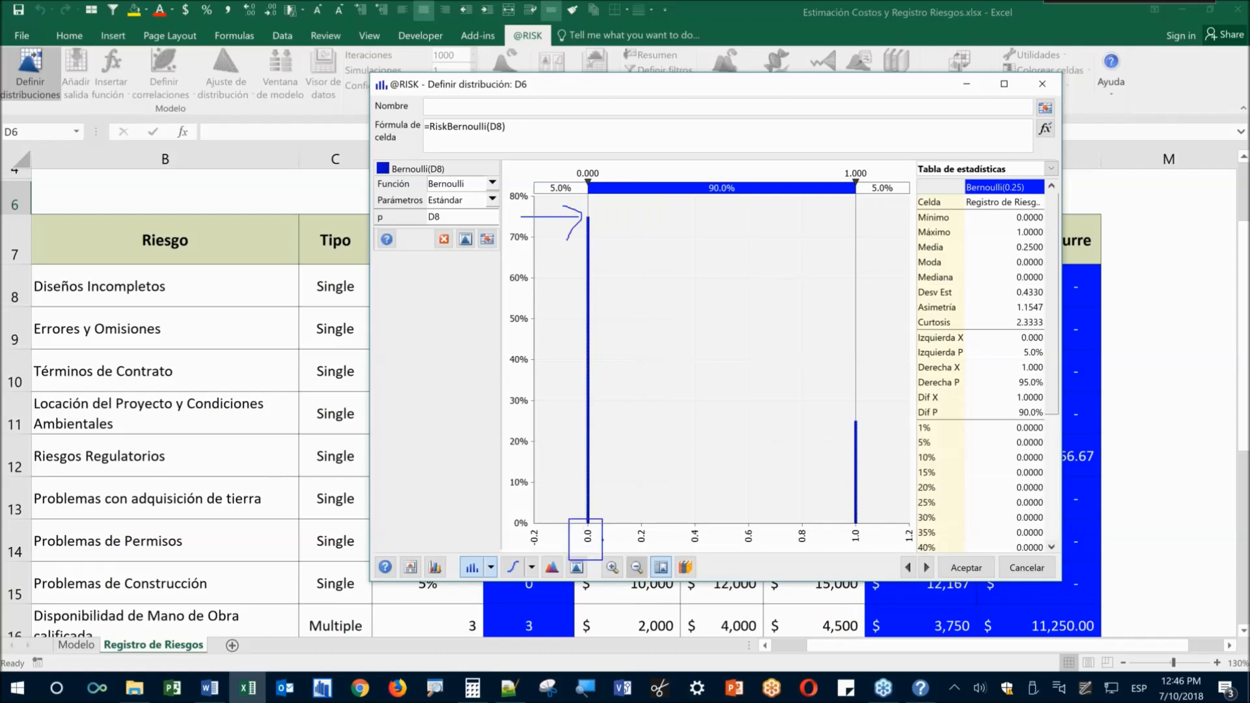
pyautogui.moveTo(525, 416)
pyautogui.mouseDown()
pyautogui.moveTo(858, 415)
pyautogui.moveTo(837, 428)
pyautogui.mouseUp()
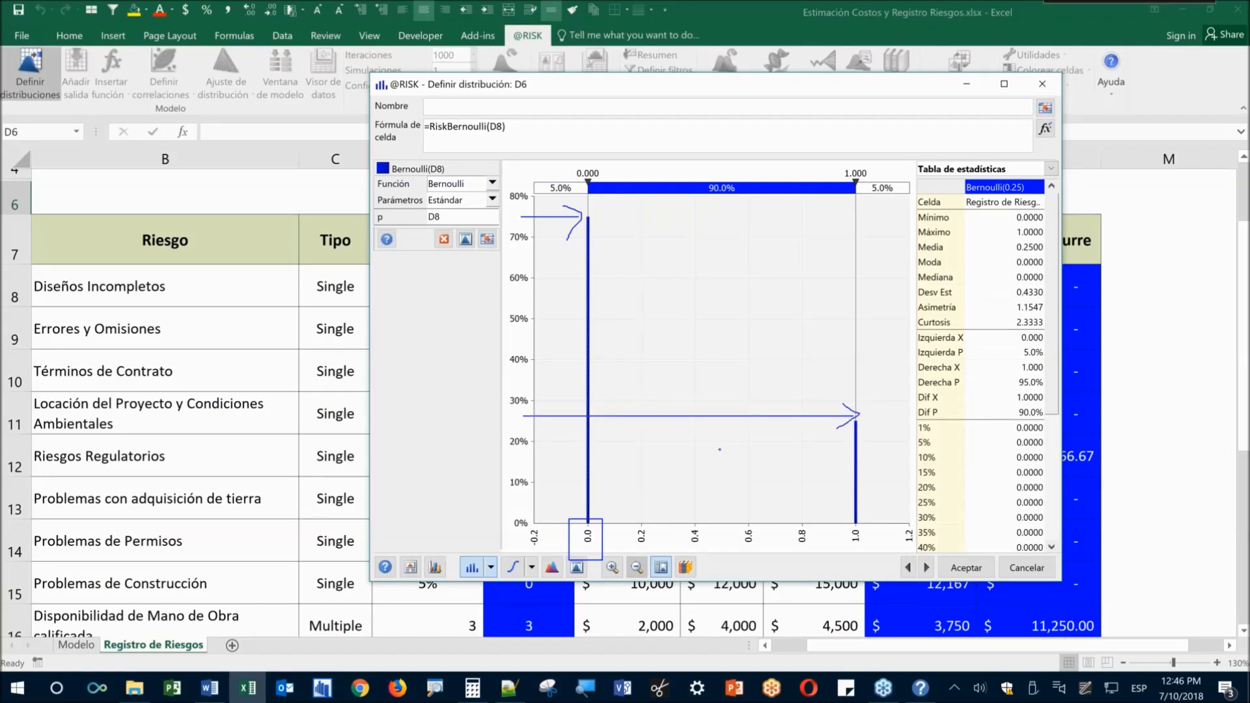
pyautogui.moveTo(844, 515)
pyautogui.mouseDown()
pyautogui.moveTo(845, 555)
pyautogui.moveTo(846, 515)
pyautogui.mouseUp()
pyautogui.press('Escape')
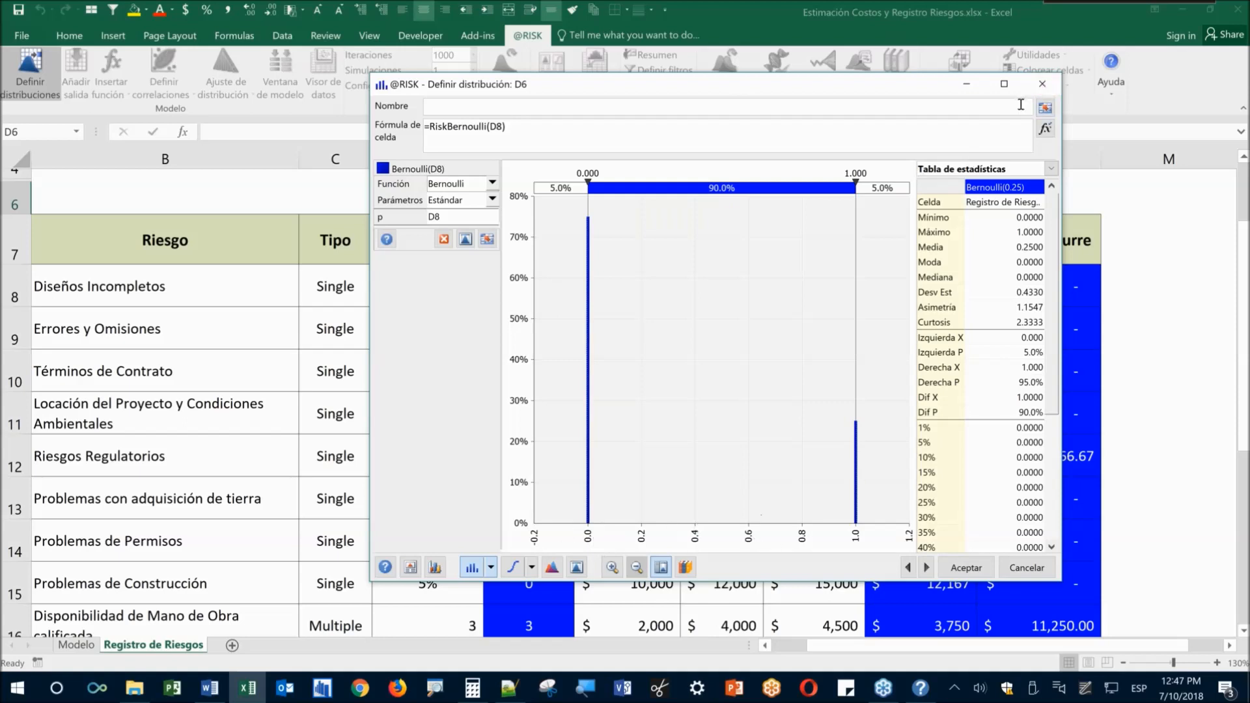
pyautogui.click(1042, 84)
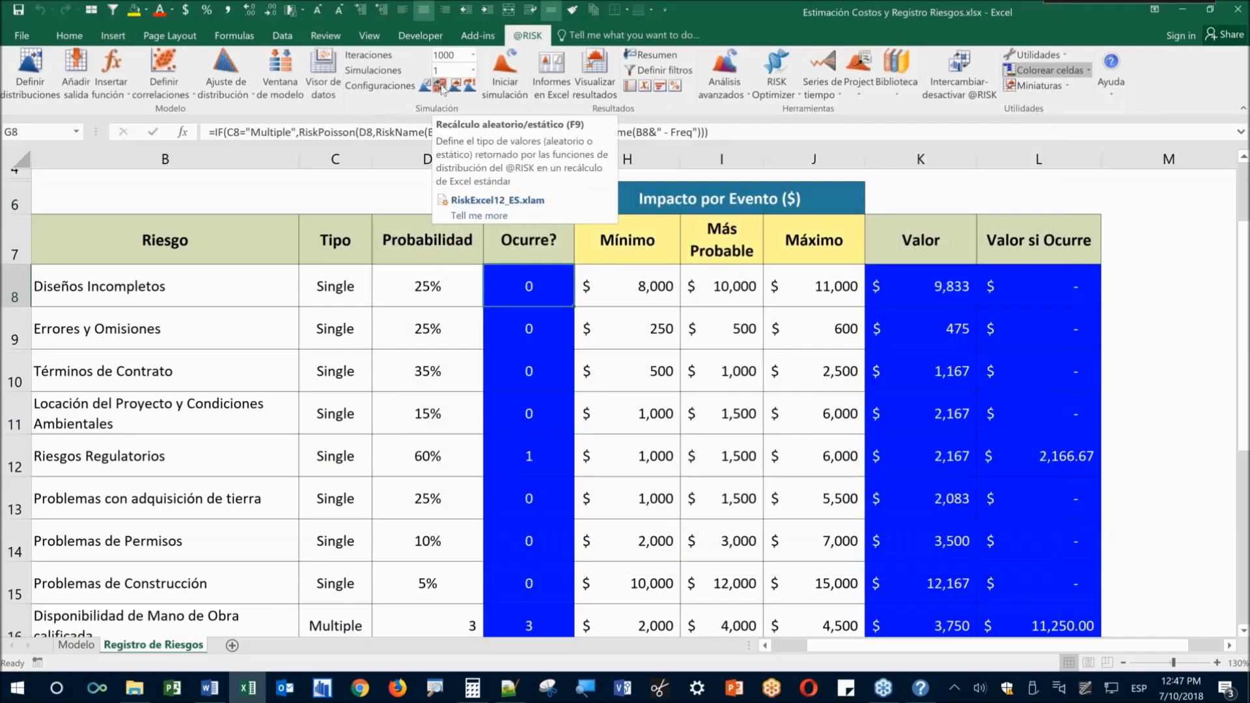
pyautogui.click(441, 87)
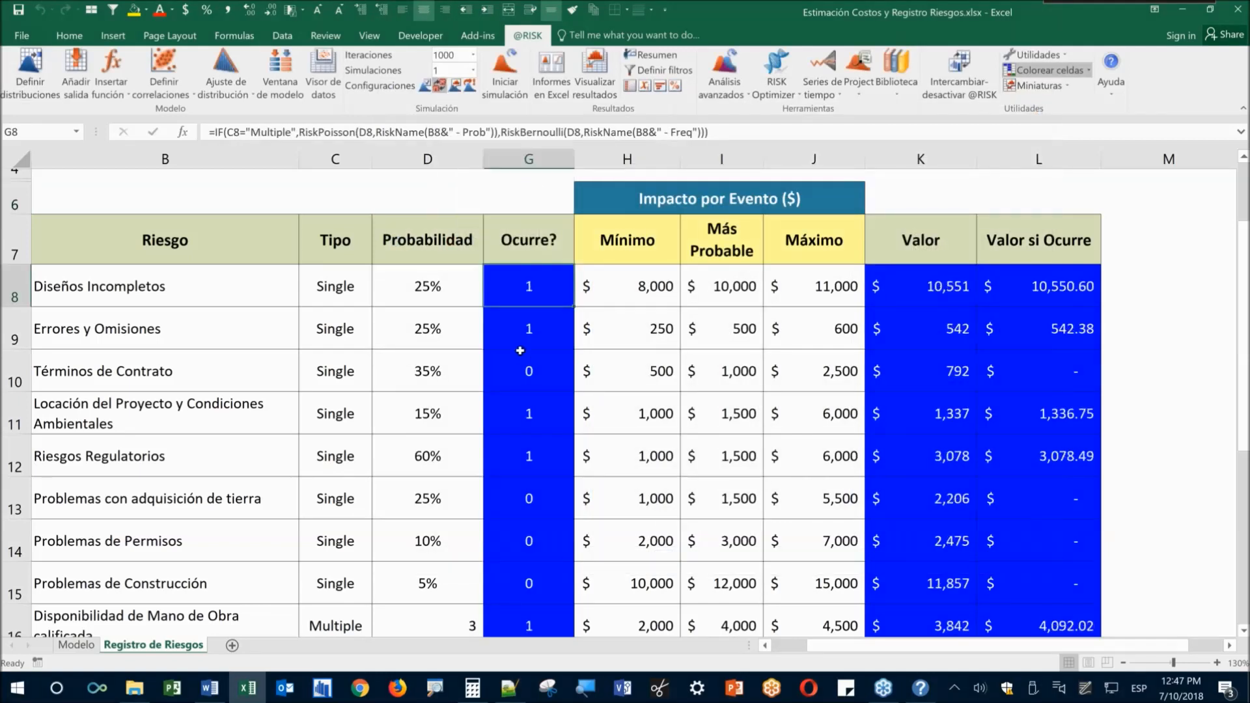
pyautogui.press('F9')
pyautogui.press('F9')
pyautogui.press('F9')
pyautogui.press('F9')
pyautogui.press('F9')
pyautogui.press('F9')
pyautogui.press('F9')
pyautogui.press('F9')
pyautogui.press('F9')
pyautogui.moveTo(541, 287); pyautogui.dragTo(539, 626)
pyautogui.press('F9')
pyautogui.press('F9')
pyautogui.press('F9')
pyautogui.press('F9')
pyautogui.press('F9')
pyautogui.press('F9')
# Check occurrence results in rows 8–12, resample again, and inspect K8's RiskPert formula
pyautogui.click(530, 372)
pyautogui.click(522, 450)
pyautogui.click(546, 332)
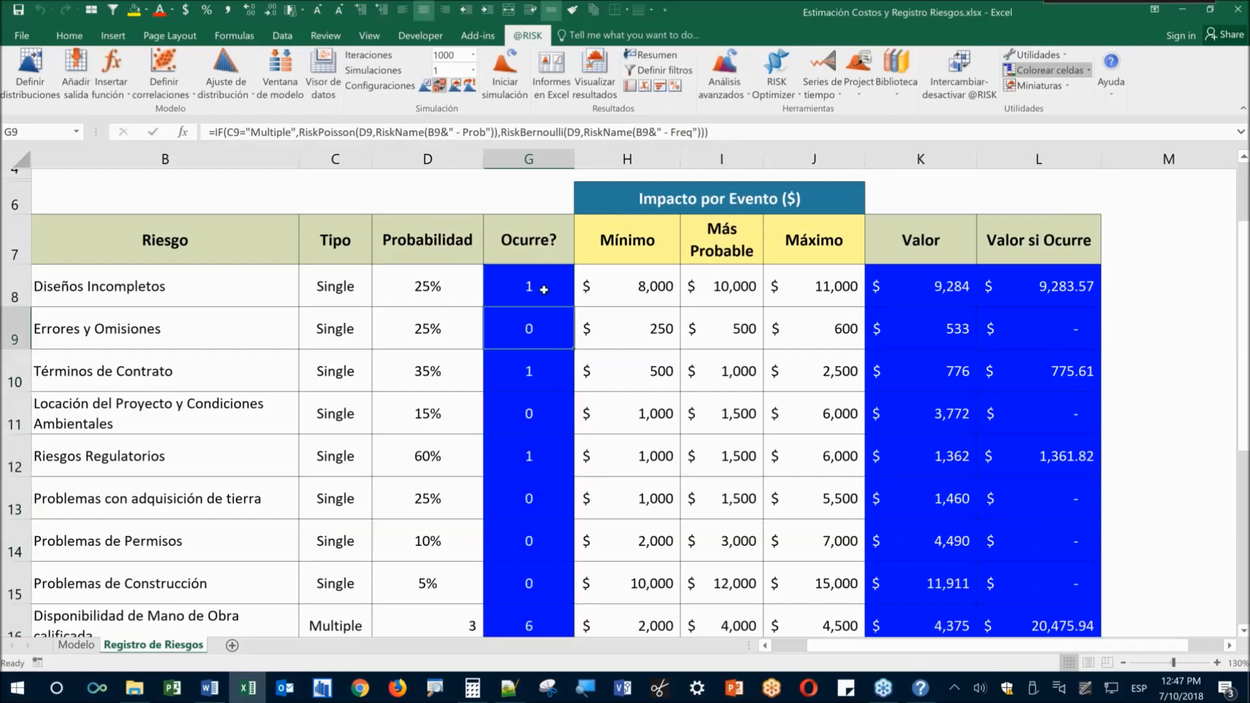
pyautogui.click(545, 413)
pyautogui.press('F9')
pyautogui.press('F9')
pyautogui.press('F9')
pyautogui.press('F9')
pyautogui.press('F9')
pyautogui.press('F9')
pyautogui.press('F9')
pyautogui.press('F9')
pyautogui.press('F9')
pyautogui.press('F9')
pyautogui.press('F9')
pyautogui.press('F9')
pyautogui.click(532, 295)
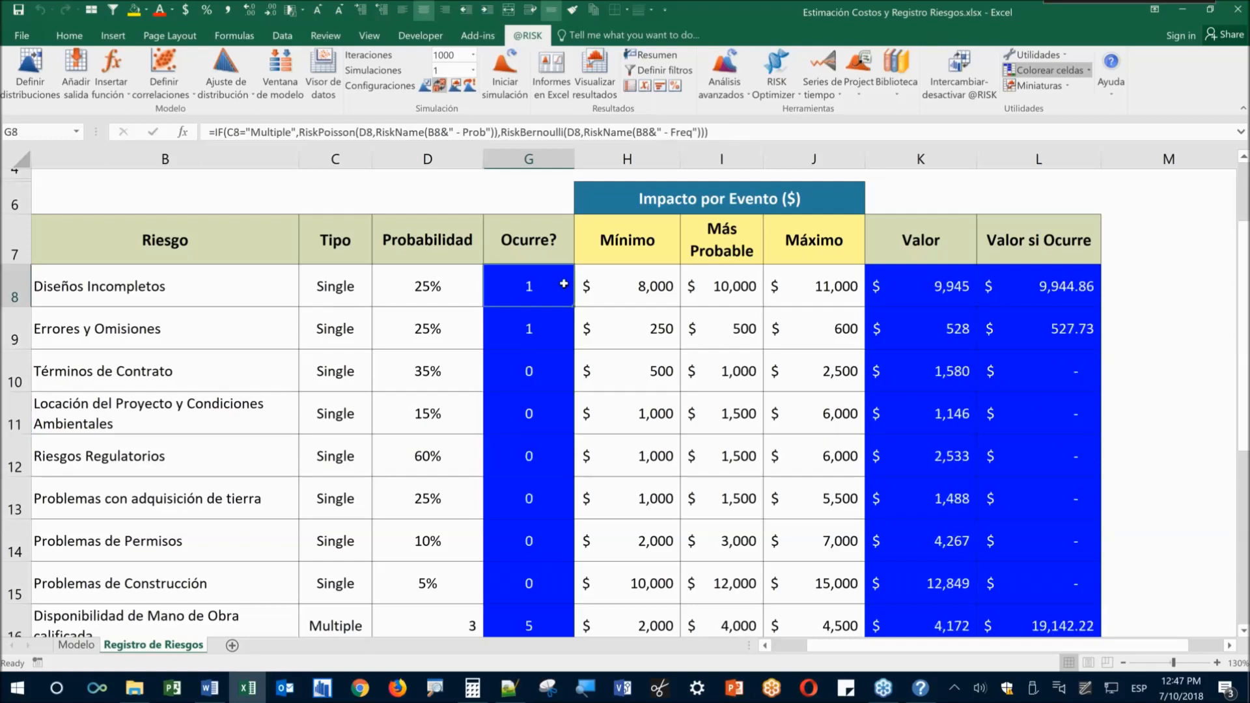
pyautogui.click(650, 208)
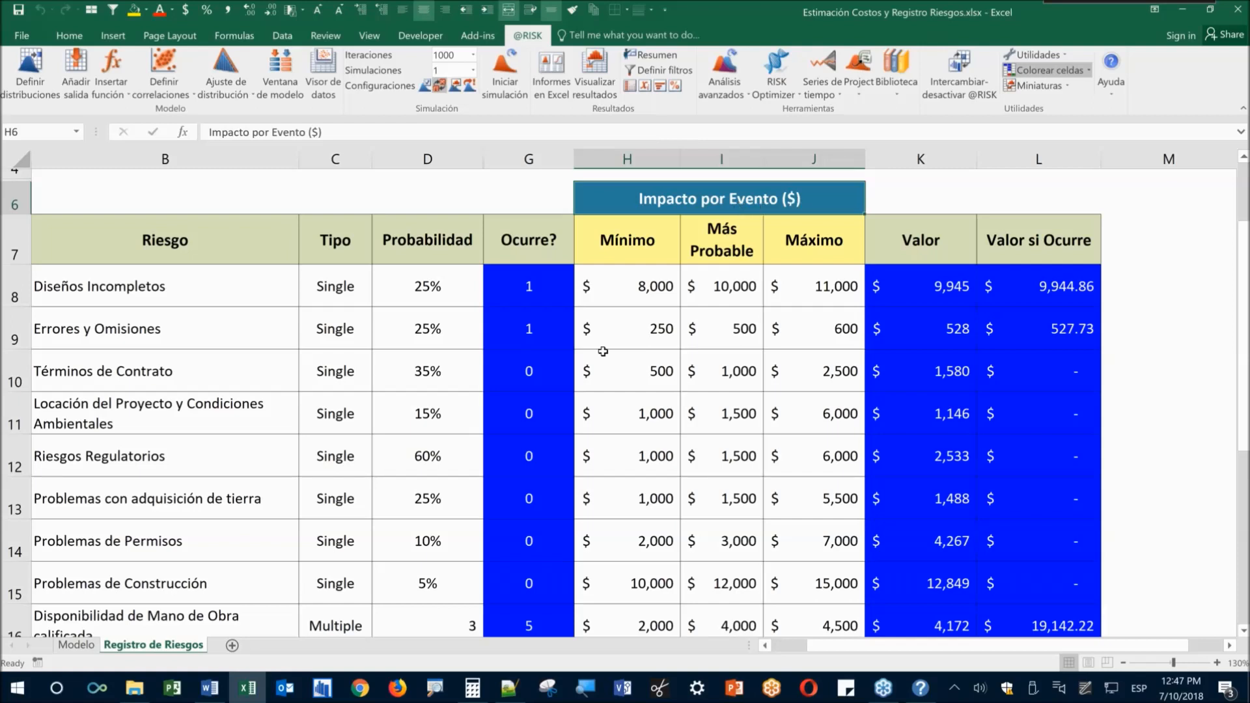
pyautogui.click(914, 289)
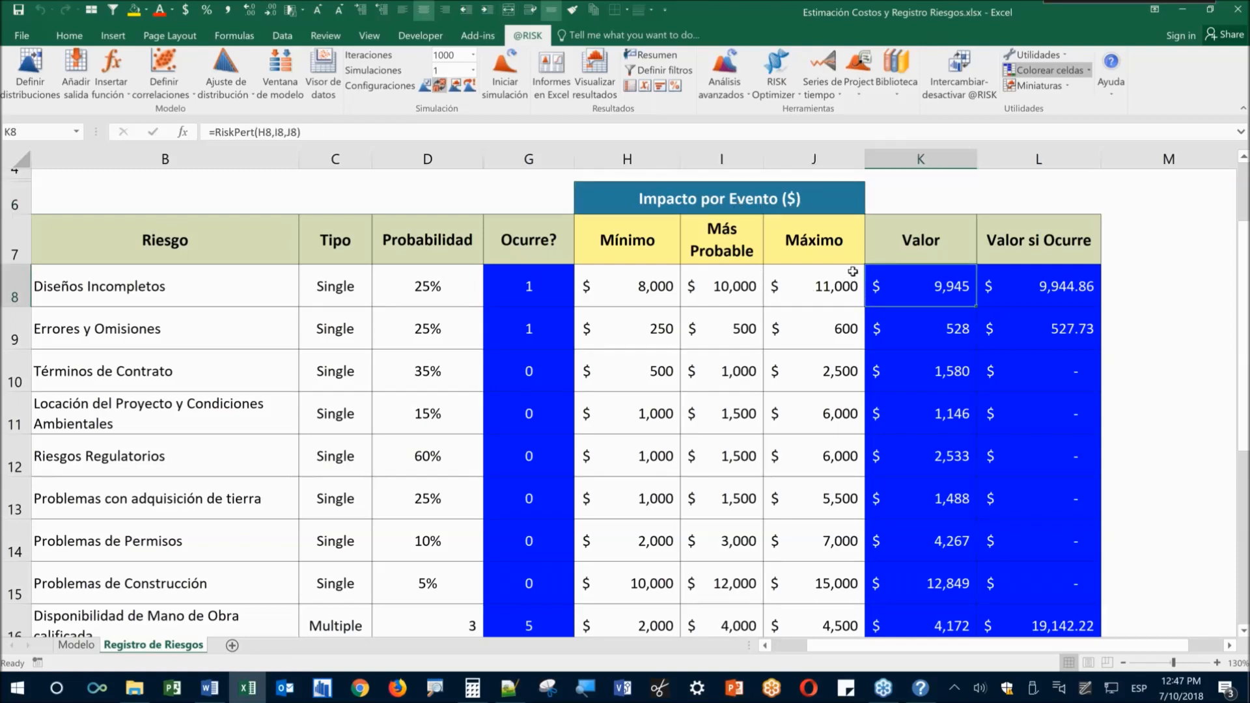
pyautogui.moveTo(653, 290); pyautogui.dragTo(814, 286)
pyautogui.moveTo(650, 332); pyautogui.dragTo(789, 333)
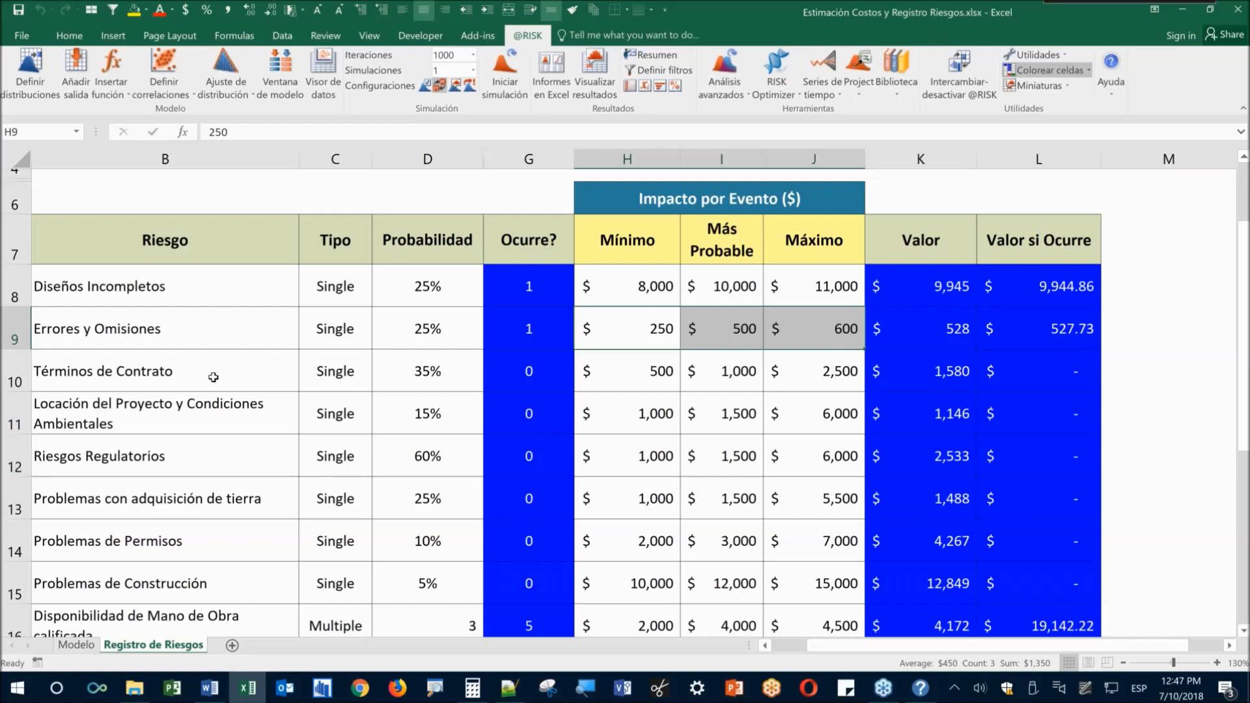
pyautogui.click(156, 457)
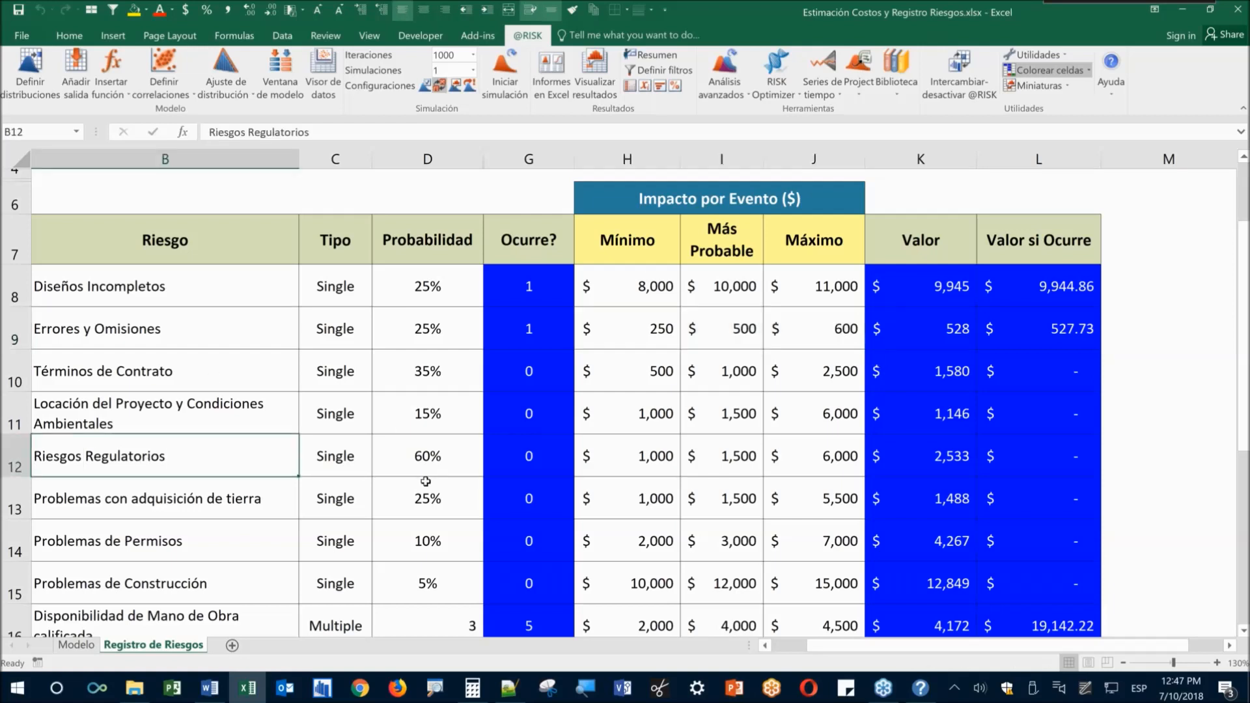
pyautogui.click(641, 459)
pyautogui.click(844, 459)
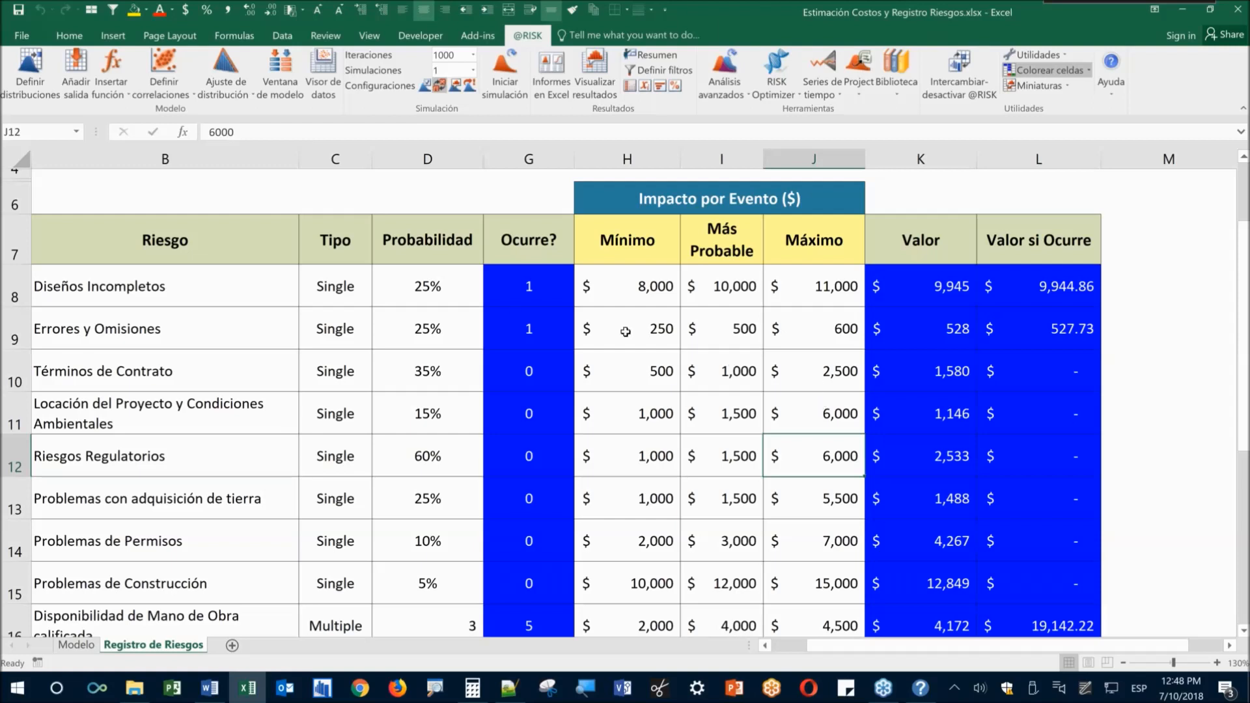
pyautogui.click(629, 290)
pyautogui.click(797, 291)
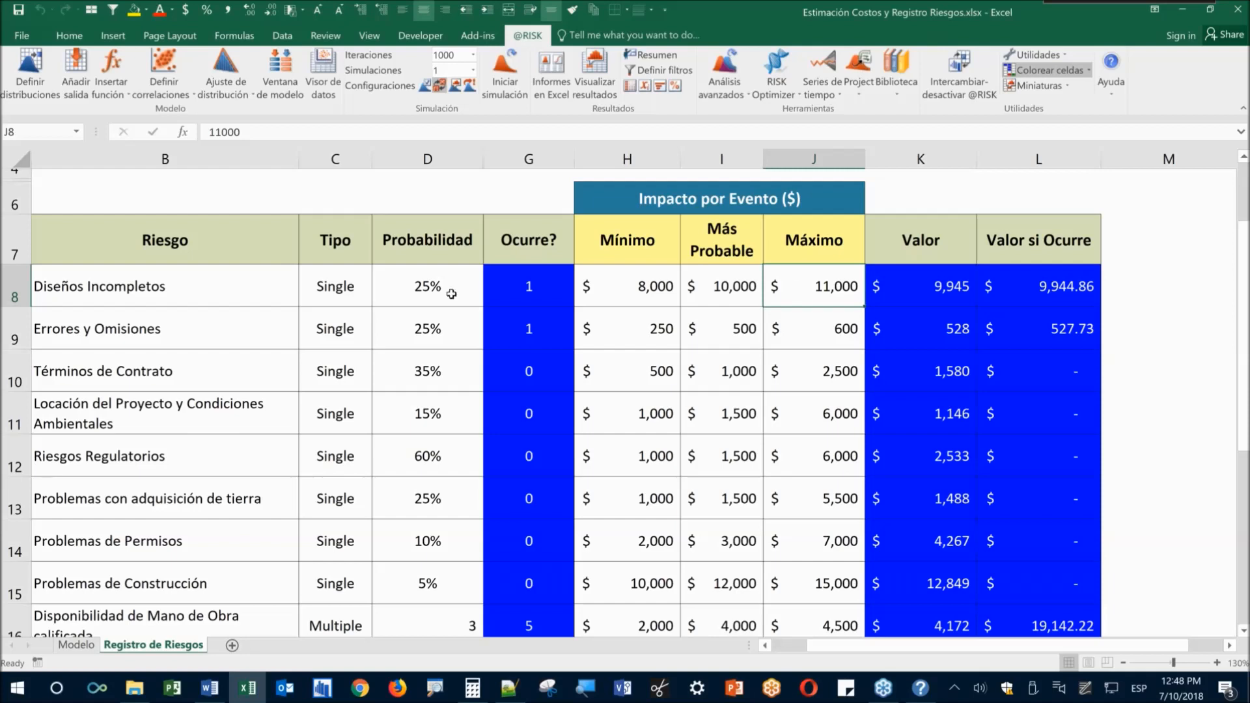
# Review the first risk's 25% probability, occurrence formula and 8000–11000 impact estimates
pyautogui.click(140, 295)
pyautogui.click(407, 290)
pyautogui.press('Right')
pyautogui.click(434, 293)
pyautogui.click(522, 284)
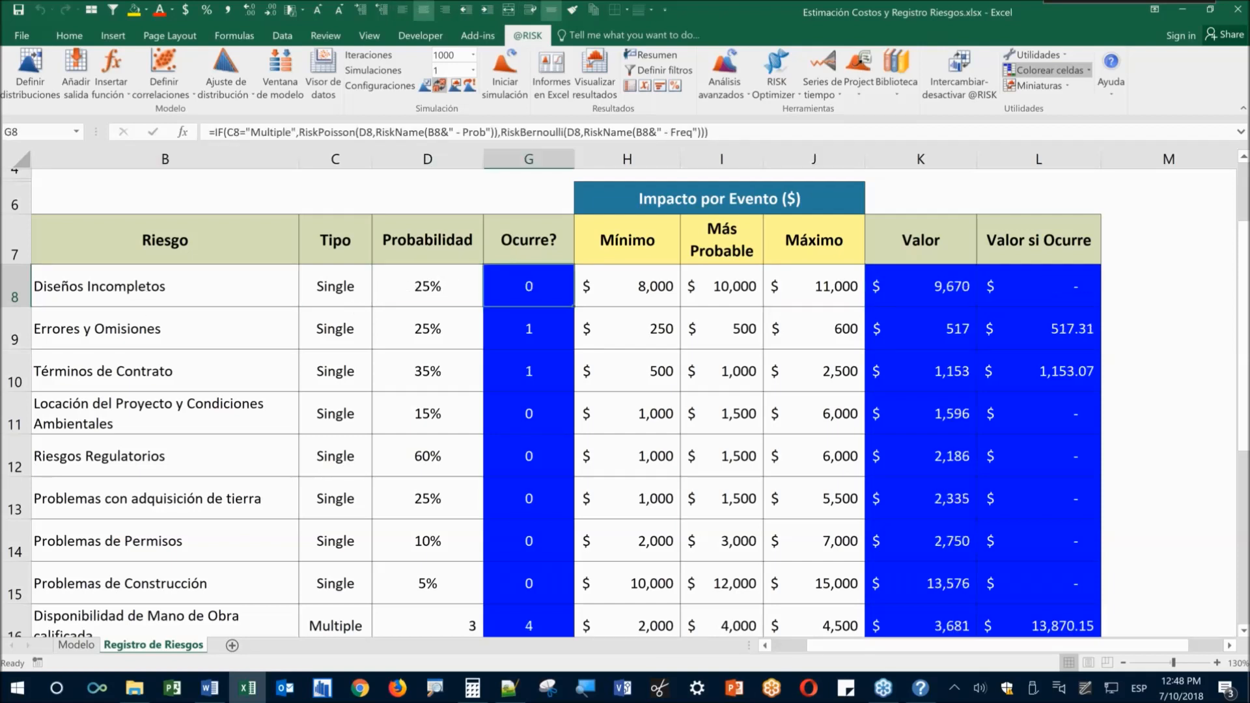
pyautogui.click(659, 279)
pyautogui.moveTo(660, 279); pyautogui.dragTo(805, 285)
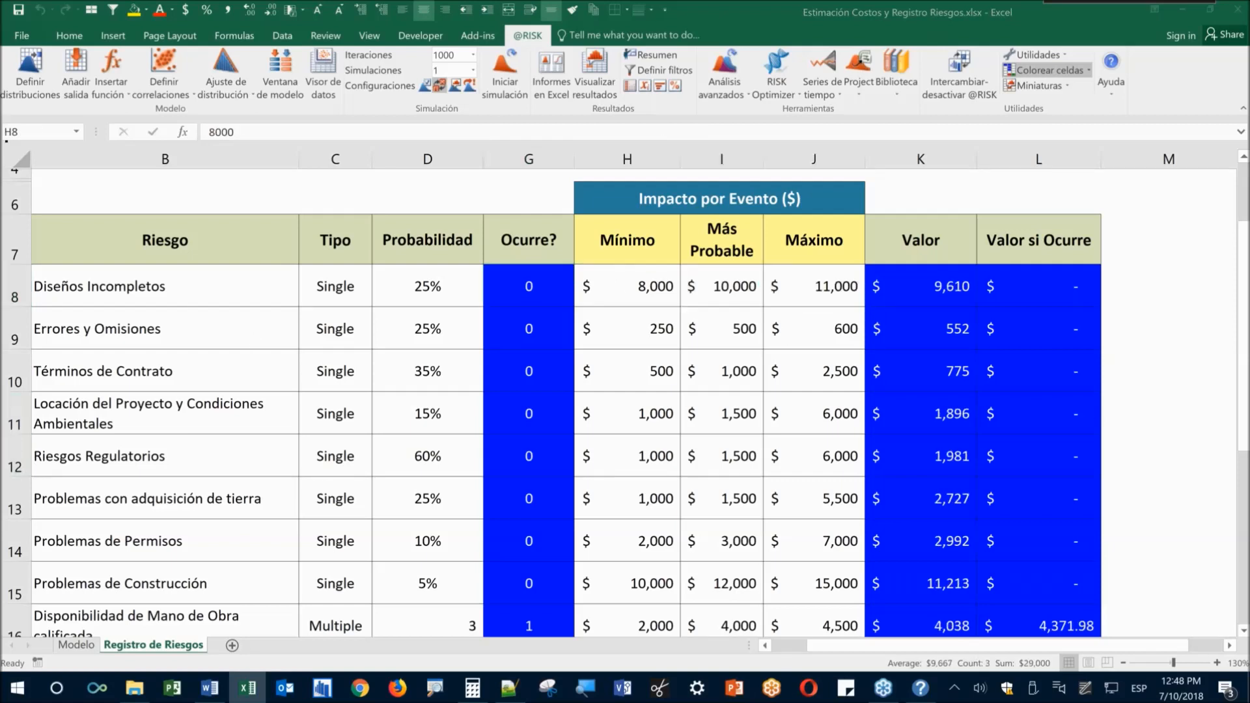
pyautogui.click(858, 300)
pyautogui.press('Right')
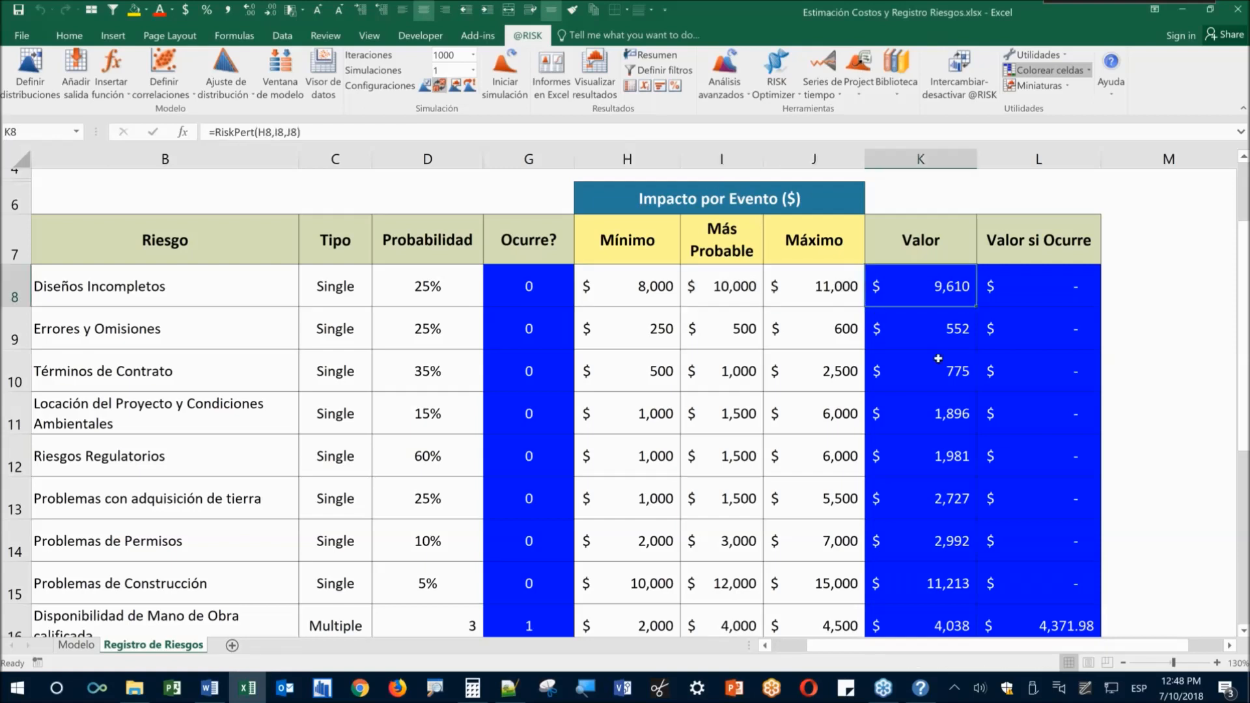
# Resample and inspect the G8, K8 and L8–L16 Ocurre?, RiskPert and Valor si Ocurre formulas
pyautogui.press('F9')
pyautogui.press('F9')
pyautogui.press('F9')
pyautogui.press('F9')
pyautogui.press('F9')
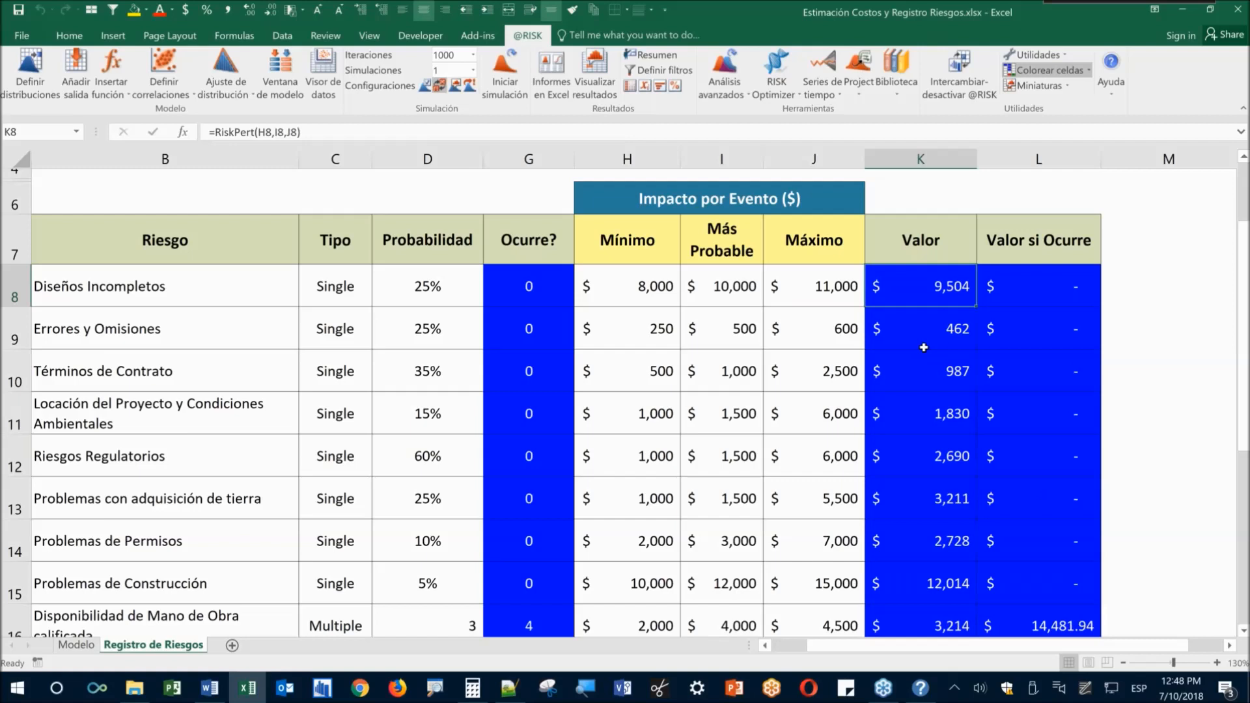
pyautogui.click(516, 295)
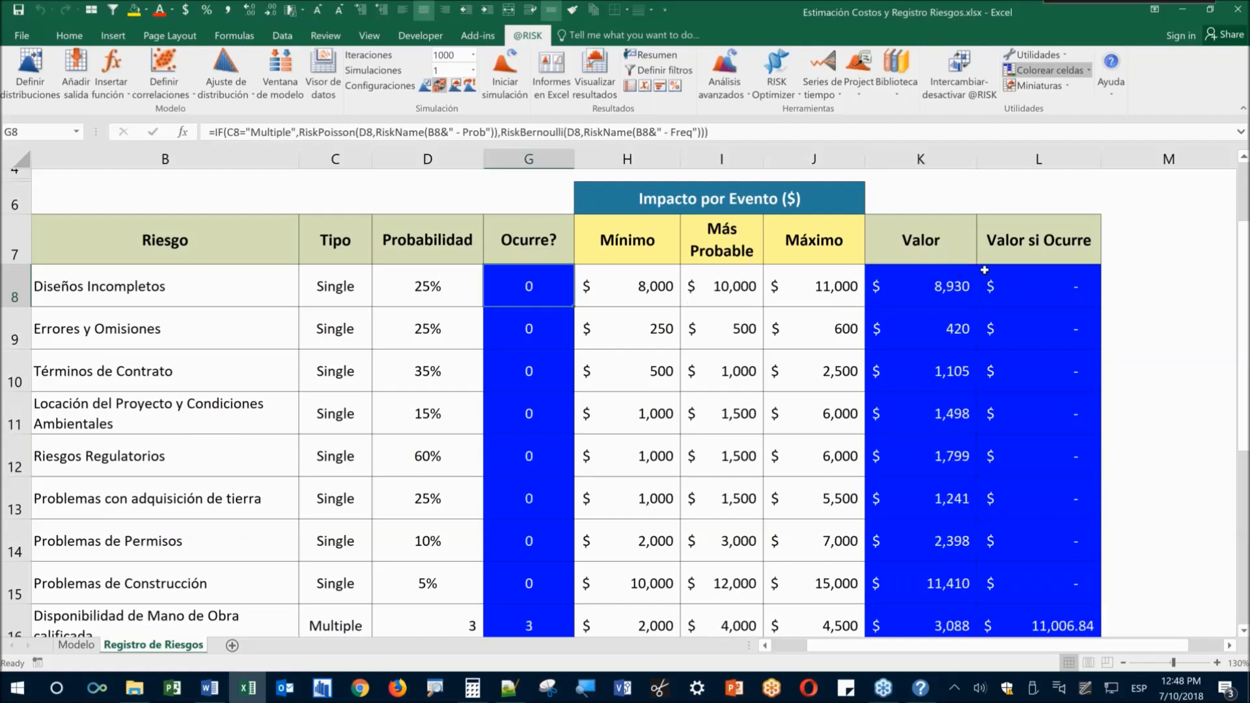
pyautogui.click(1058, 295)
pyautogui.press('F9')
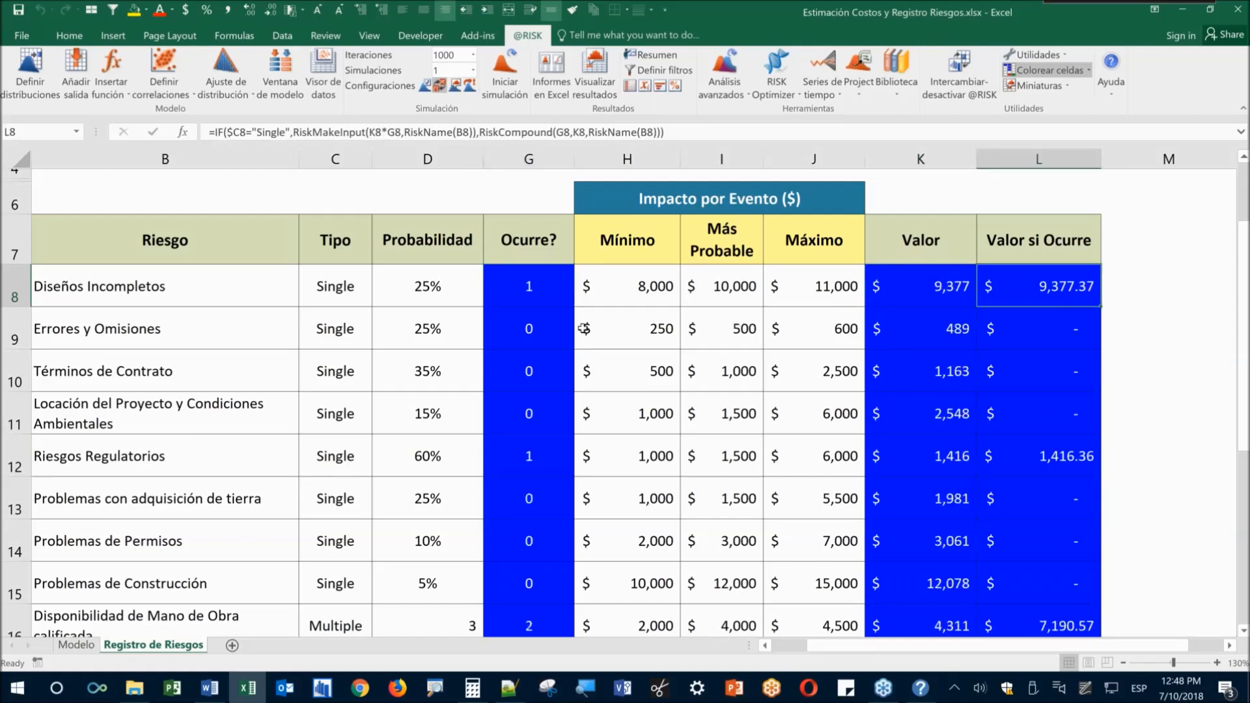
pyautogui.click(551, 299)
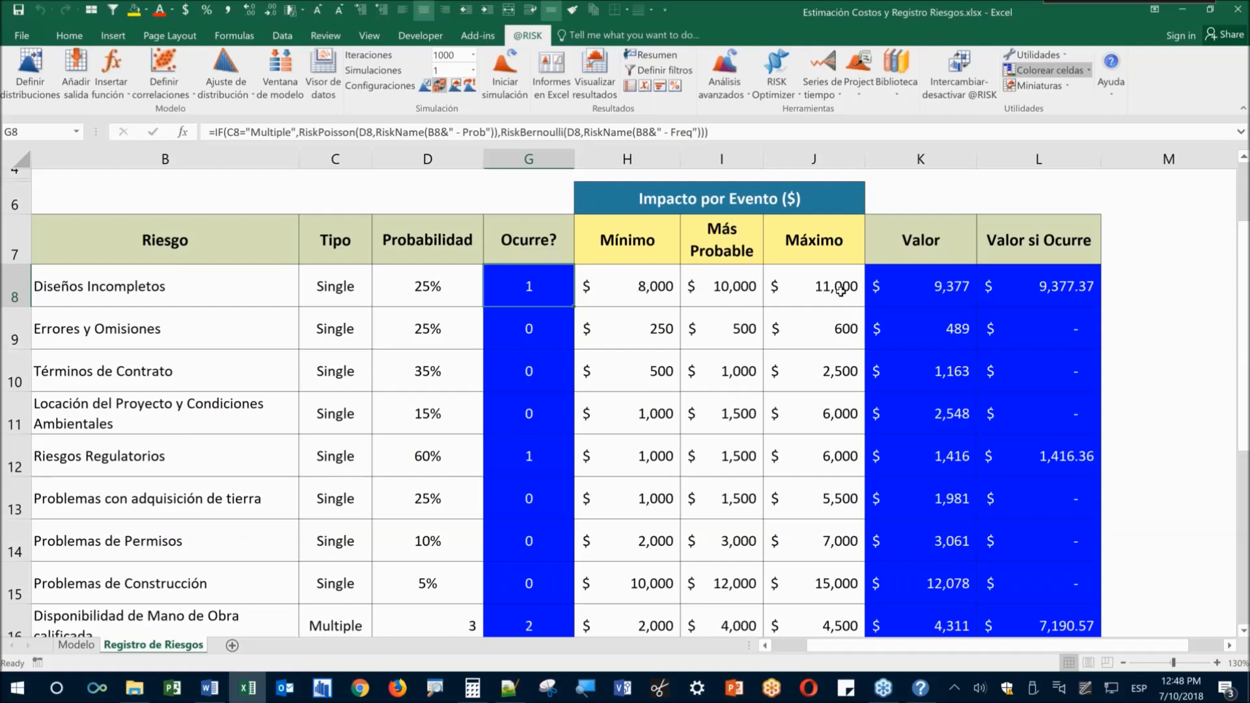
pyautogui.click(931, 297)
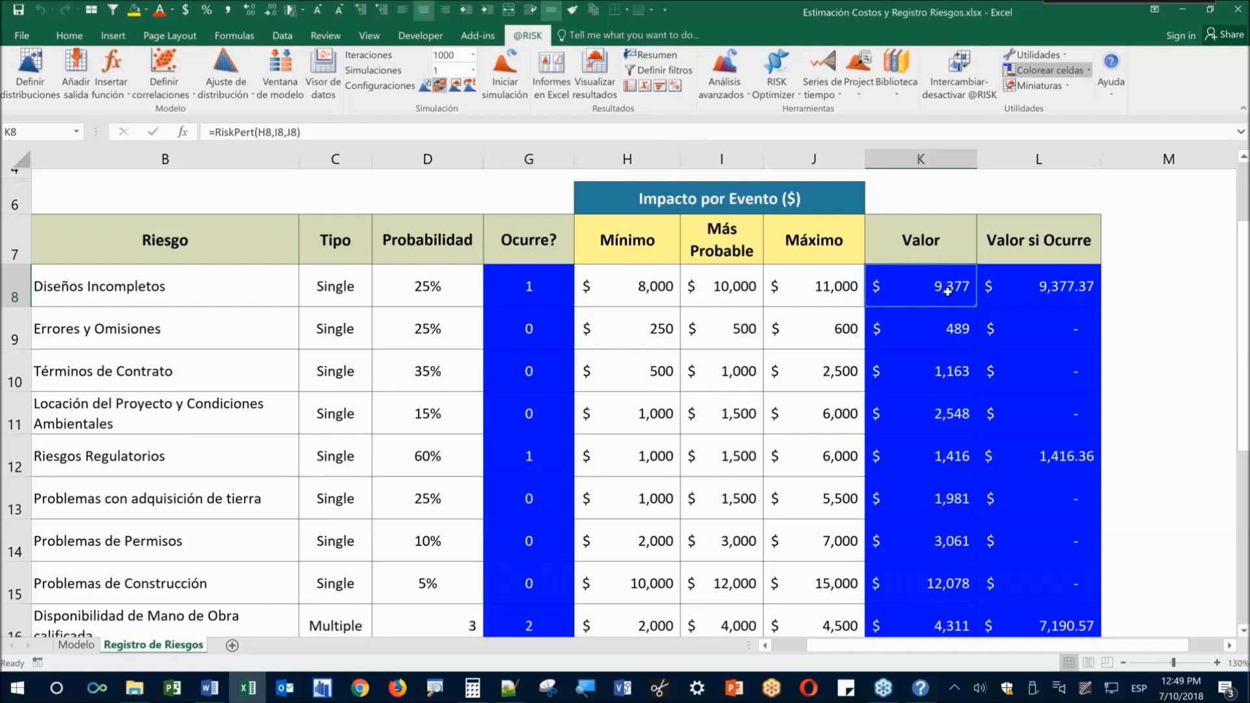
pyautogui.click(1032, 281)
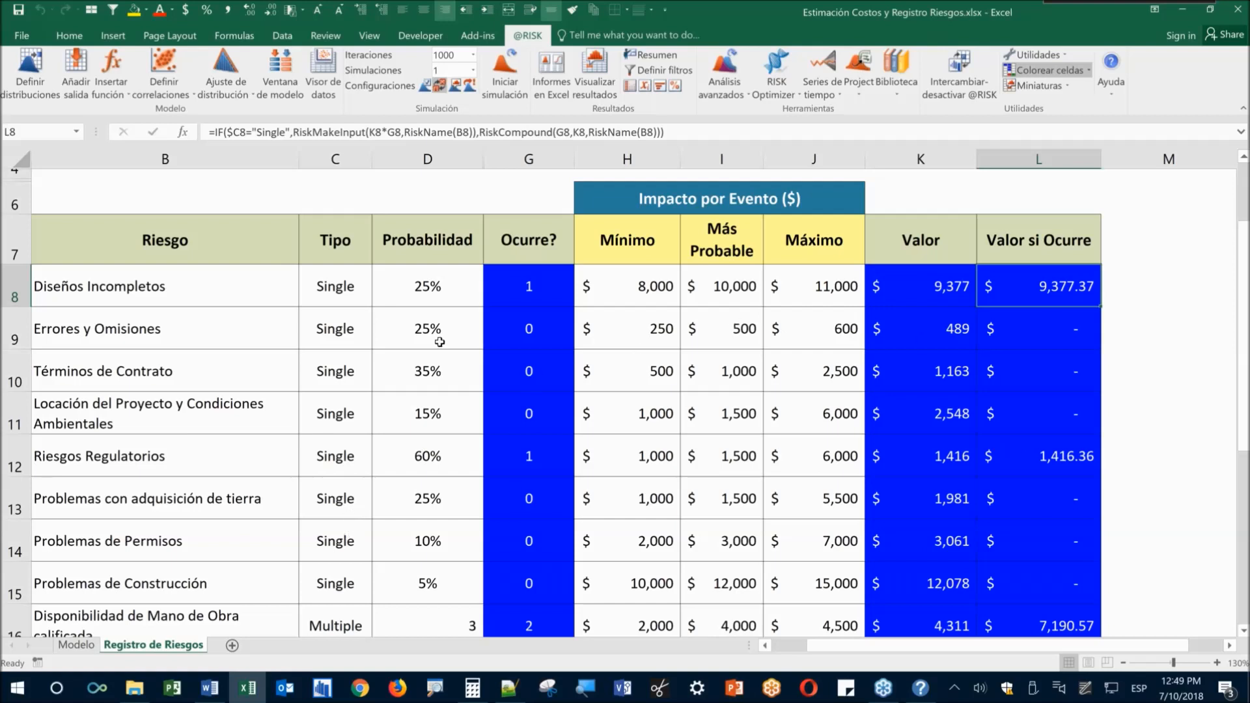
pyautogui.click(1037, 361)
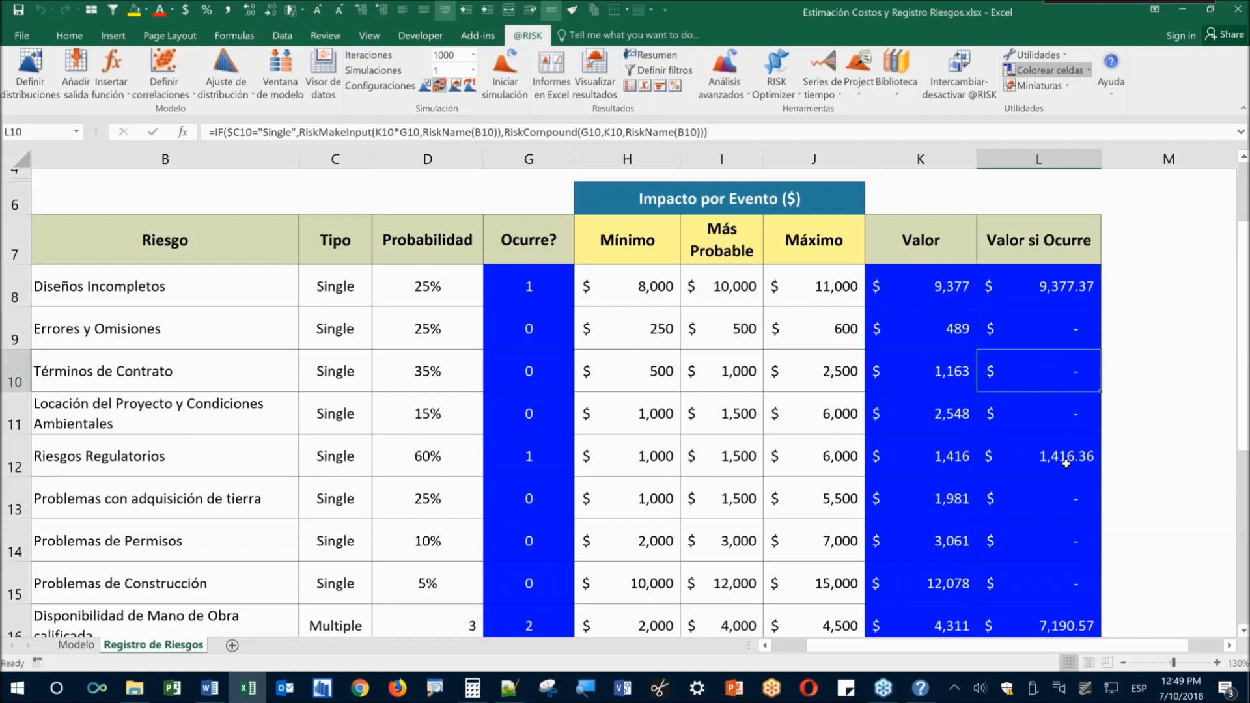
pyautogui.click(1066, 464)
pyautogui.click(1067, 625)
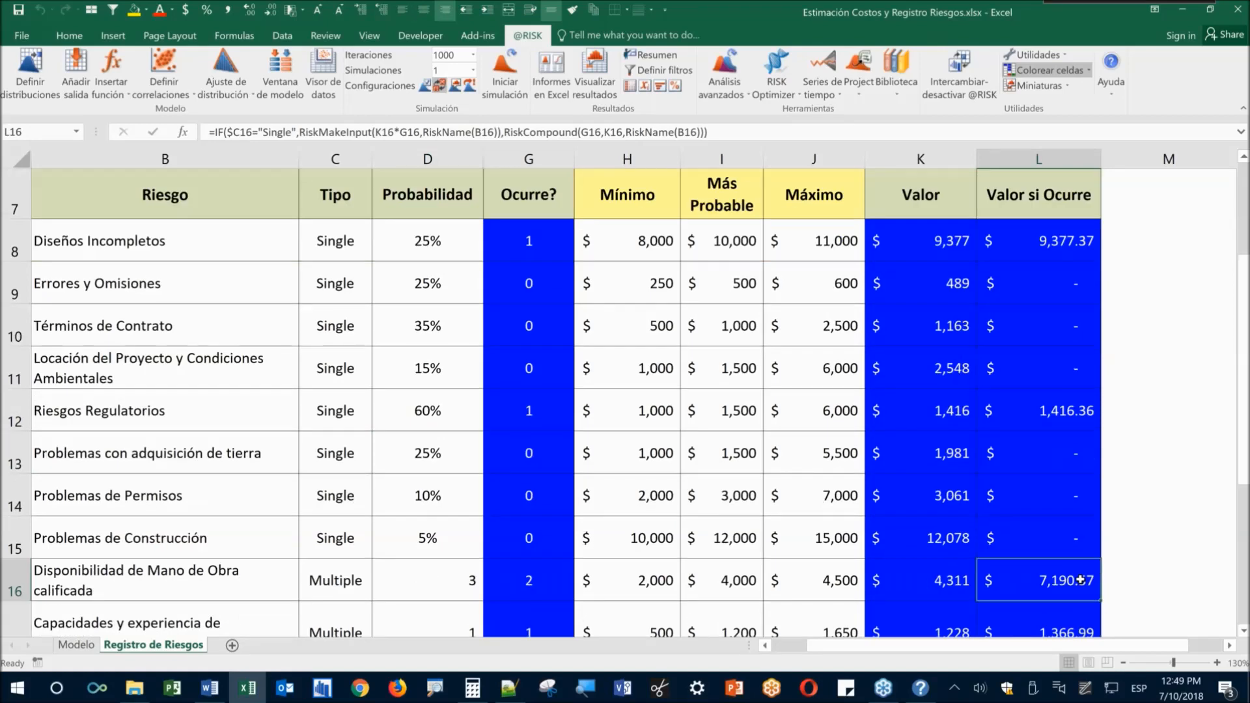
pyautogui.scroll(-2, 1068, 521)
pyautogui.click(1047, 441)
pyautogui.press('F9')
pyautogui.press('F9')
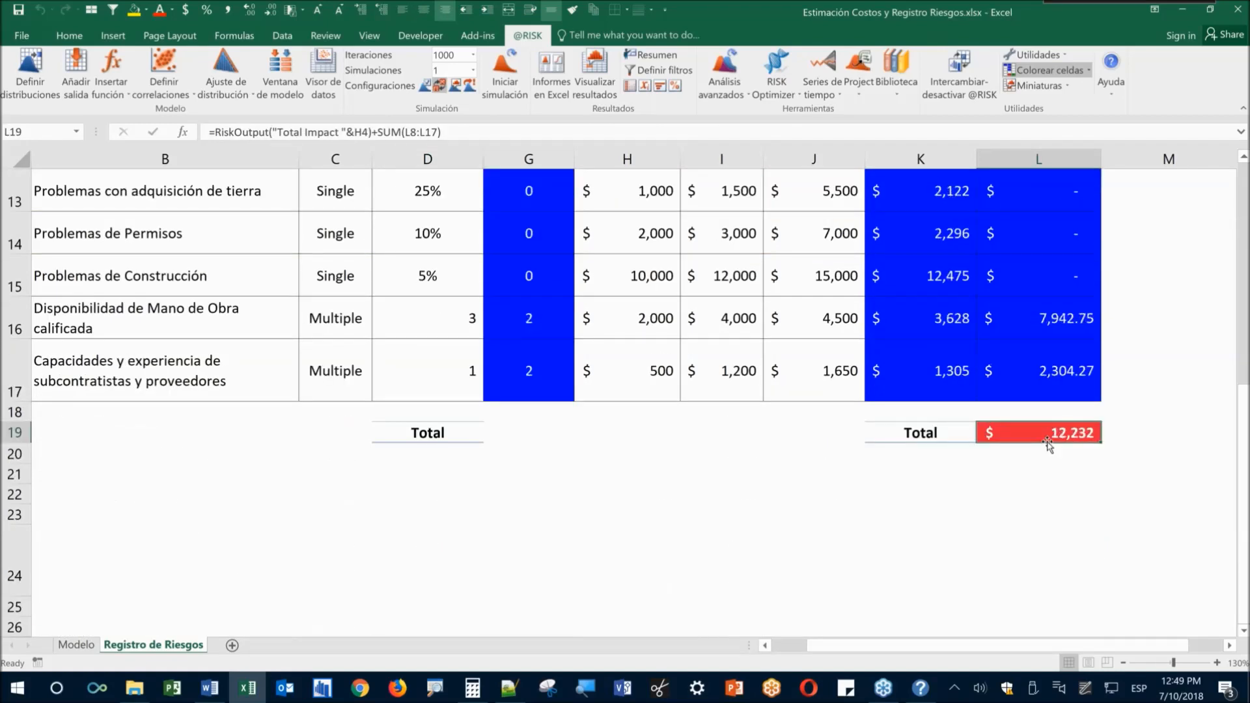
pyautogui.click(440, 86)
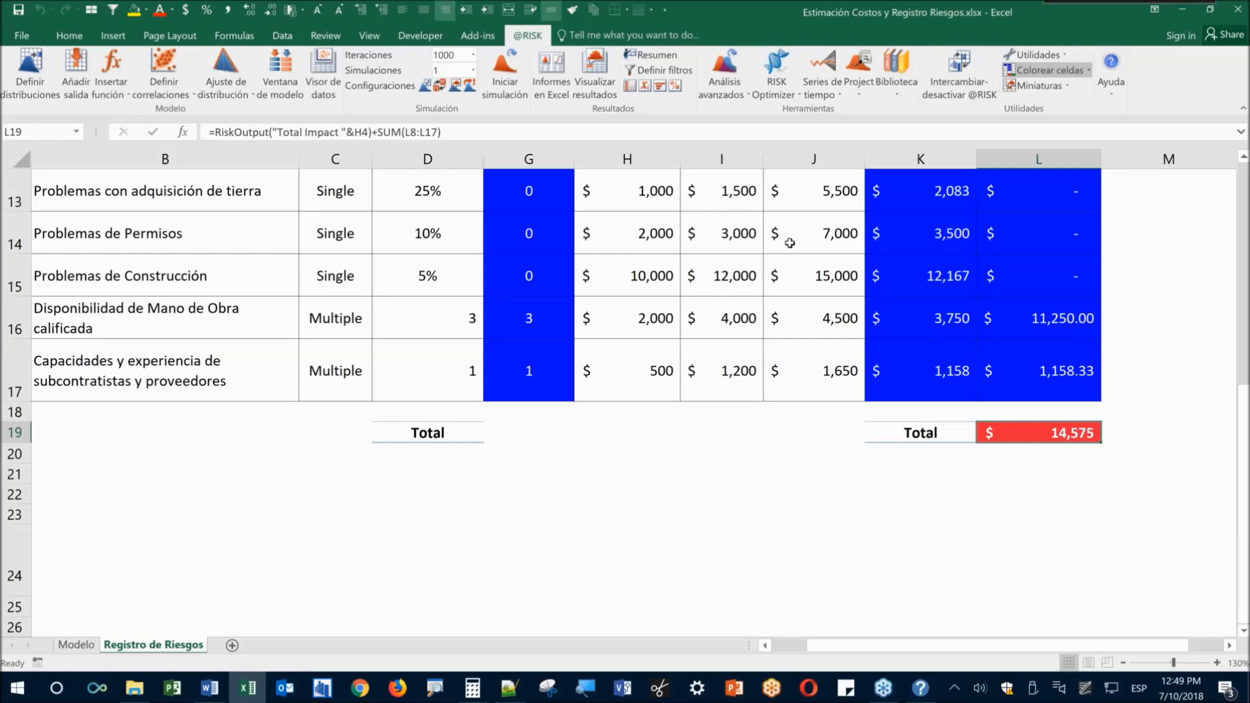
pyautogui.click(594, 73)
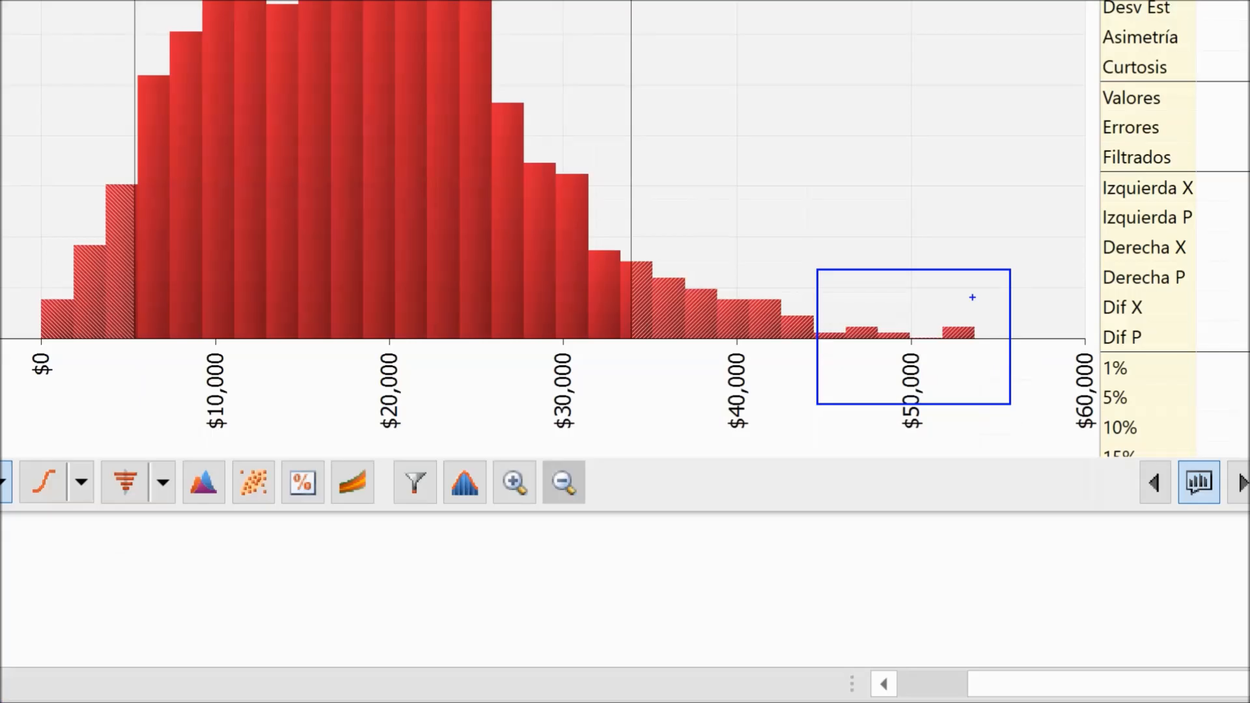
# Scroll the Total Impact statistics table down to its percentile values
pyautogui.moveTo(958, 179); pyautogui.dragTo(936, 289)
pyautogui.moveTo(962, 283); pyautogui.dragTo(895, 273)
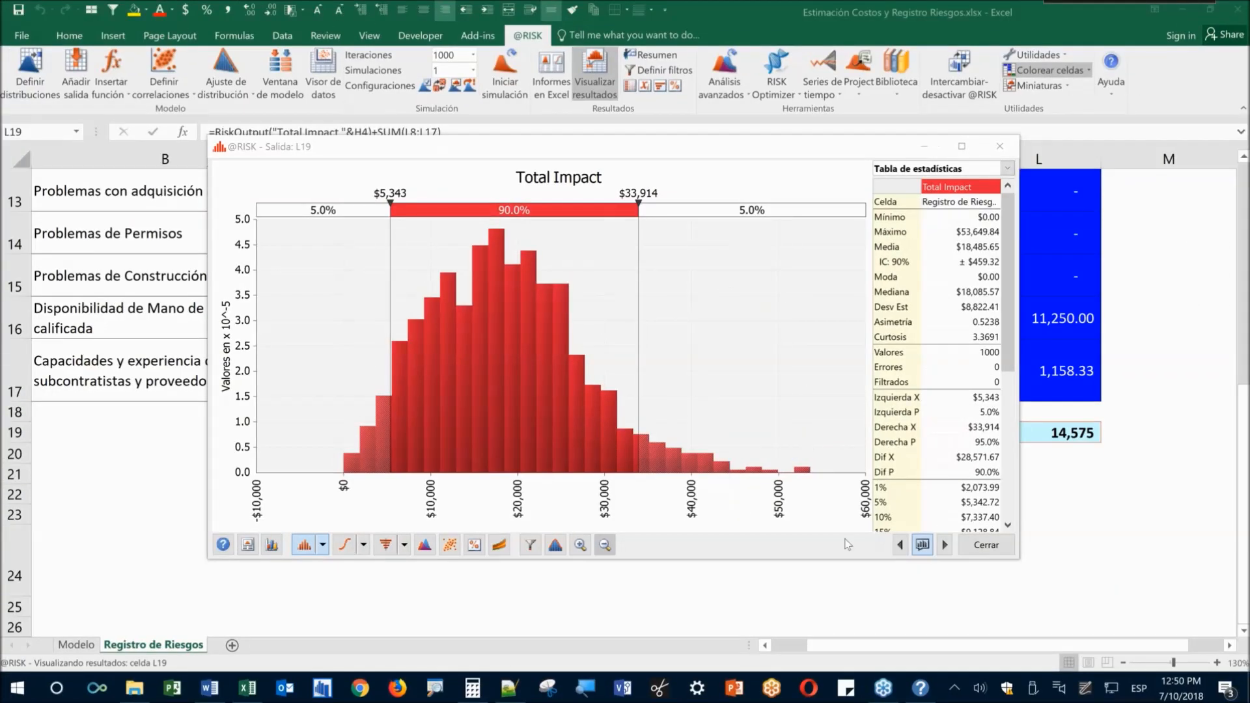
pyautogui.click(1007, 499)
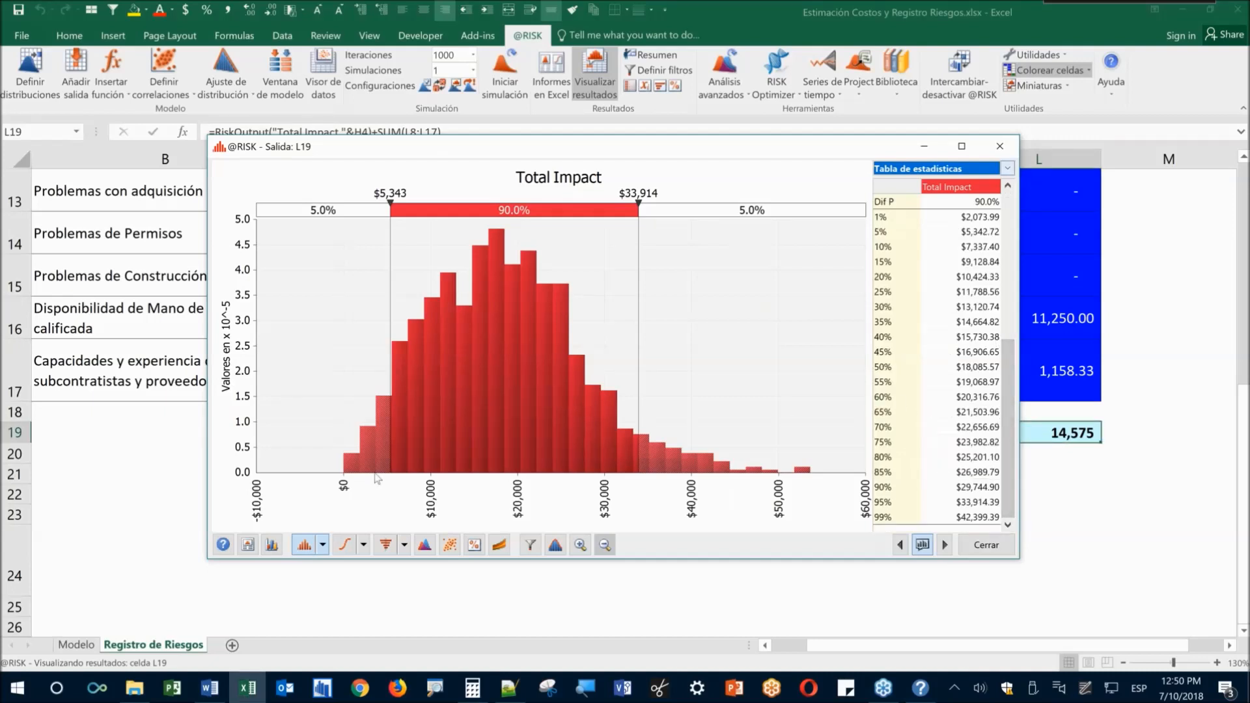
pyautogui.click(404, 545)
# Show the Tornado – Contribución a la varianza chart for Total Impact, then close the results window
pyautogui.click(418, 626)
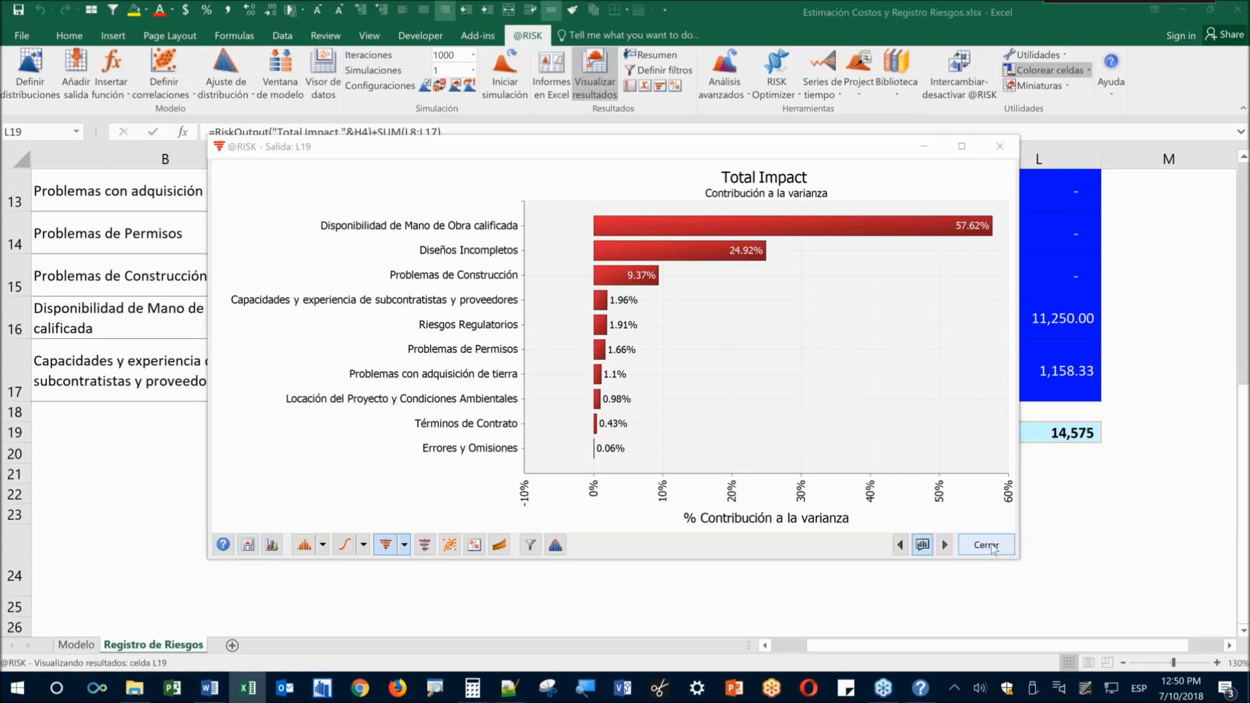
pyautogui.click(994, 549)
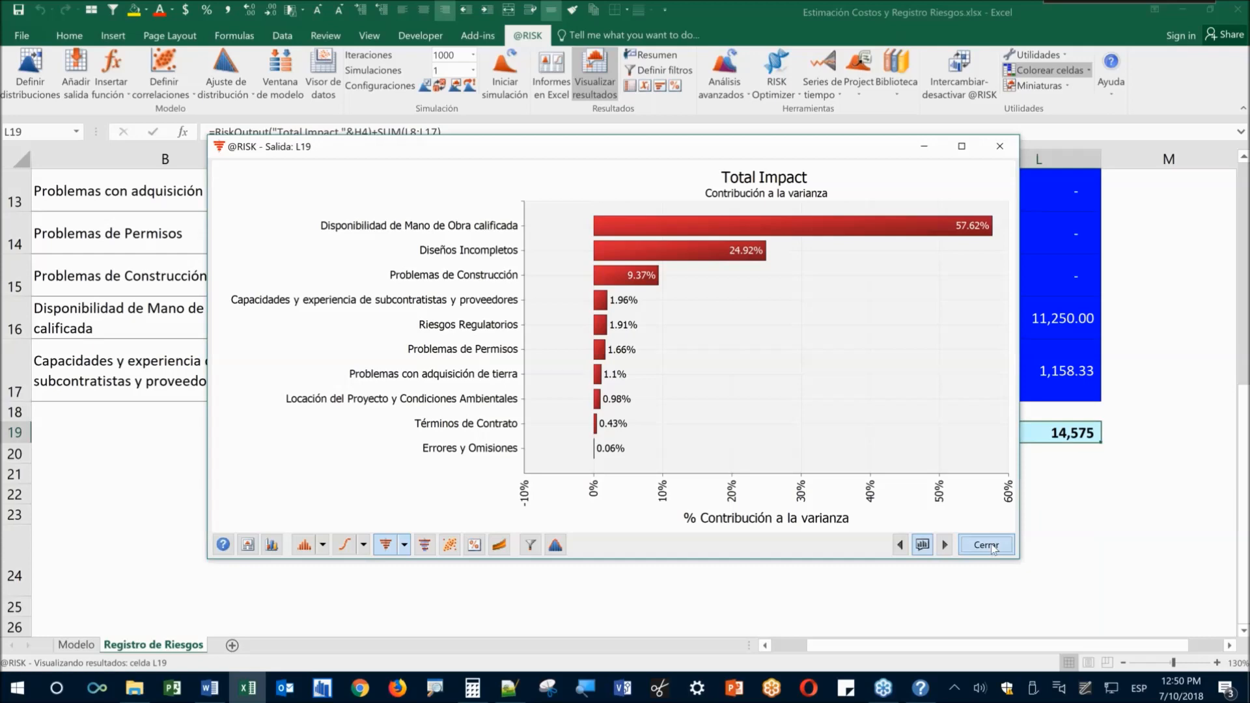
pyautogui.click(993, 547)
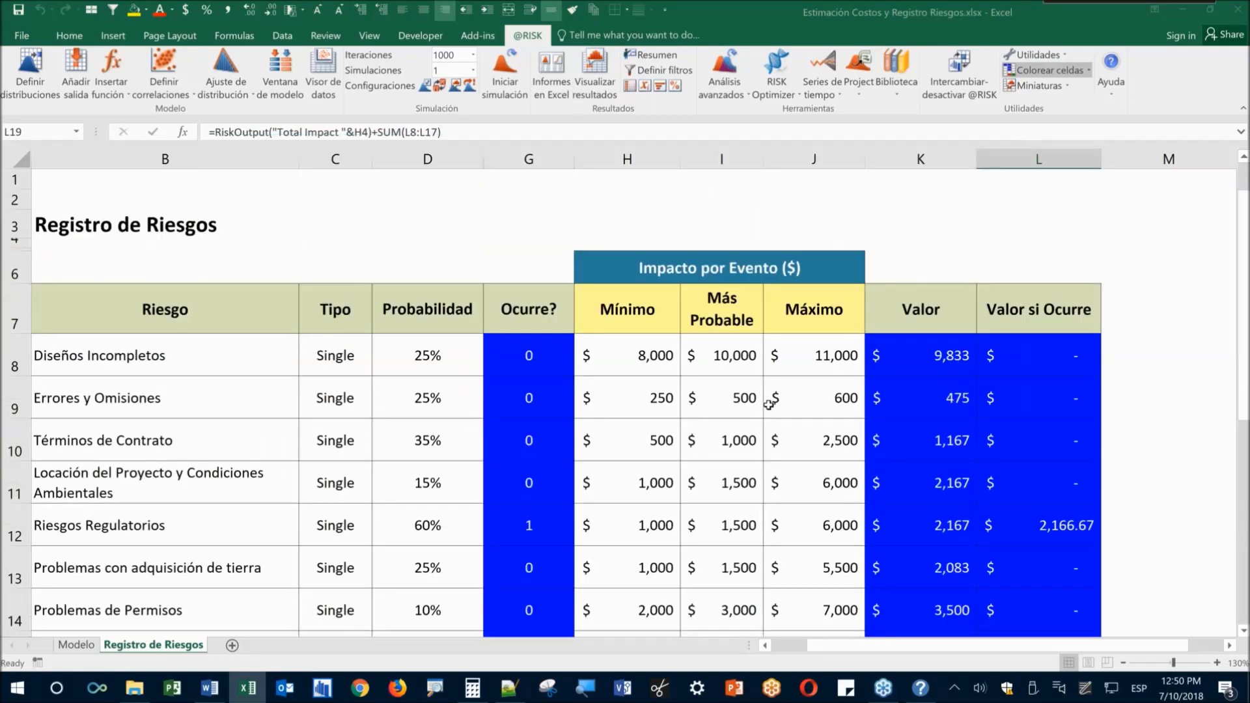
# Check the risk table's Tipo values, the Multiple type in C16 and frequency 3 in D16
pyautogui.hotkey('ctrl', 'Home')
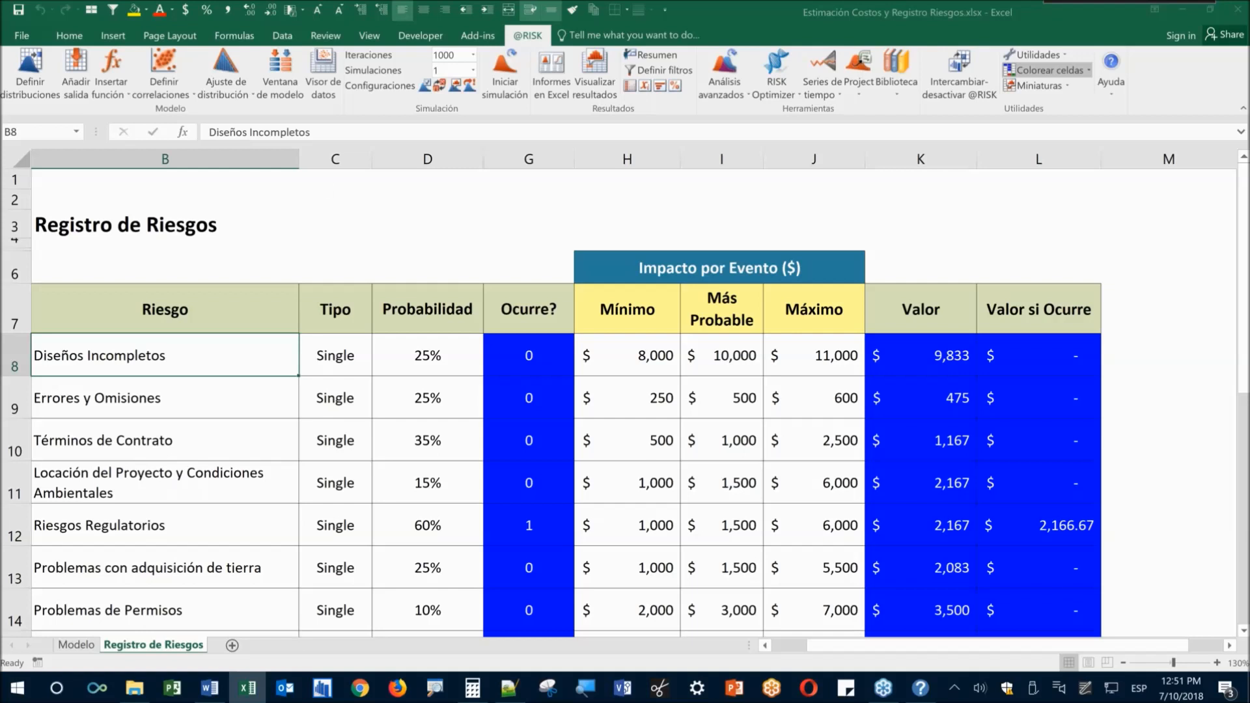
pyautogui.click(350, 512)
pyautogui.scroll(-1, 351, 507)
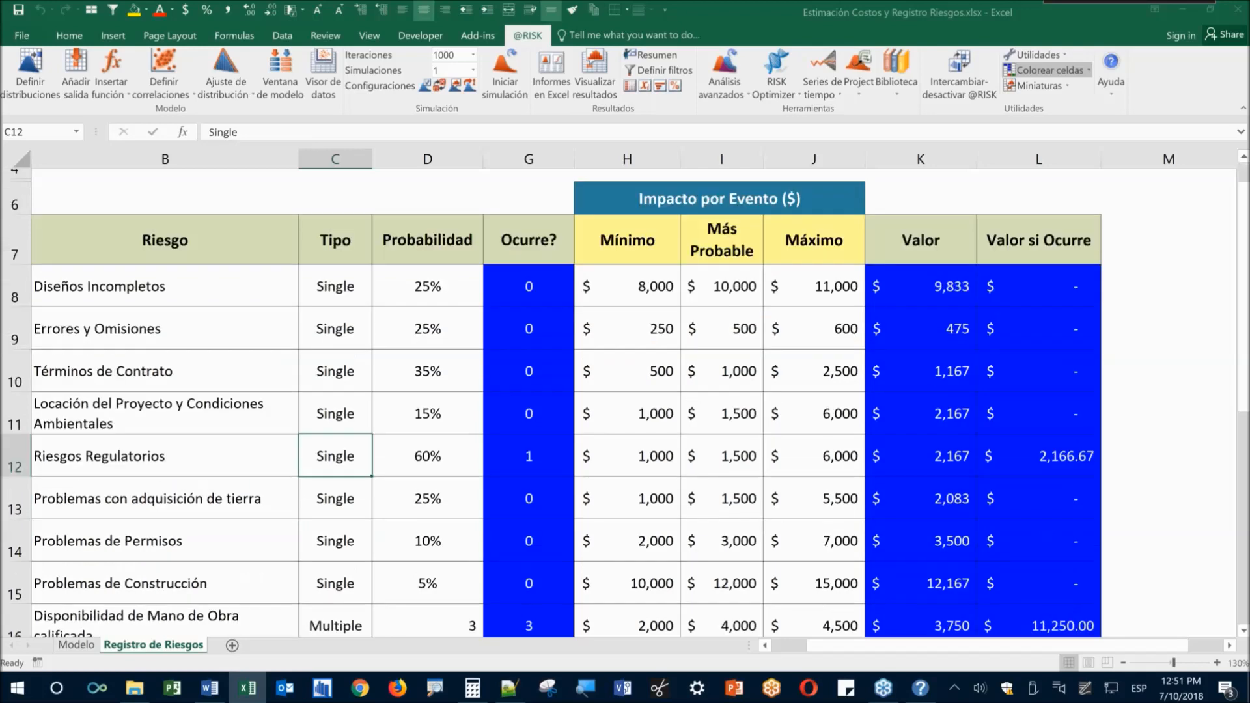
pyautogui.scroll(-1, 391, 497)
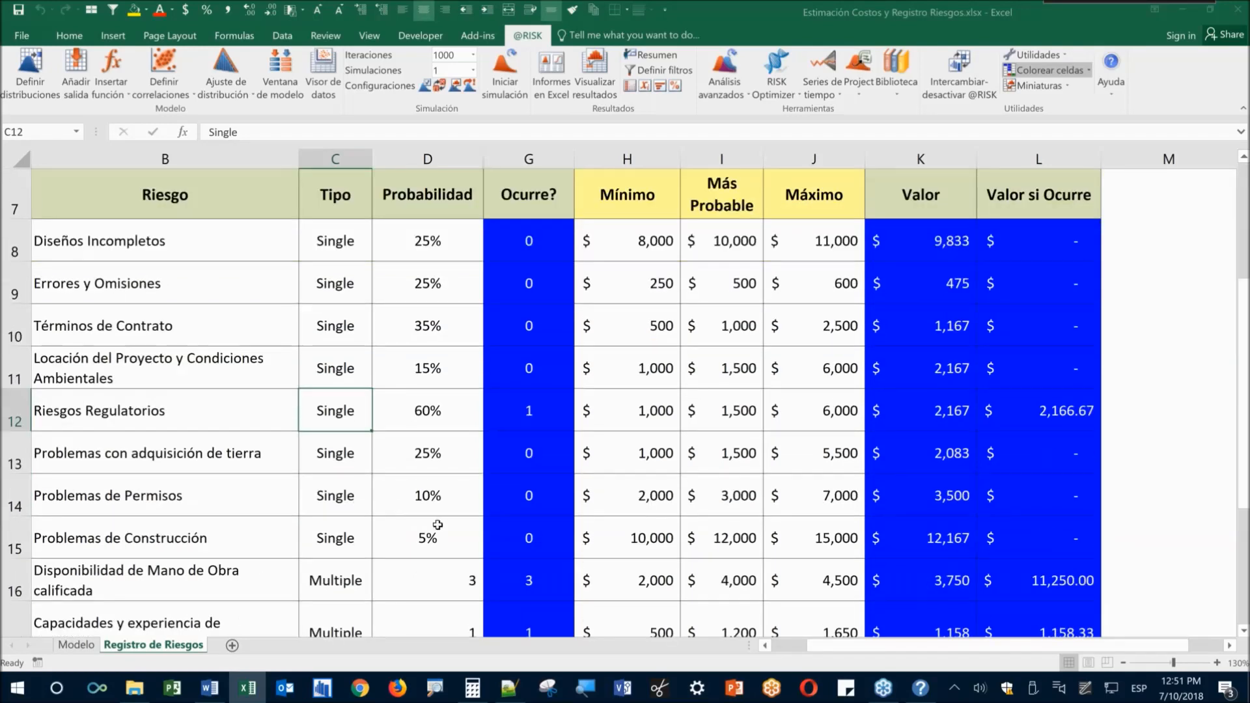
pyautogui.click(318, 581)
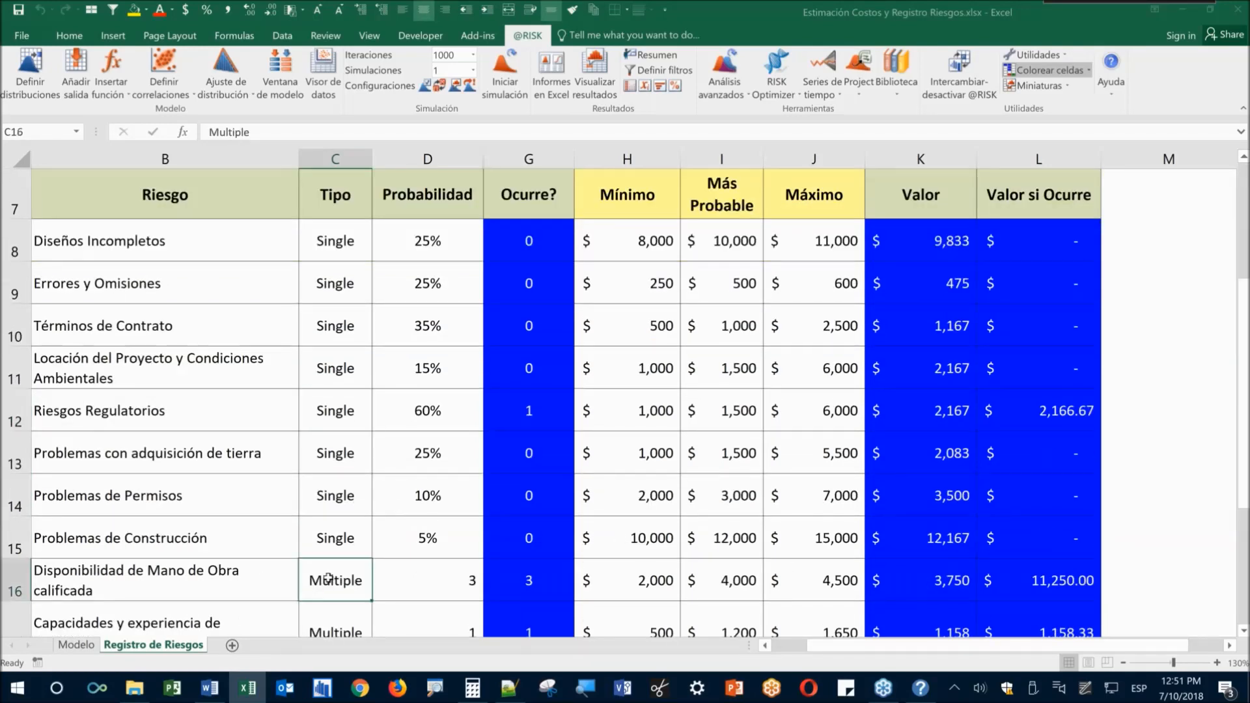
pyautogui.scroll(2, 351, 320)
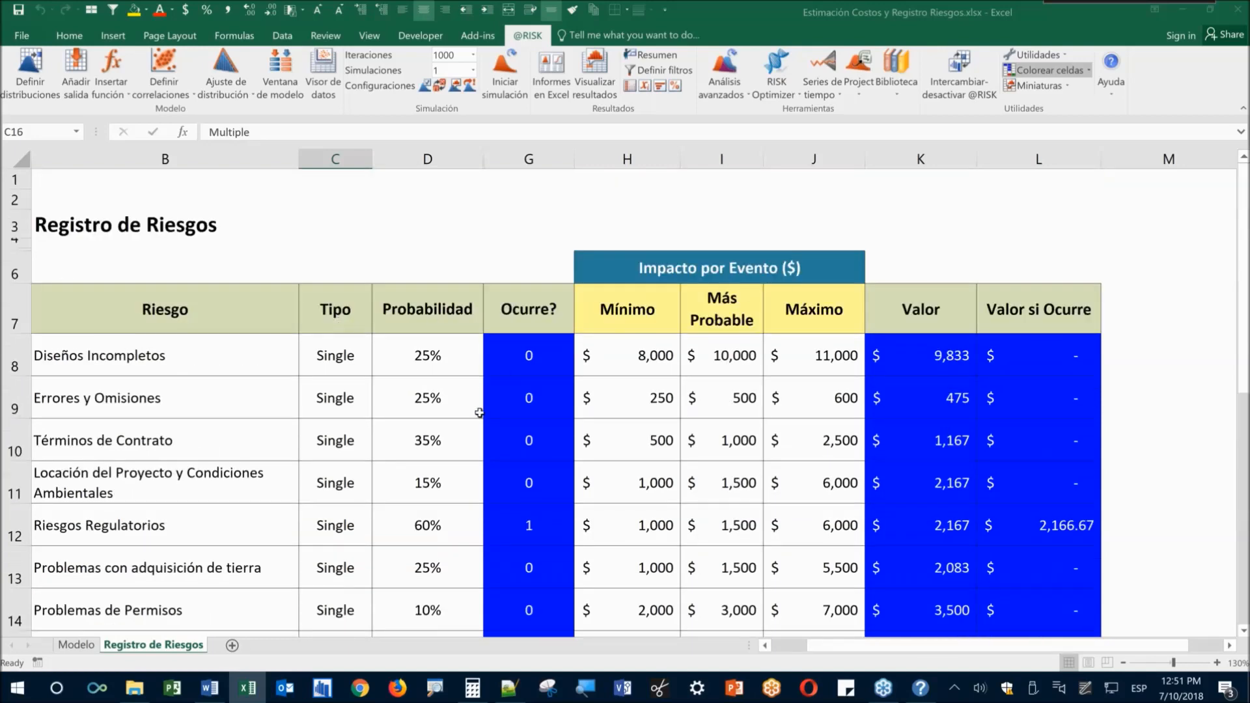
pyautogui.scroll(-3, 397, 452)
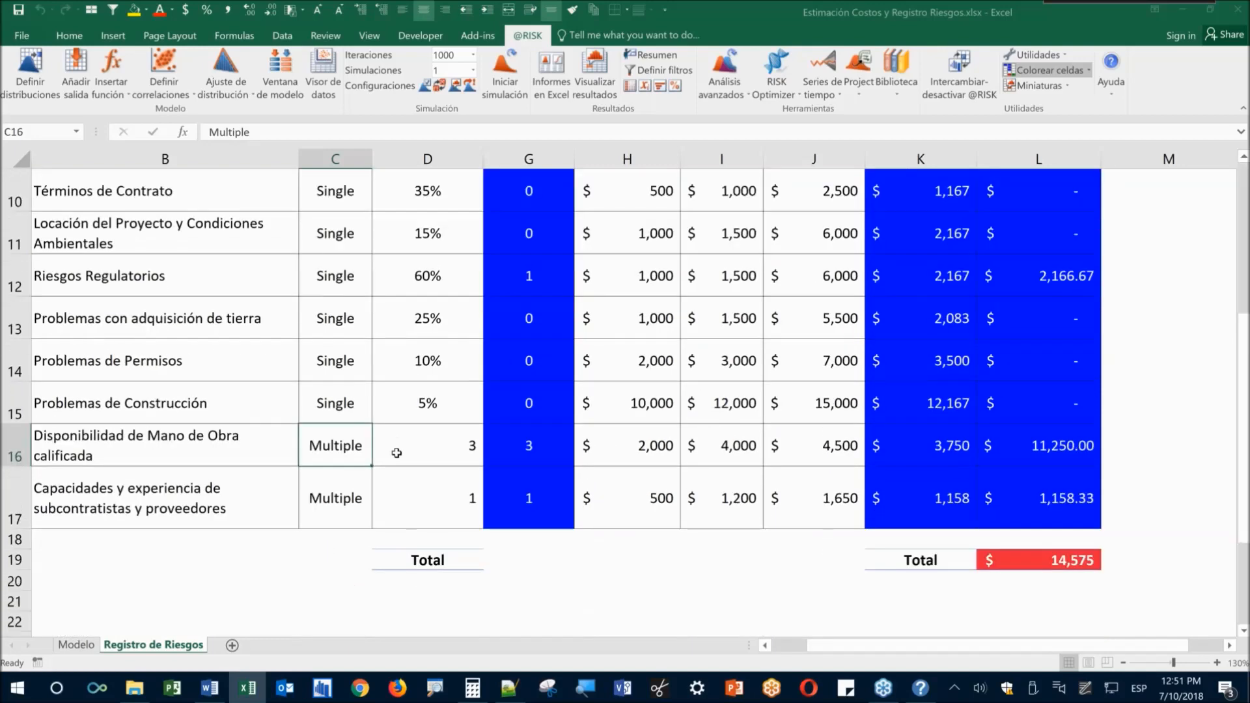
pyautogui.click(450, 440)
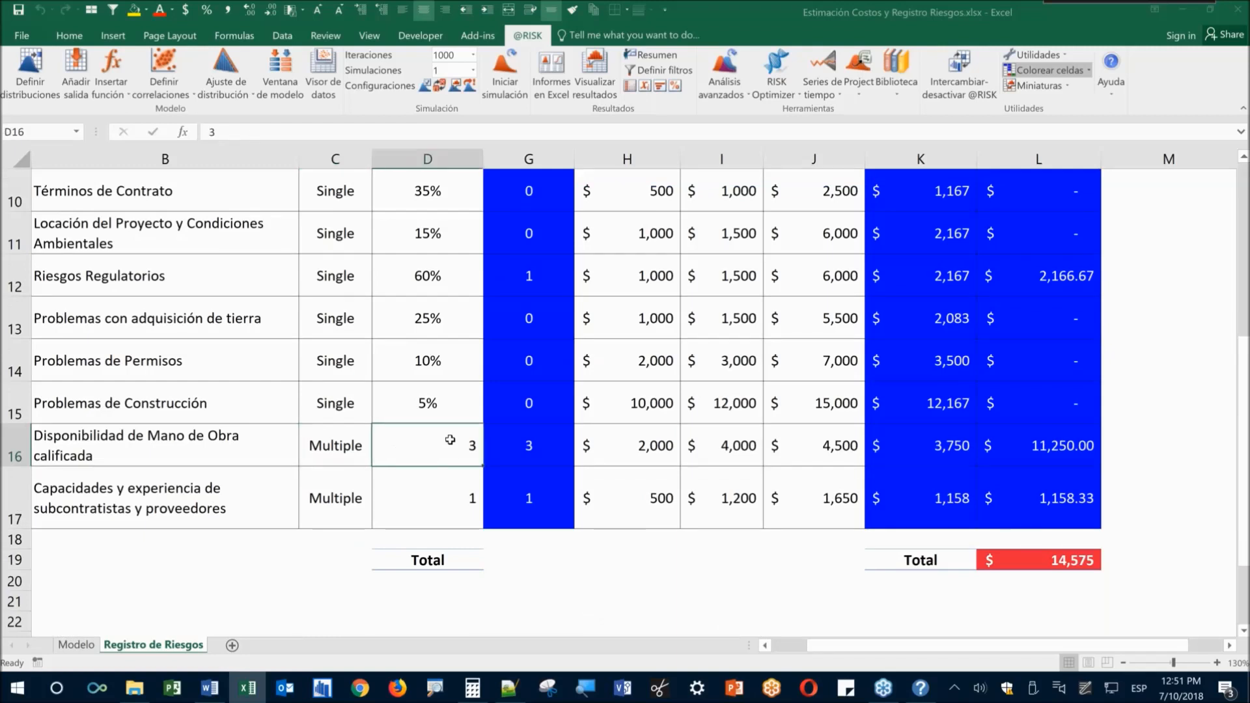
# Inspect the Ocurre? formulas in G12 and G16
pyautogui.scroll(2, 450, 440)
pyautogui.moveTo(332, 286); pyautogui.dragTo(335, 586)
pyautogui.click(529, 284)
pyautogui.click(529, 456)
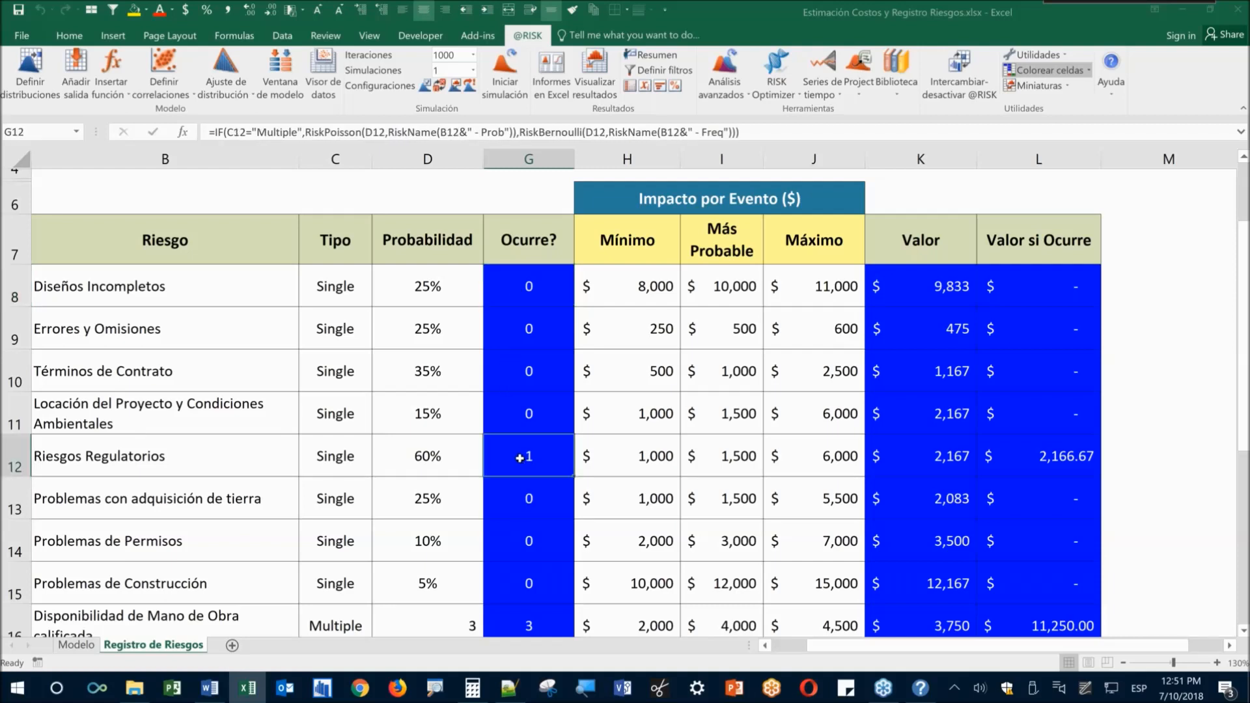
pyautogui.scroll(-1, 521, 536)
pyautogui.click(528, 593)
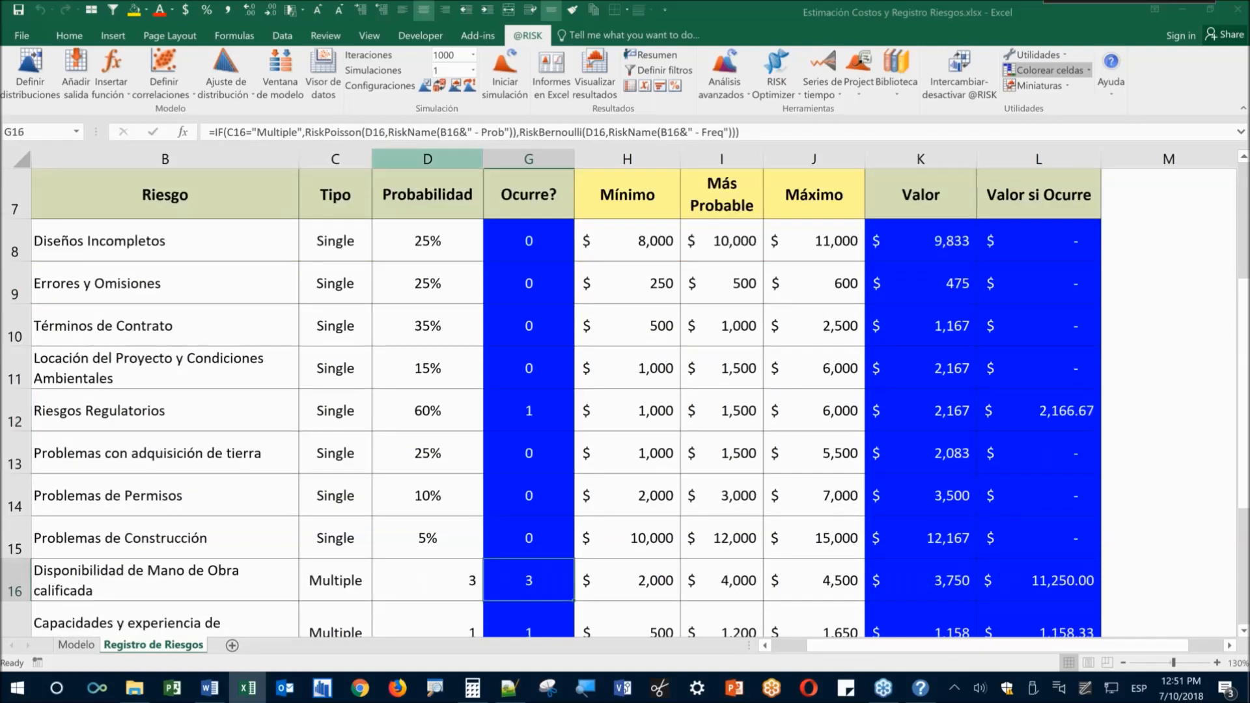
# Switch back to random sampling, resample twice with F9, and preview G16's Poisson distribution without changes
pyautogui.click(440, 86)
pyautogui.press('F9')
pyautogui.press('F9')
pyautogui.press('F9')
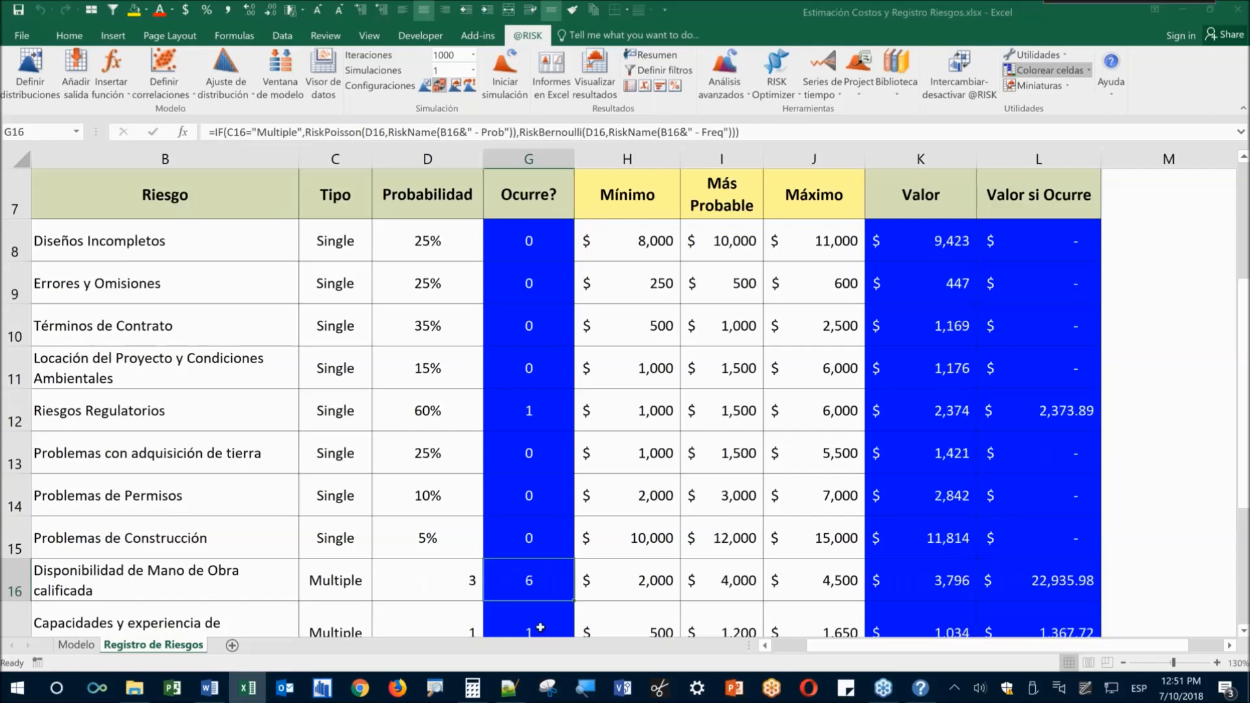
pyautogui.press('F9')
pyautogui.press('F9')
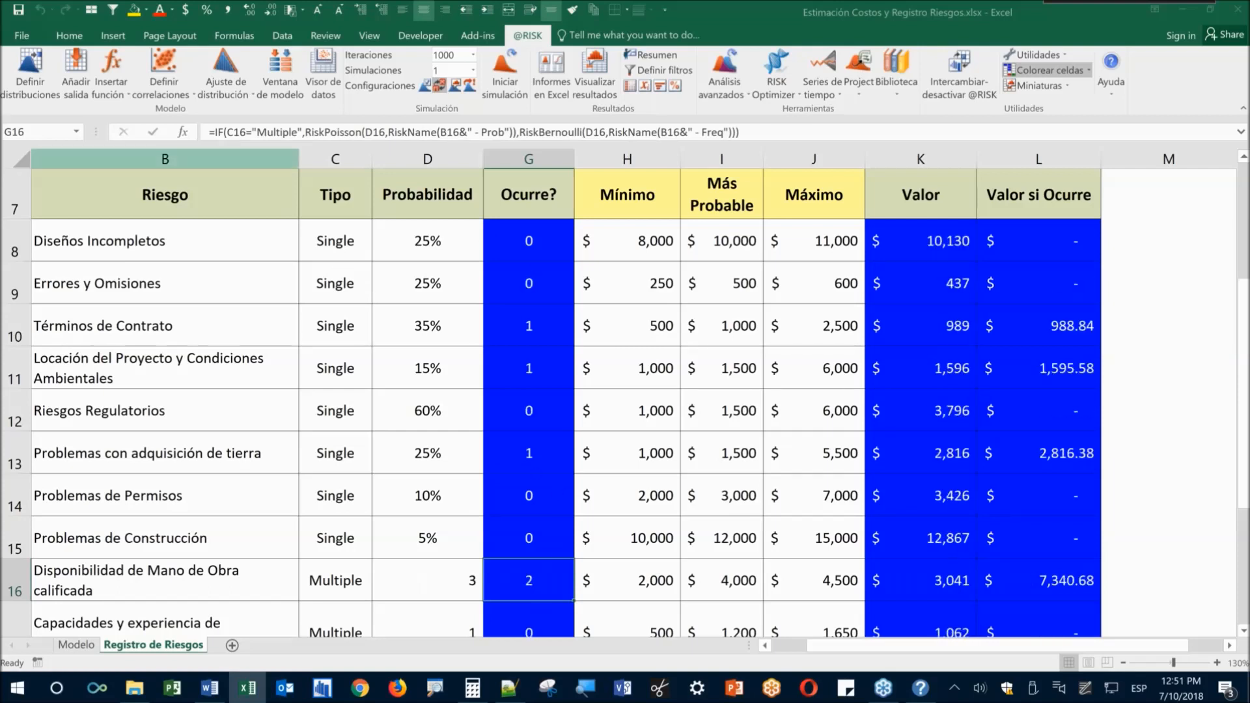
pyautogui.click(40, 95)
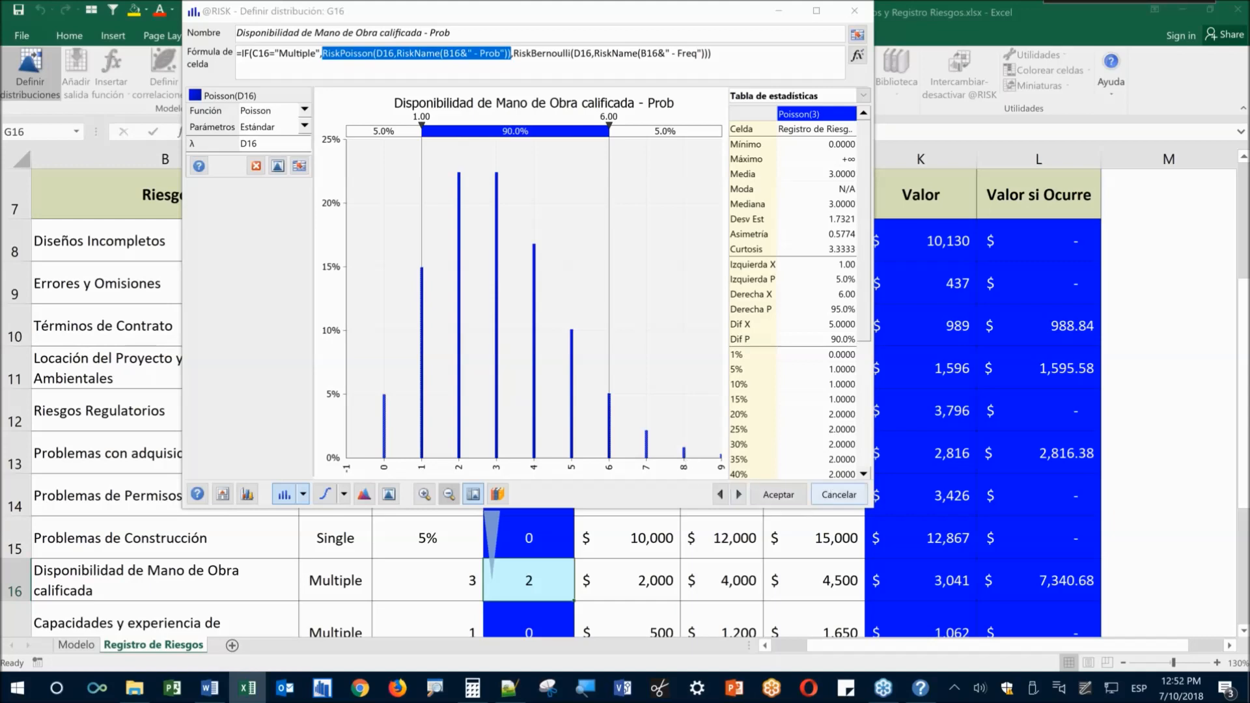
pyautogui.click(838, 494)
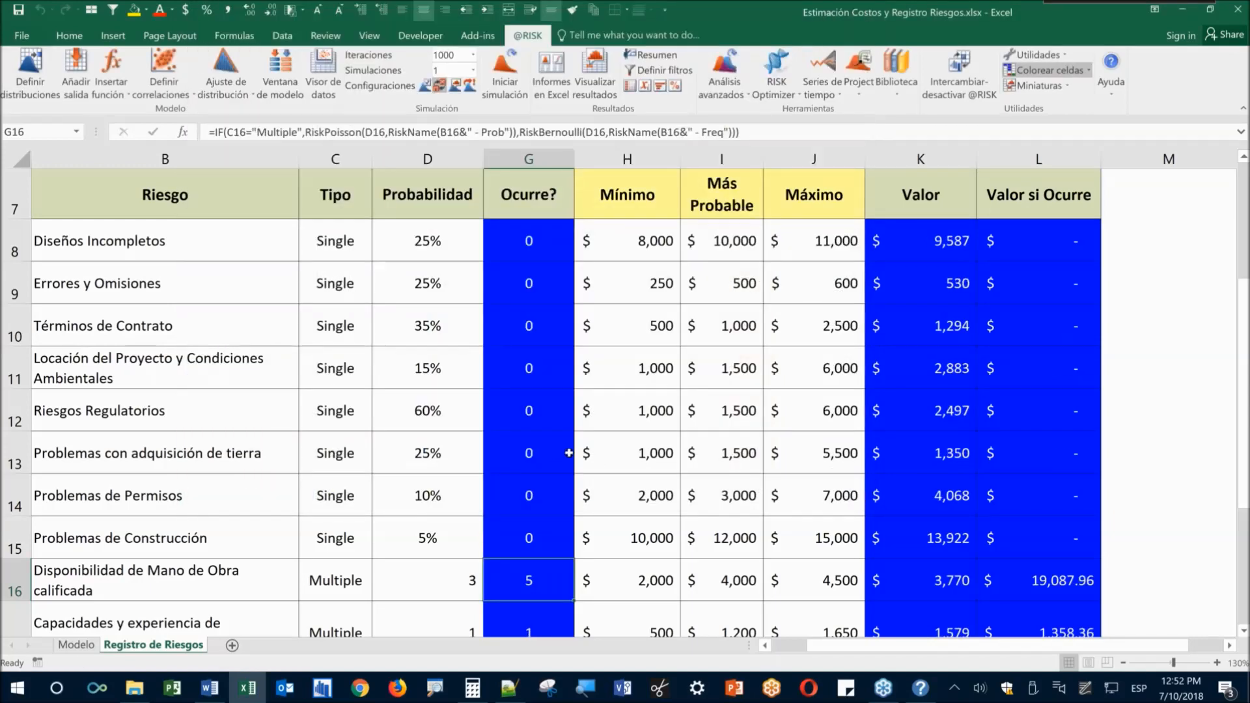
# Inspect the impact formulas for labour availability and the last risk, and the Total formula
pyautogui.scroll(-1, 567, 451)
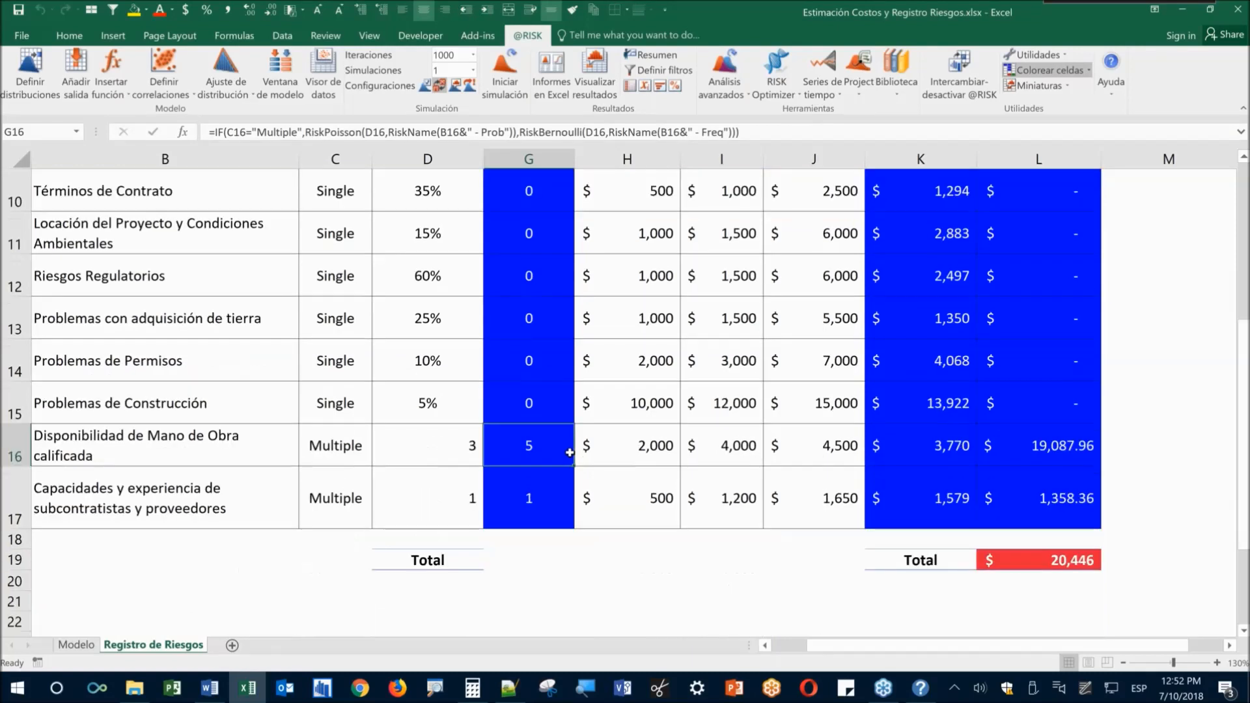
pyautogui.click(1030, 460)
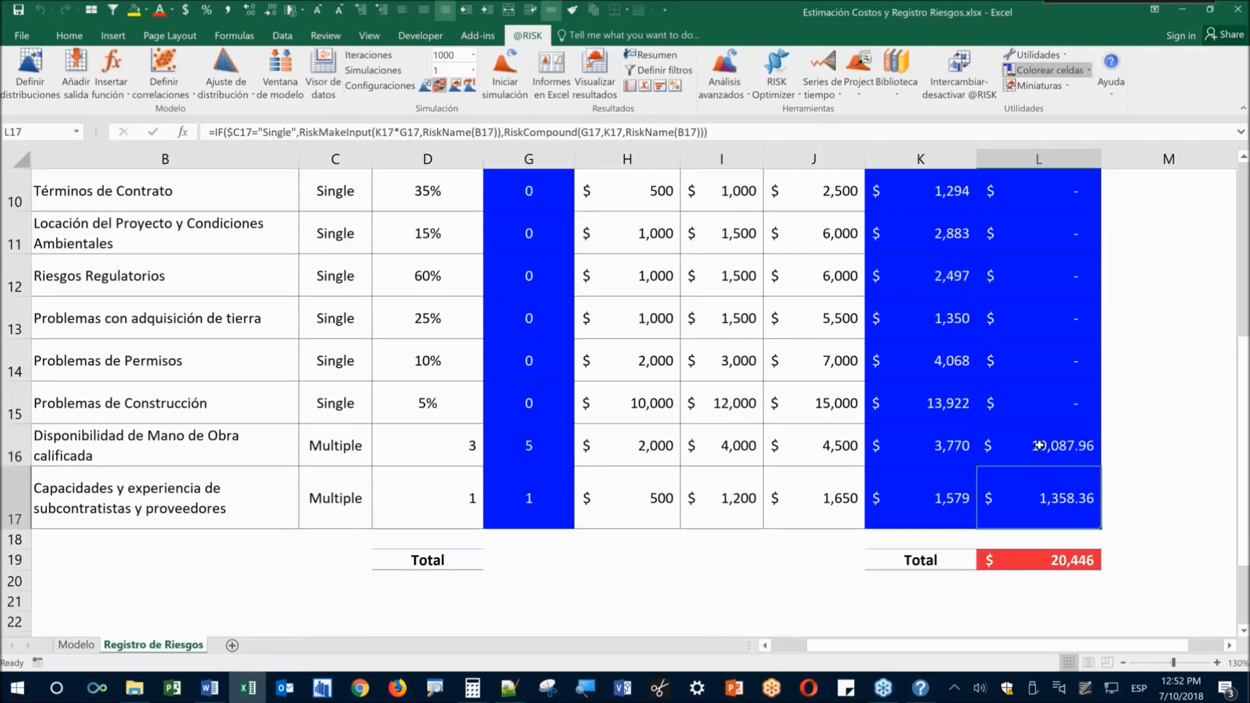
pyautogui.click(1067, 516)
pyautogui.click(1052, 446)
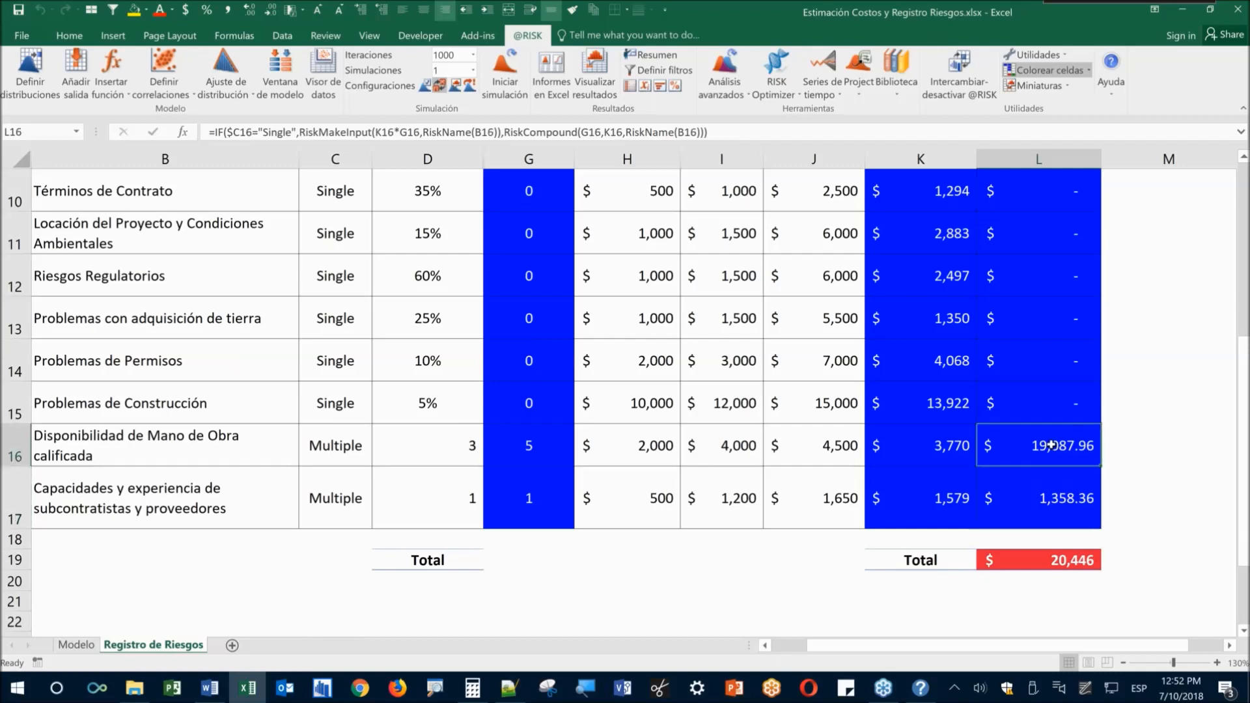
pyautogui.click(1050, 561)
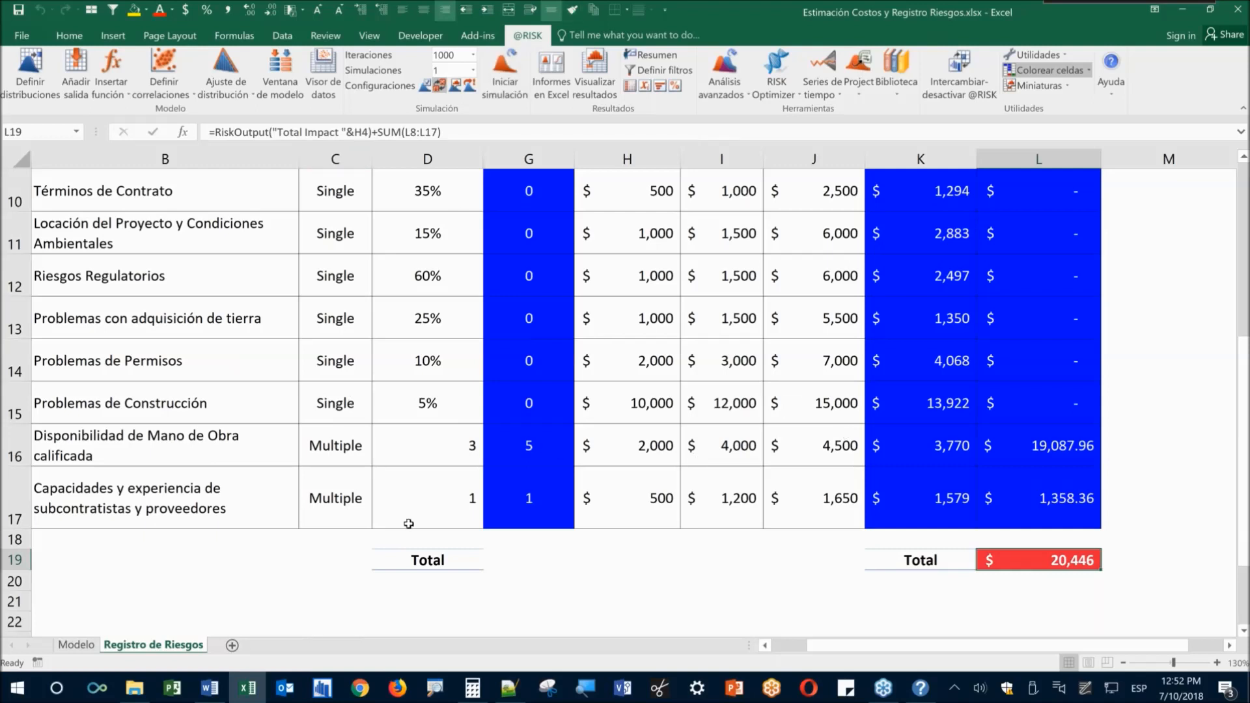
pyautogui.click(427, 450)
# Change the labour-availability expected count in D16 from 3 to 1
pyautogui.write('1')
pyautogui.press('Return')
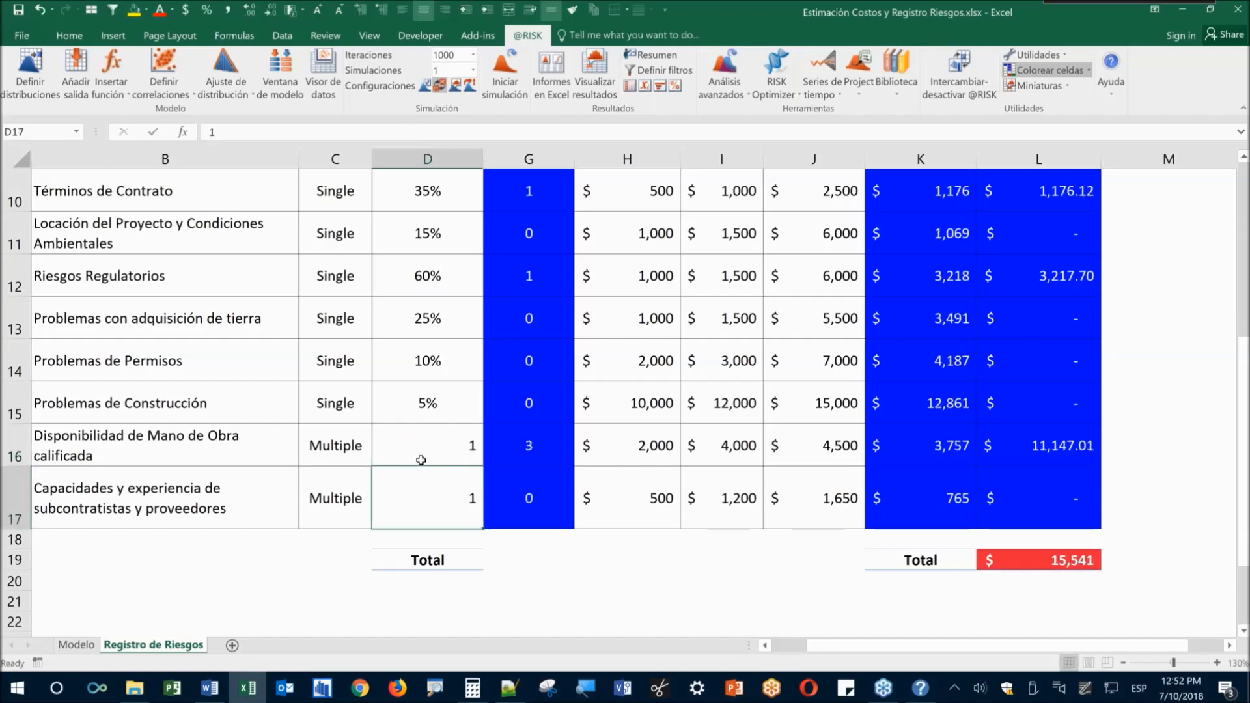
pyautogui.click(422, 439)
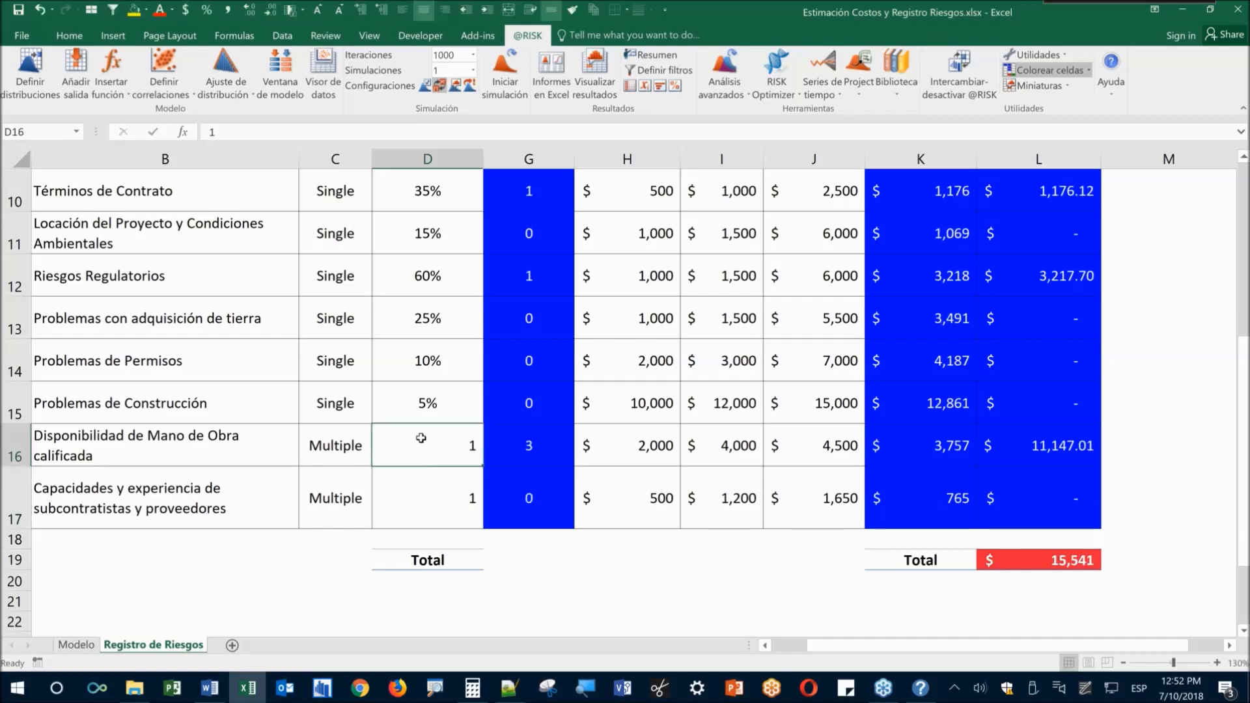
# Preview G16's Poisson(1) distribution without changes, then select the risk Total L19
pyautogui.click(6, 96)
pyautogui.click(544, 454)
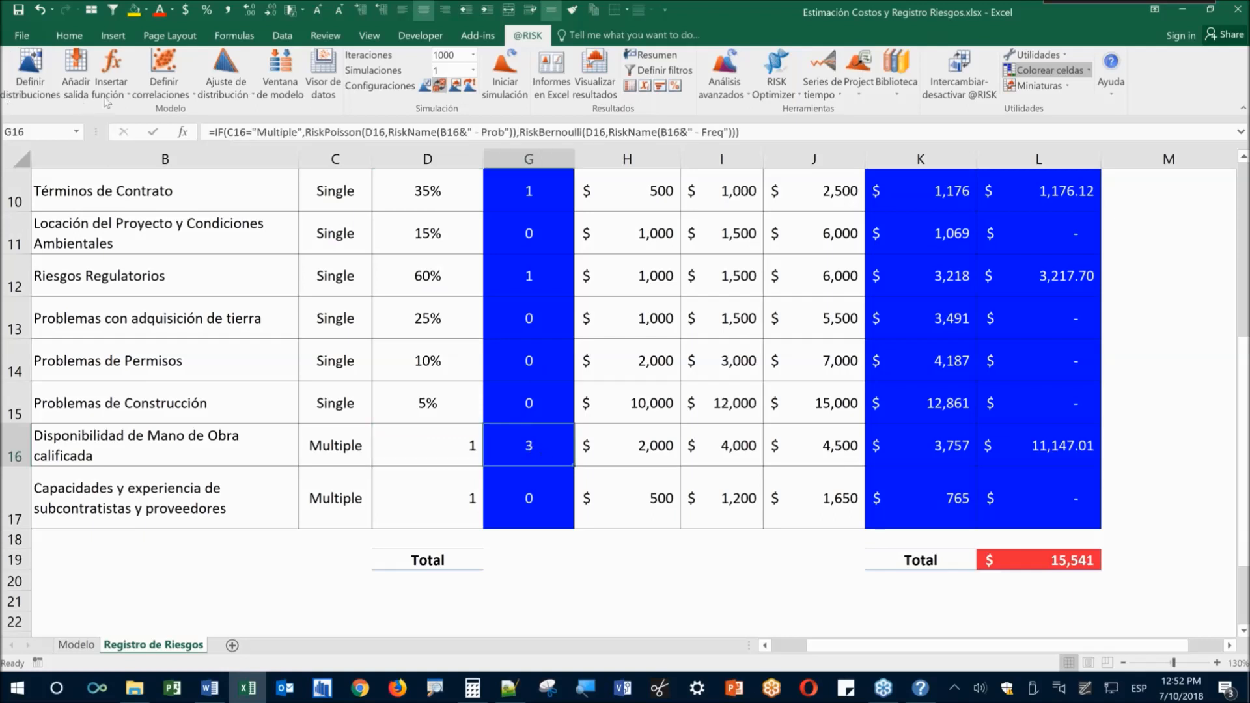
pyautogui.click(30, 71)
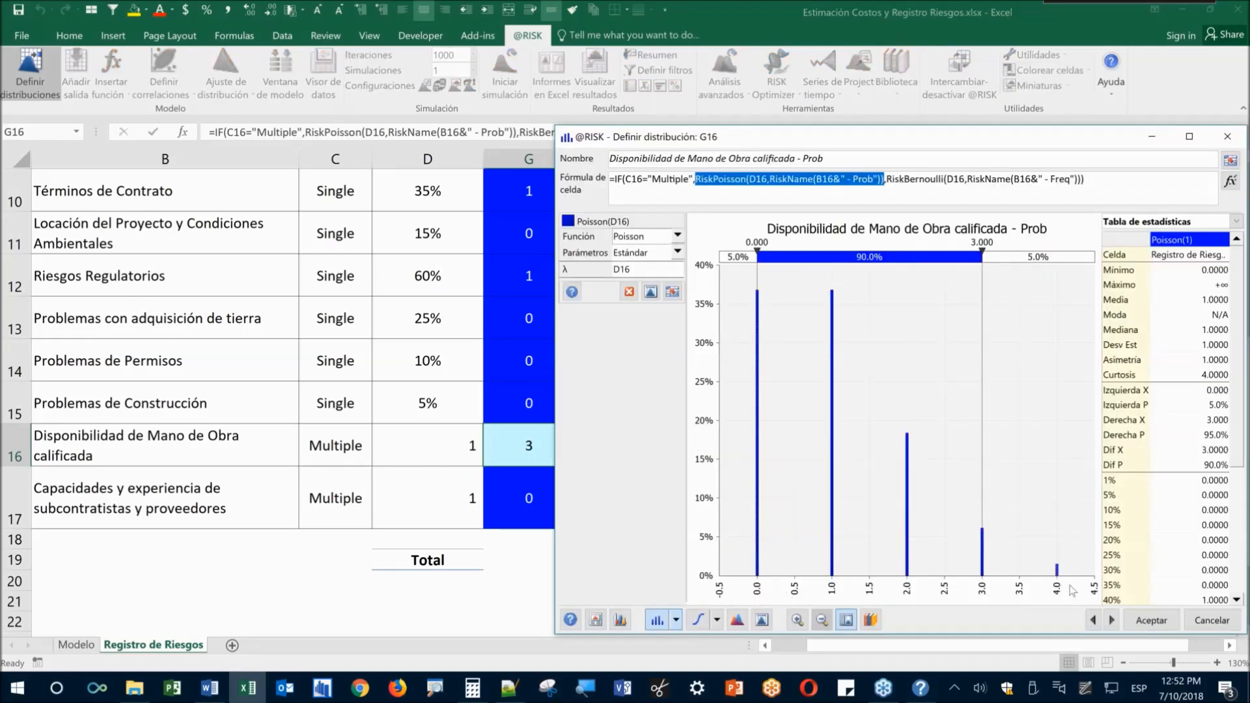
pyautogui.click(1191, 621)
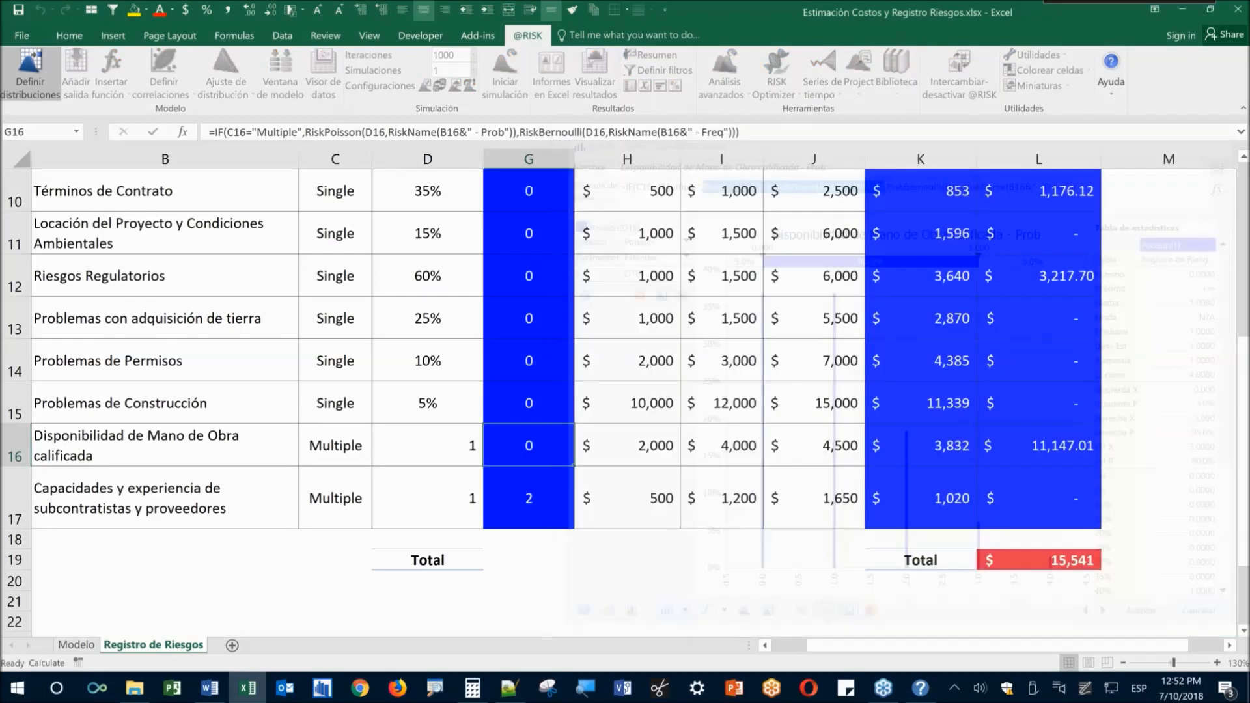
pyautogui.click(1038, 558)
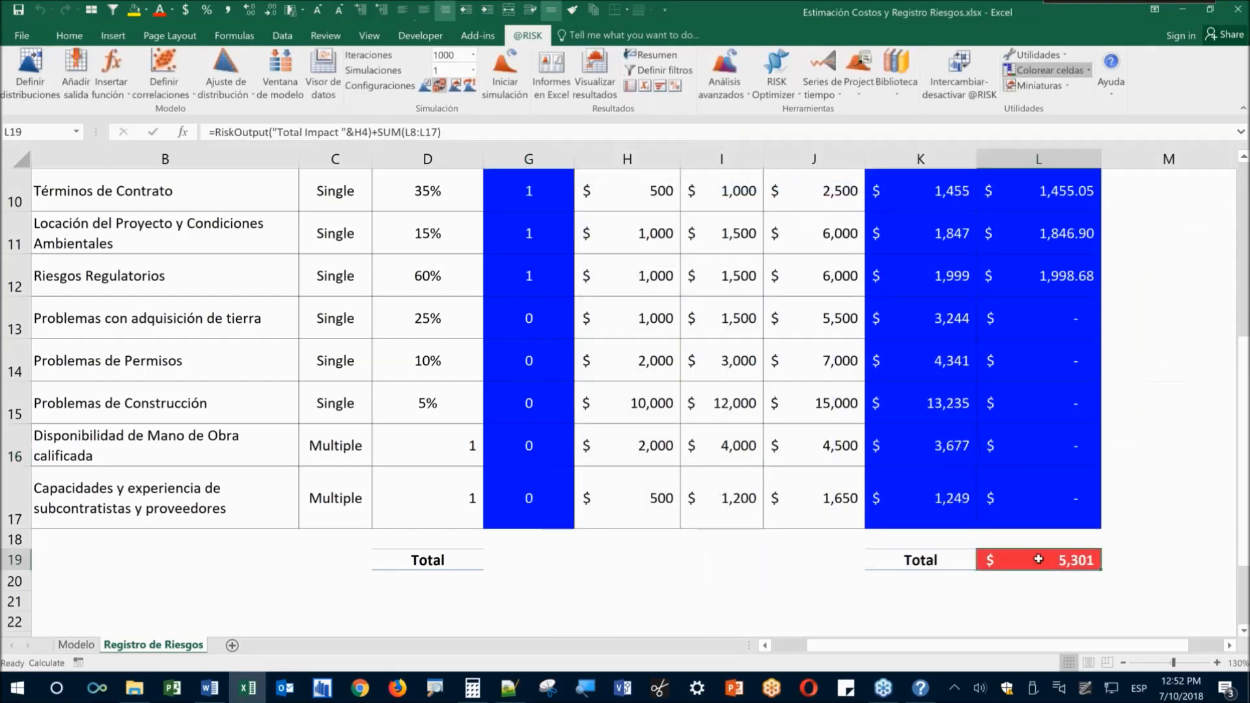
pyautogui.click(505, 73)
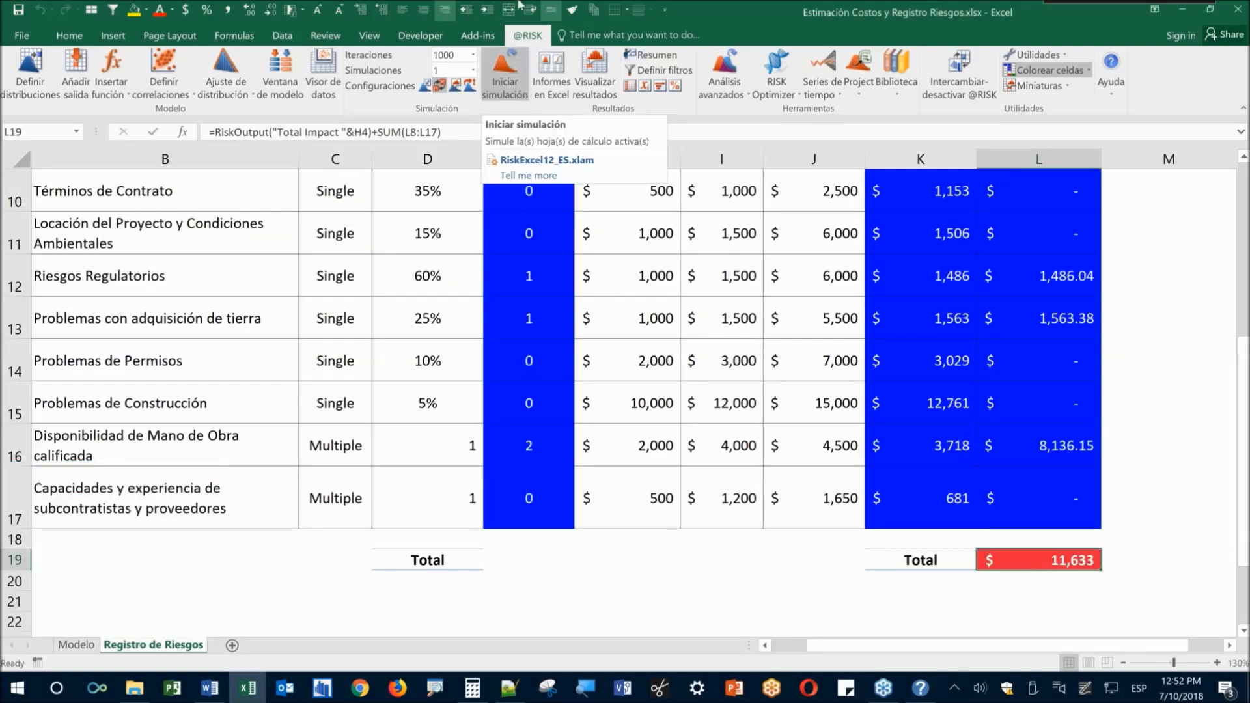
pyautogui.moveTo(1037, 634); pyautogui.dragTo(1045, 622)
pyautogui.click(1057, 566)
pyautogui.click(594, 73)
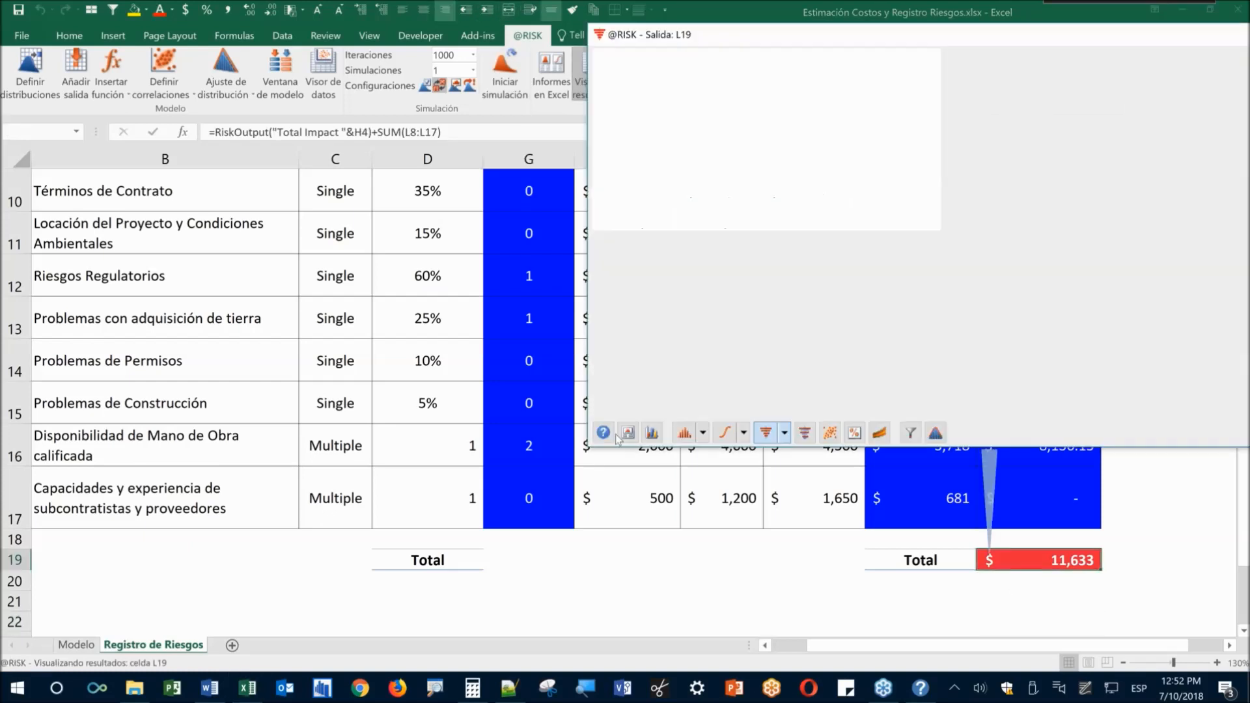
# Review the Total Impact histogram statistics and contribution-to-variance tornado, then close the results
pyautogui.moveTo(696, 37); pyautogui.dragTo(347, 66)
pyautogui.click(336, 462)
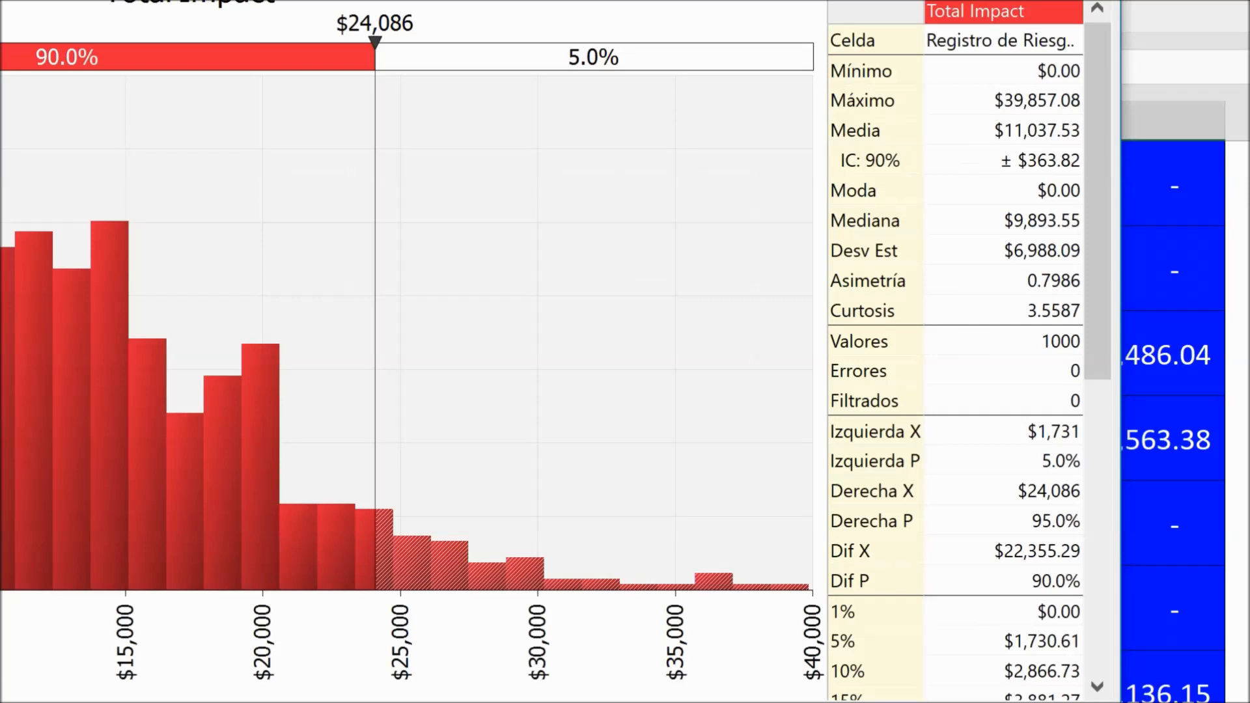
pyautogui.moveTo(972, 59); pyautogui.dragTo(1103, 126)
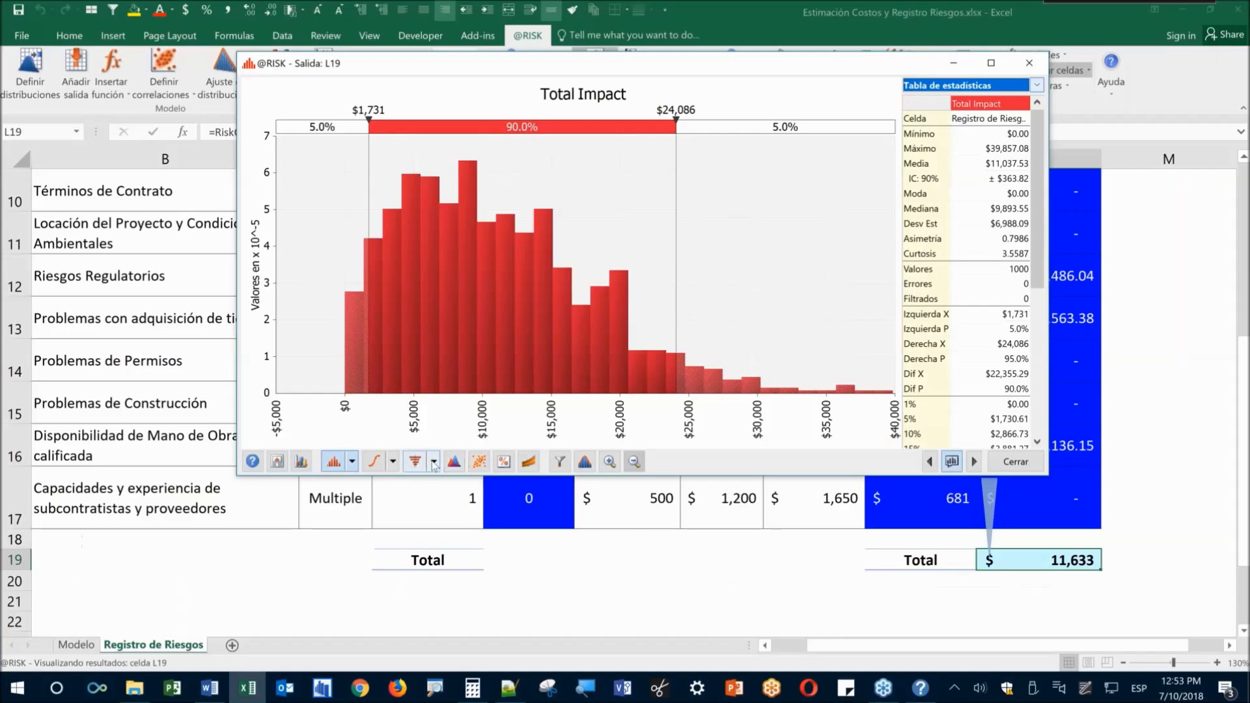
pyautogui.click(78, 620)
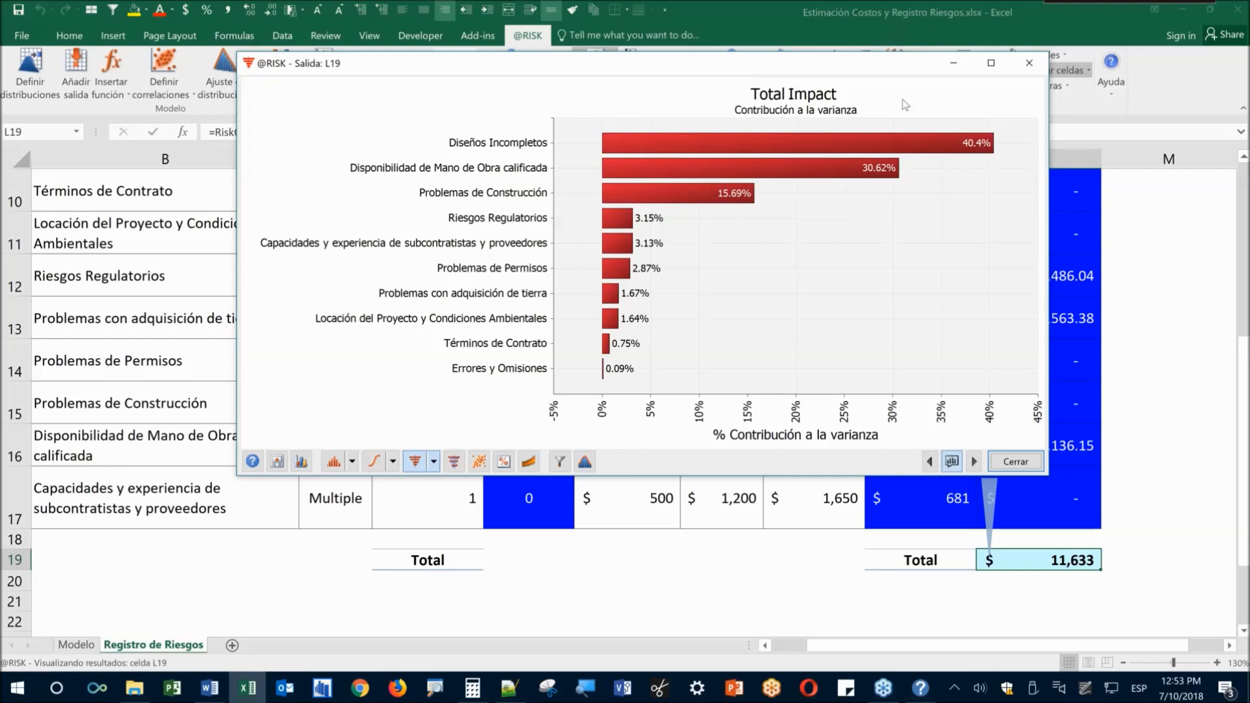
pyautogui.click(1016, 463)
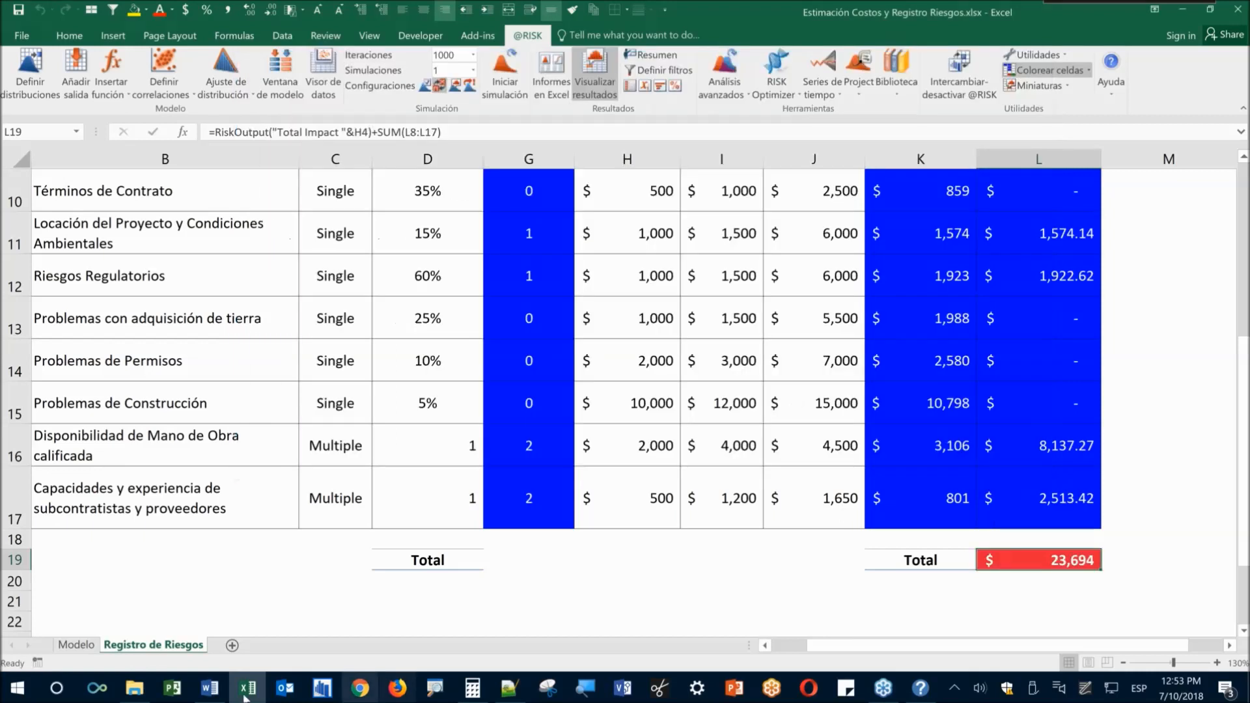
pyautogui.click(210, 688)
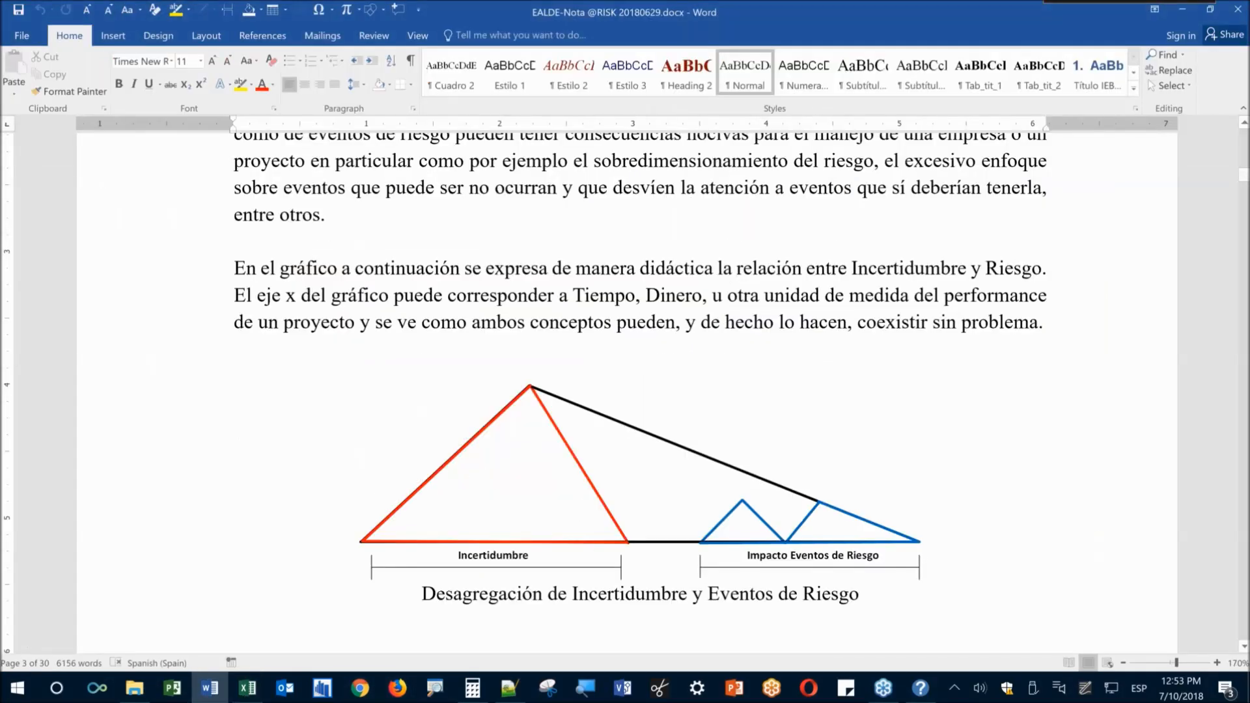
pyautogui.click(1183, 9)
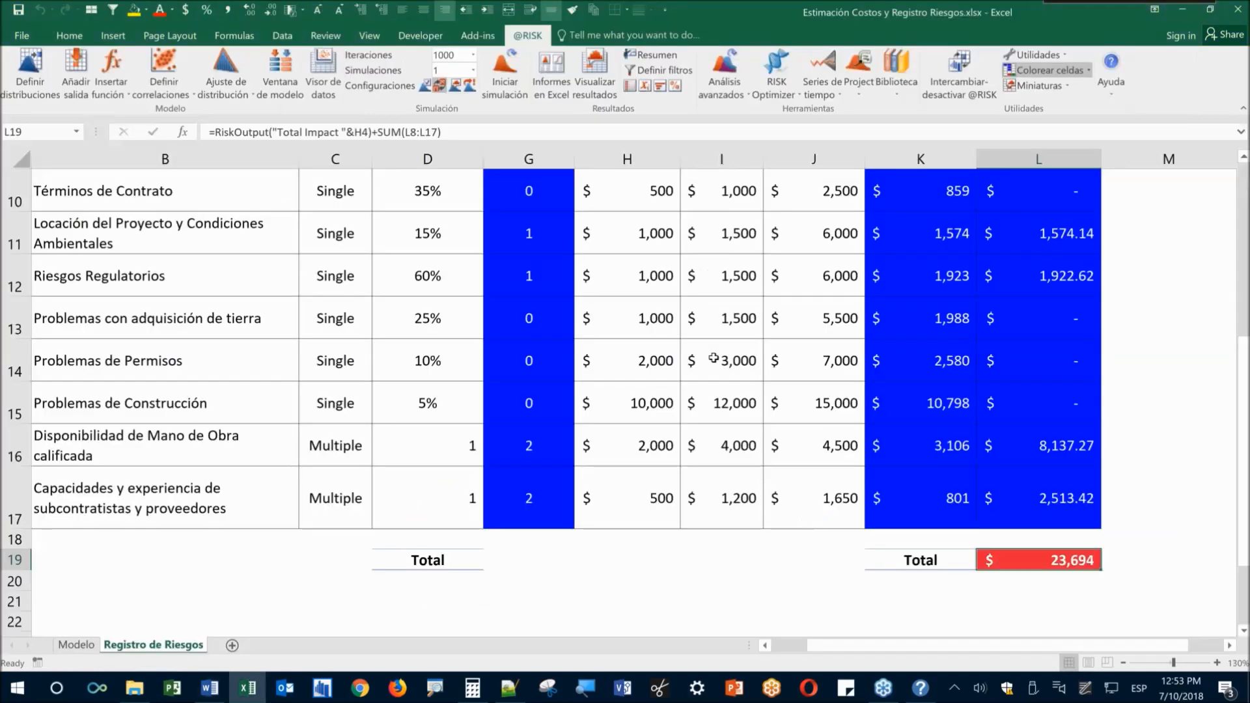
# Link Modelo's Impacto de Riesgos cell J13 to =+'Registro de Riesgos'!L19
pyautogui.click(85, 646)
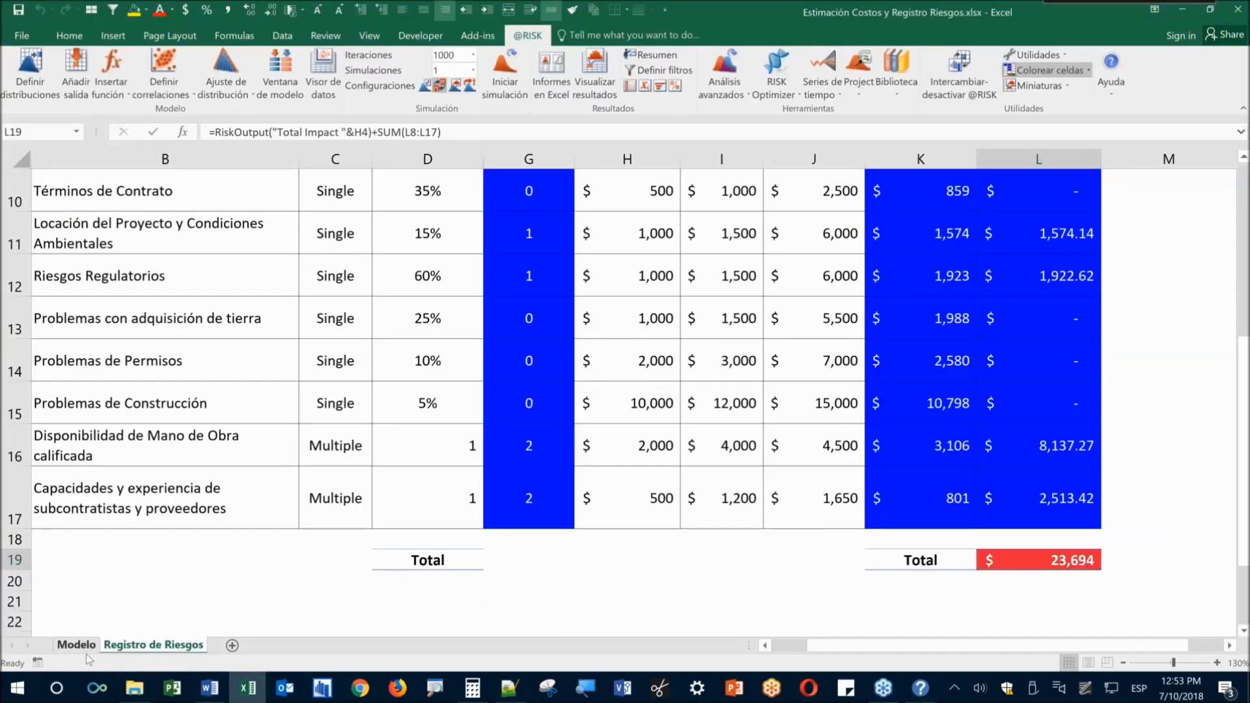
pyautogui.moveTo(98, 302); pyautogui.dragTo(842, 301)
pyautogui.click(579, 405)
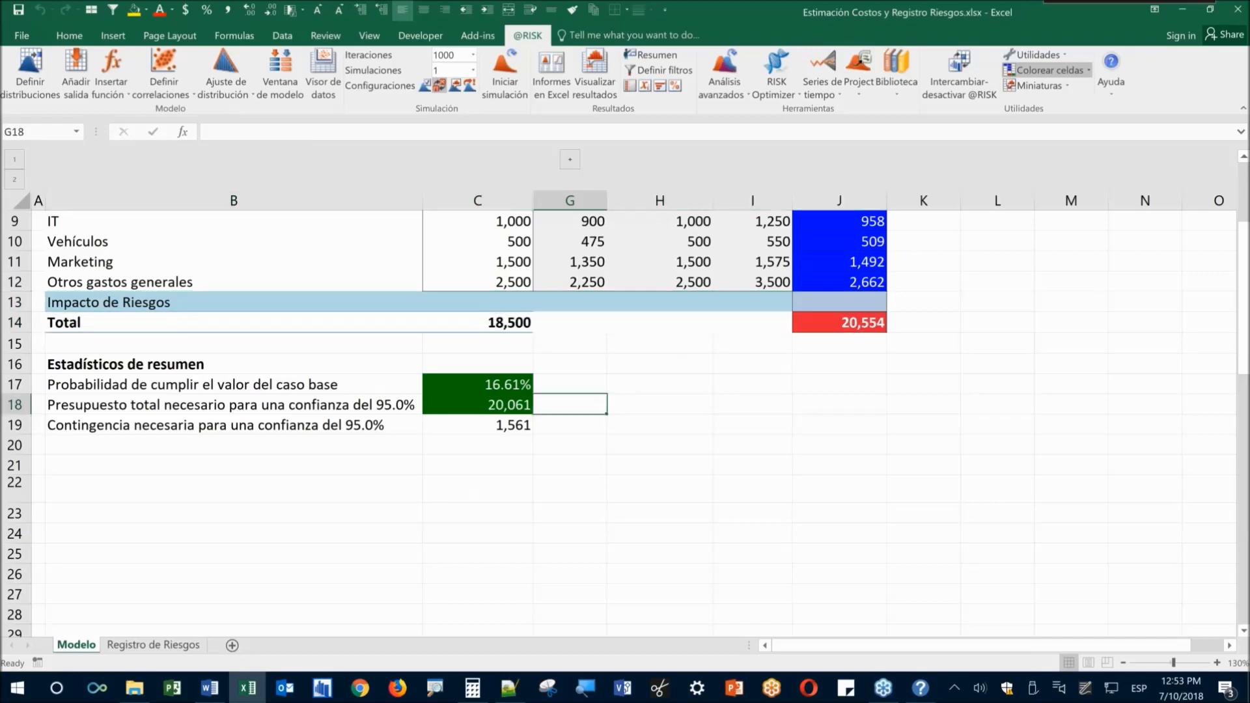
pyautogui.click(840, 302)
pyautogui.write('+')
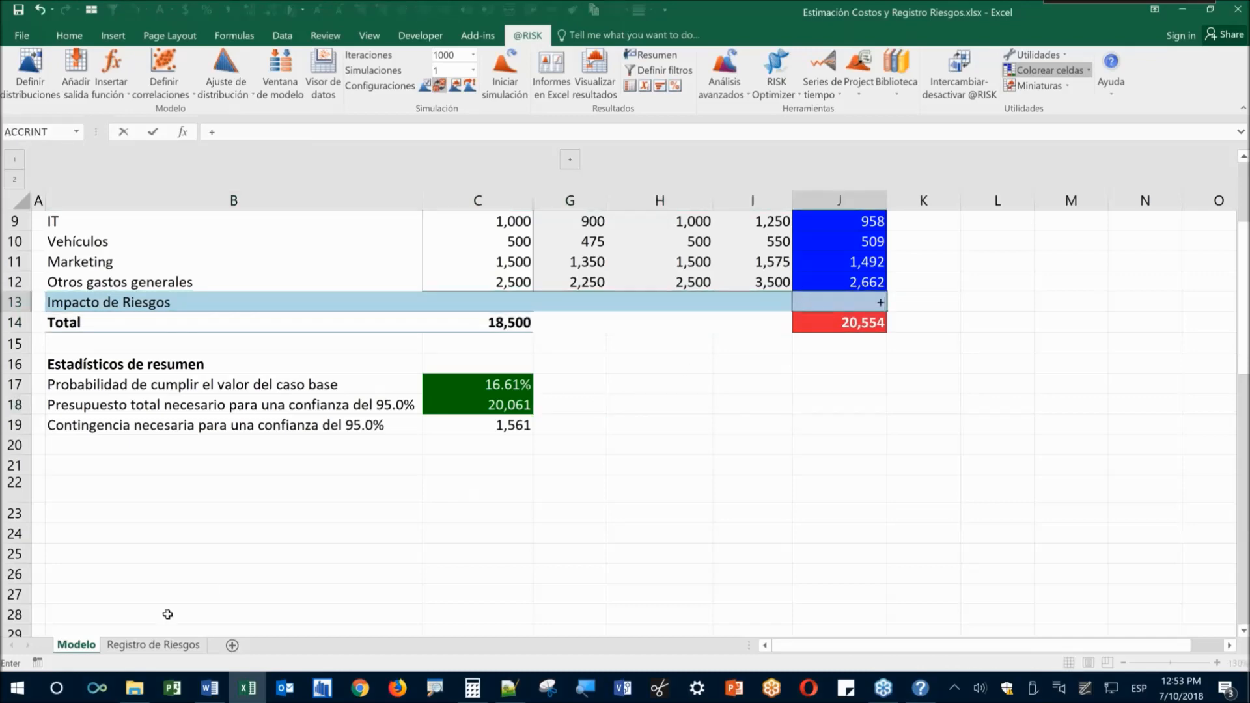
pyautogui.click(153, 645)
pyautogui.click(1021, 564)
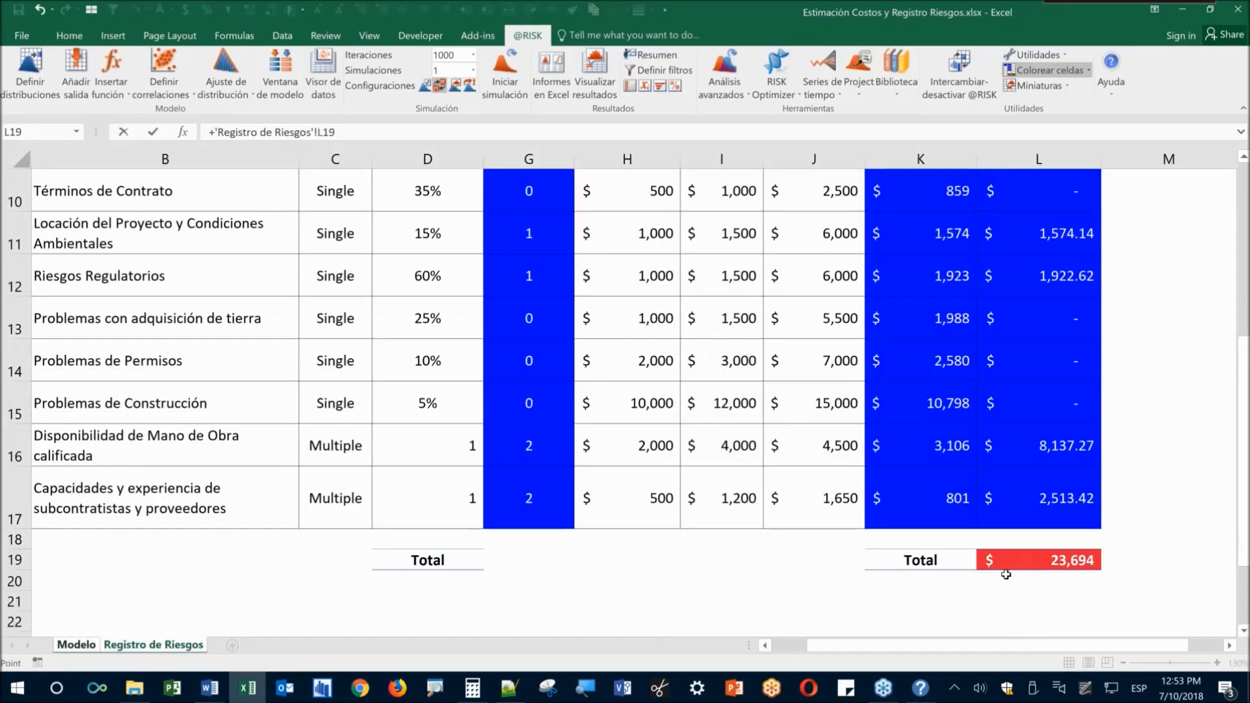
pyautogui.press('Return')
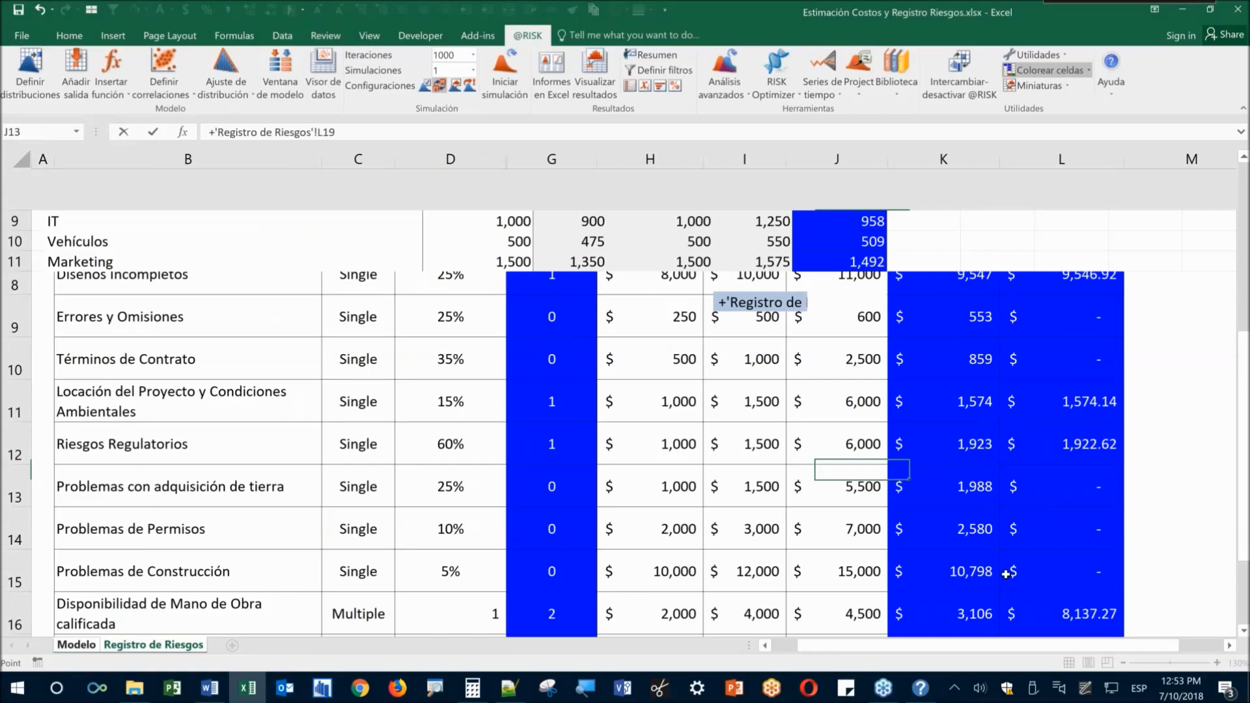
# Extend the J14 Total to SUM(J5:J13) and recalculate with F9
pyautogui.press('F2')
pyautogui.scroll(1, 855, 372)
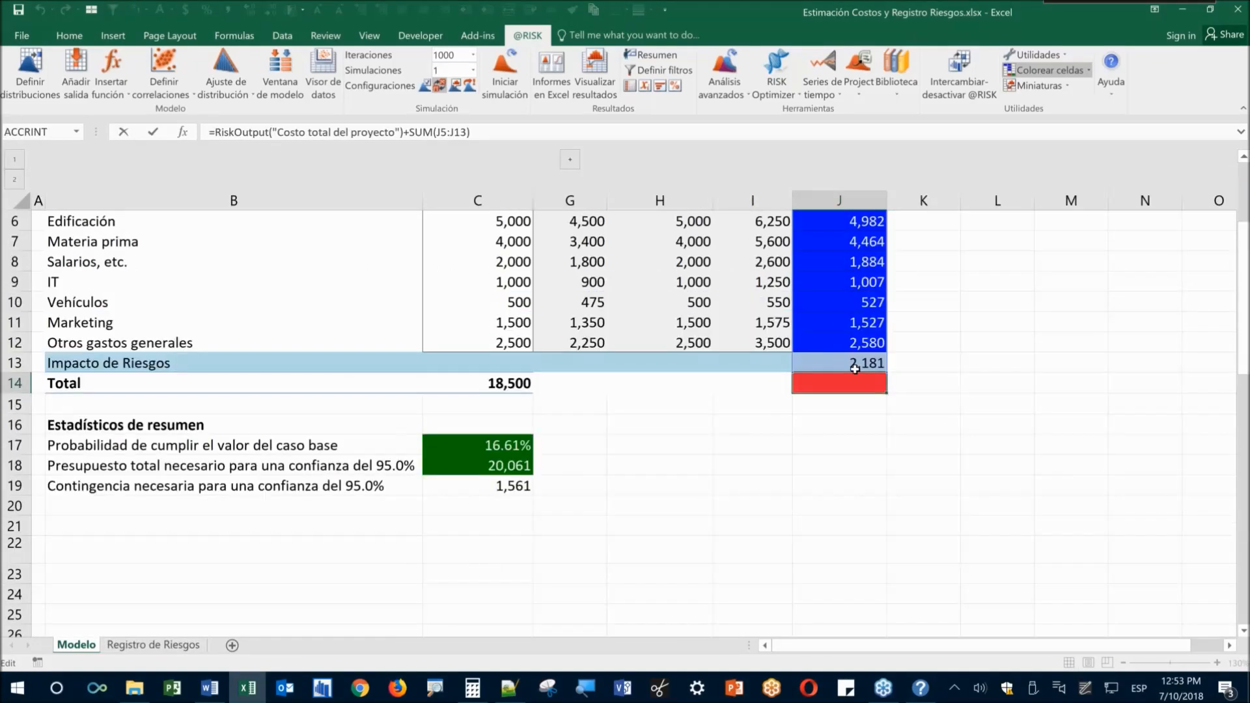
pyautogui.scroll(1, 855, 369)
pyautogui.click(915, 425)
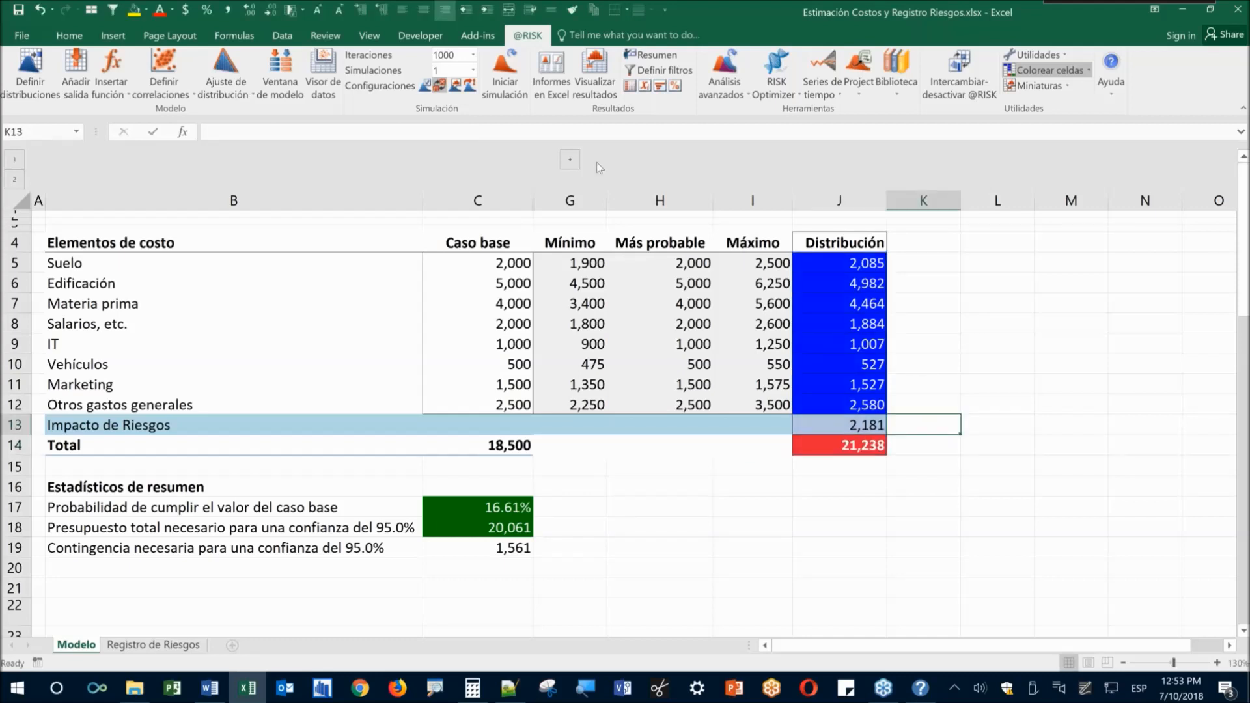
pyautogui.click(615, 469)
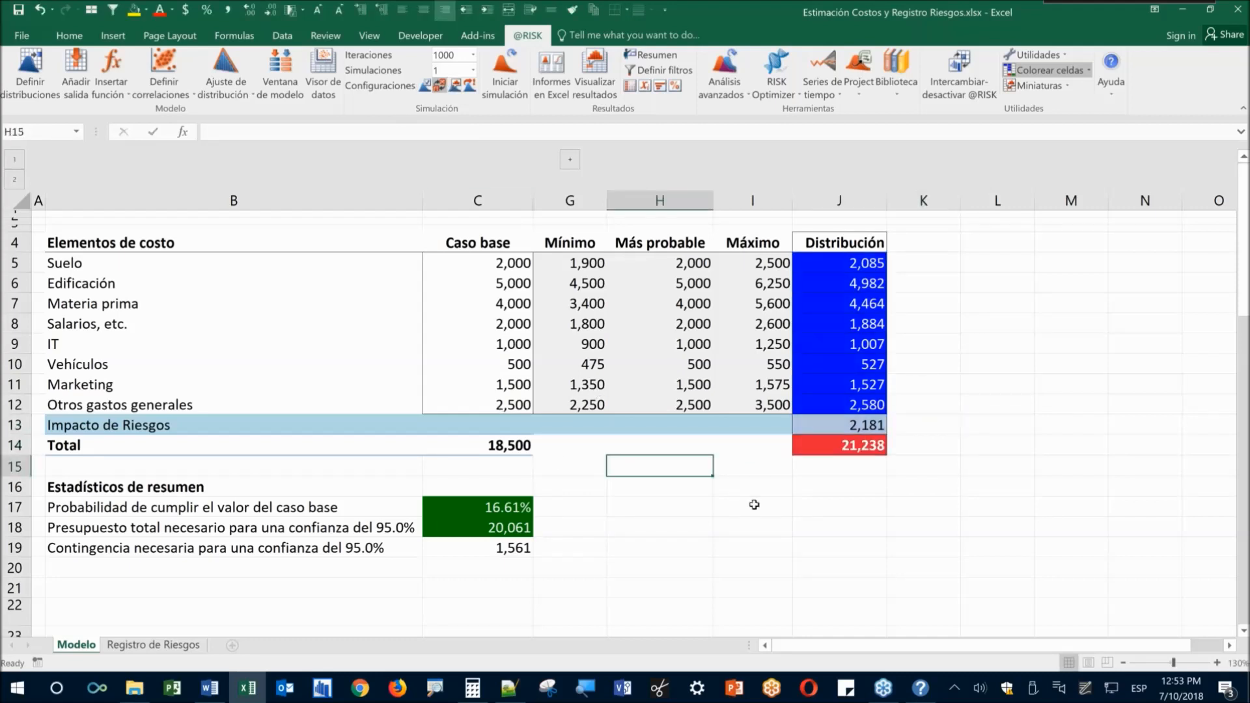
pyautogui.press('F9')
pyautogui.moveTo(850, 267); pyautogui.dragTo(840, 407)
pyautogui.press('F9')
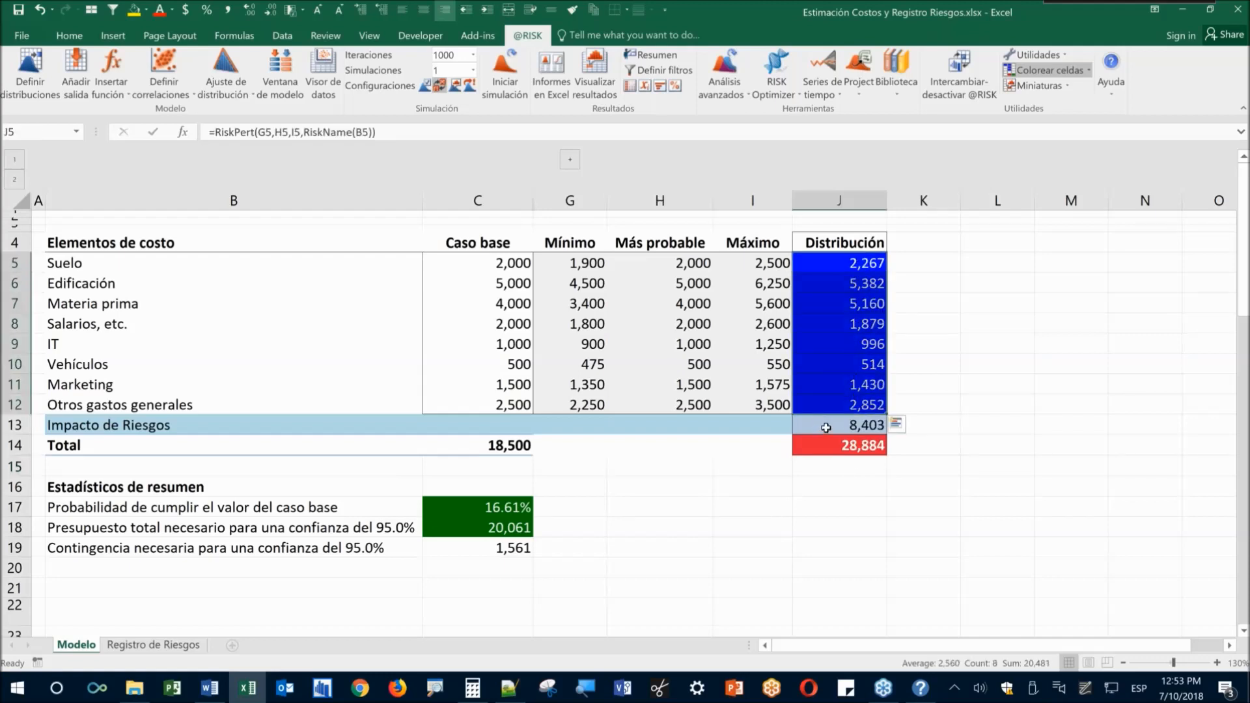
# Move the risk impact from J13 to K13 and copy the J14 total formula into K14
pyautogui.click(825, 427)
pyautogui.hotkey('ctrl', 'c')
pyautogui.press('Right')
pyautogui.hotkey('ctrl', 'v')
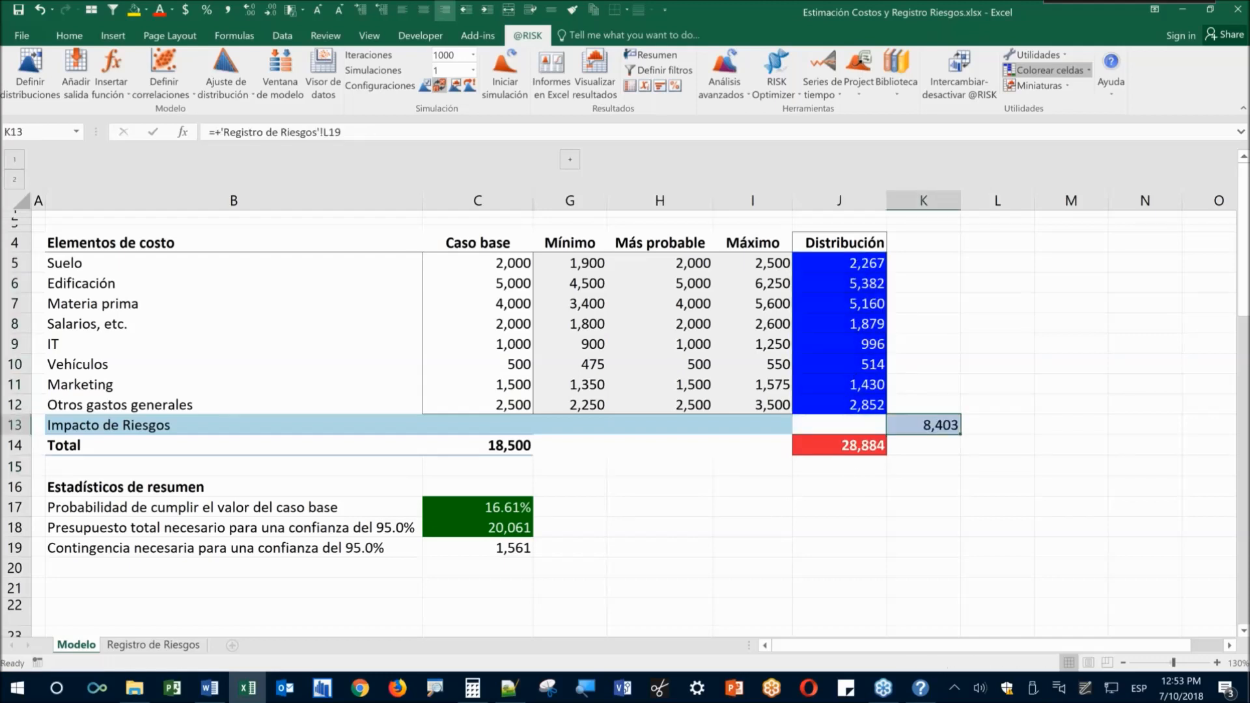
pyautogui.press('Left')
pyautogui.press('Down')
pyautogui.press('F2')
pyautogui.press('Escape')
pyautogui.hotkey('ctrl', 'c')
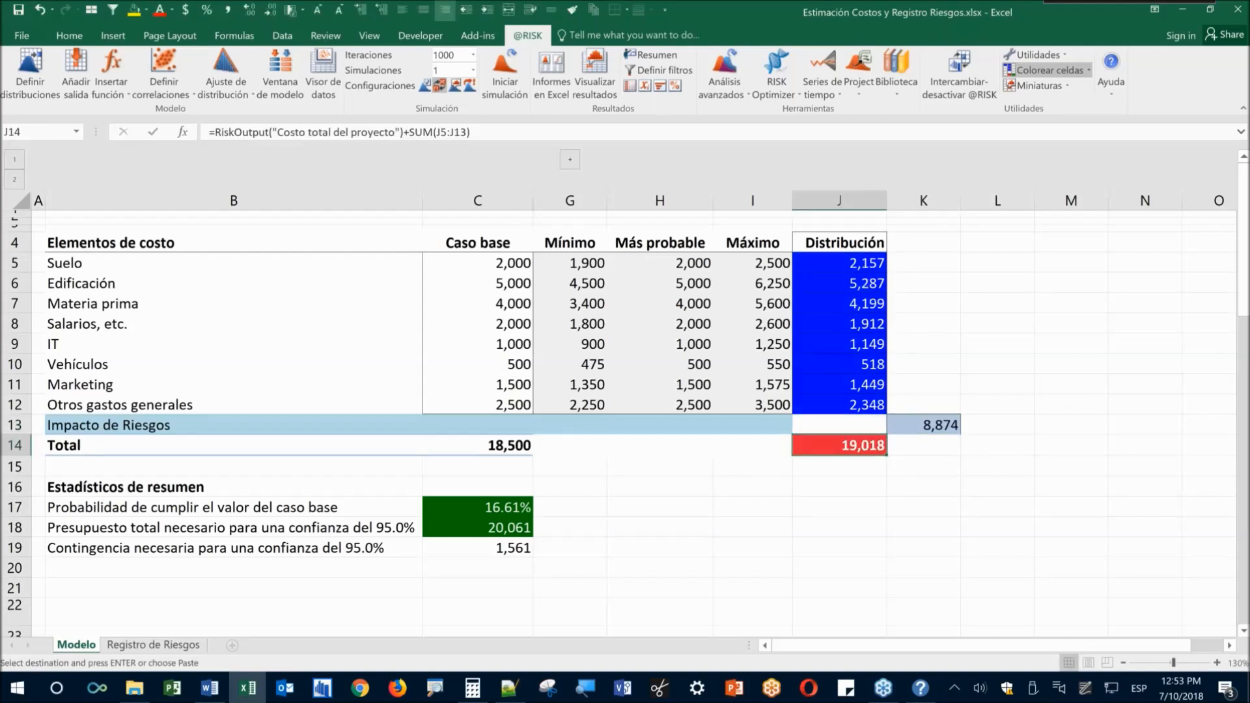
pyautogui.press('Right')
pyautogui.press('Return')
# Fill K5:K12 with formulas referencing the column J costs, starting with =+J5
pyautogui.press('Up')
pyautogui.press('Left')
pyautogui.press('Up')
pyautogui.hotkey('ctrl', 'shift', 'Up')
pyautogui.hotkey('shift', 'Down')
pyautogui.click(934, 246)
pyautogui.press('Down')
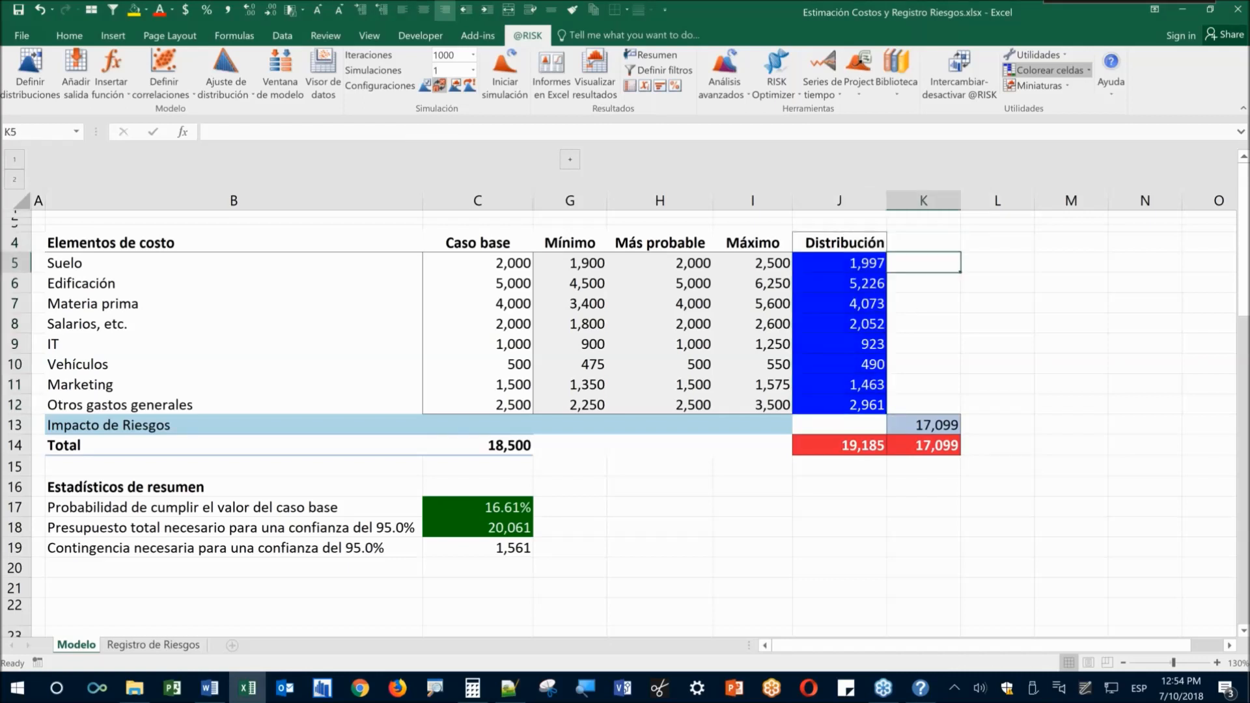
pyautogui.write('+')
pyautogui.press('Left')
pyautogui.hotkey('ctrl', 'Return')
pyautogui.hotkey('ctrl', 'c')
pyautogui.press('Down')
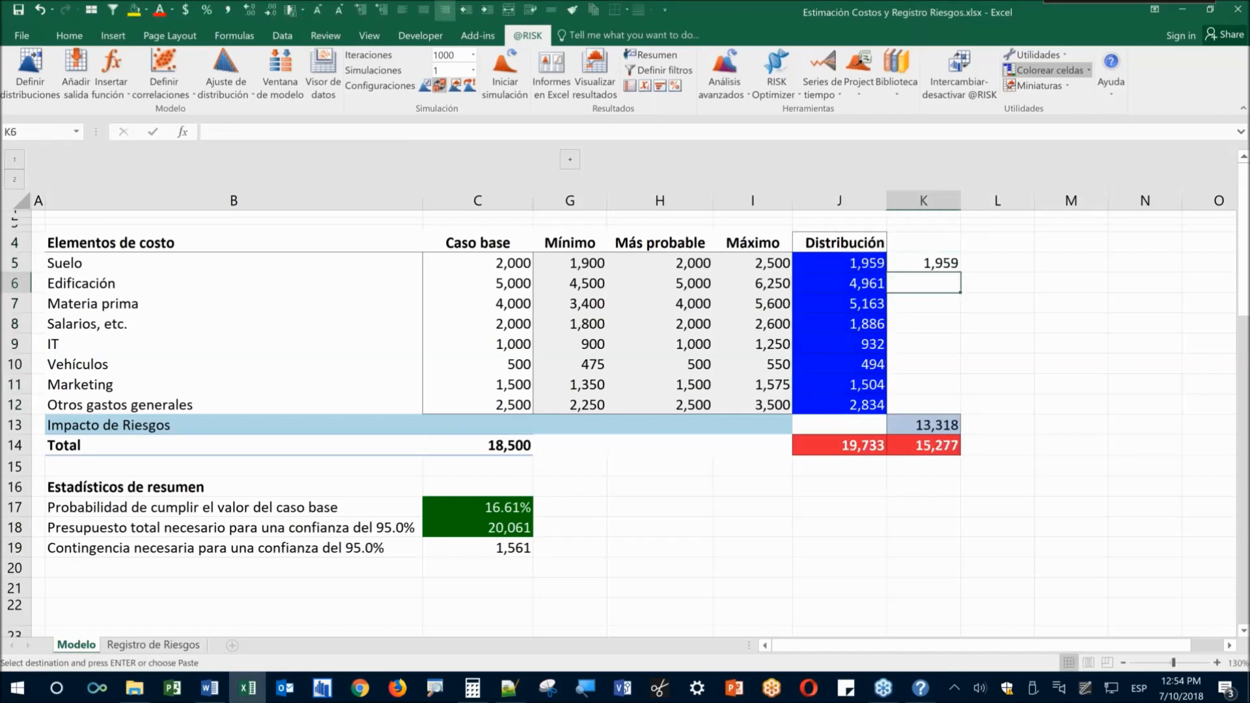
pyautogui.hotkey('shift', 'Down')
pyautogui.hotkey('shift', 'Down')
pyautogui.hotkey('shift', 'Down')
pyautogui.hotkey('shift', 'Down')
pyautogui.hotkey('shift', 'Down')
pyautogui.hotkey('shift', 'Down')
pyautogui.press('Return')
pyautogui.click(923, 443)
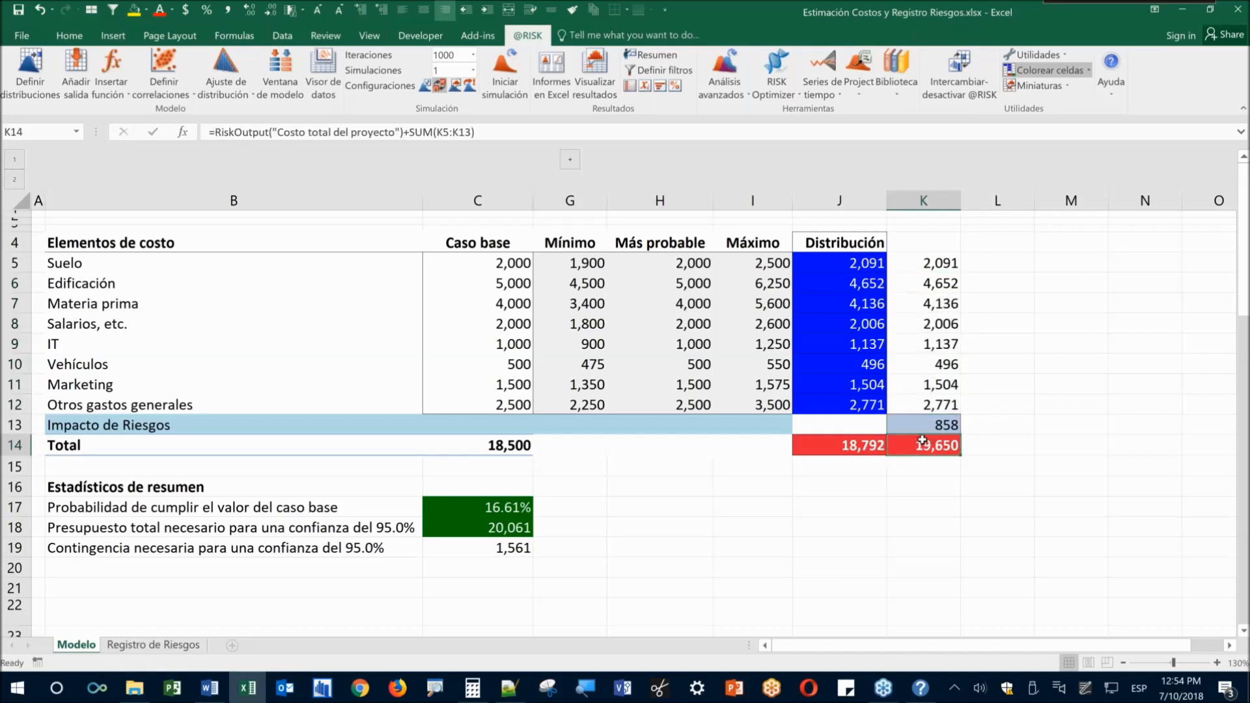
# Add 'sin riesgos' to J14's output name and 'CON riesgos' to K14's
pyautogui.click(815, 445)
pyautogui.click(396, 132)
pyautogui.write('sin riesgos')
pyautogui.press('Return')
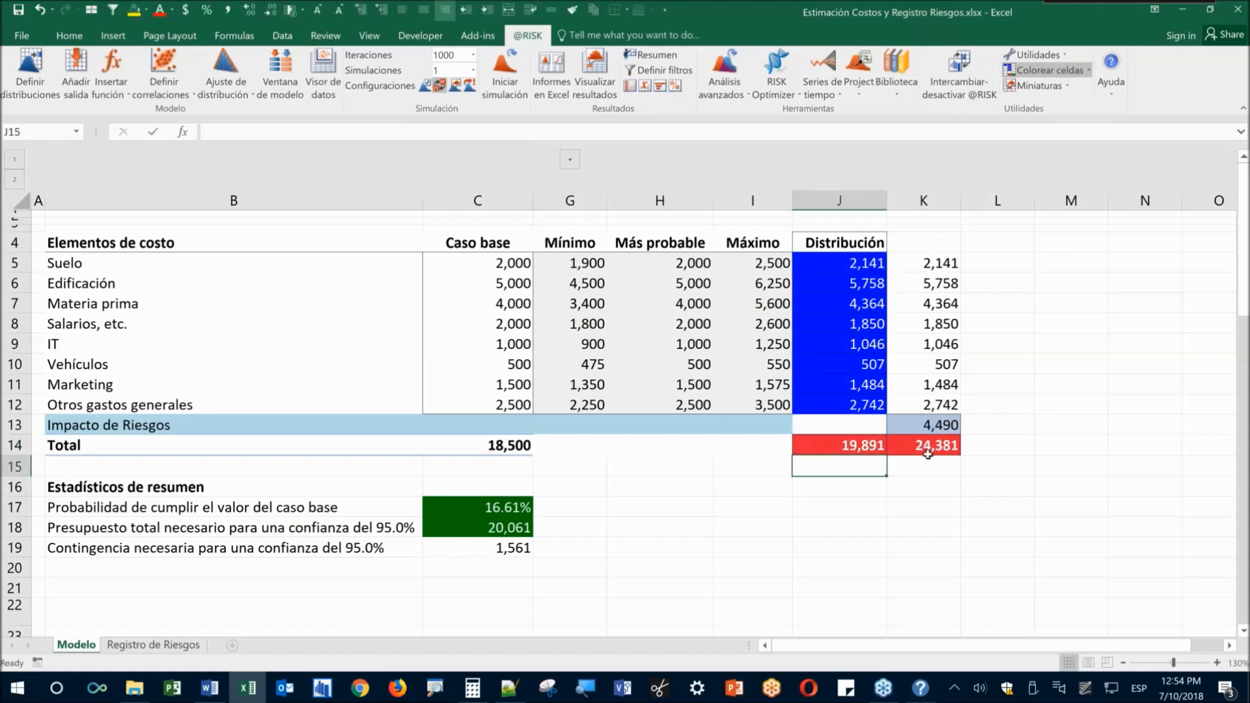
pyautogui.click(928, 453)
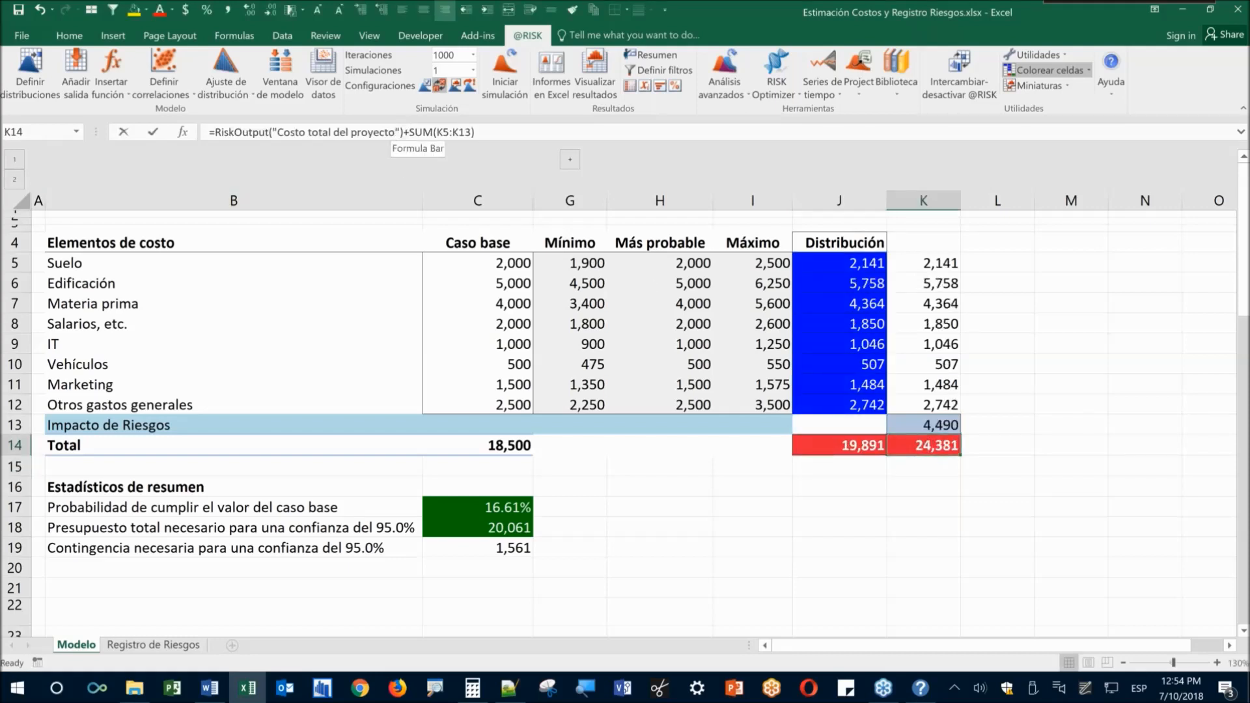
pyautogui.click(395, 131)
pyautogui.write('CON riesgos')
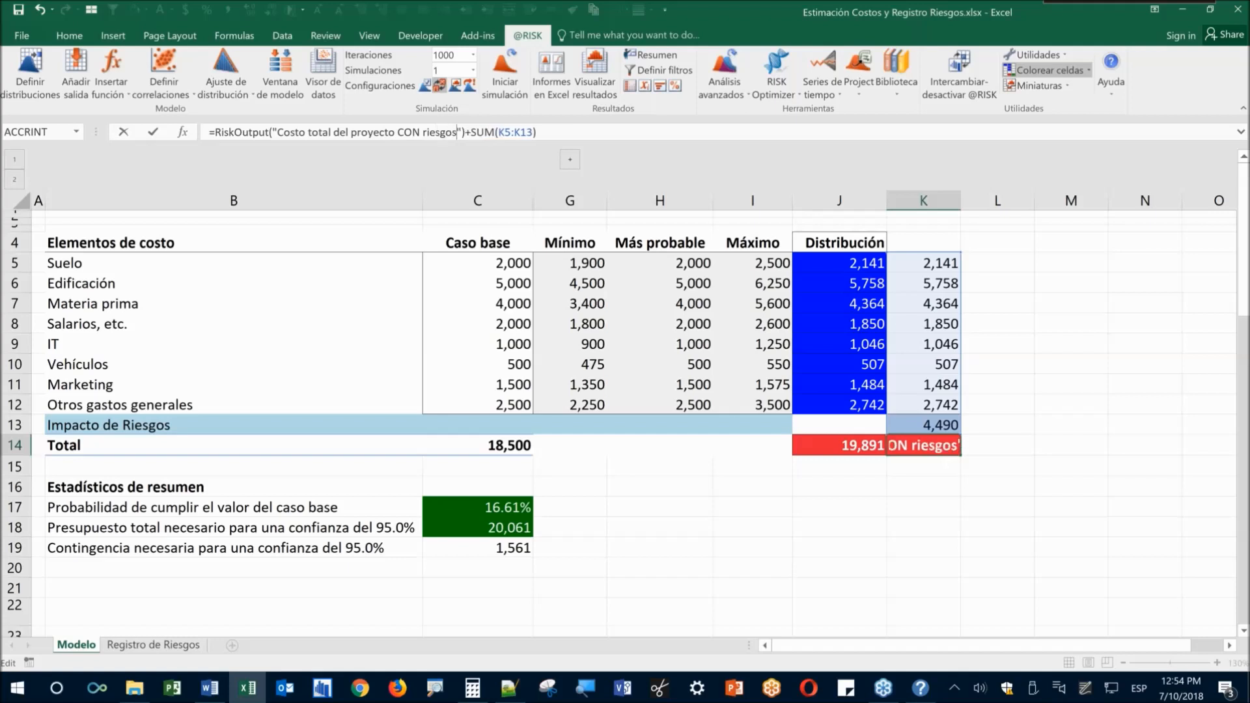
pyautogui.press('Return')
# Compare the K13 risk impact and the J14 and K14 total formulas
pyautogui.click(924, 426)
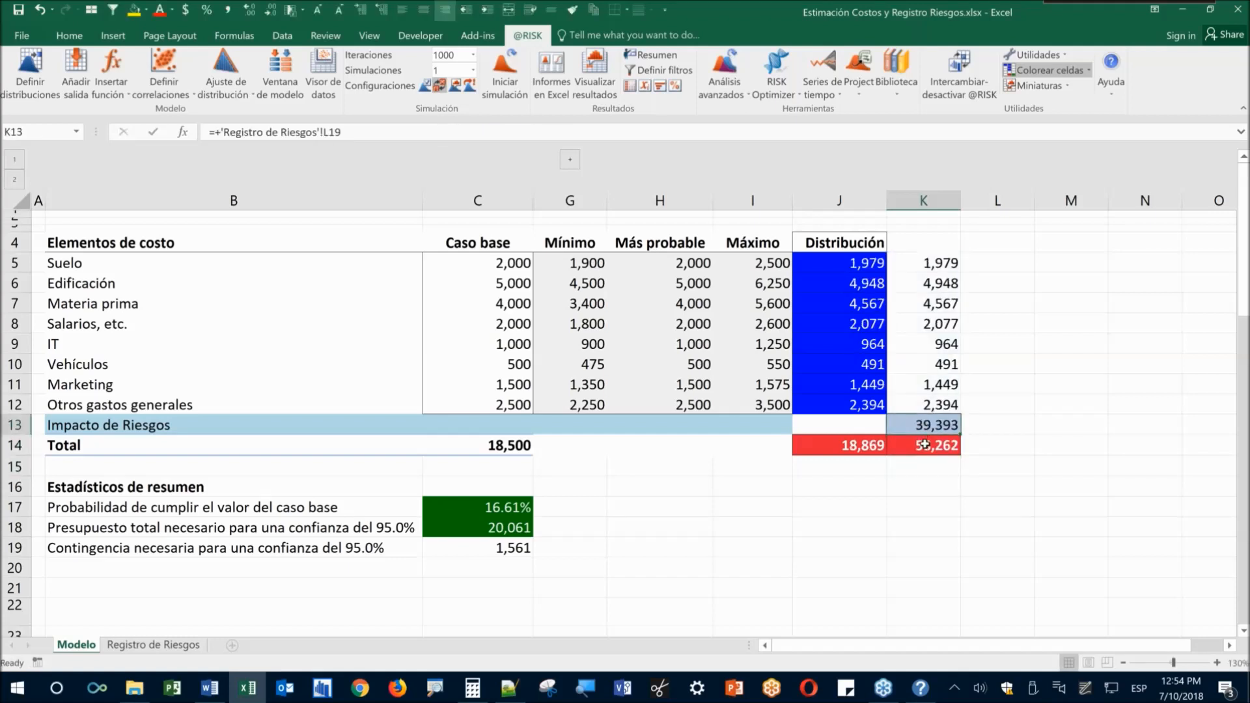
pyautogui.click(925, 446)
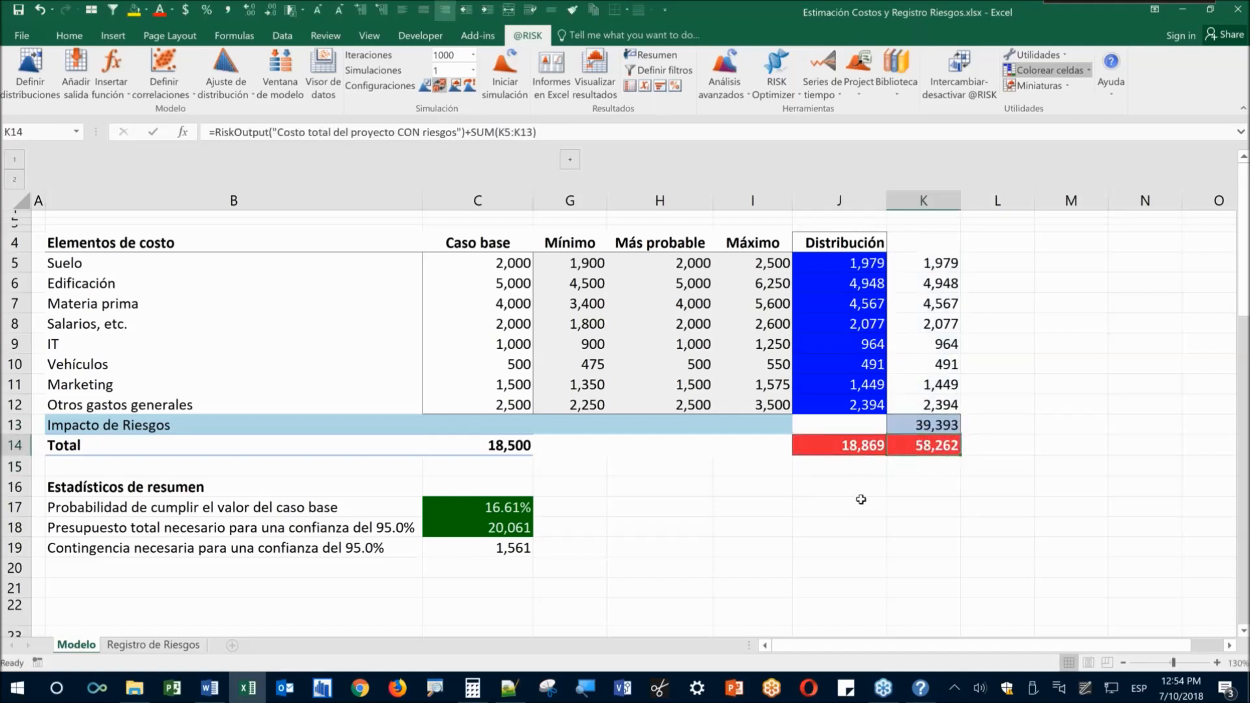
pyautogui.click(827, 445)
pyautogui.click(925, 446)
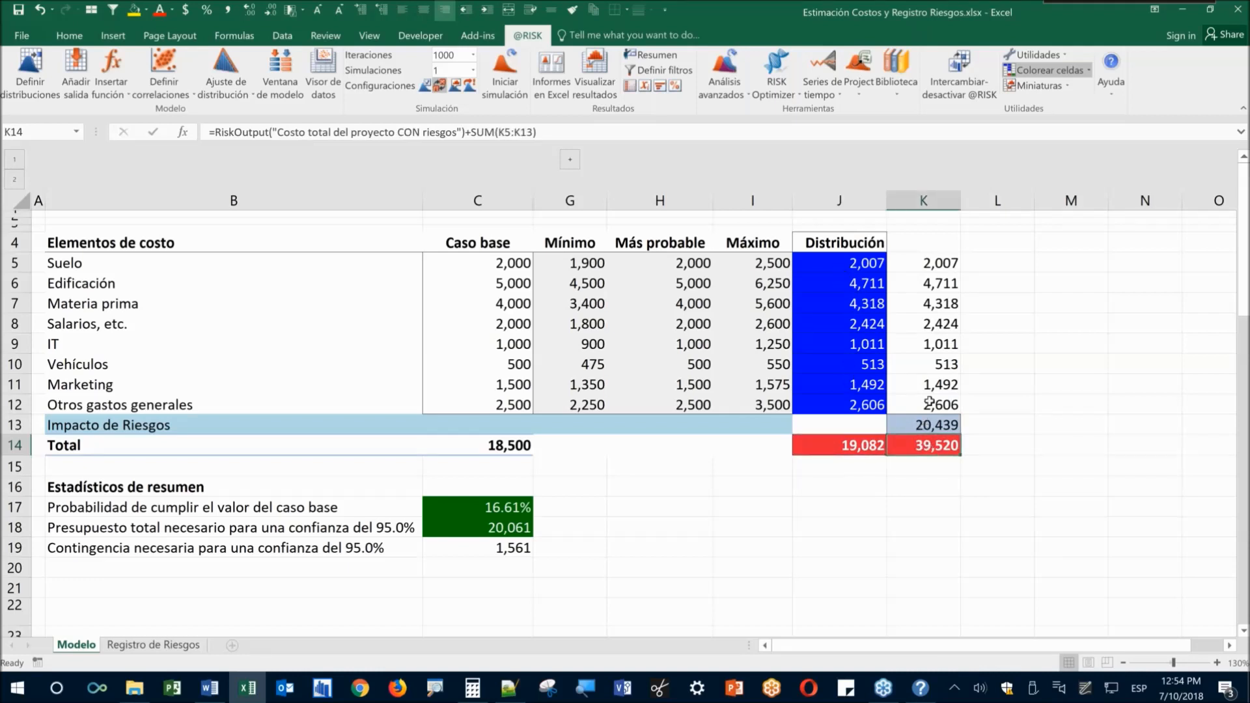
pyautogui.click(846, 445)
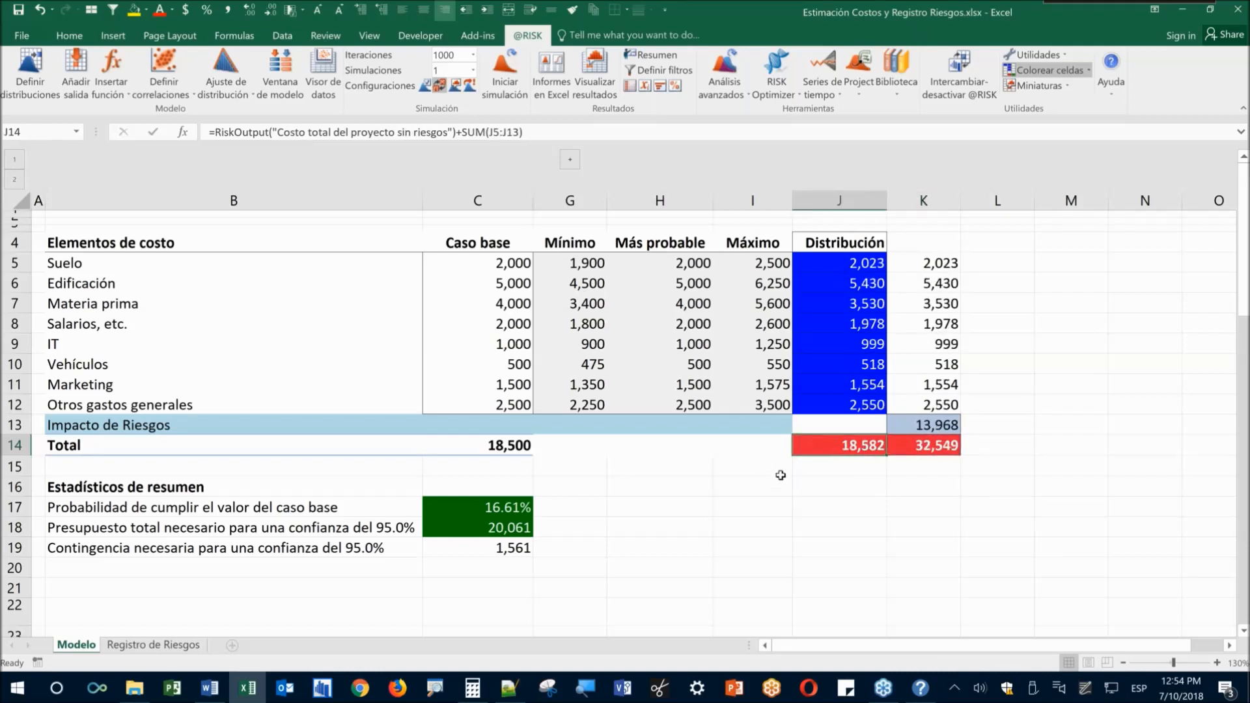
pyautogui.click(922, 446)
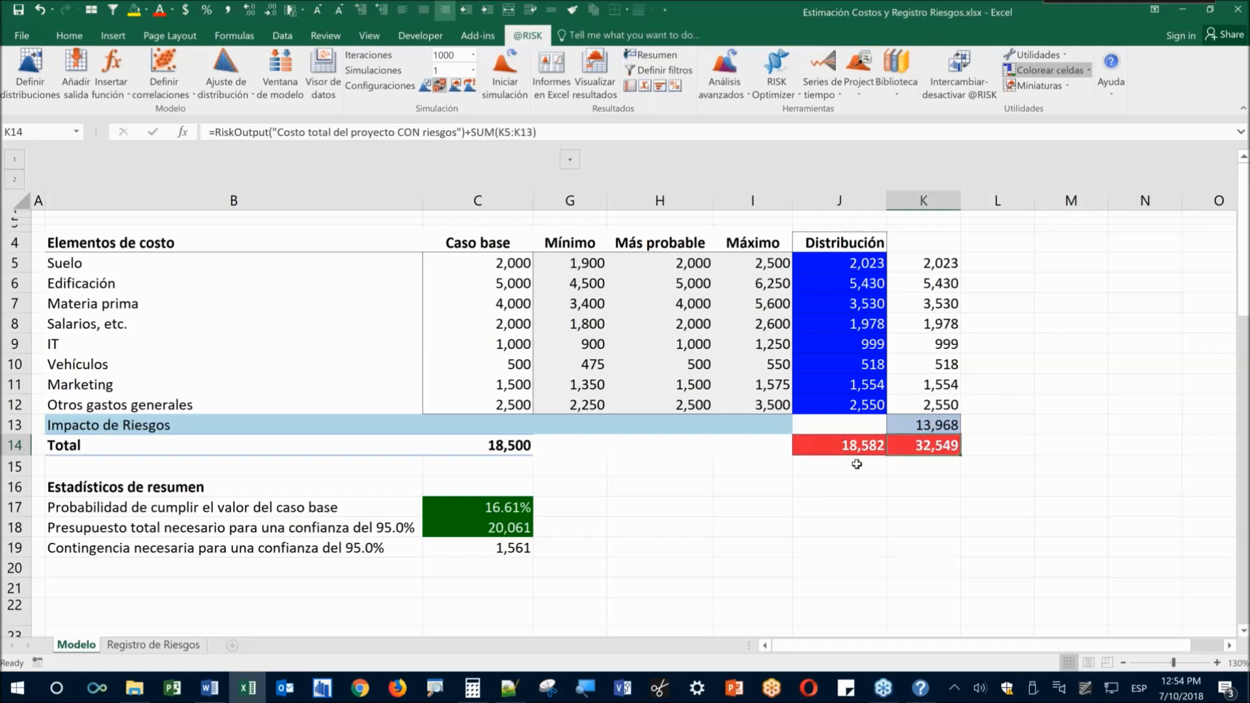
pyautogui.click(838, 445)
pyautogui.click(866, 486)
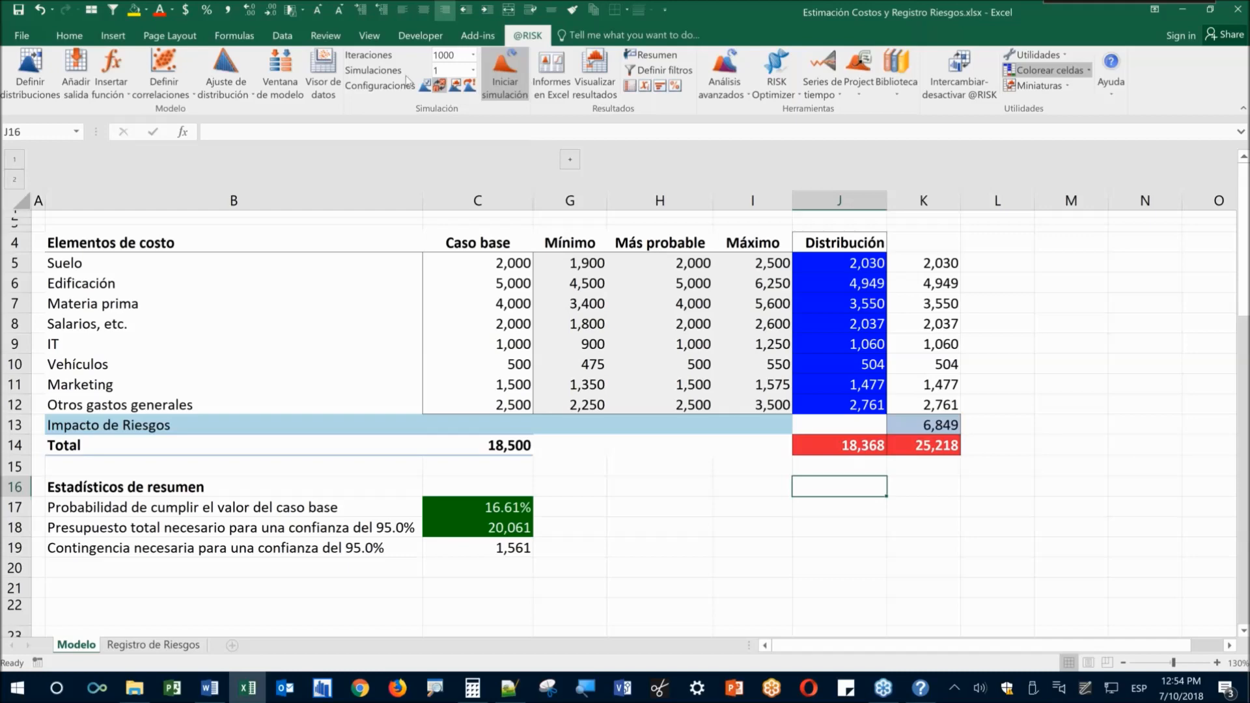
pyautogui.click(22, 36)
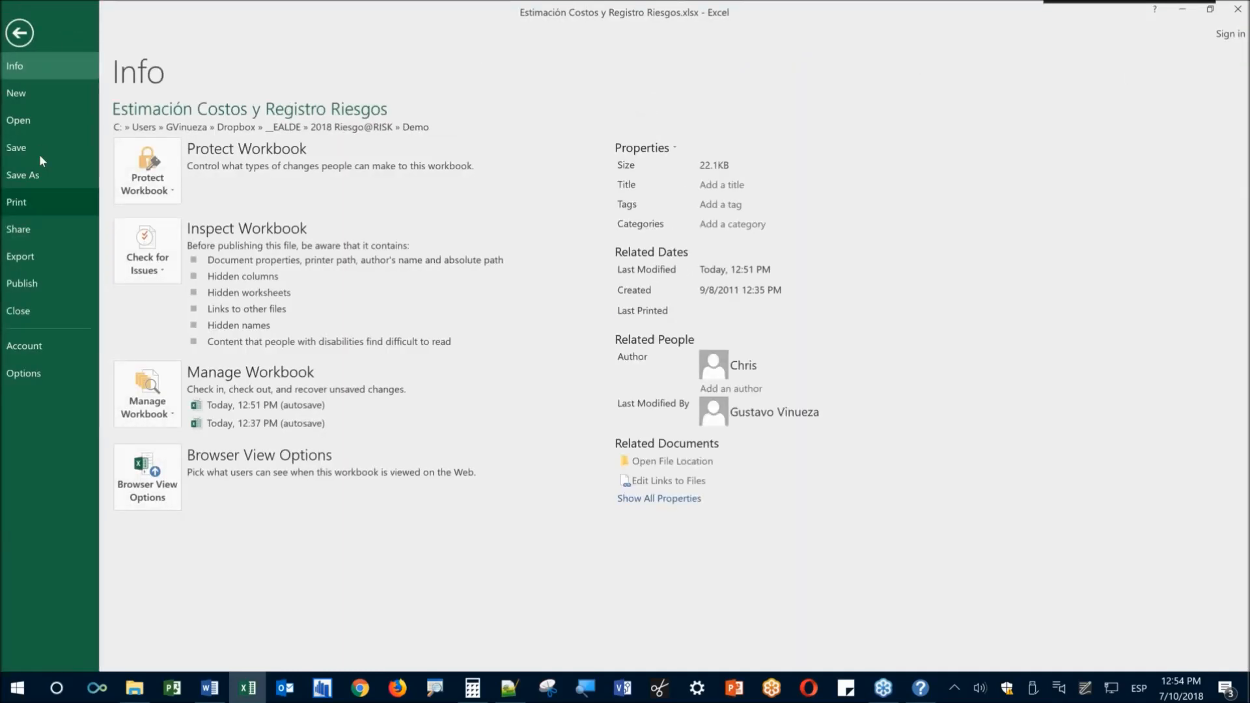
pyautogui.click(39, 153)
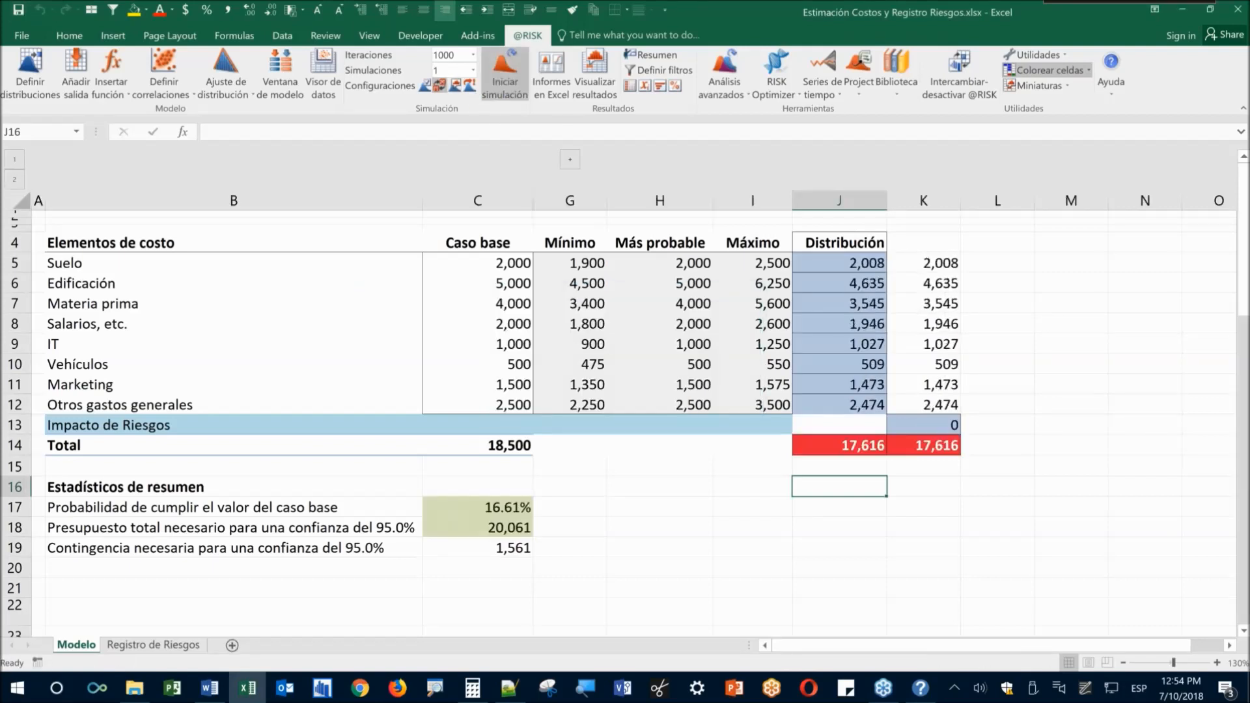
pyautogui.click(504, 75)
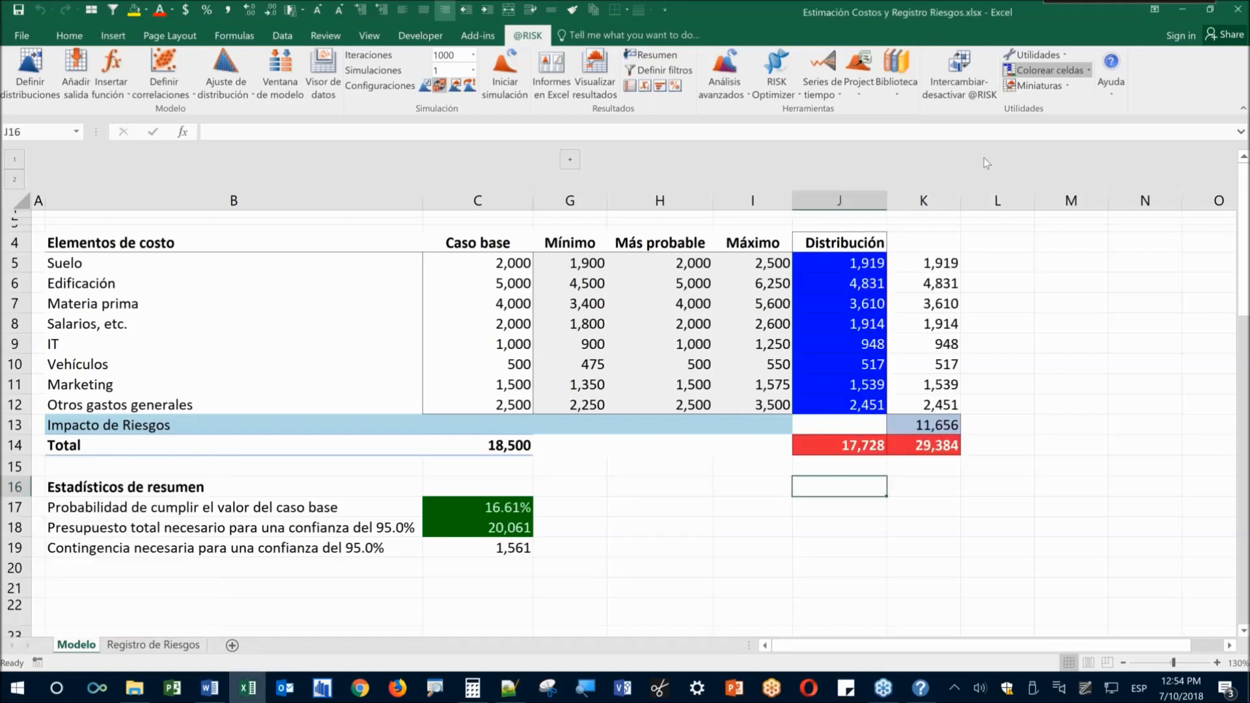
pyautogui.click(799, 529)
pyautogui.click(840, 445)
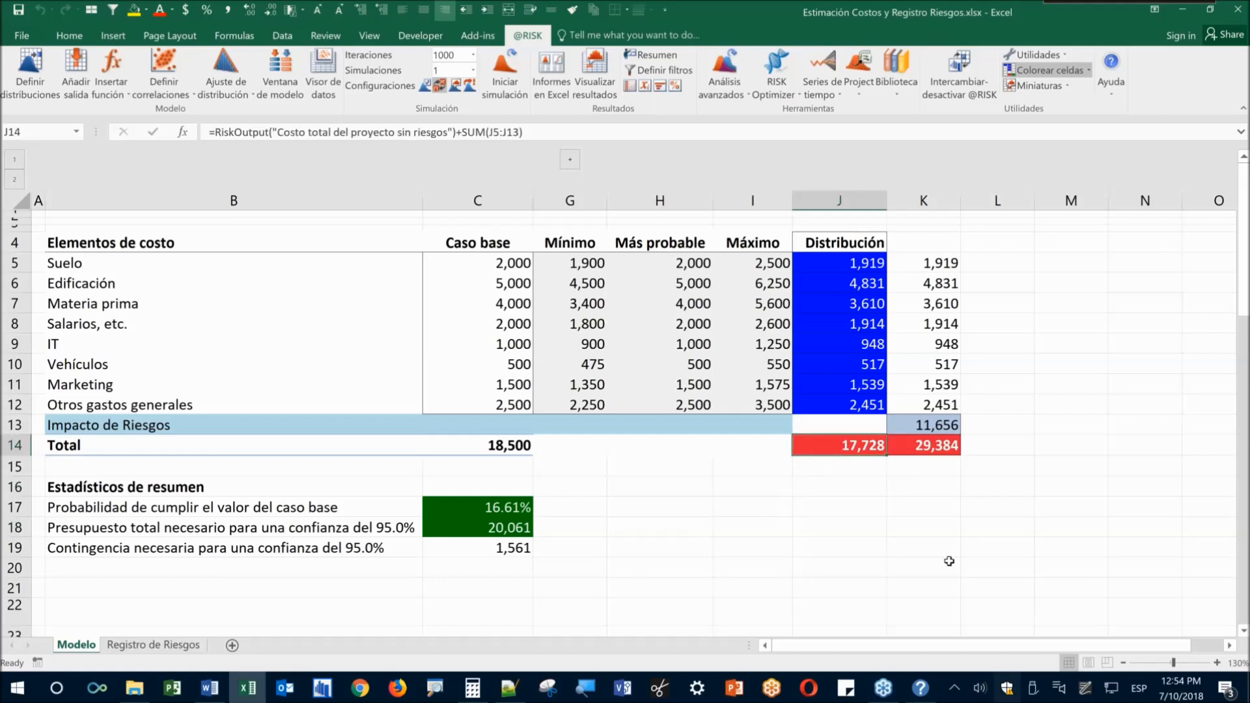
# Open J14's simulation results and choose the with-risk total K14 as the overlay
pyautogui.click(595, 72)
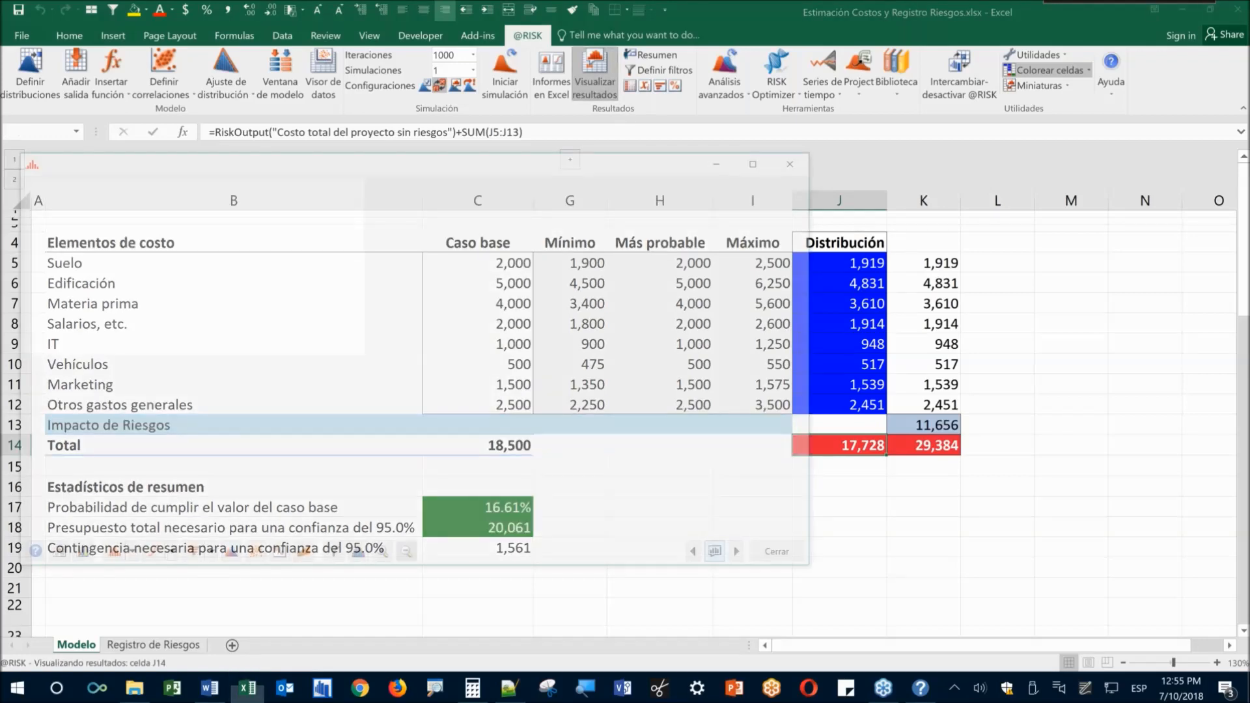
pyautogui.moveTo(484, 151); pyautogui.dragTo(510, 69)
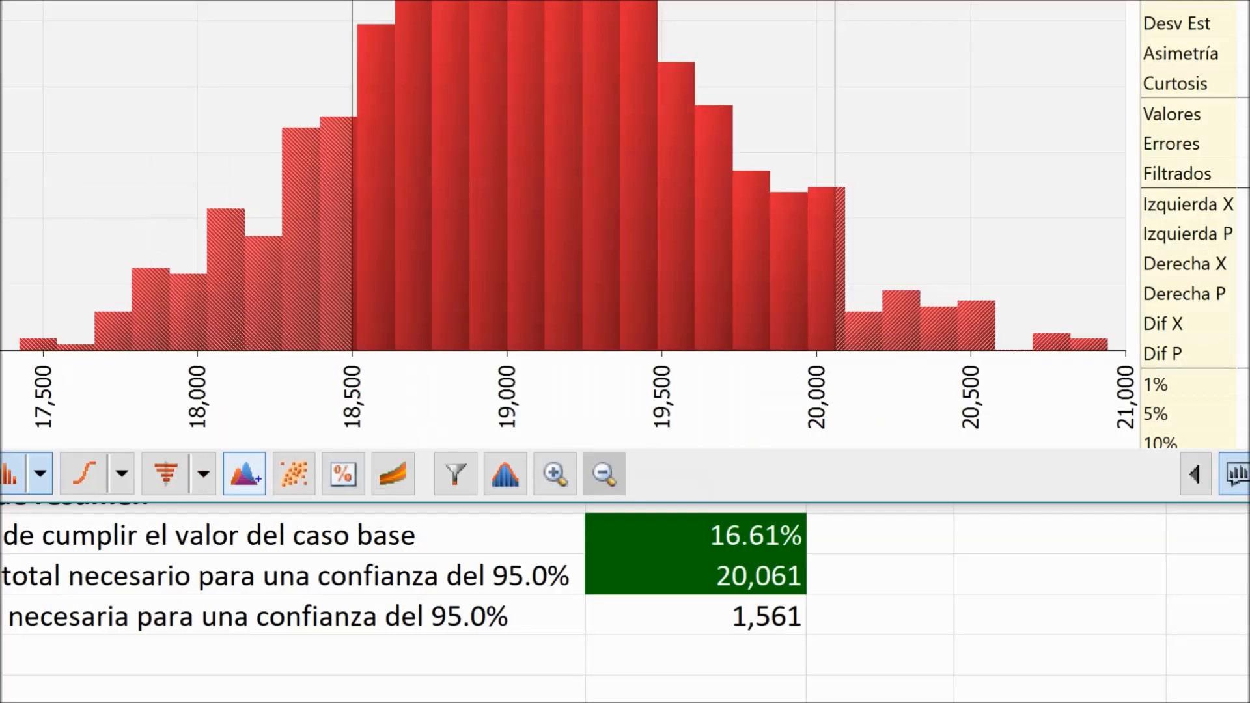
pyautogui.moveTo(221, 446); pyautogui.dragTo(271, 500)
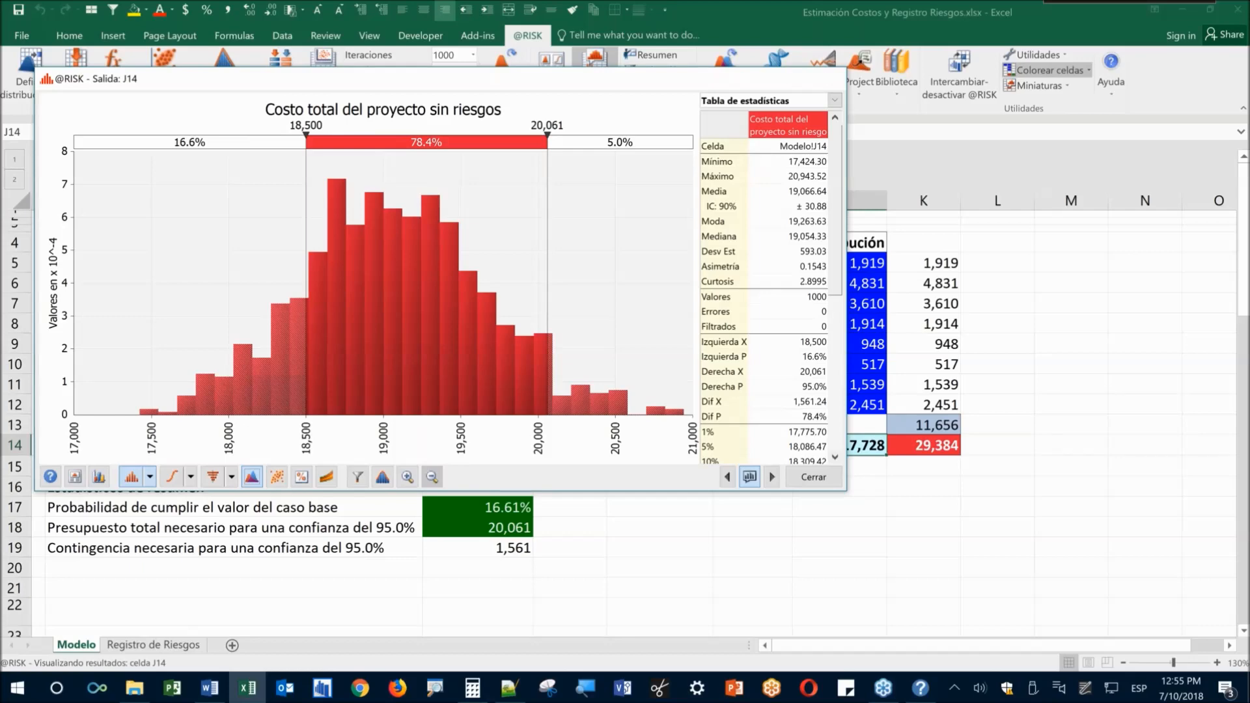
pyautogui.click(99, 477)
pyautogui.moveTo(855, 373); pyautogui.dragTo(620, 148)
pyautogui.click(919, 444)
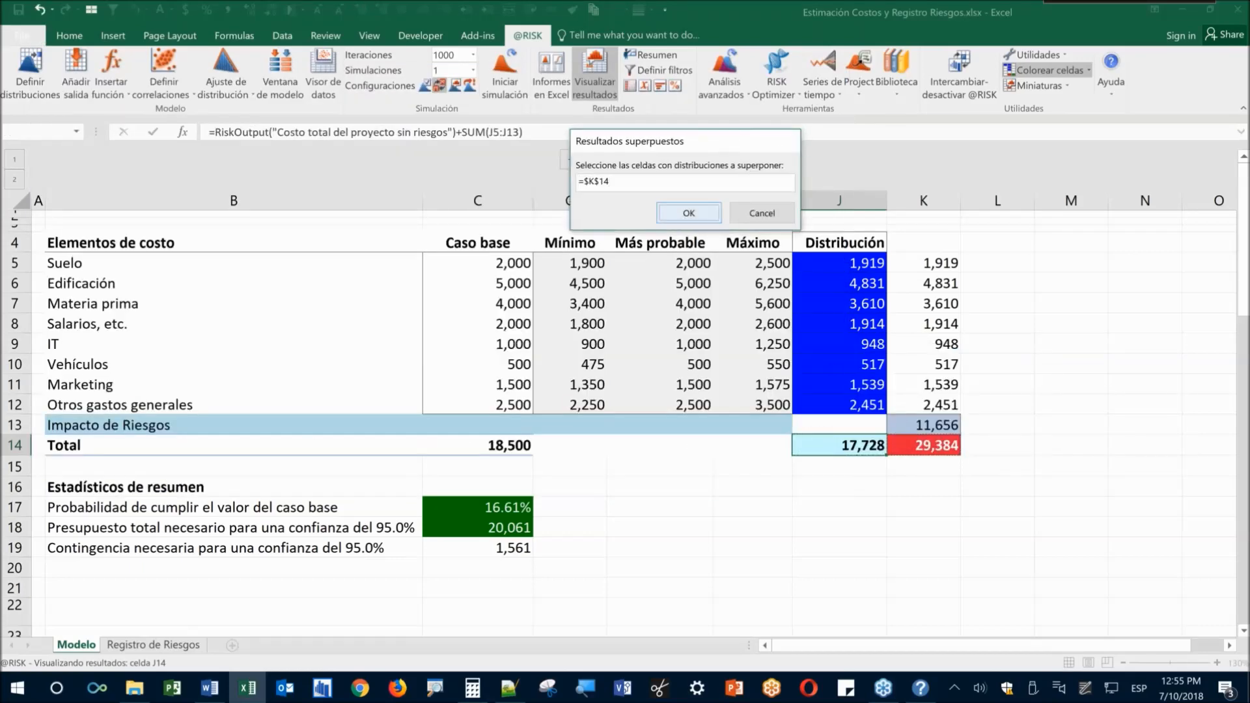
# Overlay K14 on the J14 histogram and move the right delimiter to 33,000
pyautogui.click(688, 214)
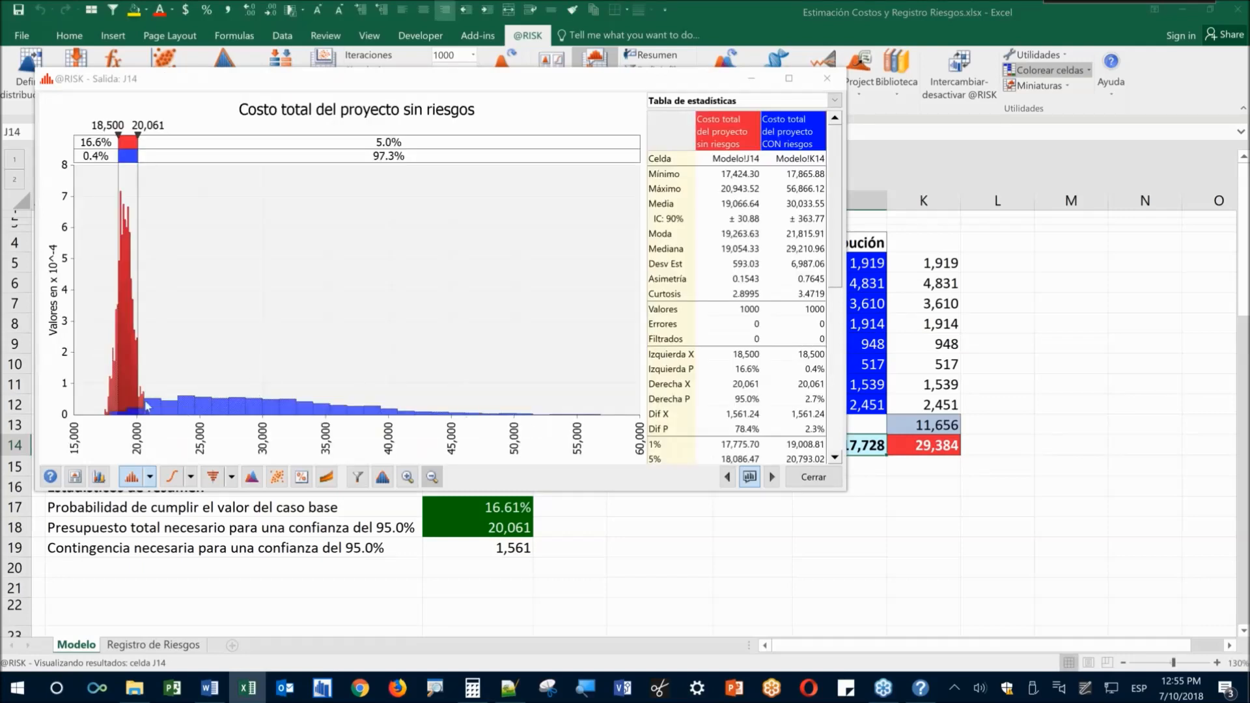
pyautogui.moveTo(137, 174); pyautogui.dragTo(300, 182)
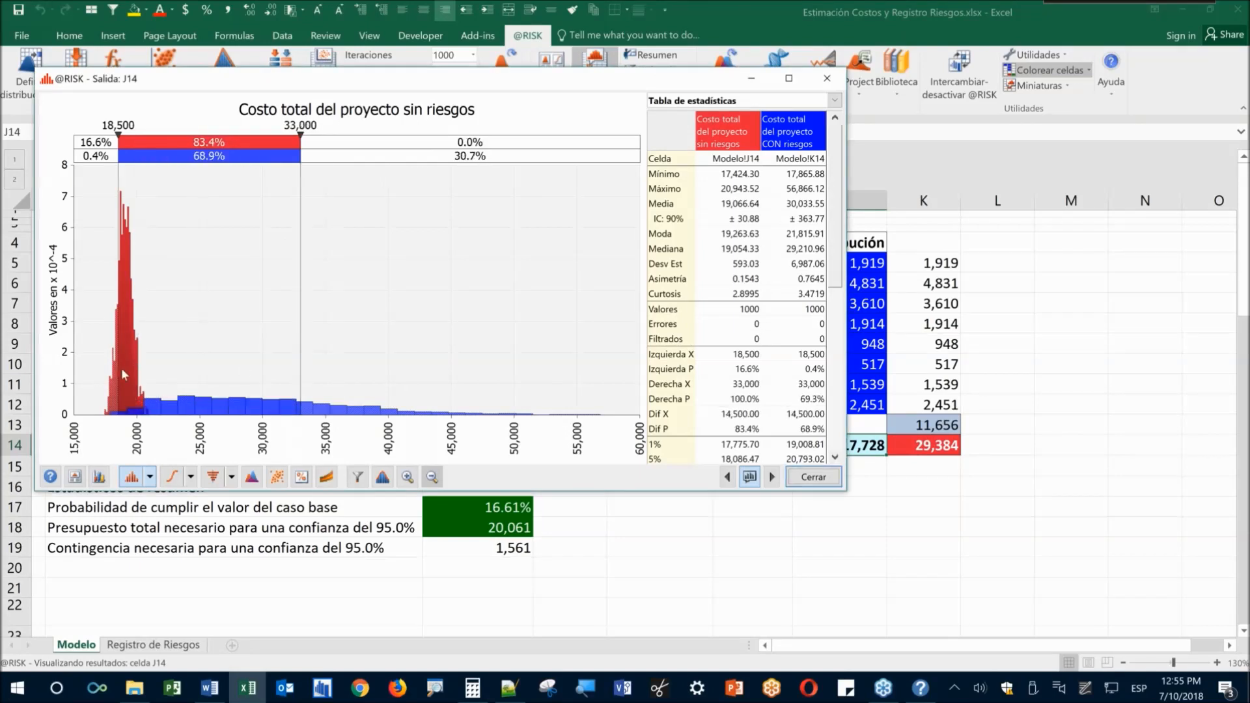
pyautogui.moveTo(145, 274)
pyautogui.mouseDown()
pyautogui.moveTo(226, 285)
pyautogui.moveTo(268, 380)
pyautogui.mouseUp()
pyautogui.press('Escape')
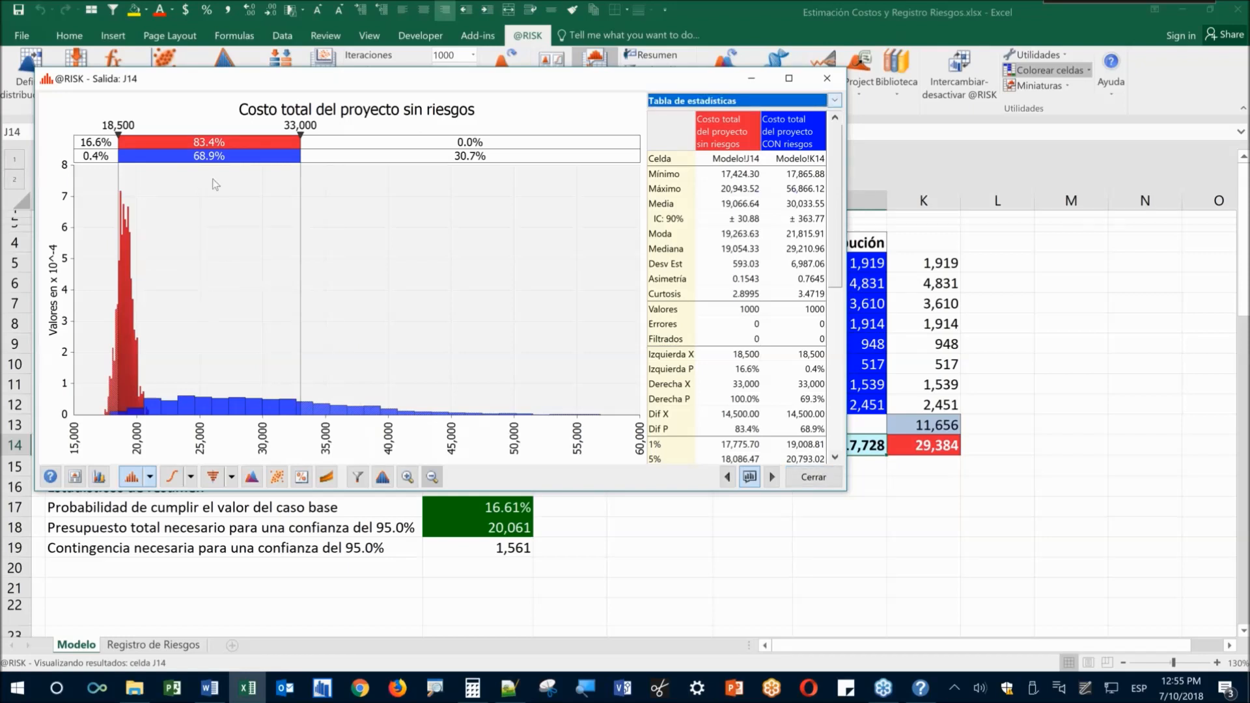
pyautogui.click(834, 100)
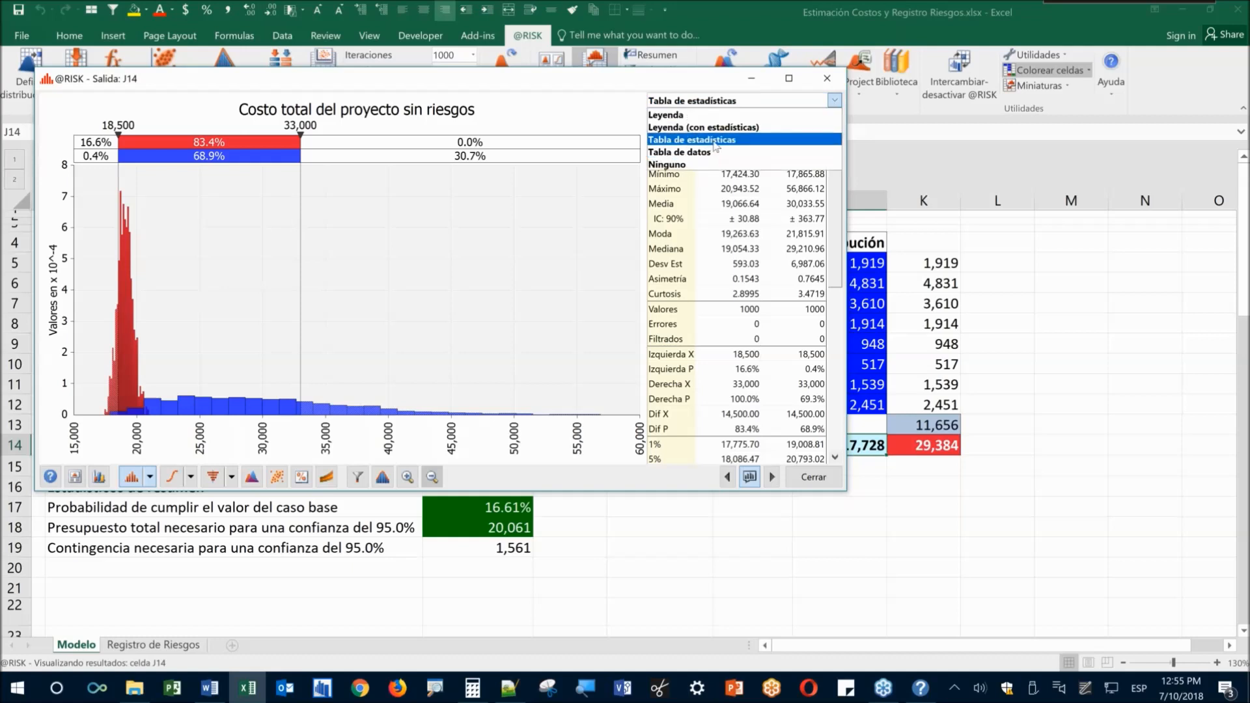
# Replace the overlay graph's statistics table with a legend that shows the statistics
pyautogui.click(833, 102)
pyautogui.click(832, 104)
pyautogui.click(804, 121)
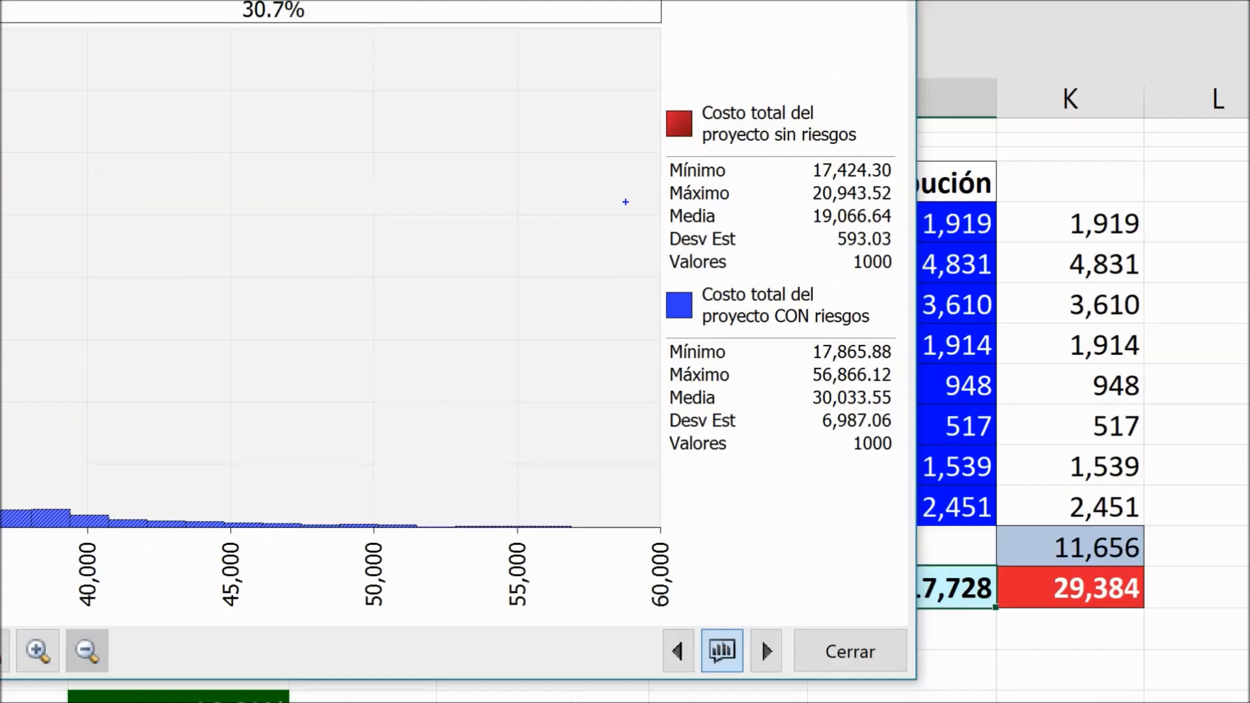
# Circle both Media values on the overlay with the pen and mark the link between the two means
pyautogui.moveTo(626, 202); pyautogui.dragTo(916, 229)
pyautogui.moveTo(751, 223); pyautogui.dragTo(810, 420)
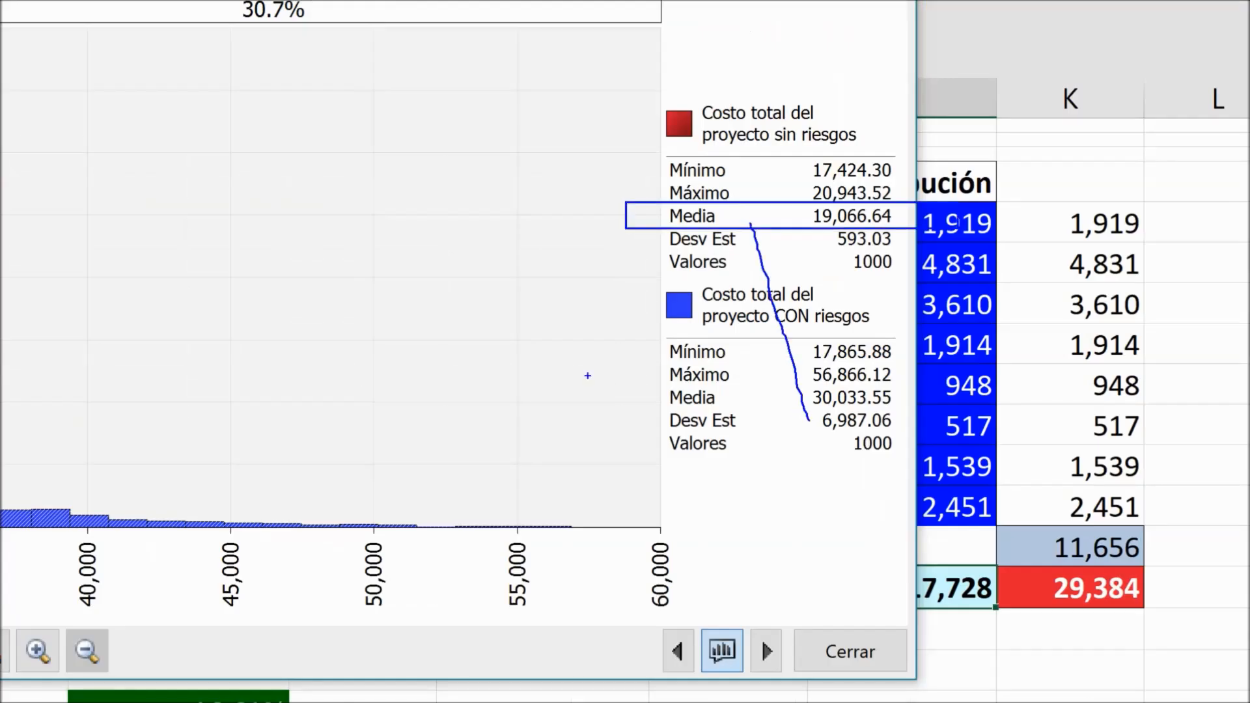
pyautogui.moveTo(602, 369); pyautogui.dragTo(916, 412)
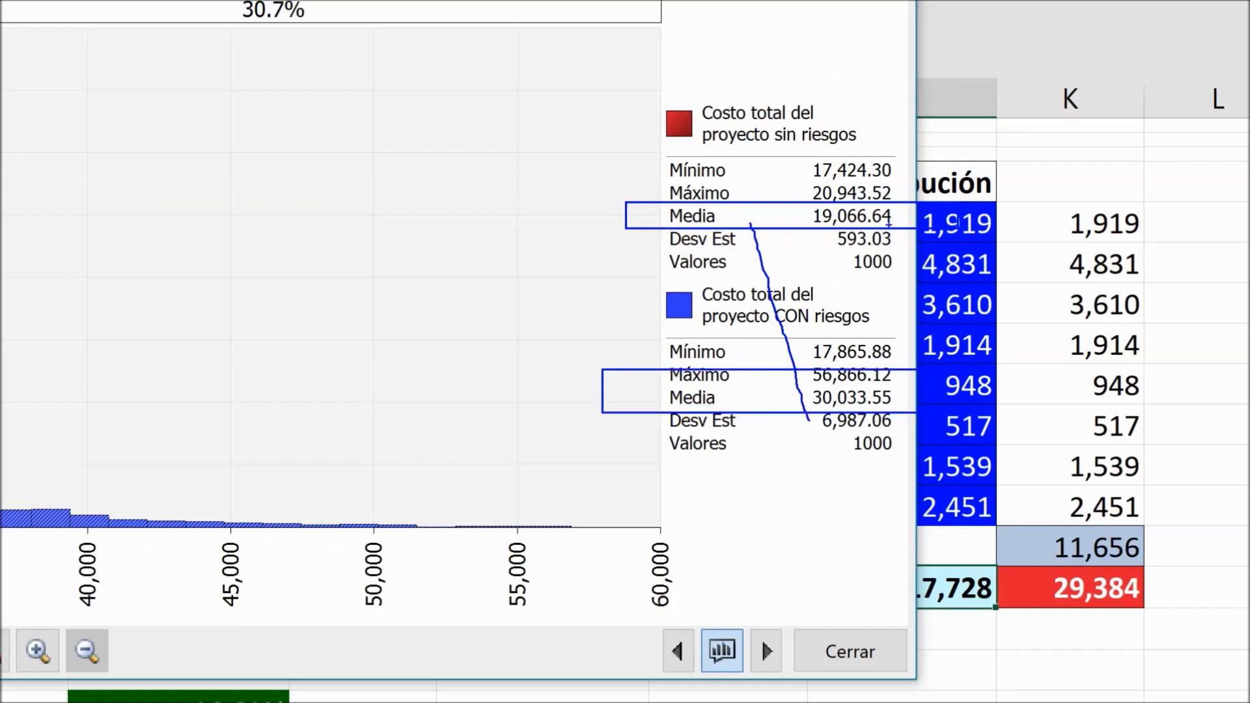
pyautogui.moveTo(827, 269)
pyautogui.mouseDown()
pyautogui.moveTo(827, 246)
pyautogui.moveTo(830, 263)
pyautogui.mouseUp()
pyautogui.moveTo(821, 467)
pyautogui.mouseDown()
pyautogui.moveTo(820, 480)
pyautogui.moveTo(827, 448)
pyautogui.moveTo(838, 450)
pyautogui.mouseUp()
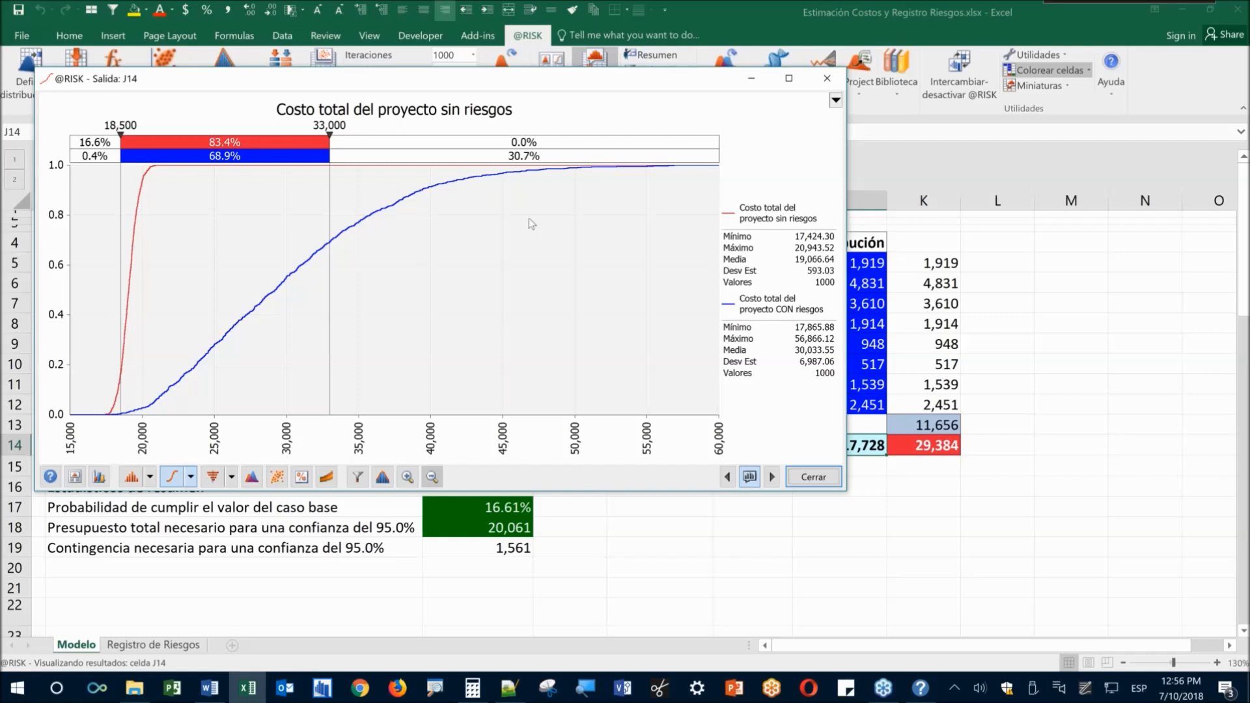
pyautogui.moveTo(702, 80); pyautogui.dragTo(697, 127)
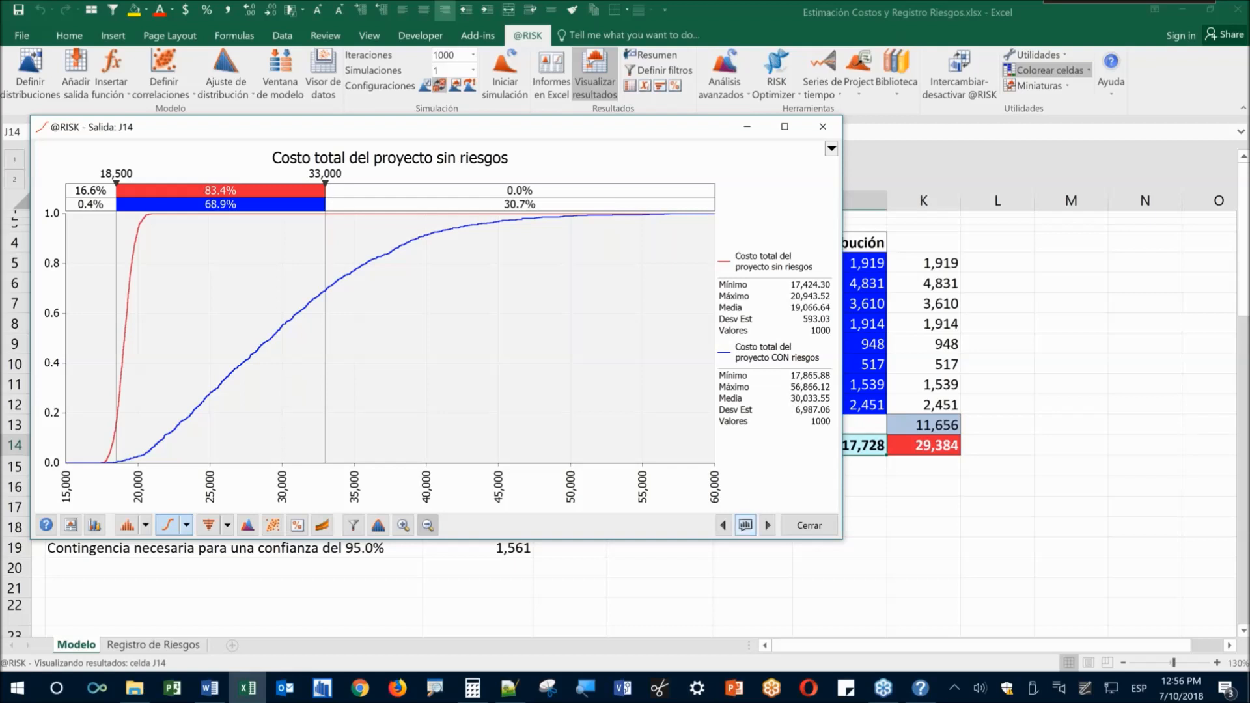
pyautogui.click(226, 526)
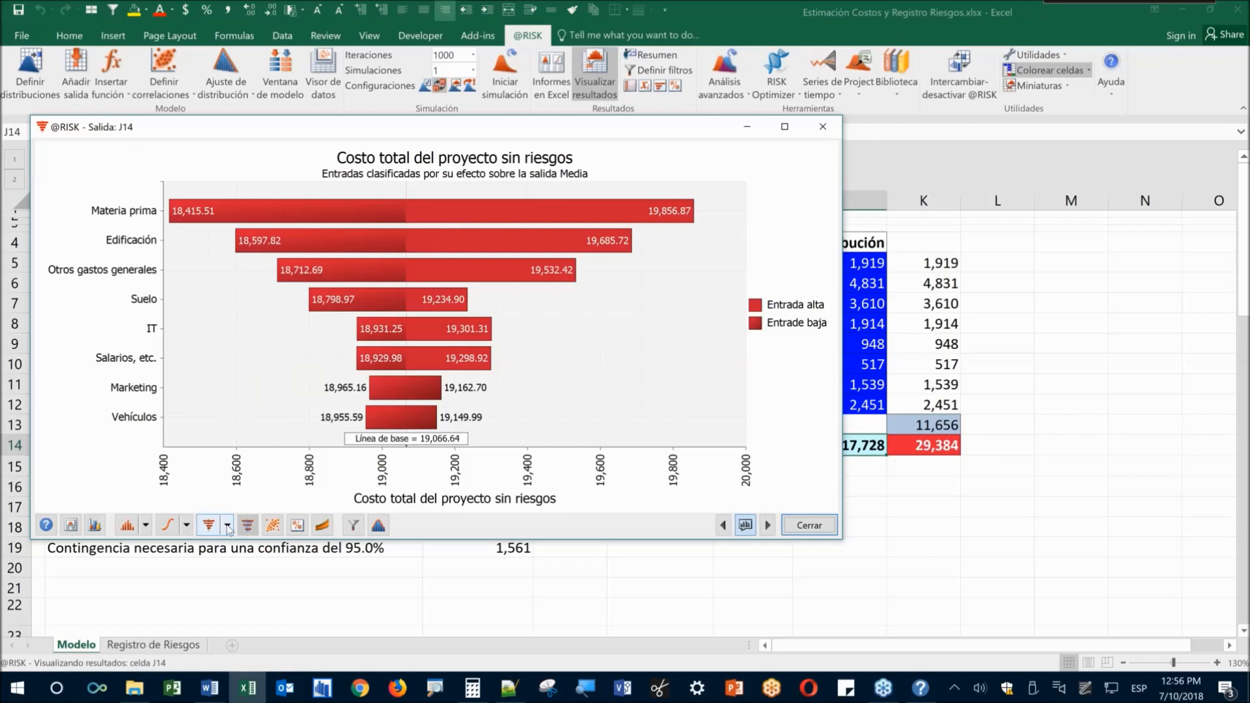
pyautogui.click(227, 526)
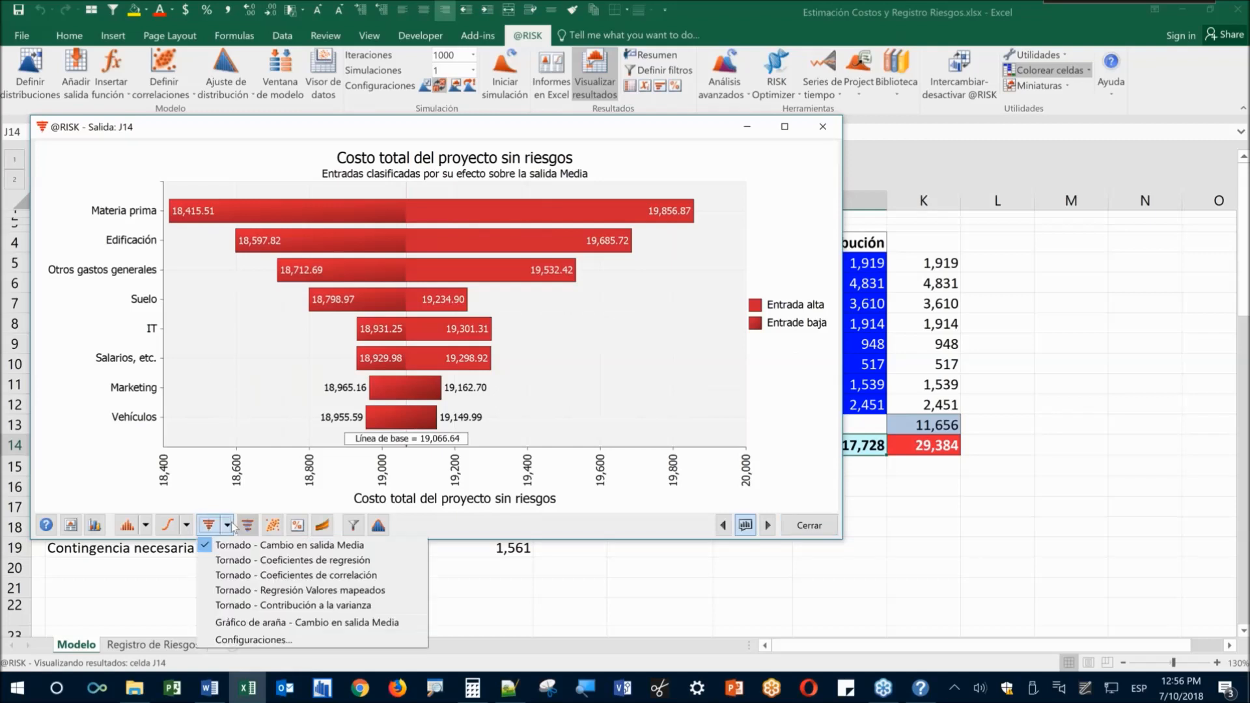
pyautogui.click(241, 607)
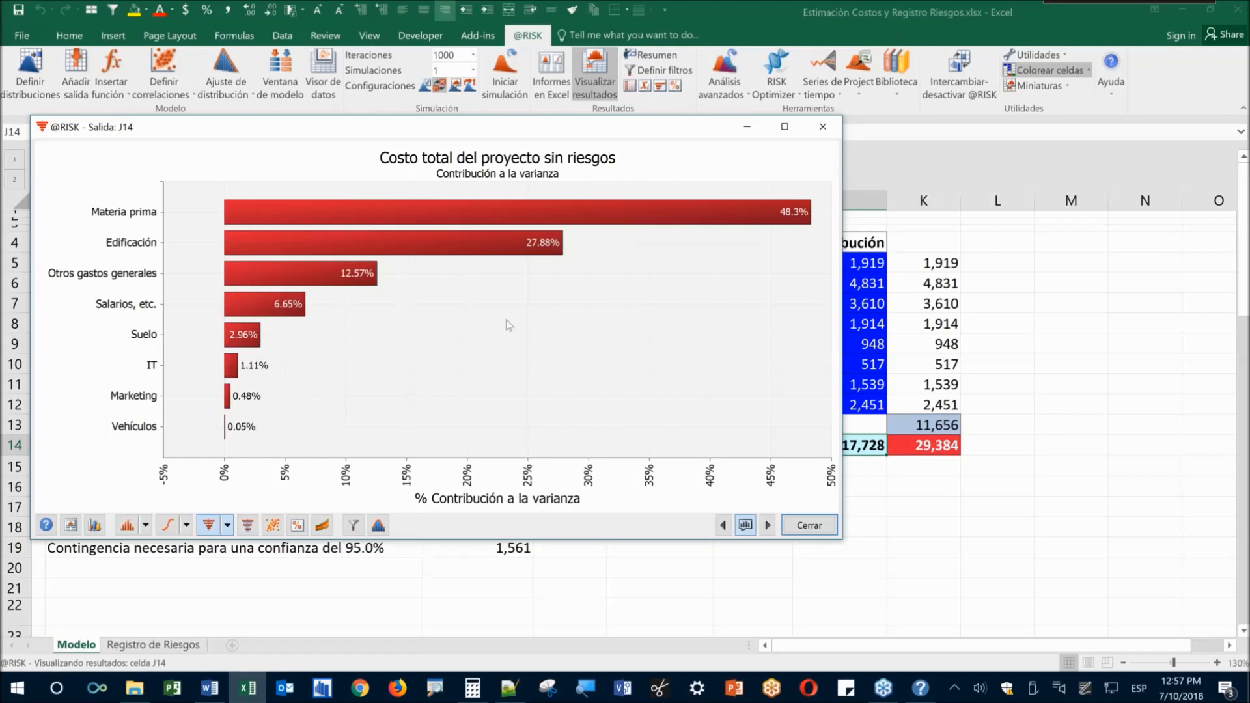
pyautogui.click(806, 531)
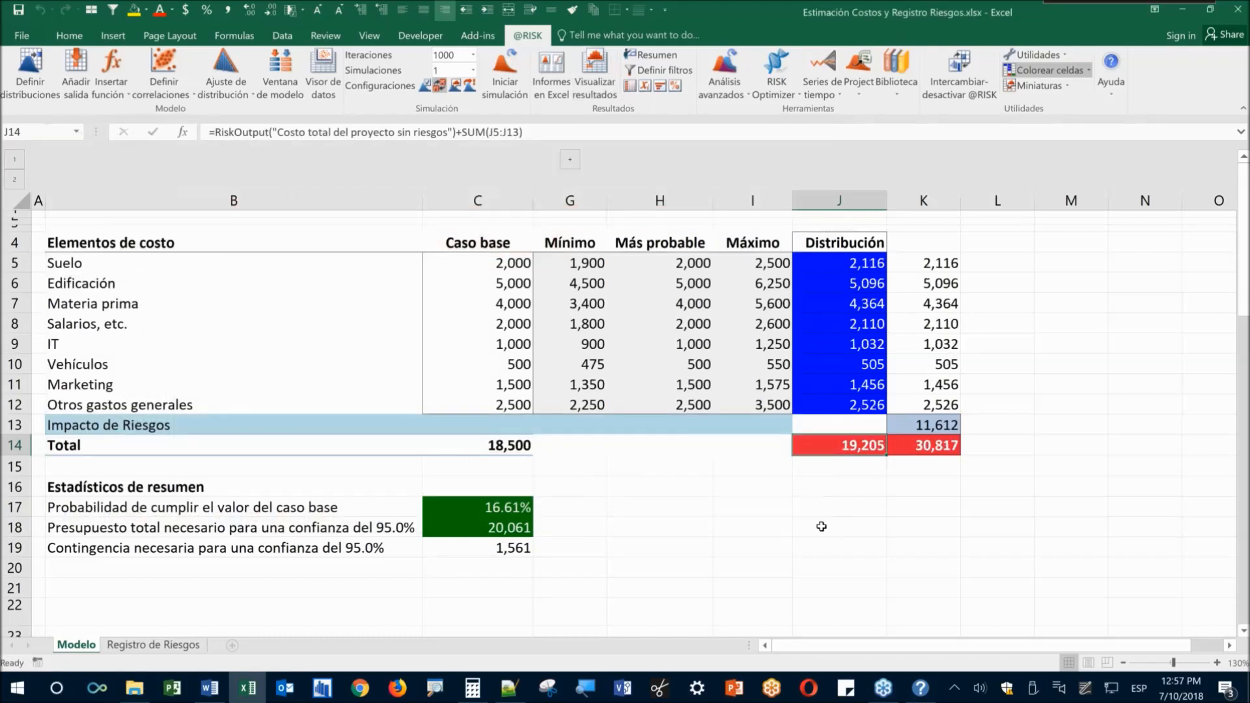
pyautogui.click(214, 691)
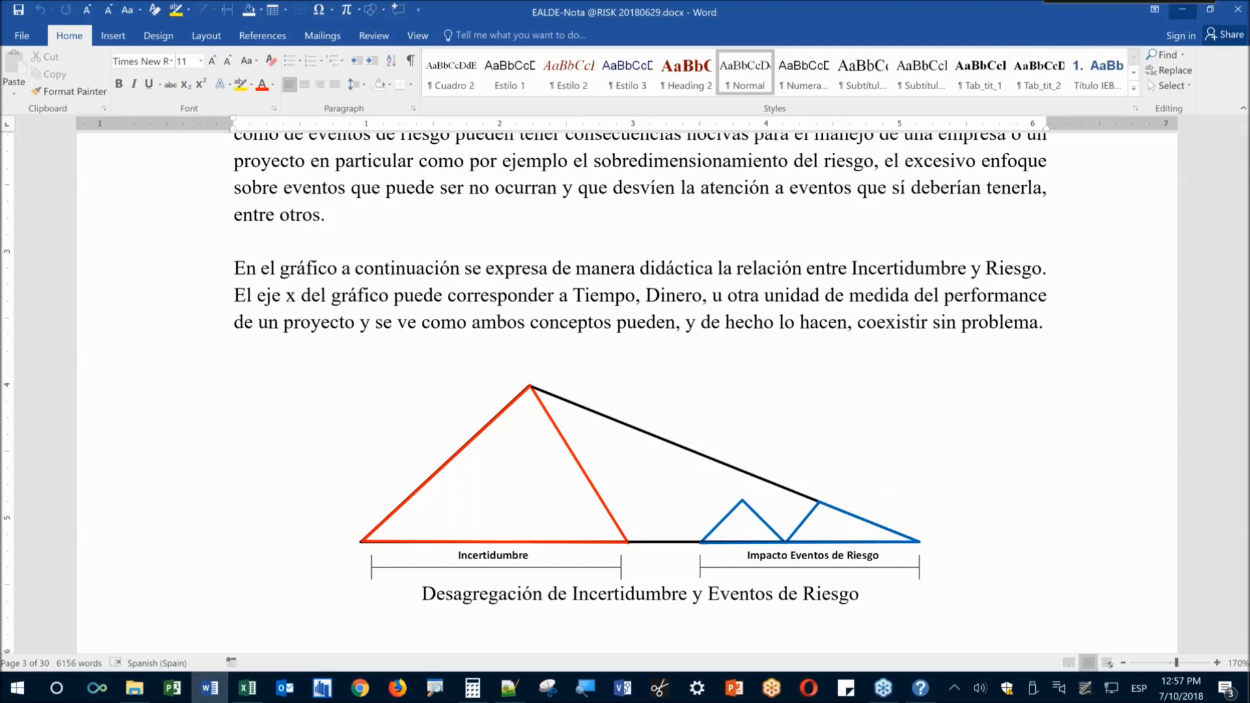
# Minimize the Word document and return focus to the Excel worksheet
pyautogui.click(1182, 10)
pyautogui.click(578, 552)
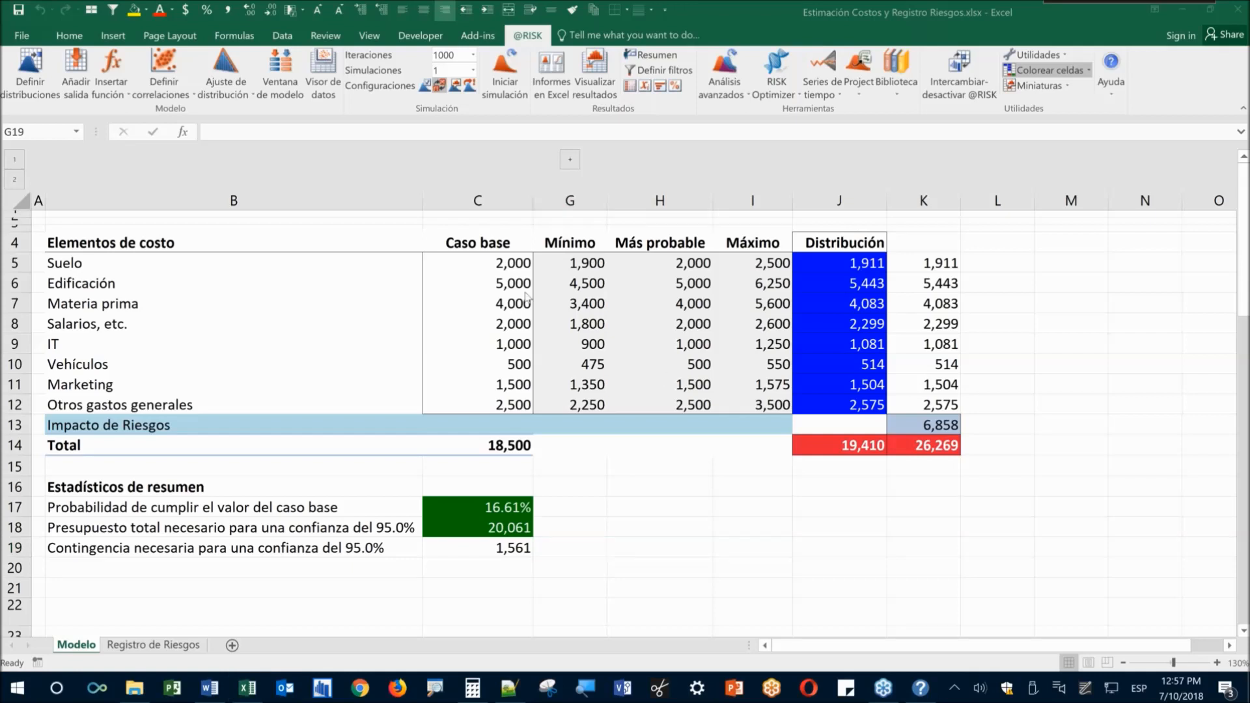
# Enter the contact e-mail address in cell I18
pyautogui.click(718, 528)
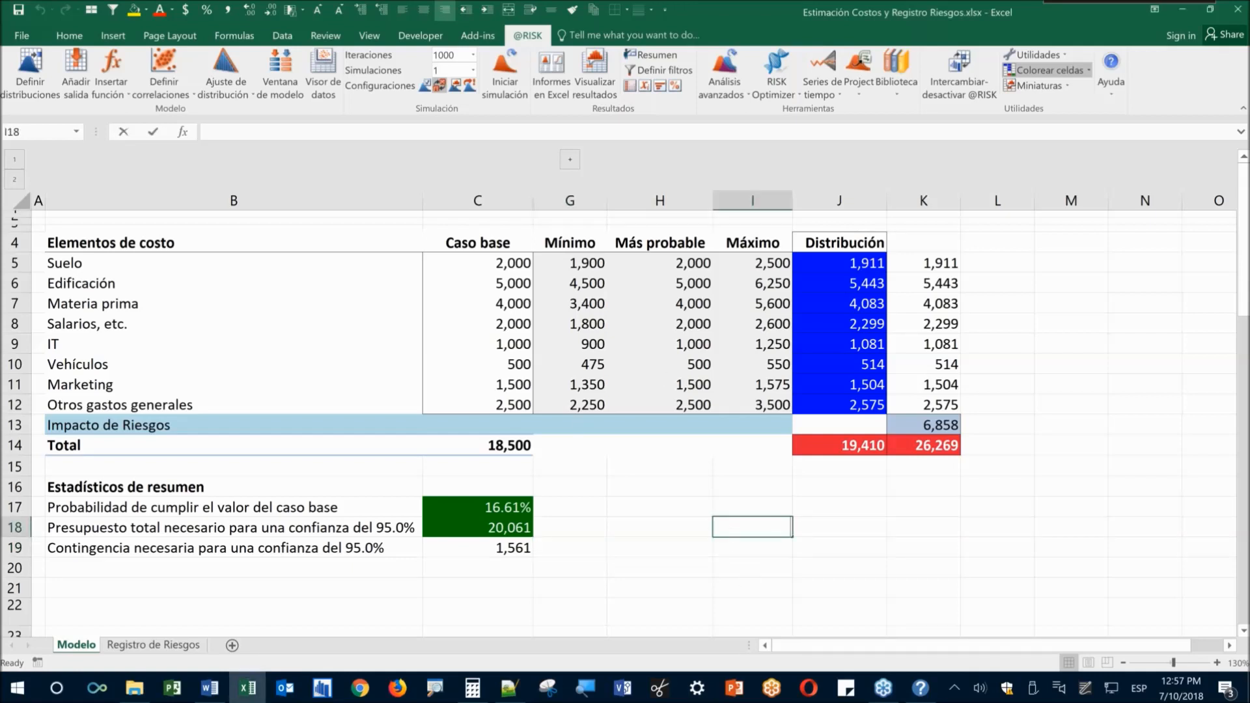
pyautogui.press('Return')
pyautogui.press('Up')
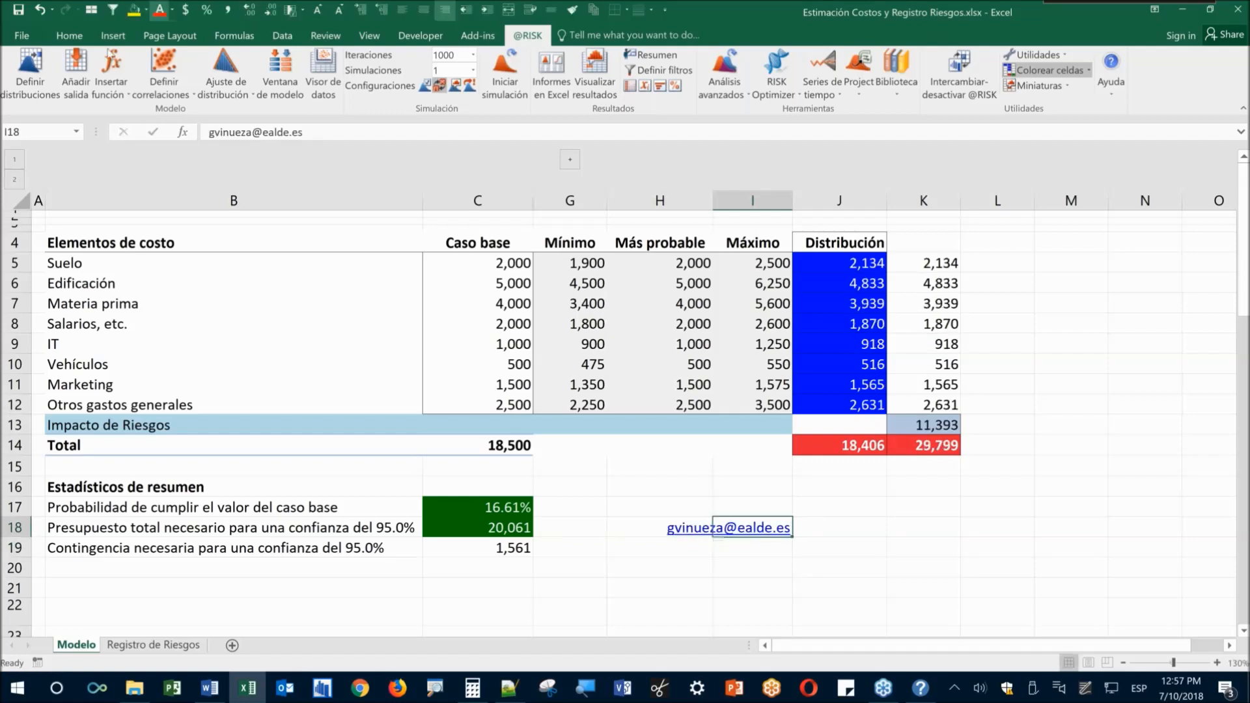
# Format the e-mail at 14 pt and left-aligned, then enlarge it to 20 pt
pyautogui.click(69, 36)
pyautogui.click(188, 62)
pyautogui.write('14')
pyautogui.press('Return')
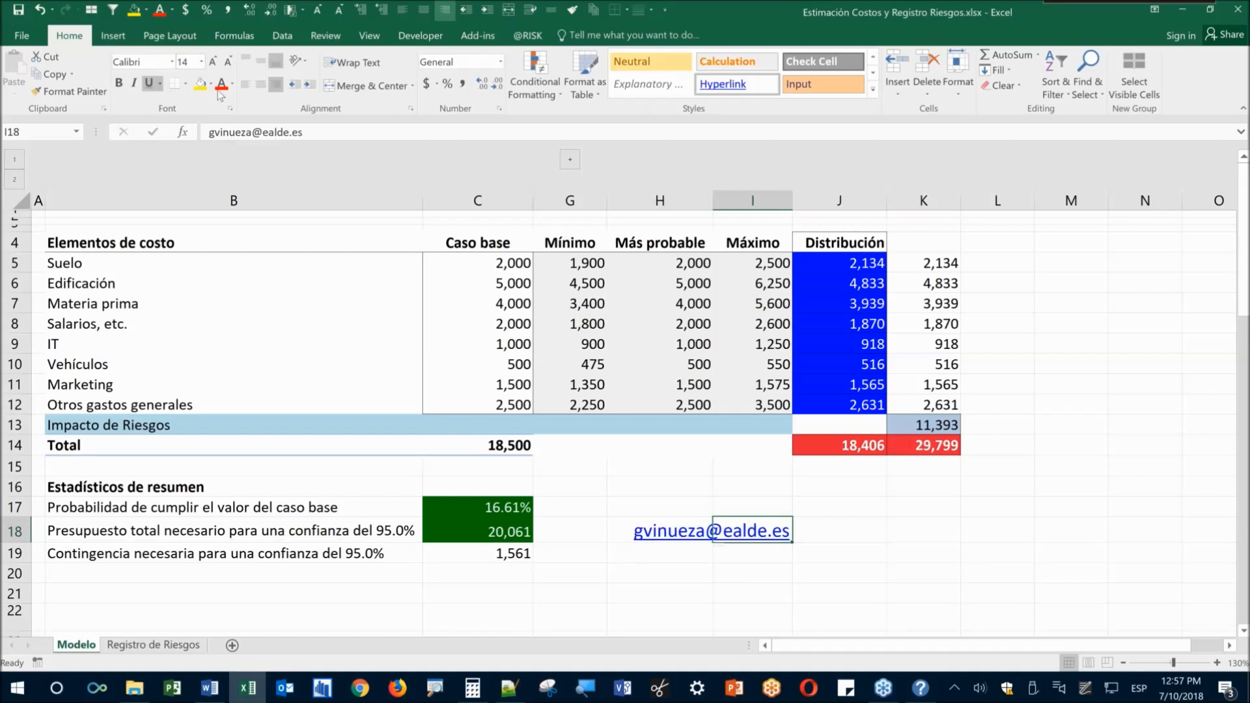
pyautogui.click(247, 85)
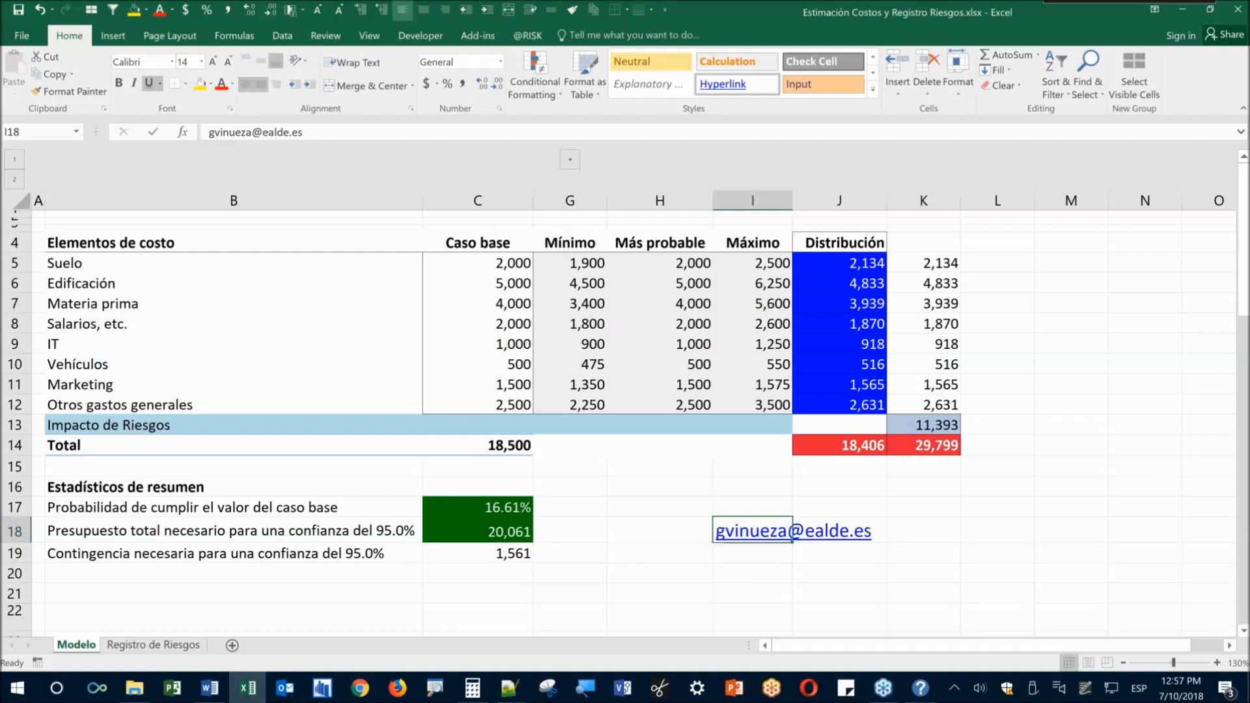
pyautogui.click(213, 62)
pyautogui.click(213, 62)
pyautogui.click(213, 63)
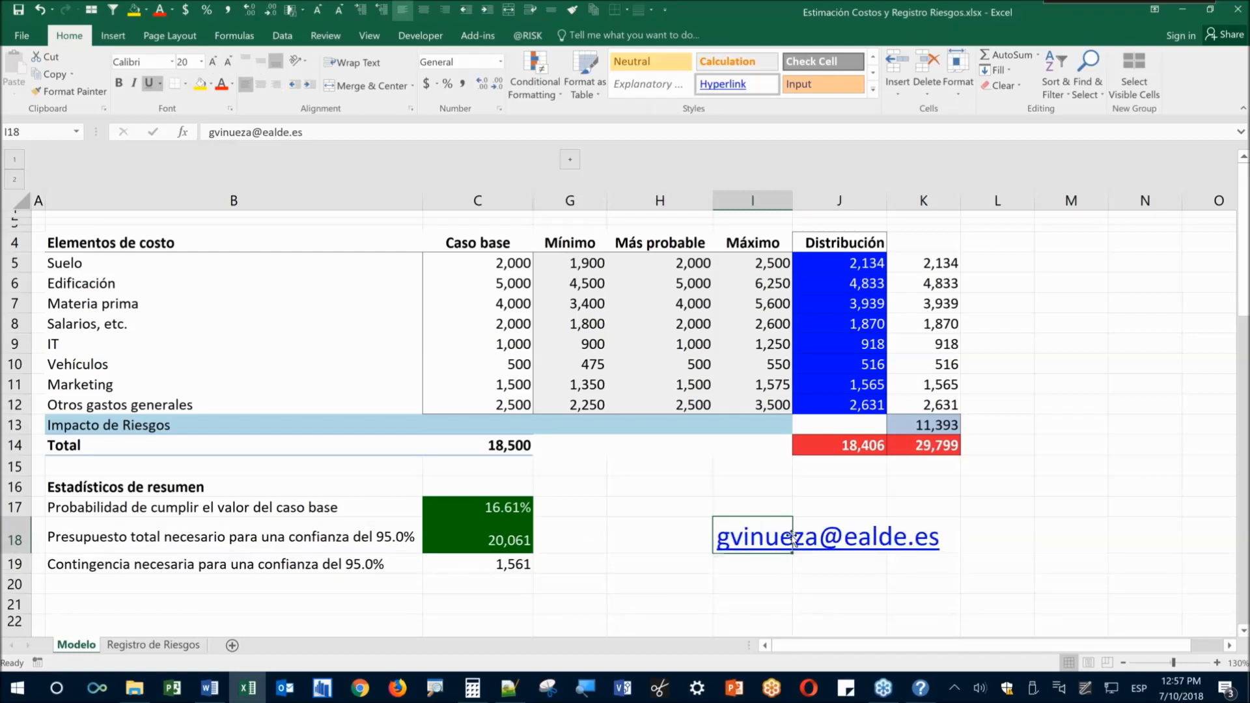
pyautogui.click(727, 549)
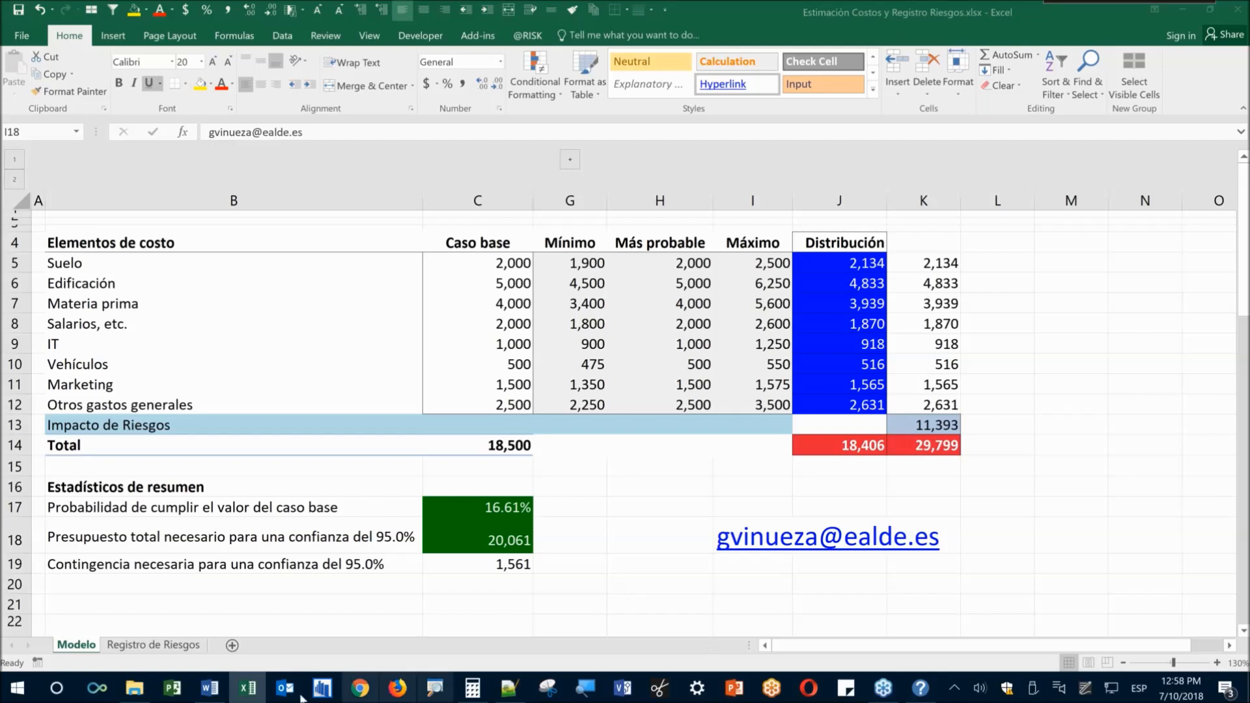
# Enter palisade.com in cell I20 below the e-mail
pyautogui.click(752, 586)
pyautogui.click(718, 584)
pyautogui.write('palisade.co')
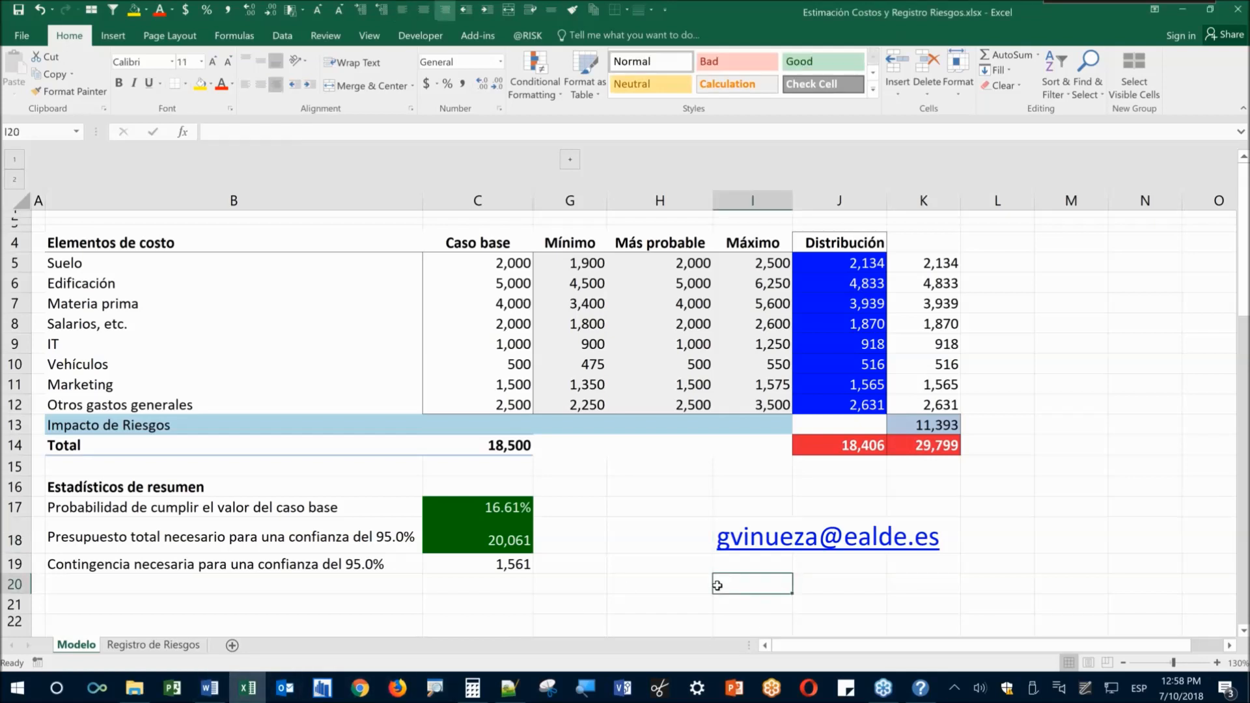
pyautogui.write('m')
pyautogui.press('Return')
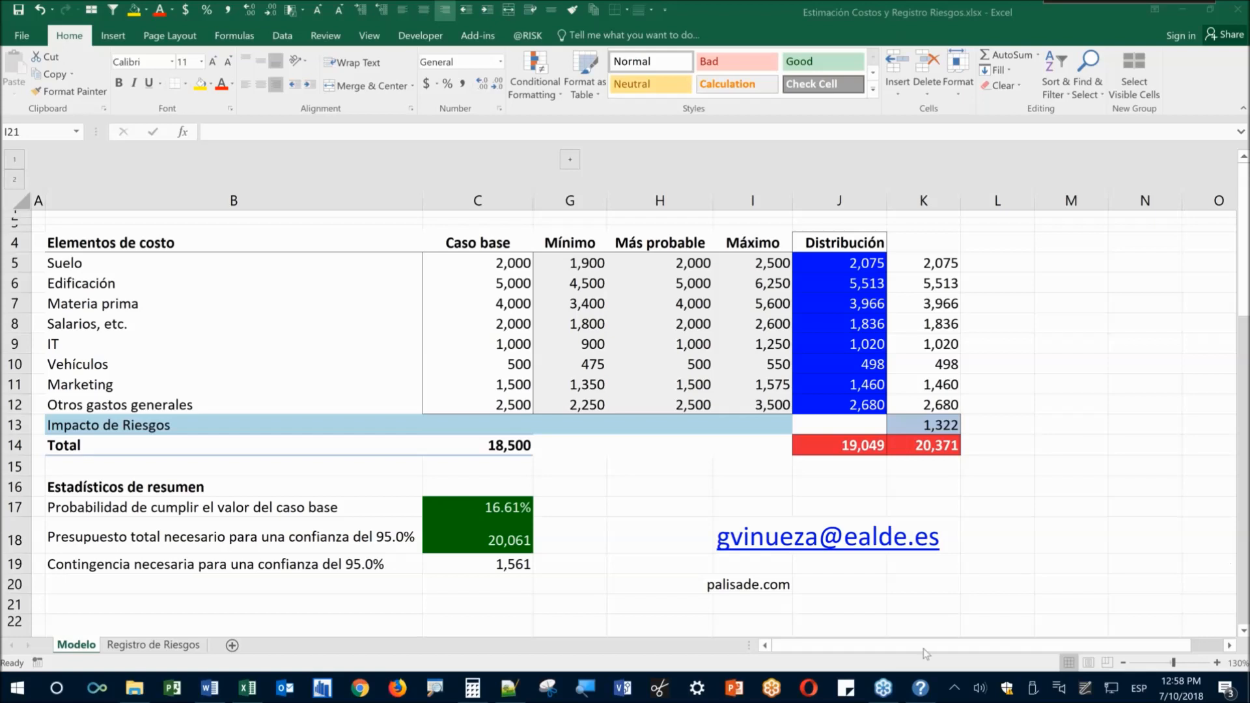
# Reselect I20 and bring up Chrome with its address bar selected
pyautogui.click(763, 590)
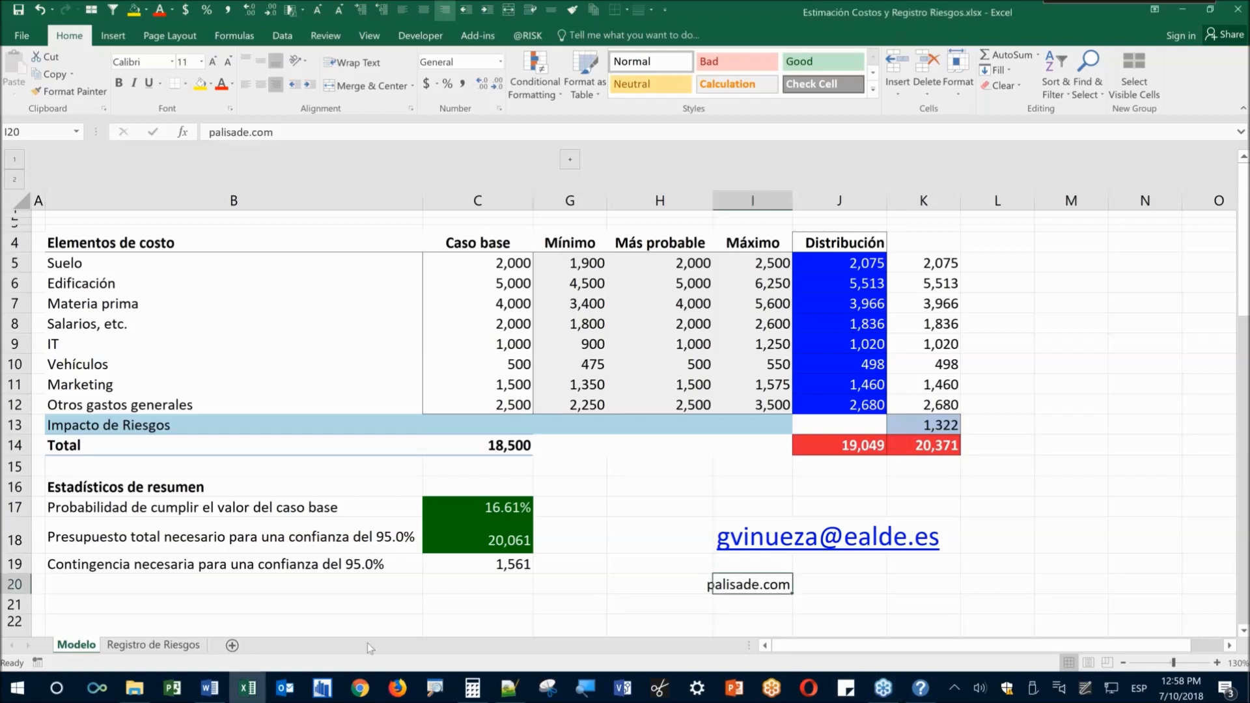
pyautogui.click(360, 689)
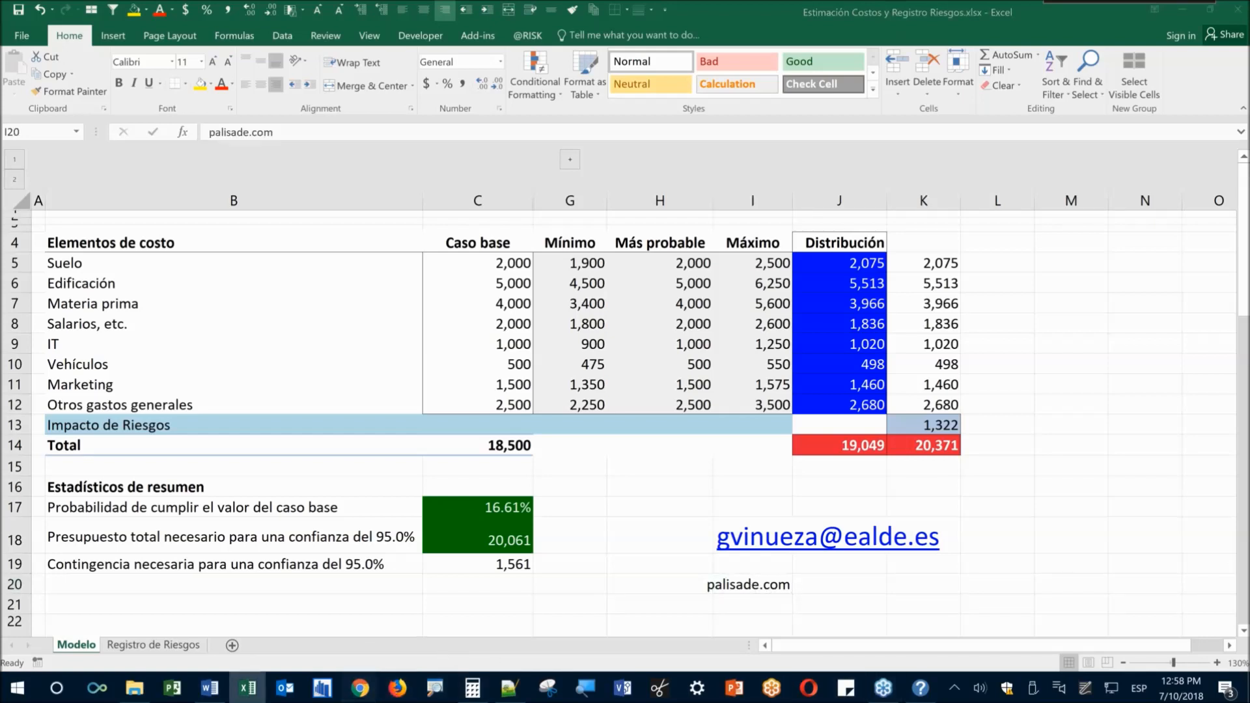
pyautogui.click(503, 34)
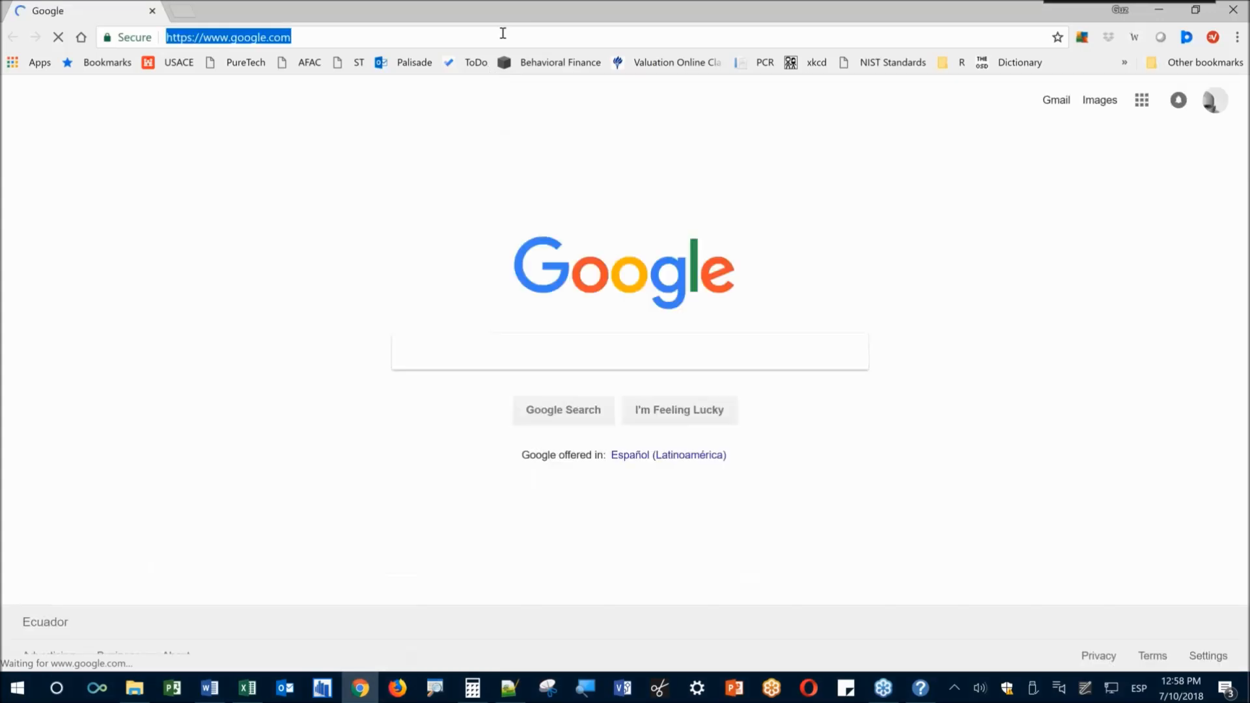
# Load palisade.com in Chrome, correcting the mistyped address, and highlight its Free Trials offer
pyautogui.write('palisadae.com')
pyautogui.press('Return')
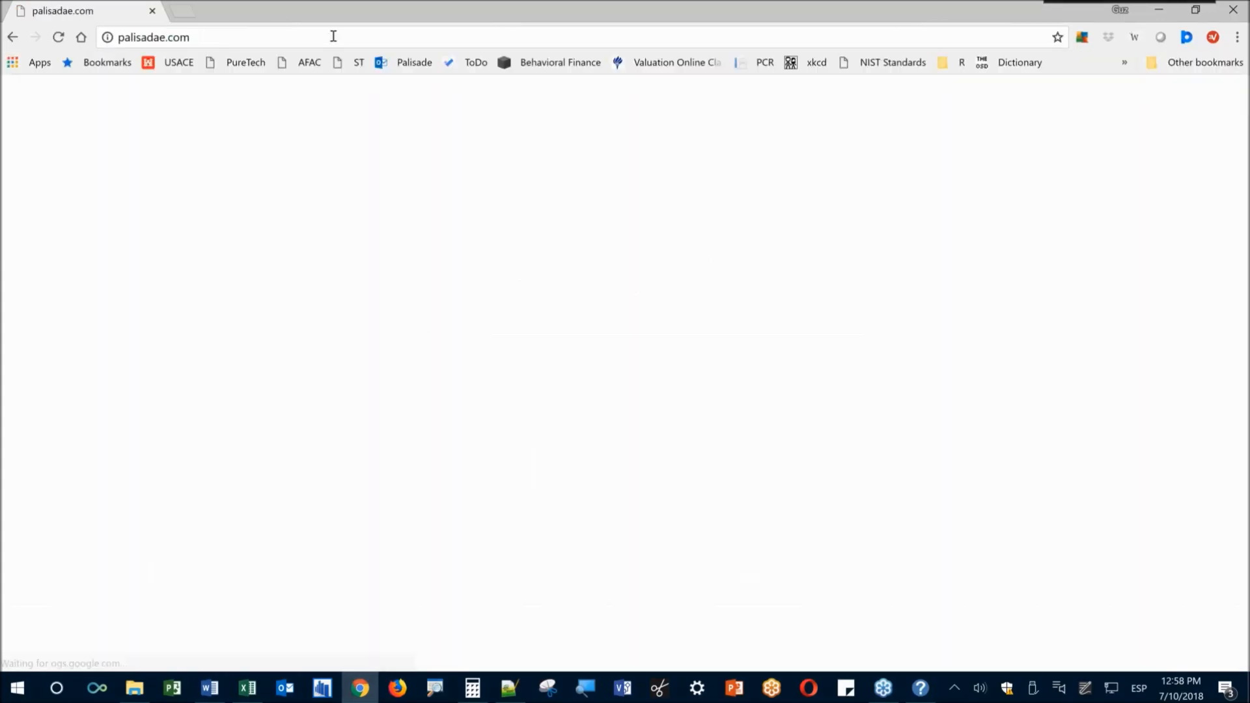
pyautogui.click(332, 36)
pyautogui.write('palisade.c')
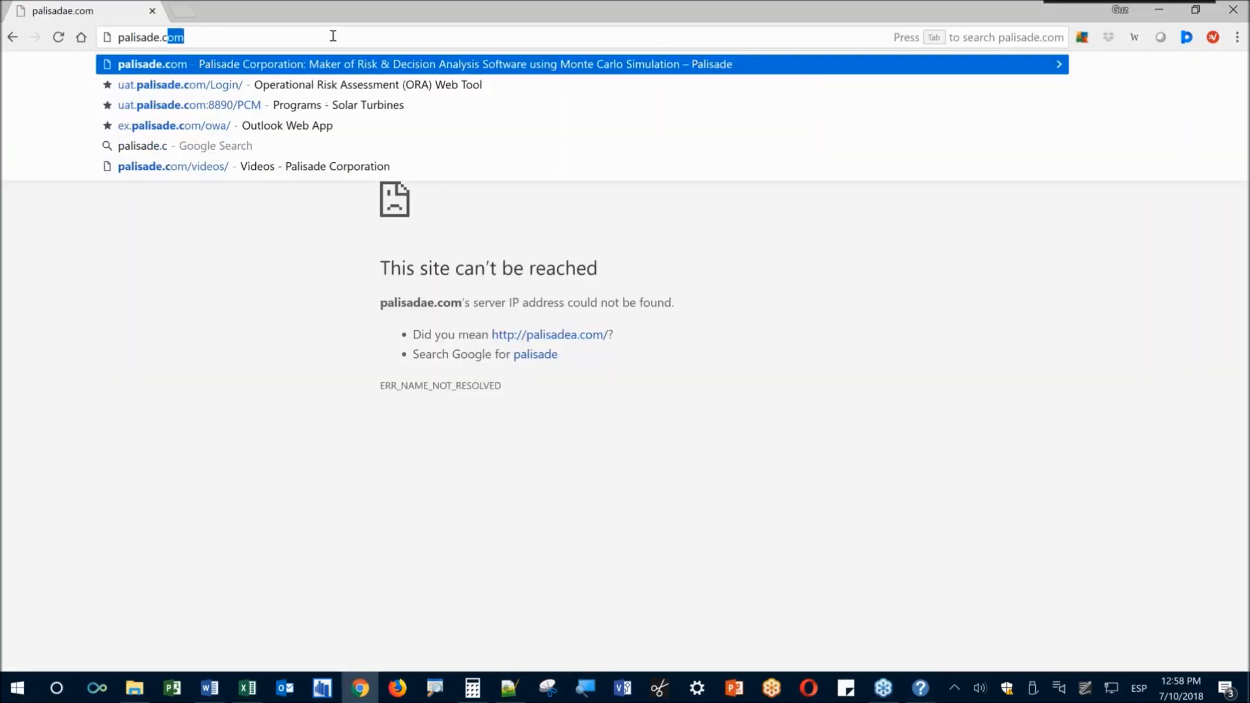
pyautogui.press('Return')
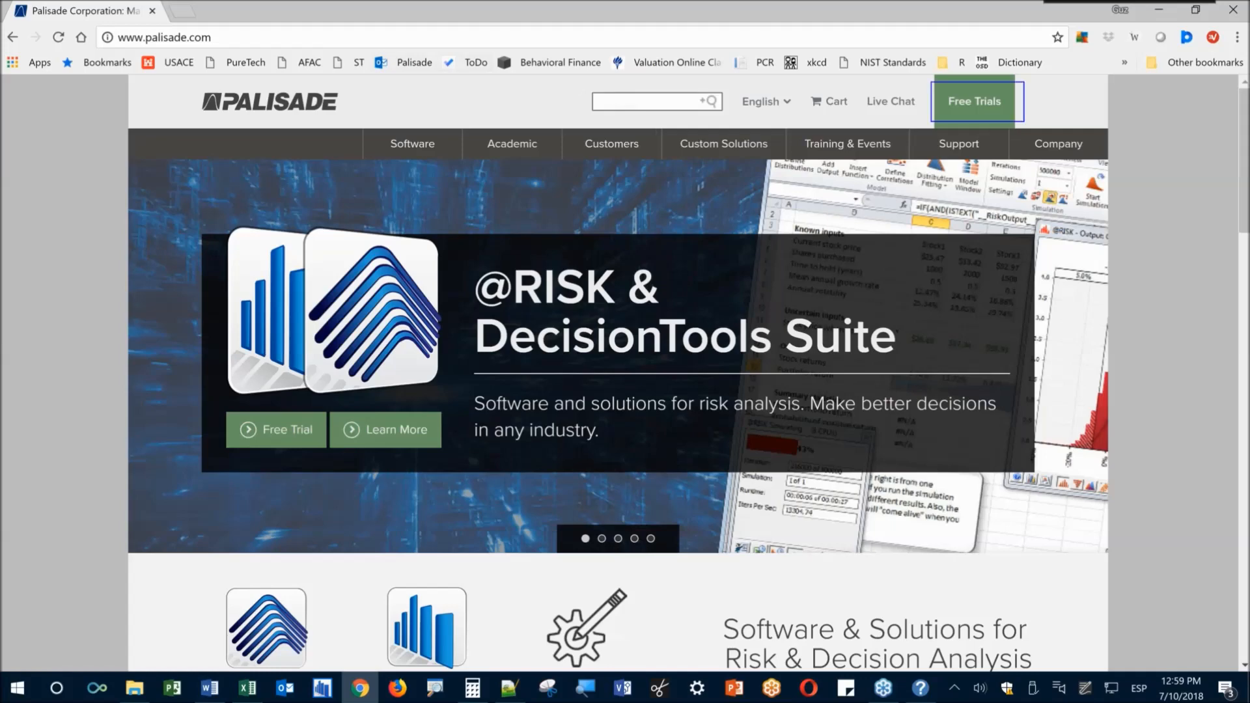
pyautogui.moveTo(1057, 79); pyautogui.dragTo(1008, 102)
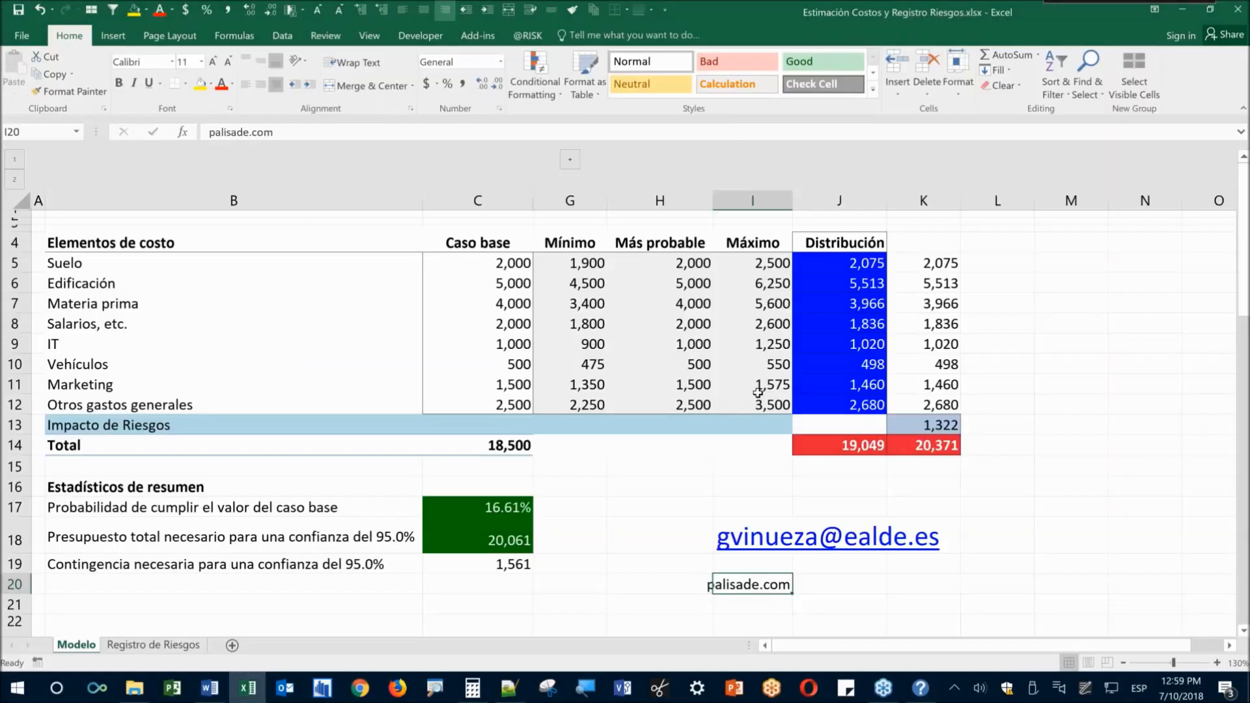
# Clear palisade.com from cell I20 and move to neighbouring cell H20
pyautogui.press('Delete')
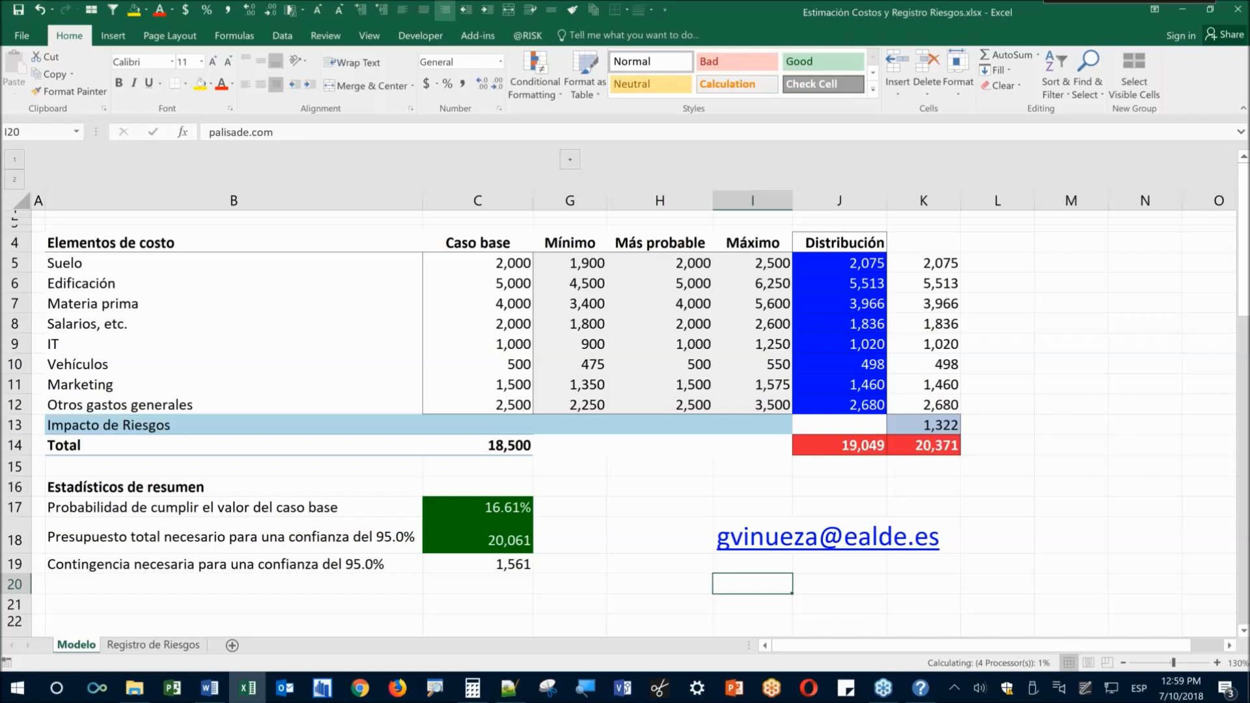
pyautogui.press('Left')
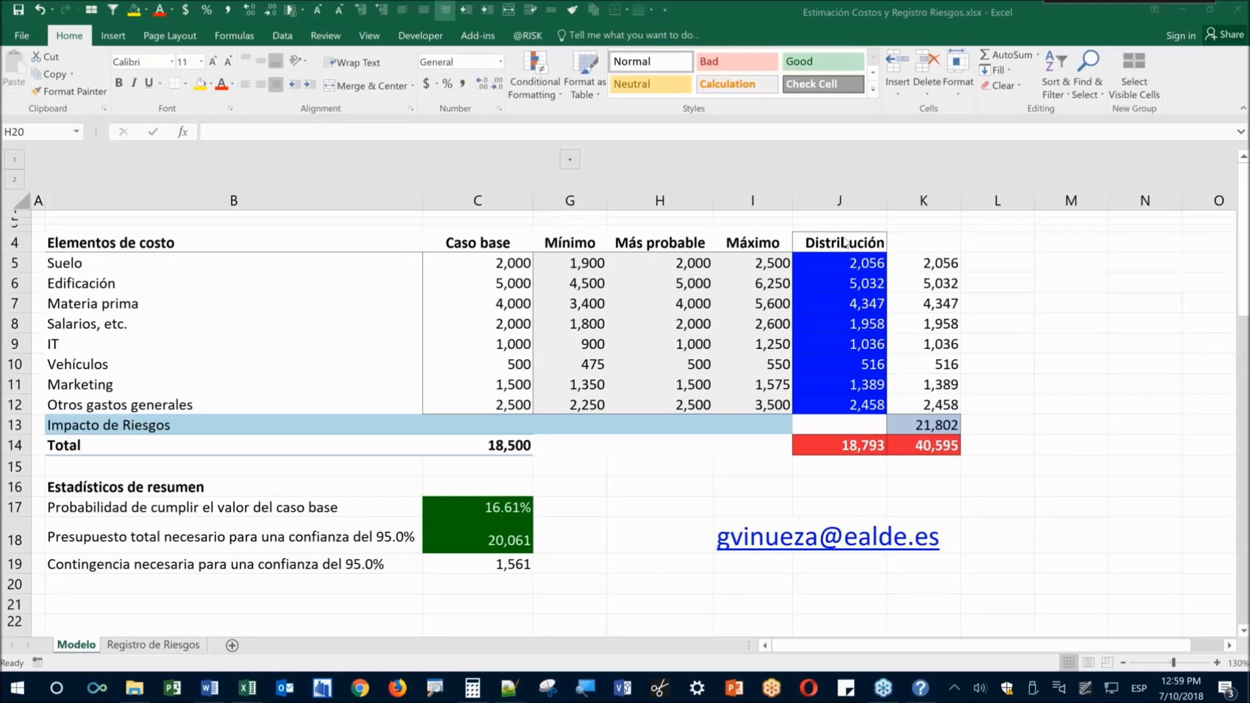
pyautogui.click(1094, 376)
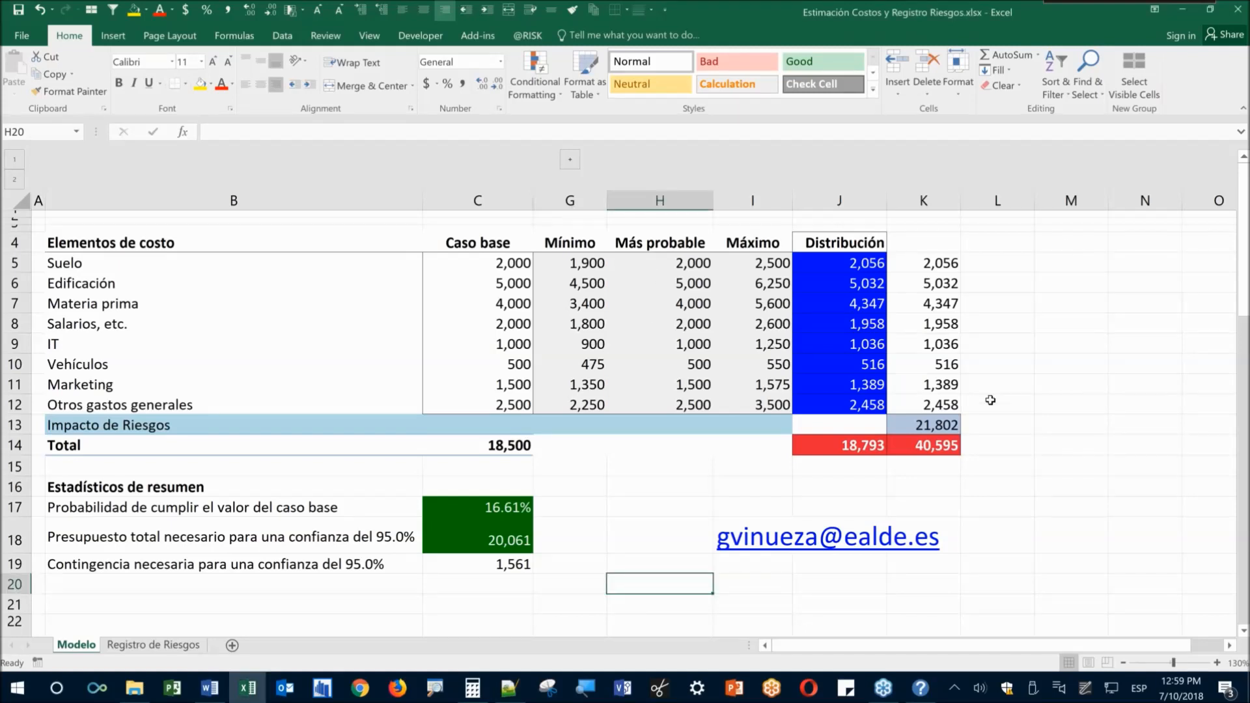